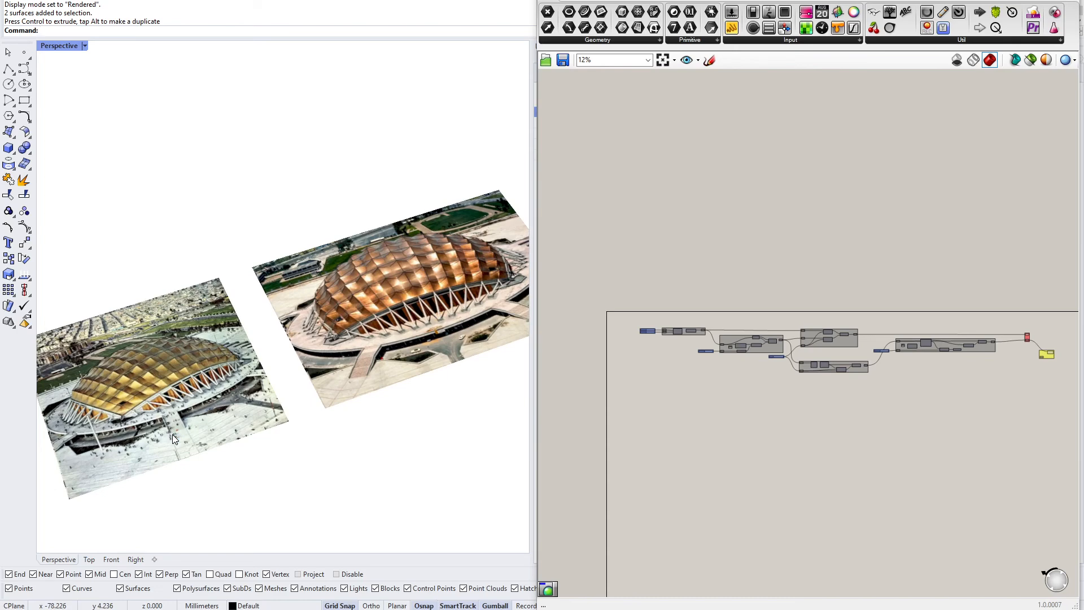
# Orbit and zoom the perspective view to examine the reference photos of the stadium roof
pyautogui.moveTo(171, 435); pyautogui.dragTo(193, 404, button='right')
pyautogui.scroll(-6, 192, 403)
pyautogui.scroll(11, 153, 417)
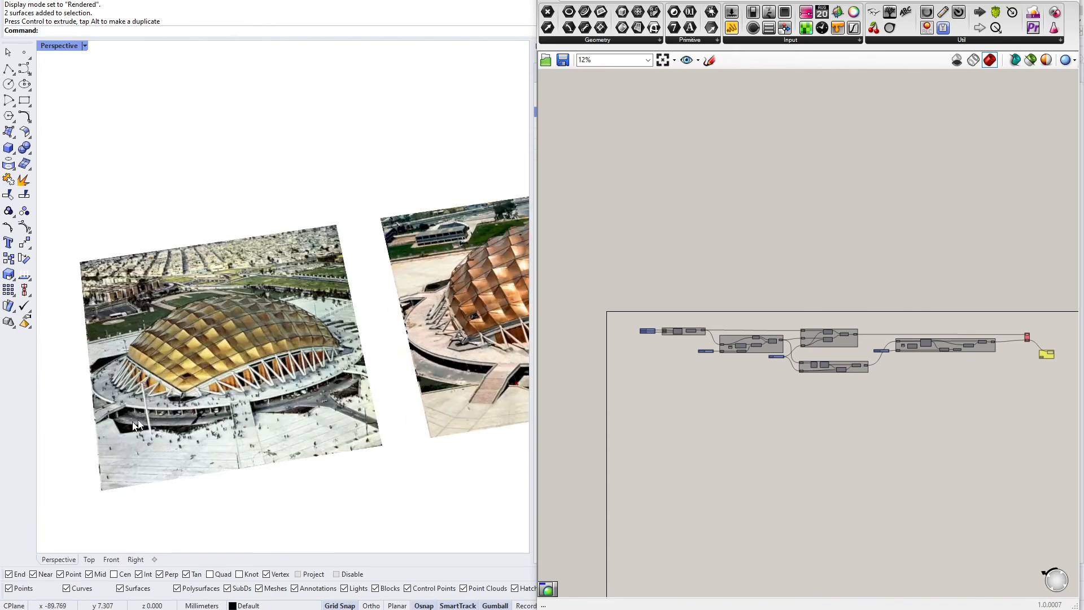
pyautogui.moveTo(243, 378); pyautogui.dragTo(228, 389, button='right')
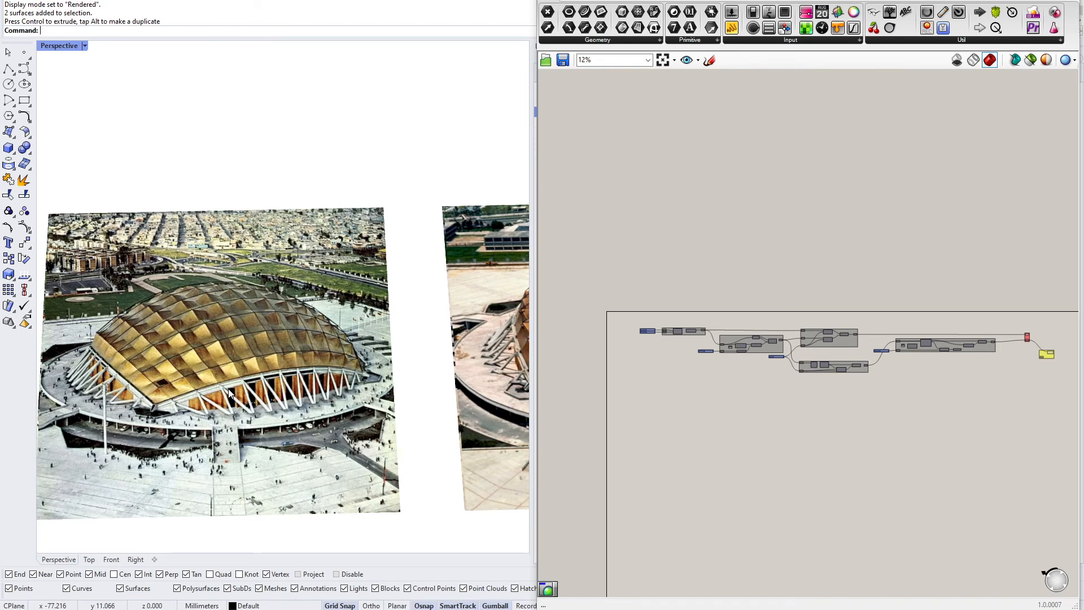
pyautogui.moveTo(245, 371); pyautogui.dragTo(239, 389, button='right')
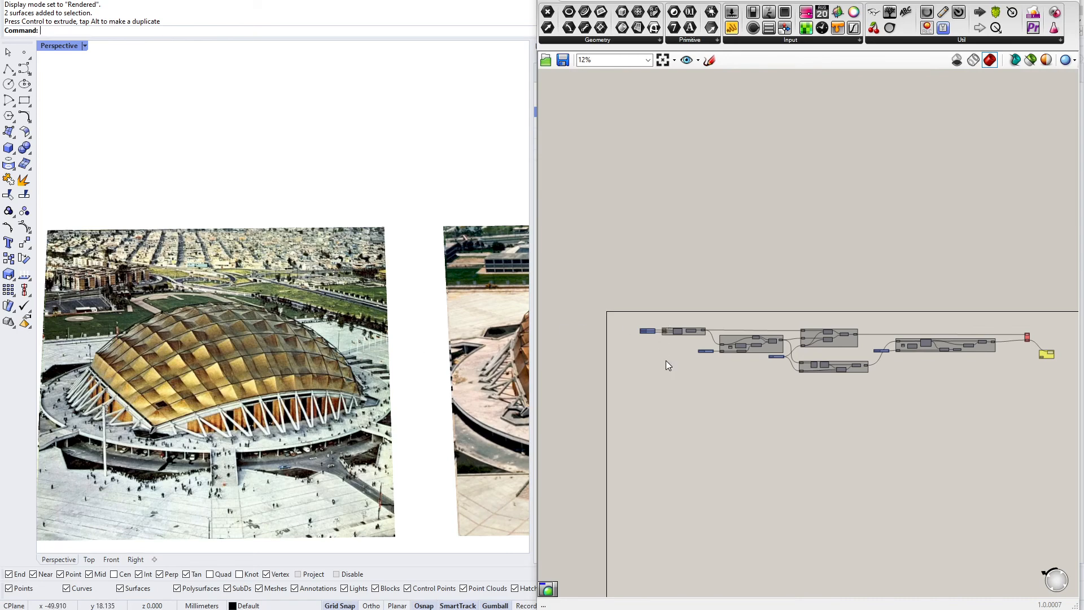
pyautogui.scroll(-11, 176, 317)
pyautogui.scroll(9, 286, 330)
pyautogui.scroll(-7, 204, 340)
pyautogui.moveTo(204, 344); pyautogui.dragTo(245, 348, button='right')
# Inspect the rectangle size sliders and the Number, Rectangle and Explode components of the definition
pyautogui.moveTo(647, 346); pyautogui.dragTo(642, 319, button='right')
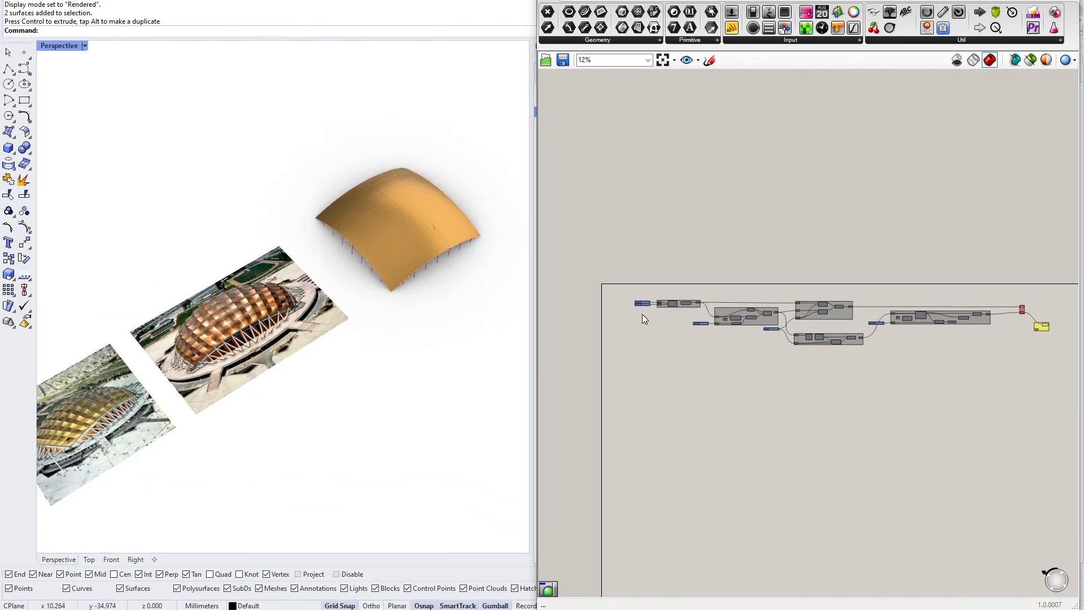
pyautogui.scroll(4, 643, 319)
pyautogui.scroll(6, 644, 296)
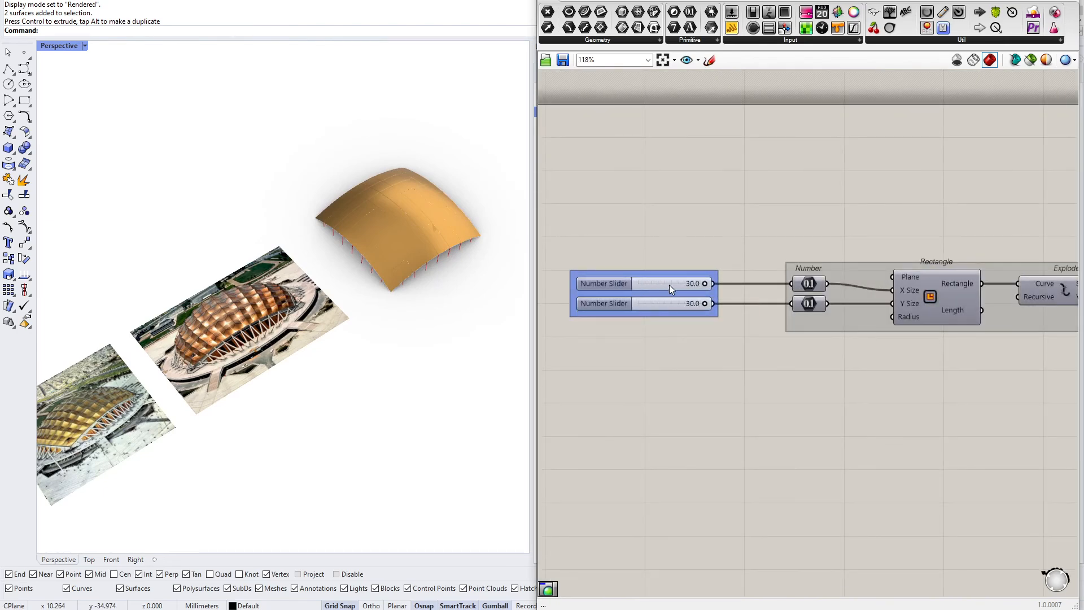
pyautogui.scroll(-8, 677, 286)
pyautogui.scroll(-2, 802, 315)
pyautogui.moveTo(578, 240); pyautogui.dragTo(960, 353)
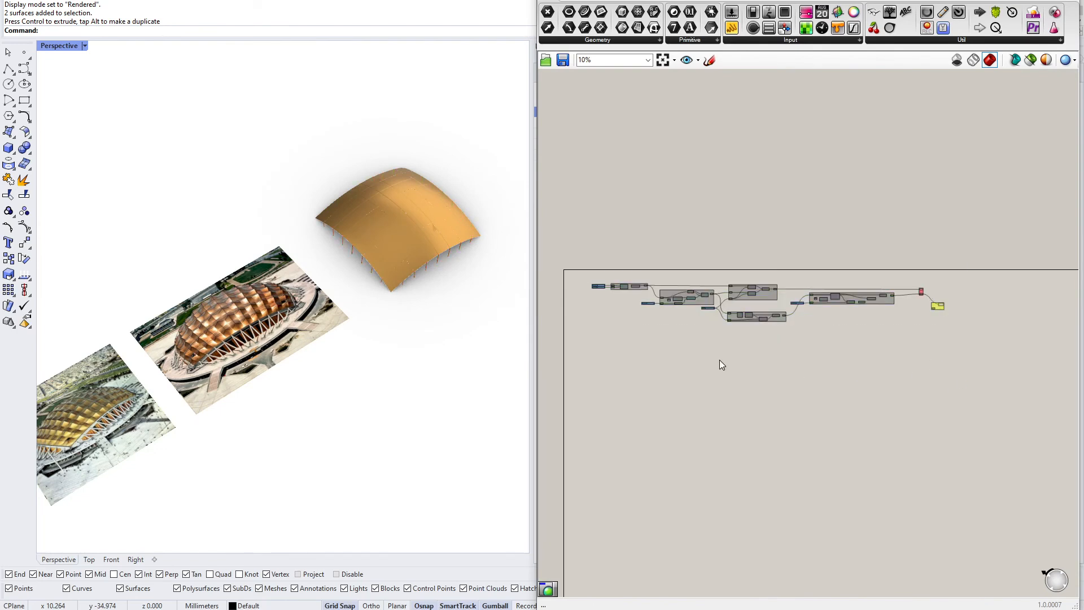
pyautogui.moveTo(538, 339); pyautogui.dragTo(531, 339)
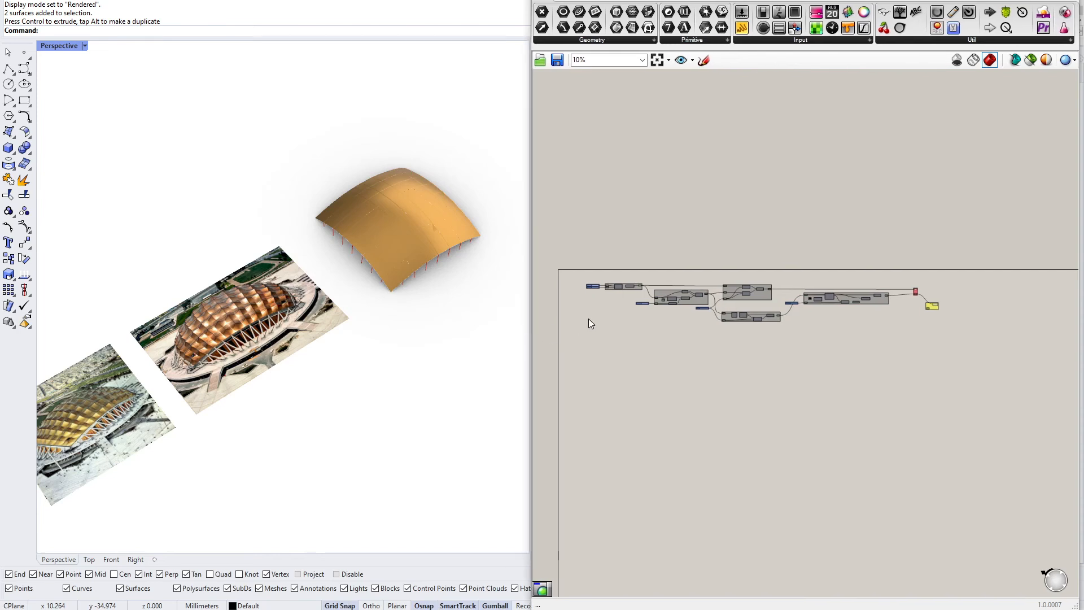
pyautogui.scroll(2, 588, 323)
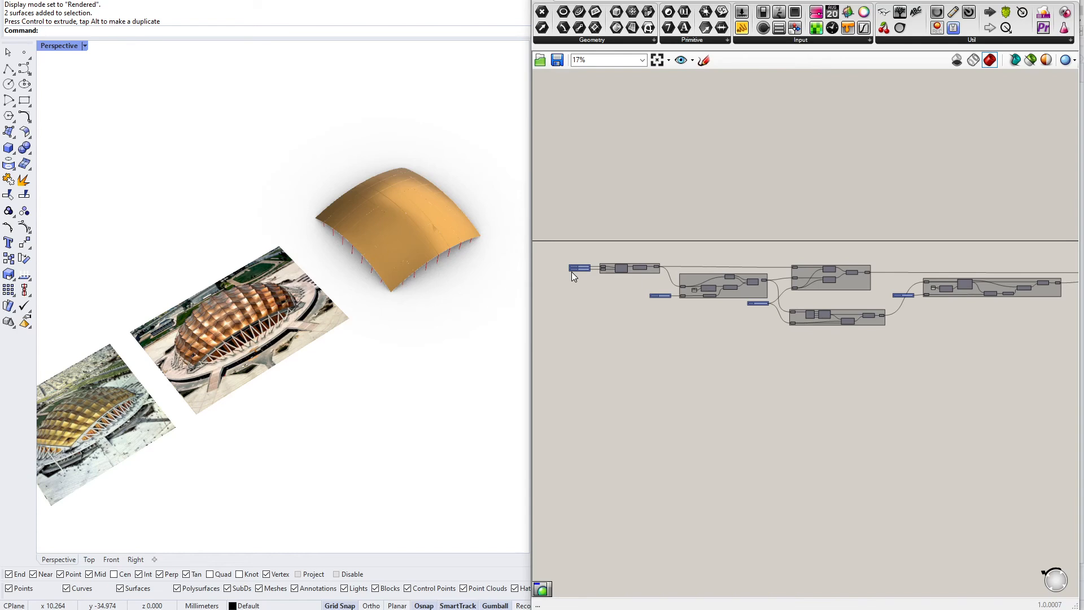
pyautogui.scroll(5, 569, 269)
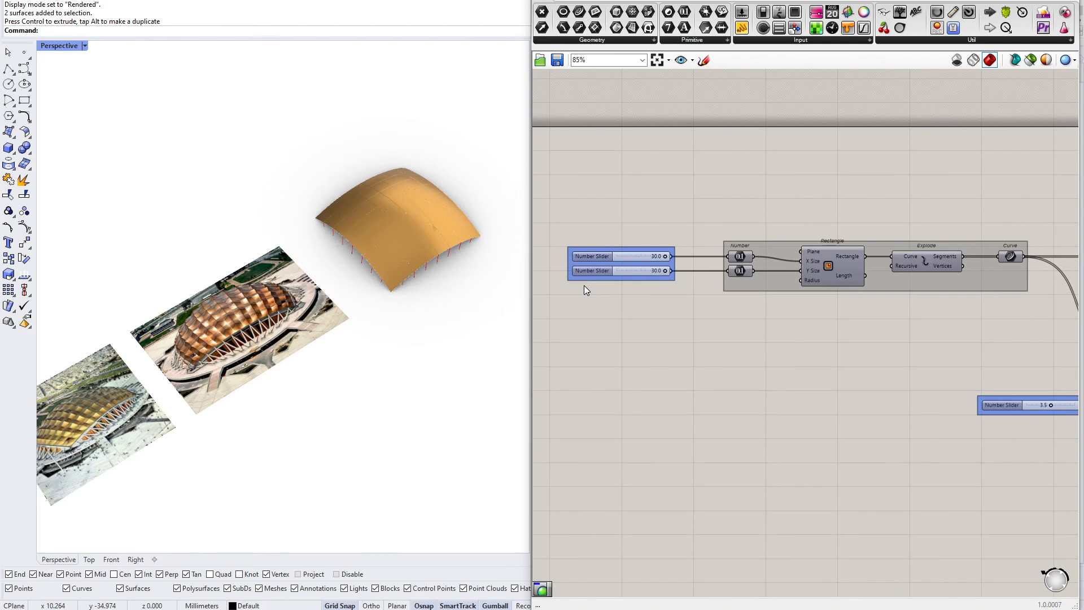
pyautogui.scroll(1, 584, 284)
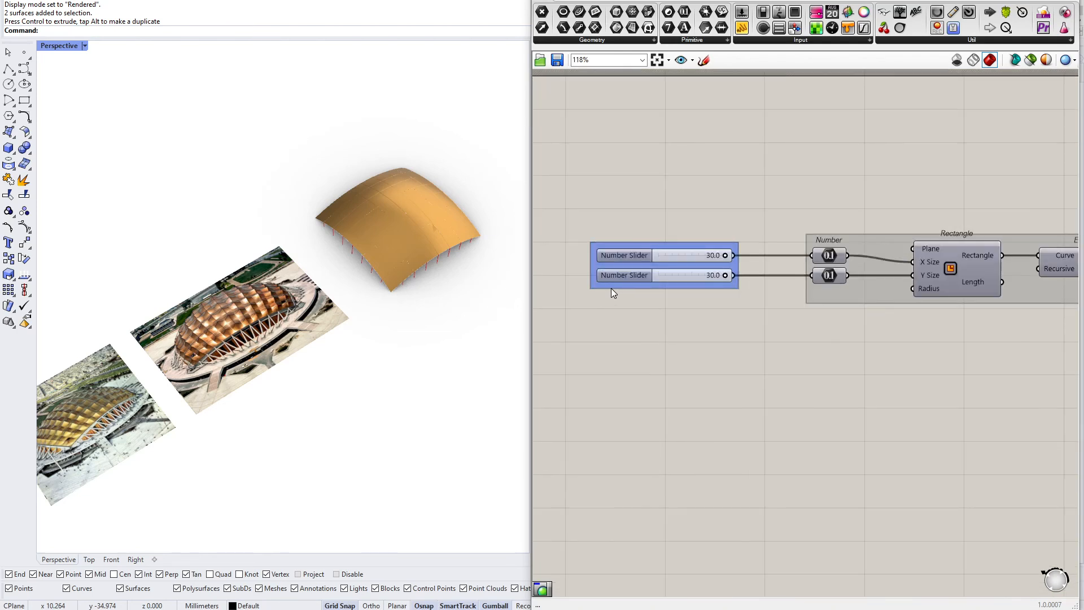
pyautogui.click(611, 306)
pyautogui.click(623, 275)
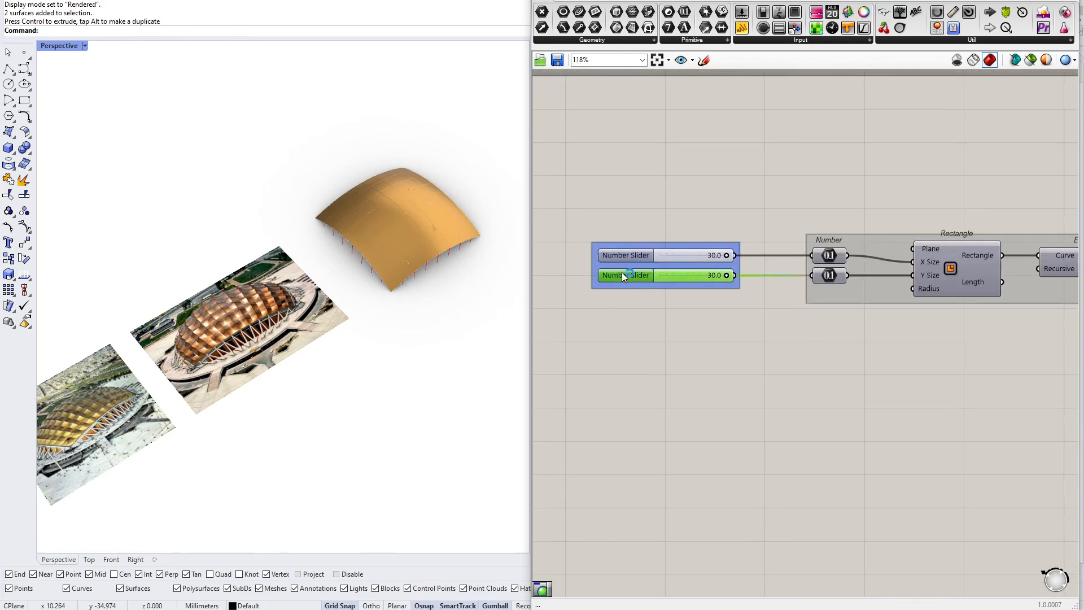
pyautogui.click(632, 311)
pyautogui.moveTo(576, 205); pyautogui.dragTo(750, 338)
pyautogui.click(757, 344)
pyautogui.scroll(-3, 674, 309)
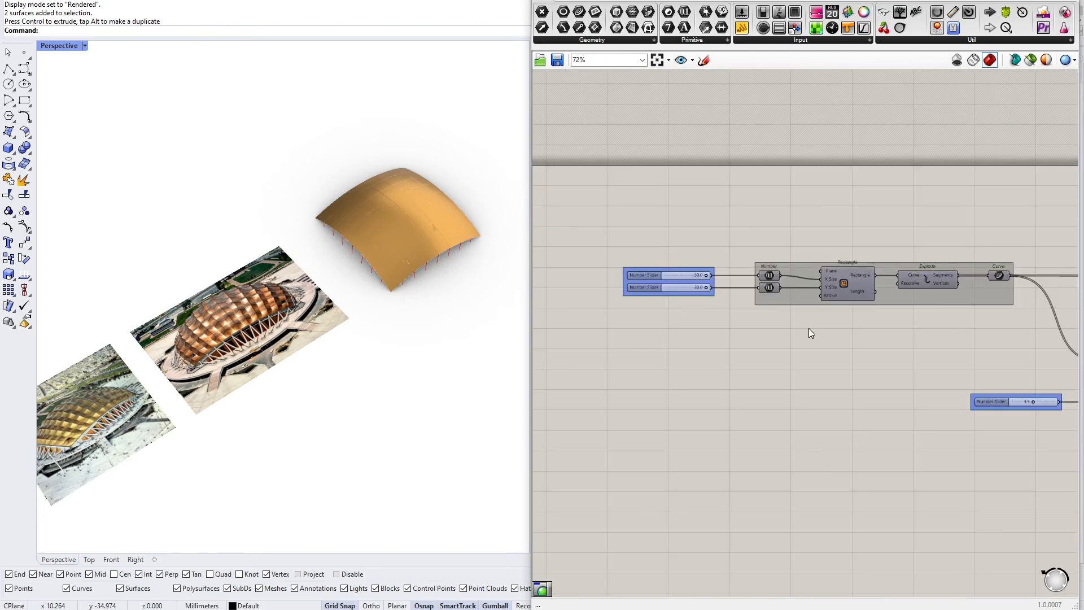
# Inspect the rest of the definition through to the Custom Preview output
pyautogui.moveTo(809, 328); pyautogui.dragTo(734, 327, button='right')
pyautogui.click(693, 303)
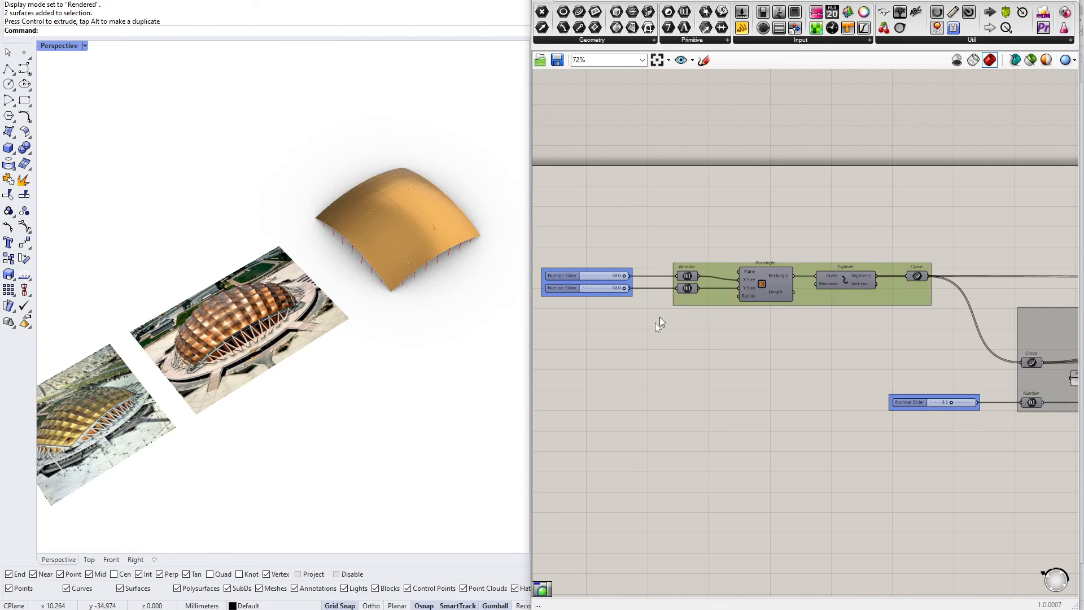
pyautogui.moveTo(924, 338); pyautogui.dragTo(740, 320)
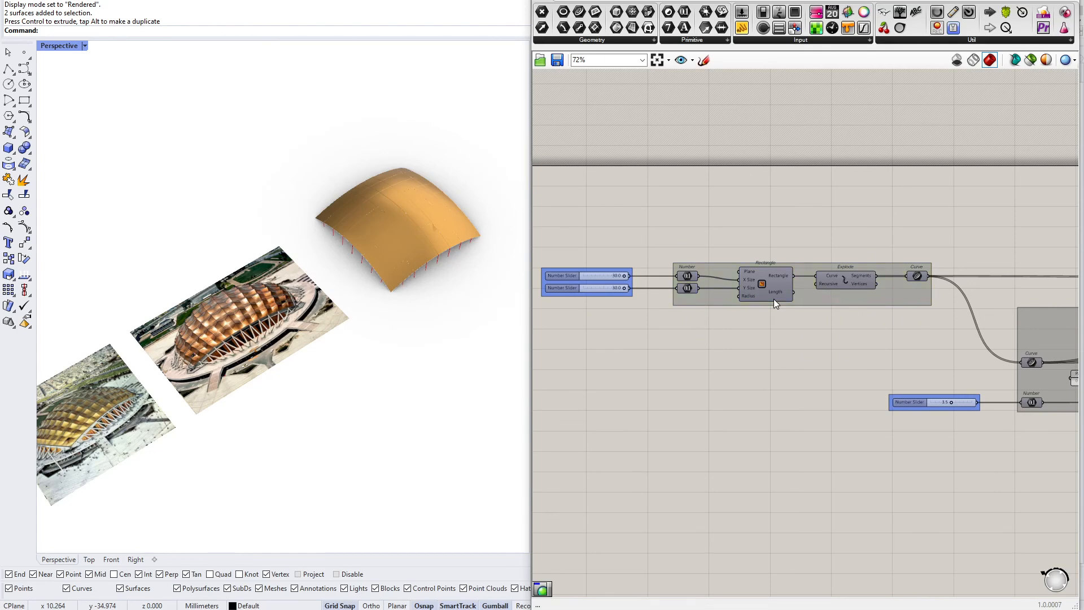
pyautogui.scroll(-4, 780, 302)
pyautogui.moveTo(935, 379); pyautogui.dragTo(698, 320, button='right')
pyautogui.scroll(-3, 915, 318)
pyautogui.moveTo(918, 320); pyautogui.dragTo(646, 332, button='right')
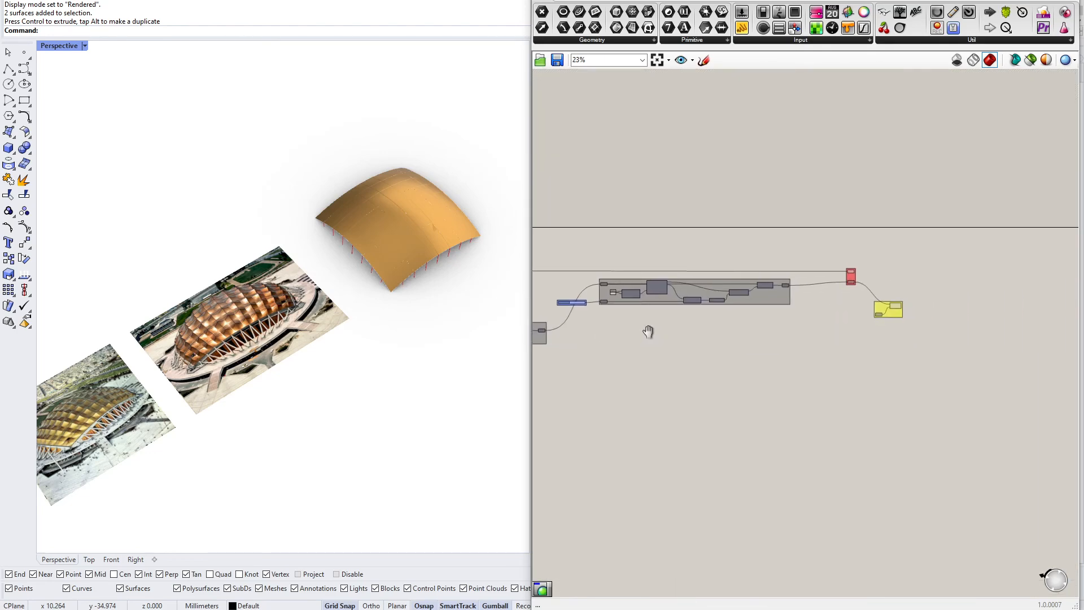
pyautogui.scroll(5, 838, 283)
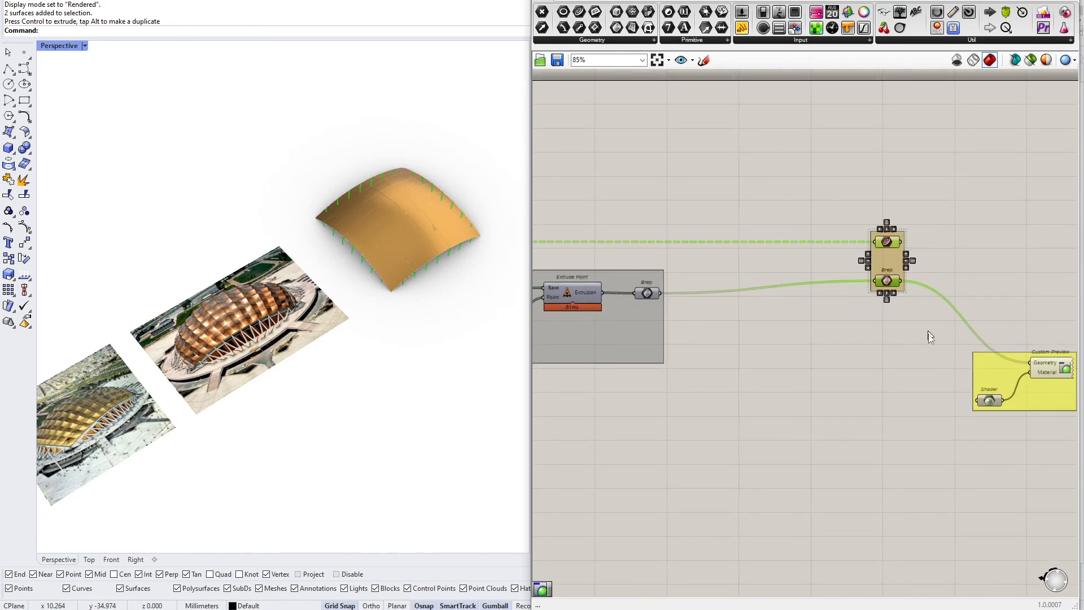
pyautogui.moveTo(930, 358); pyautogui.dragTo(787, 359, button='right')
pyautogui.moveTo(929, 395); pyautogui.dragTo(944, 408)
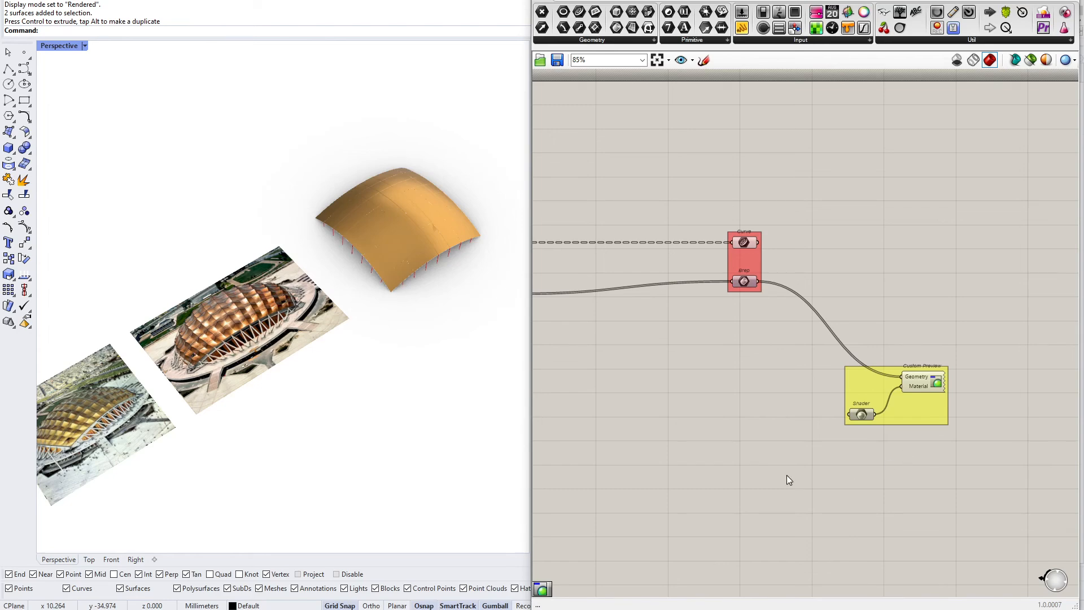
pyautogui.scroll(-5, 761, 367)
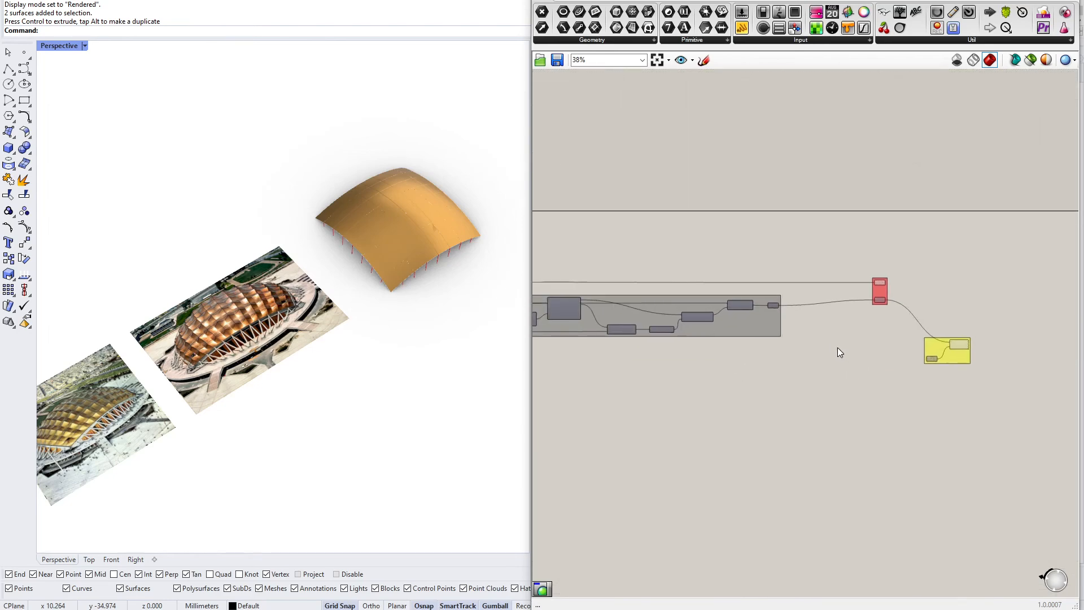
pyautogui.moveTo(786, 358); pyautogui.dragTo(881, 353, button='right')
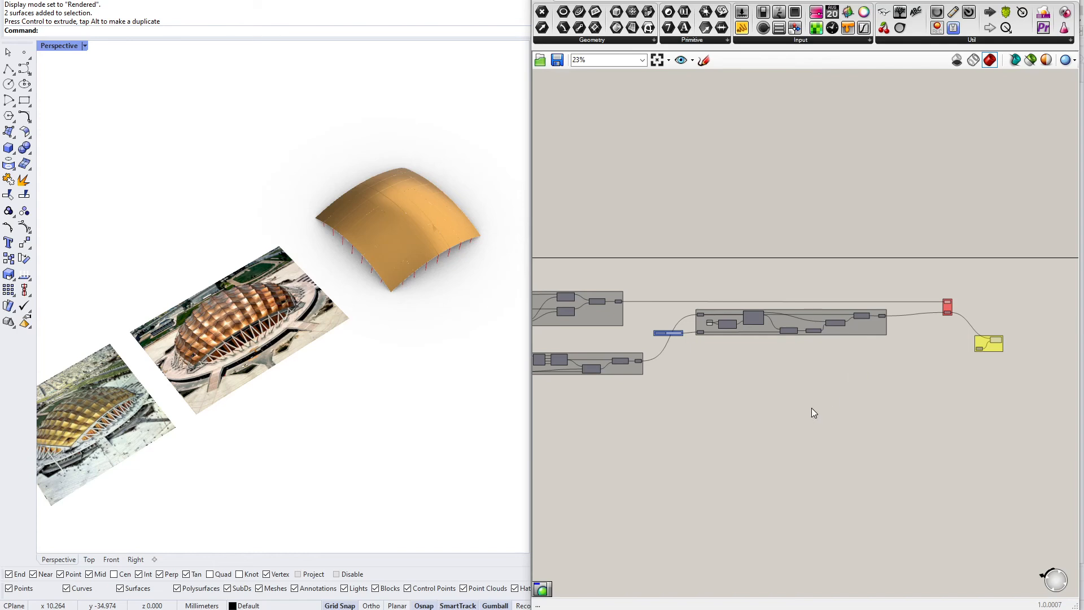
pyautogui.moveTo(661, 392); pyautogui.dragTo(761, 383, button='right')
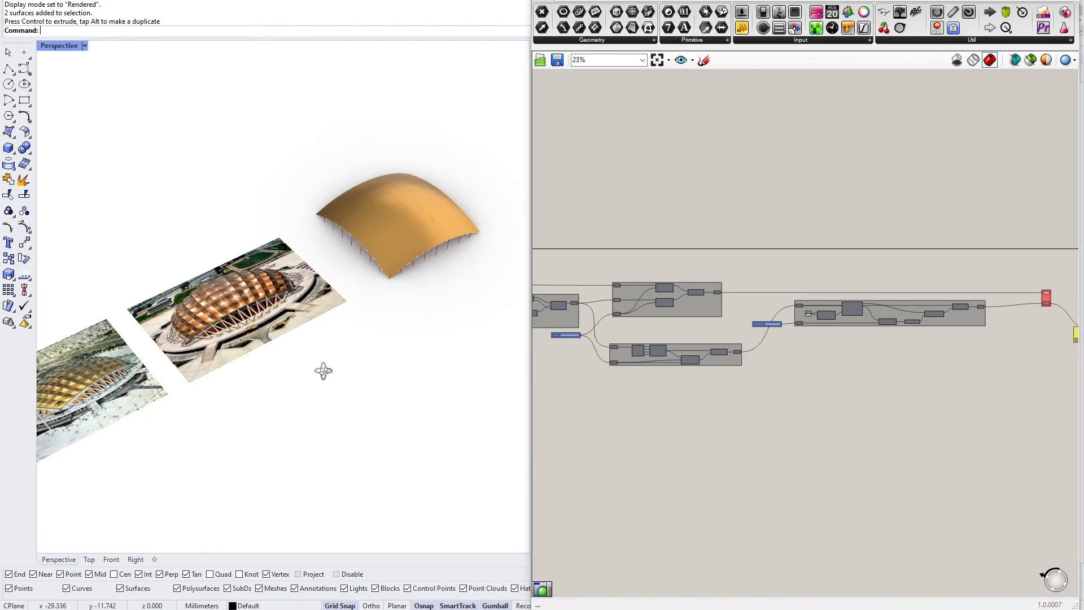
# Zoom in on the roof surface in the perspective view to examine its edges and columns
pyautogui.scroll(4, 411, 229)
pyautogui.moveTo(412, 225); pyautogui.dragTo(392, 193, button='right')
pyautogui.scroll(2, 392, 193)
pyautogui.moveTo(327, 309); pyautogui.dragTo(350, 314, button='right')
pyautogui.scroll(4, 228, 307)
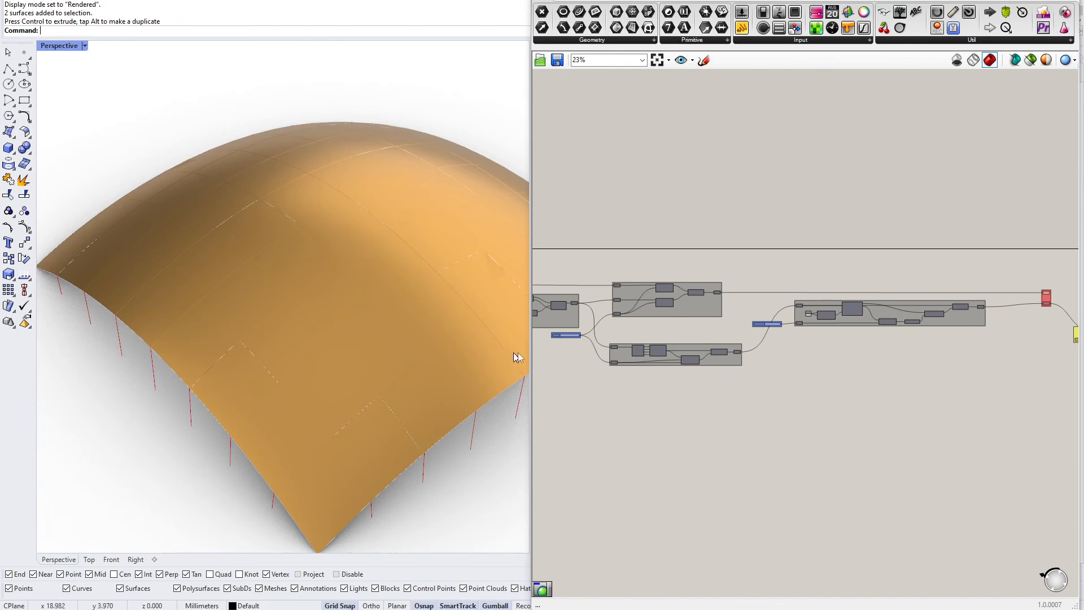
# Select the Curve parameter to examine its highlighted geometry in the viewport
pyautogui.moveTo(564, 341); pyautogui.dragTo(689, 341, button='right')
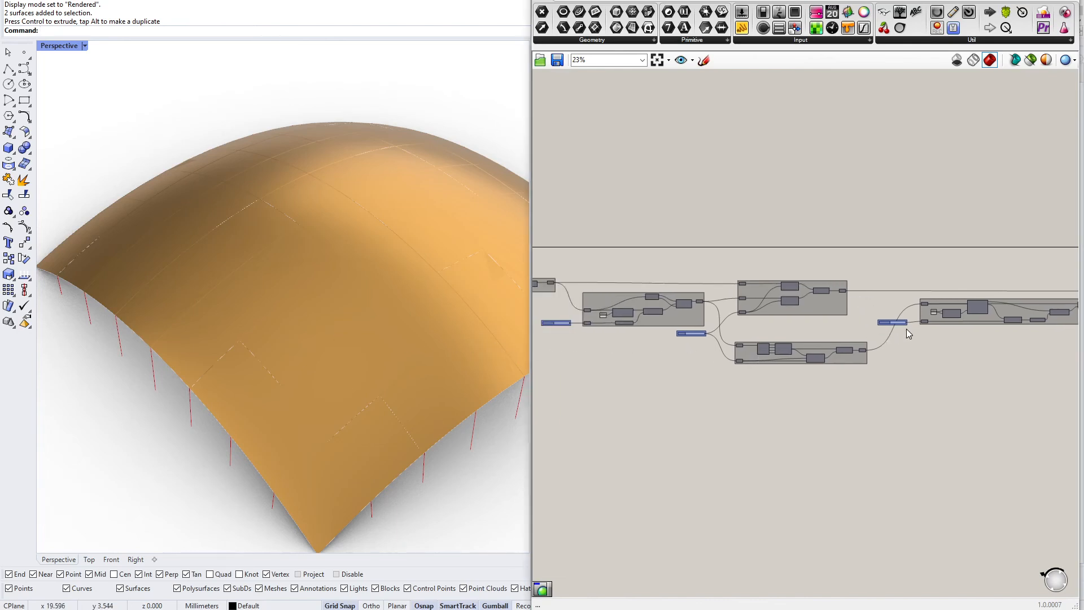
pyautogui.scroll(6, 791, 319)
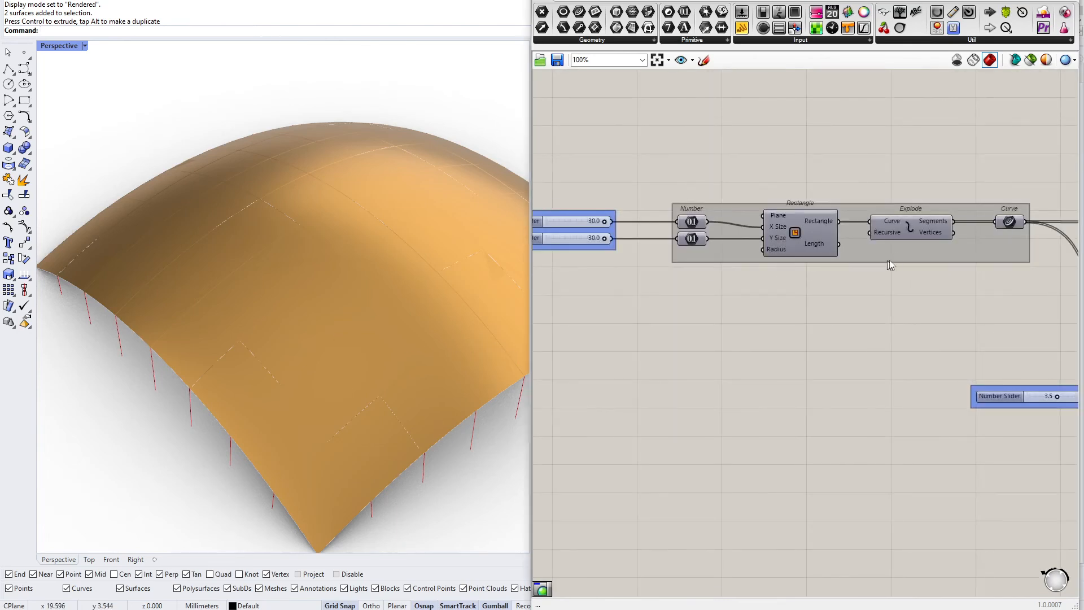
pyautogui.click(1015, 223)
pyautogui.moveTo(466, 305); pyautogui.dragTo(386, 335, button='right')
pyautogui.scroll(-5, 486, 251)
pyautogui.moveTo(466, 260); pyautogui.dragTo(396, 305, button='right')
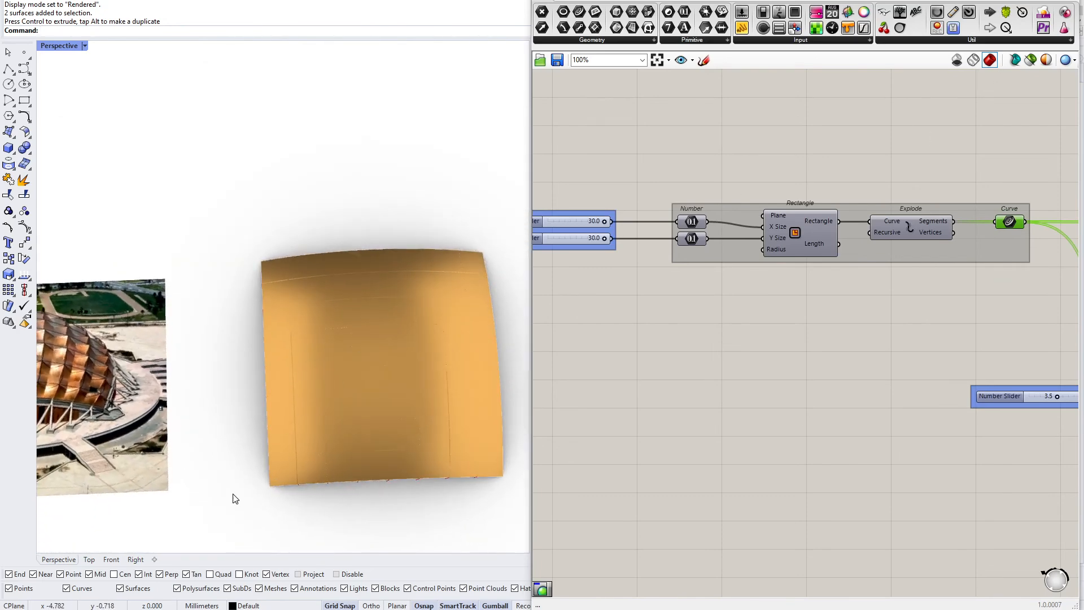
# Switch the viewport to Top and set it to Rendered display mode
pyautogui.click(89, 560)
pyautogui.scroll(-3, 153, 406)
pyautogui.scroll(4, 171, 374)
pyautogui.moveTo(333, 365); pyautogui.dragTo(322, 374, button='right')
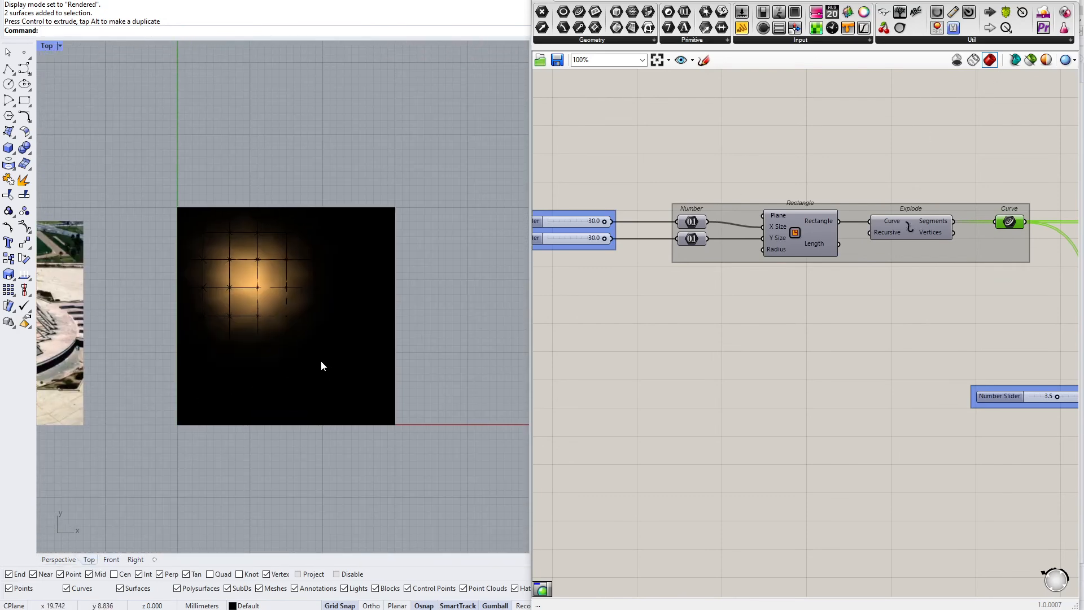
pyautogui.hotkey('ctrl', 'alt', 'r')
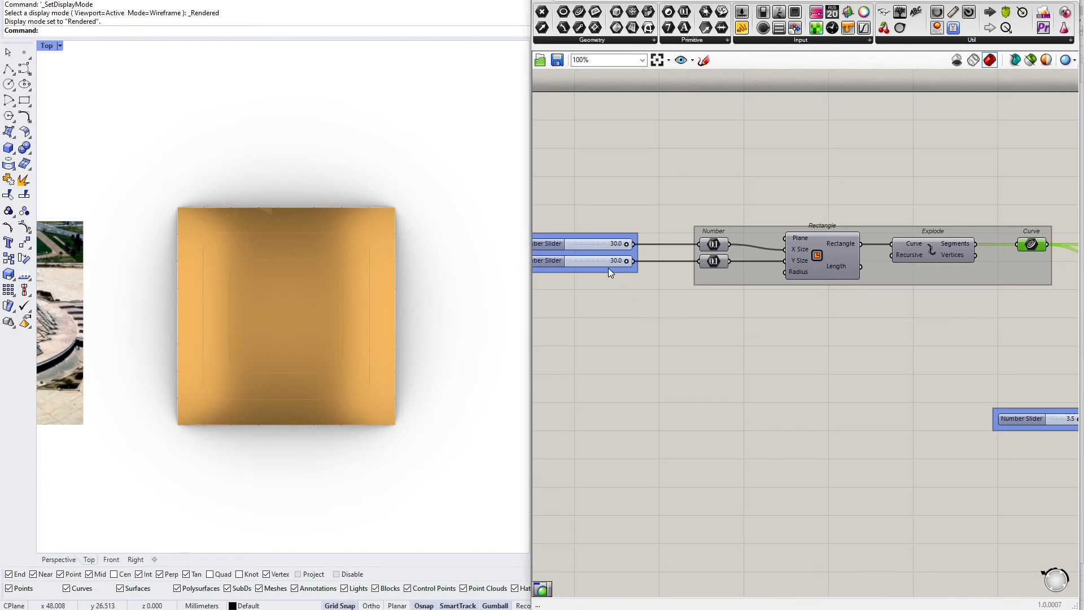
# Inspect the Evaluate Length and Unit Z components, and return the viewport to Perspective
pyautogui.scroll(4, 610, 263)
pyautogui.moveTo(684, 222); pyautogui.dragTo(776, 259)
pyautogui.scroll(-7, 673, 282)
pyautogui.moveTo(856, 320); pyautogui.dragTo(693, 299, button='right')
pyautogui.scroll(4, 817, 341)
pyautogui.moveTo(769, 371); pyautogui.dragTo(644, 347, button='right')
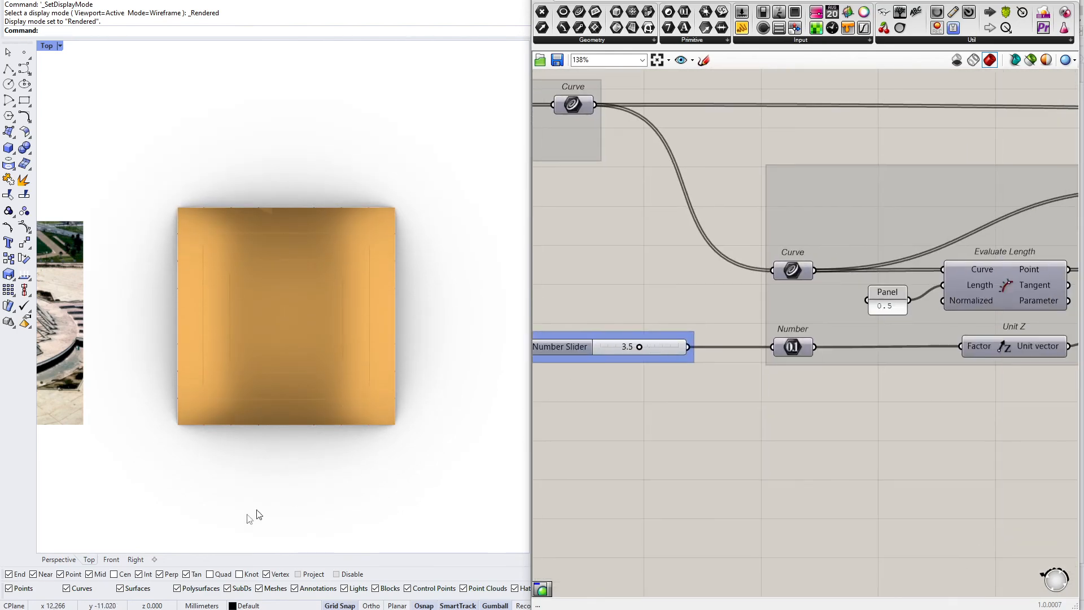
pyautogui.click(59, 559)
pyautogui.moveTo(362, 452); pyautogui.dragTo(403, 288, button='right')
pyautogui.scroll(3, 560, 361)
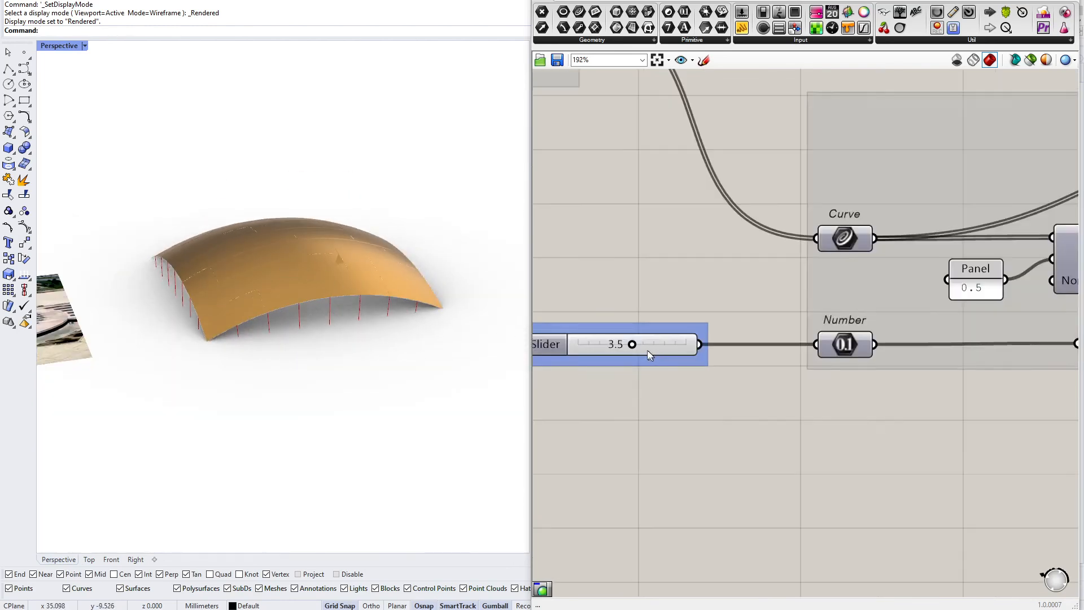
# Set the number slider feeding the Unit Z factor to 3.3
pyautogui.moveTo(690, 338)
pyautogui.mouseDown()
pyautogui.moveTo(621, 337)
pyautogui.moveTo(743, 337)
pyautogui.moveTo(684, 337)
pyautogui.mouseUp()
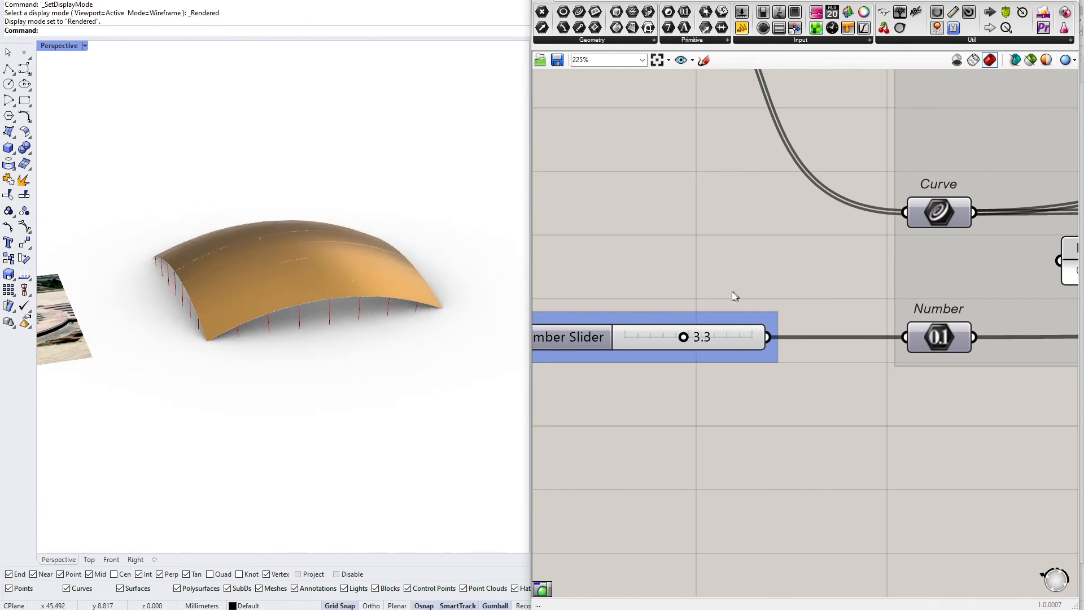
pyautogui.scroll(-8, 734, 294)
pyautogui.scroll(7, 667, 328)
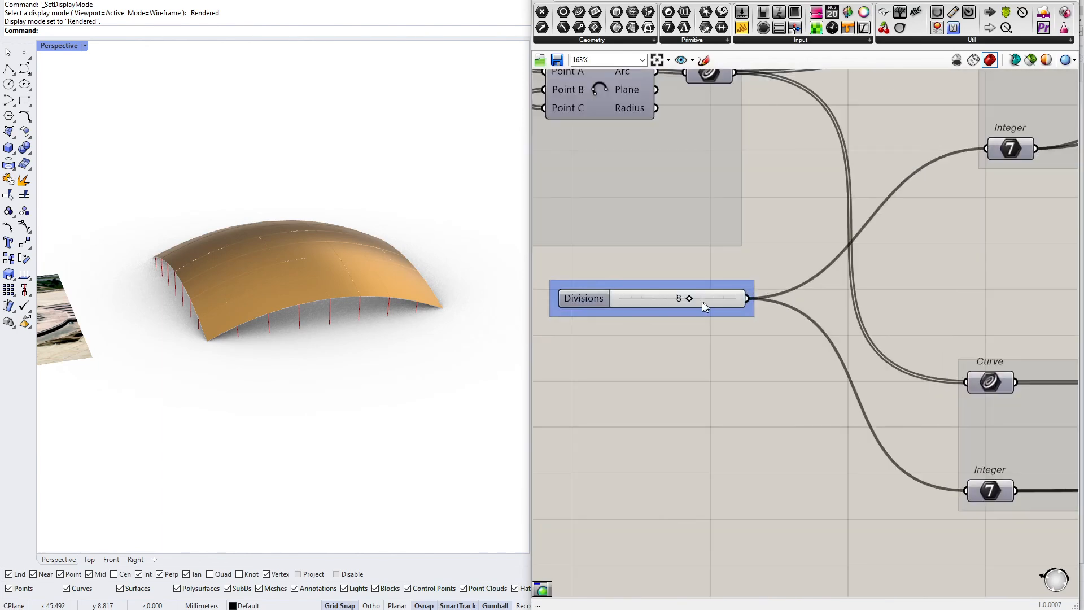
# Set the Divisions slider to 9
pyautogui.moveTo(702, 300)
pyautogui.mouseDown()
pyautogui.moveTo(666, 300)
pyautogui.moveTo(712, 299)
pyautogui.mouseUp()
pyautogui.scroll(3, 287, 313)
pyautogui.moveTo(307, 307); pyautogui.dragTo(274, 351, button='right')
pyautogui.scroll(-4, 247, 312)
pyautogui.scroll(4, 370, 296)
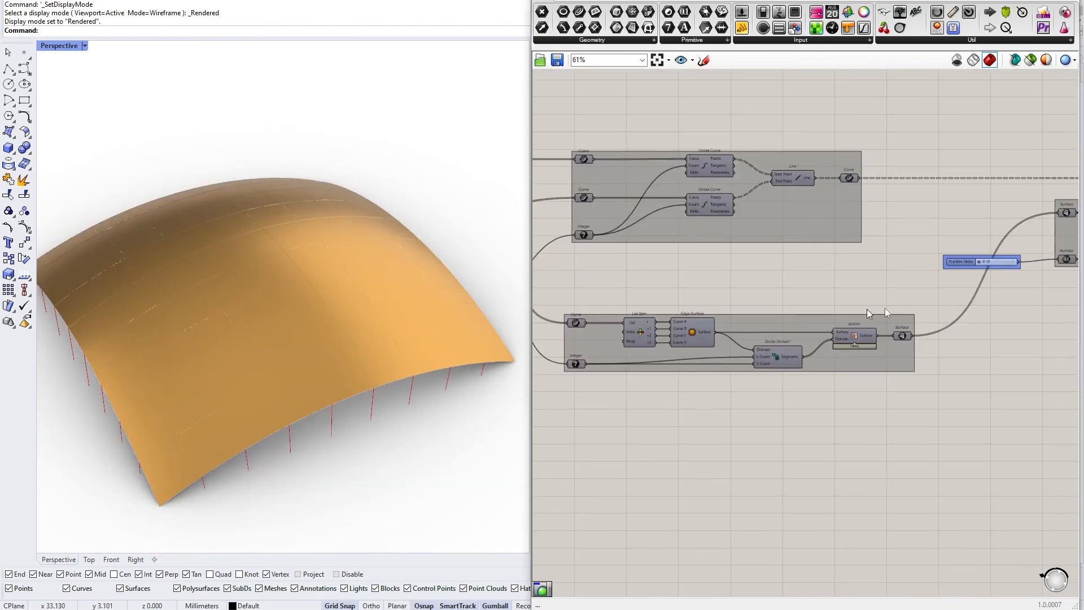
# Adjust the number slider controlling the roof panels so the surface becomes faceted pyramid panels
pyautogui.moveTo(867, 309); pyautogui.dragTo(658, 301, button='right')
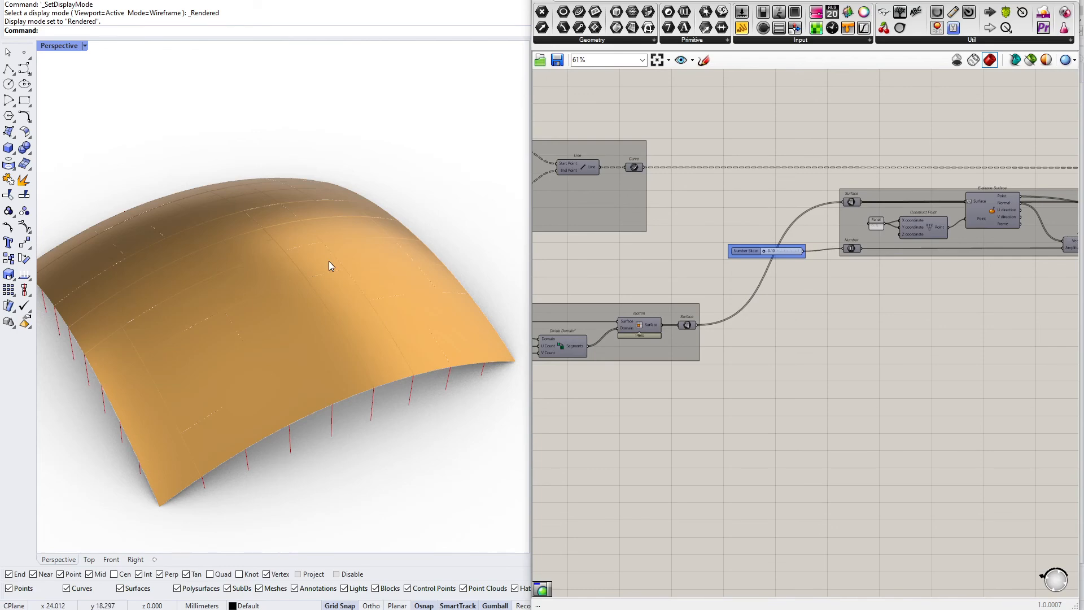
pyautogui.scroll(6, 821, 241)
pyautogui.moveTo(616, 283); pyautogui.dragTo(656, 280)
pyautogui.scroll(-4, 410, 304)
pyautogui.moveTo(410, 303); pyautogui.dragTo(366, 323, button='right')
pyautogui.scroll(4, 368, 314)
pyautogui.scroll(-4, 605, 332)
pyautogui.moveTo(606, 332); pyautogui.dragTo(765, 338, button='right')
pyautogui.scroll(-3, 765, 337)
pyautogui.moveTo(588, 362); pyautogui.dragTo(802, 331, button='right')
pyautogui.scroll(-6, 316, 305)
pyautogui.scroll(6, 118, 366)
pyautogui.moveTo(117, 366); pyautogui.dragTo(217, 346, button='right')
pyautogui.scroll(-4, 216, 346)
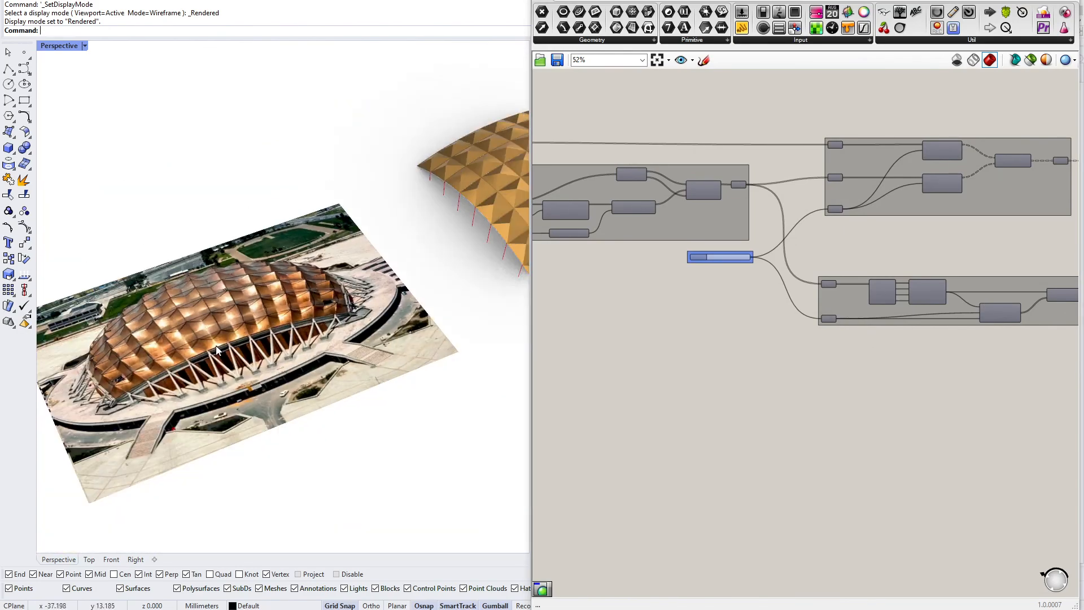
# Zoom into the reference photo to examine the roof's pyramid panel pattern
pyautogui.scroll(5, 144, 377)
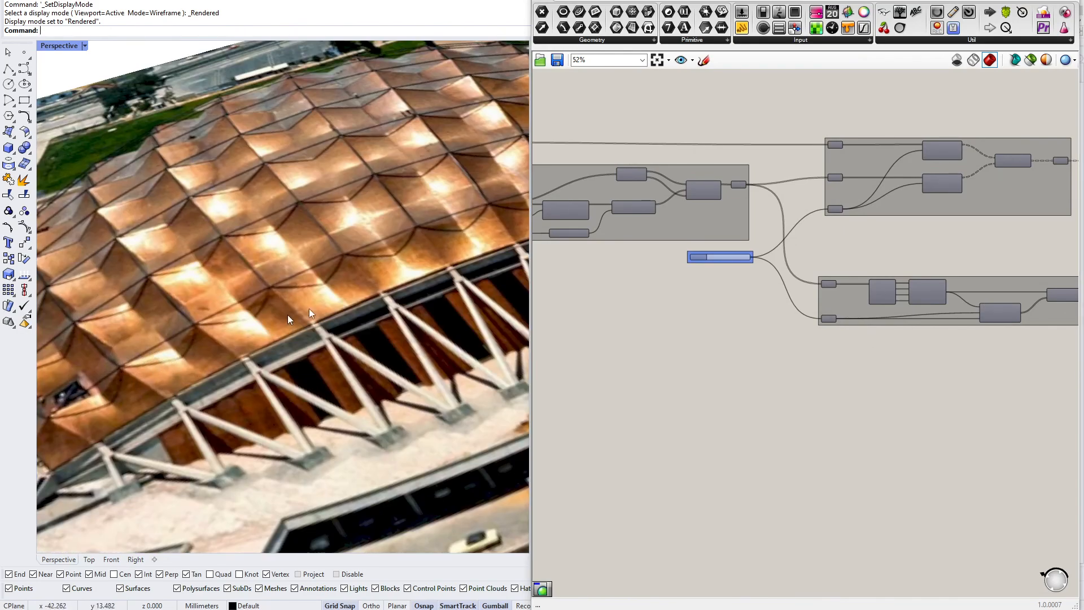
pyautogui.scroll(-8, 311, 315)
pyautogui.moveTo(330, 330); pyautogui.dragTo(179, 442, button='right')
pyautogui.scroll(7, 233, 405)
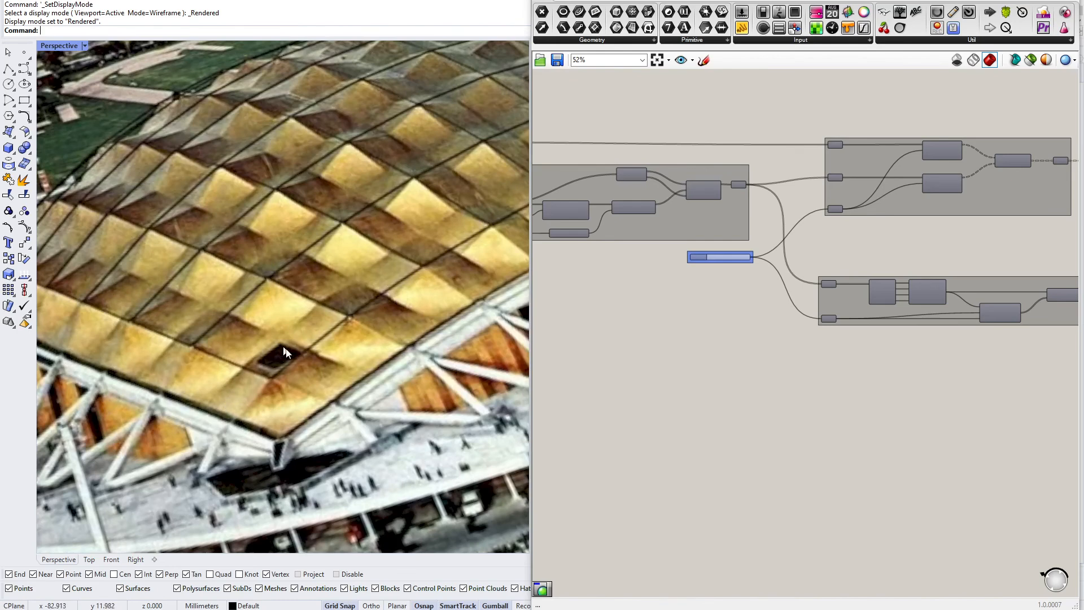
pyautogui.scroll(-2, 649, 312)
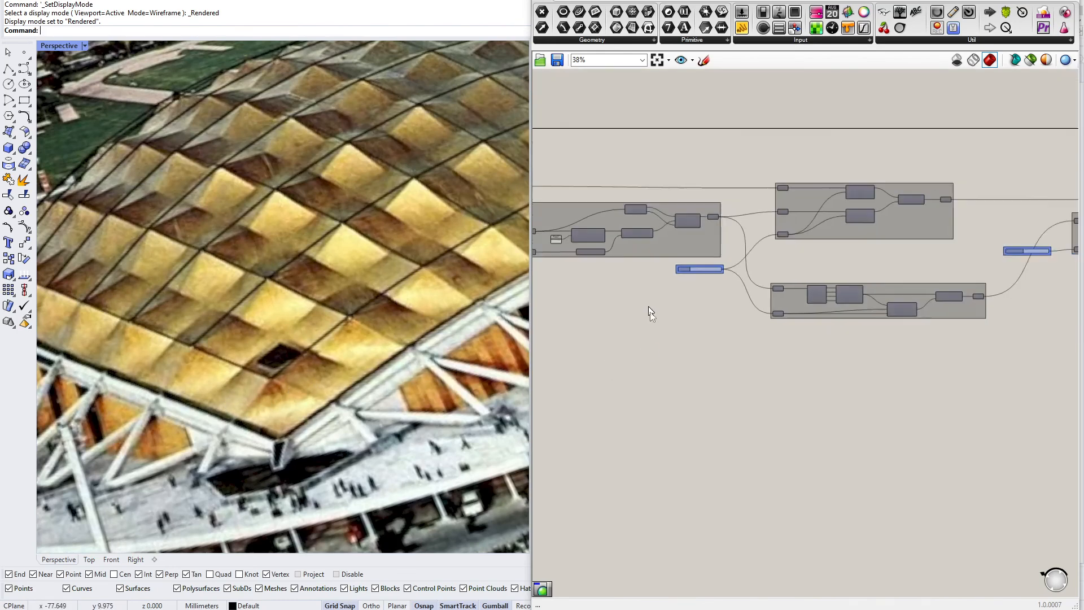
# Sketch a pyramid with lines to its apex on the canvas to illustrate a single roof panel
pyautogui.scroll(3, 700, 322)
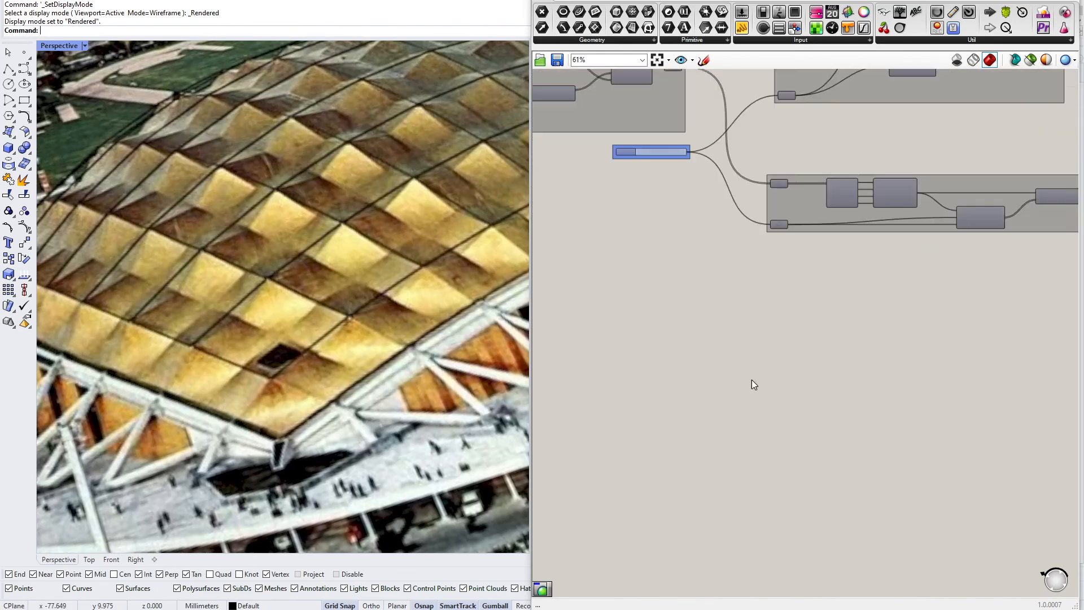
pyautogui.scroll(1, 751, 385)
pyautogui.click(706, 60)
pyautogui.moveTo(630, 340)
pyautogui.mouseDown()
pyautogui.moveTo(711, 382)
pyautogui.moveTo(774, 338)
pyautogui.mouseUp()
pyautogui.moveTo(667, 318); pyautogui.dragTo(778, 336)
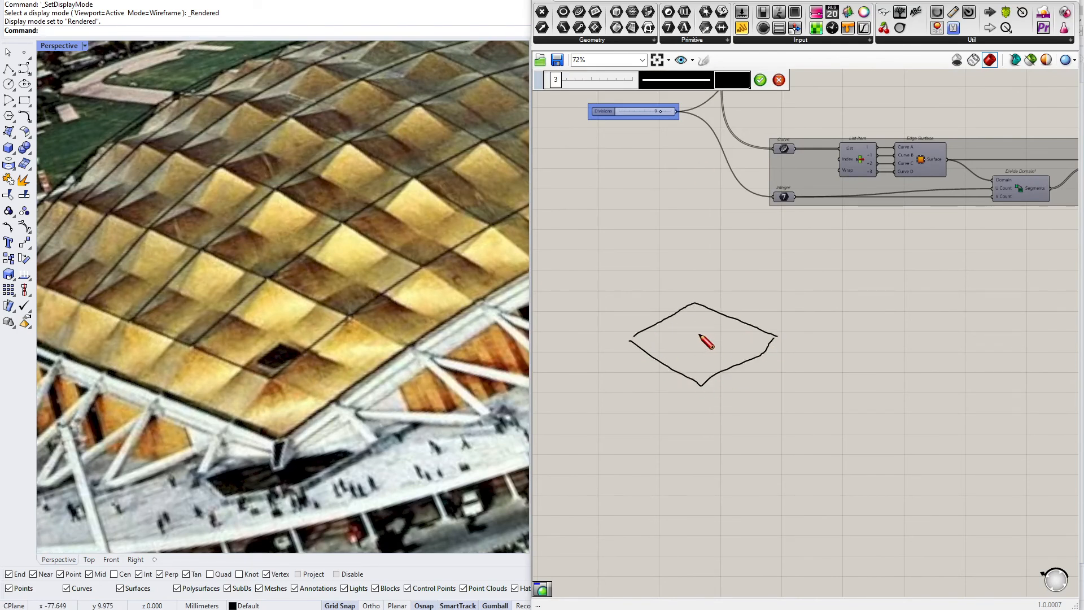
pyautogui.moveTo(698, 337); pyautogui.dragTo(699, 284)
pyautogui.moveTo(625, 328)
pyautogui.mouseDown()
pyautogui.moveTo(695, 294)
pyautogui.moveTo(700, 384)
pyautogui.mouseUp()
pyautogui.moveTo(775, 328)
pyautogui.mouseDown()
pyautogui.moveTo(719, 313)
pyautogui.moveTo(692, 291)
pyautogui.moveTo(684, 303)
pyautogui.mouseUp()
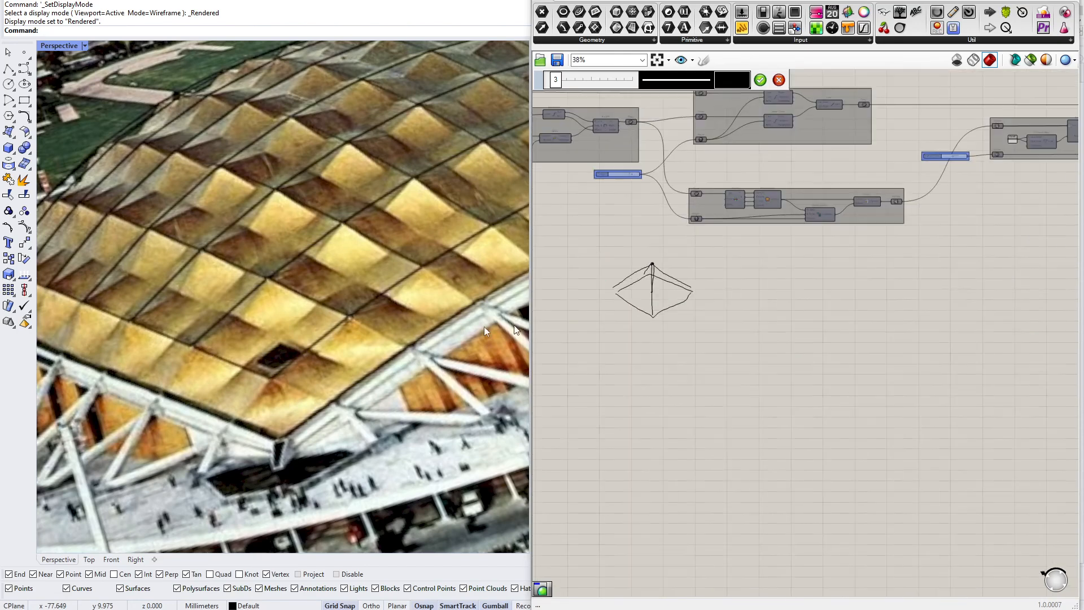
pyautogui.scroll(-3, 605, 249)
pyautogui.scroll(4, 678, 308)
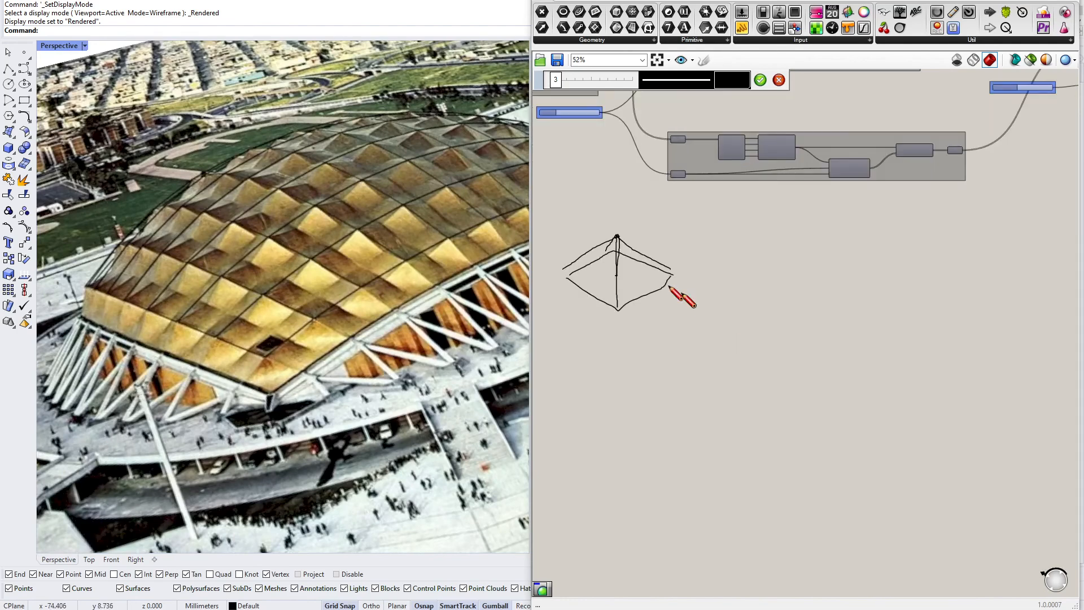
# Sketch a flat panel divided by parallel lines beside the pyramid to illustrate the panel subdivision
pyautogui.moveTo(739, 379)
pyautogui.mouseDown()
pyautogui.moveTo(851, 431)
pyautogui.moveTo(945, 348)
pyautogui.mouseUp()
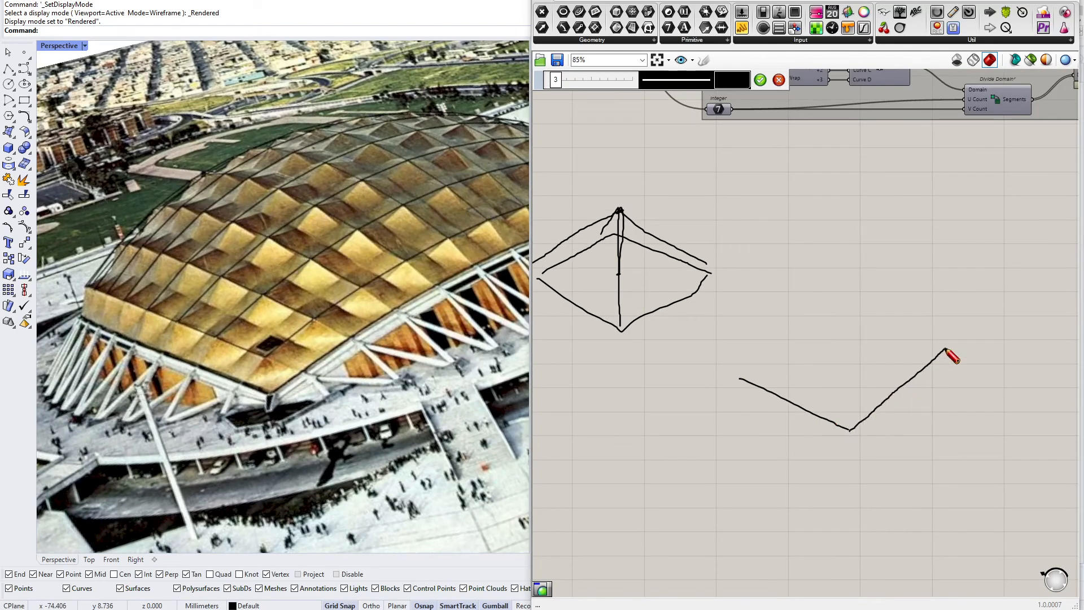
pyautogui.moveTo(740, 379)
pyautogui.mouseDown()
pyautogui.moveTo(819, 316)
pyautogui.moveTo(859, 317)
pyautogui.moveTo(942, 346)
pyautogui.mouseUp()
pyautogui.moveTo(837, 338); pyautogui.dragTo(799, 411)
pyautogui.moveTo(837, 338)
pyautogui.mouseDown()
pyautogui.moveTo(919, 381)
pyautogui.moveTo(857, 335)
pyautogui.moveTo(882, 322)
pyautogui.moveTo(782, 343)
pyautogui.mouseUp()
pyautogui.moveTo(797, 402); pyautogui.dragTo(799, 405)
pyautogui.moveTo(878, 323); pyautogui.dragTo(803, 418)
pyautogui.moveTo(856, 347)
pyautogui.mouseDown()
pyautogui.moveTo(820, 406)
pyautogui.moveTo(836, 419)
pyautogui.mouseUp()
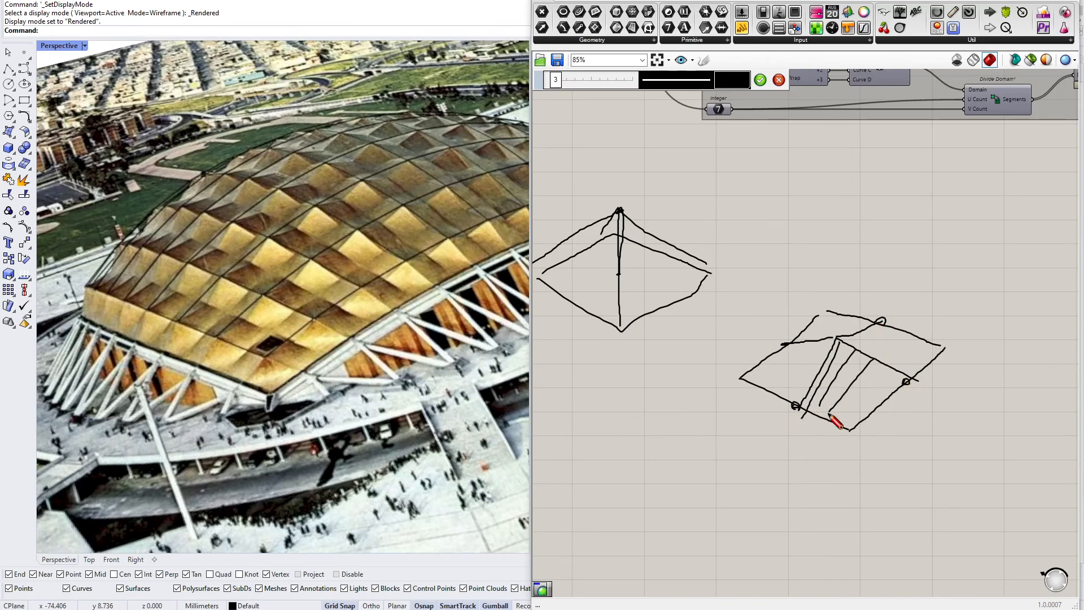
pyautogui.moveTo(896, 372)
pyautogui.mouseDown()
pyautogui.moveTo(842, 433)
pyautogui.moveTo(851, 423)
pyautogui.mouseUp()
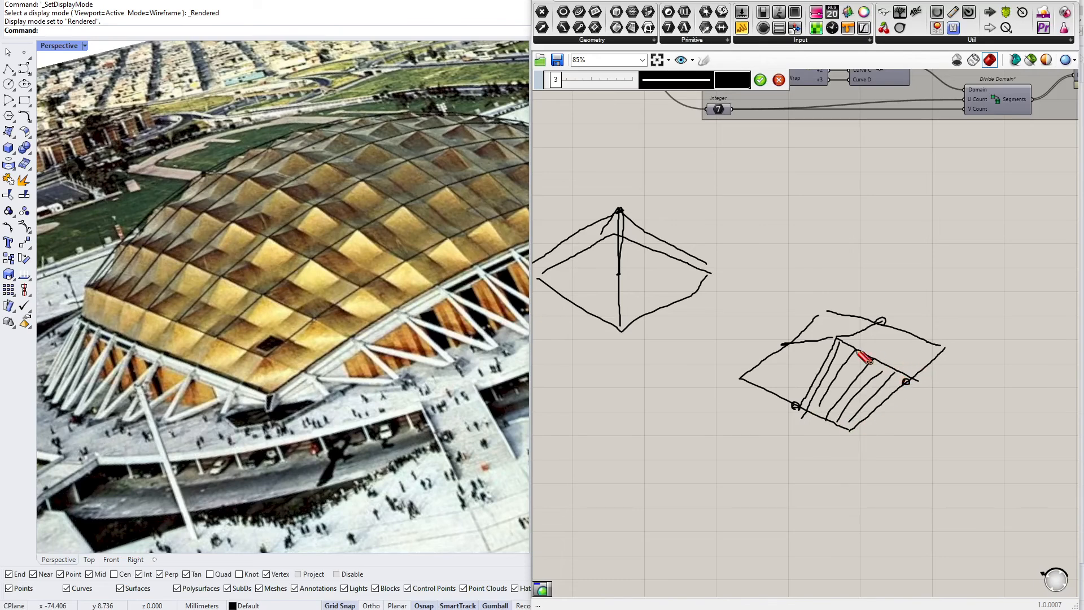
pyautogui.moveTo(851, 347)
pyautogui.mouseDown()
pyautogui.moveTo(903, 328)
pyautogui.moveTo(857, 354)
pyautogui.mouseUp()
pyautogui.moveTo(914, 336)
pyautogui.mouseDown()
pyautogui.moveTo(860, 362)
pyautogui.moveTo(878, 360)
pyautogui.mouseUp()
pyautogui.moveTo(942, 346); pyautogui.dragTo(885, 378)
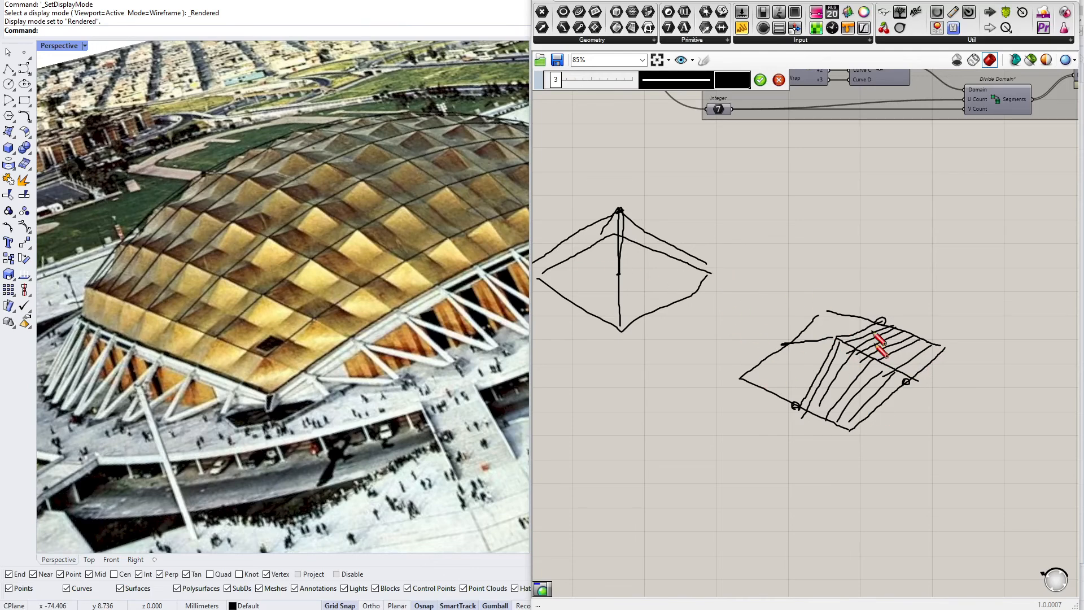
pyautogui.click(761, 80)
# Delete the explanatory sketches from the canvas
pyautogui.scroll(-1, 870, 242)
pyautogui.moveTo(868, 238); pyautogui.dragTo(658, 388)
pyautogui.press('Delete')
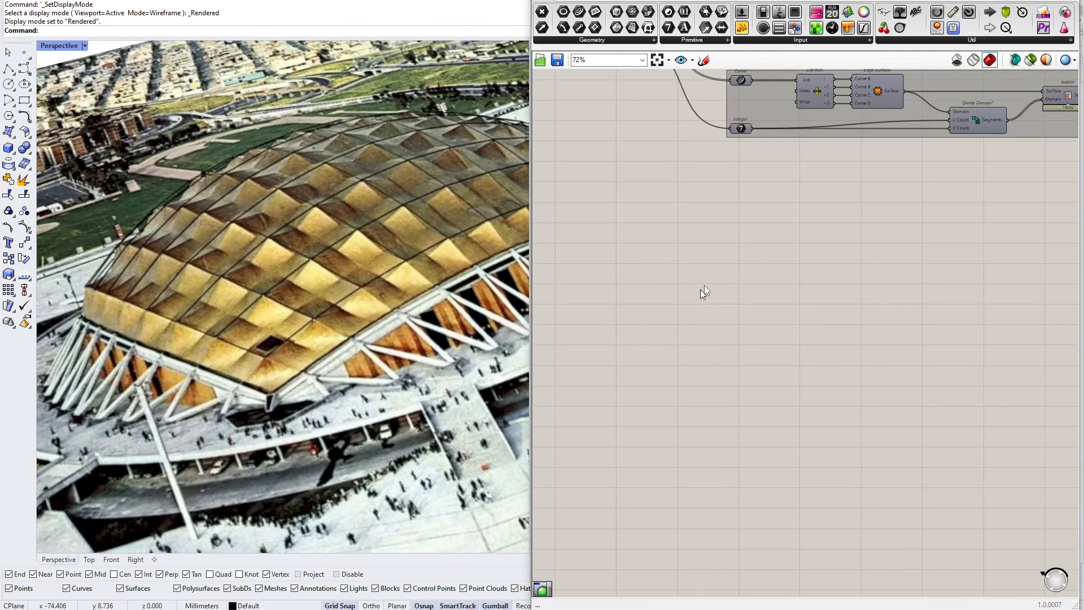
# Orbit the Rhino viewport to inspect the pyramid-paneled roof from different angles
pyautogui.scroll(-5, 799, 295)
pyautogui.scroll(-4, 282, 341)
pyautogui.scroll(-9, 282, 341)
pyautogui.scroll(8, 395, 288)
pyautogui.moveTo(384, 293); pyautogui.dragTo(373, 226, button='right')
pyautogui.scroll(3, 374, 209)
pyautogui.scroll(3, 444, 291)
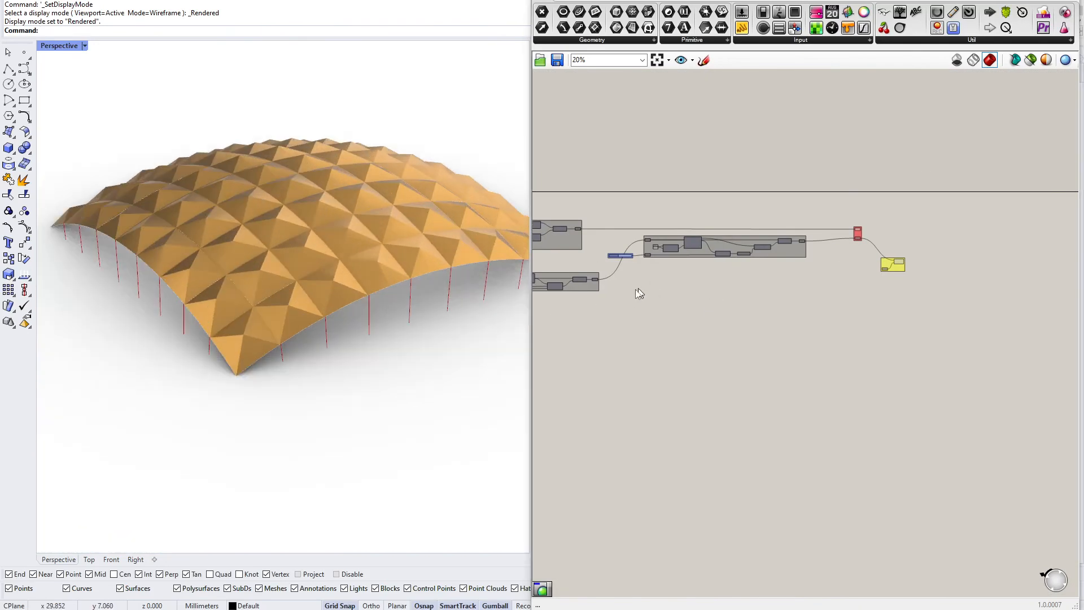
pyautogui.moveTo(396, 268); pyautogui.dragTo(342, 281, button='right')
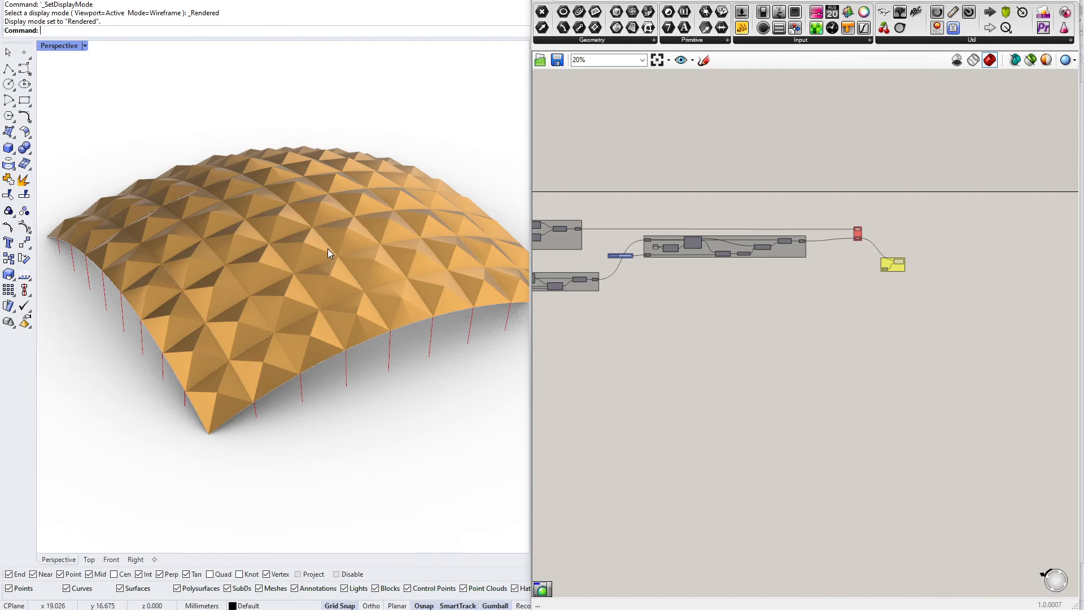
# Vary the number slider feeding the Number parameter between -0.10 and 0.29, leaving it at -0.10
pyautogui.scroll(10, 620, 256)
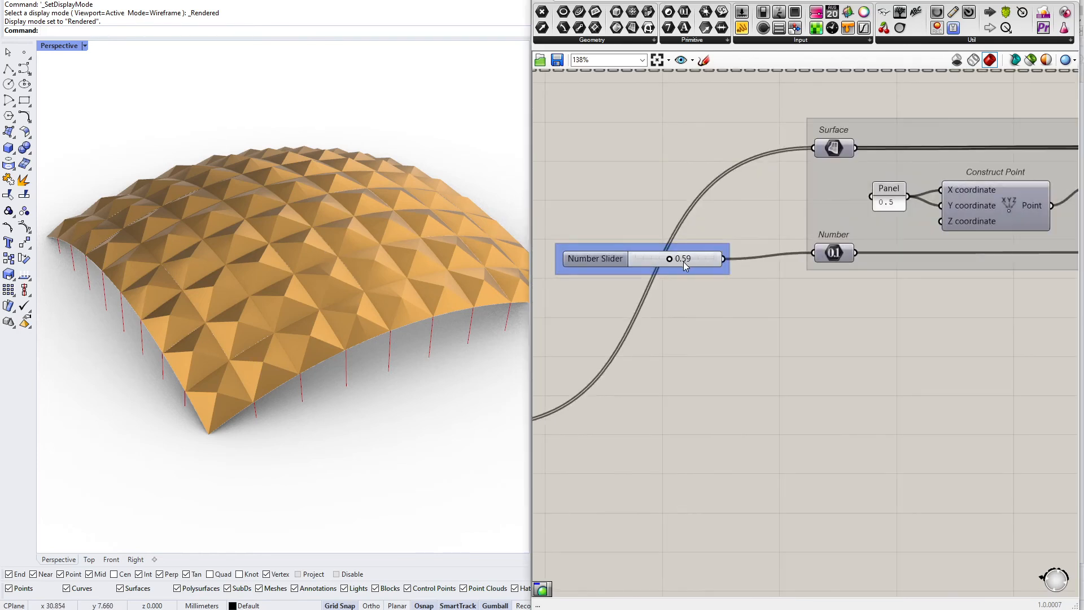
pyautogui.moveTo(667, 262); pyautogui.dragTo(605, 264)
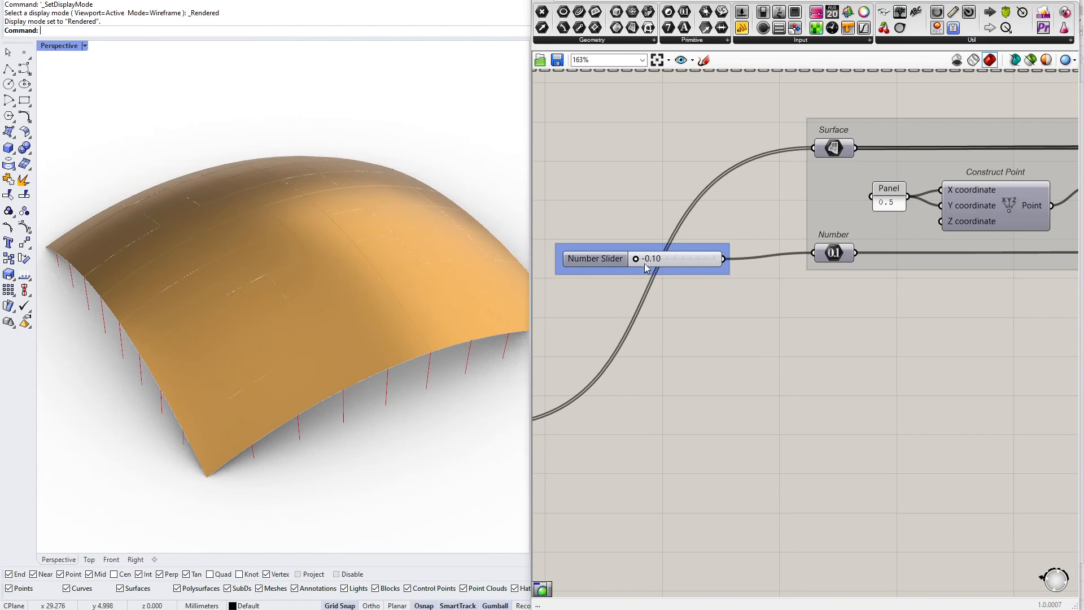
pyautogui.scroll(3, 647, 264)
pyautogui.moveTo(647, 264)
pyautogui.mouseDown()
pyautogui.moveTo(660, 262)
pyautogui.moveTo(621, 261)
pyautogui.moveTo(658, 257)
pyautogui.mouseUp()
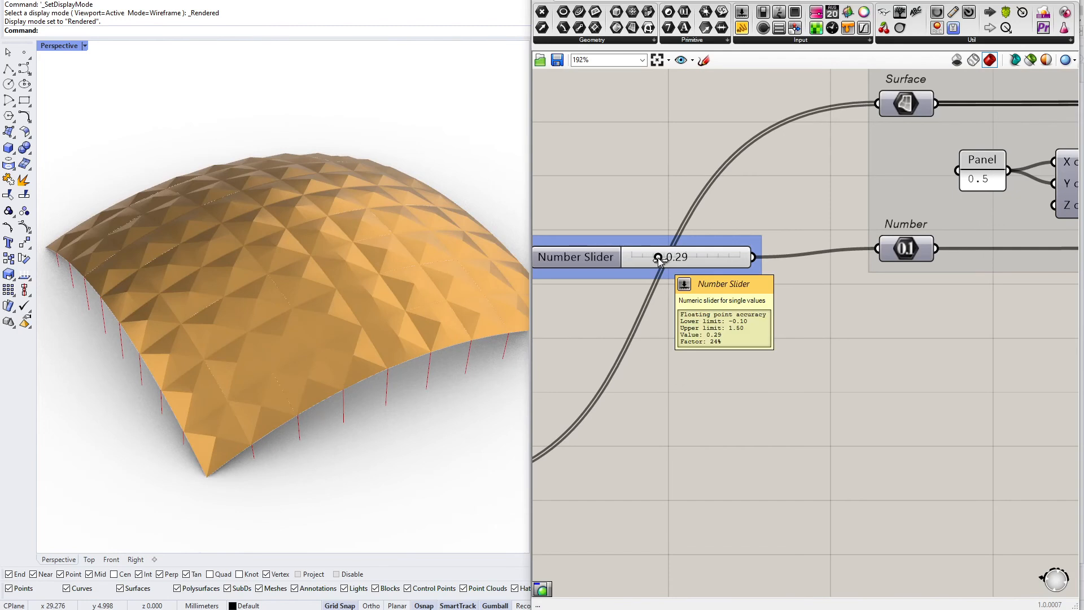
pyautogui.moveTo(659, 257); pyautogui.dragTo(632, 260)
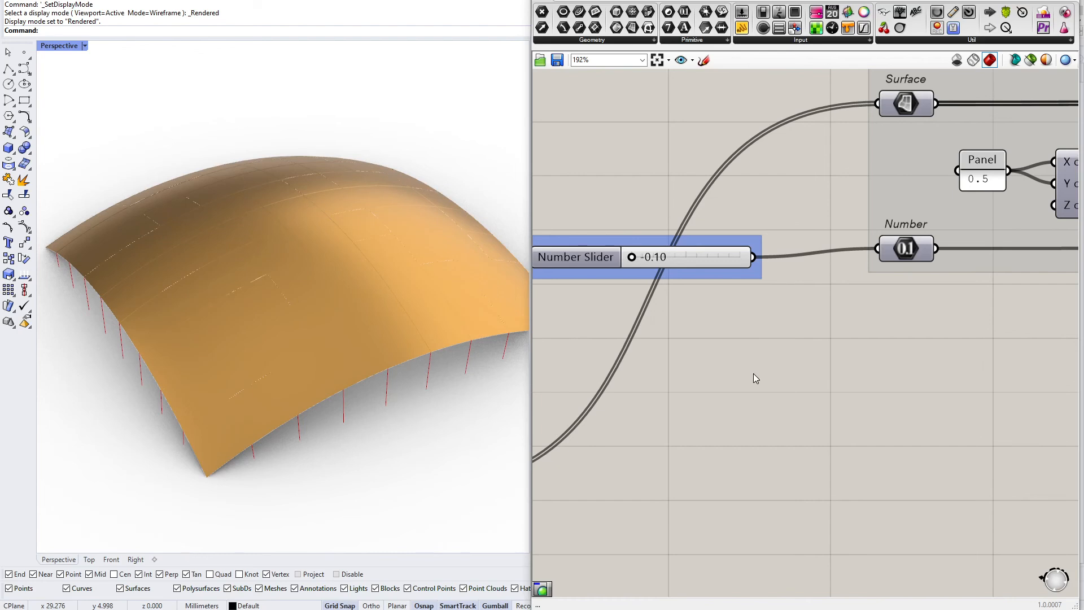
pyautogui.scroll(-1, 736, 284)
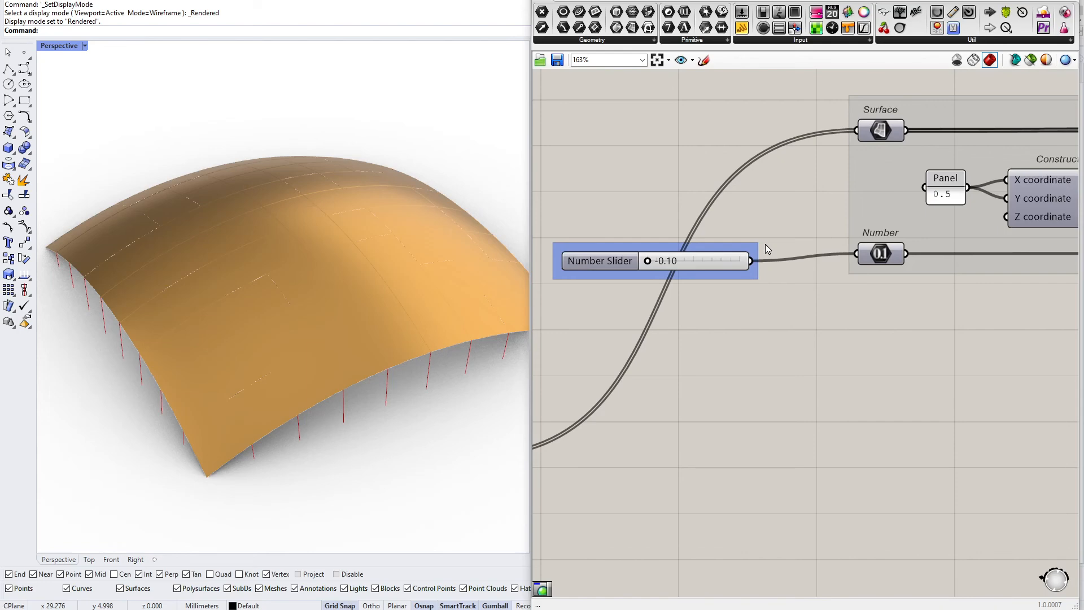
pyautogui.scroll(-12, 765, 244)
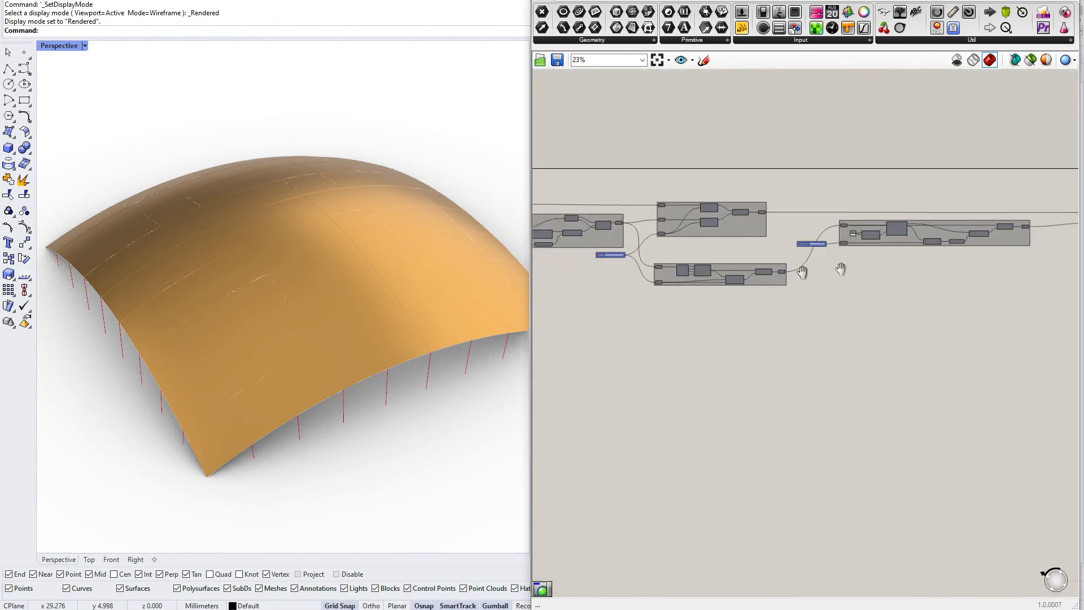
pyautogui.scroll(2, 911, 275)
pyautogui.moveTo(902, 276); pyautogui.dragTo(686, 292, button='right')
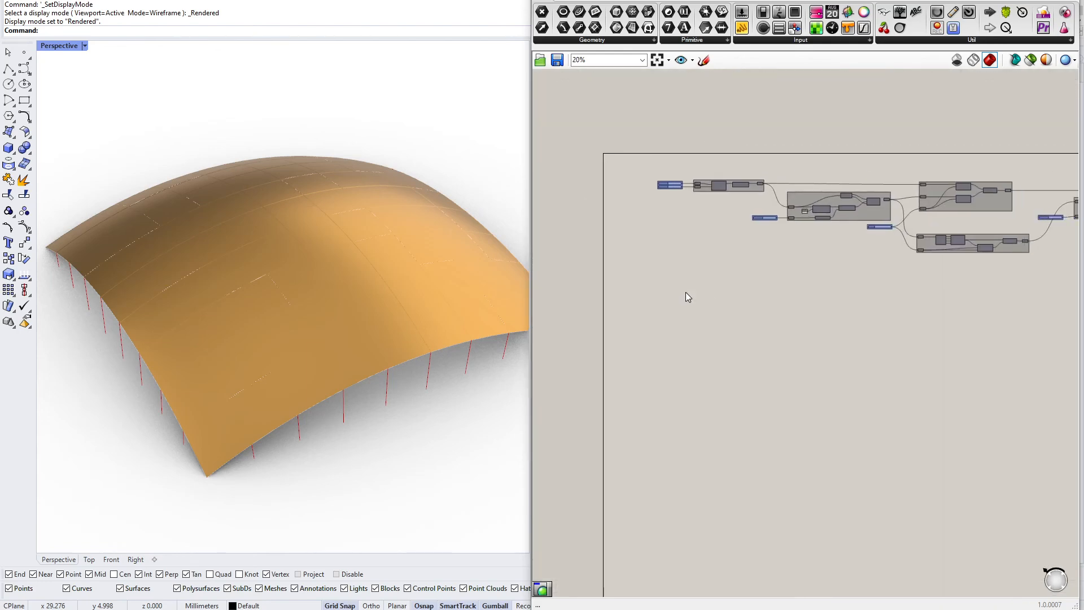
pyautogui.scroll(-2, 723, 178)
pyautogui.moveTo(723, 178); pyautogui.dragTo(648, 120, button='right')
pyautogui.scroll(1, 656, 148)
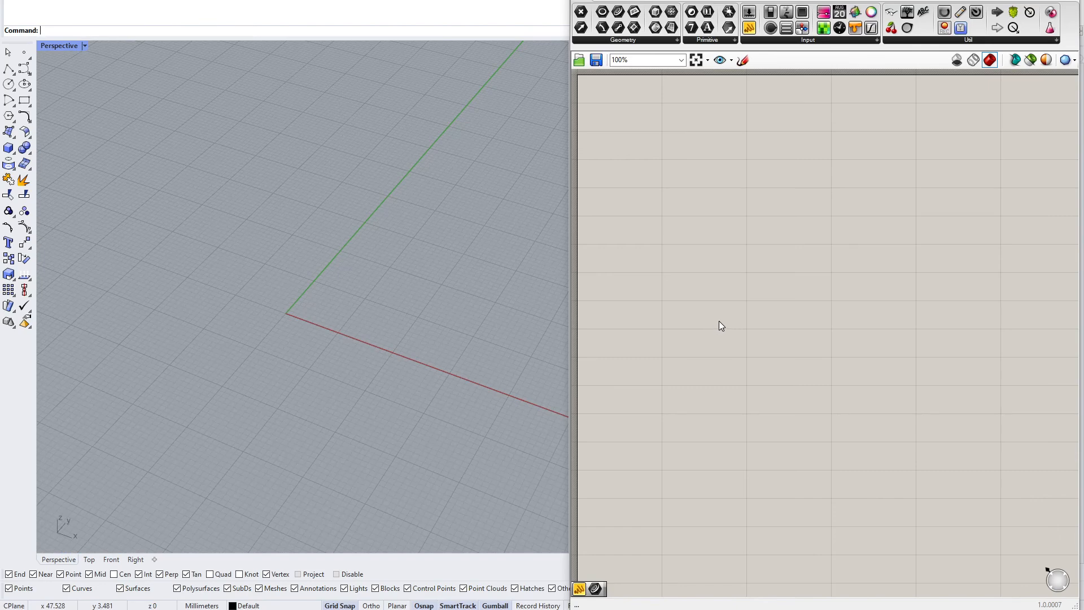
pyautogui.moveTo(726, 312); pyautogui.dragTo(720, 318, button='right')
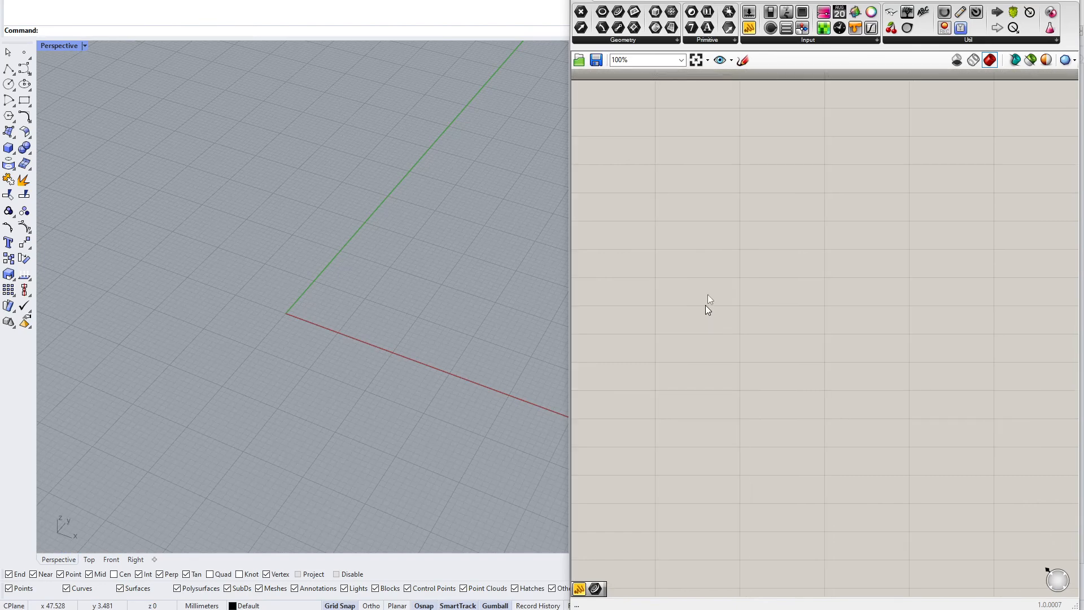
# Sketch a rectangular base on the empty canvas, marking its width W and length L
pyautogui.click(743, 59)
pyautogui.moveTo(659, 251)
pyautogui.mouseDown()
pyautogui.moveTo(779, 331)
pyautogui.moveTo(907, 234)
pyautogui.mouseUp()
pyautogui.moveTo(649, 248)
pyautogui.mouseDown()
pyautogui.moveTo(760, 187)
pyautogui.moveTo(910, 242)
pyautogui.mouseUp()
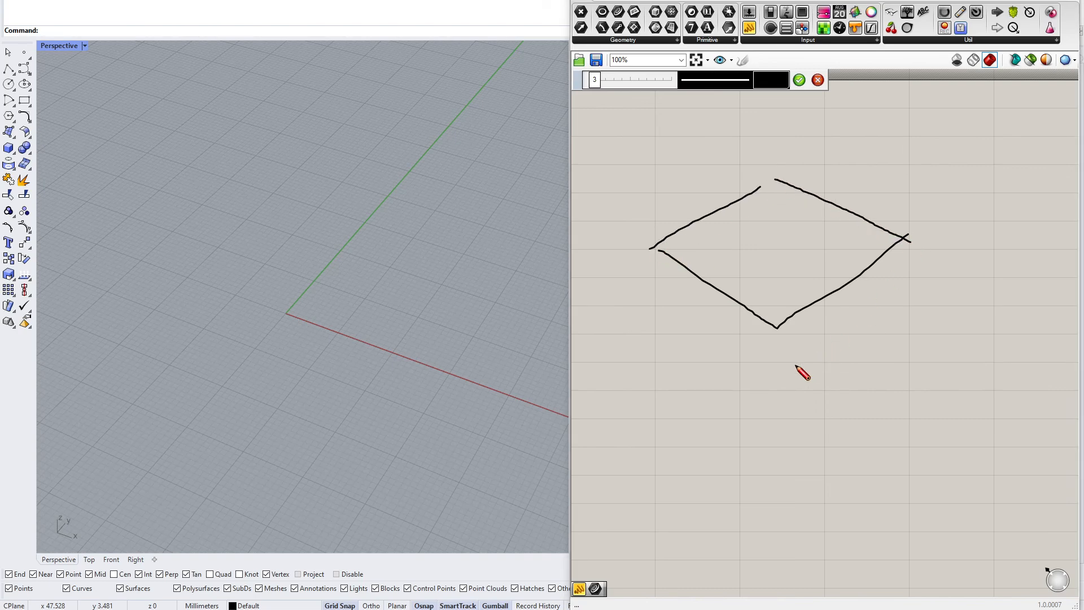
pyautogui.moveTo(798, 350)
pyautogui.mouseDown()
pyautogui.moveTo(947, 255)
pyautogui.moveTo(943, 277)
pyautogui.mouseUp()
pyautogui.moveTo(939, 248); pyautogui.dragTo(954, 261)
pyautogui.moveTo(794, 338)
pyautogui.mouseDown()
pyautogui.moveTo(805, 354)
pyautogui.moveTo(795, 358)
pyautogui.mouseUp()
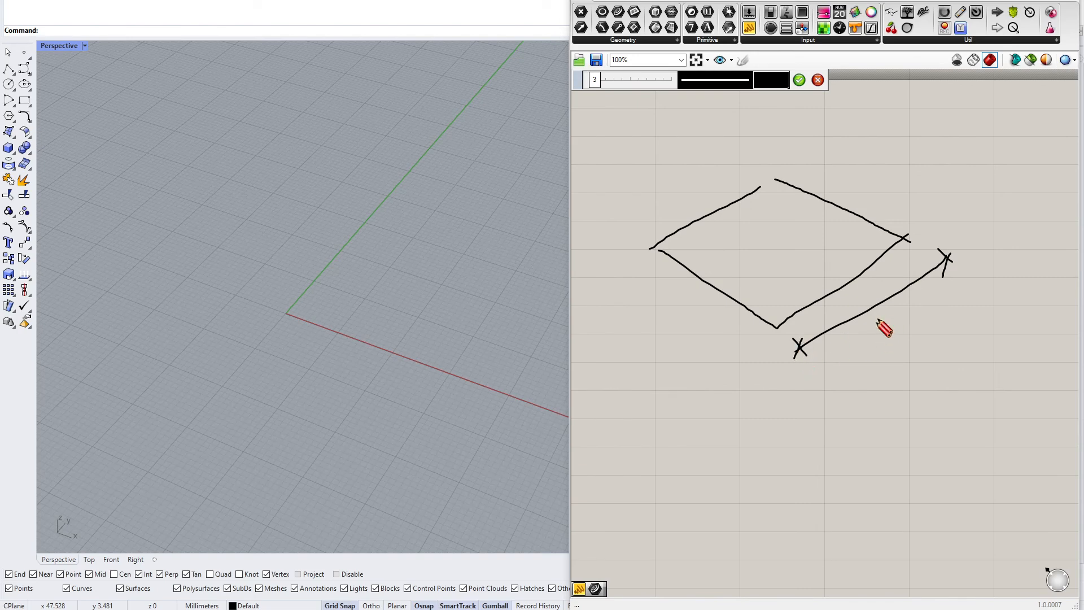
pyautogui.moveTo(879, 317); pyautogui.dragTo(898, 326)
pyautogui.moveTo(634, 254)
pyautogui.mouseDown()
pyautogui.moveTo(609, 272)
pyautogui.moveTo(734, 350)
pyautogui.moveTo(730, 360)
pyautogui.moveTo(612, 277)
pyautogui.moveTo(662, 319)
pyautogui.mouseUp()
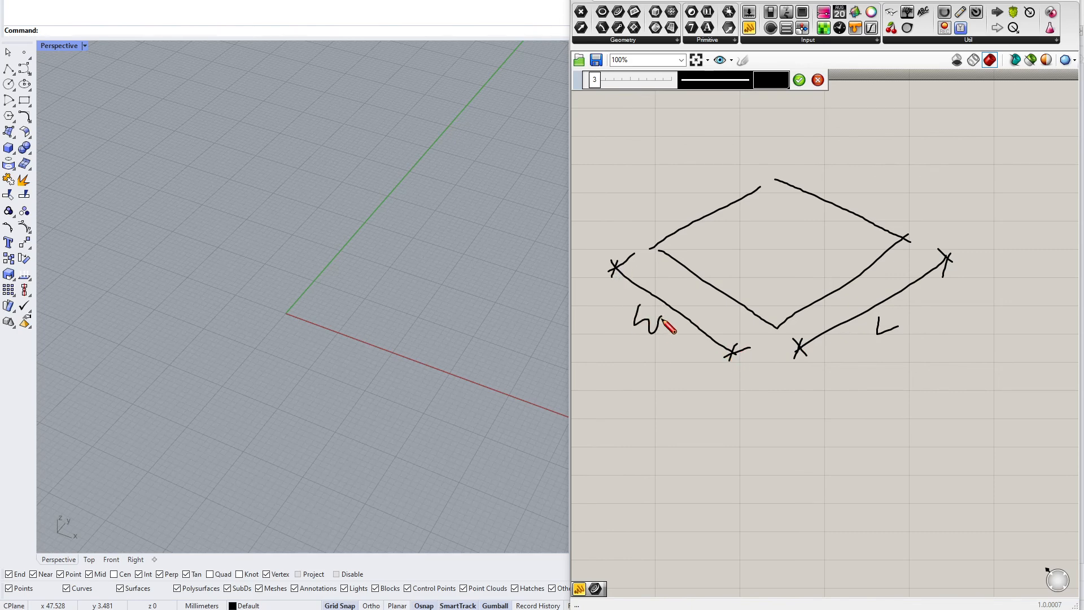
pyautogui.click(800, 80)
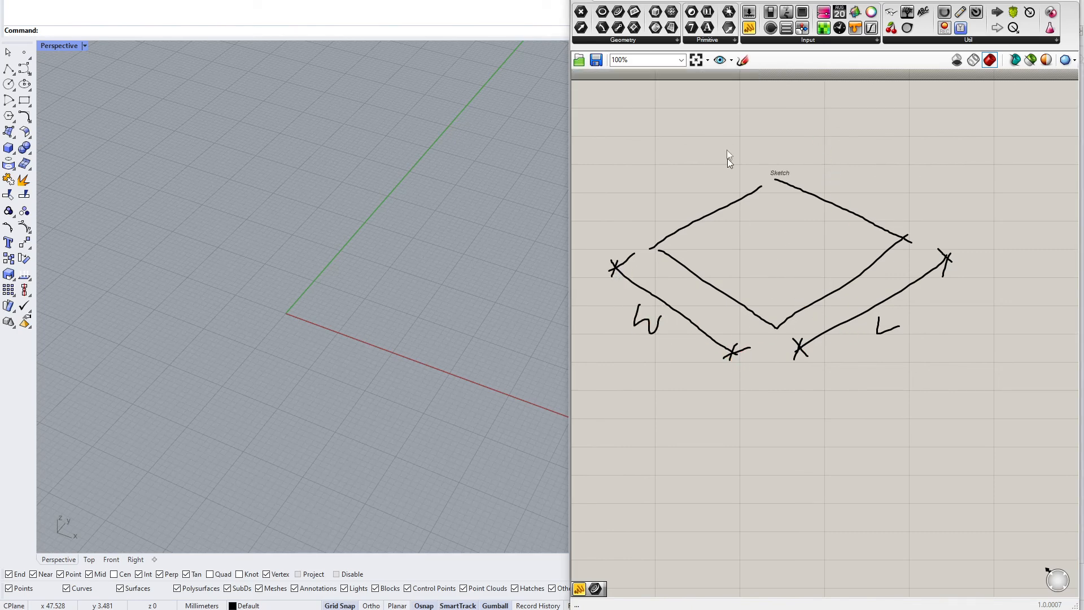
# Add edge midpoints, upward arrows and arching curves to the sketch to show the roof rising
pyautogui.click(743, 61)
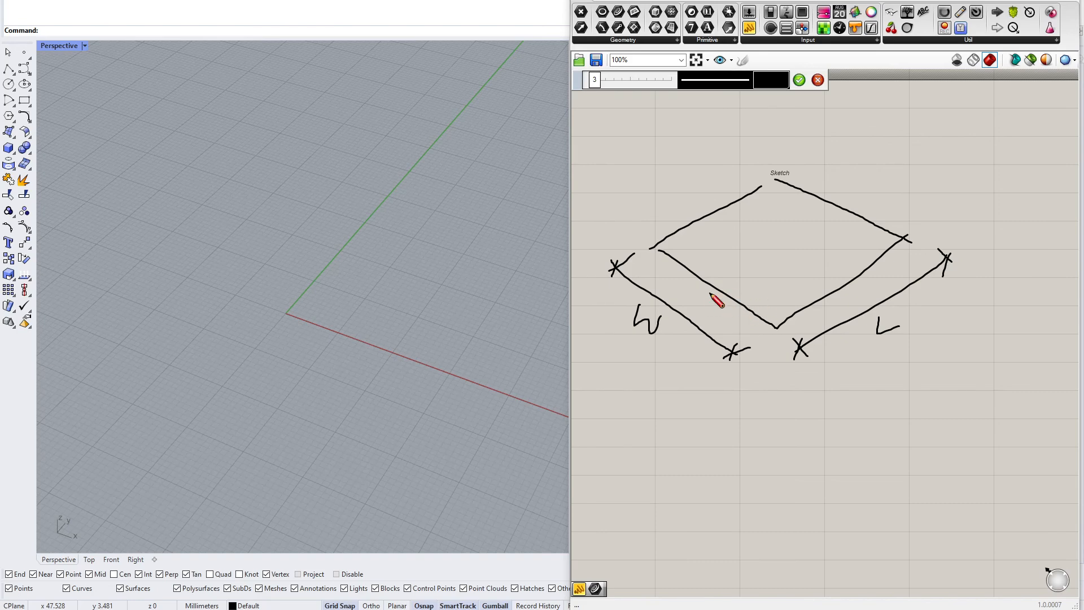
pyautogui.moveTo(711, 284); pyautogui.dragTo(706, 281)
pyautogui.moveTo(841, 282); pyautogui.dragTo(837, 286)
pyautogui.moveTo(716, 208); pyautogui.dragTo(714, 209)
pyautogui.moveTo(710, 282); pyautogui.dragTo(715, 249)
pyautogui.moveTo(840, 286)
pyautogui.mouseDown()
pyautogui.moveTo(839, 247)
pyautogui.moveTo(845, 255)
pyautogui.mouseUp()
pyautogui.moveTo(837, 204); pyautogui.dragTo(834, 165)
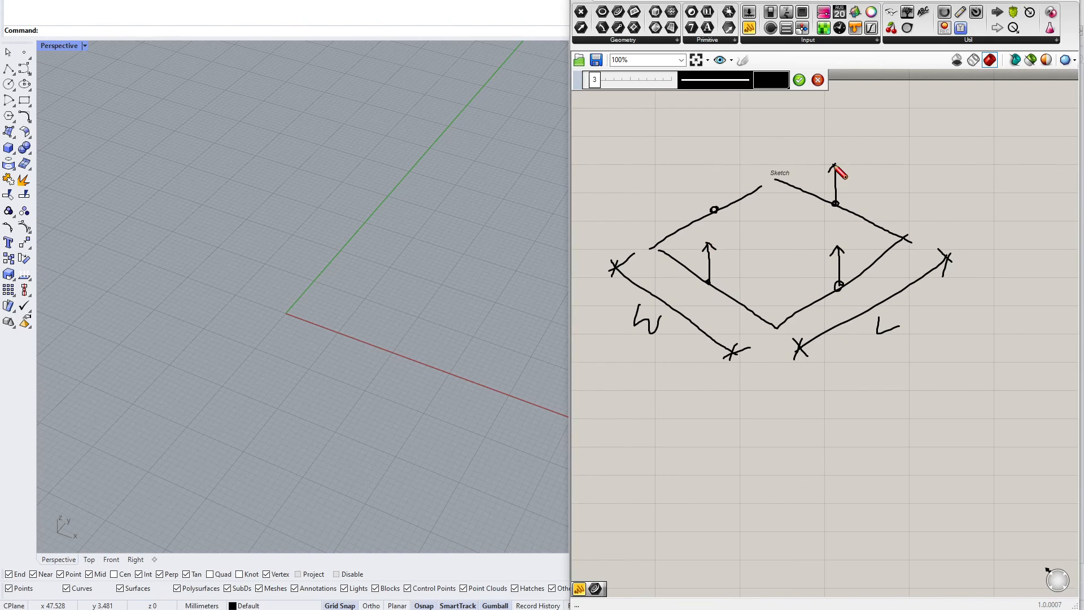
pyautogui.moveTo(714, 209); pyautogui.dragTo(716, 174)
pyautogui.moveTo(651, 246)
pyautogui.mouseDown()
pyautogui.moveTo(688, 187)
pyautogui.moveTo(730, 169)
pyautogui.moveTo(771, 184)
pyautogui.moveTo(835, 160)
pyautogui.moveTo(877, 193)
pyautogui.moveTo(905, 240)
pyautogui.moveTo(842, 245)
pyautogui.moveTo(778, 327)
pyautogui.moveTo(755, 264)
pyautogui.moveTo(683, 237)
pyautogui.moveTo(651, 247)
pyautogui.mouseUp()
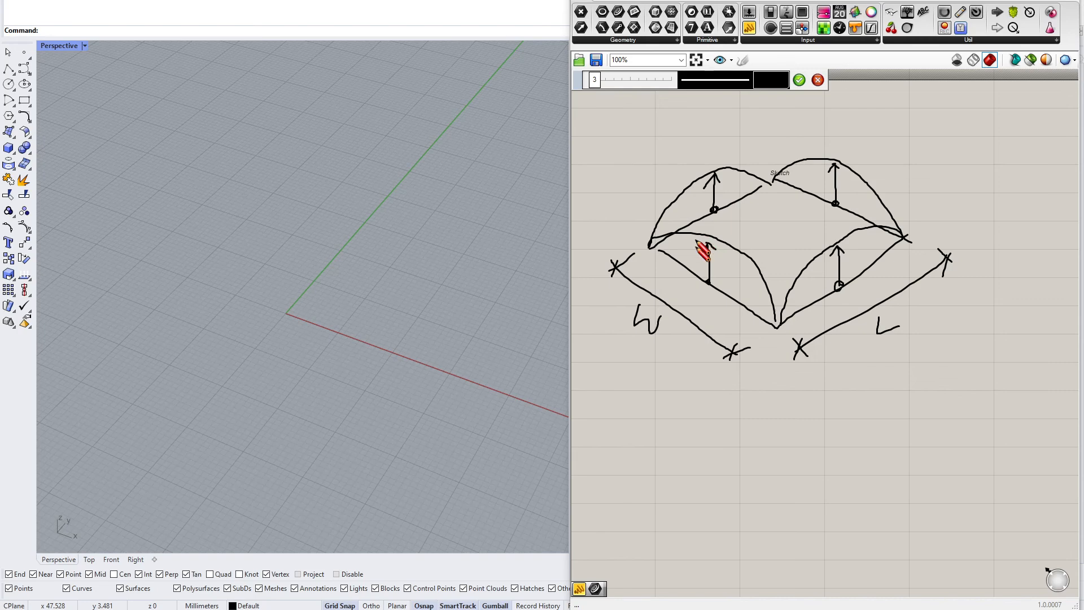
pyautogui.click(800, 79)
# Add a Rectangle component to the canvas below the sketch
pyautogui.scroll(-3, 760, 226)
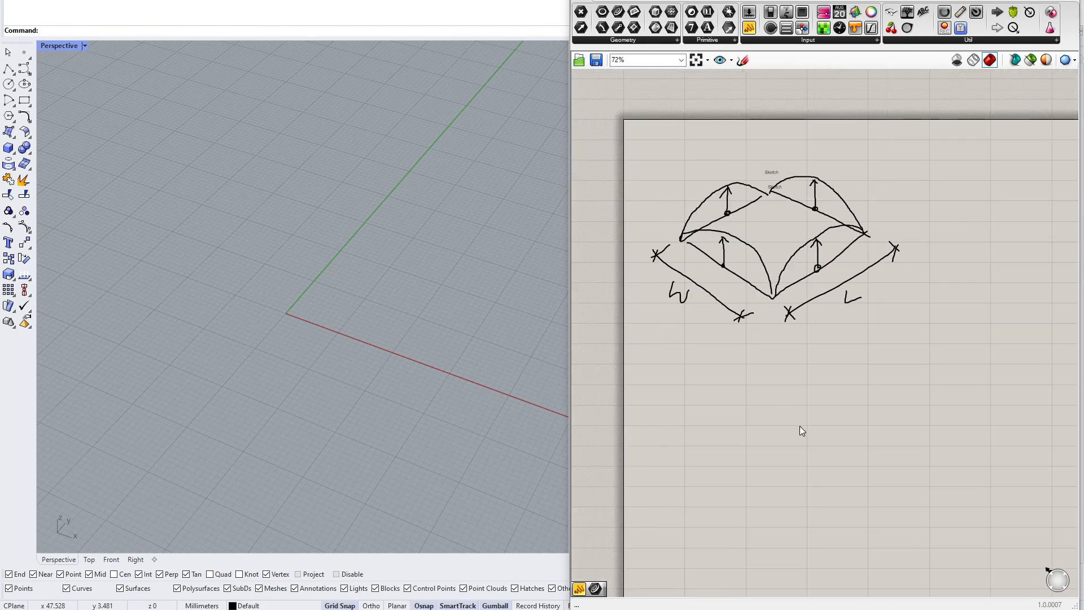
pyautogui.moveTo(802, 431); pyautogui.dragTo(733, 323, button='right')
pyautogui.doubleClick(733, 323)
pyautogui.write('recta')
pyautogui.press('Return')
pyautogui.scroll(5, 819, 337)
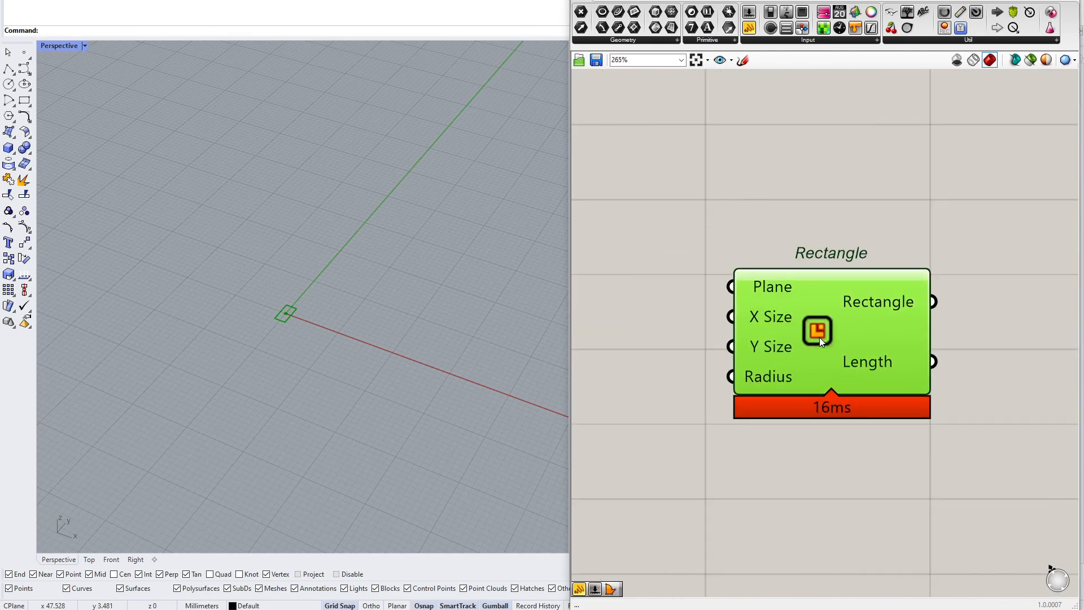
pyautogui.moveTo(818, 329); pyautogui.dragTo(928, 332)
pyautogui.click(795, 323)
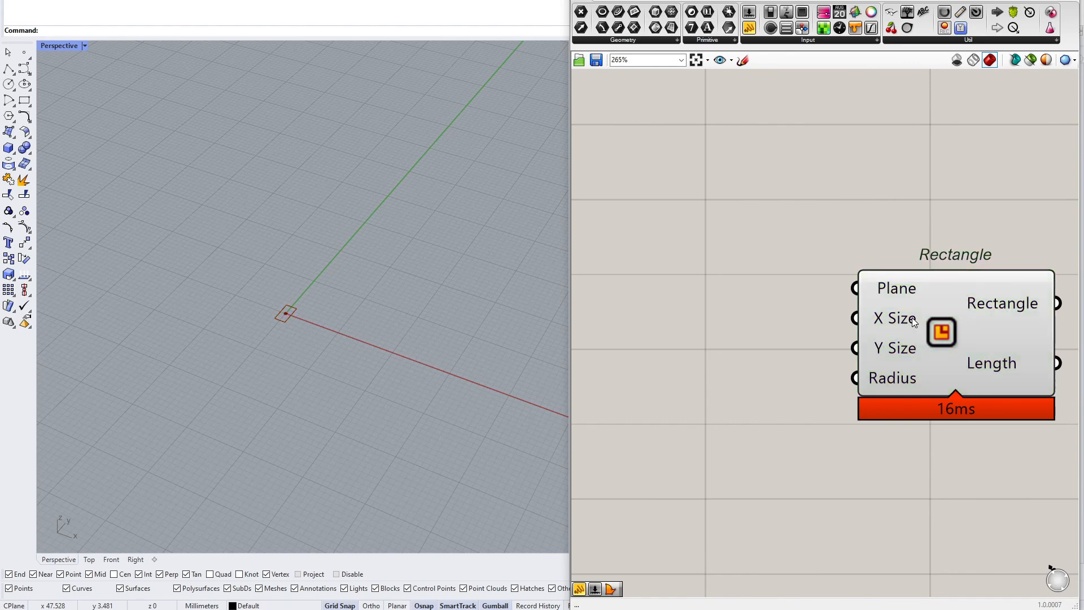
# Place two Number parameters to the left of the Rectangle component
pyautogui.click(909, 348)
pyautogui.click(788, 339)
pyautogui.moveTo(706, 14); pyautogui.dragTo(693, 374)
pyautogui.moveTo(713, 369); pyautogui.dragTo(745, 374, button='right')
pyautogui.click(706, 332)
pyautogui.moveTo(702, 332); pyautogui.dragTo(793, 324, button='right')
pyautogui.scroll(-2, 793, 324)
pyautogui.click(701, 325)
pyautogui.scroll(-2, 700, 312)
# Create a number slider with a value of 20
pyautogui.doubleClick(667, 301)
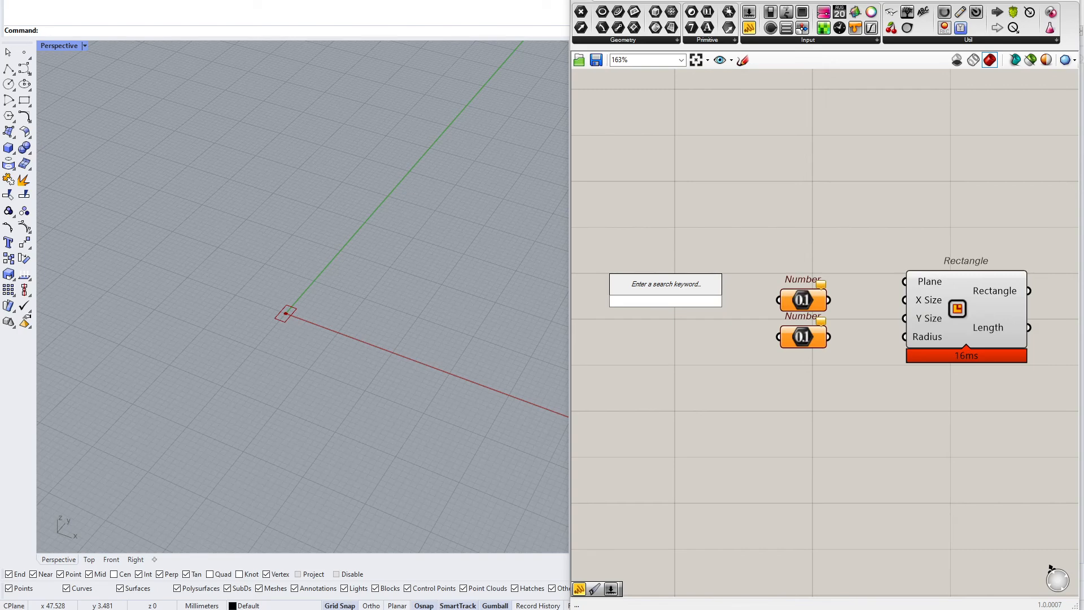
pyautogui.write('20.0<50')
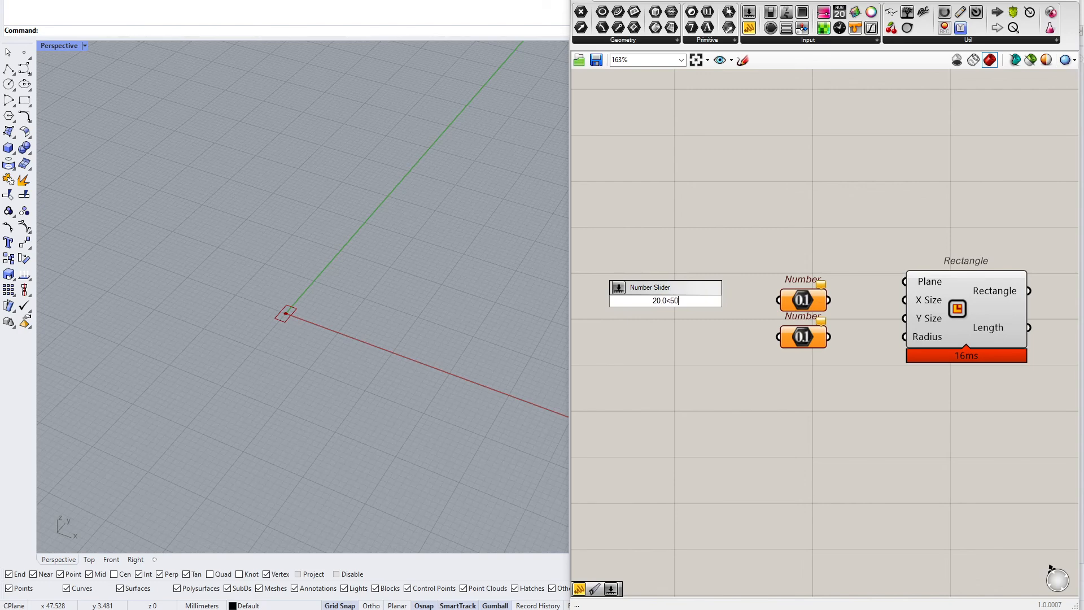
pyautogui.press('Return')
# Wire the slider into both Number parameters and connect them to the Rectangle's X Size and Y Size inputs
pyautogui.moveTo(739, 301); pyautogui.dragTo(698, 296)
pyautogui.moveTo(698, 297)
pyautogui.keyDown('alt'); pyautogui.mouseDown()
pyautogui.moveTo(700, 333)
pyautogui.moveTo(780, 300)
pyautogui.mouseUp(); pyautogui.keyUp('alt')
pyautogui.moveTo(779, 336); pyautogui.dragTo(716, 335)
pyautogui.moveTo(829, 337); pyautogui.dragTo(905, 318)
pyautogui.moveTo(828, 299); pyautogui.dragTo(965, 312)
pyautogui.moveTo(819, 330); pyautogui.dragTo(819, 328)
pyautogui.moveTo(696, 333); pyautogui.dragTo(760, 328, button='right')
pyautogui.moveTo(680, 328); pyautogui.dragTo(760, 329)
pyautogui.moveTo(347, 354); pyautogui.dragTo(443, 311, button='right')
pyautogui.moveTo(679, 292); pyautogui.dragTo(790, 292)
pyautogui.moveTo(317, 283); pyautogui.dragTo(399, 305, button='right')
pyautogui.moveTo(760, 329); pyautogui.dragTo(812, 288)
# Add an Explode component to the right of the Rectangle component
pyautogui.scroll(-2, 324, 332)
pyautogui.scroll(2, 333, 332)
pyautogui.moveTo(333, 322); pyautogui.dragTo(345, 333, button='right')
pyautogui.scroll(-2, 853, 288)
pyautogui.moveTo(1006, 295); pyautogui.dragTo(809, 299, button='right')
pyautogui.scroll(3, 808, 300)
pyautogui.moveTo(807, 300); pyautogui.dragTo(818, 300)
pyautogui.click(837, 433)
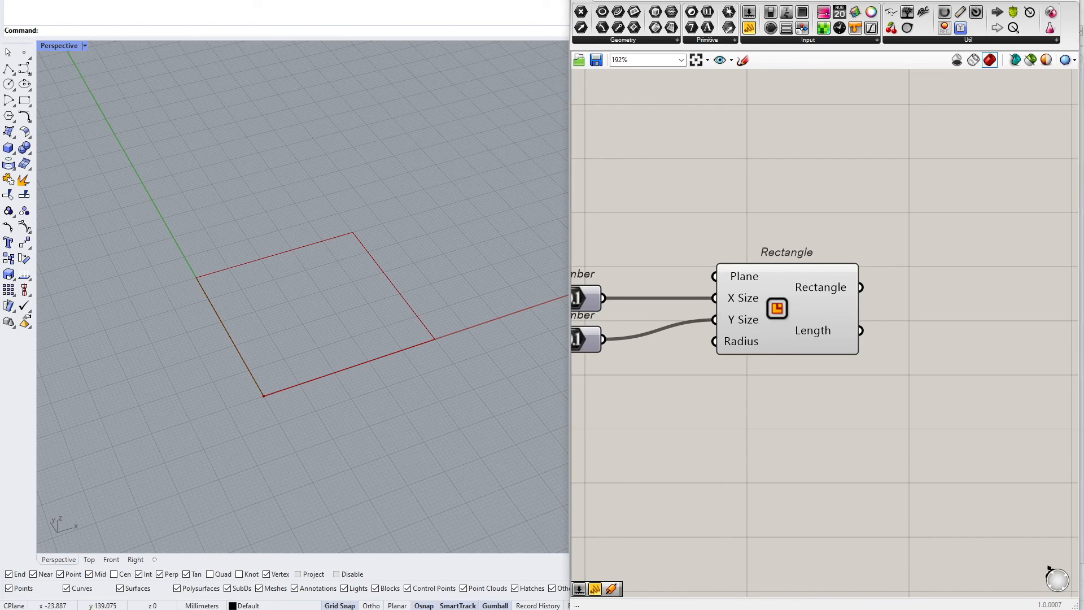
pyautogui.moveTo(910, 355); pyautogui.dragTo(840, 357, button='right')
pyautogui.moveTo(744, 313)
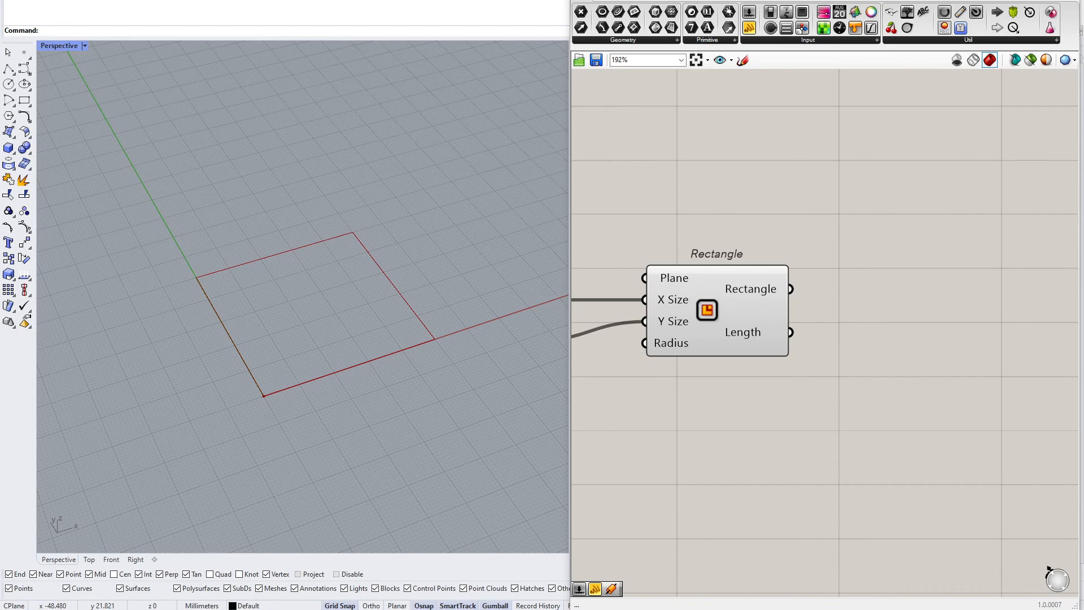
pyautogui.moveTo(825, 292); pyautogui.dragTo(710, 301, button='right')
pyautogui.doubleClick(795, 294)
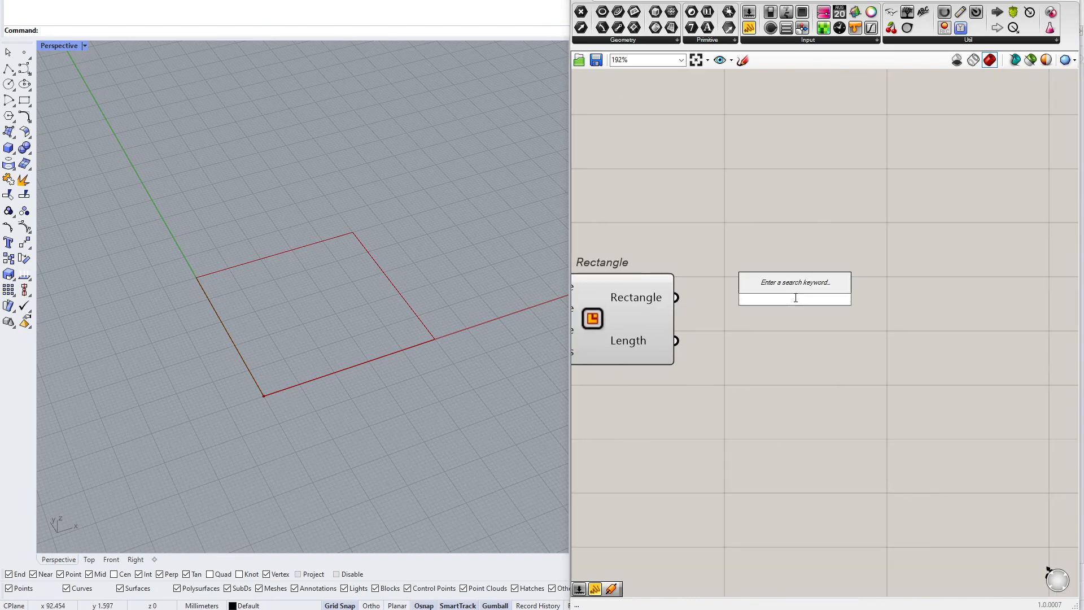
pyautogui.write('explode')
pyautogui.press('Return')
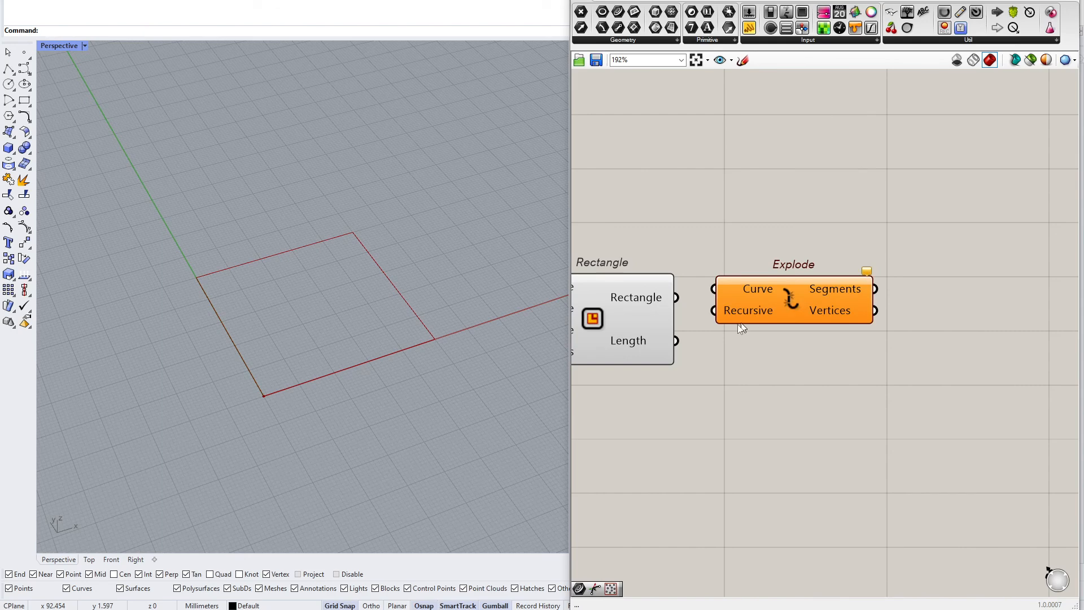
# Connect the Rectangle output to the Explode component's Curve input
pyautogui.moveTo(677, 298); pyautogui.dragTo(716, 289)
pyautogui.moveTo(768, 288); pyautogui.dragTo(792, 297)
pyautogui.click(830, 423)
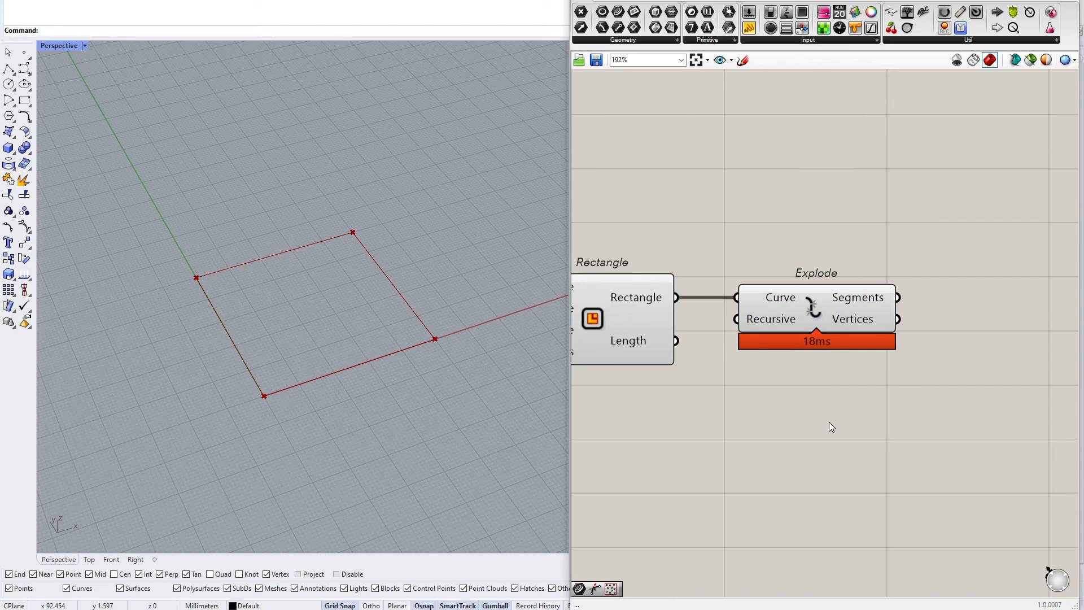
# Add a Curve parameter and connect the Explode Segments output to it
pyautogui.moveTo(842, 293); pyautogui.dragTo(724, 292, button='right')
pyautogui.moveTo(618, 11); pyautogui.dragTo(823, 295)
pyautogui.click(837, 302)
pyautogui.scroll(-4, 938, 263)
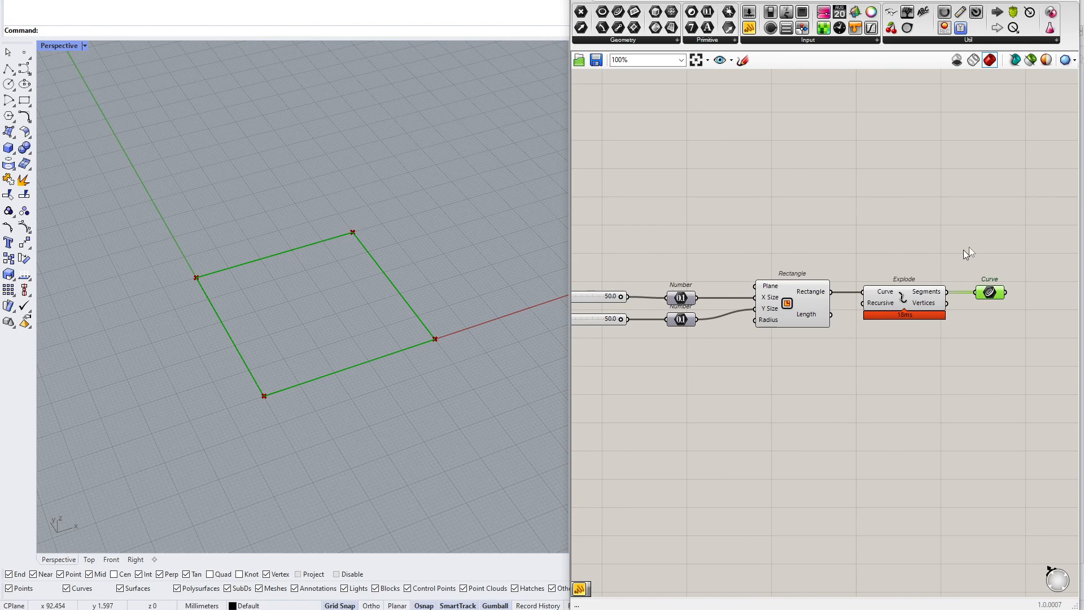
pyautogui.moveTo(812, 294); pyautogui.dragTo(804, 292)
# Group the sliders, Number parameters, Rectangle, Explode and Curve components together
pyautogui.moveTo(1027, 215); pyautogui.dragTo(658, 412)
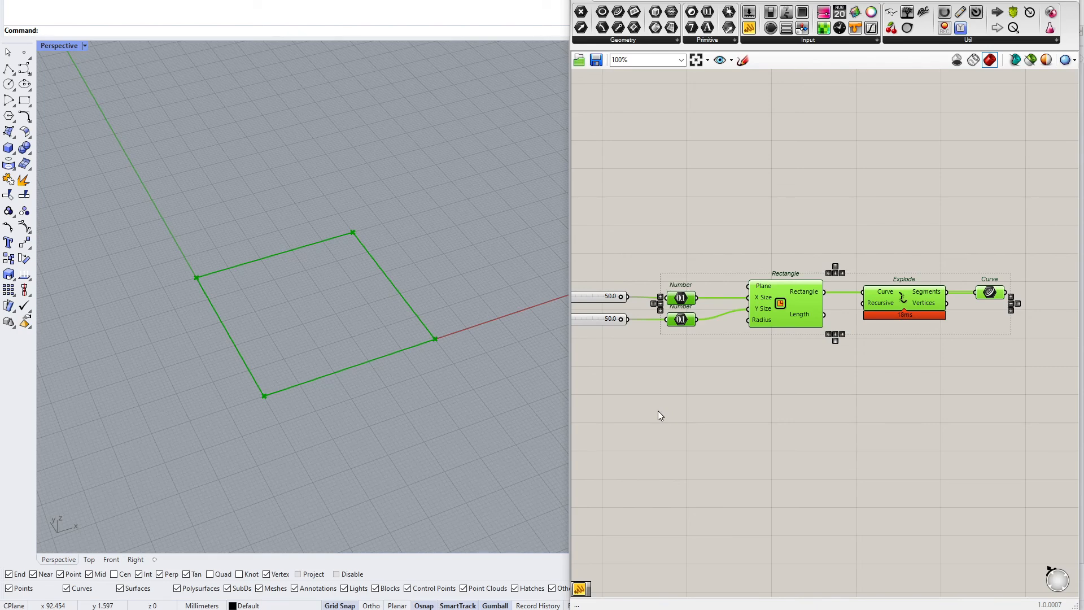
pyautogui.click(656, 406)
pyautogui.moveTo(659, 367); pyautogui.dragTo(1011, 233)
pyautogui.middleClick(994, 244)
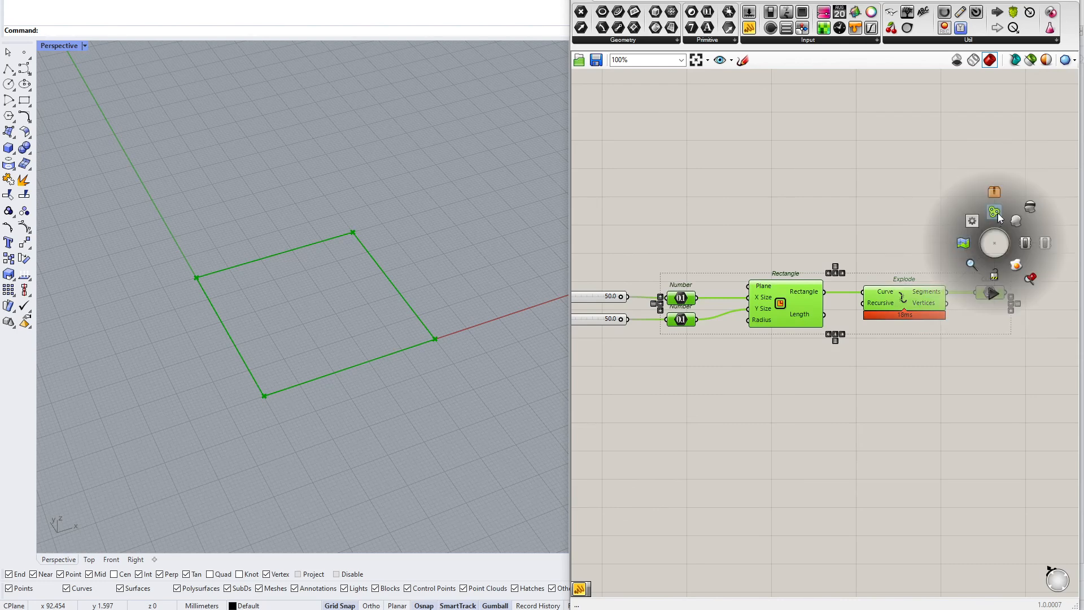
pyautogui.click(963, 244)
pyautogui.click(806, 397)
pyautogui.moveTo(721, 205); pyautogui.dragTo(961, 372)
pyautogui.middleClick(960, 370)
pyautogui.click(872, 404)
# Name the group GetBaseSegments
pyautogui.rightClick(854, 327)
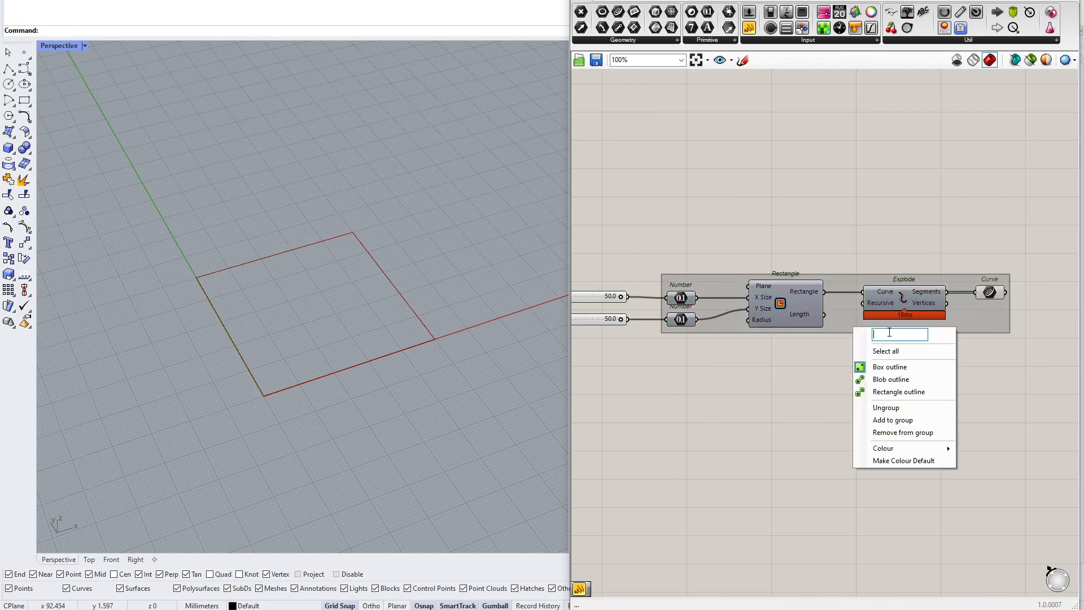
pyautogui.click(842, 367)
pyautogui.rightClick(865, 328)
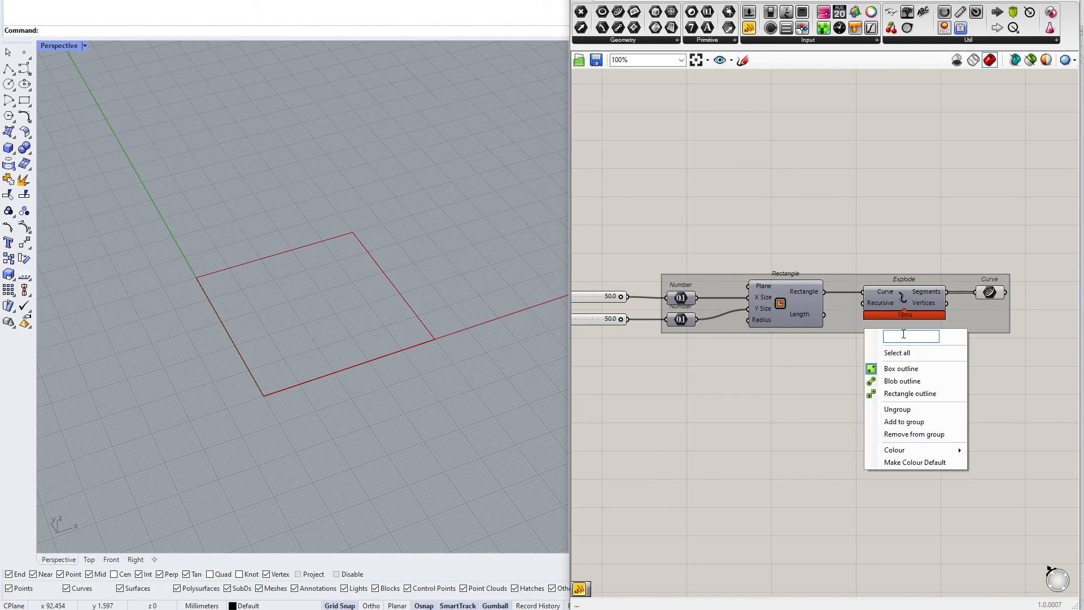
pyautogui.write('GetBaseSegmen')
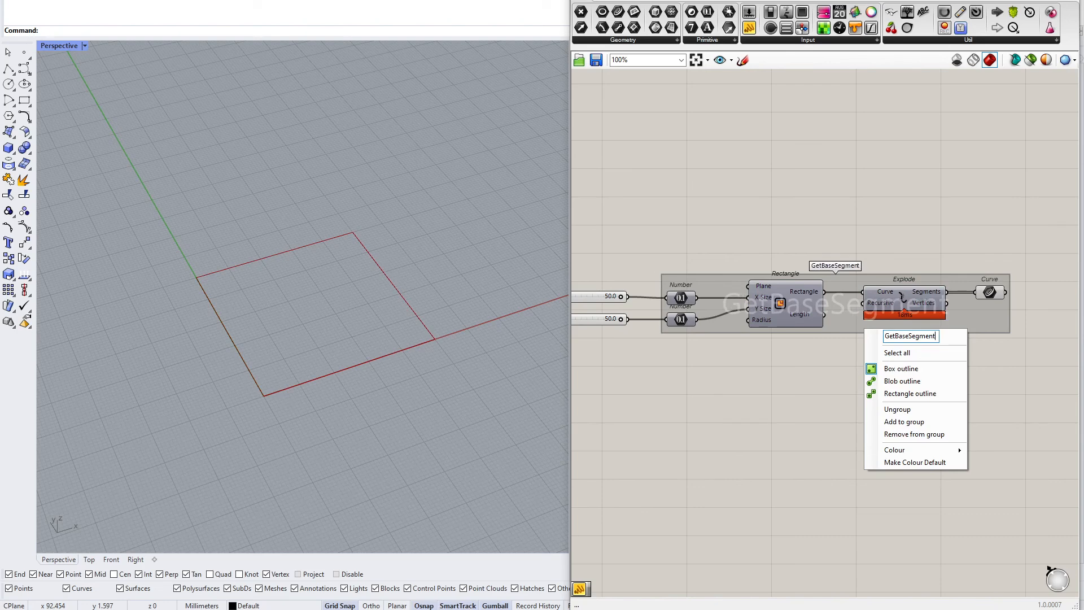
pyautogui.write('t')
pyautogui.press('Return')
# Widen the Grasshopper editor window and review the grouped definition
pyautogui.moveTo(903, 334); pyautogui.dragTo(686, 349, button='right')
pyautogui.scroll(5, 777, 303)
pyautogui.moveTo(776, 308); pyautogui.dragTo(807, 311)
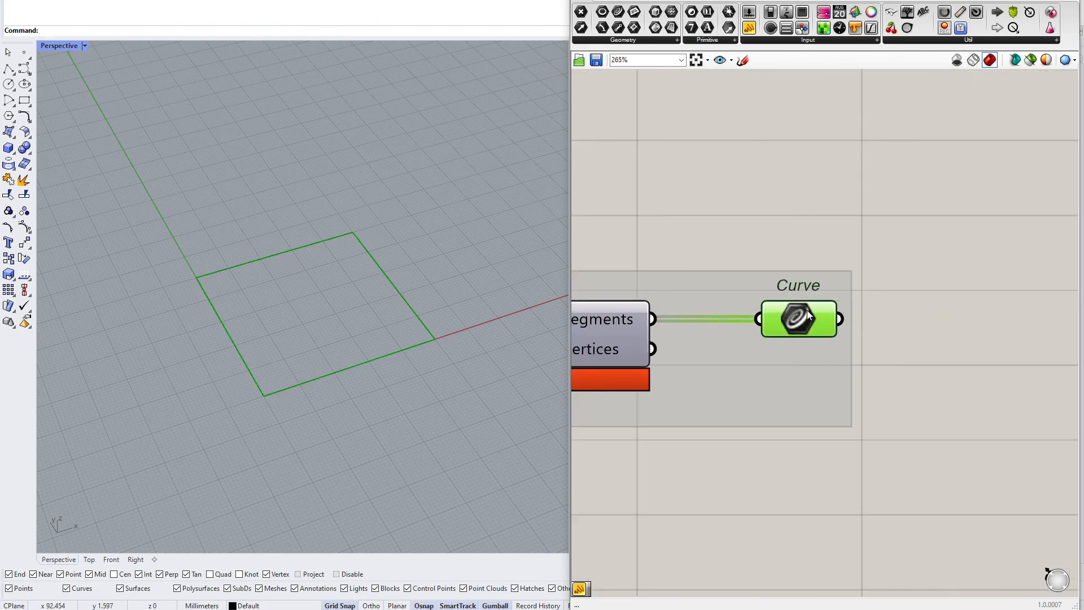
pyautogui.scroll(-4, 819, 328)
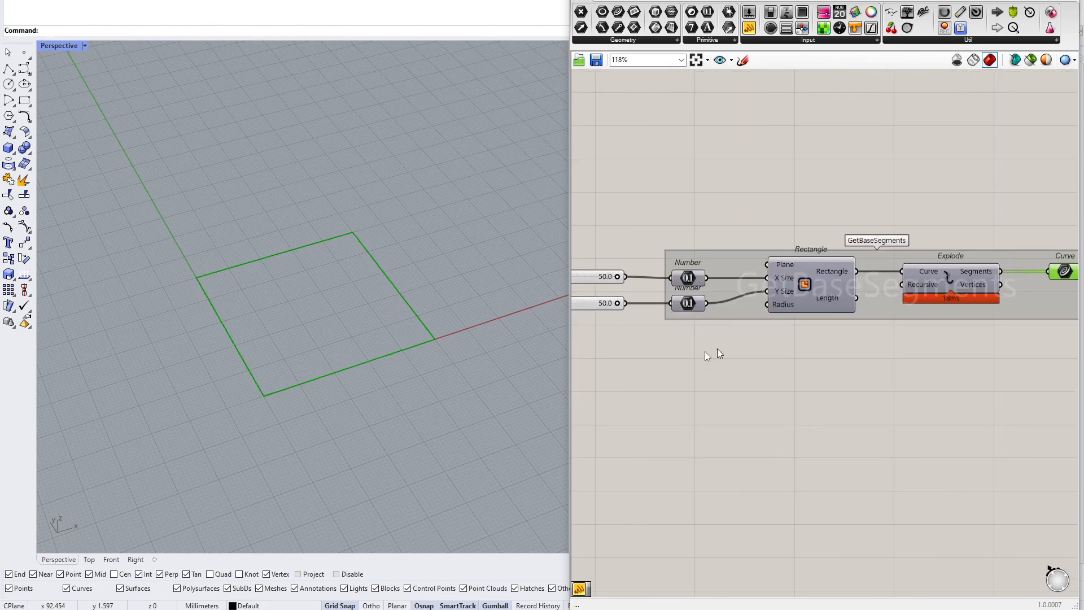
pyautogui.moveTo(568, 353); pyautogui.dragTo(468, 352)
pyautogui.scroll(-2, 619, 341)
pyautogui.scroll(2, 614, 327)
pyautogui.moveTo(533, 208); pyautogui.dragTo(648, 399)
pyautogui.moveTo(608, 183); pyautogui.dragTo(909, 382)
pyautogui.moveTo(910, 382); pyautogui.dragTo(867, 394, button='right')
pyautogui.moveTo(859, 199); pyautogui.dragTo(969, 402)
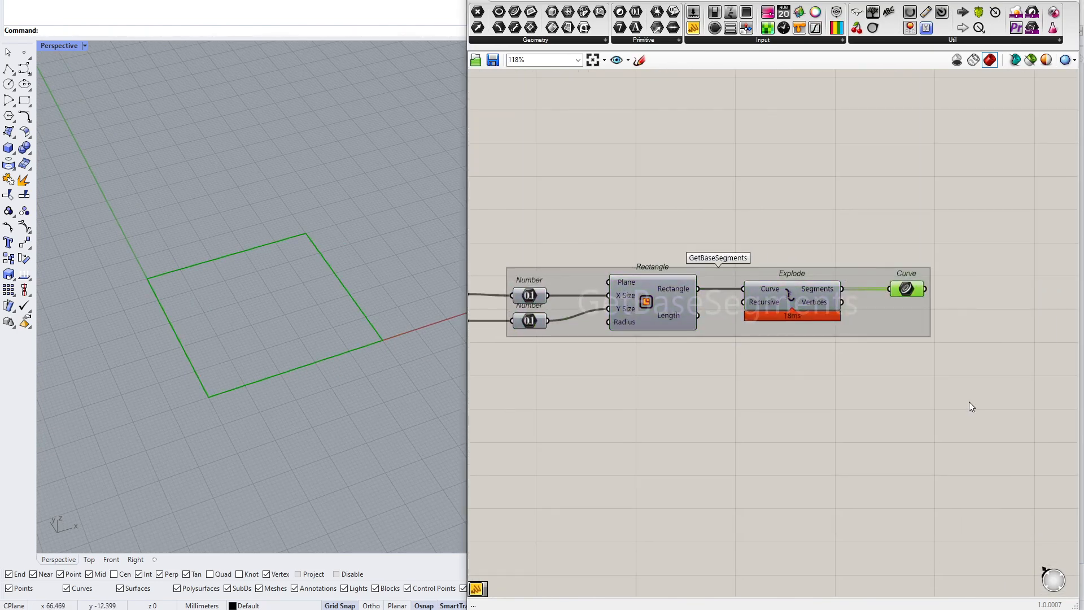
pyautogui.scroll(-4, 748, 371)
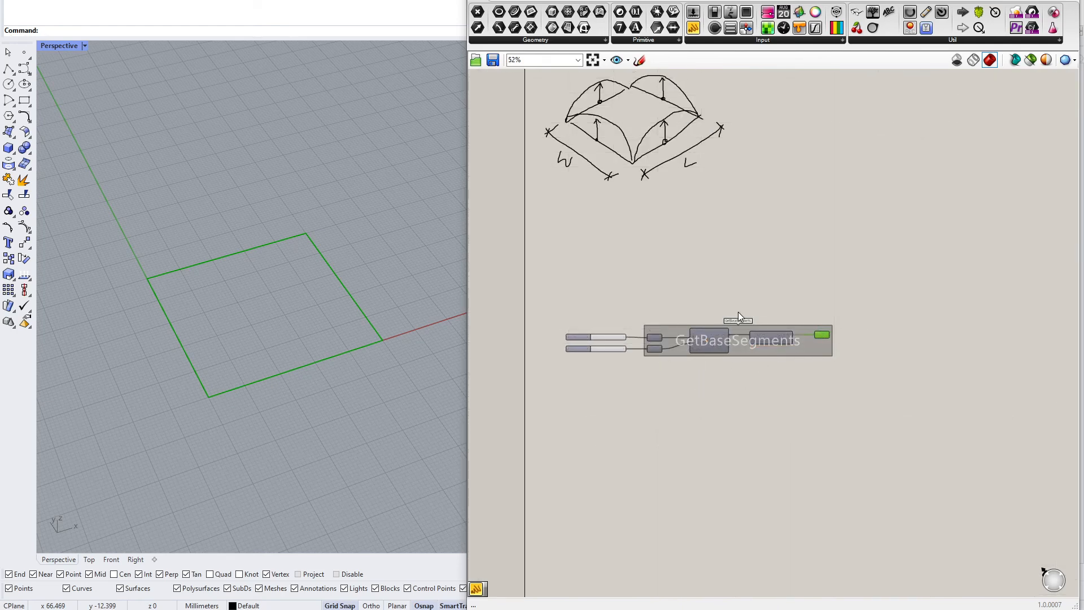
pyautogui.scroll(3, 837, 351)
pyautogui.click(859, 352)
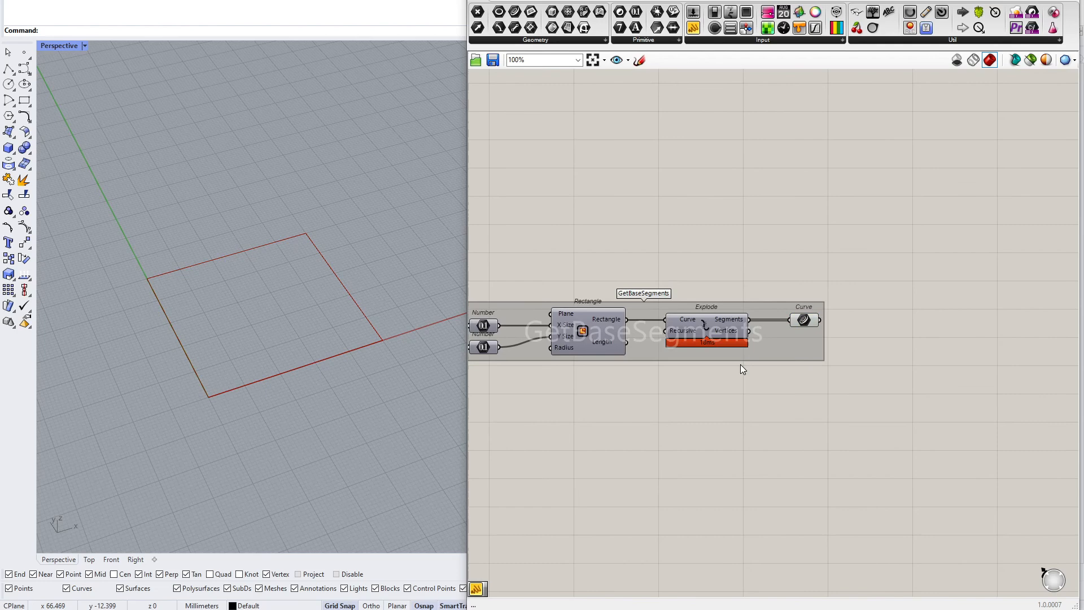
# Highlight the four base edges of the hand-drawn roof sketch with red strokes
pyautogui.scroll(-3, 764, 306)
pyautogui.moveTo(593, 136); pyautogui.dragTo(710, 252, button='right')
pyautogui.scroll(4, 649, 214)
pyautogui.moveTo(649, 214); pyautogui.dragTo(659, 282, button='right')
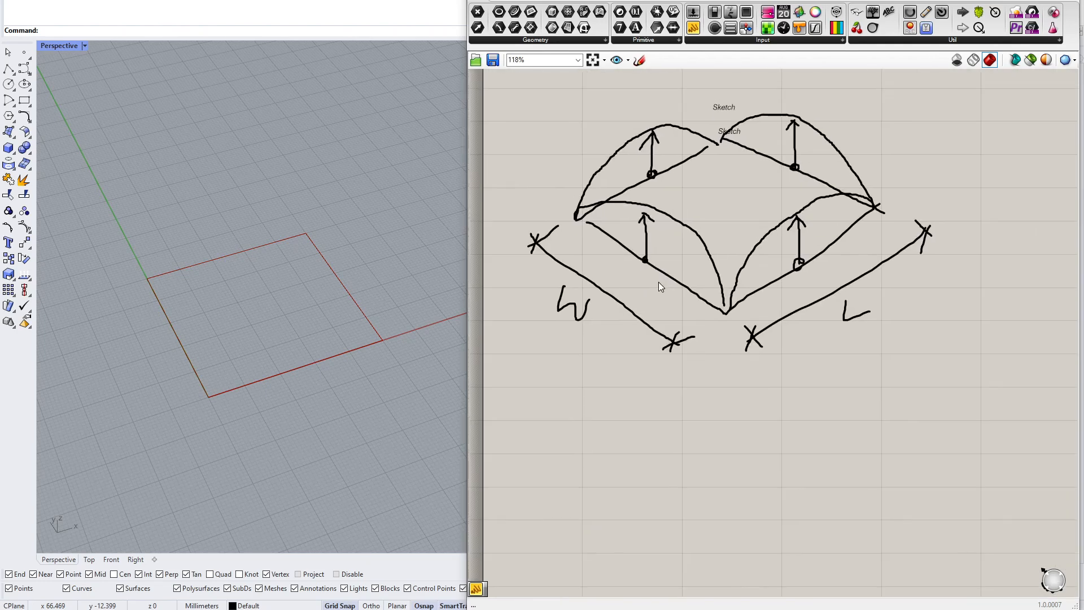
pyautogui.click(640, 60)
pyautogui.click(655, 80)
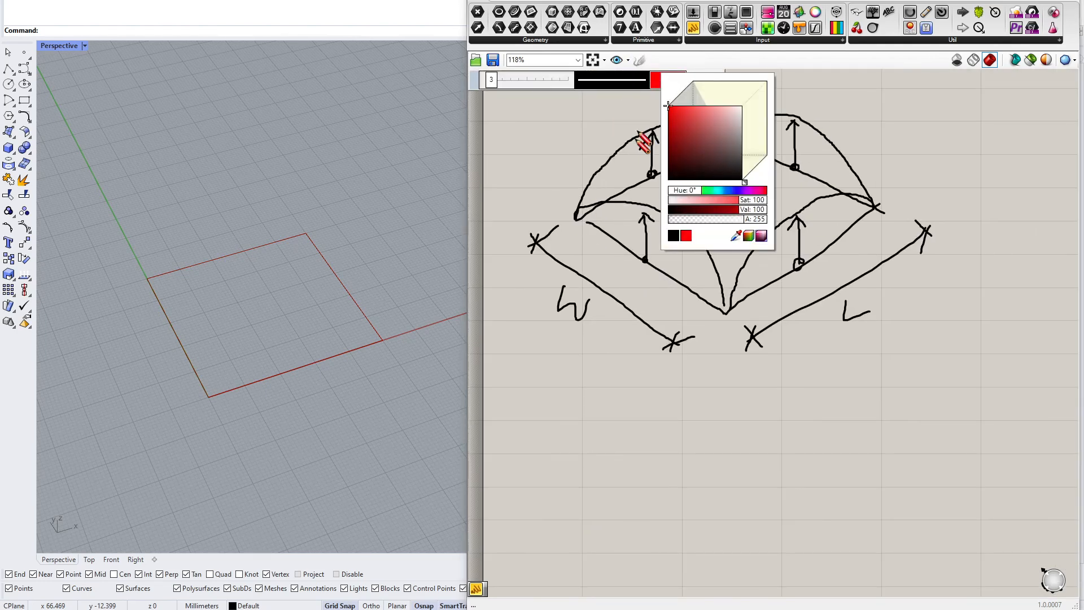
pyautogui.click(586, 227)
pyautogui.moveTo(579, 223)
pyautogui.mouseDown()
pyautogui.moveTo(718, 330)
pyautogui.moveTo(767, 309)
pyautogui.moveTo(884, 212)
pyautogui.mouseUp()
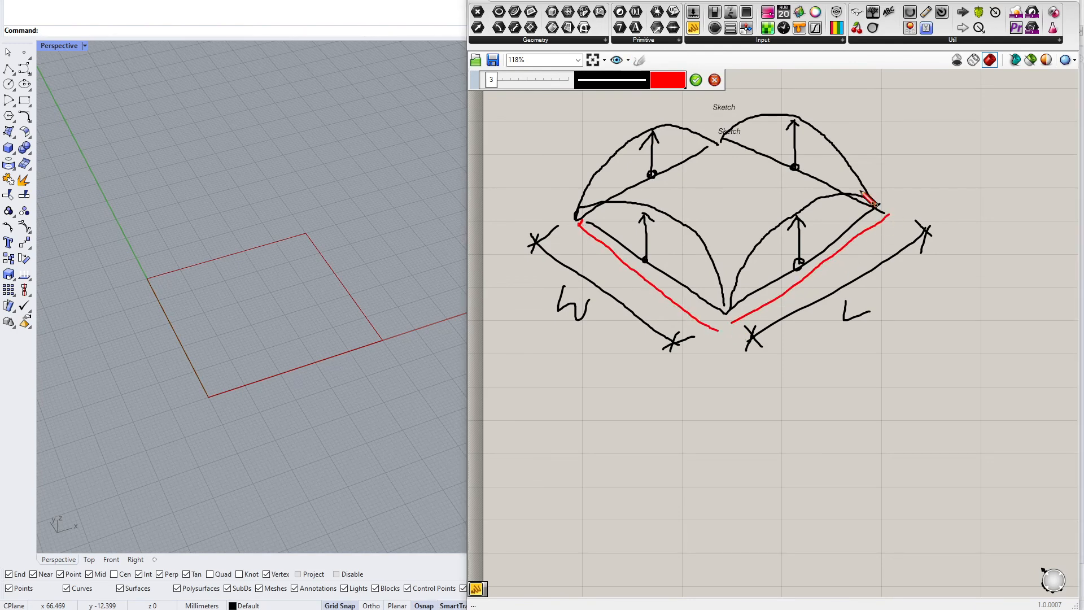
pyautogui.moveTo(725, 130); pyautogui.dragTo(884, 212)
pyautogui.moveTo(711, 143); pyautogui.dragTo(569, 218)
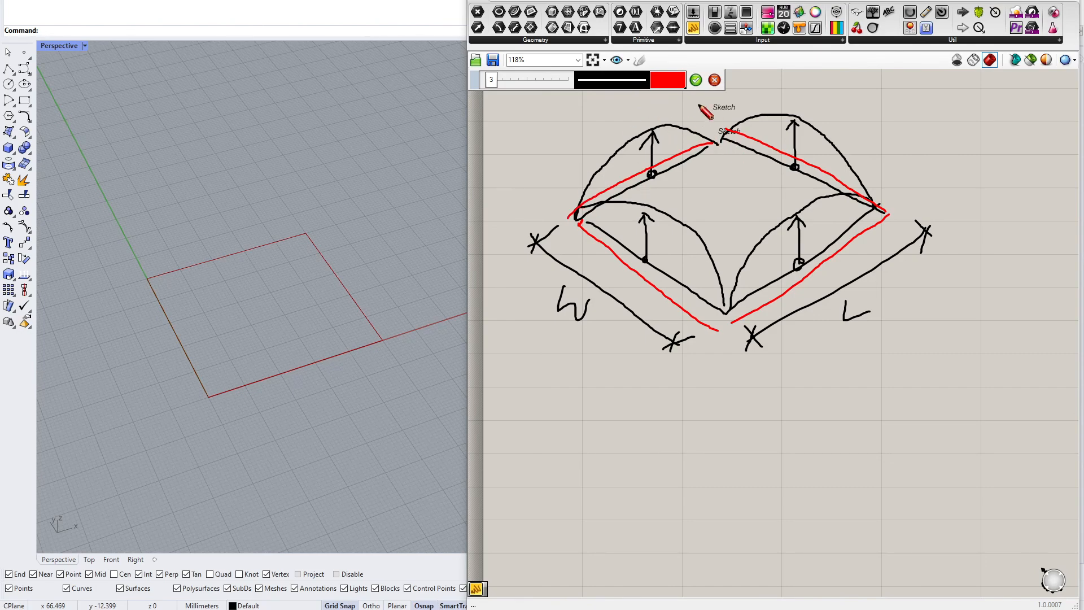
pyautogui.click(697, 80)
# Move the Curve parameter out of the group to a spot below and right of it
pyautogui.scroll(-3, 594, 237)
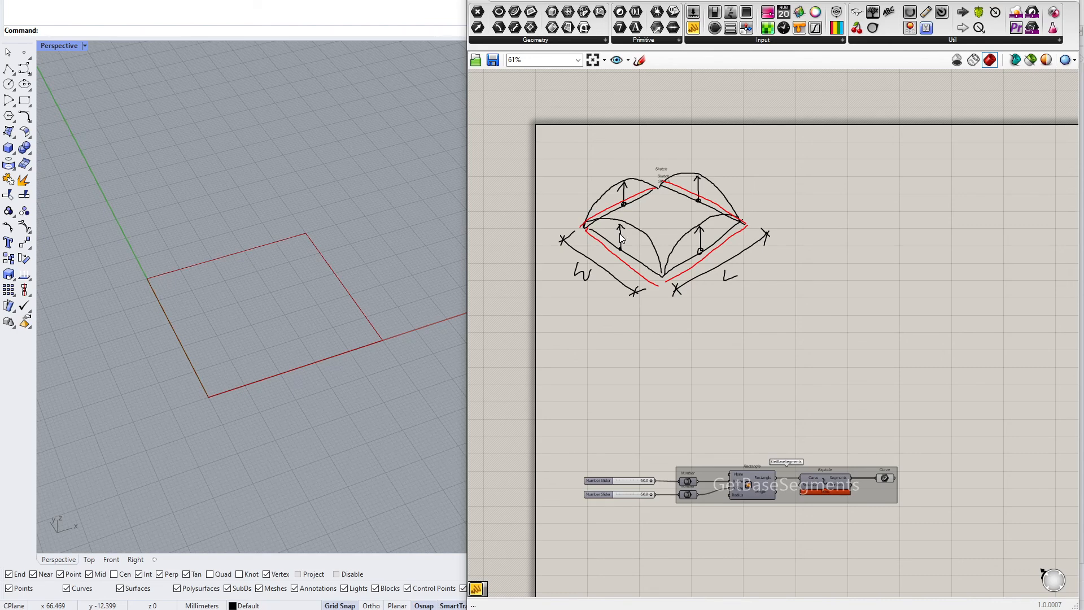
pyautogui.moveTo(895, 380); pyautogui.dragTo(780, 268, button='right')
pyautogui.scroll(1, 806, 352)
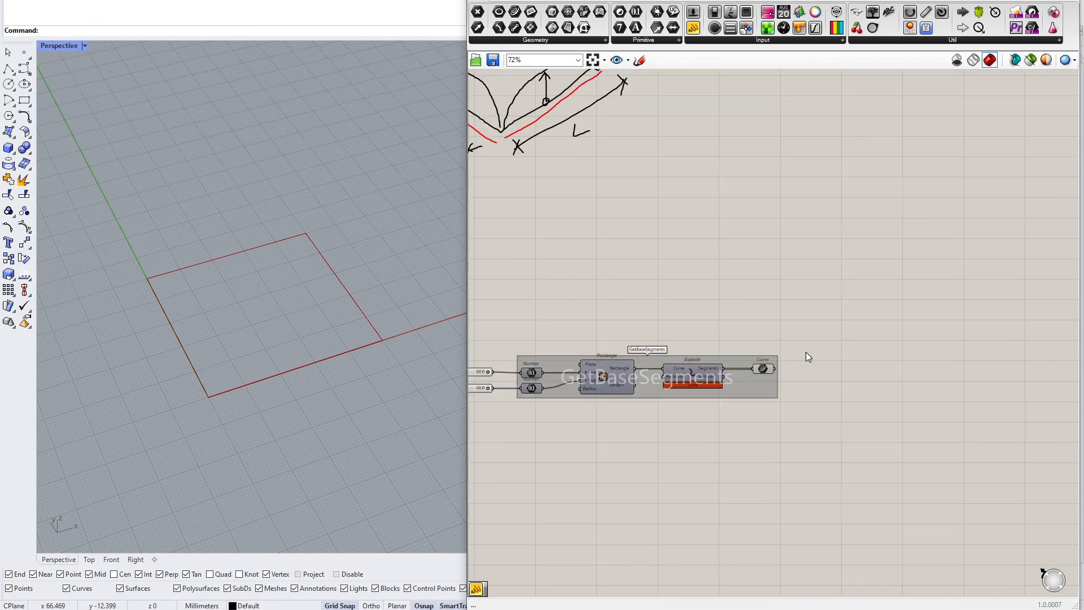
pyautogui.scroll(5, 815, 350)
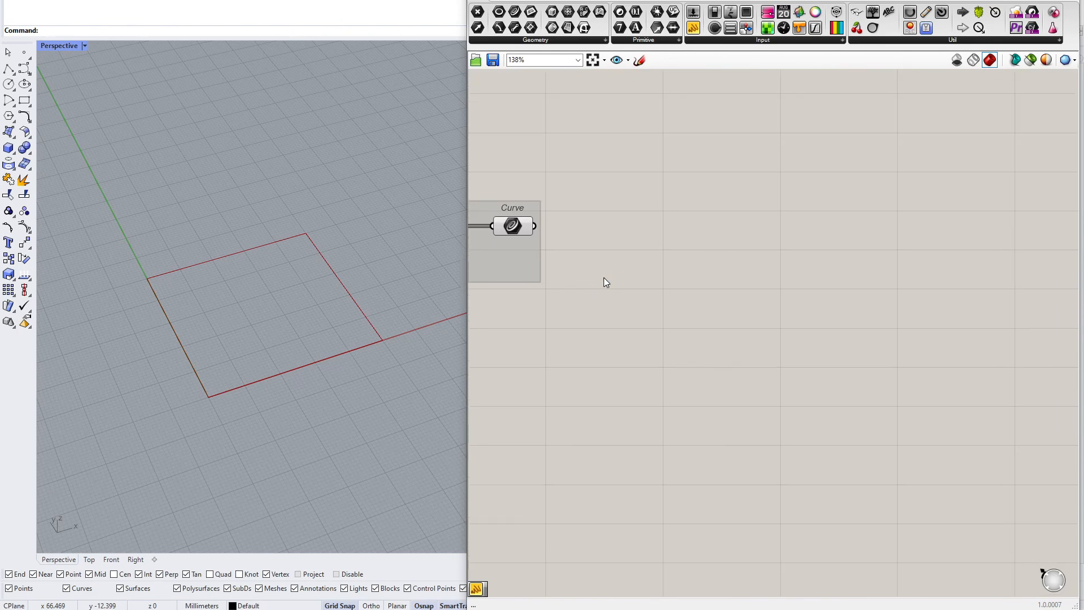
pyautogui.keyDown('alt'); pyautogui.moveTo(493, 215); pyautogui.dragTo(732, 380); pyautogui.keyUp('alt')
pyautogui.moveTo(763, 395); pyautogui.dragTo(844, 462)
pyautogui.scroll(-2, 740, 343)
pyautogui.moveTo(791, 434); pyautogui.dragTo(645, 330, button='right')
pyautogui.scroll(2, 664, 340)
pyautogui.moveTo(710, 364); pyautogui.dragTo(716, 384)
pyautogui.click(732, 336)
pyautogui.moveTo(731, 335); pyautogui.dragTo(619, 290, button='right')
pyautogui.scroll(1, 643, 420)
pyautogui.moveTo(644, 421); pyautogui.dragTo(707, 361, button='right')
# Place a Number parameter below the Curve parameter
pyautogui.click(636, 13)
pyautogui.click(665, 381)
pyautogui.moveTo(666, 380); pyautogui.dragTo(663, 455)
# Add a panel labelled Height above the new Number parameter
pyautogui.doubleClick(663, 385)
pyautogui.write('//He')
pyautogui.write('ight')
pyautogui.press('Return')
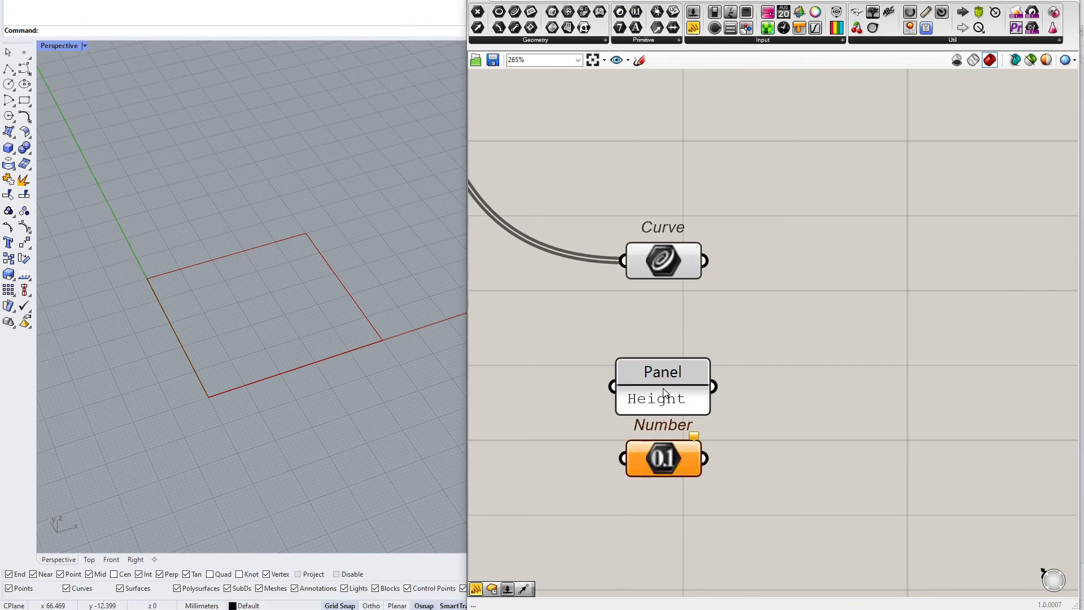
# Annotate the height arrow in the roof sketch with the letter H
pyautogui.scroll(-6, 664, 392)
pyautogui.scroll(4, 657, 268)
pyautogui.click(639, 59)
pyautogui.scroll(2, 679, 180)
pyautogui.moveTo(678, 207)
pyautogui.mouseDown()
pyautogui.moveTo(678, 227)
pyautogui.moveTo(692, 233)
pyautogui.moveTo(694, 219)
pyautogui.mouseUp()
pyautogui.click(696, 80)
pyautogui.scroll(-4, 666, 198)
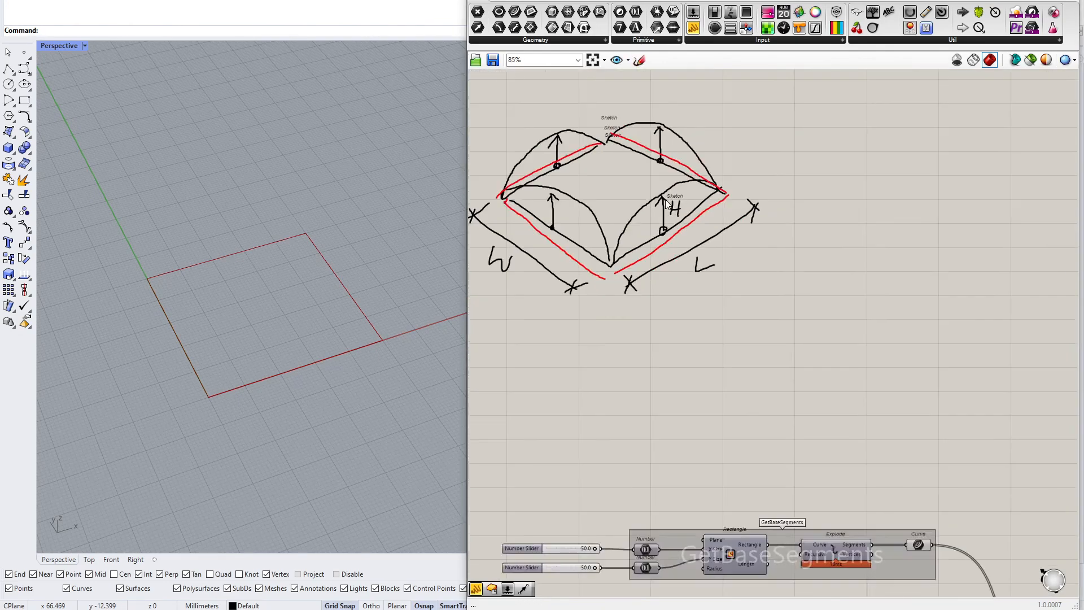
# Create a number slider with a value of 1.0 left of the Height Number parameter
pyautogui.scroll(-3, 665, 198)
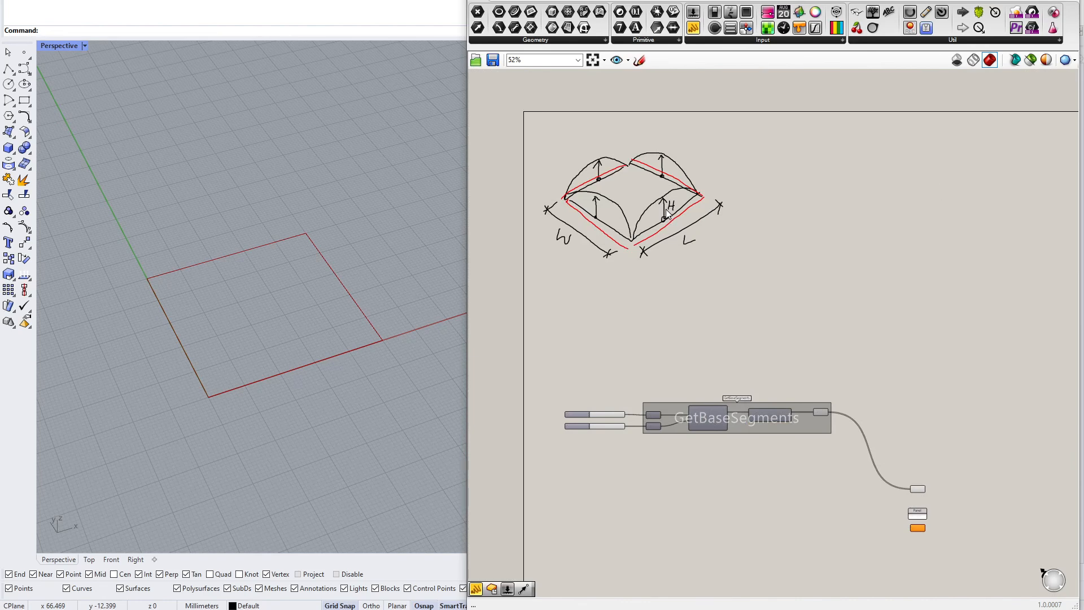
pyautogui.scroll(8, 946, 516)
pyautogui.scroll(-1, 648, 402)
pyautogui.doubleClick(629, 391)
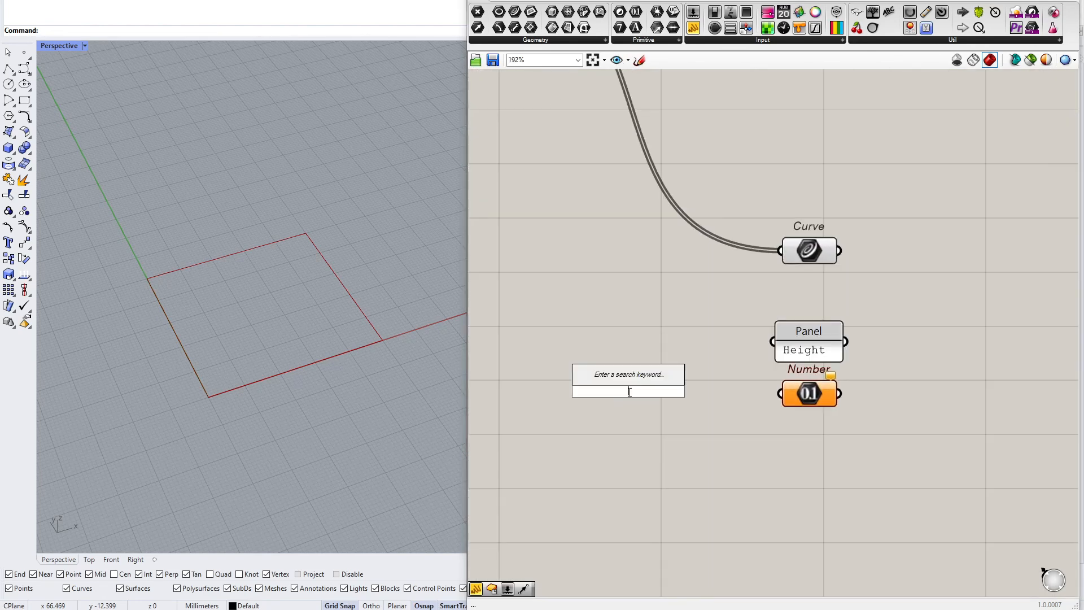
pyautogui.write('1.0')
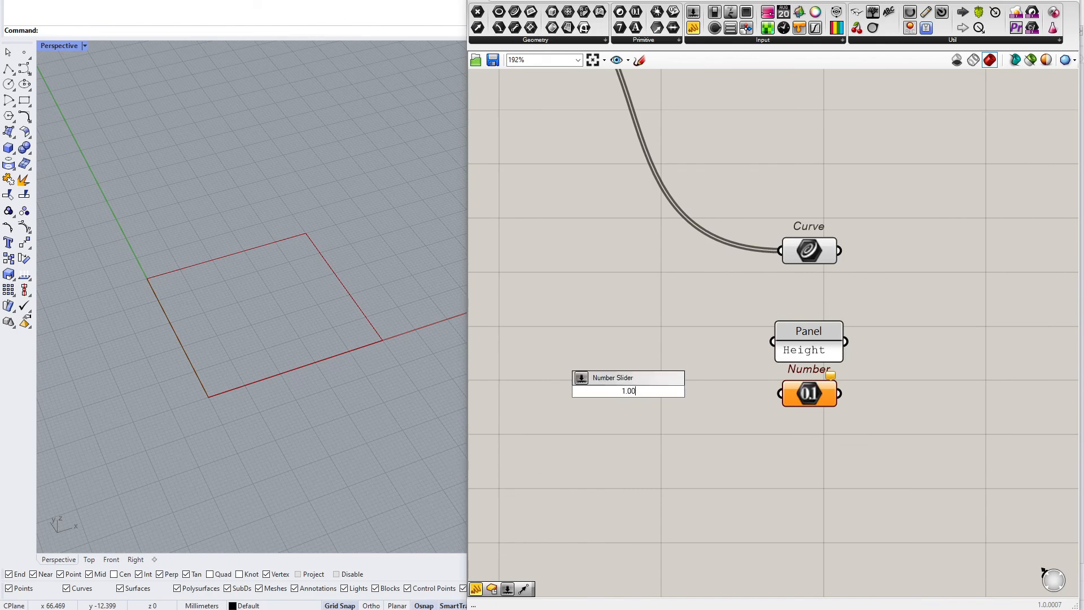
pyautogui.write('<')
pyautogui.press('Return')
# Wire the new slider into the Height Number parameter and tidy the panel's position
pyautogui.moveTo(740, 390); pyautogui.dragTo(780, 394)
pyautogui.moveTo(711, 399); pyautogui.dragTo(683, 401)
pyautogui.moveTo(844, 355); pyautogui.dragTo(666, 377, button='right')
pyautogui.scroll(-1, 675, 375)
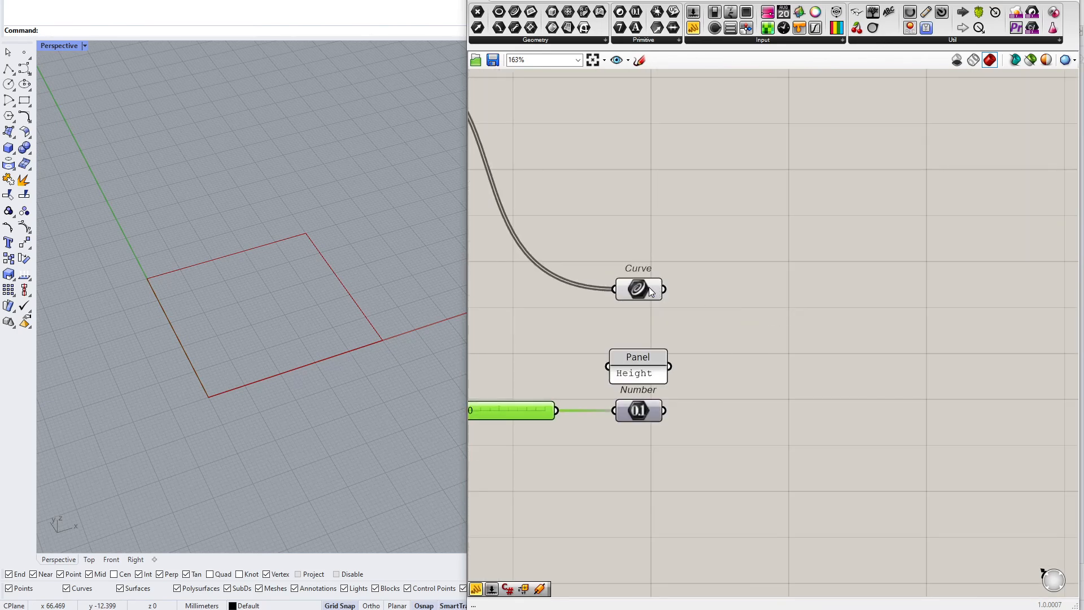
# Add a Curve Middle component to the right of the Curve parameter
pyautogui.click(770, 293)
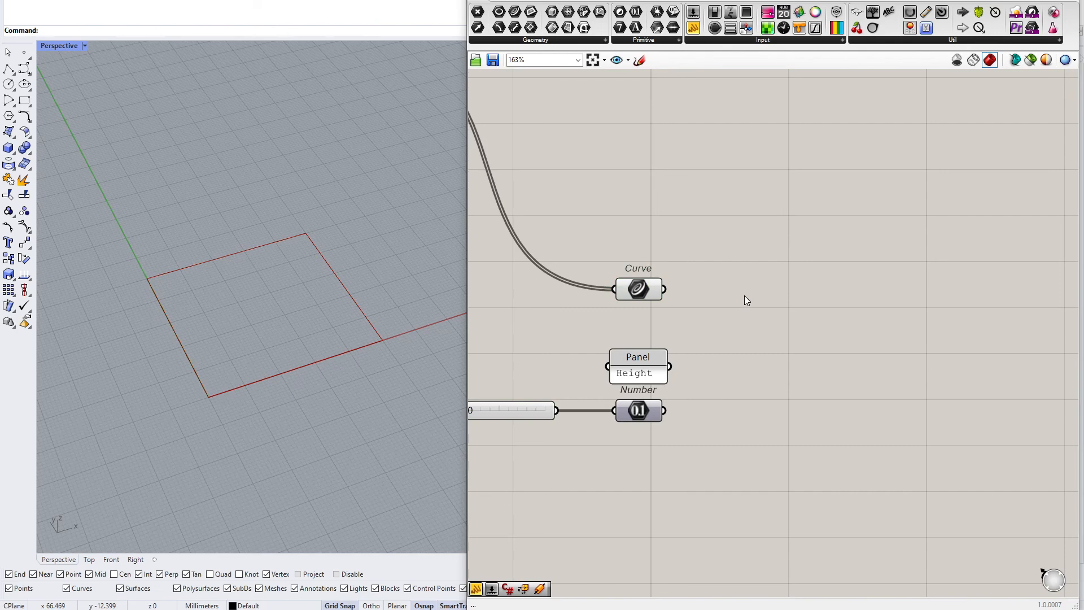
pyautogui.doubleClick(790, 315)
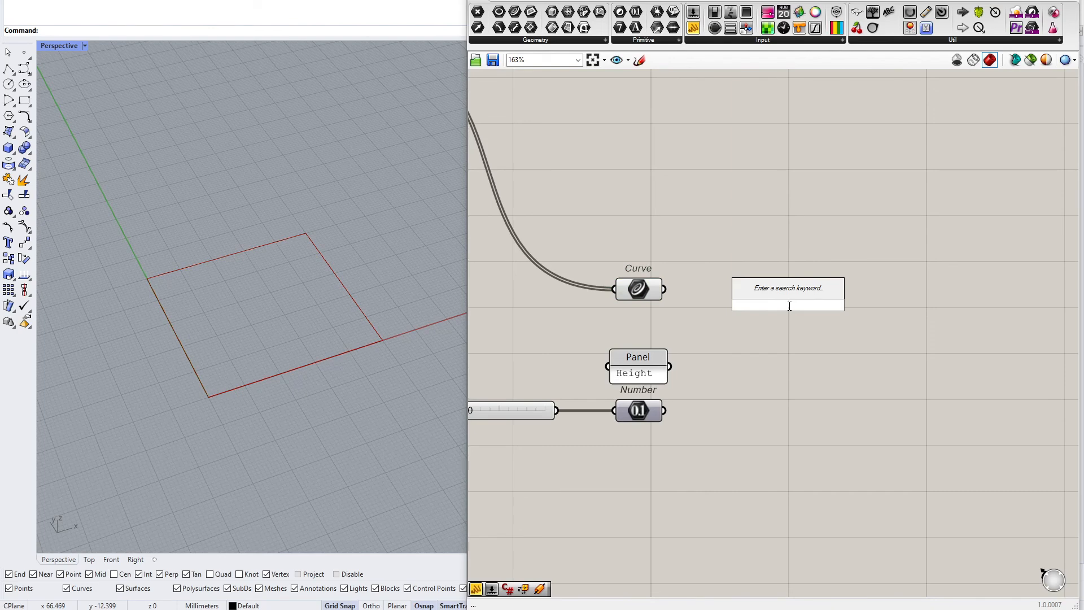
pyautogui.write('mid')
pyautogui.press('Return')
pyautogui.moveTo(788, 306); pyautogui.dragTo(837, 253)
pyautogui.click(822, 307)
# Add an Evaluate Length component below the Curve Middle component
pyautogui.doubleClick(817, 338)
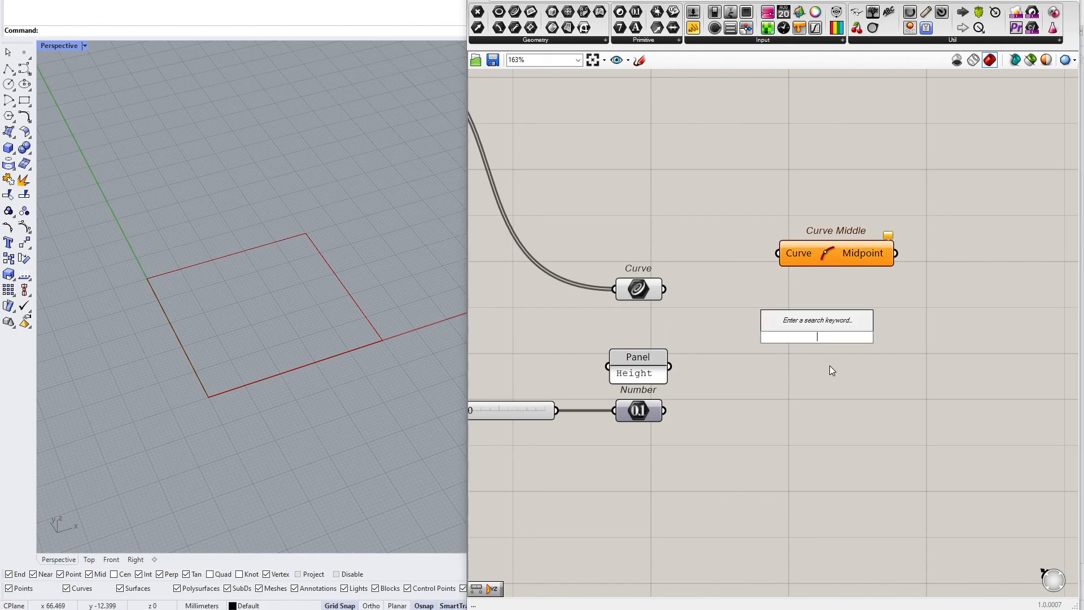
pyautogui.doubleClick(834, 333)
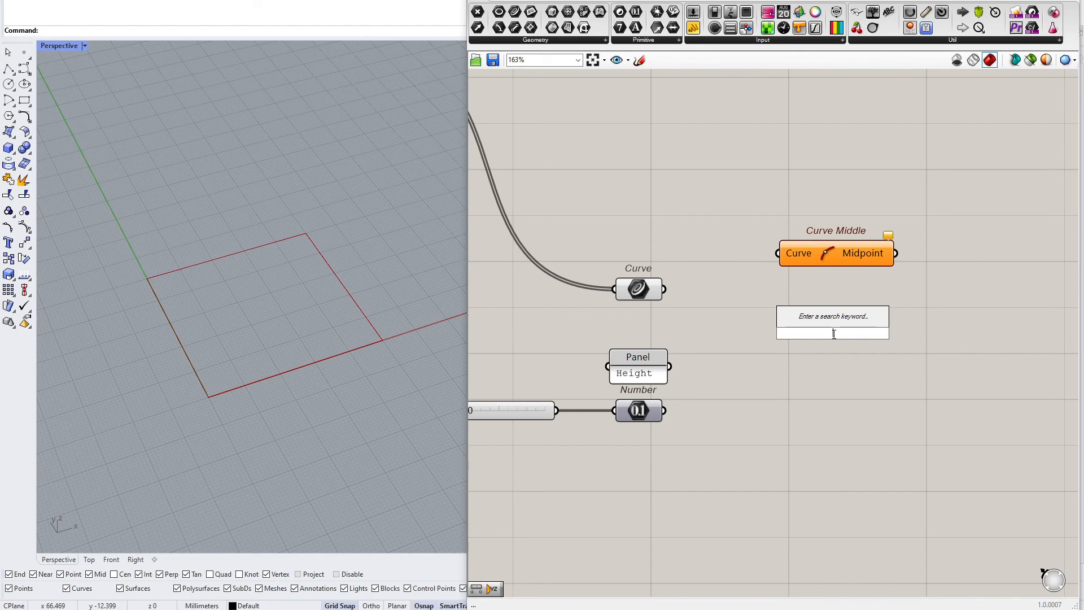
pyautogui.write('evalua')
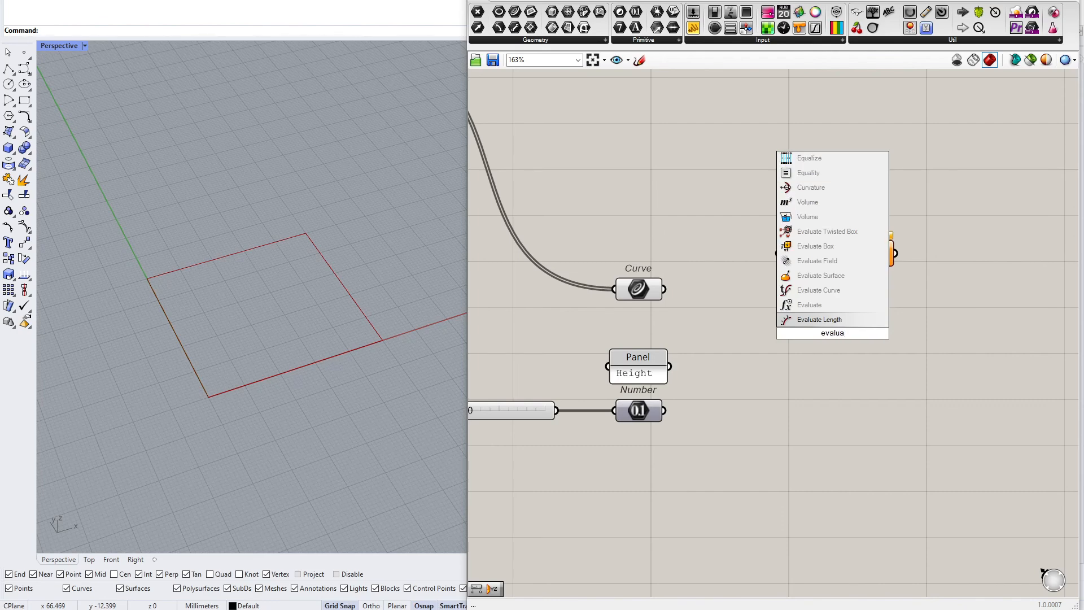
pyautogui.press('Return')
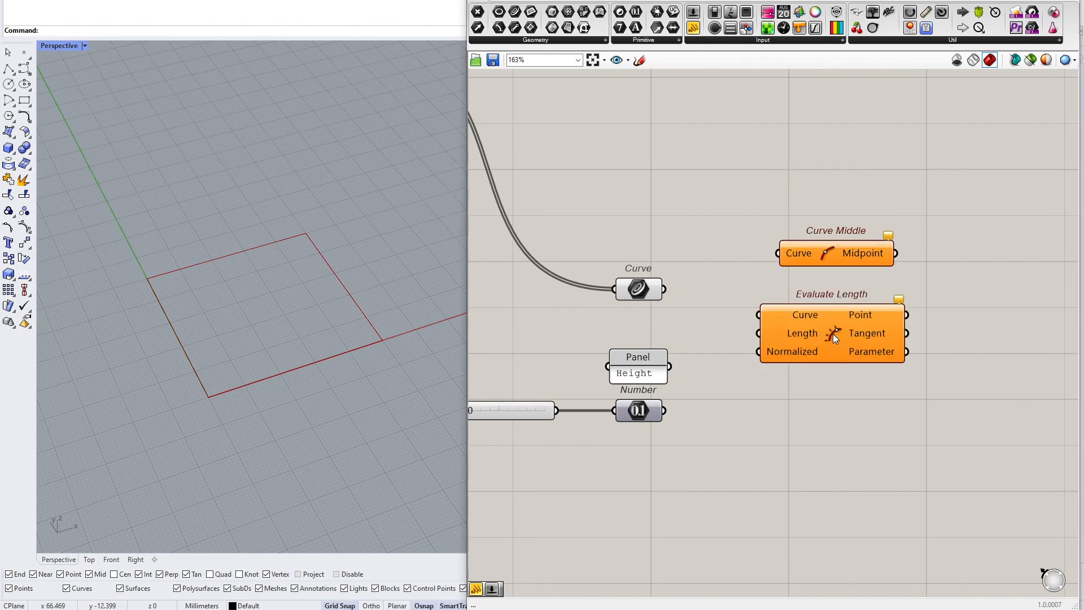
# Wire the Curve parameter into the Curve input of the Evaluate Length component
pyautogui.moveTo(773, 323); pyautogui.dragTo(665, 289)
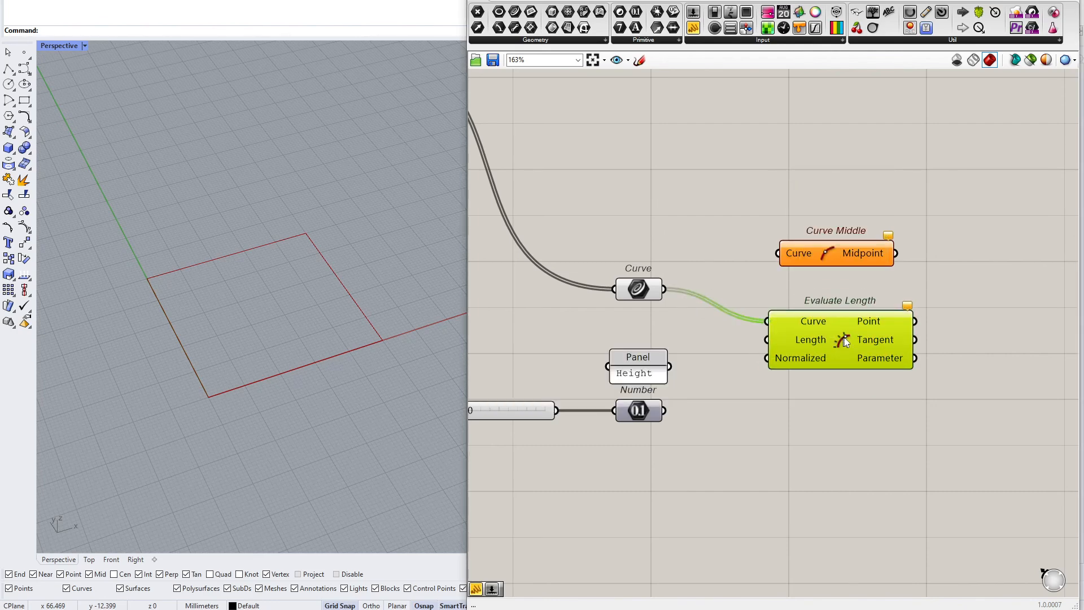
pyautogui.moveTo(843, 339); pyautogui.dragTo(854, 338)
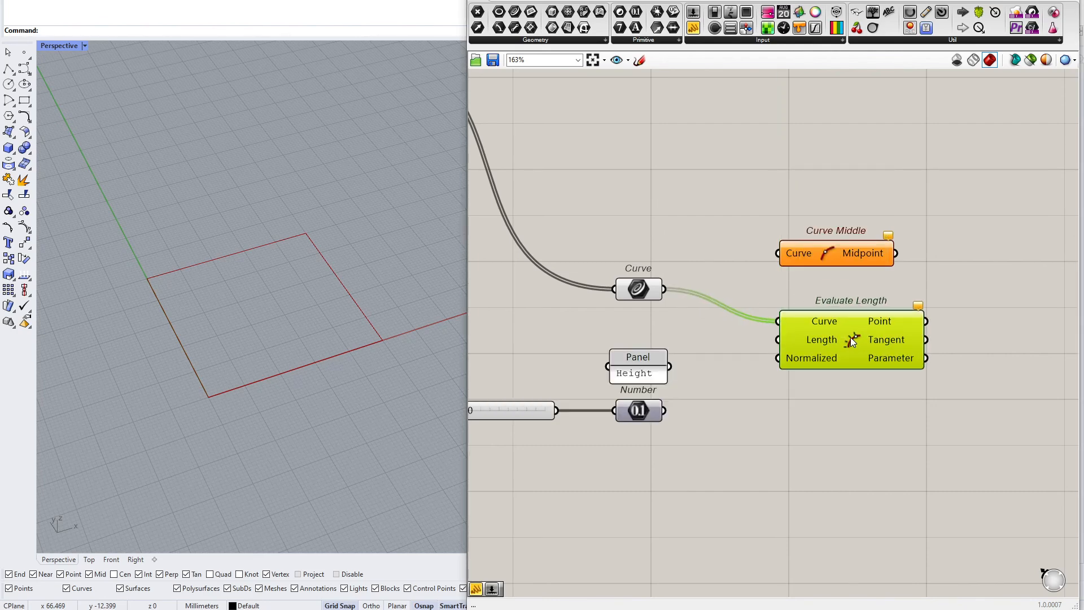
# Delete the Curve Middle component and move Evaluate Length level with the Curve parameter
pyautogui.moveTo(830, 263); pyautogui.dragTo(846, 254)
pyautogui.moveTo(904, 177); pyautogui.dragTo(821, 255)
pyautogui.press('Delete')
pyautogui.moveTo(869, 345); pyautogui.dragTo(935, 323)
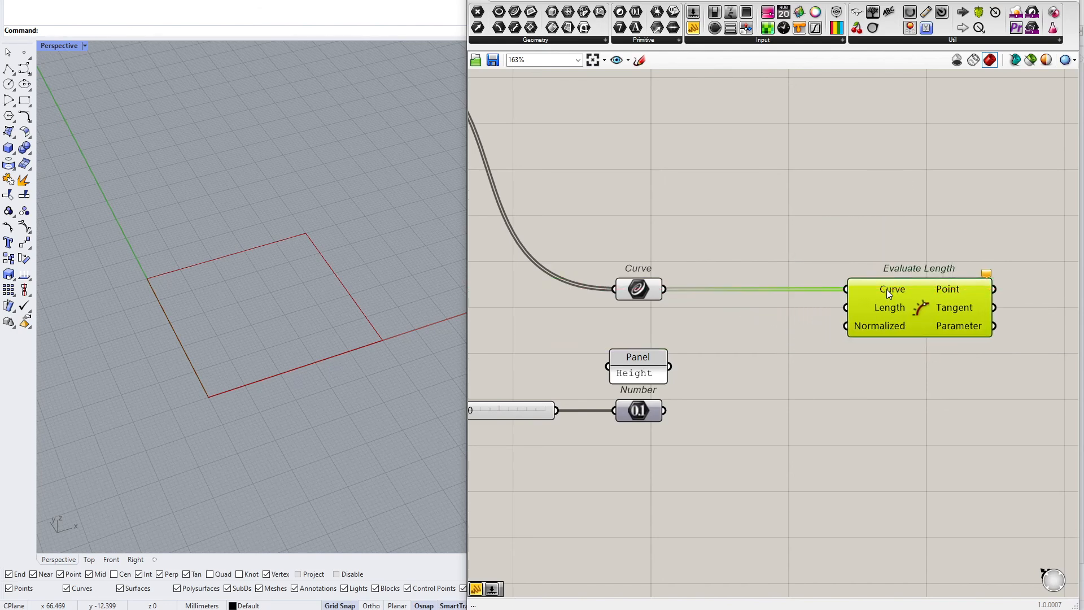
pyautogui.moveTo(888, 293)
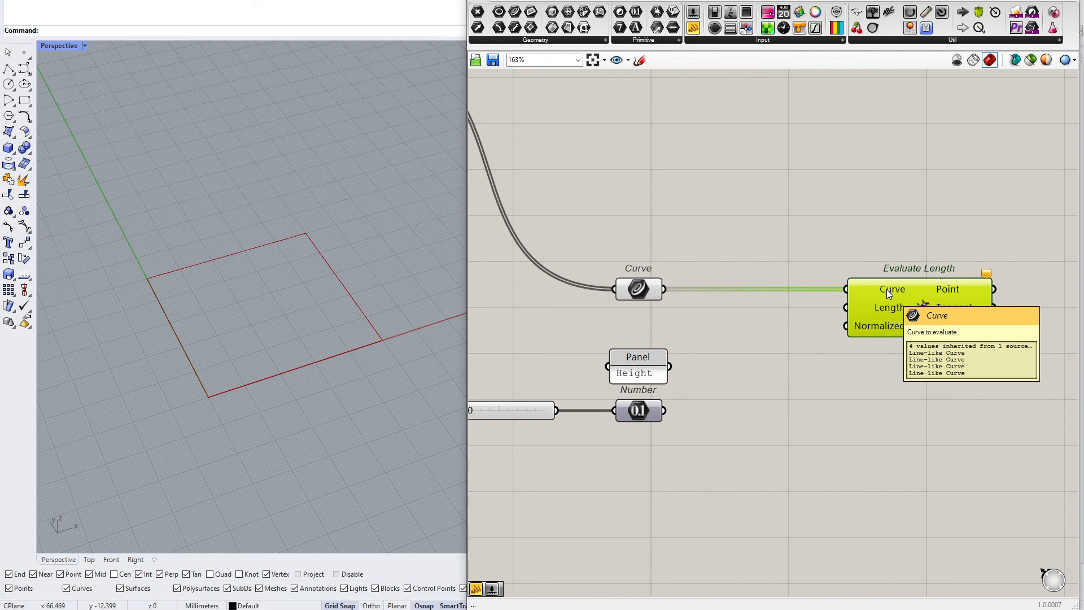
# Create a panel containing 0.5 and wire it into the Length input of Evaluate Length
pyautogui.doubleClick(757, 326)
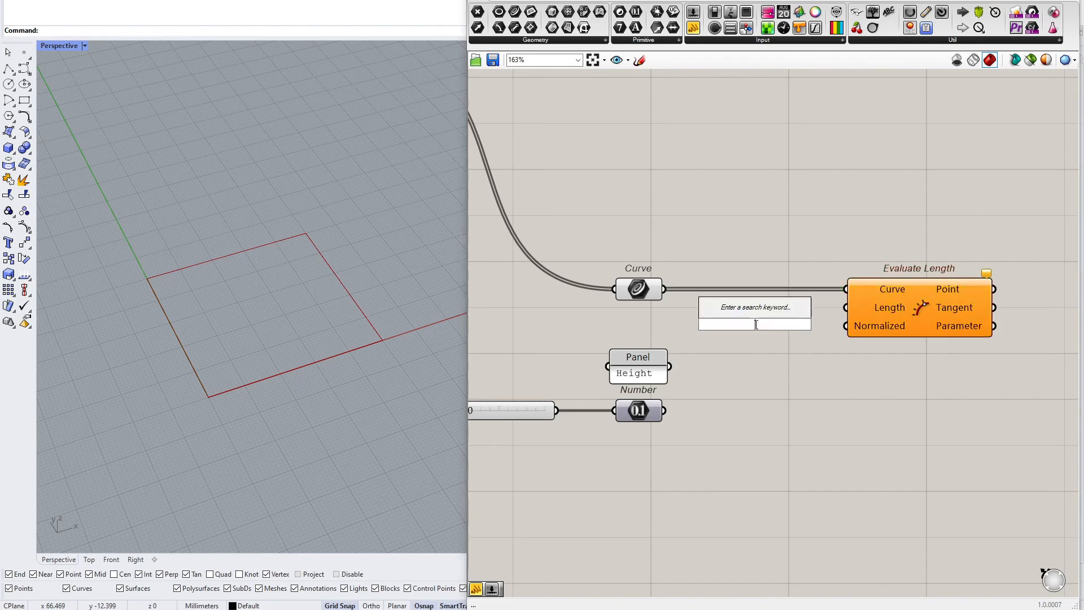
pyautogui.write('//0.5')
pyautogui.press('Return')
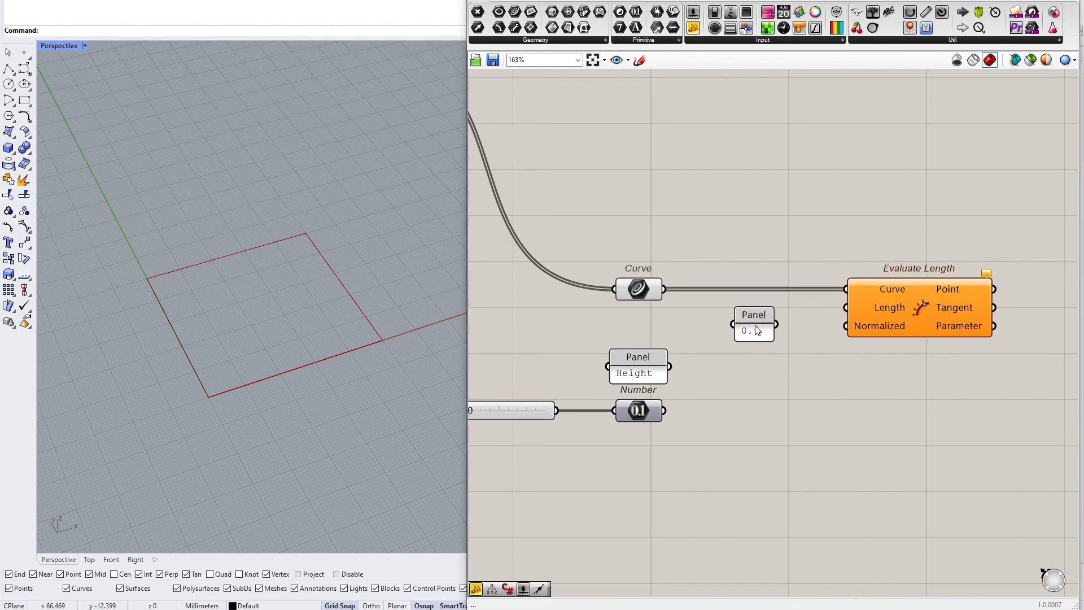
pyautogui.moveTo(777, 324); pyautogui.dragTo(845, 308)
pyautogui.click(756, 332)
pyautogui.click(797, 334)
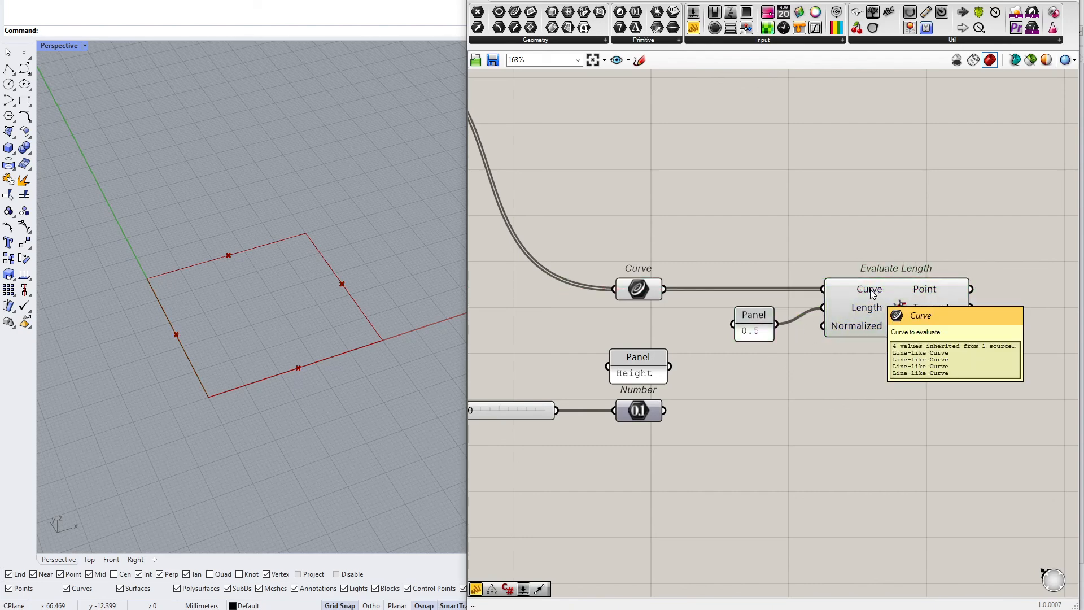
# Add a panel note reading "Reparametrize" above the Evaluate Length component
pyautogui.doubleClick(781, 202)
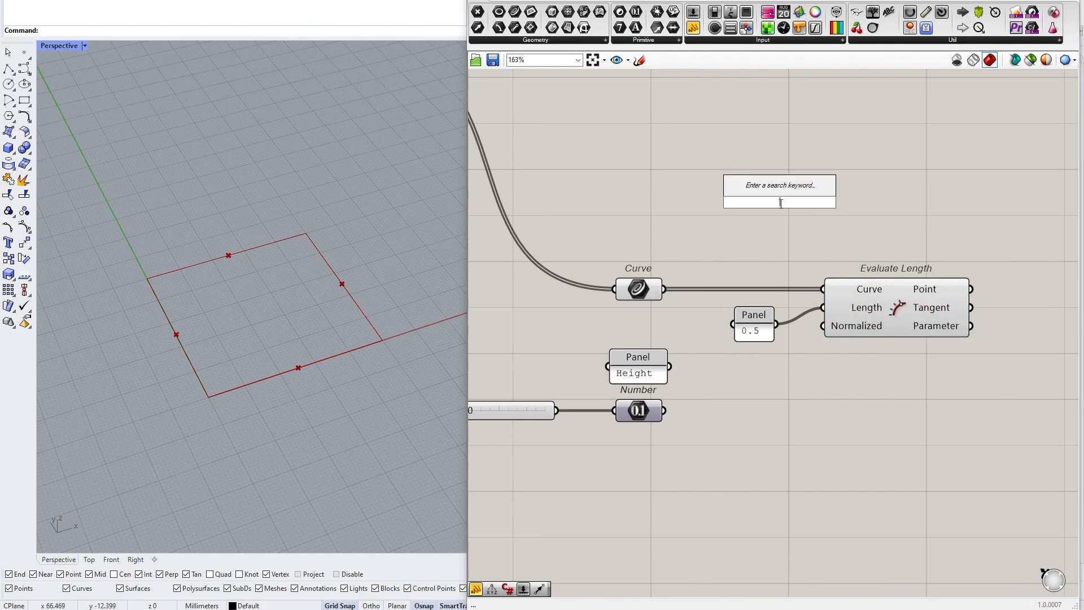
pyautogui.write('//Reparamet')
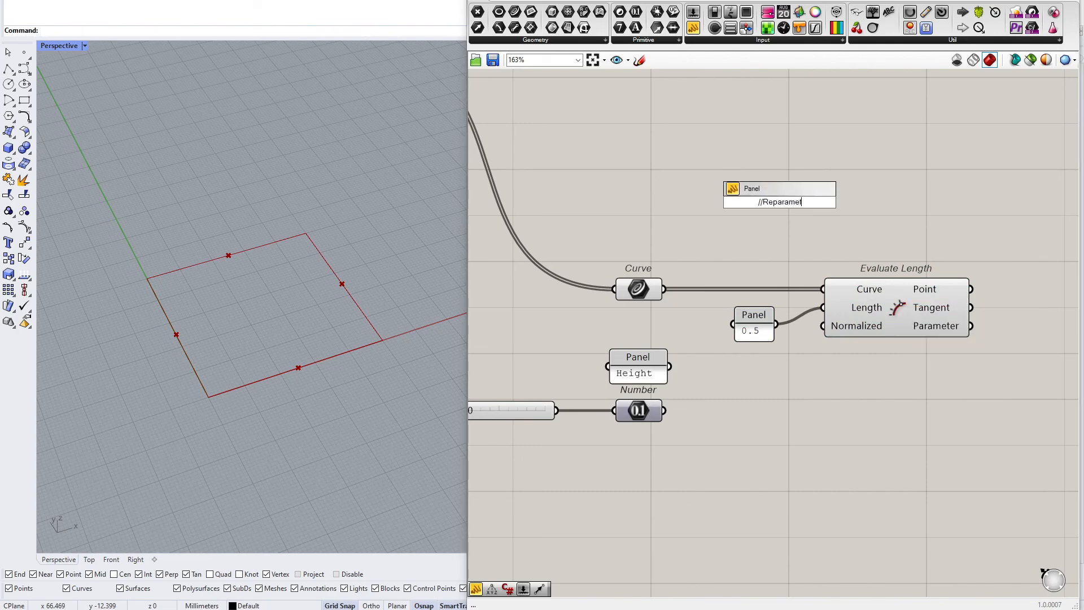
pyautogui.write('rize')
pyautogui.press('Return')
pyautogui.scroll(3, 811, 217)
pyautogui.moveTo(839, 221); pyautogui.dragTo(927, 253)
pyautogui.moveTo(940, 276); pyautogui.dragTo(863, 258, button='right')
pyautogui.click(869, 337)
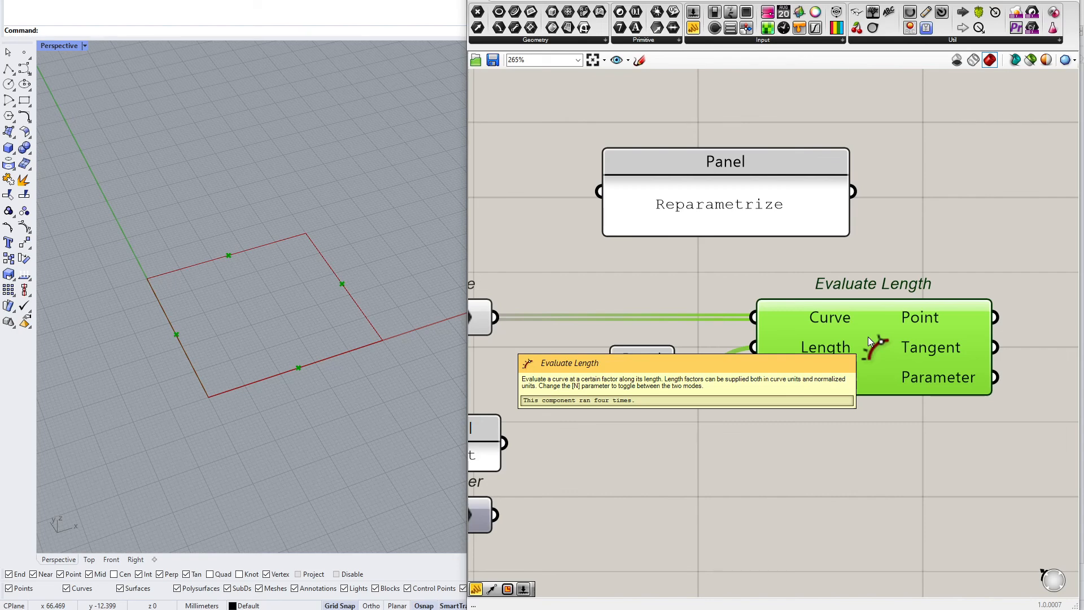
pyautogui.click(876, 236)
pyautogui.moveTo(793, 210); pyautogui.dragTo(793, 127)
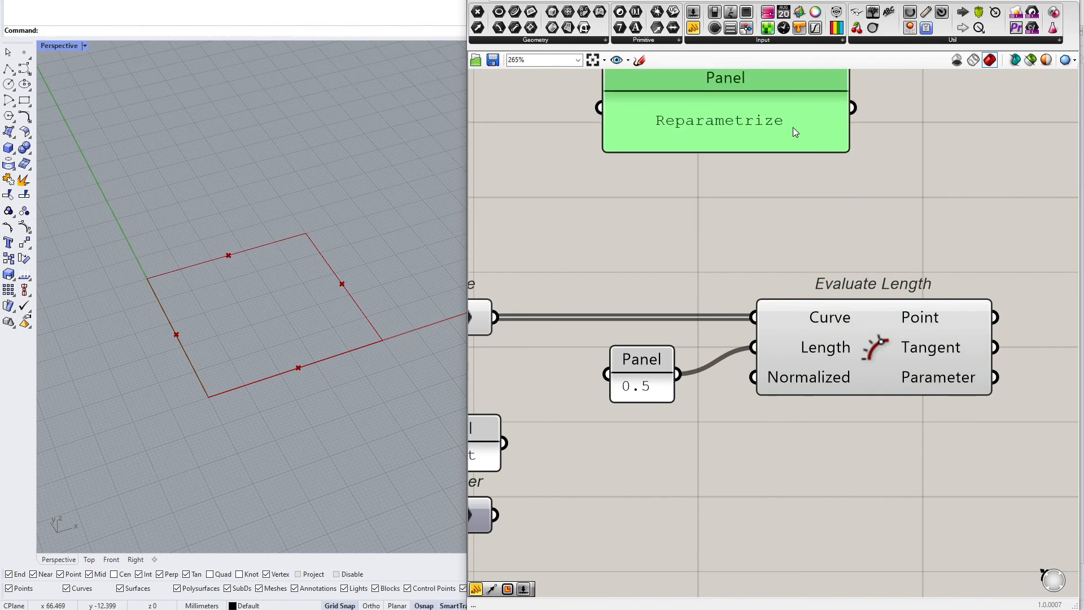
# Add an Evaluate Curve component below the note and set its Curve input to Reparameterize
pyautogui.doubleClick(828, 241)
pyautogui.write('evalua')
pyautogui.press('Up')
pyautogui.press('Return')
pyautogui.moveTo(828, 243); pyautogui.dragTo(842, 221)
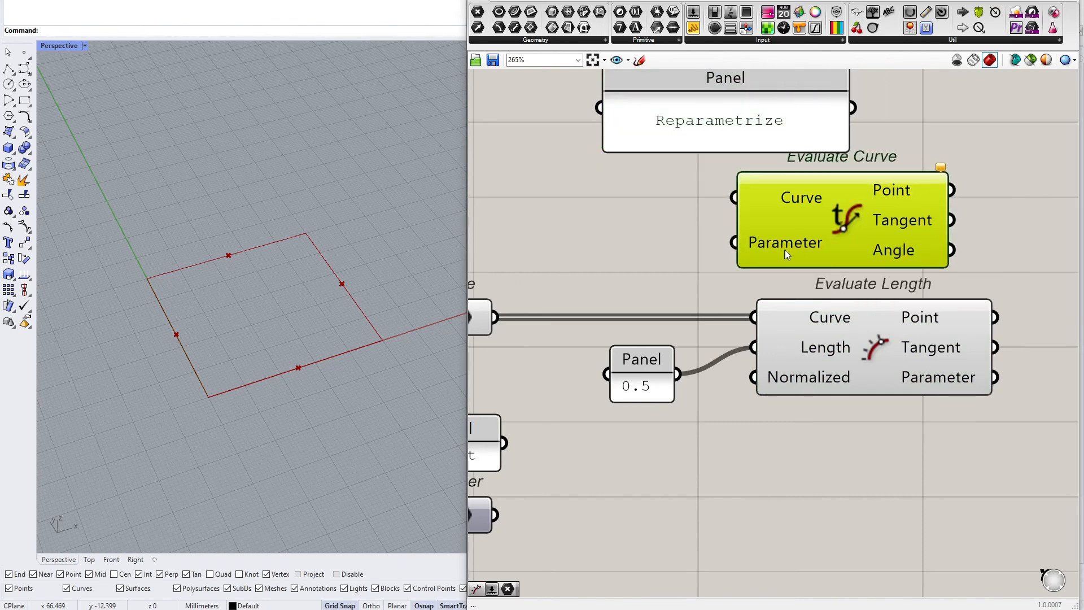
pyautogui.moveTo(788, 254); pyautogui.dragTo(788, 298, button='right')
pyautogui.rightClick(796, 240)
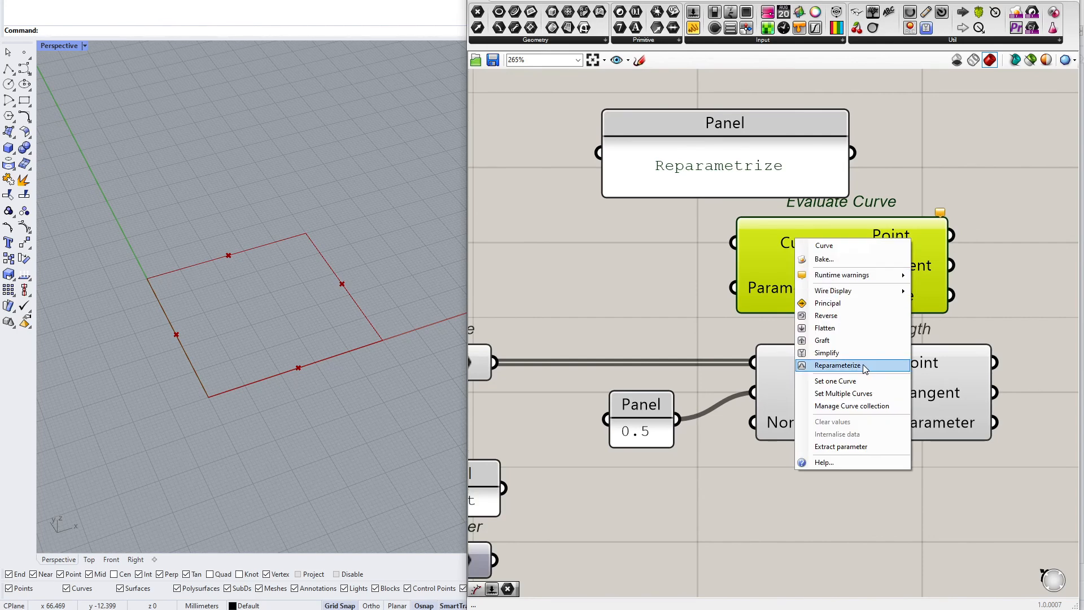
pyautogui.click(839, 365)
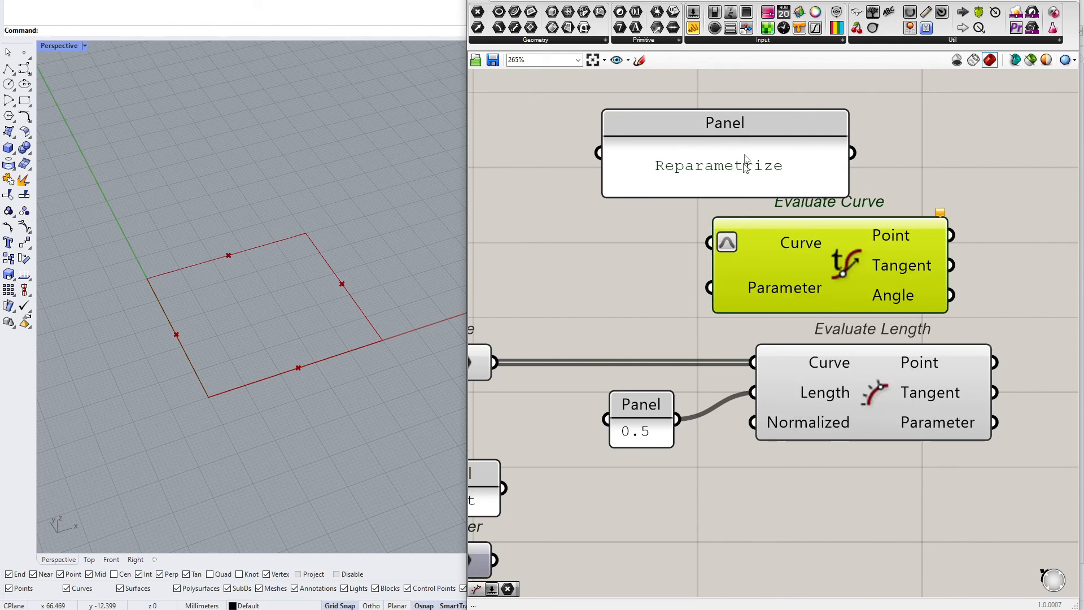
pyautogui.click(640, 60)
pyautogui.moveTo(645, 264); pyautogui.dragTo(713, 236)
pyautogui.moveTo(742, 209); pyautogui.dragTo(718, 221)
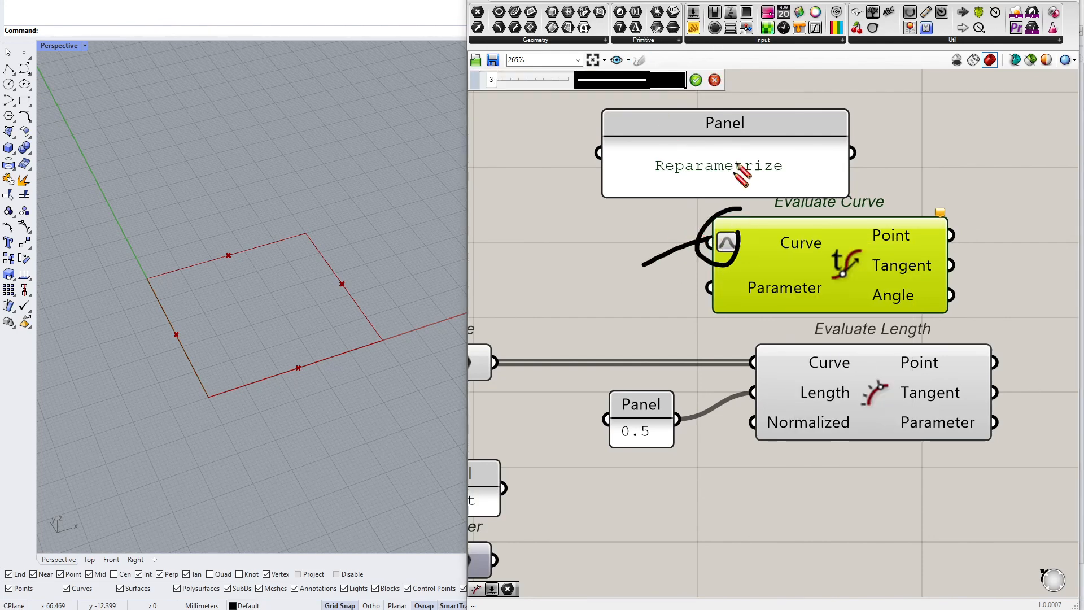
pyautogui.click(715, 80)
# Delete the Reparametrize note panel together with the Evaluate Curve component
pyautogui.moveTo(921, 101); pyautogui.dragTo(713, 247)
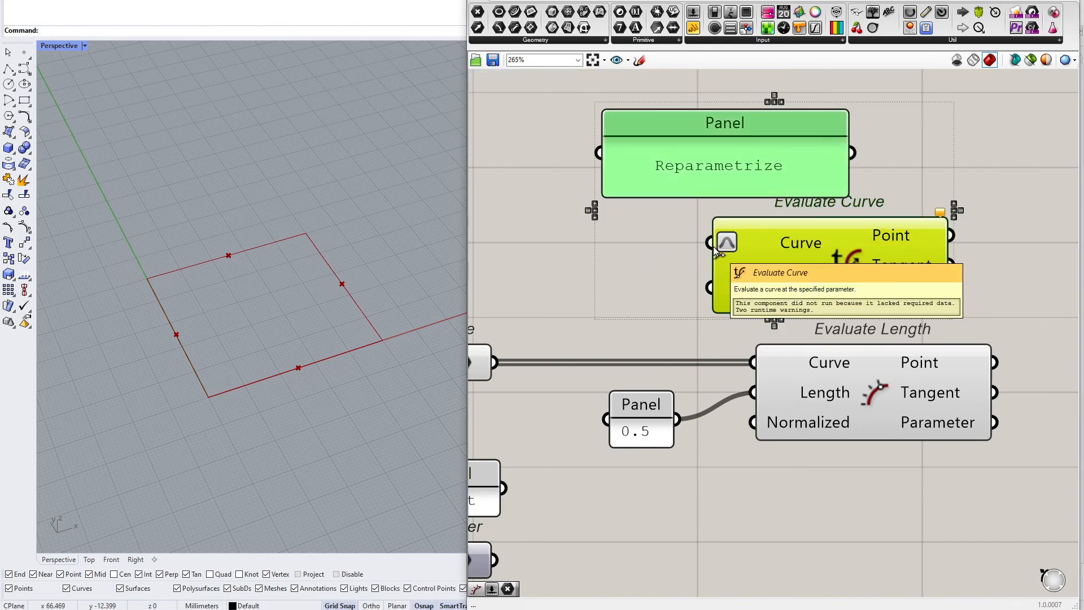
pyautogui.press('Delete')
pyautogui.scroll(-3, 702, 249)
pyautogui.click(836, 348)
pyautogui.moveTo(994, 396); pyautogui.dragTo(852, 364, button='right')
pyautogui.click(853, 364)
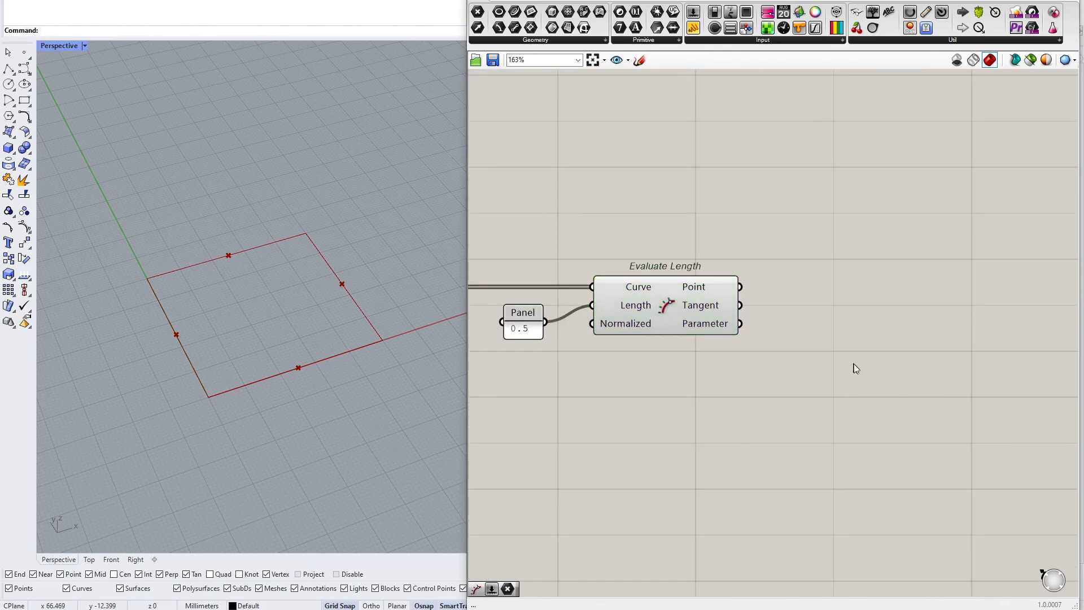
# Add a Move component and wire the Evaluate Length Point output into its Geometry input
pyautogui.doubleClick(869, 330)
pyautogui.write('move')
pyautogui.press('Return')
pyautogui.moveTo(740, 287); pyautogui.dragTo(845, 358)
pyautogui.moveTo(672, 404); pyautogui.dragTo(747, 391, button='right')
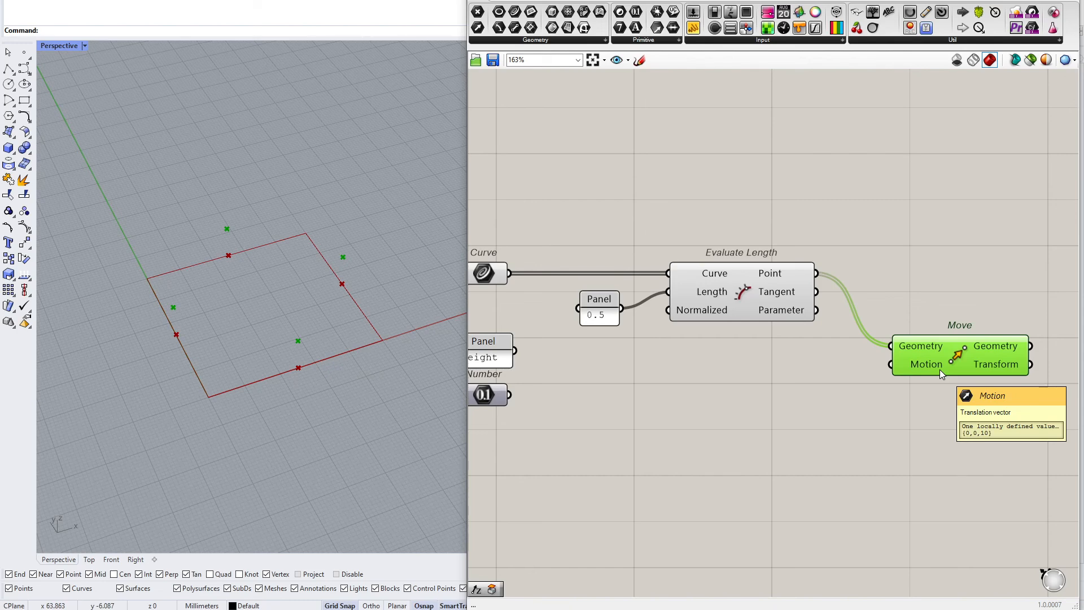
pyautogui.scroll(2, 925, 366)
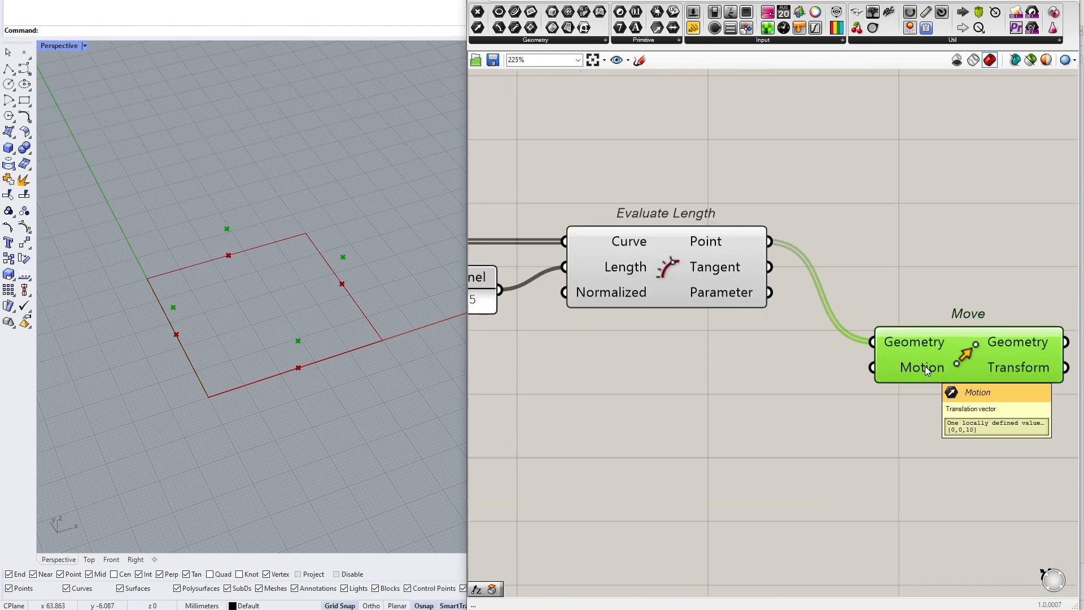
pyautogui.moveTo(836, 378); pyautogui.dragTo(901, 382, button='right')
pyautogui.scroll(-2, 900, 381)
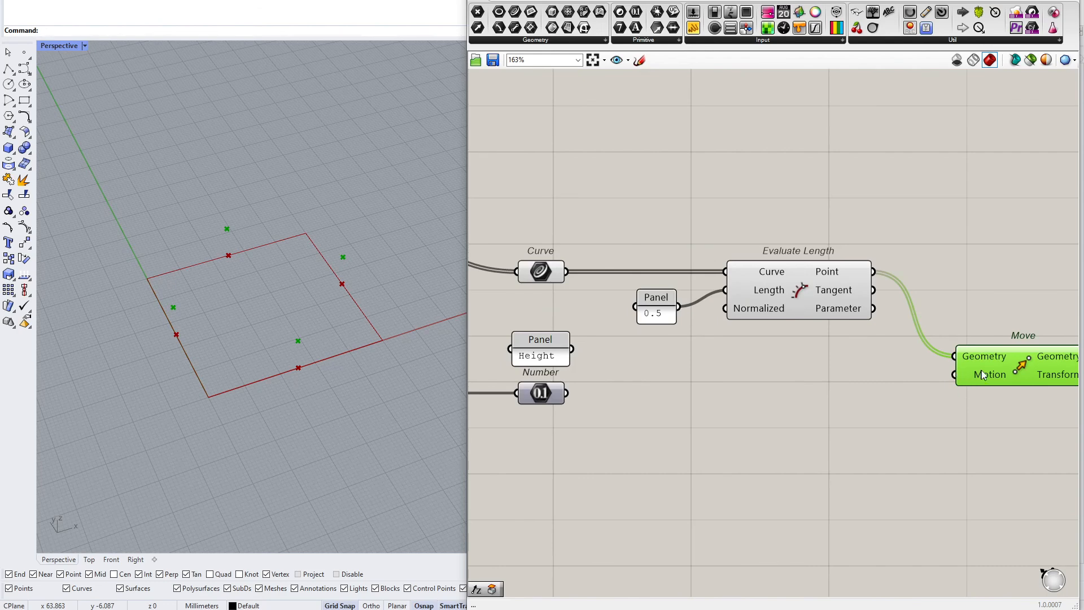
# Add a Unit Z component and wire the Height Number parameter into its Factor input
pyautogui.click(813, 399)
pyautogui.doubleClick(812, 396)
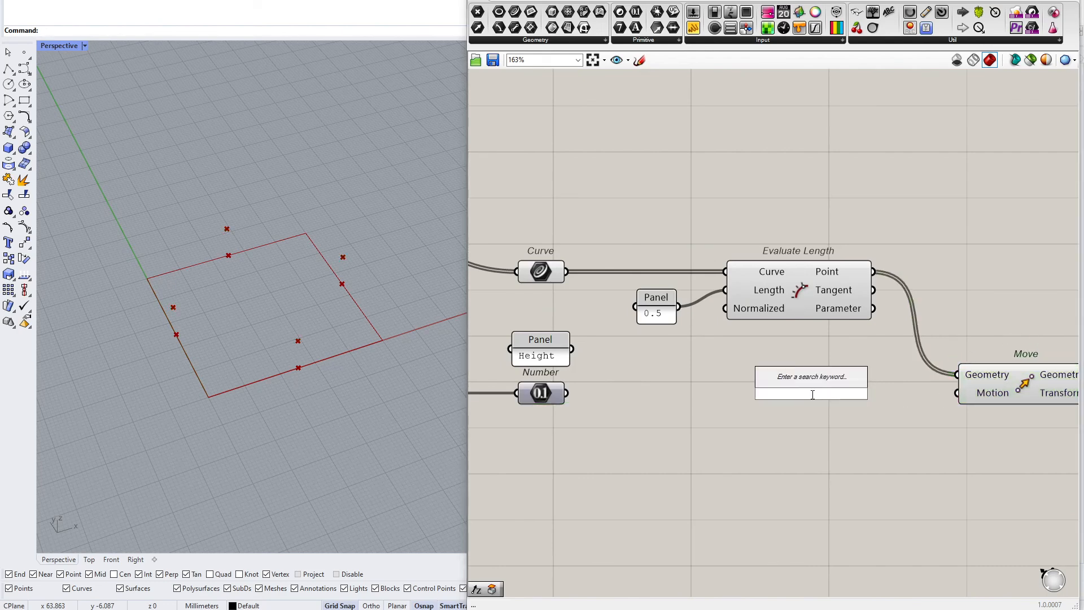
pyautogui.write('z')
pyautogui.press('Return')
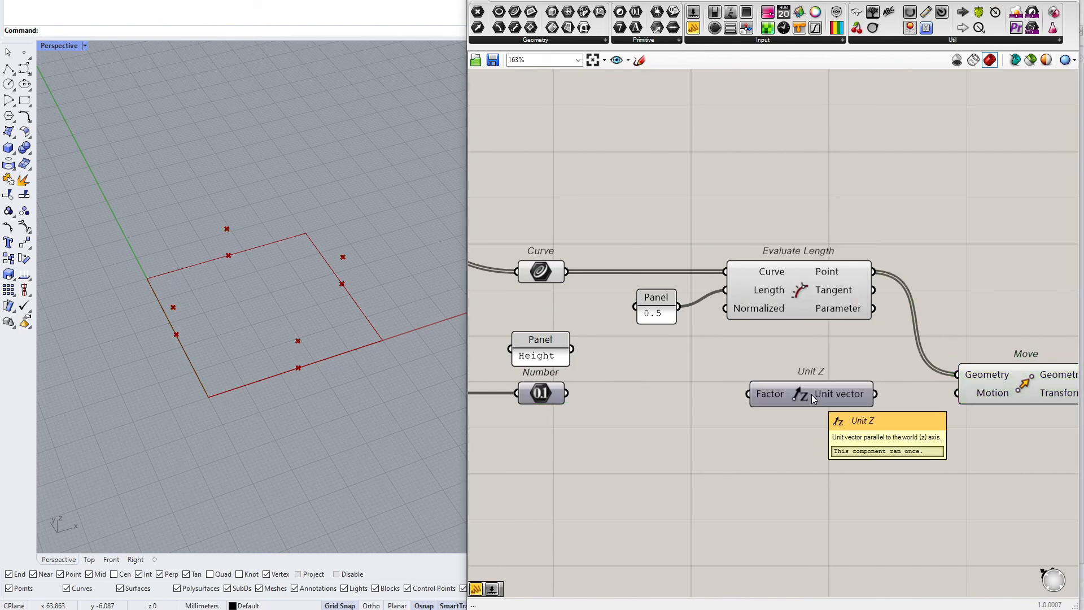
pyautogui.moveTo(566, 394); pyautogui.dragTo(794, 398)
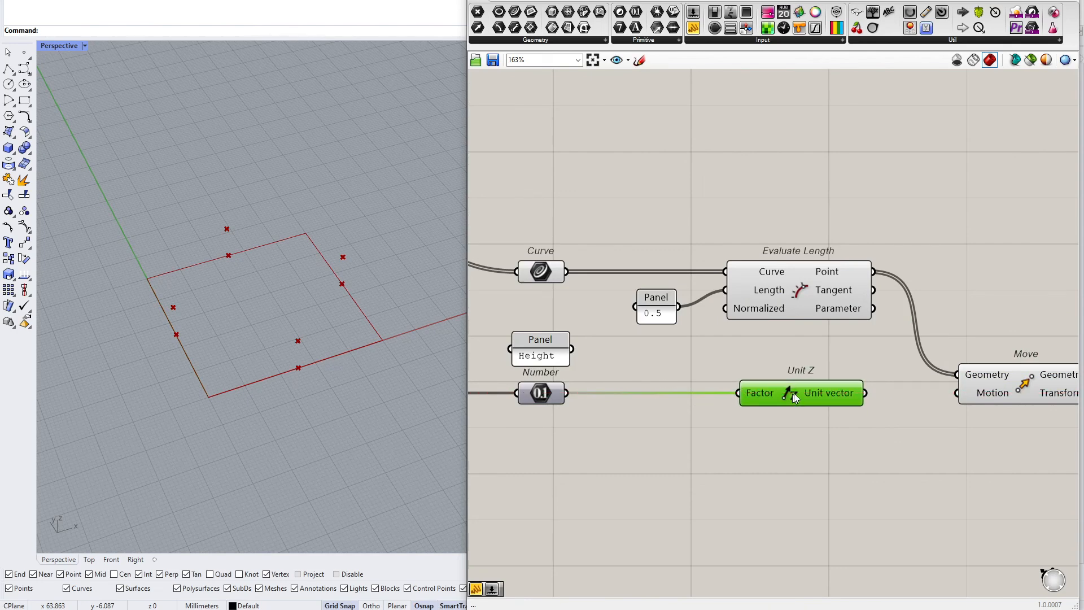
pyautogui.doubleClick(791, 479)
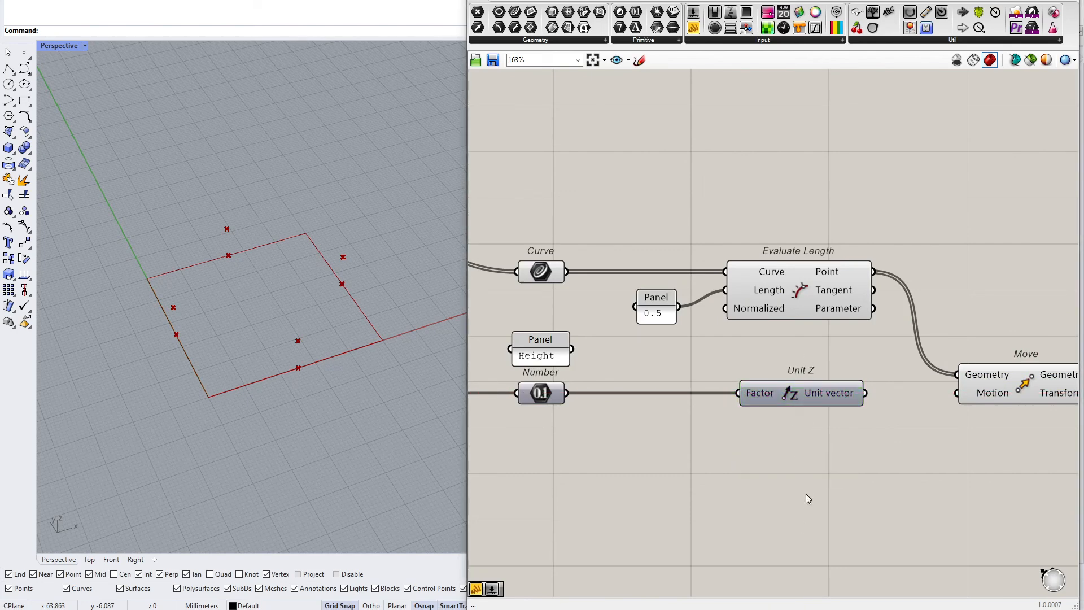
pyautogui.doubleClick(806, 493)
pyautogui.write('z')
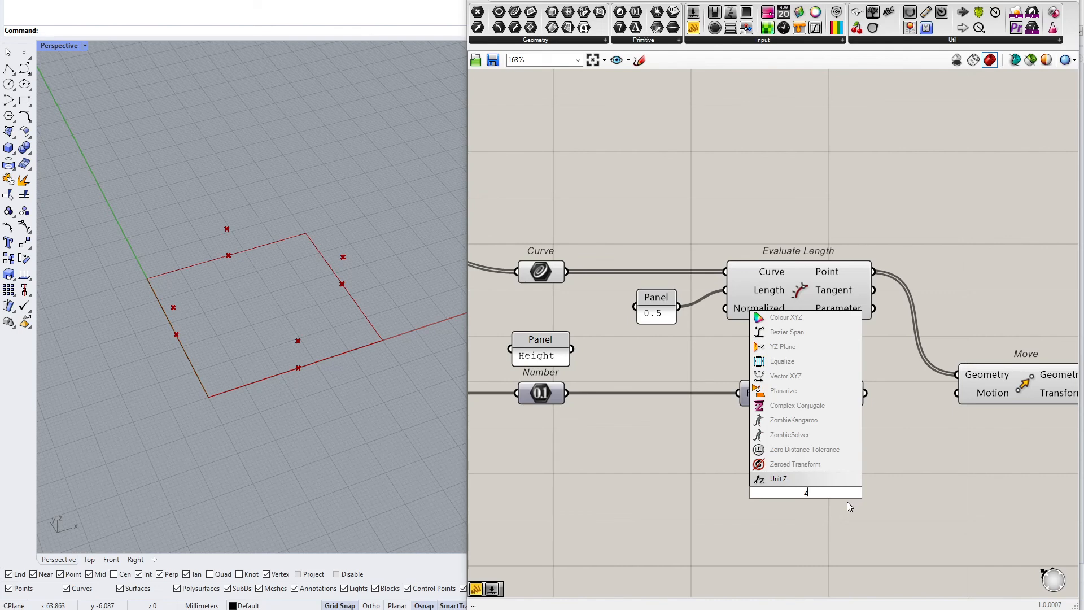
pyautogui.press('BackSpace')
pyautogui.write('x')
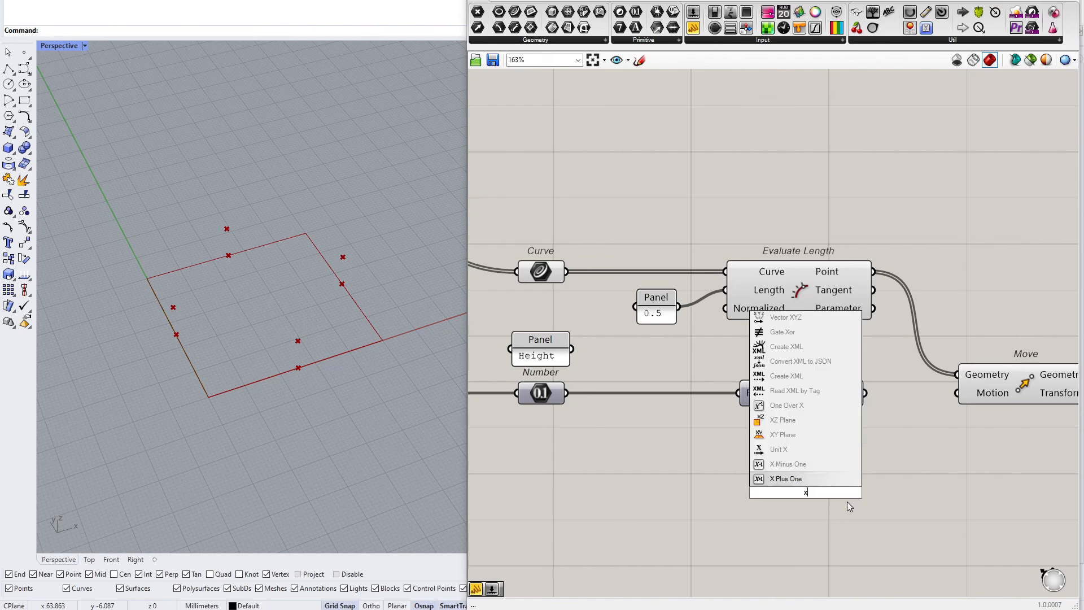
pyautogui.press('Up')
pyautogui.press('Up')
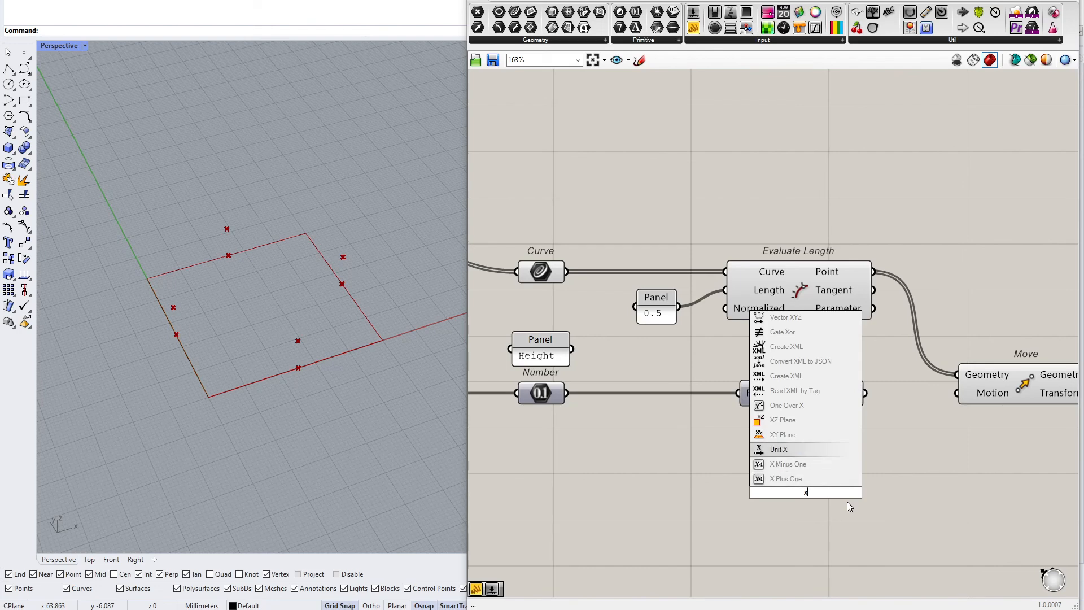
pyautogui.press('BackSpace')
pyautogui.write('y')
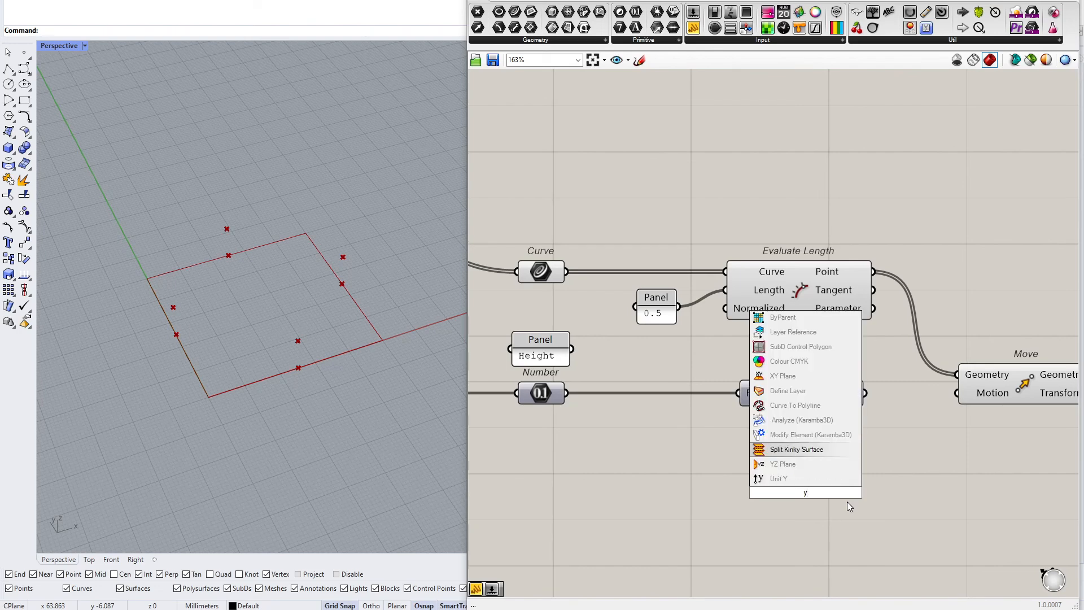
pyautogui.press('Escape')
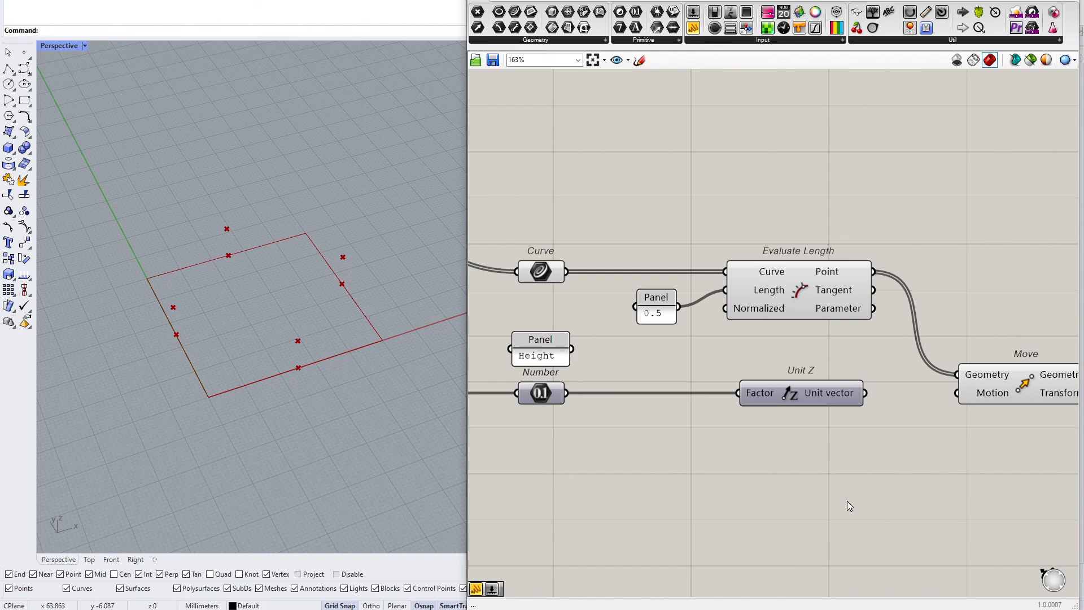
# Wire the Unit Z vector output into the Motion input of the Move component
pyautogui.moveTo(764, 395); pyautogui.dragTo(751, 396)
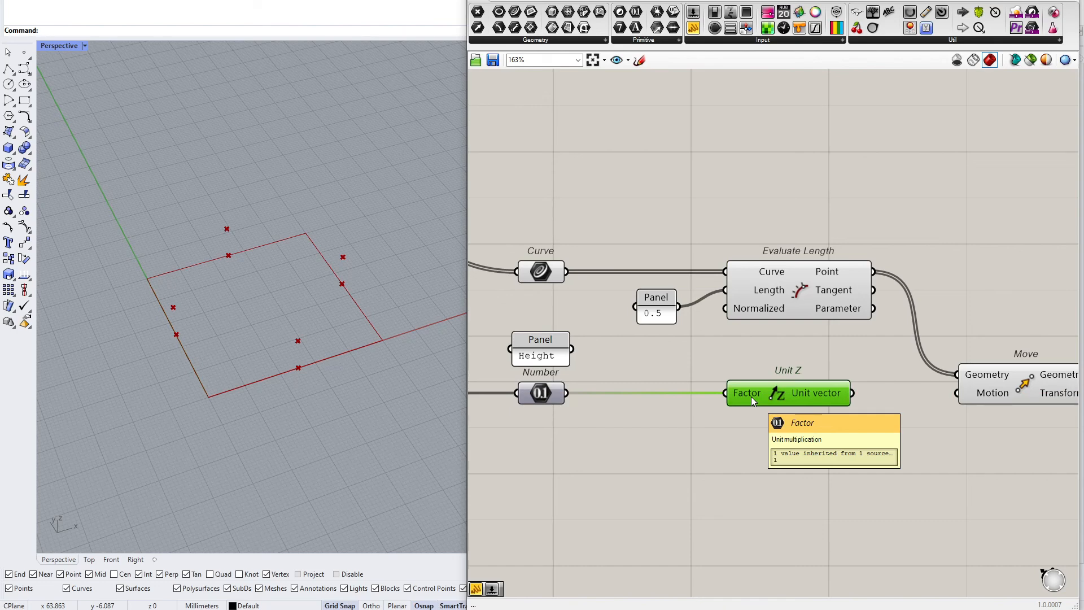
pyautogui.moveTo(853, 393); pyautogui.dragTo(952, 393)
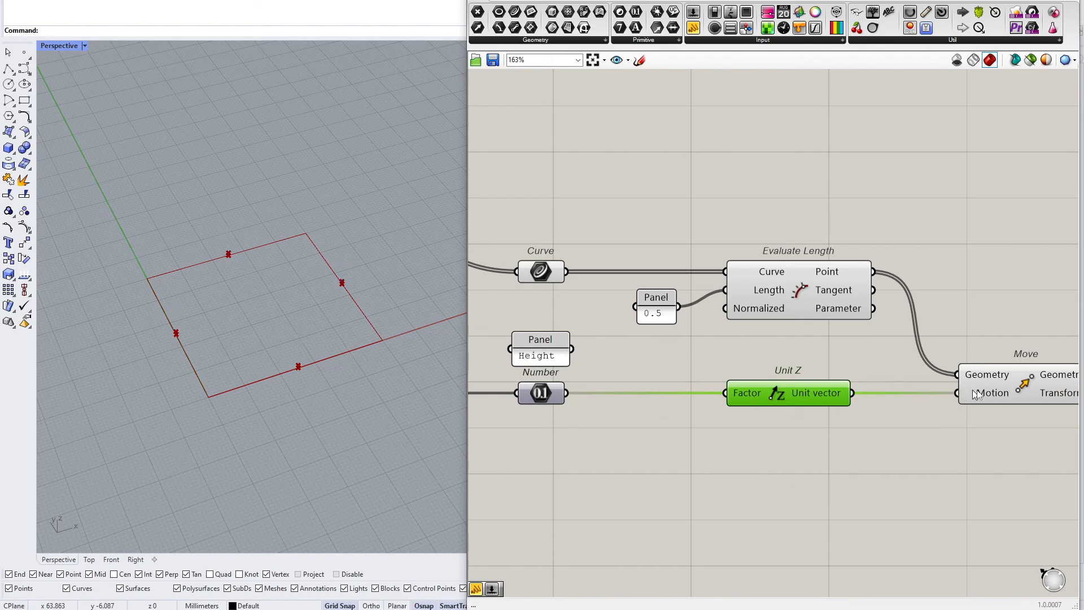
pyautogui.click(995, 389)
# Adjust the height Number Slider's value, reviewing its numeric domain in the slider settings
pyautogui.moveTo(669, 326); pyautogui.dragTo(898, 318, button='right')
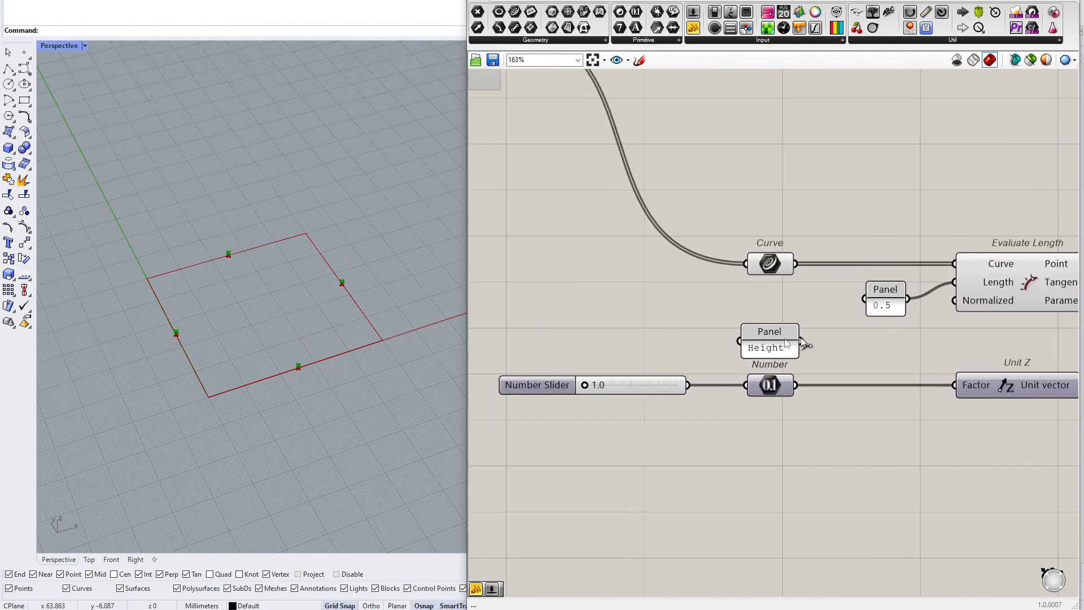
pyautogui.moveTo(599, 385); pyautogui.dragTo(659, 385)
pyautogui.rightClick(617, 385)
pyautogui.click(677, 433)
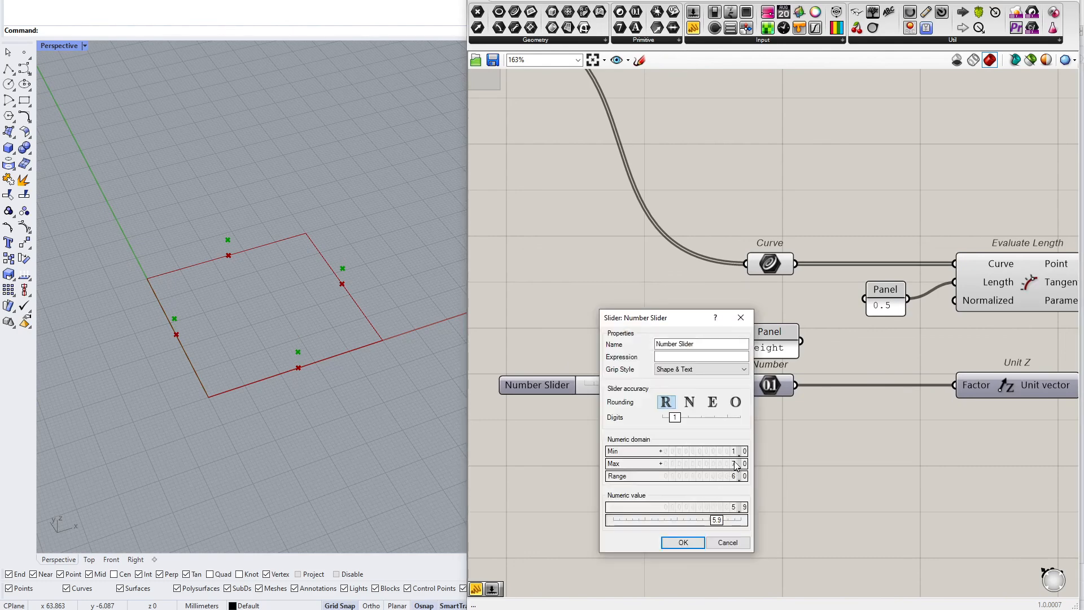
pyautogui.click(683, 542)
pyautogui.moveTo(643, 385); pyautogui.dragTo(699, 388)
# Sketch an explanatory diagram on the canvas: a base line from A to C and an arc through B
pyautogui.scroll(-2, 798, 409)
pyautogui.moveTo(798, 408); pyautogui.dragTo(500, 218, button='right')
pyautogui.scroll(2, 774, 208)
pyautogui.moveTo(774, 208)
pyautogui.mouseDown(button='right')
pyautogui.moveTo(701, 297)
pyautogui.moveTo(723, 392)
pyautogui.mouseUp(button='right')
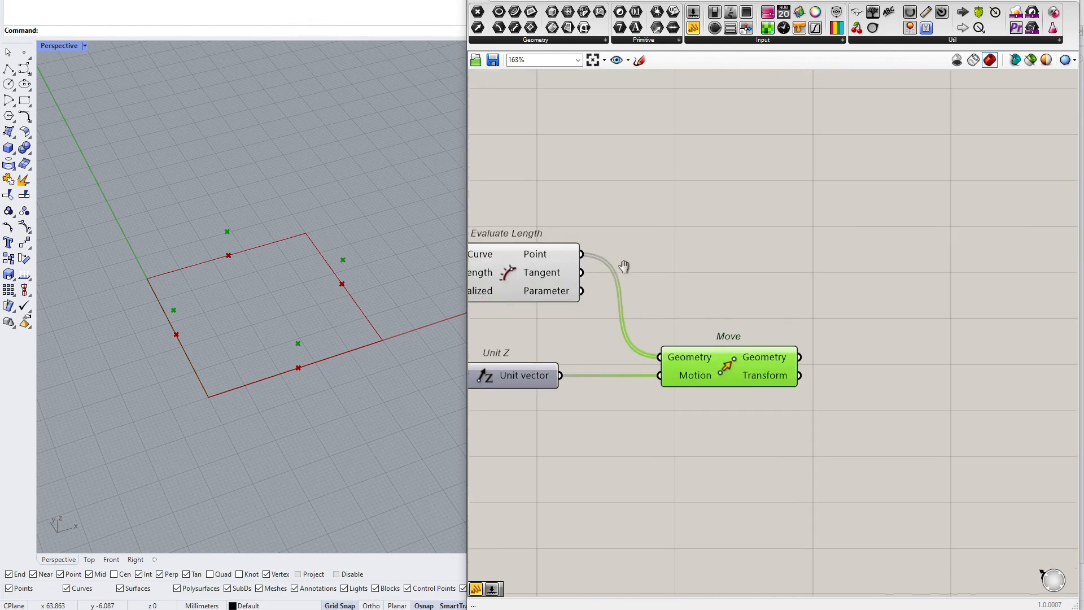
pyautogui.click(639, 60)
pyautogui.scroll(-2, 649, 351)
pyautogui.scroll(2, 677, 436)
pyautogui.scroll(-2, 704, 513)
pyautogui.scroll(1, 698, 506)
pyautogui.moveTo(636, 497); pyautogui.dragTo(849, 434)
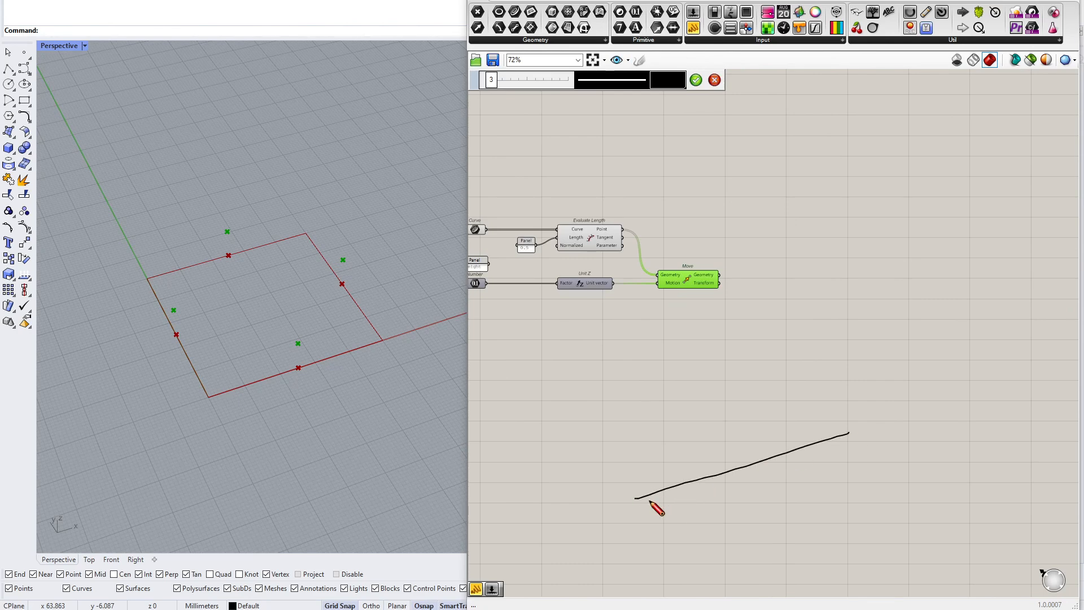
pyautogui.moveTo(635, 493); pyautogui.dragTo(639, 497)
pyautogui.moveTo(846, 435); pyautogui.dragTo(845, 434)
pyautogui.moveTo(733, 395); pyautogui.dragTo(733, 390)
pyautogui.moveTo(618, 525)
pyautogui.mouseDown()
pyautogui.moveTo(626, 509)
pyautogui.moveTo(622, 519)
pyautogui.mouseUp()
pyautogui.moveTo(731, 361); pyautogui.dragTo(733, 376)
pyautogui.moveTo(870, 403); pyautogui.dragTo(871, 418)
pyautogui.moveTo(637, 495)
pyautogui.mouseDown()
pyautogui.moveTo(728, 392)
pyautogui.moveTo(858, 442)
pyautogui.mouseUp()
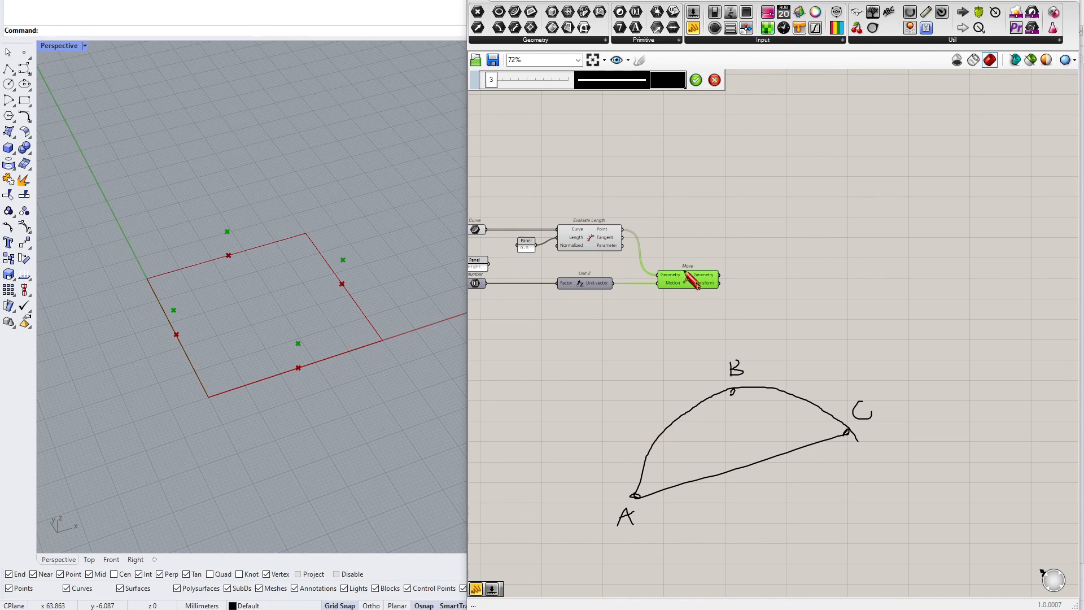
pyautogui.click(696, 80)
# Add an End Points component and wire the Curve parameter into its Curve input
pyautogui.click(824, 302)
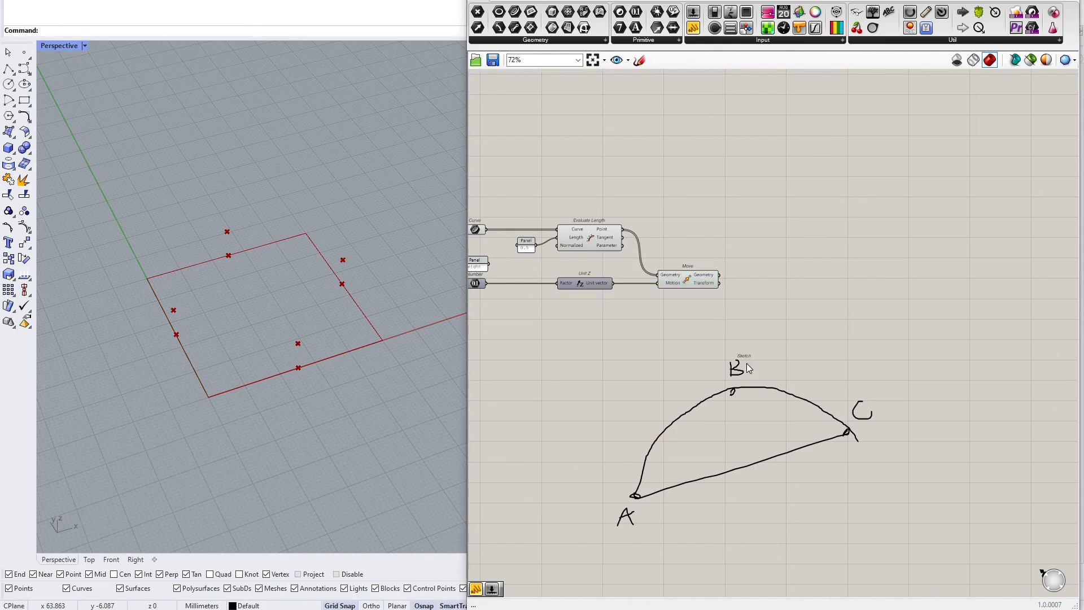
pyautogui.scroll(1, 746, 361)
pyautogui.click(605, 546)
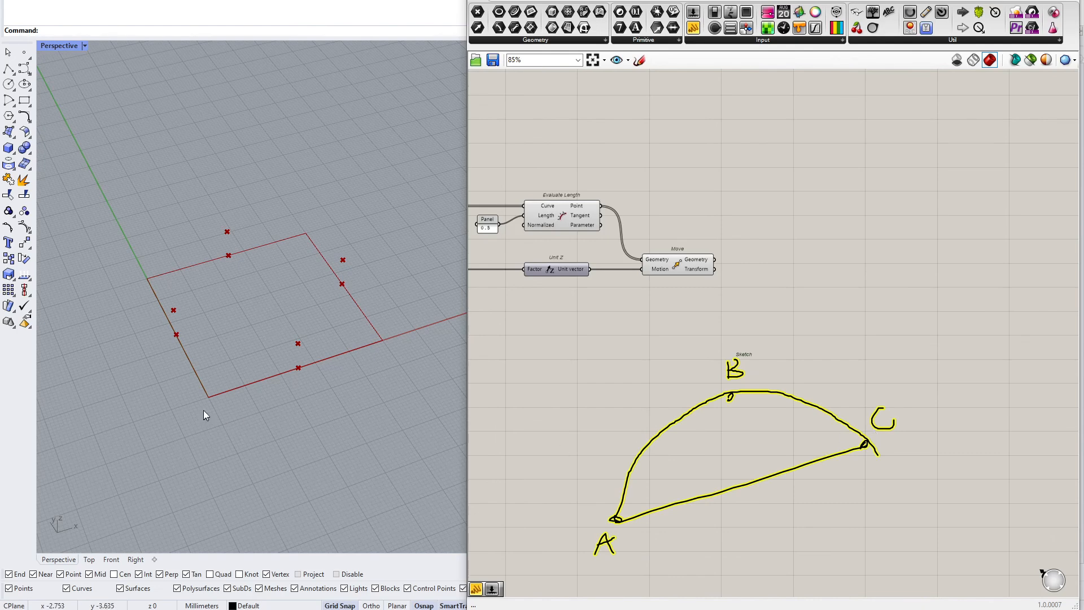
pyautogui.scroll(2, 204, 406)
pyautogui.moveTo(210, 413); pyautogui.dragTo(199, 385)
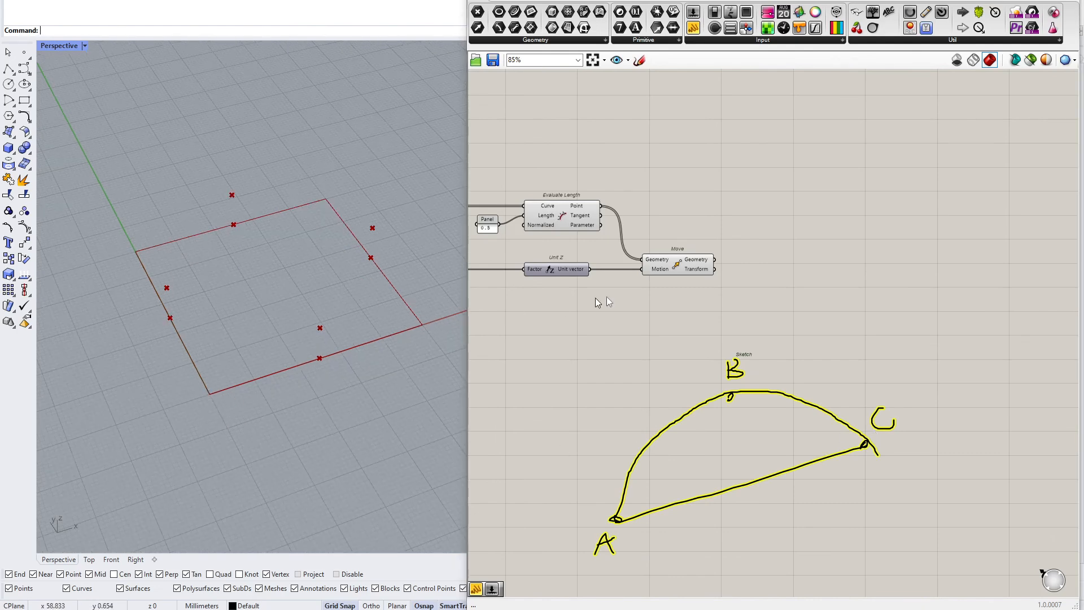
pyautogui.scroll(3, 622, 316)
pyautogui.doubleClick(704, 296)
pyautogui.write('end points')
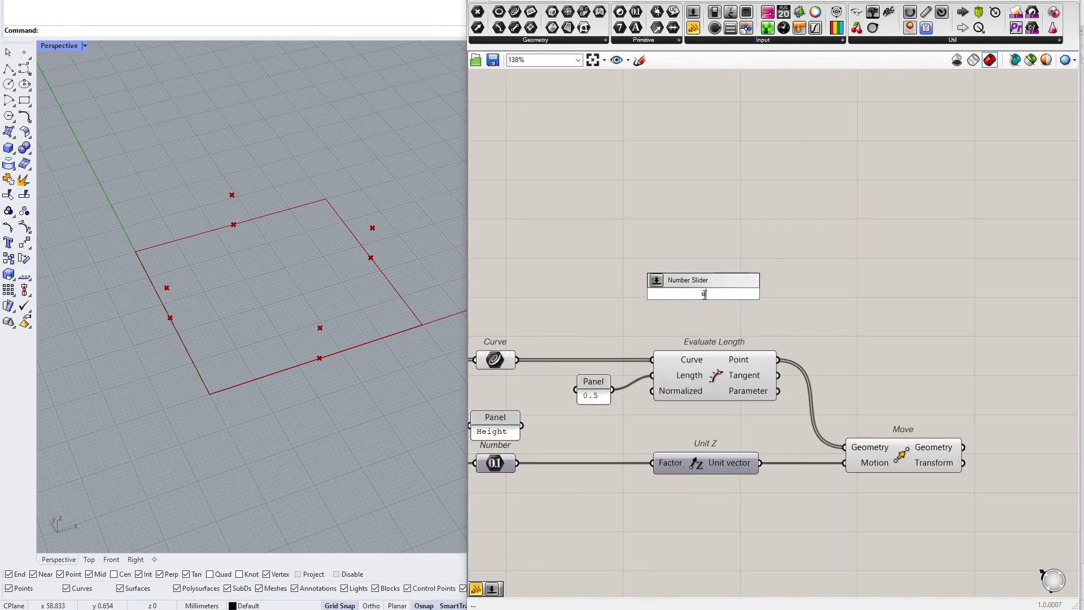
pyautogui.press('Return')
pyautogui.moveTo(517, 361); pyautogui.dragTo(677, 297)
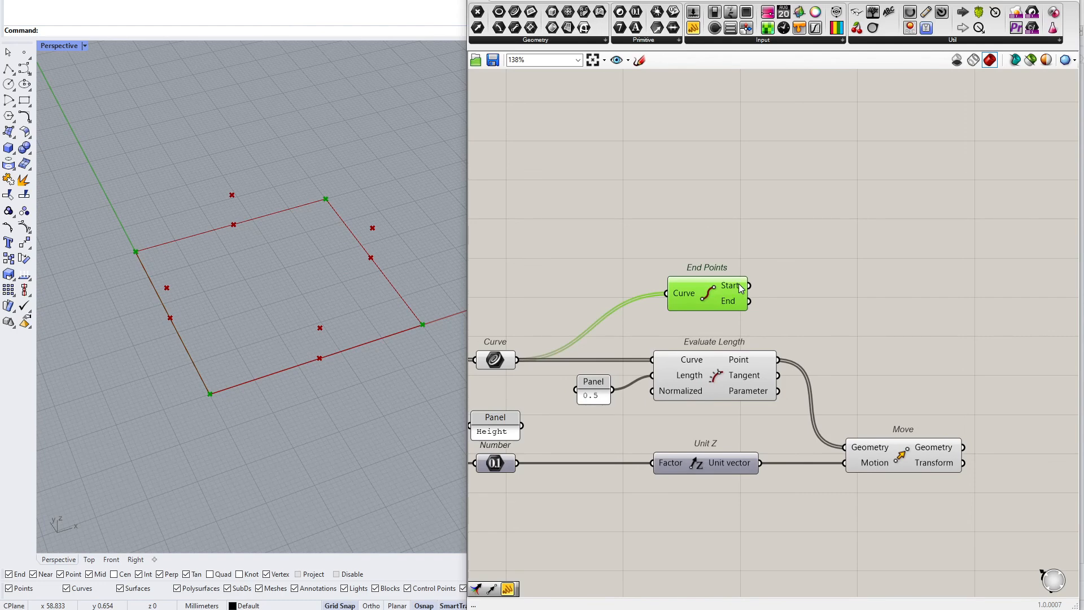
# Inspect the End Points and Move outputs as points in the viewport
pyautogui.moveTo(190, 417); pyautogui.dragTo(244, 379)
pyautogui.moveTo(383, 353); pyautogui.dragTo(443, 308)
pyautogui.moveTo(931, 451)
pyautogui.mouseDown(button='right')
pyautogui.moveTo(886, 442)
pyautogui.moveTo(807, 339)
pyautogui.moveTo(788, 344)
pyautogui.moveTo(683, 188)
pyautogui.mouseUp(button='right')
pyautogui.click(887, 442)
pyautogui.scroll(-2, 683, 187)
pyautogui.moveTo(645, 575); pyautogui.dragTo(537, 537)
pyautogui.click(706, 219)
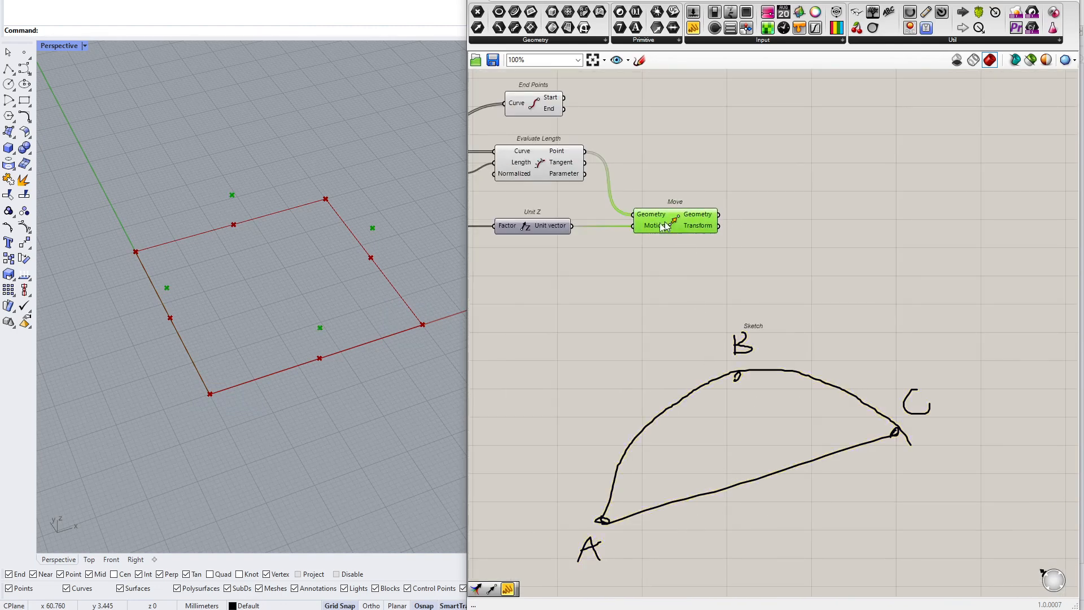
pyautogui.scroll(5, 330, 331)
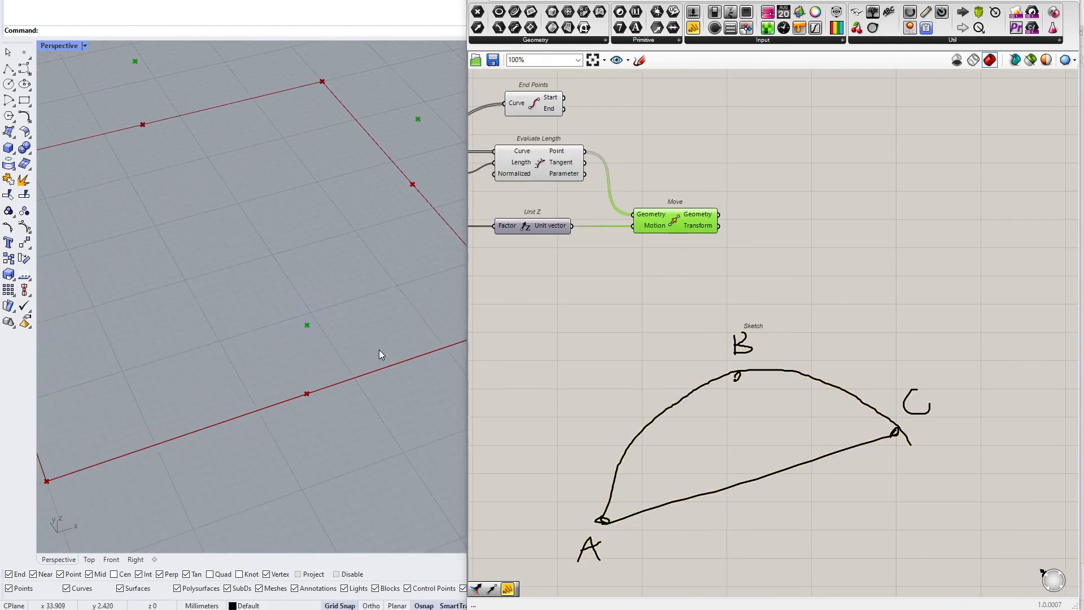
pyautogui.click(745, 232)
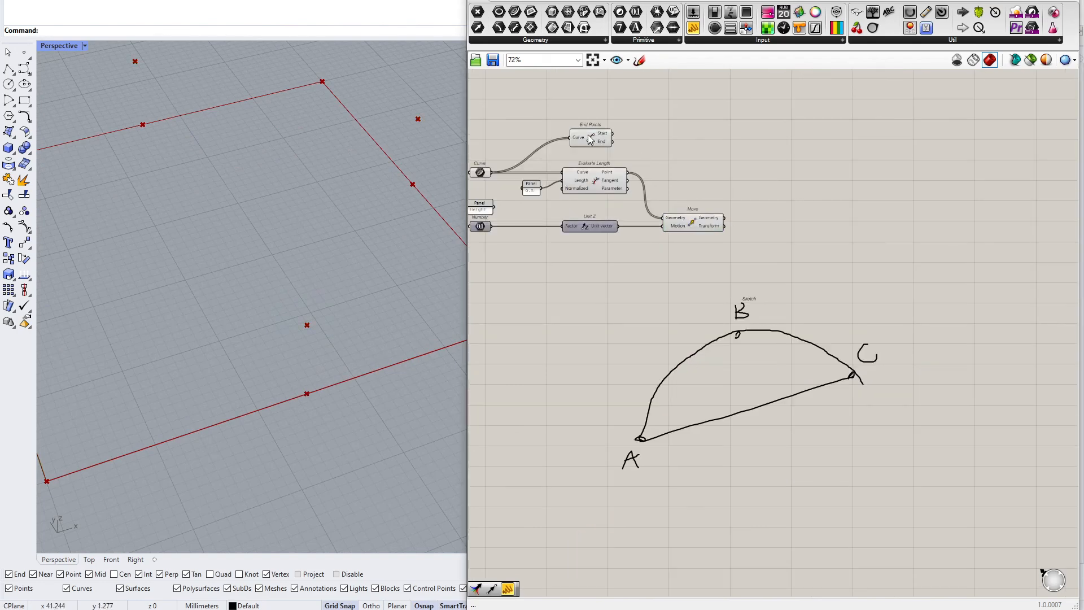
pyautogui.scroll(5, 601, 141)
pyautogui.click(599, 148)
pyautogui.scroll(-4, 365, 306)
pyautogui.scroll(-5, 701, 260)
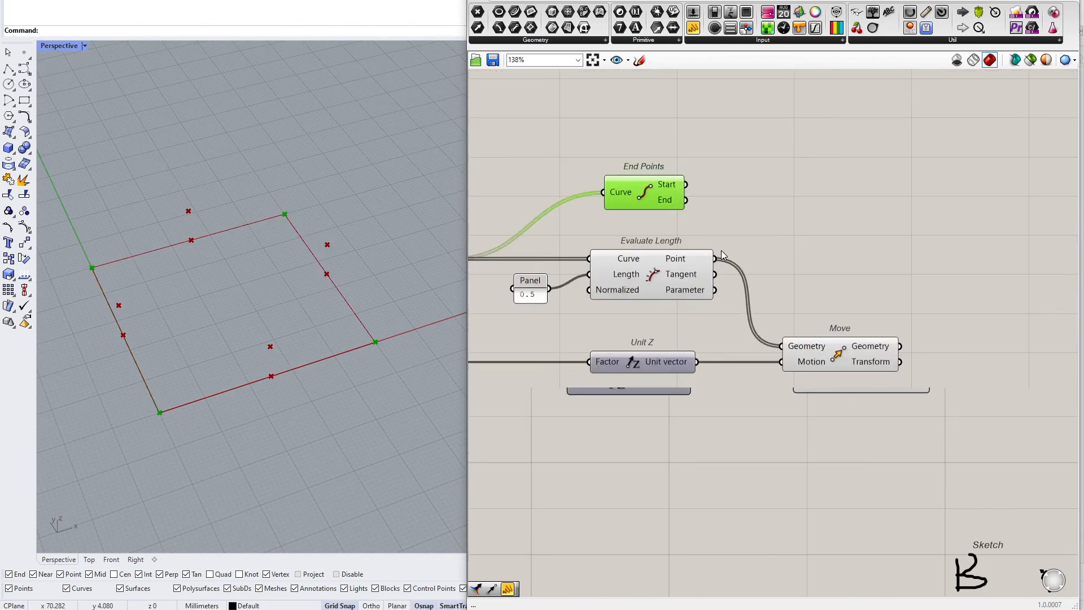
# Add an Arc 3Pt component to the canvas
pyautogui.doubleClick(837, 259)
pyautogui.write('arc')
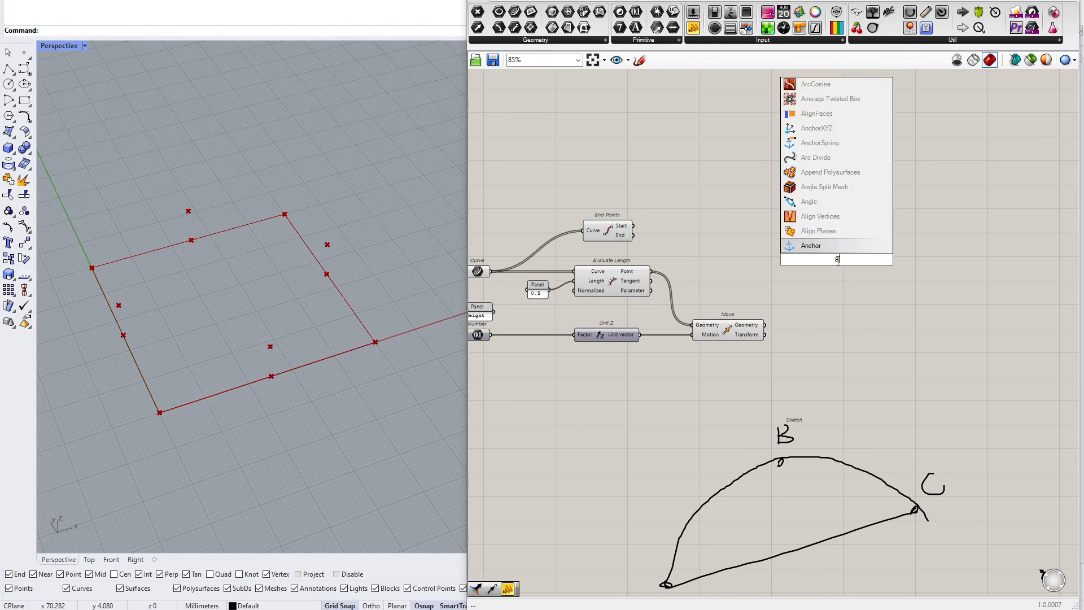
pyautogui.press('Up')
pyautogui.press('Return')
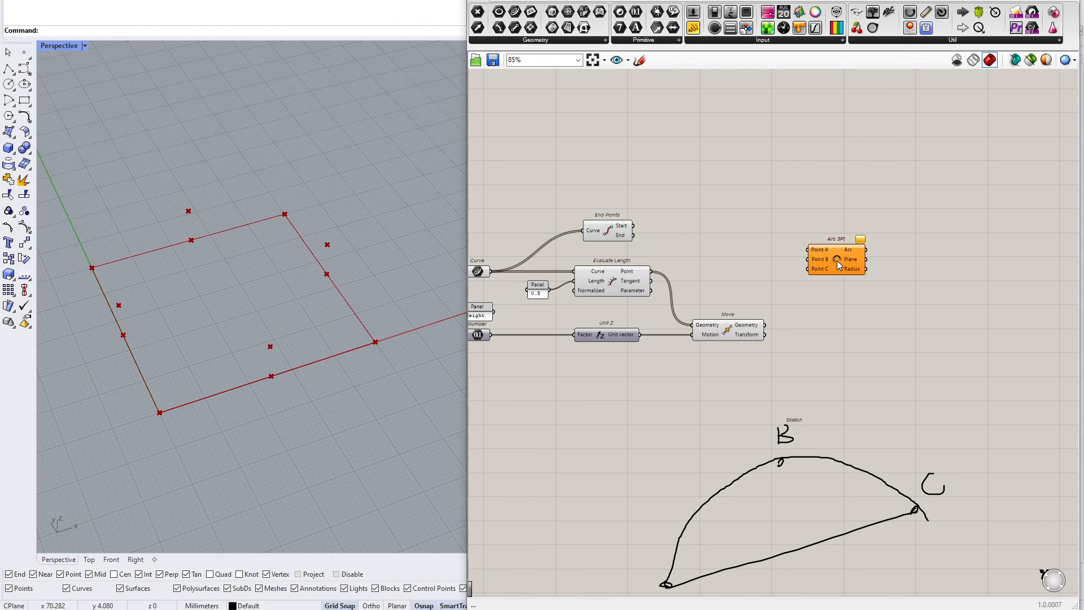
# Wire Start into Point A, End into Point C, and the moved midpoint Geometry into Point B of Arc 3Pt
pyautogui.scroll(3, 825, 261)
pyautogui.moveTo(505, 203); pyautogui.dragTo(791, 243)
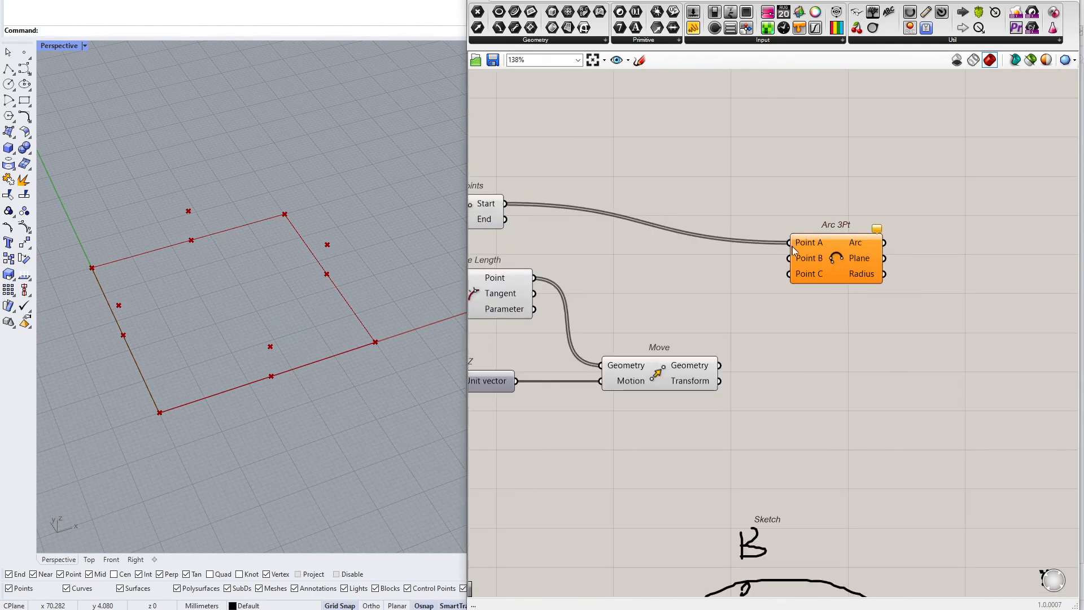
pyautogui.moveTo(772, 278); pyautogui.dragTo(723, 360)
pyautogui.moveTo(824, 266); pyautogui.dragTo(503, 220)
pyautogui.moveTo(396, 288); pyautogui.dragTo(232, 353, button='right')
pyautogui.scroll(-4, 633, 340)
pyautogui.moveTo(655, 364); pyautogui.dragTo(803, 341, button='right')
pyautogui.scroll(2, 528, 340)
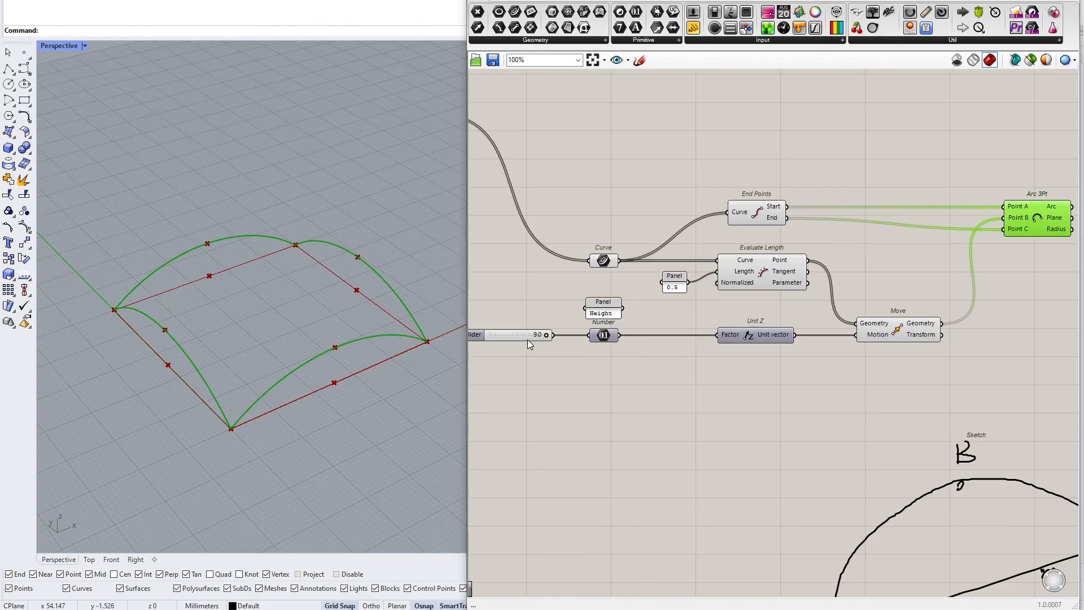
# Reduce the height Number Slider's value, reviewing its settings dialog along the way
pyautogui.moveTo(544, 333)
pyautogui.mouseDown()
pyautogui.moveTo(479, 336)
pyautogui.moveTo(548, 336)
pyautogui.mouseUp()
pyautogui.rightClick(503, 338)
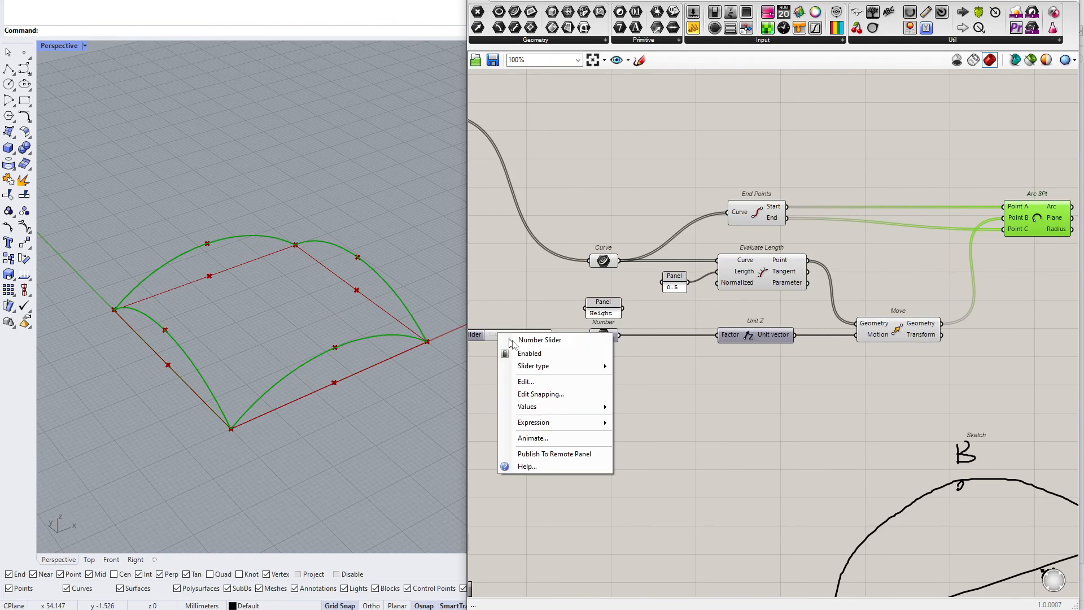
pyautogui.click(567, 382)
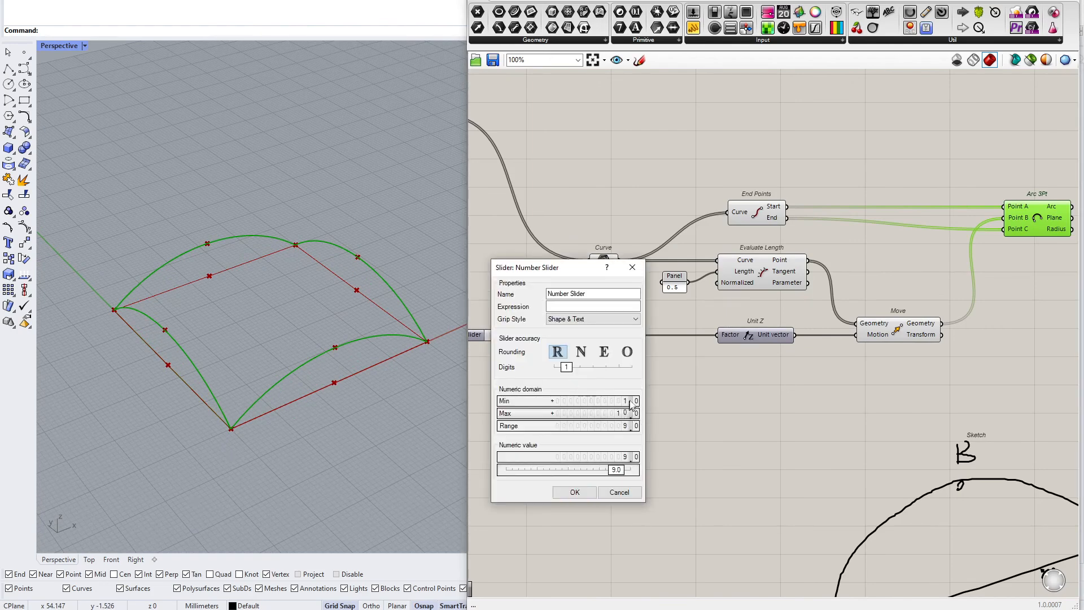
pyautogui.click(574, 492)
pyautogui.moveTo(528, 335)
pyautogui.mouseDown()
pyautogui.moveTo(547, 334)
pyautogui.moveTo(508, 334)
pyautogui.moveTo(552, 334)
pyautogui.moveTo(500, 334)
pyautogui.moveTo(537, 332)
pyautogui.moveTo(522, 334)
pyautogui.mouseUp()
pyautogui.moveTo(418, 355); pyautogui.dragTo(378, 337, button='right')
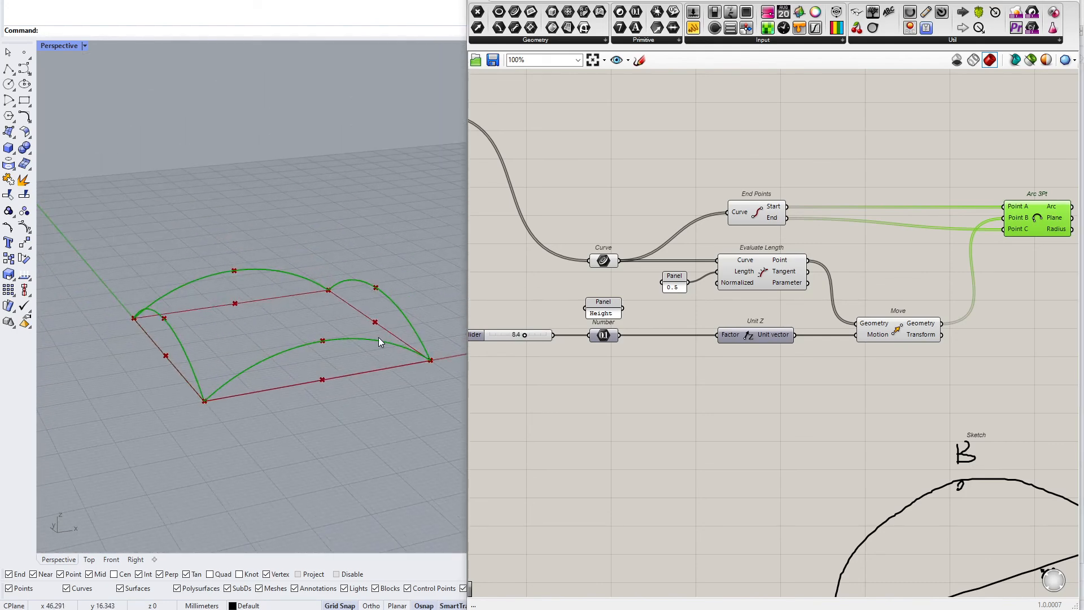
pyautogui.moveTo(524, 334)
pyautogui.mouseDown()
pyautogui.moveTo(500, 335)
pyautogui.moveTo(555, 334)
pyautogui.moveTo(497, 333)
pyautogui.moveTo(541, 337)
pyautogui.moveTo(518, 335)
pyautogui.mouseUp()
# Delete the sketched A-B-C diagram from the canvas
pyautogui.scroll(-5, 706, 381)
pyautogui.moveTo(864, 406); pyautogui.dragTo(757, 401, button='right')
pyautogui.moveTo(794, 397); pyautogui.dragTo(704, 496)
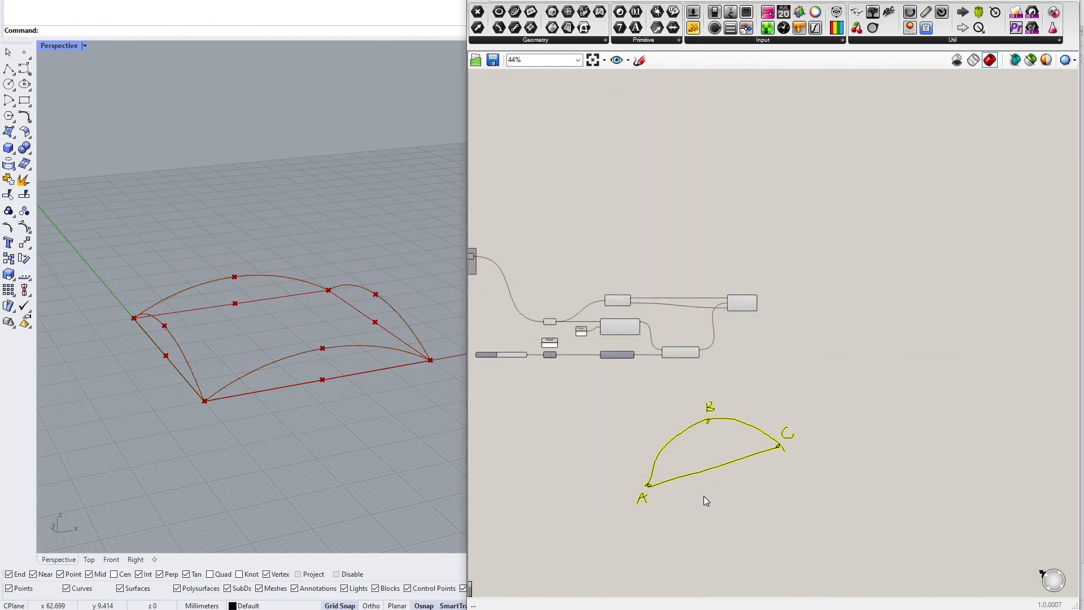
pyautogui.press('Delete')
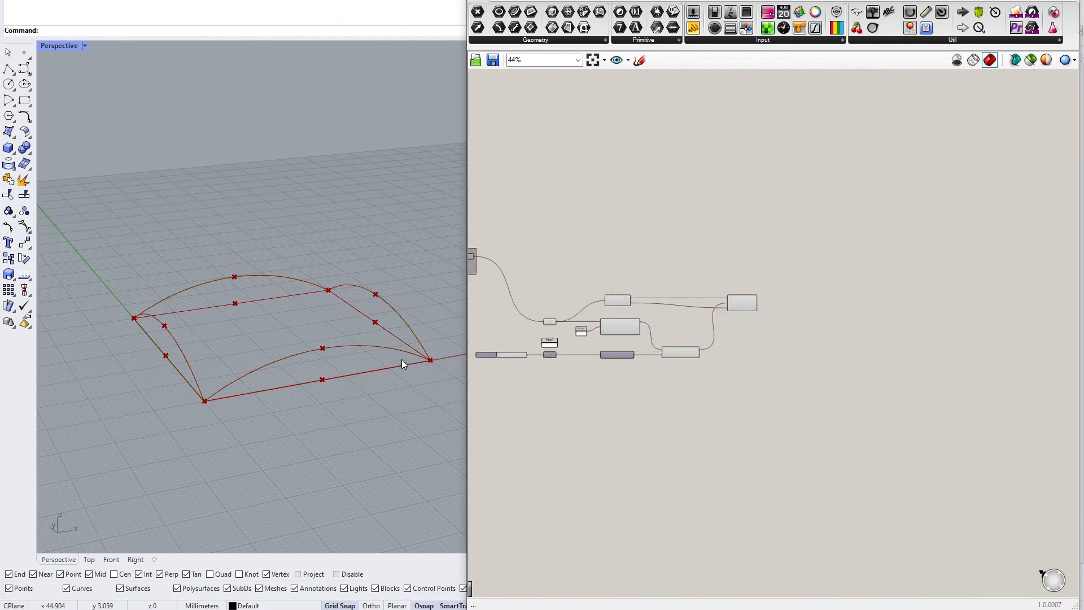
# Rearrange the End Points, Evaluate Length, Move and Arc 3Pt components on the canvas
pyautogui.scroll(5, 769, 328)
pyautogui.click(703, 244)
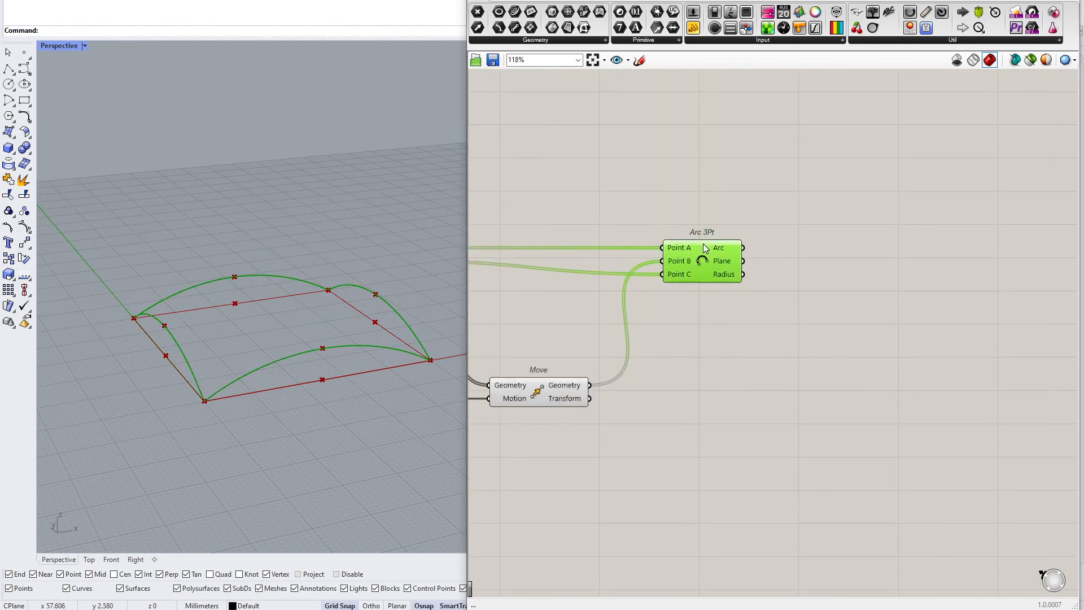
pyautogui.click(515, 11)
pyautogui.scroll(3, 741, 270)
pyautogui.click(838, 239)
pyautogui.moveTo(755, 236); pyautogui.dragTo(838, 237)
pyautogui.scroll(-5, 791, 253)
pyautogui.moveTo(792, 193); pyautogui.dragTo(492, 340)
pyautogui.middleClick(526, 310)
pyautogui.click(552, 286)
pyautogui.click(645, 351)
pyautogui.moveTo(723, 329); pyautogui.dragTo(786, 341, button='right')
pyautogui.scroll(3, 804, 329)
pyautogui.moveTo(798, 235); pyautogui.dragTo(823, 314, button='right')
pyautogui.moveTo(565, 232); pyautogui.dragTo(761, 277, button='right')
pyautogui.click(582, 320)
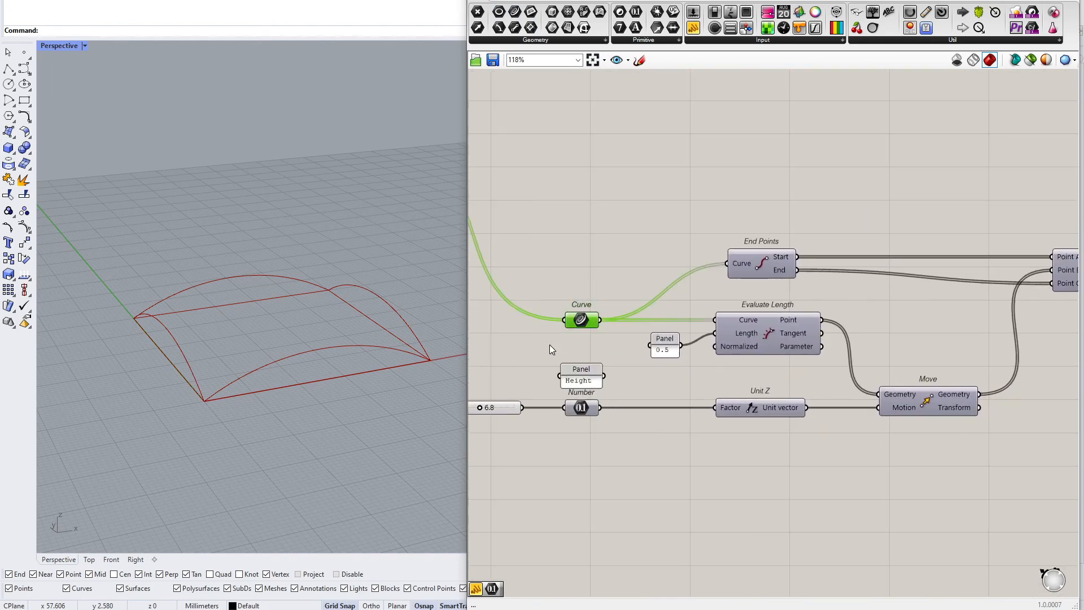
# Add a label panel reading "Segments" above the Curve parameter
pyautogui.moveTo(551, 344); pyautogui.dragTo(603, 347, button='right')
pyautogui.doubleClick(631, 299)
pyautogui.write('//Segments')
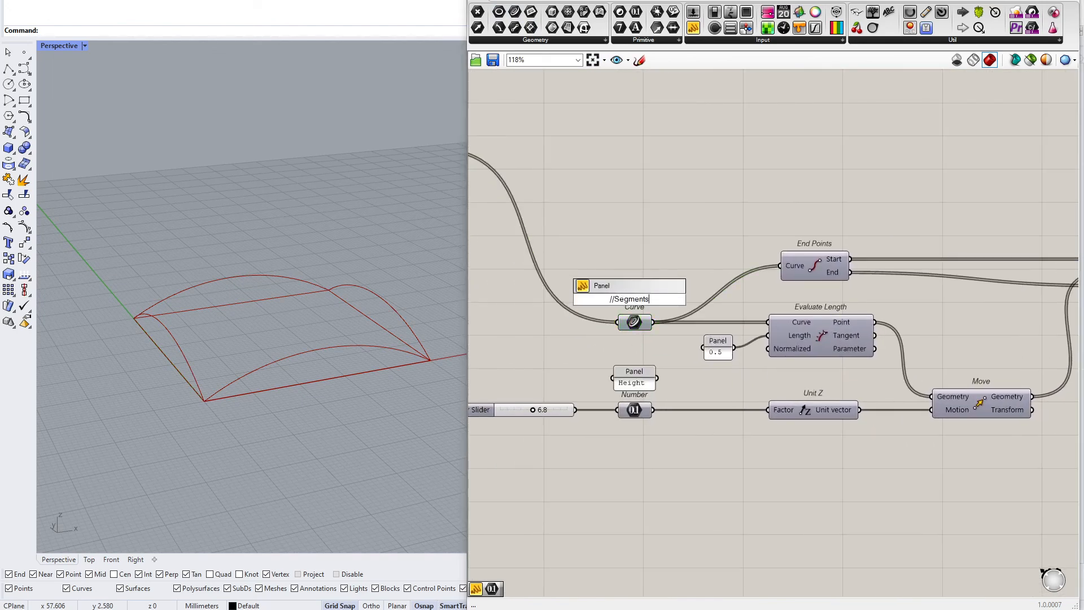
pyautogui.press('Return')
pyautogui.moveTo(626, 307); pyautogui.dragTo(626, 299)
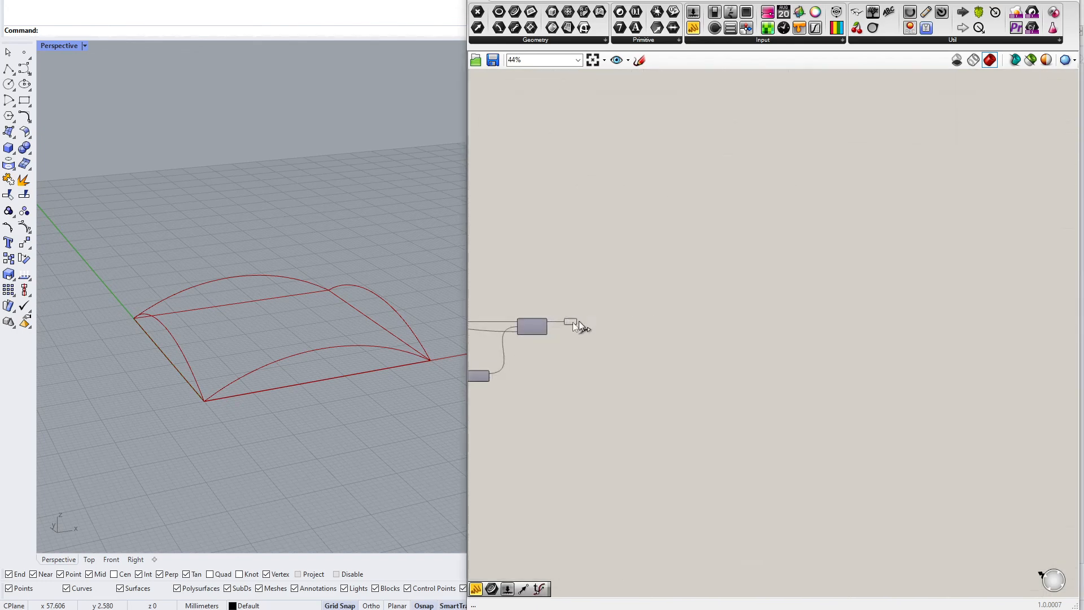
# Add a label panel reading "Arcs" above the output Curve parameter
pyautogui.doubleClick(610, 272)
pyautogui.write('//Arcs')
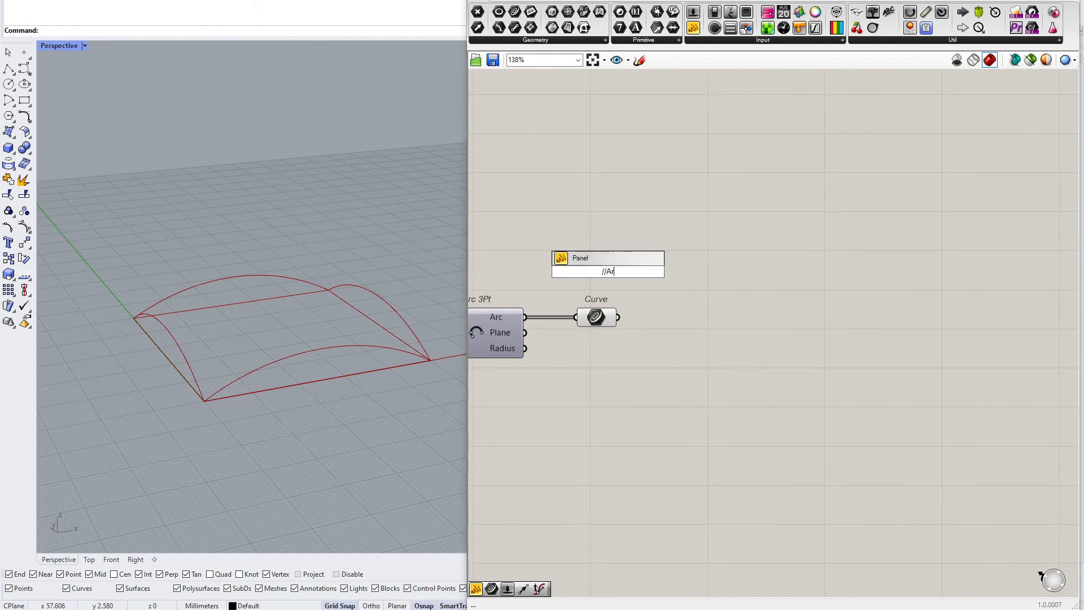
pyautogui.press('Return')
pyautogui.moveTo(617, 274); pyautogui.dragTo(634, 282)
# Group all components of the arc definition together
pyautogui.moveTo(598, 317); pyautogui.dragTo(625, 318)
pyautogui.moveTo(622, 328); pyautogui.dragTo(842, 324, button='right')
pyautogui.scroll(-5, 843, 319)
pyautogui.moveTo(870, 274); pyautogui.dragTo(927, 270, button='right')
pyautogui.moveTo(929, 264); pyautogui.dragTo(552, 453)
pyautogui.middleClick(558, 450)
pyautogui.click(558, 419)
pyautogui.click(672, 450)
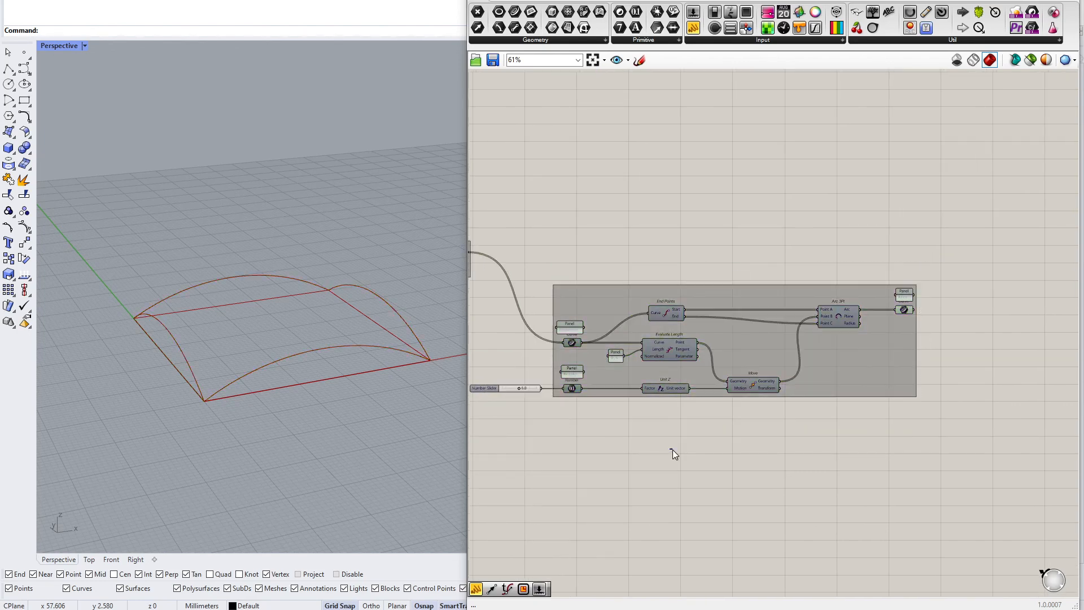
pyautogui.moveTo(607, 432); pyautogui.dragTo(698, 423, button='right')
pyautogui.moveTo(645, 249); pyautogui.dragTo(1056, 424)
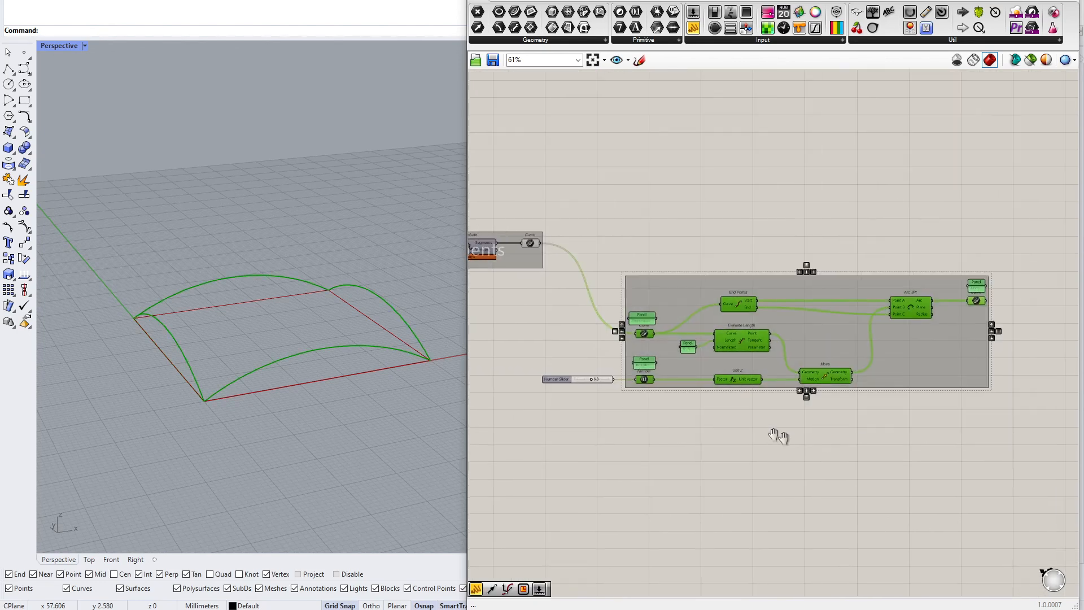
pyautogui.click(690, 452)
pyautogui.scroll(4, 678, 438)
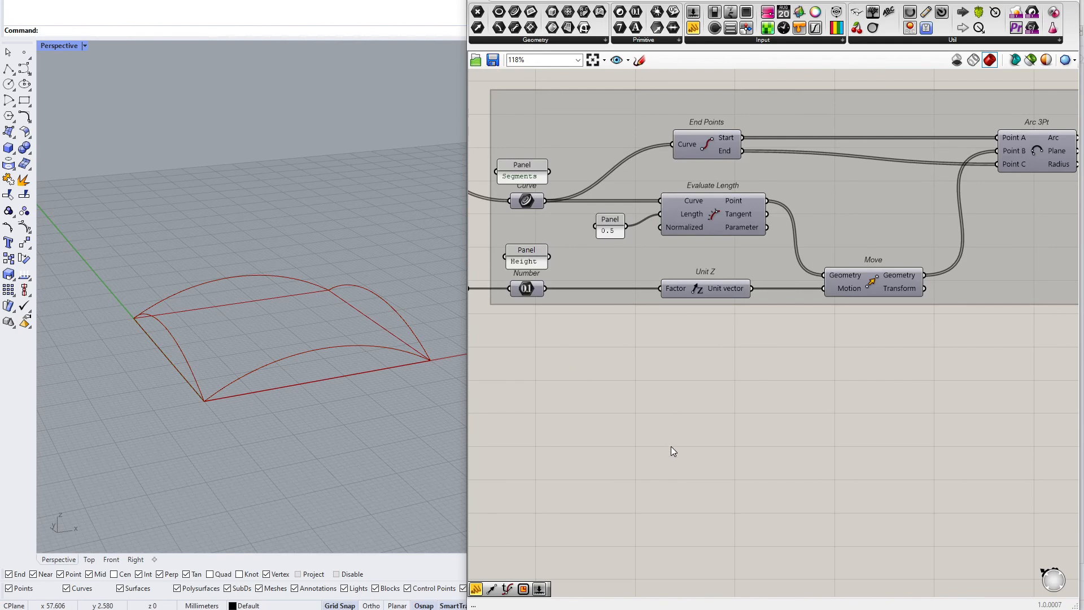
# Add a note panel reading "Ctrl+Space bar" below the group
pyautogui.doubleClick(673, 446)
pyautogui.write('//C')
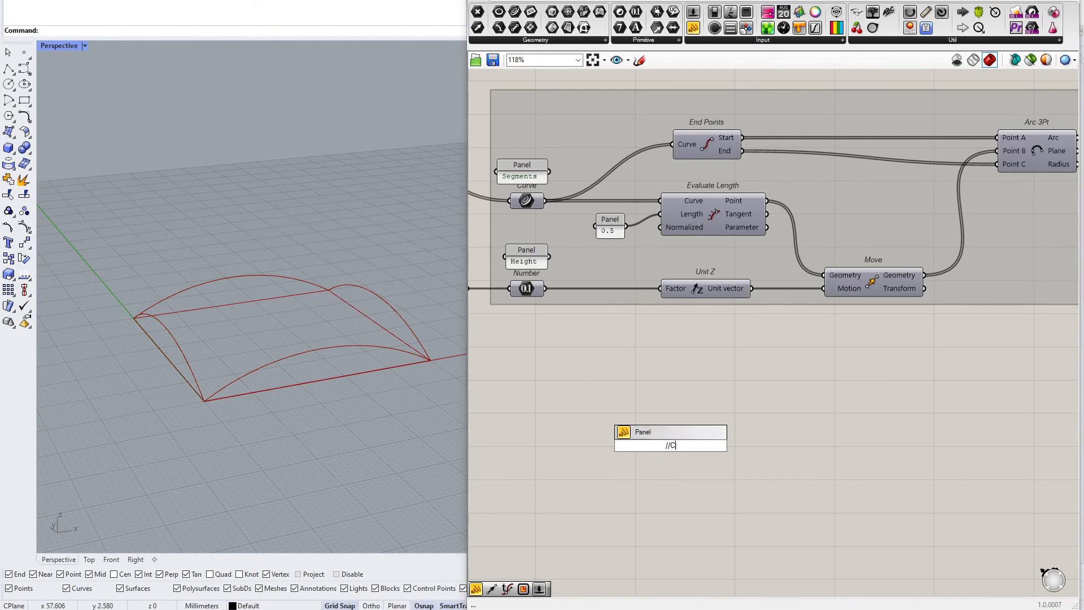
pyautogui.write('trl+Space bar')
pyautogui.press('Return')
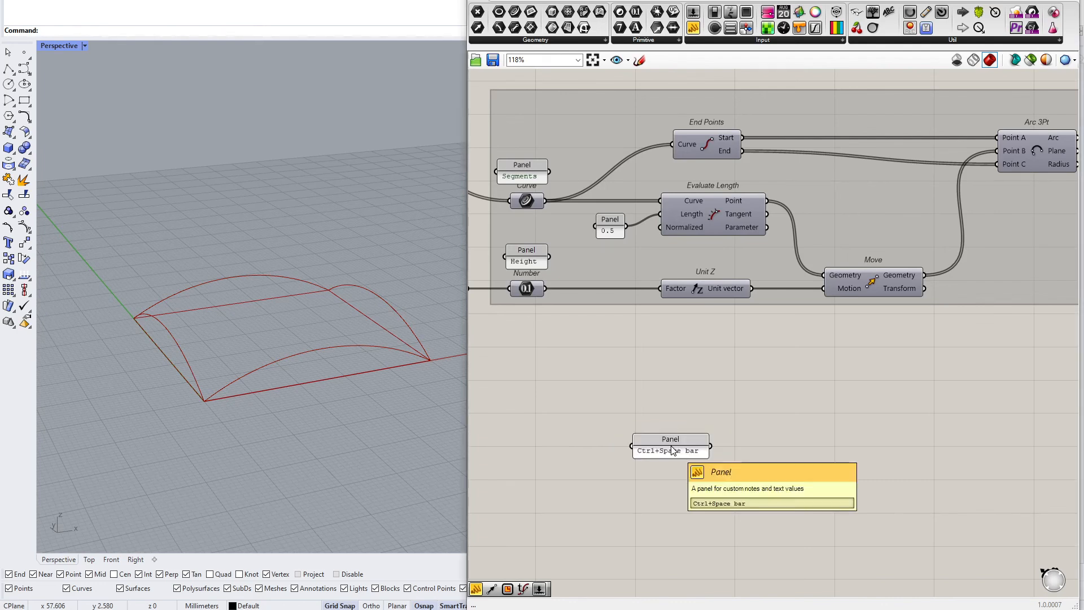
# Window-select the components and open the radial menu to show its Group command
pyautogui.moveTo(710, 460); pyautogui.dragTo(826, 436)
pyautogui.moveTo(788, 363); pyautogui.dragTo(708, 412, button='right')
pyautogui.scroll(-1, 672, 406)
pyautogui.click(637, 401)
pyautogui.scroll(-3, 768, 397)
pyautogui.moveTo(572, 222); pyautogui.dragTo(989, 481)
pyautogui.press('space')
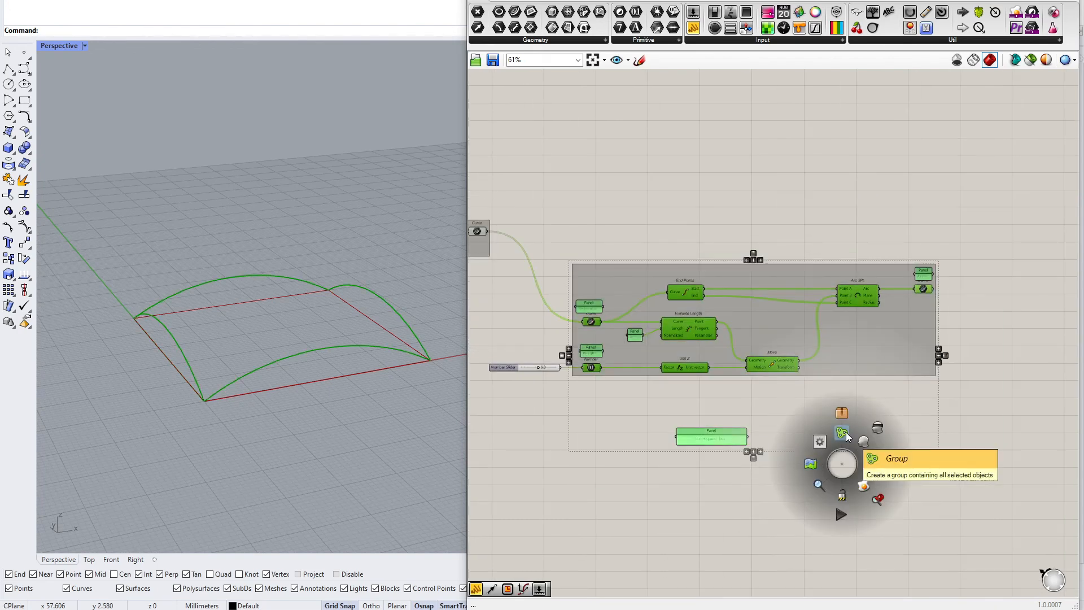
pyautogui.scroll(5, 723, 435)
pyautogui.click(700, 496)
# Add a second line "Ctrl+G" to the note panel
pyautogui.doubleClick(709, 432)
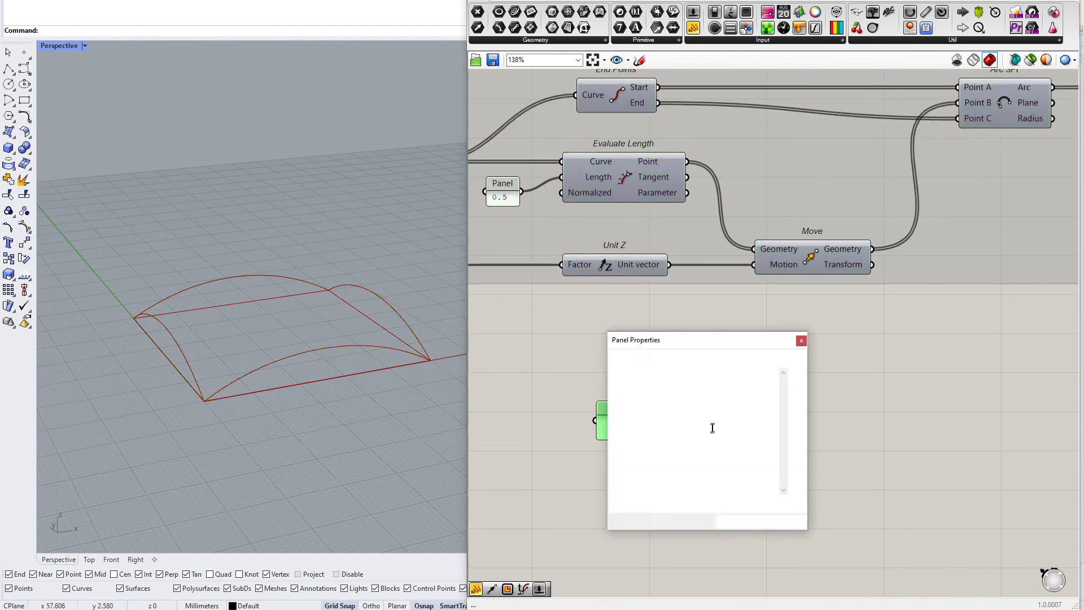
pyautogui.write('Ctrl ')
pyautogui.write('G')
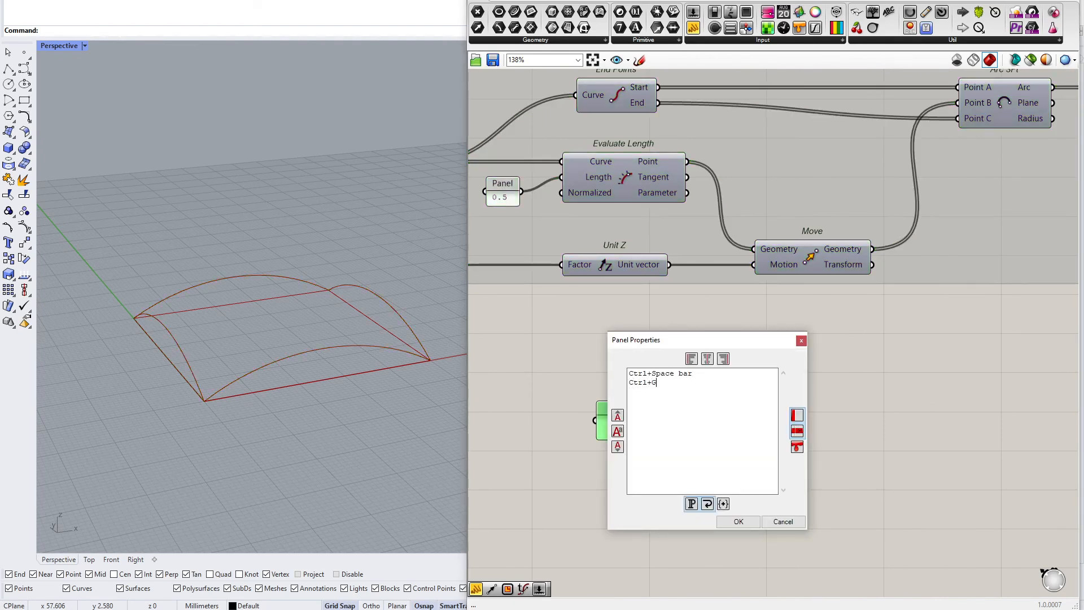
pyautogui.click(740, 522)
pyautogui.scroll(-3, 751, 455)
pyautogui.moveTo(751, 454); pyautogui.dragTo(763, 473, button='right')
pyautogui.click(719, 411)
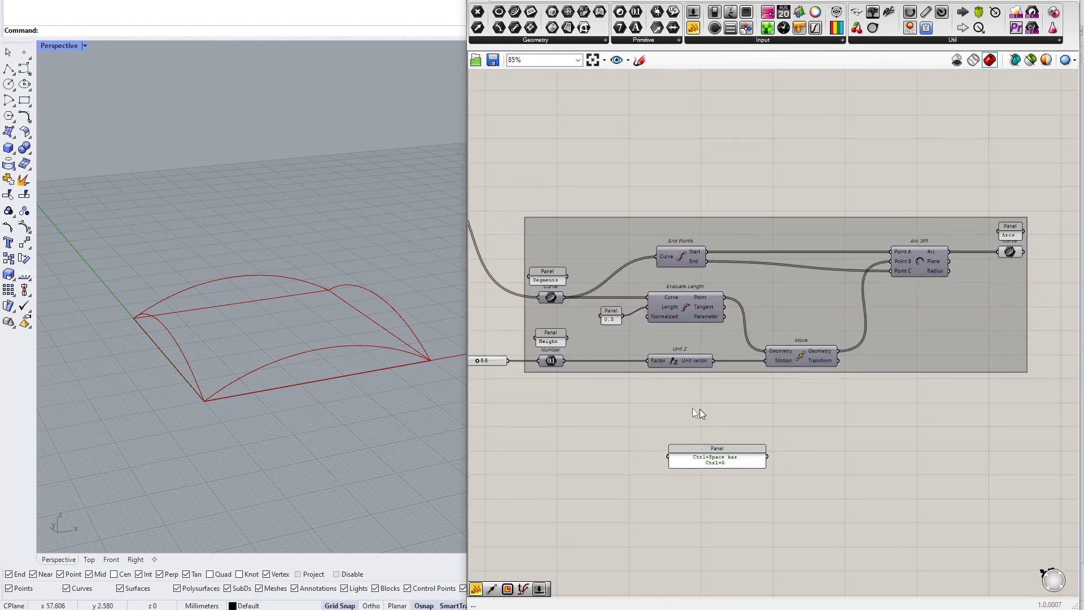
# Ungroup the arc definition's components and then regroup them all
pyautogui.moveTo(523, 191); pyautogui.dragTo(1035, 381)
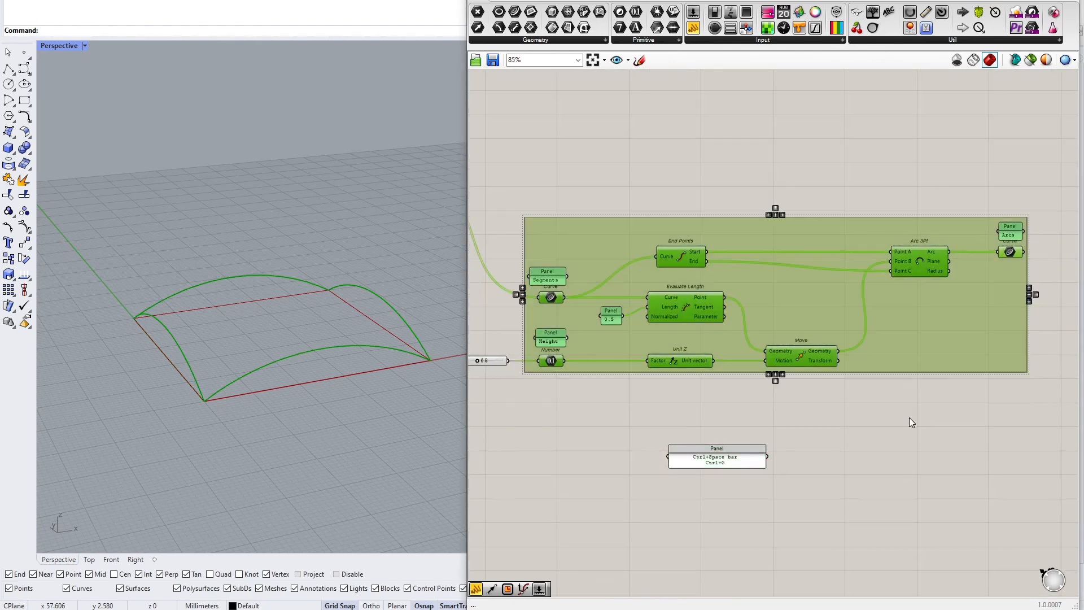
pyautogui.hotkey('ctrl', 'shift', 'g')
pyautogui.moveTo(527, 174); pyautogui.dragTo(1049, 398)
pyautogui.hotkey('ctrl', 'g')
pyautogui.click(980, 443)
# Edit the note panel so it reads "Ctrl+G - groups" and add a line "Ctrl+Shift+G - ungroups"
pyautogui.scroll(4, 726, 482)
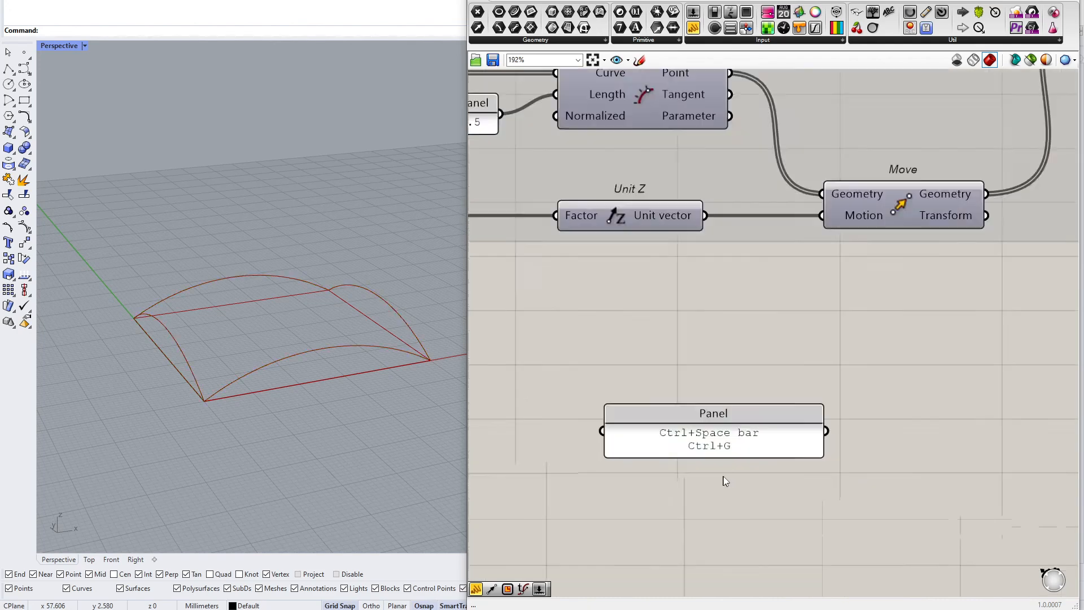
pyautogui.doubleClick(764, 429)
pyautogui.write('- groups')
pyautogui.press('BackSpace')
pyautogui.write('s')
pyautogui.press('Return')
pyautogui.write('Cr')
pyautogui.write('t')
pyautogui.press('BackSpace')
pyautogui.press('BackSpace')
pyautogui.write('trl')
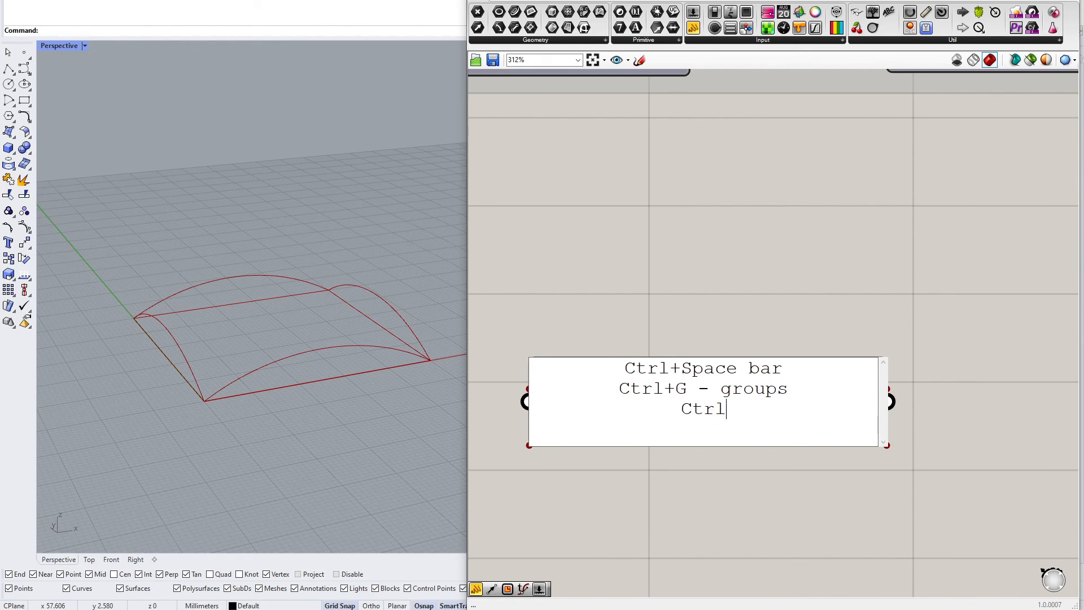
pyautogui.write('+Shift+G - u')
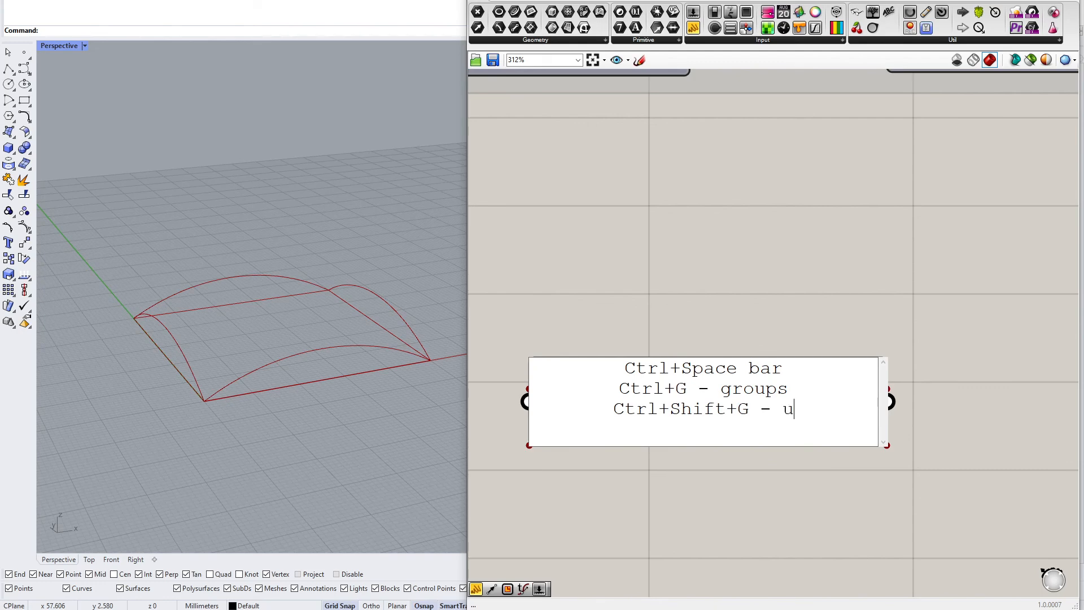
pyautogui.write('ngroups')
pyautogui.press('Return')
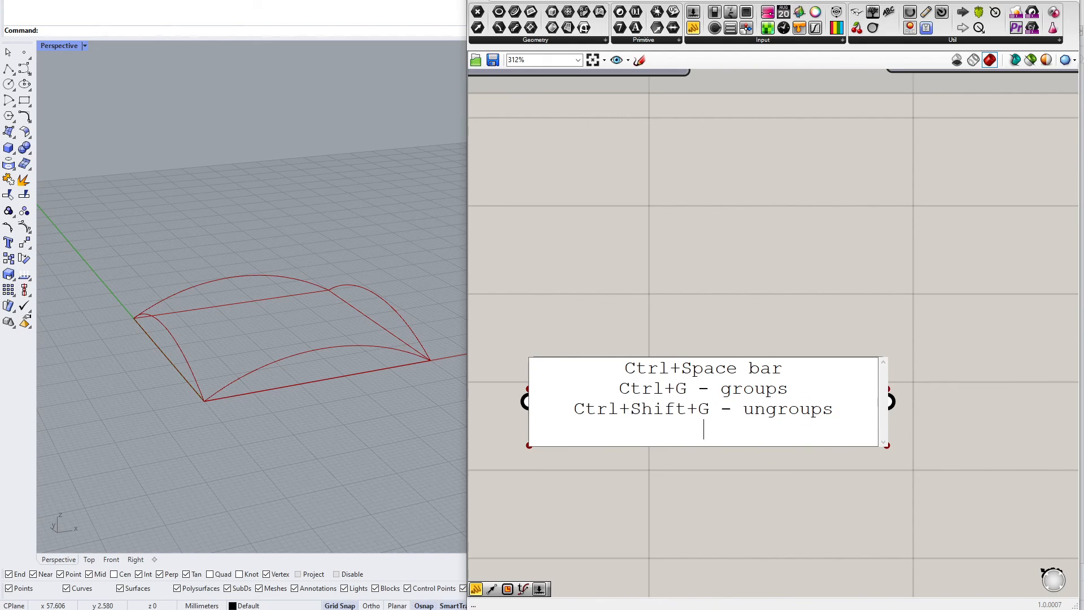
# Resize the note panel and move it to a new spot below the group
pyautogui.click(788, 409)
pyautogui.click(772, 344)
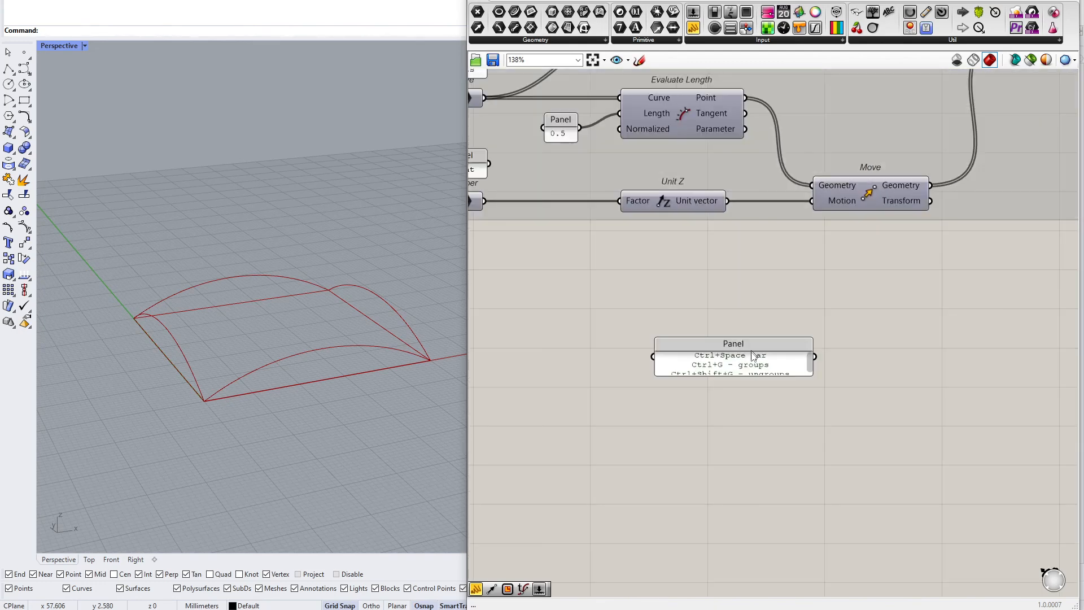
pyautogui.moveTo(760, 375); pyautogui.dragTo(863, 403)
pyautogui.moveTo(791, 390); pyautogui.dragTo(760, 422)
# Add a scribble reading "NO NESTED GROUPS" and increase its font size
pyautogui.doubleClick(680, 303)
pyautogui.write('scr')
pyautogui.press('Return')
pyautogui.doubleClick(684, 305)
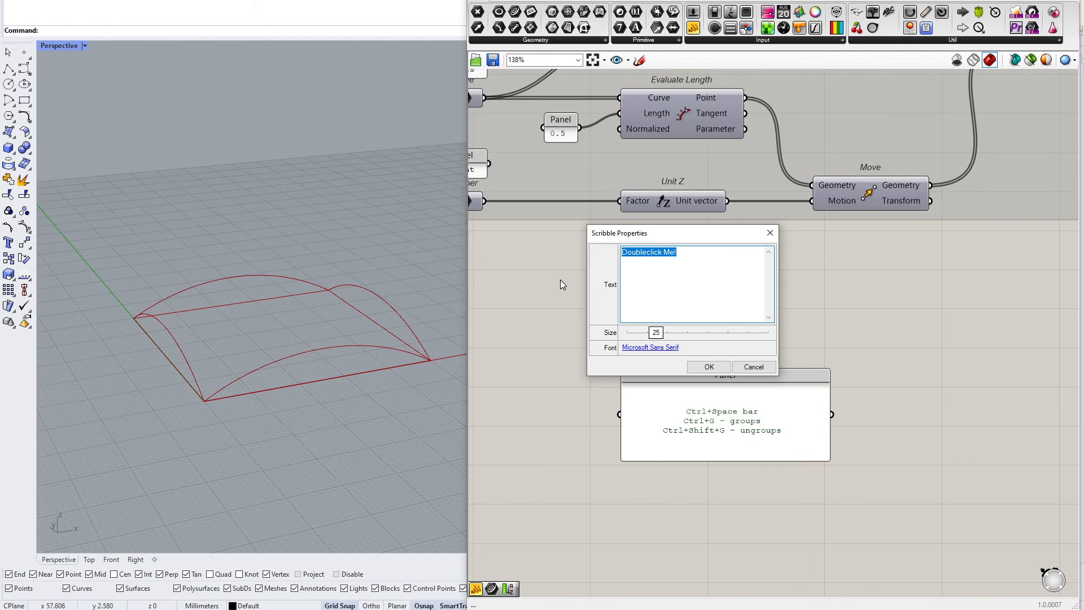
pyautogui.write('NO NESTED GROUPS')
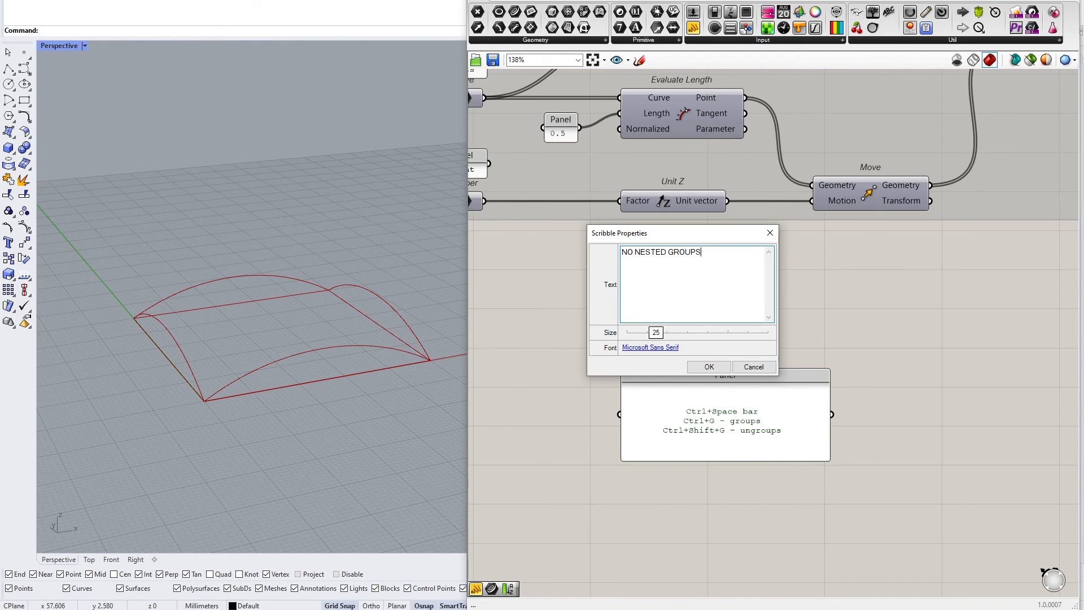
pyautogui.moveTo(656, 333); pyautogui.dragTo(696, 335)
pyautogui.click(709, 367)
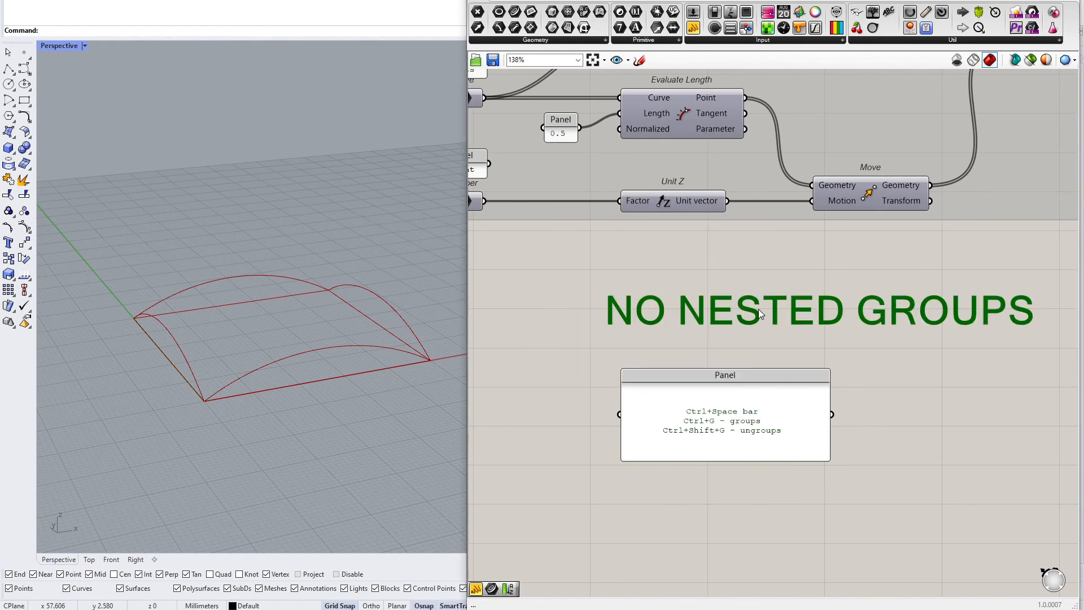
# Create nested groups of components inside the arc definition group
pyautogui.scroll(-5, 671, 285)
pyautogui.moveTo(558, 182); pyautogui.dragTo(774, 330)
pyautogui.hotkey('ctrl', 'space')
pyautogui.click(776, 297)
pyautogui.moveTo(707, 172); pyautogui.dragTo(943, 357)
pyautogui.middleClick(943, 356)
pyautogui.click(943, 304)
pyautogui.moveTo(660, 183); pyautogui.dragTo(789, 339)
pyautogui.middleClick(789, 339)
pyautogui.click(793, 309)
pyautogui.click(789, 354)
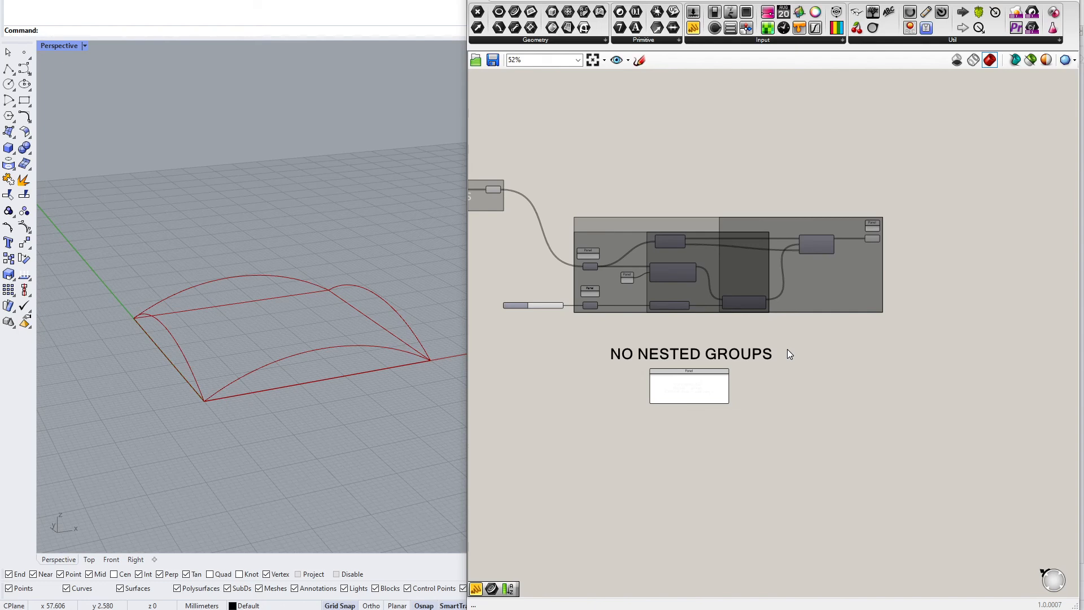
# Arrange the scribble above the note panel beneath the arc definition group
pyautogui.scroll(2, 679, 330)
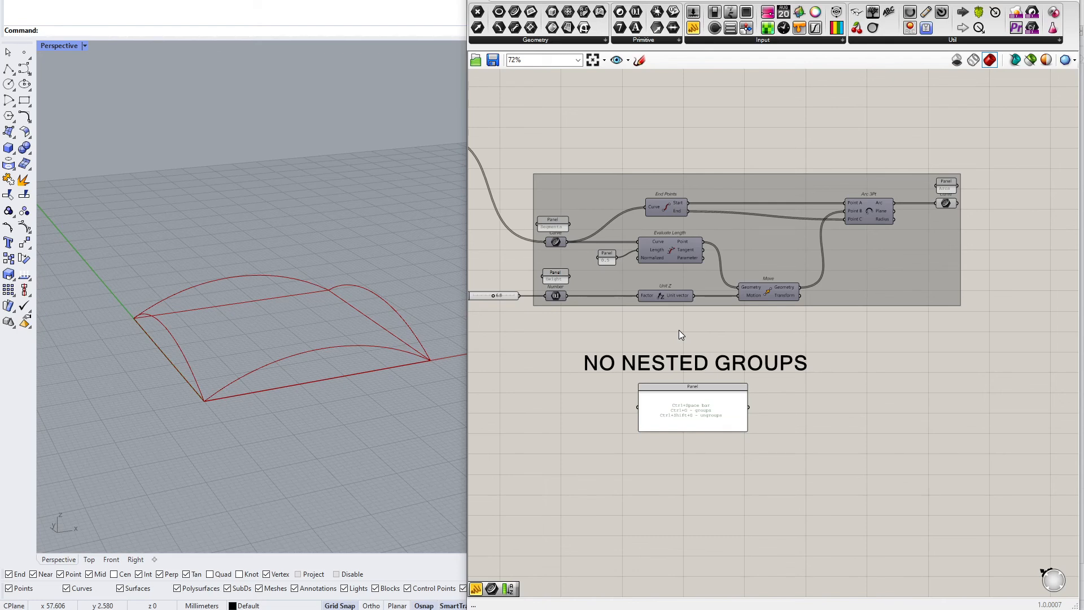
pyautogui.click(718, 368)
pyautogui.moveTo(824, 333); pyautogui.dragTo(610, 434)
pyautogui.moveTo(678, 416); pyautogui.dragTo(709, 408)
pyautogui.click(783, 446)
pyautogui.scroll(3, 765, 420)
pyautogui.click(705, 318)
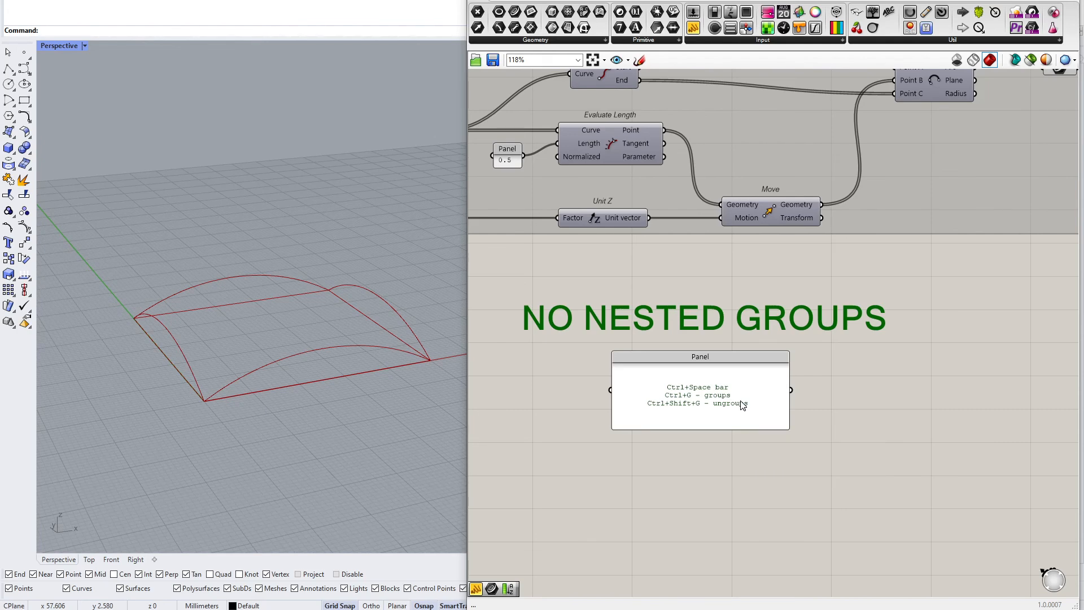
pyautogui.scroll(-3, 687, 319)
pyautogui.moveTo(759, 334); pyautogui.dragTo(768, 351, button='right')
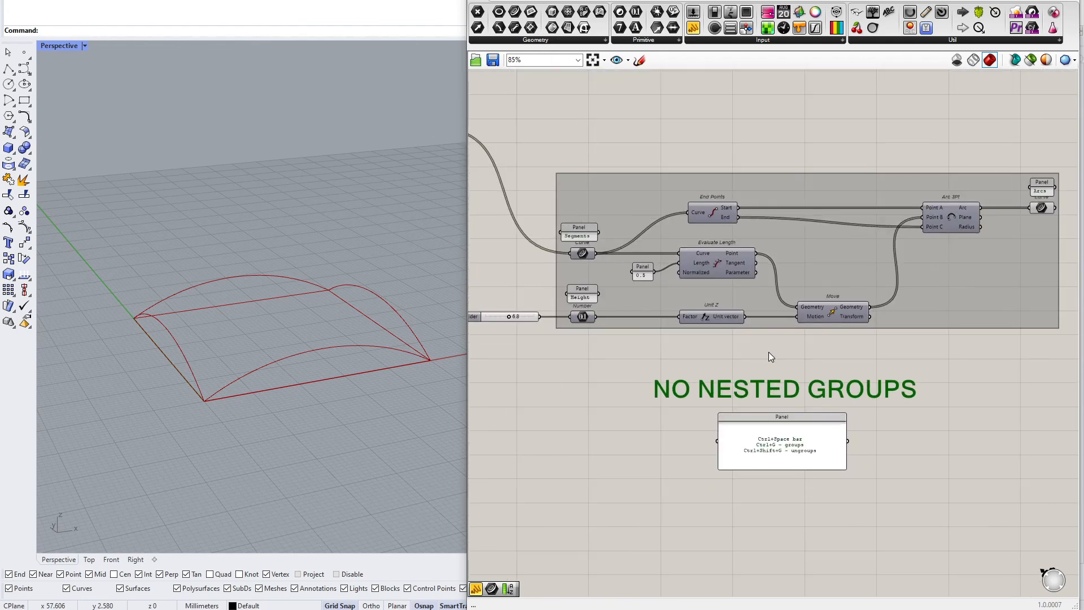
pyautogui.moveTo(769, 352); pyautogui.dragTo(780, 395, button='right')
pyautogui.moveTo(842, 395)
pyautogui.mouseDown()
pyautogui.moveTo(799, 436)
pyautogui.moveTo(745, 524)
pyautogui.mouseUp()
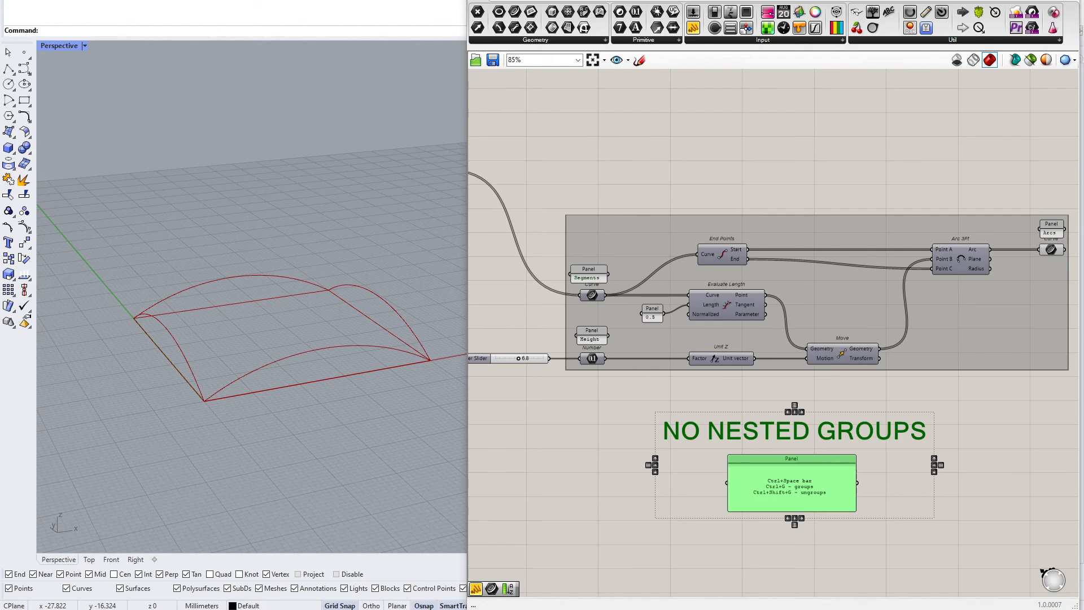
pyautogui.moveTo(858, 422); pyautogui.dragTo(683, 417, button='right')
pyautogui.click(715, 417)
# Add a Curve parameter outside the group and connect the arcs output to it
pyautogui.moveTo(812, 391)
pyautogui.mouseDown()
pyautogui.moveTo(731, 441)
pyautogui.moveTo(588, 485)
pyautogui.mouseUp()
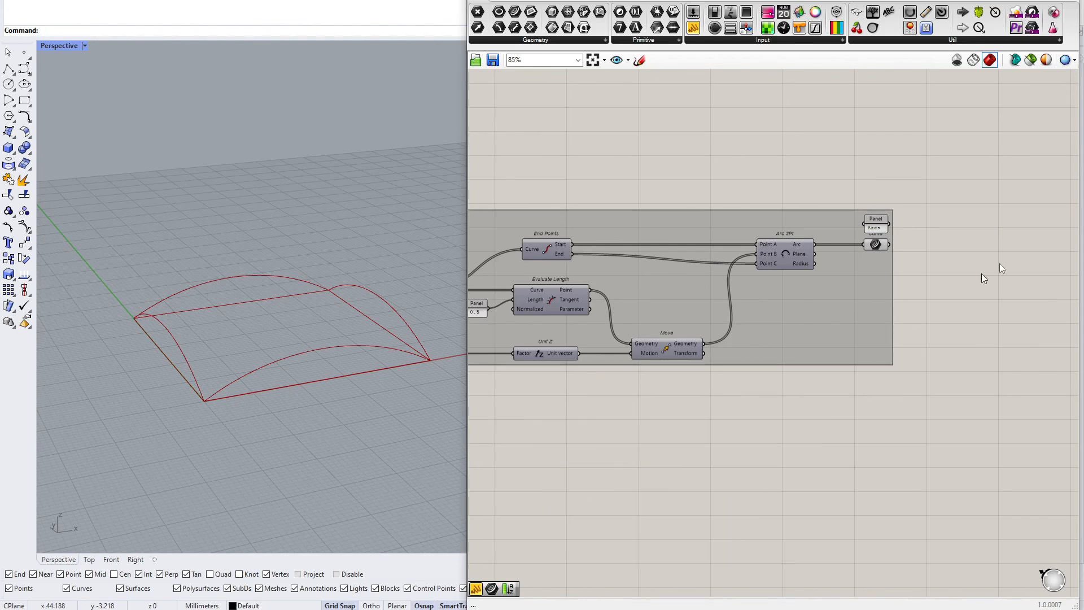
pyautogui.scroll(5, 1015, 241)
pyautogui.moveTo(797, 286); pyautogui.dragTo(767, 288, button='right')
pyautogui.scroll(1, 734, 289)
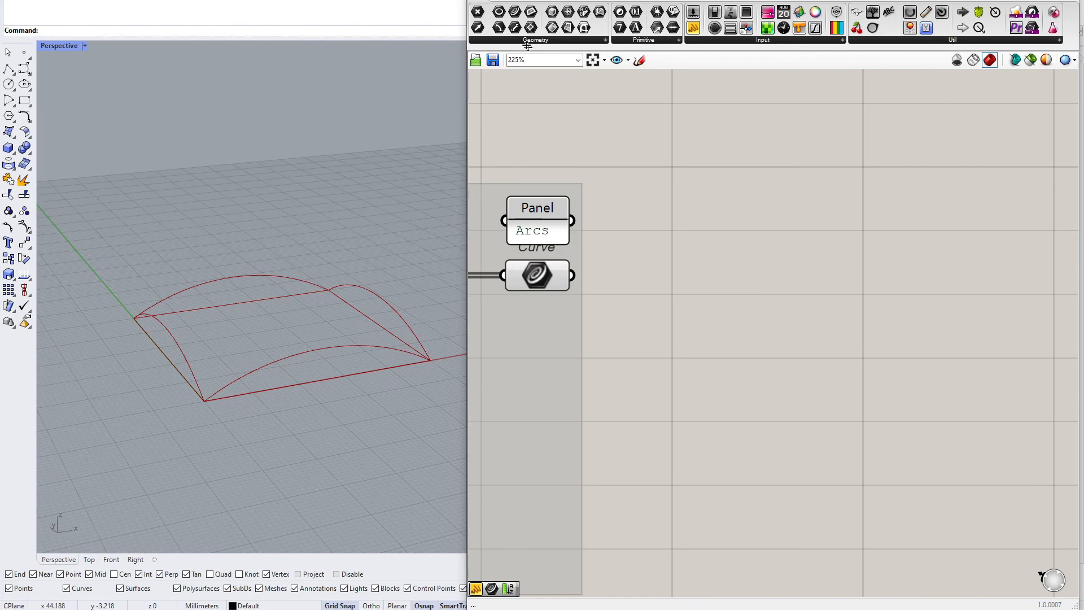
pyautogui.moveTo(514, 11); pyautogui.dragTo(863, 301)
pyautogui.moveTo(572, 275); pyautogui.dragTo(828, 300)
pyautogui.scroll(-5, 917, 324)
pyautogui.scroll(6, 907, 324)
pyautogui.moveTo(984, 327); pyautogui.dragTo(755, 336, button='right')
pyautogui.click(807, 362)
pyautogui.scroll(2, 813, 366)
pyautogui.moveTo(823, 369); pyautogui.dragTo(711, 339, button='right')
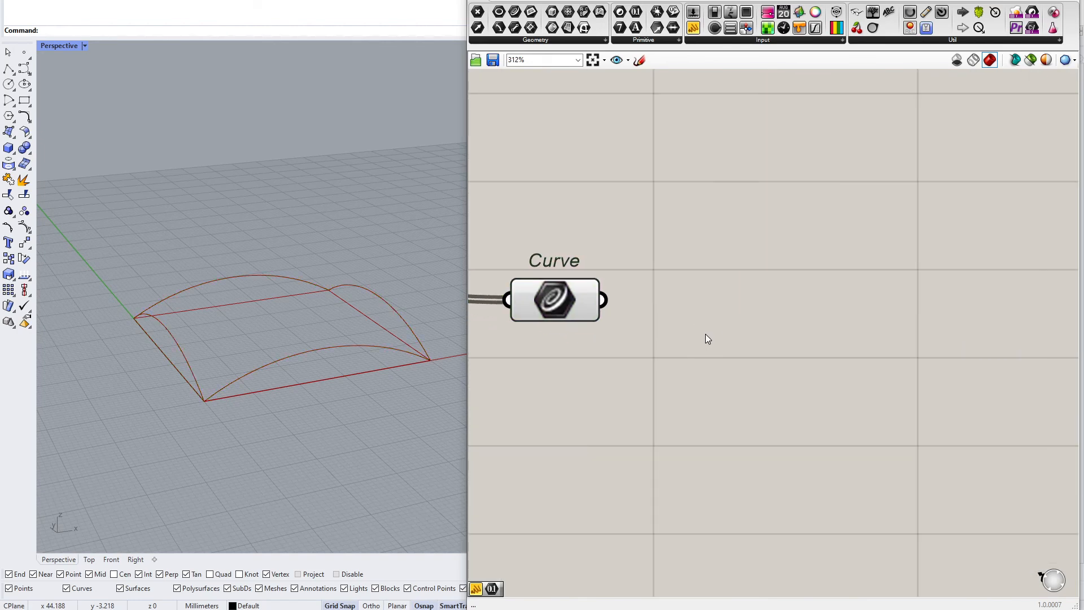
# Add a List Item component and connect the Curve parameter to its List input
pyautogui.doubleClick(769, 316)
pyautogui.write('list item')
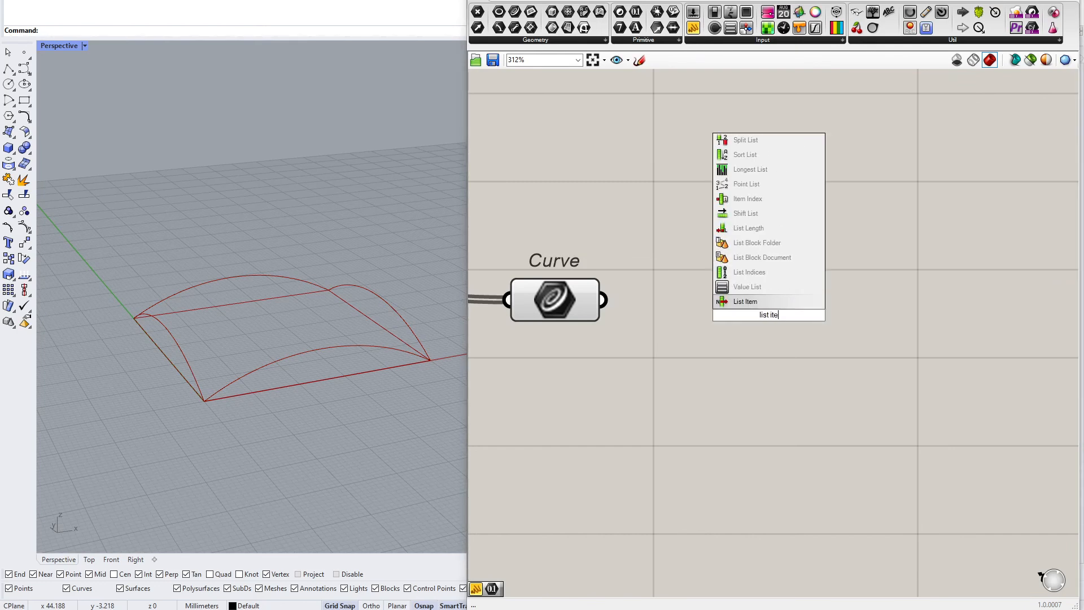
pyautogui.press('Return')
pyautogui.moveTo(775, 311); pyautogui.dragTo(785, 321)
pyautogui.moveTo(606, 300); pyautogui.dragTo(690, 293)
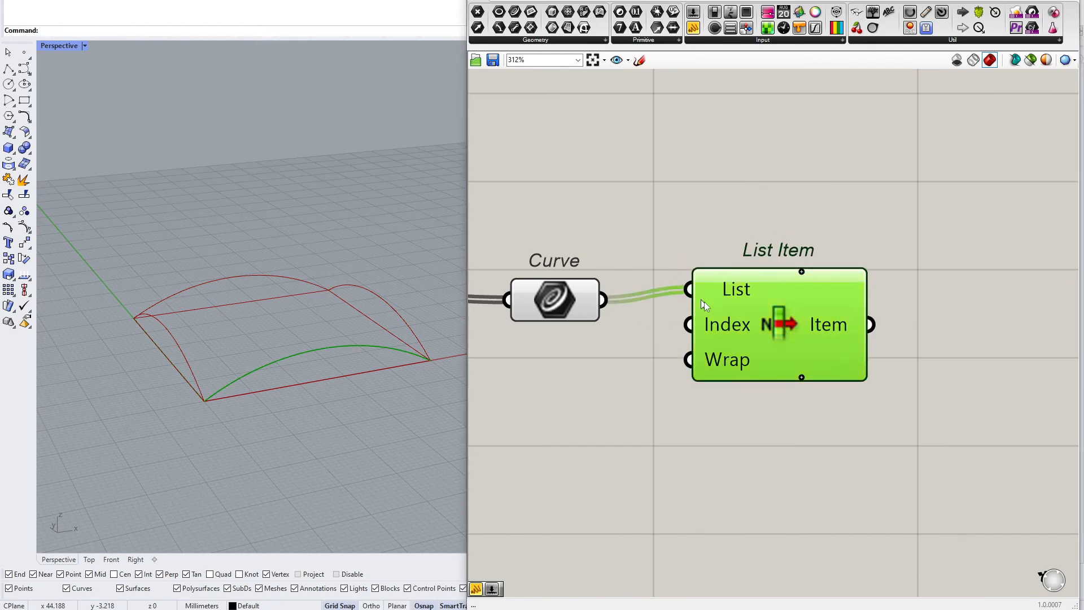
# Add an Edge Surface component to the right of List Item
pyautogui.moveTo(814, 319); pyautogui.dragTo(847, 329)
pyautogui.moveTo(847, 330); pyautogui.dragTo(714, 331, button='right')
pyautogui.scroll(-1, 714, 332)
pyautogui.moveTo(714, 332); pyautogui.dragTo(692, 332)
pyautogui.scroll(-1, 694, 336)
pyautogui.doubleClick(816, 326)
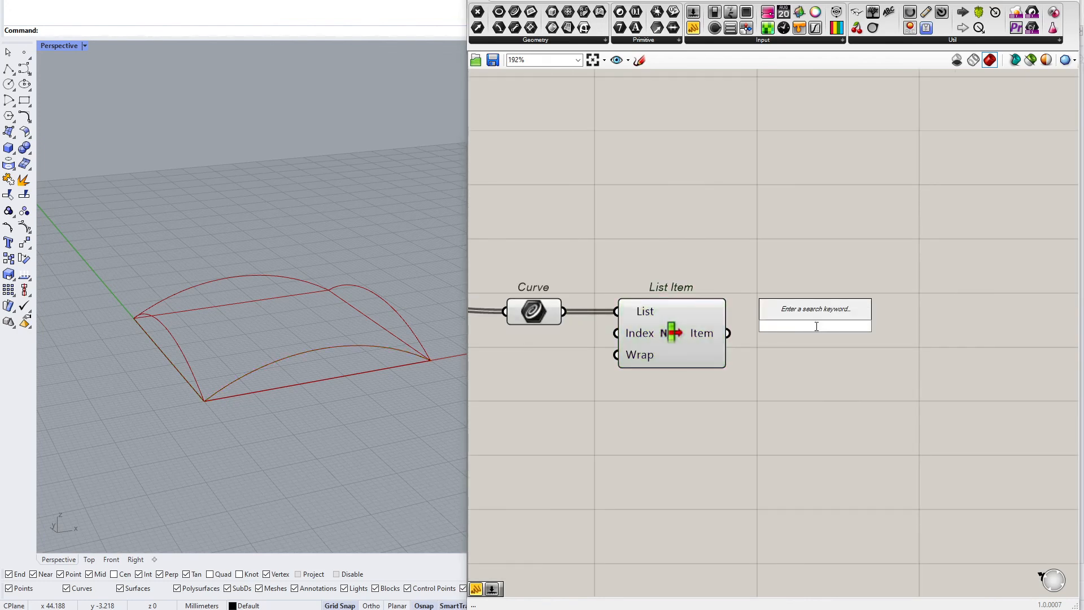
pyautogui.write('edgesrf')
pyautogui.press('Return')
pyautogui.moveTo(815, 327); pyautogui.dragTo(873, 339)
pyautogui.click(878, 271)
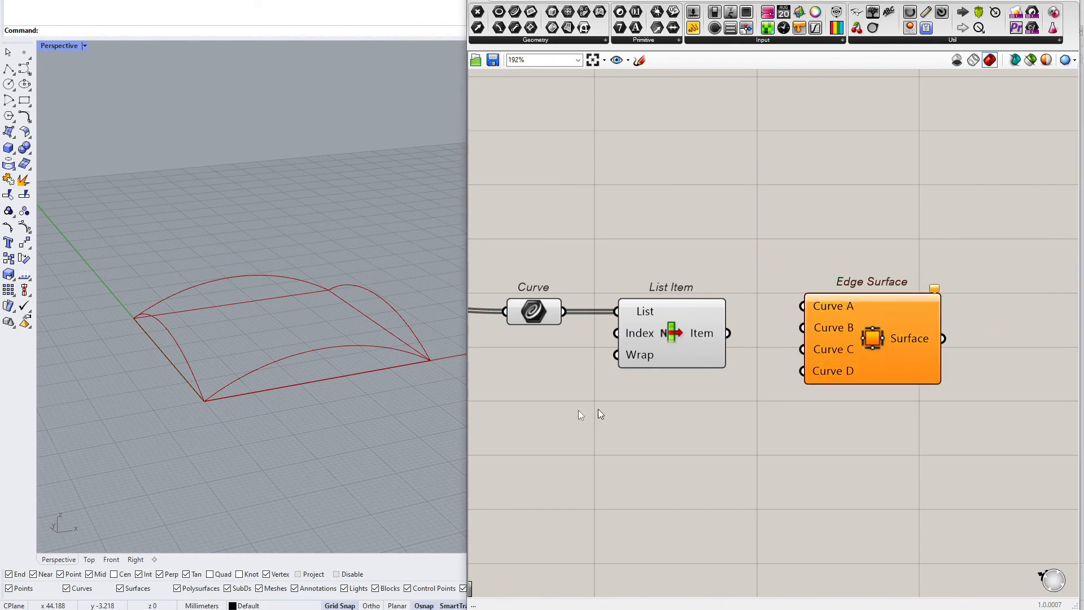
# Orbit the Rhino viewport and select the Curve parameter to preview the arcs
pyautogui.moveTo(316, 395); pyautogui.dragTo(298, 375, button='right')
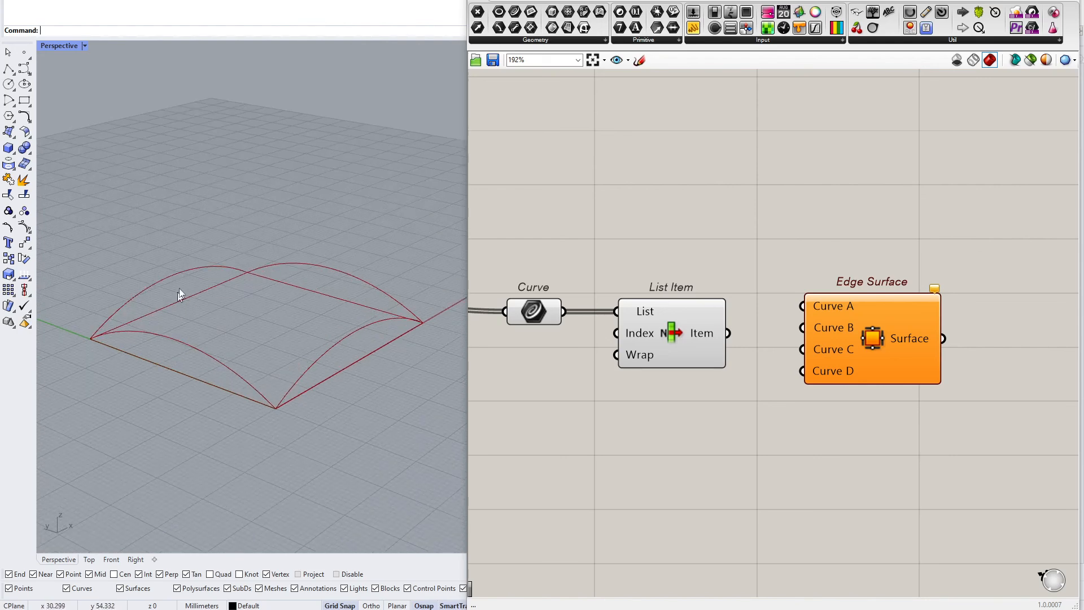
pyautogui.scroll(3, 835, 324)
pyautogui.click(858, 329)
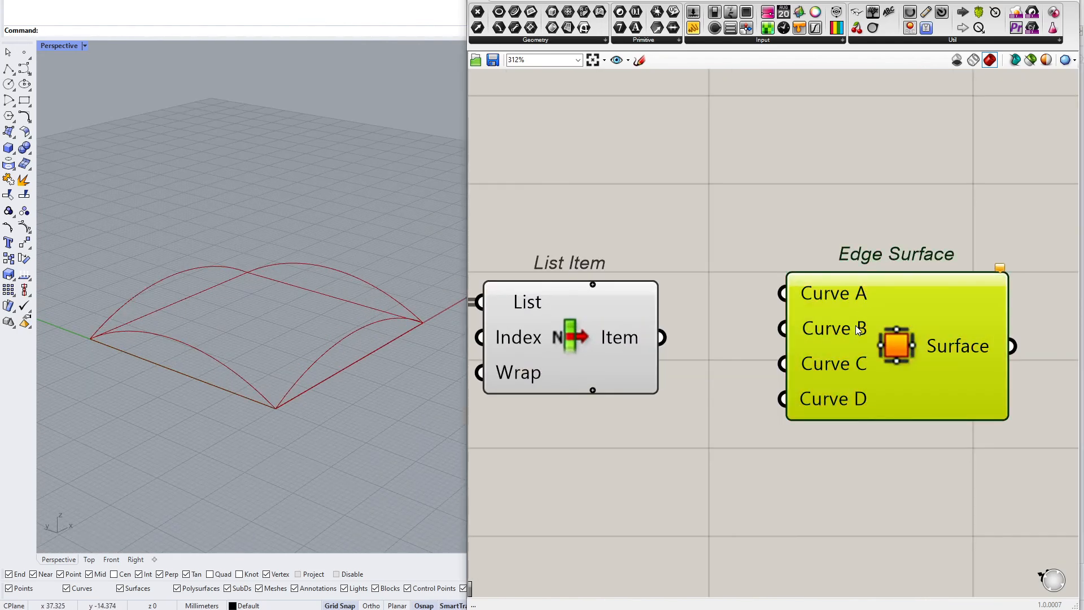
pyautogui.scroll(-2, 694, 430)
pyautogui.click(574, 339)
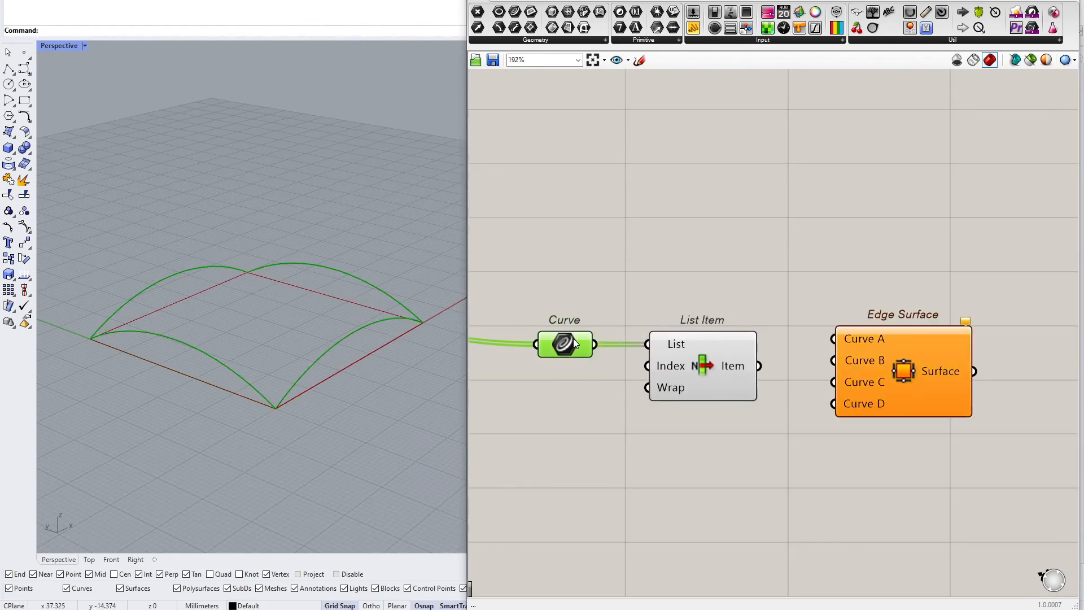
pyautogui.click(598, 302)
# Connect a panel to the Curve parameter to inspect the arc list, then delete the panel
pyautogui.moveTo(695, 27); pyautogui.dragTo(717, 169)
pyautogui.moveTo(595, 344); pyautogui.dragTo(632, 201)
pyautogui.moveTo(705, 255); pyautogui.dragTo(708, 288)
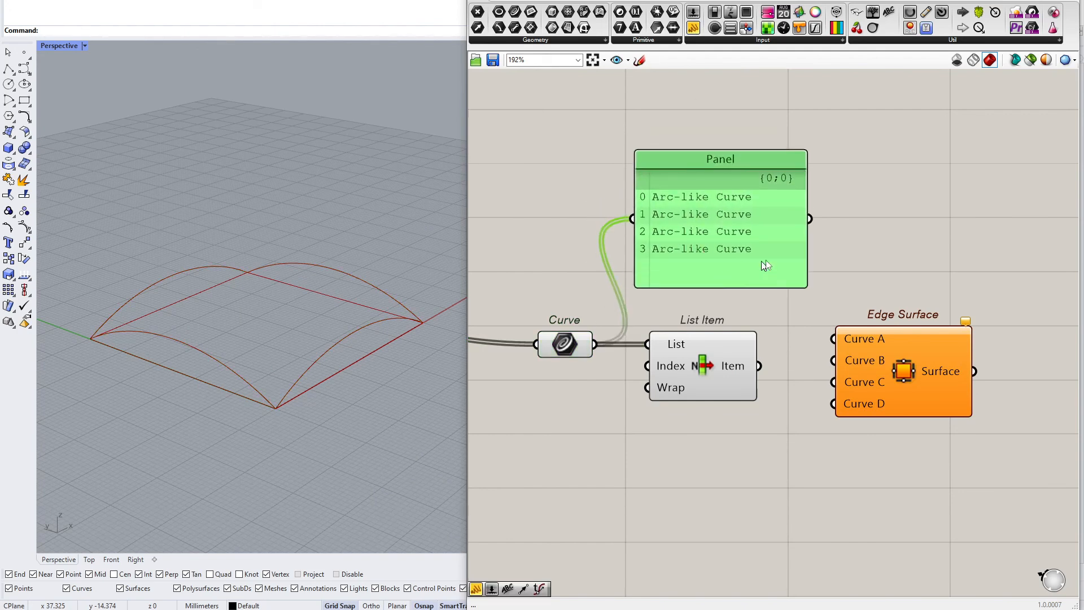
pyautogui.moveTo(809, 218); pyautogui.dragTo(876, 347)
pyautogui.moveTo(882, 350)
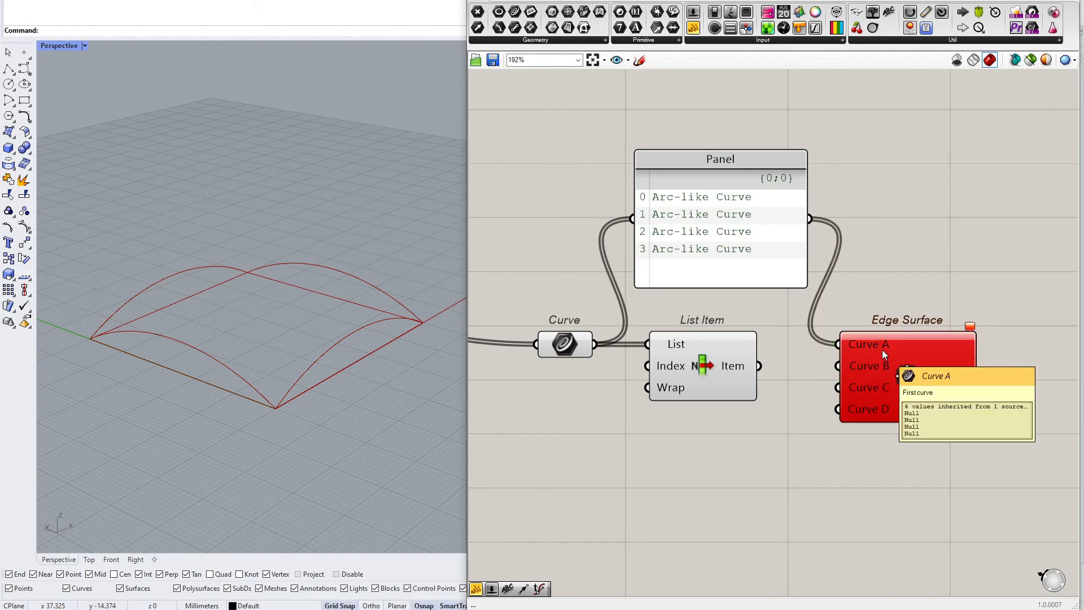
pyautogui.scroll(2, 708, 373)
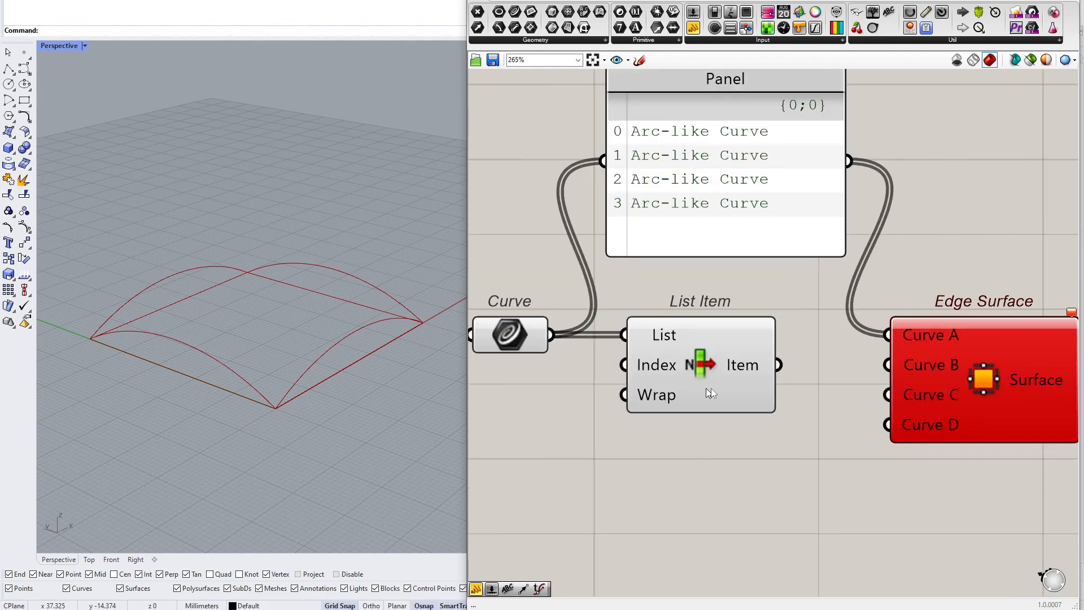
pyautogui.moveTo(678, 356); pyautogui.dragTo(694, 383, button='right')
pyautogui.click(757, 260)
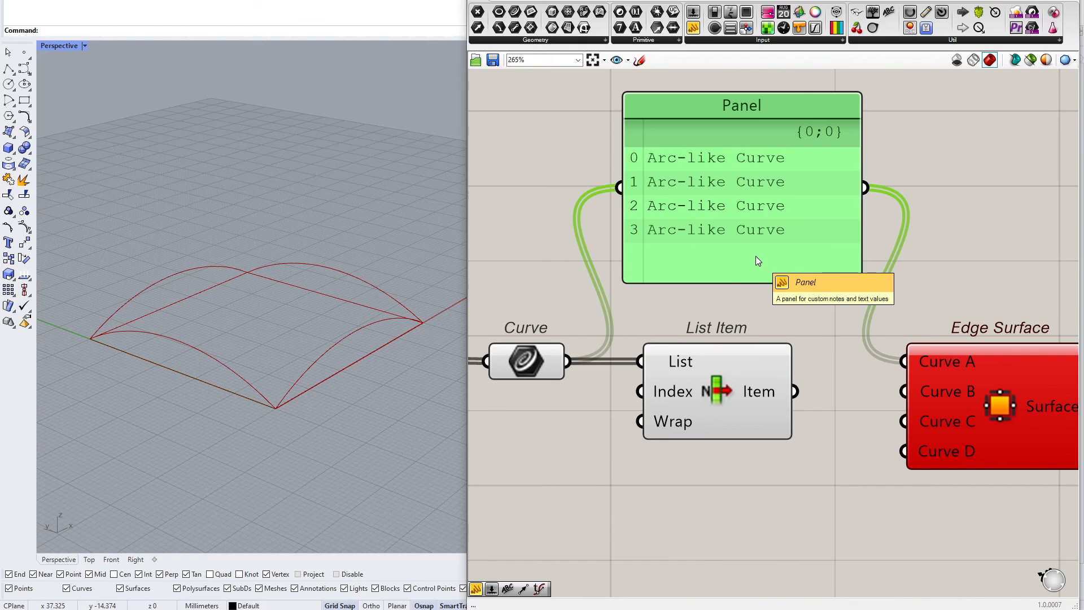
pyautogui.press('Delete')
# Zoom into List Item and add three extra item outputs, +1, +2 and +3
pyautogui.scroll(2, 720, 391)
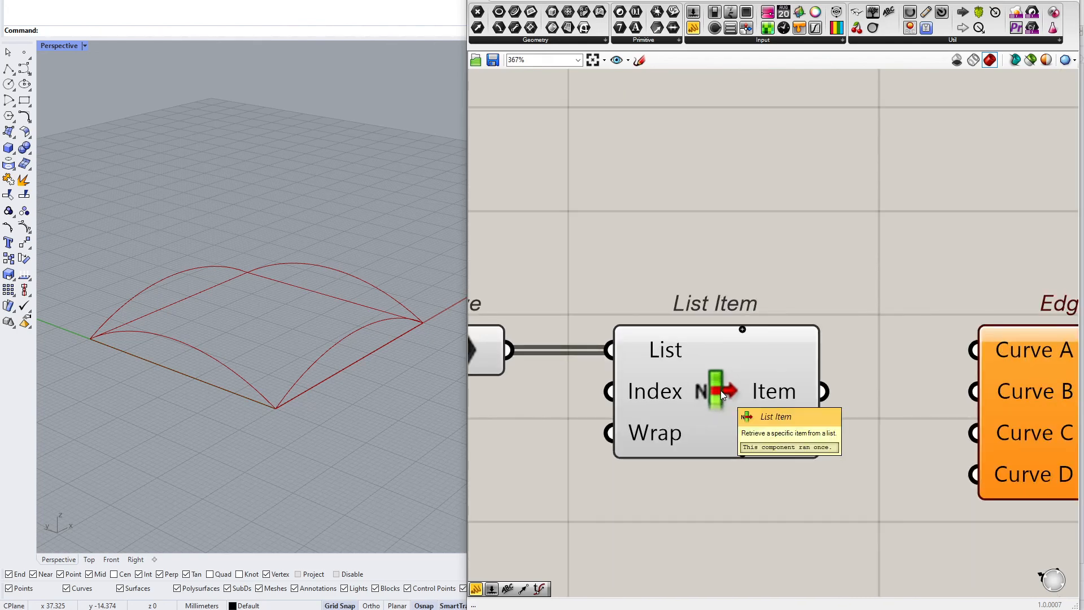
pyautogui.moveTo(825, 392); pyautogui.dragTo(826, 351)
pyautogui.scroll(-4, 817, 345)
pyautogui.scroll(4, 777, 378)
pyautogui.scroll(-1, 782, 375)
pyautogui.scroll(1, 782, 375)
pyautogui.scroll(-1, 781, 373)
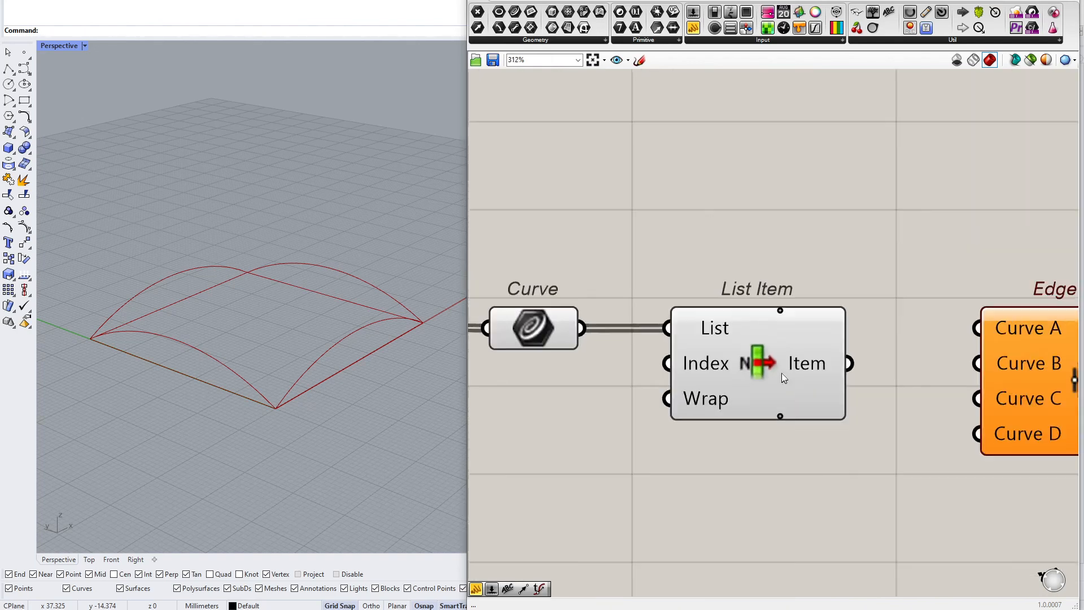
pyautogui.scroll(5, 781, 372)
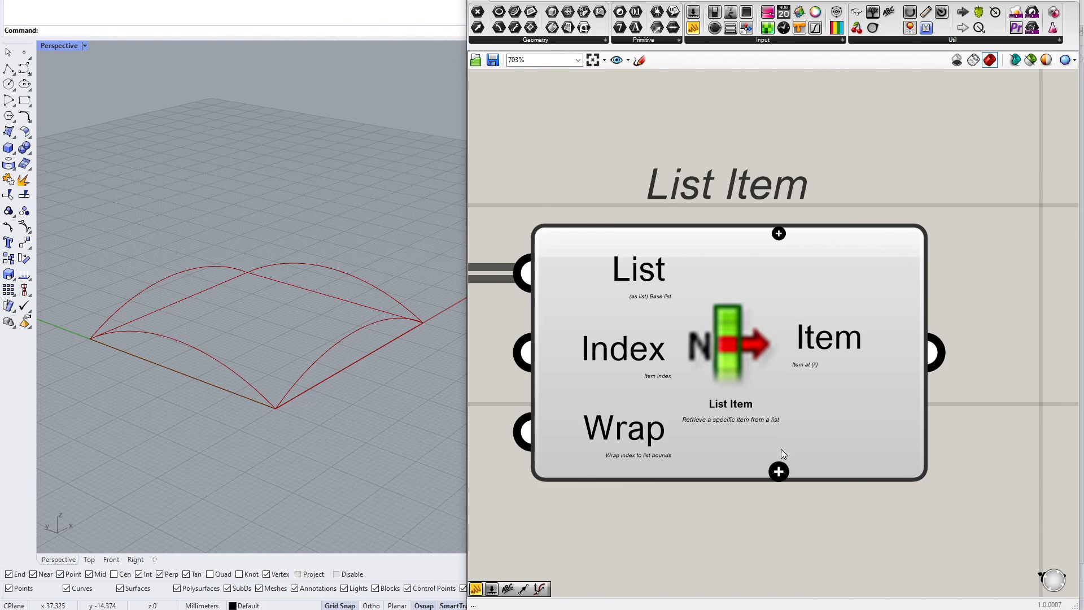
pyautogui.click(779, 471)
pyautogui.click(779, 472)
pyautogui.click(779, 472)
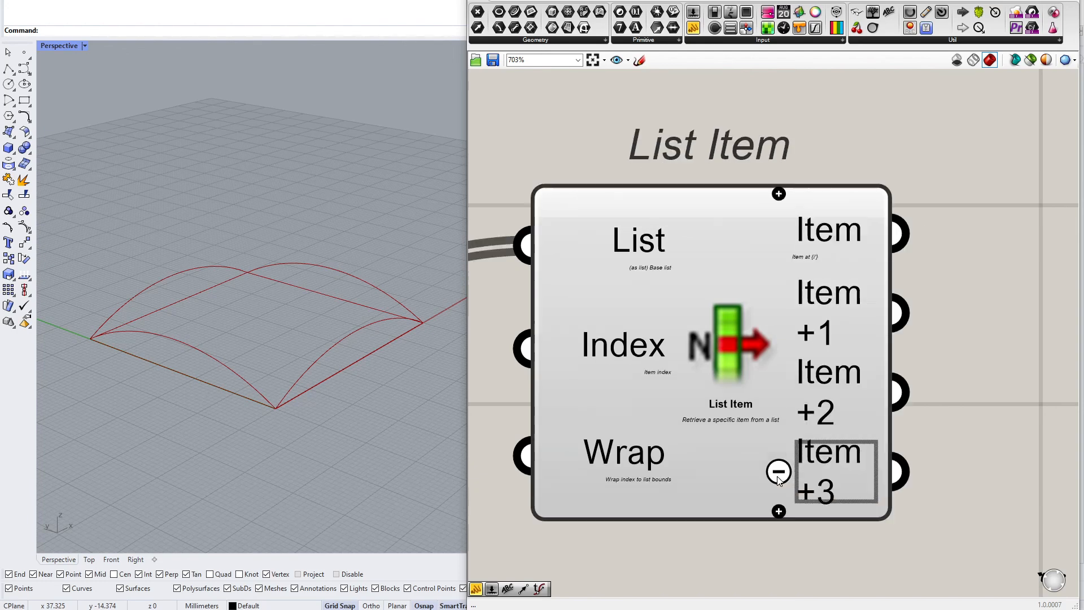
pyautogui.scroll(-2, 949, 430)
pyautogui.scroll(3, 869, 473)
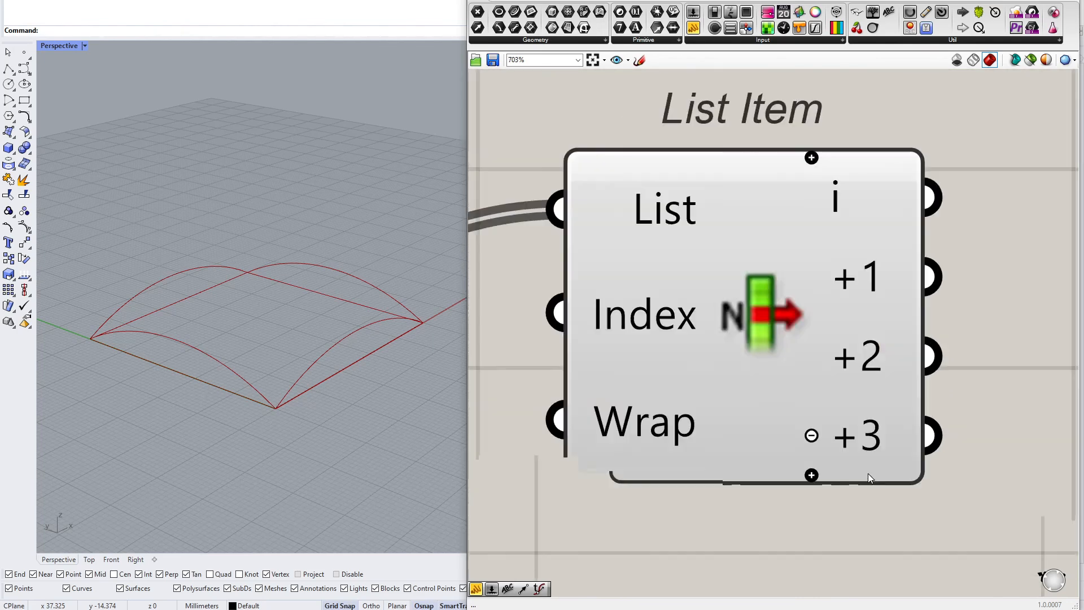
pyautogui.scroll(-4, 800, 276)
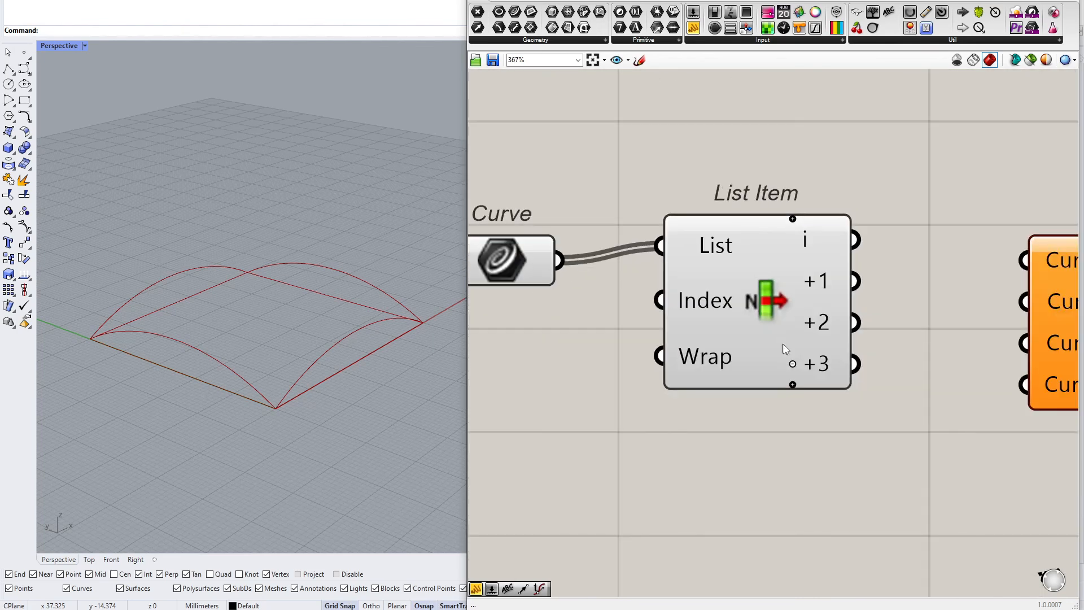
pyautogui.click(765, 334)
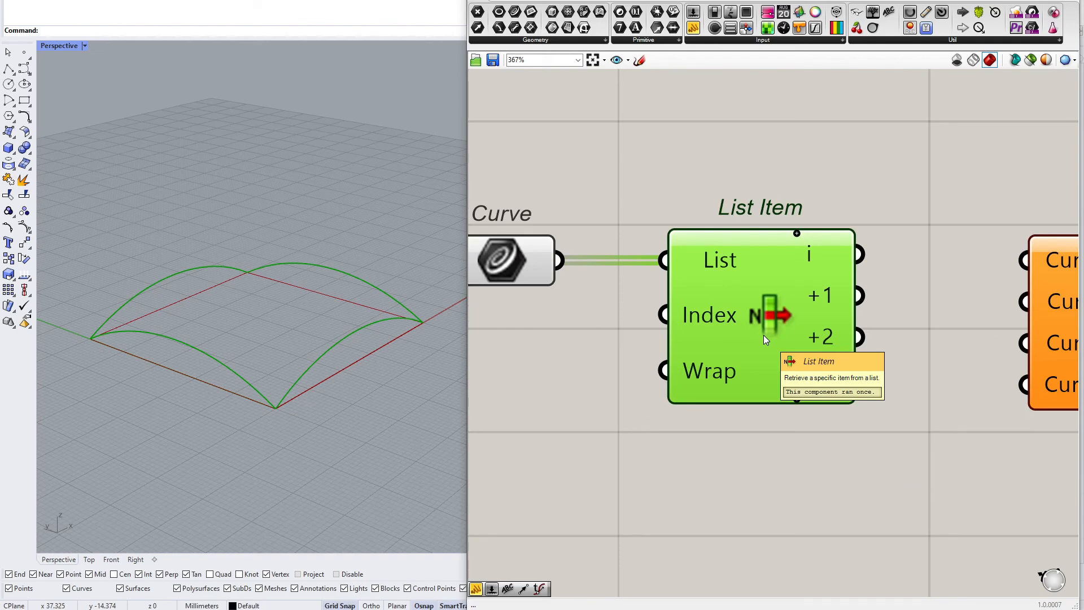
# Wire List Item's i, +1, +2 and +3 outputs into Edge Surface's Curve A, B, C and D inputs
pyautogui.scroll(-3, 763, 334)
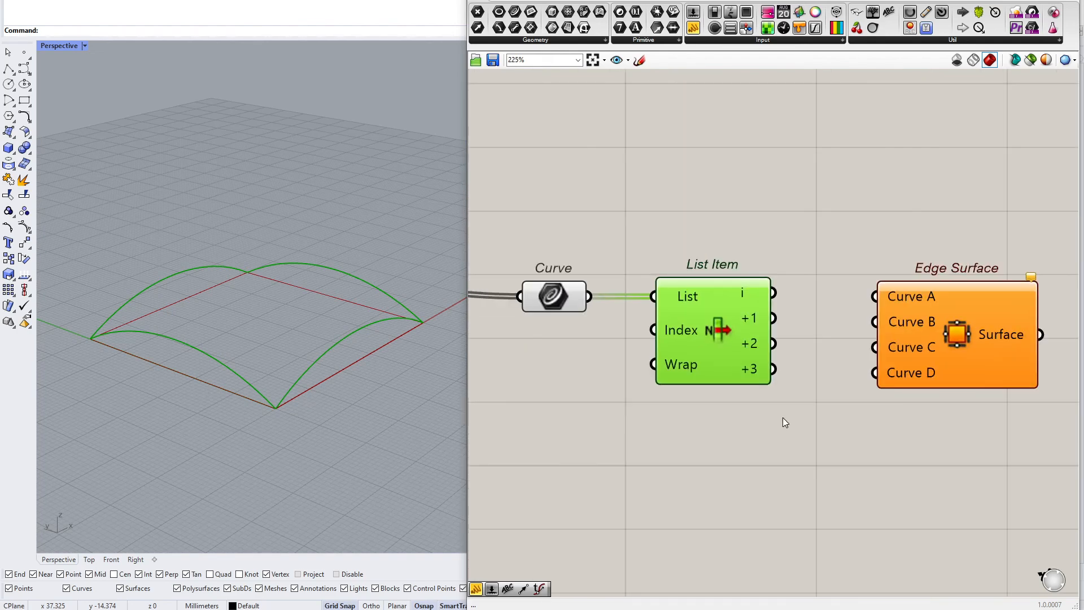
pyautogui.moveTo(726, 328); pyautogui.dragTo(729, 329)
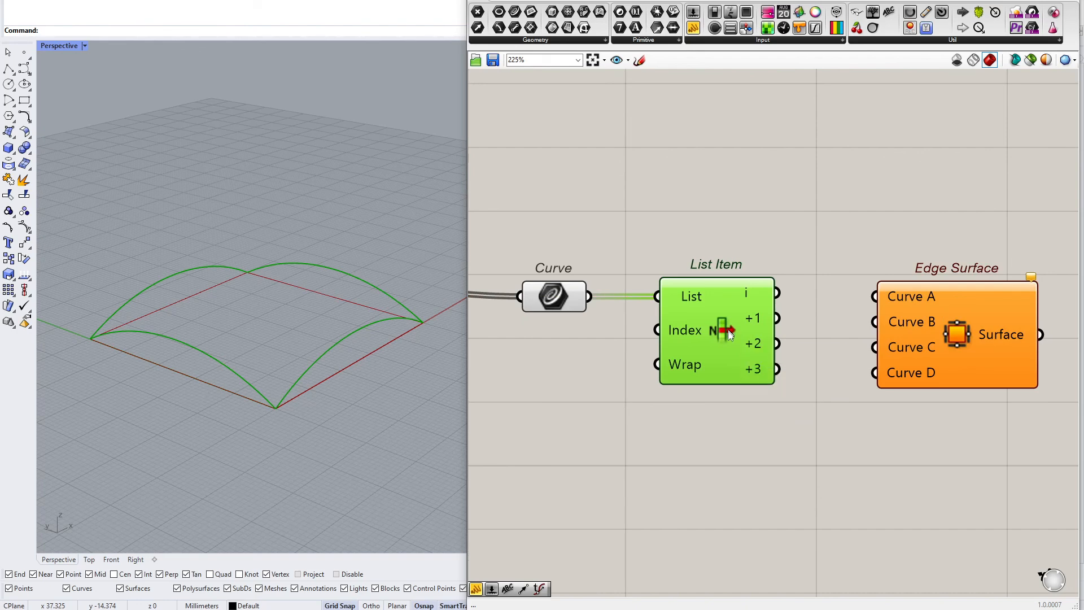
pyautogui.moveTo(900, 322); pyautogui.dragTo(894, 318)
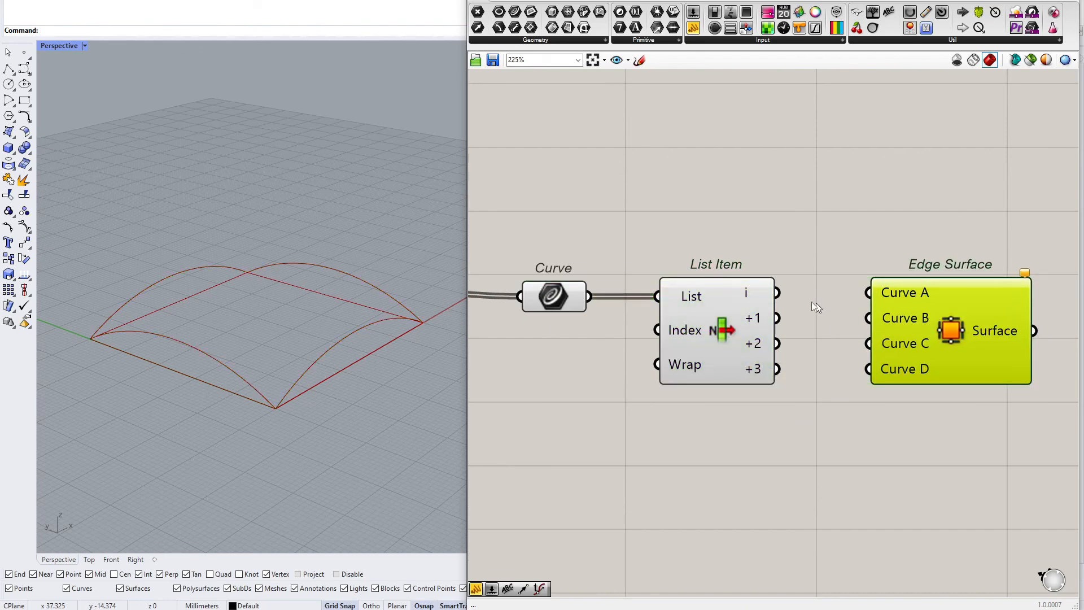
pyautogui.moveTo(778, 293); pyautogui.dragTo(869, 293)
pyautogui.moveTo(779, 318); pyautogui.dragTo(869, 318)
pyautogui.moveTo(778, 344); pyautogui.dragTo(868, 343)
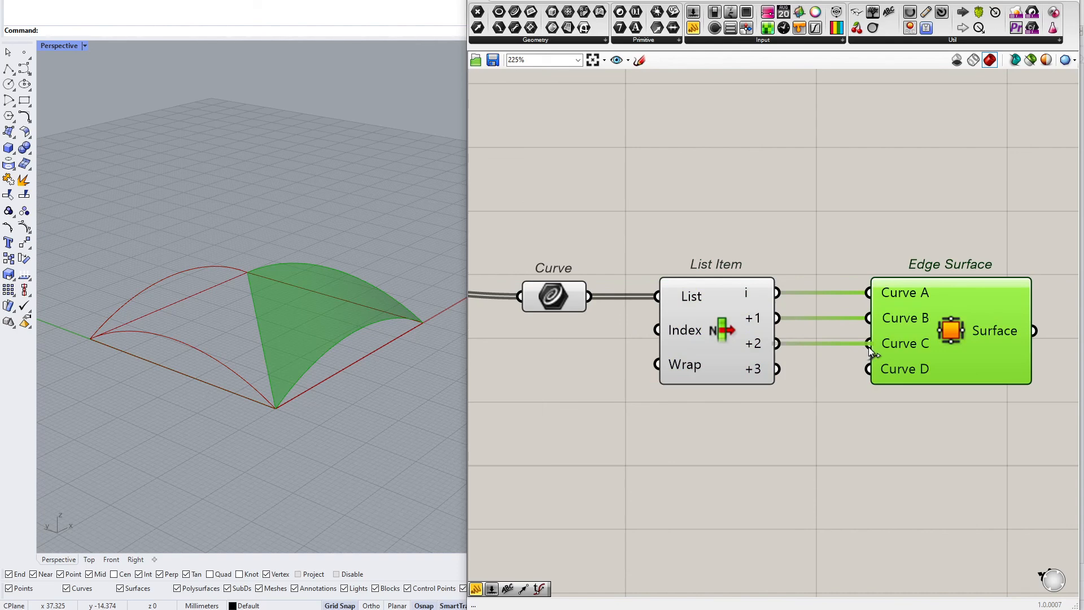
pyautogui.moveTo(778, 369); pyautogui.dragTo(869, 369)
pyautogui.click(758, 430)
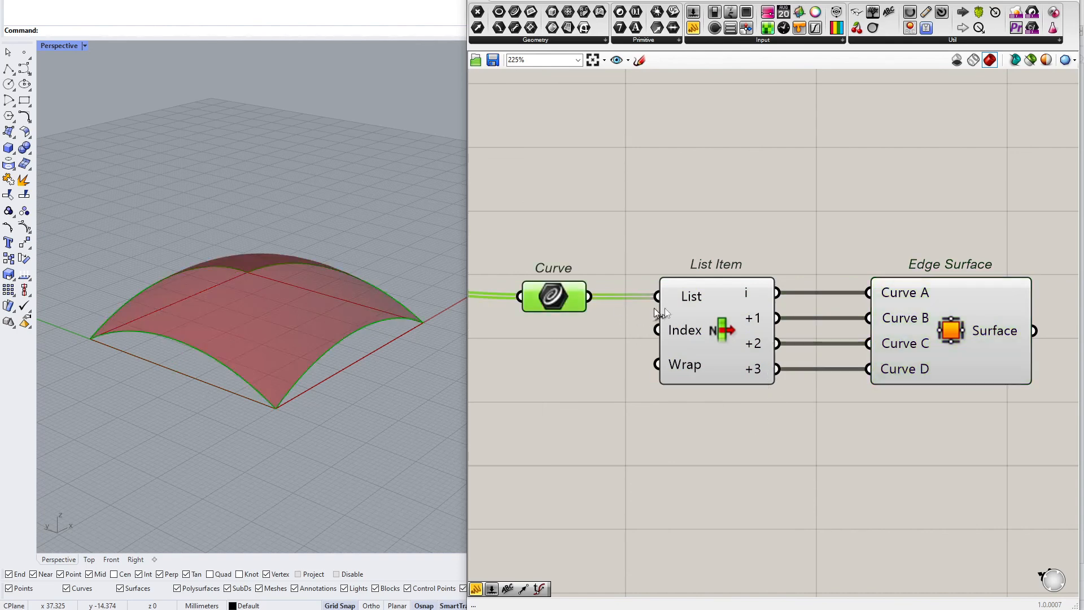
# Select the Edge Surface component to preview the resulting surface in the viewport
pyautogui.click(916, 331)
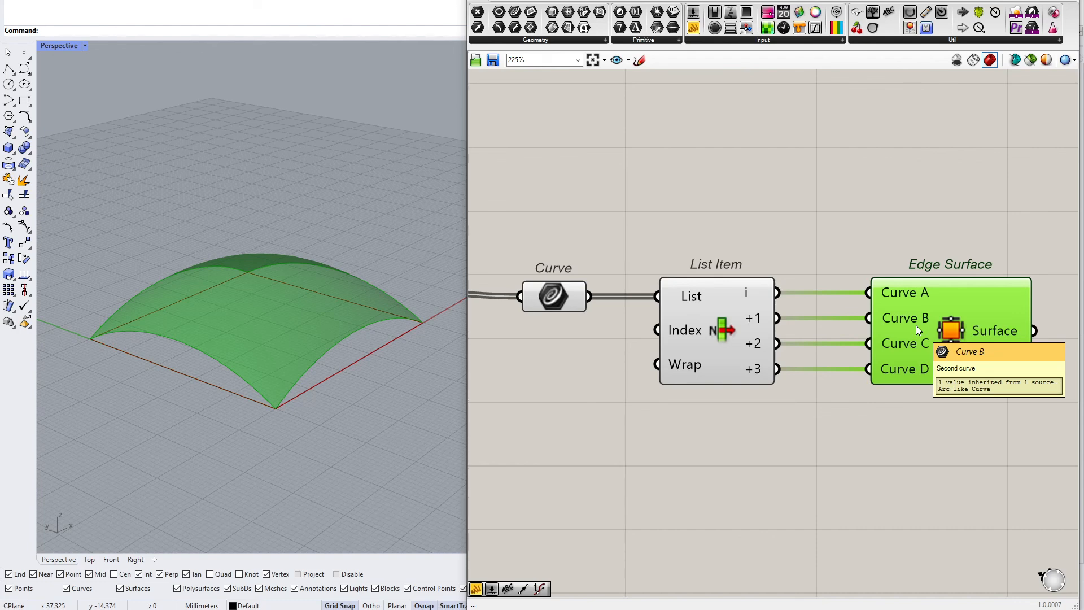
pyautogui.moveTo(1061, 338); pyautogui.dragTo(769, 379, button='right')
pyautogui.click(798, 368)
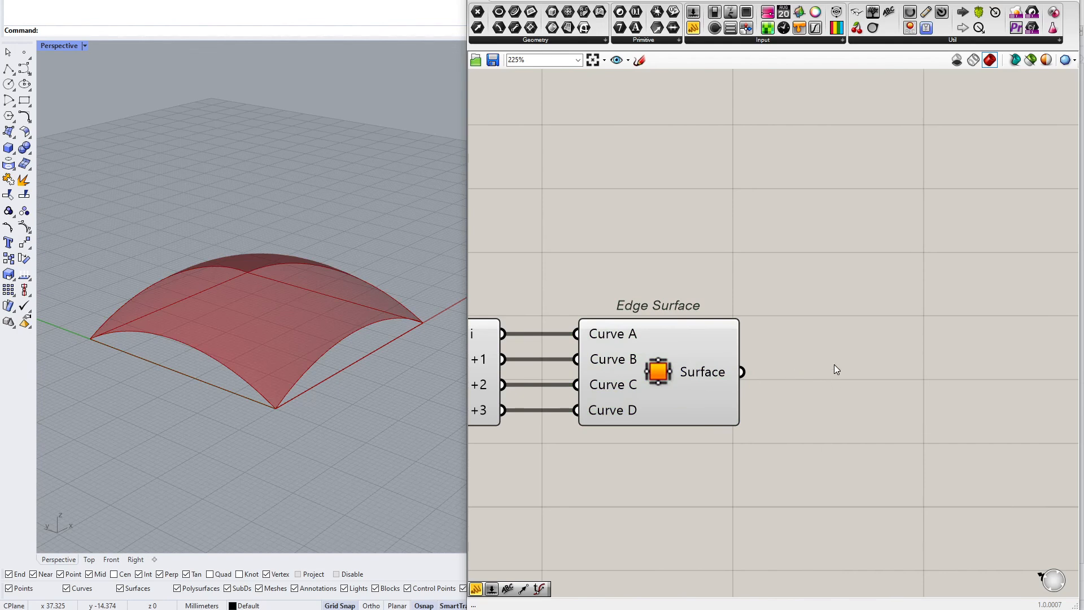
pyautogui.moveTo(720, 376); pyautogui.dragTo(685, 334, button='right')
pyautogui.moveTo(688, 335)
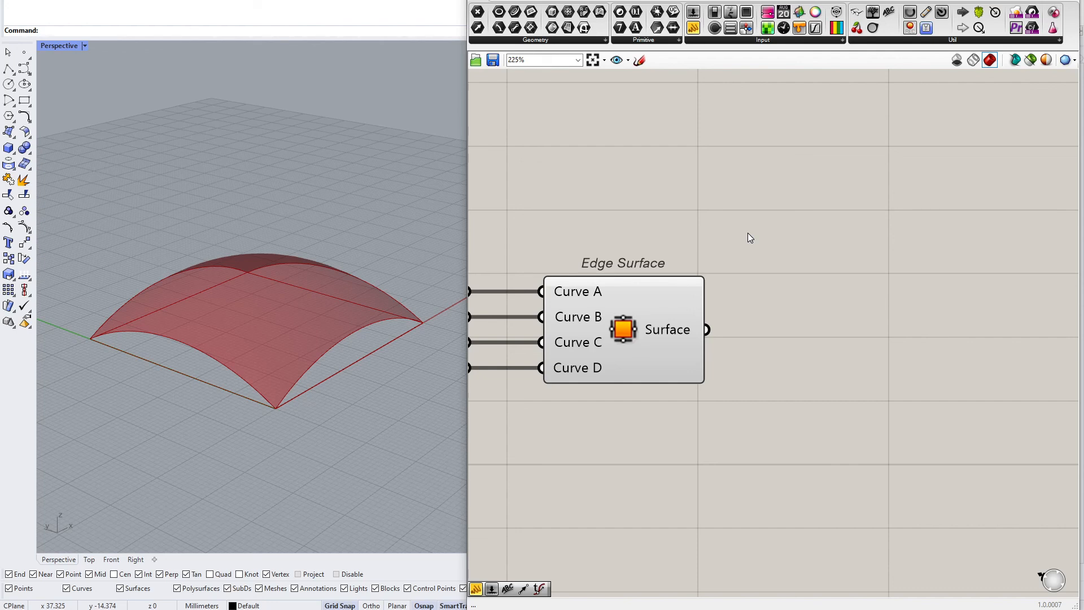
# Add a panel beside Edge Surface and connect its Surface output to the panel to inspect the result
pyautogui.click(697, 28)
pyautogui.click(785, 266)
pyautogui.moveTo(707, 330); pyautogui.dragTo(681, 266)
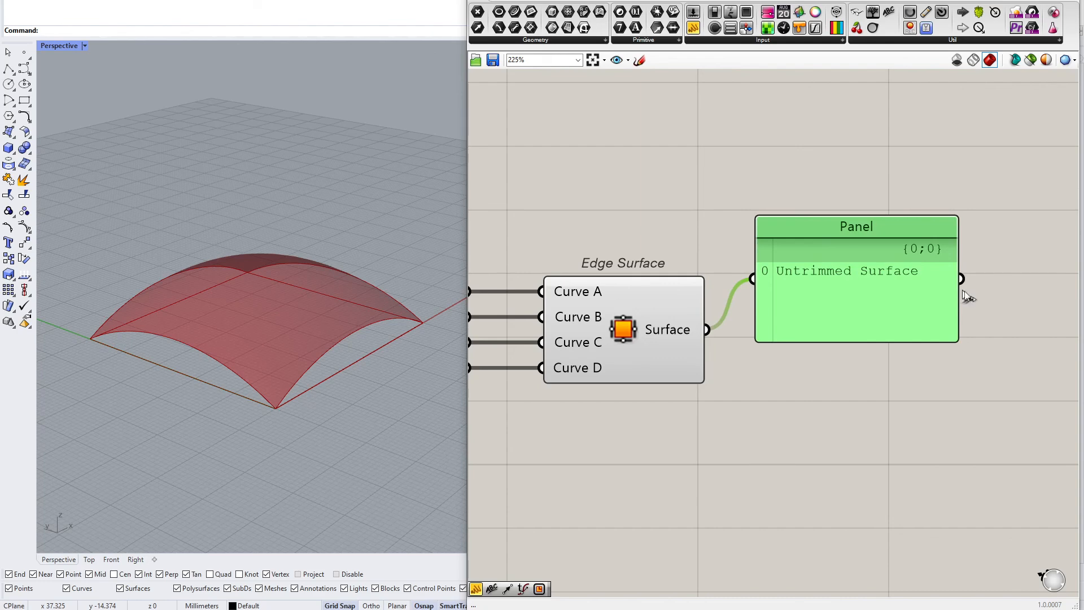
pyautogui.scroll(3, 806, 305)
pyautogui.moveTo(560, 116); pyautogui.dragTo(987, 381)
pyautogui.scroll(-3, 915, 331)
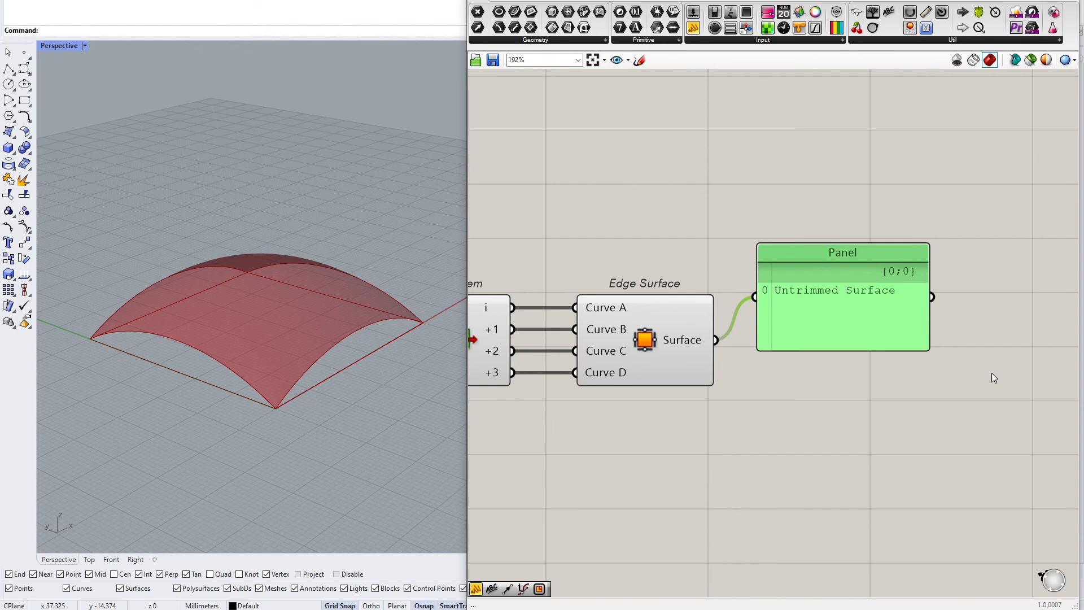
# Remove the panel attached to the Edge Surface output
pyautogui.moveTo(841, 336)
pyautogui.mouseDown()
pyautogui.moveTo(850, 350)
pyautogui.moveTo(836, 370)
pyautogui.moveTo(840, 357)
pyautogui.mouseUp()
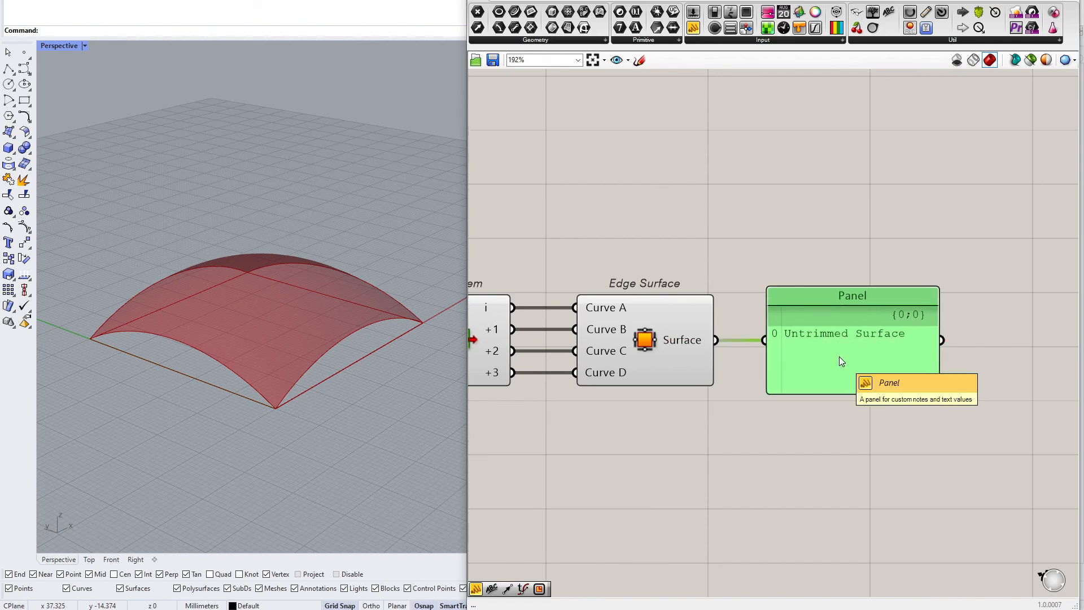
pyautogui.moveTo(840, 357); pyautogui.dragTo(792, 392, button='right')
pyautogui.click(636, 372)
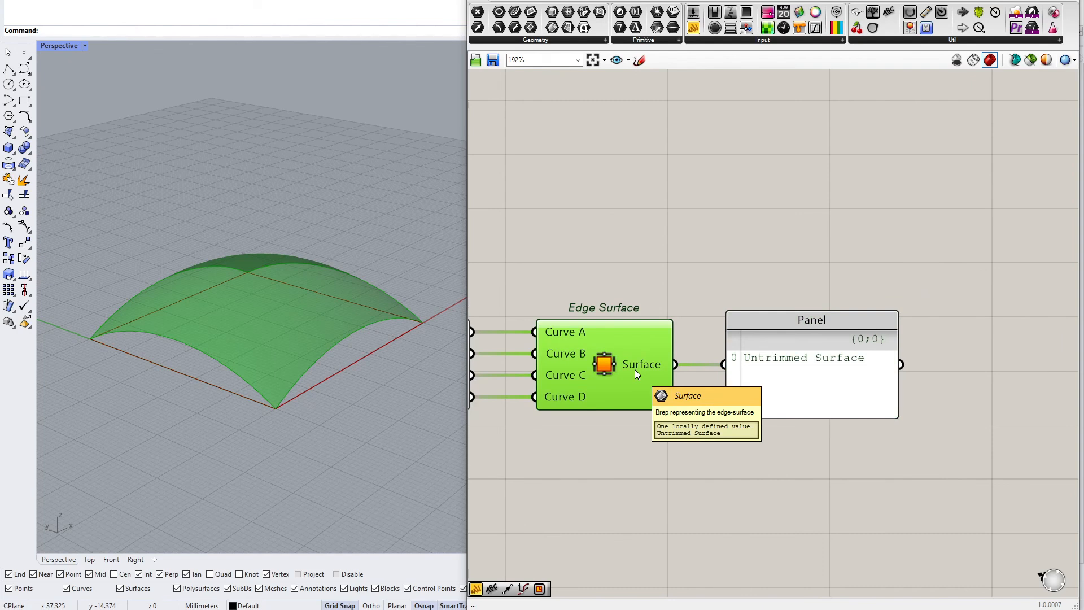
pyautogui.click(754, 270)
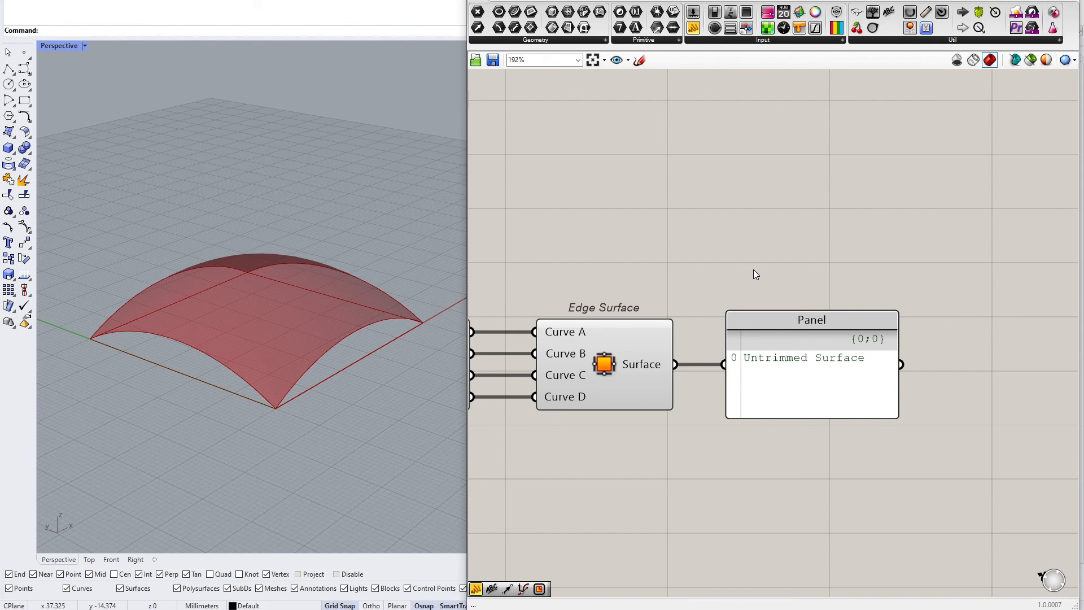
pyautogui.moveTo(876, 258); pyautogui.dragTo(793, 387)
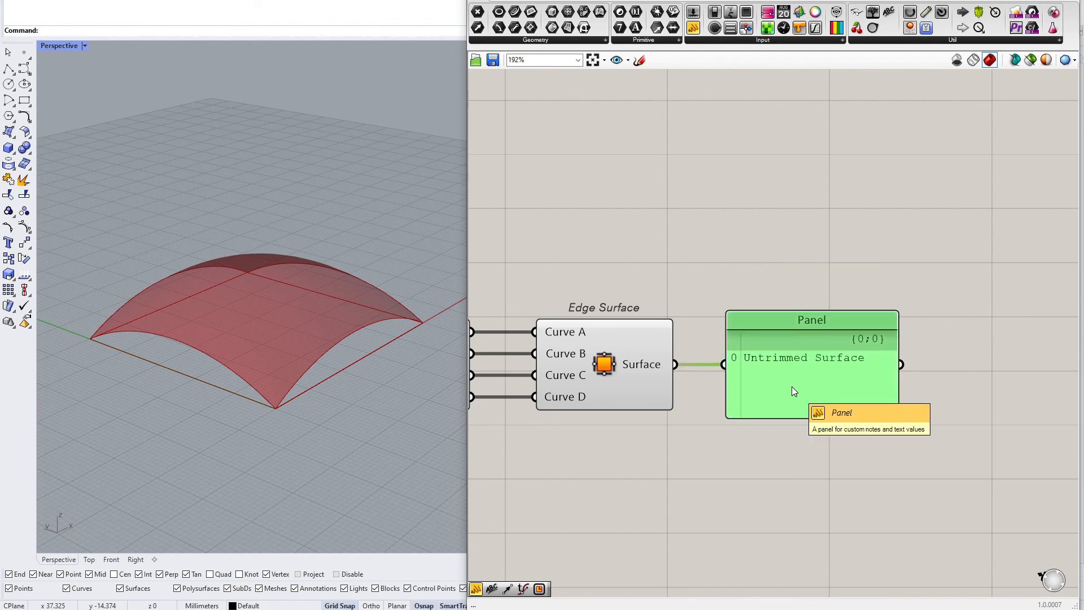
pyautogui.press('Delete')
# Sketch a surface divided into a grid on the canvas with the Sketch tool, then delete the sketch
pyautogui.scroll(-1, 673, 248)
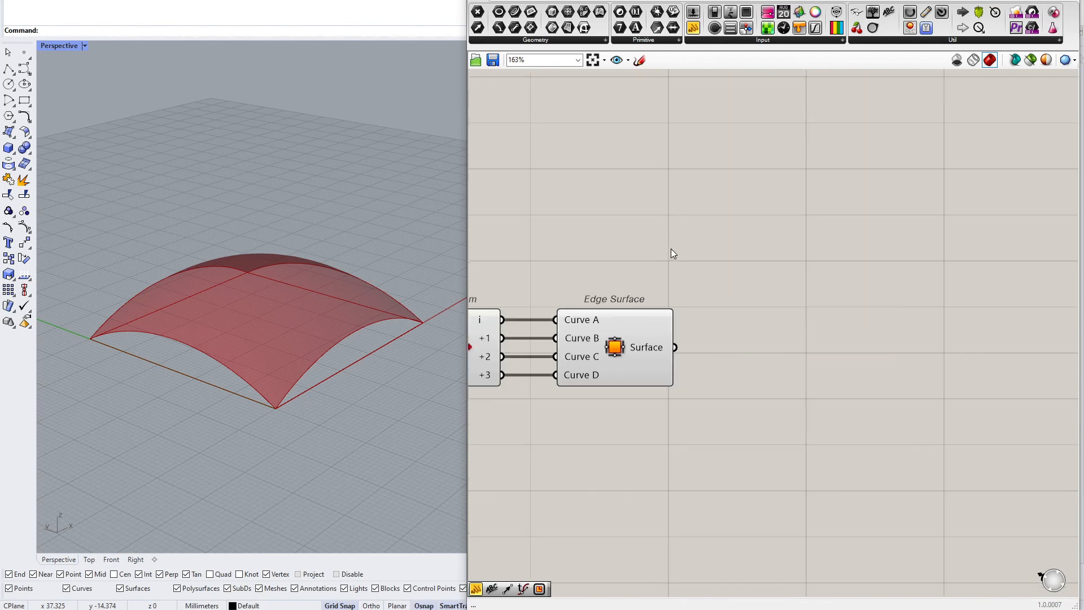
pyautogui.moveTo(341, 344); pyautogui.dragTo(289, 367, button='right')
pyautogui.scroll(4, 273, 348)
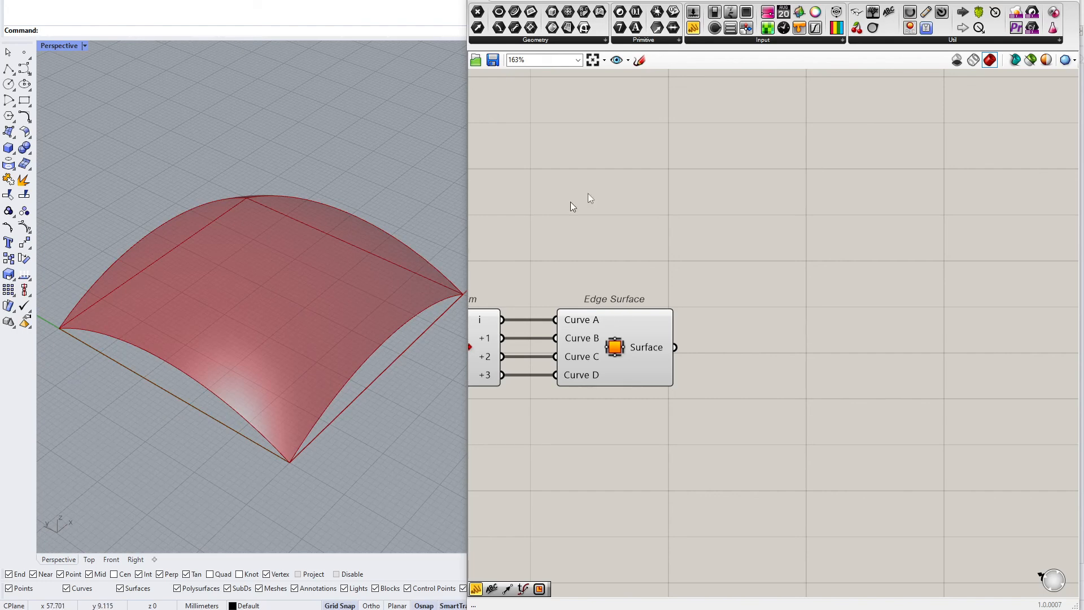
pyautogui.click(640, 60)
pyautogui.scroll(-4, 648, 134)
pyautogui.moveTo(587, 255); pyautogui.dragTo(678, 369)
pyautogui.moveTo(719, 216); pyautogui.dragTo(825, 282)
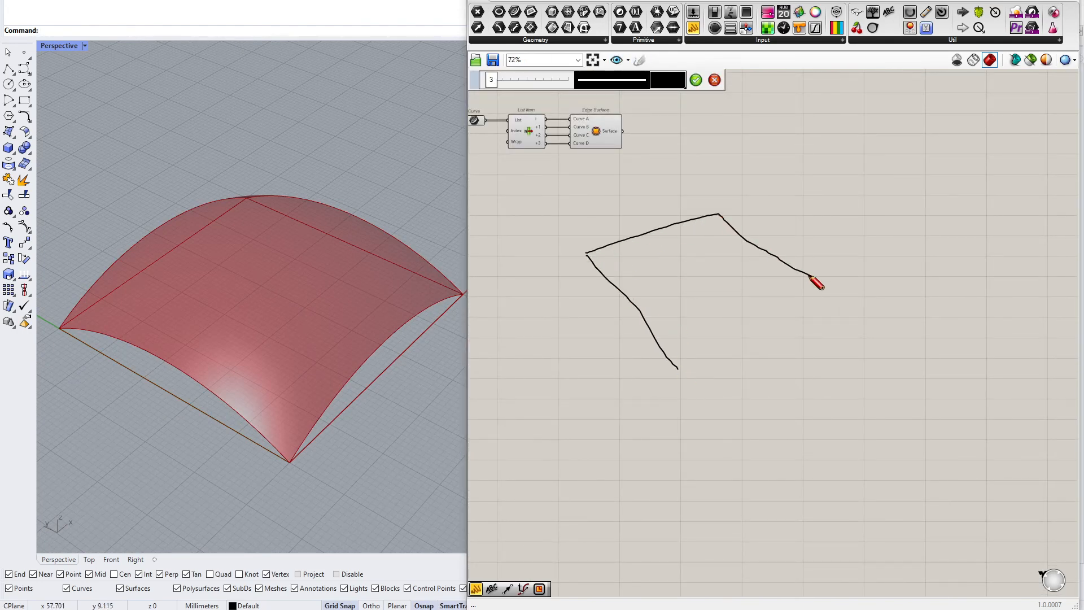
pyautogui.moveTo(679, 368); pyautogui.dragTo(822, 281)
pyautogui.moveTo(612, 244); pyautogui.dragTo(706, 337)
pyautogui.moveTo(654, 234); pyautogui.dragTo(737, 315)
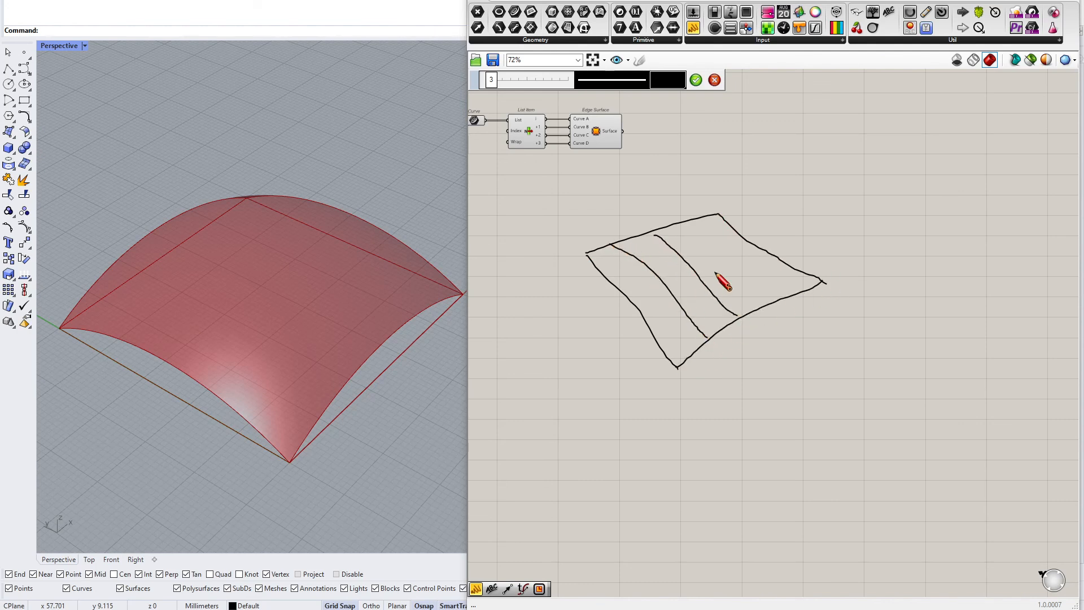
pyautogui.moveTo(689, 222); pyautogui.dragTo(778, 304)
pyautogui.moveTo(606, 276)
pyautogui.mouseDown()
pyautogui.moveTo(740, 228)
pyautogui.moveTo(710, 269)
pyautogui.moveTo(631, 290)
pyautogui.mouseUp()
pyautogui.moveTo(648, 330); pyautogui.dragTo(787, 257)
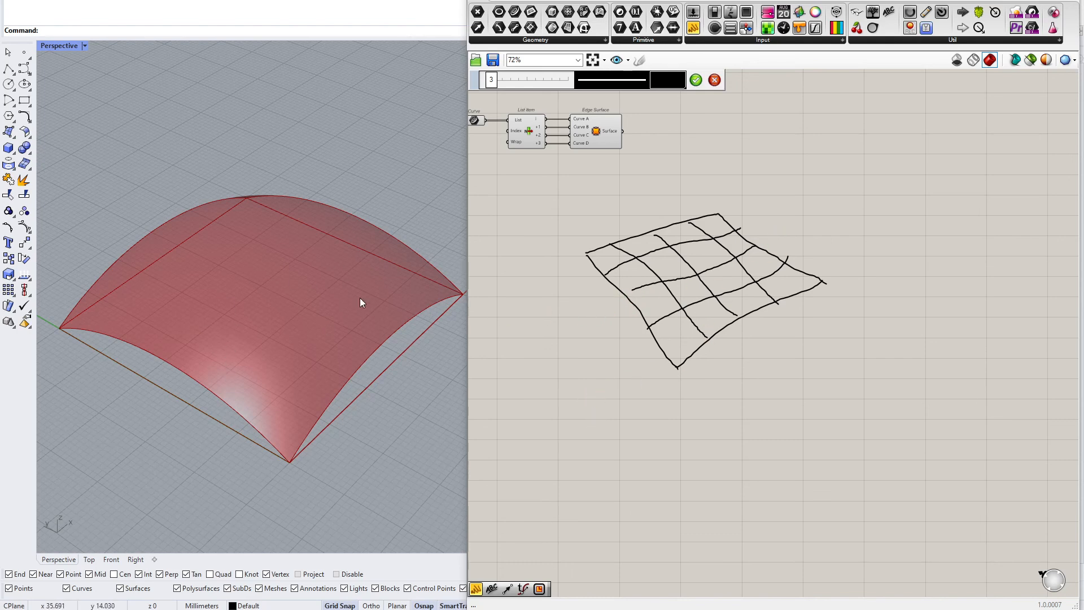
pyautogui.click(696, 80)
pyautogui.click(729, 240)
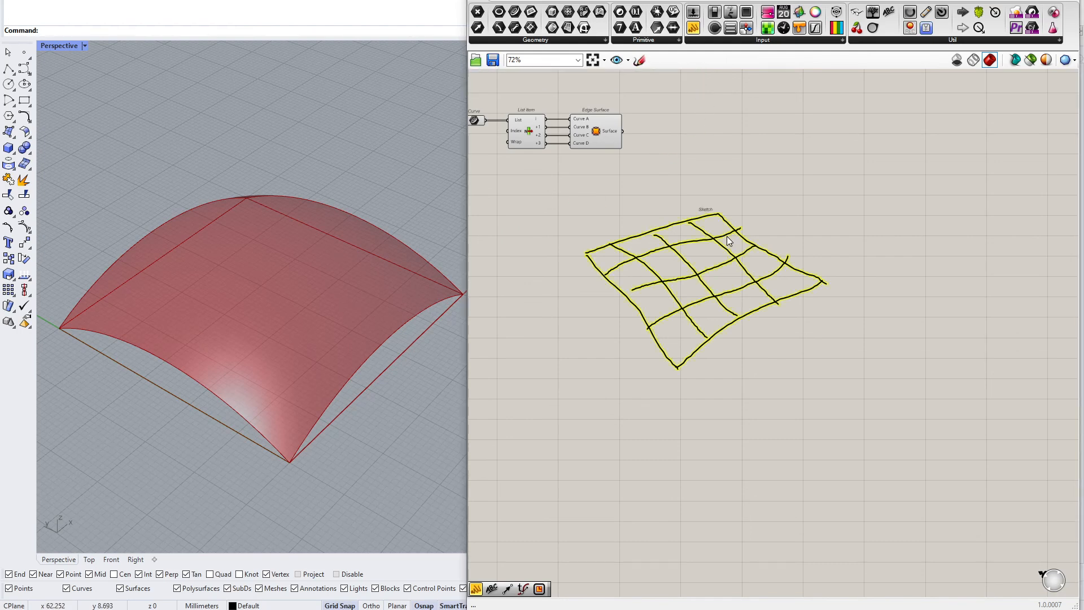
pyautogui.press('Delete')
# Add an Isotrim component to the canvas beside Edge Surface
pyautogui.scroll(4, 676, 198)
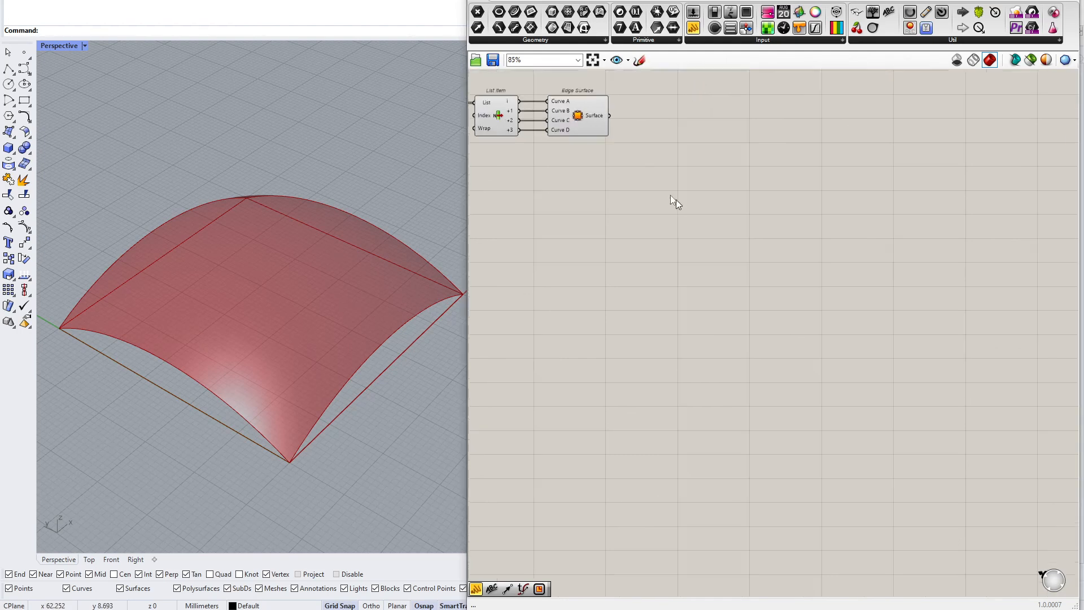
pyautogui.doubleClick(755, 330)
pyautogui.write('isotrim')
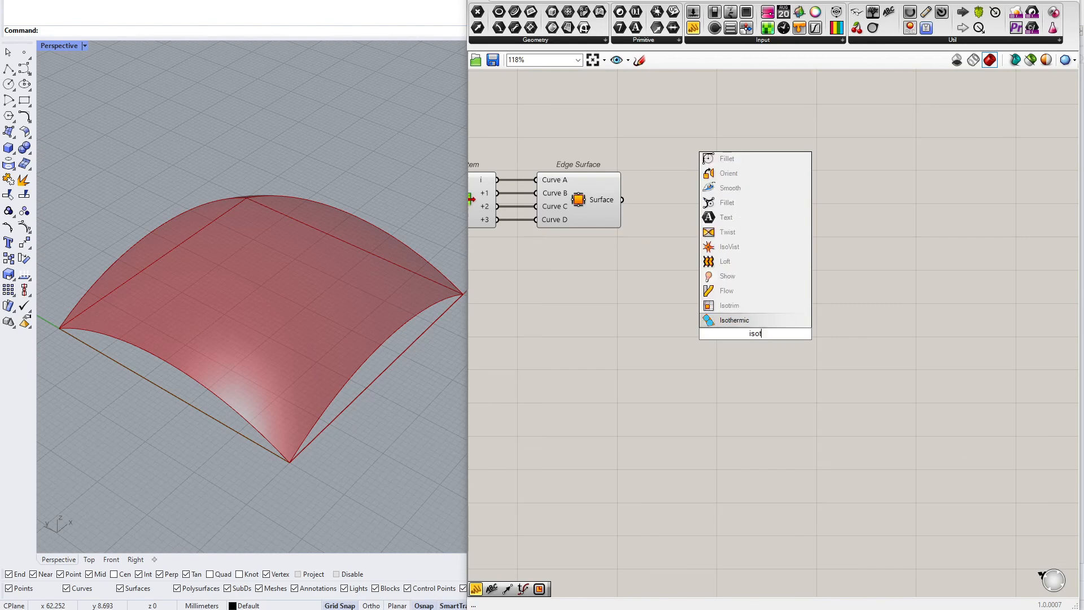
pyautogui.press('Return')
pyautogui.scroll(5, 756, 330)
pyautogui.moveTo(757, 332); pyautogui.dragTo(779, 240)
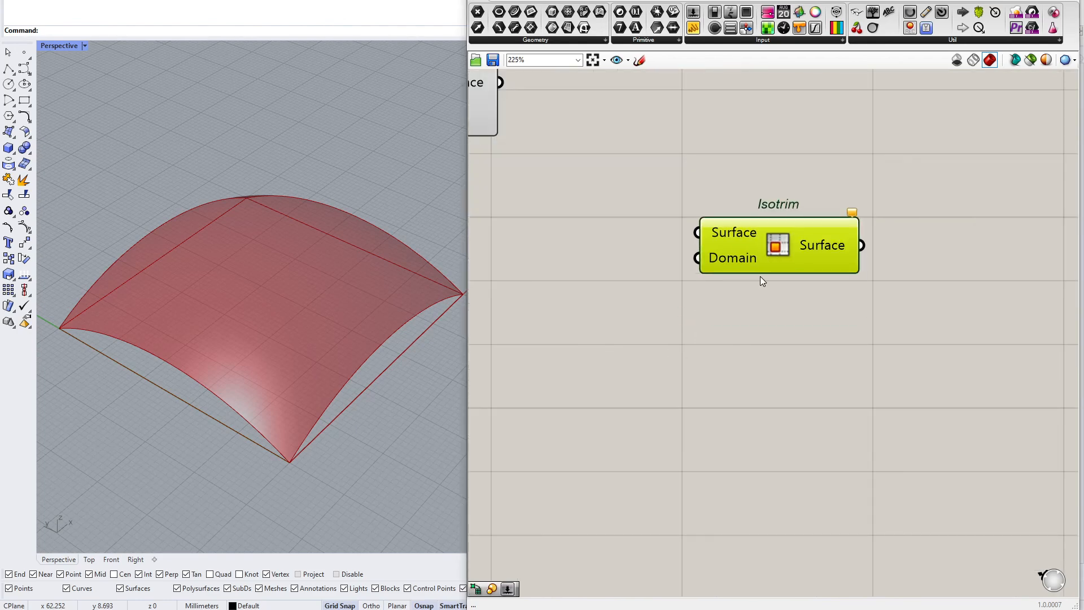
pyautogui.moveTo(760, 276); pyautogui.dragTo(830, 422, button='right')
pyautogui.moveTo(812, 375); pyautogui.dragTo(812, 420)
# Wire Edge Surface's Surface output into Isotrim's Surface input and reposition Isotrim
pyautogui.click(540, 241)
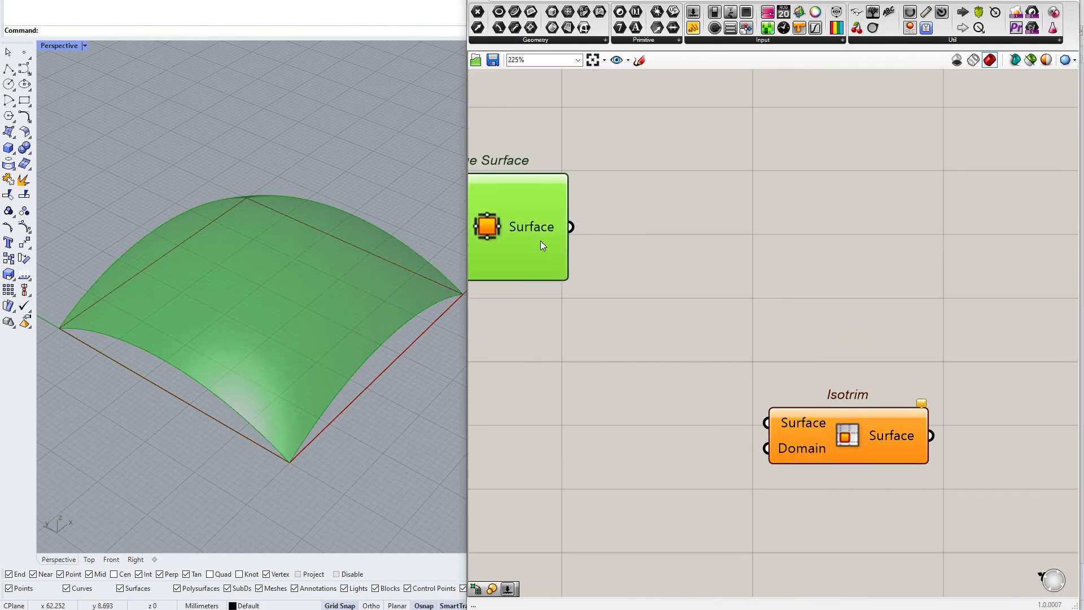
pyautogui.moveTo(576, 227); pyautogui.dragTo(767, 422)
pyautogui.moveTo(819, 449); pyautogui.dragTo(850, 414)
pyautogui.moveTo(848, 411)
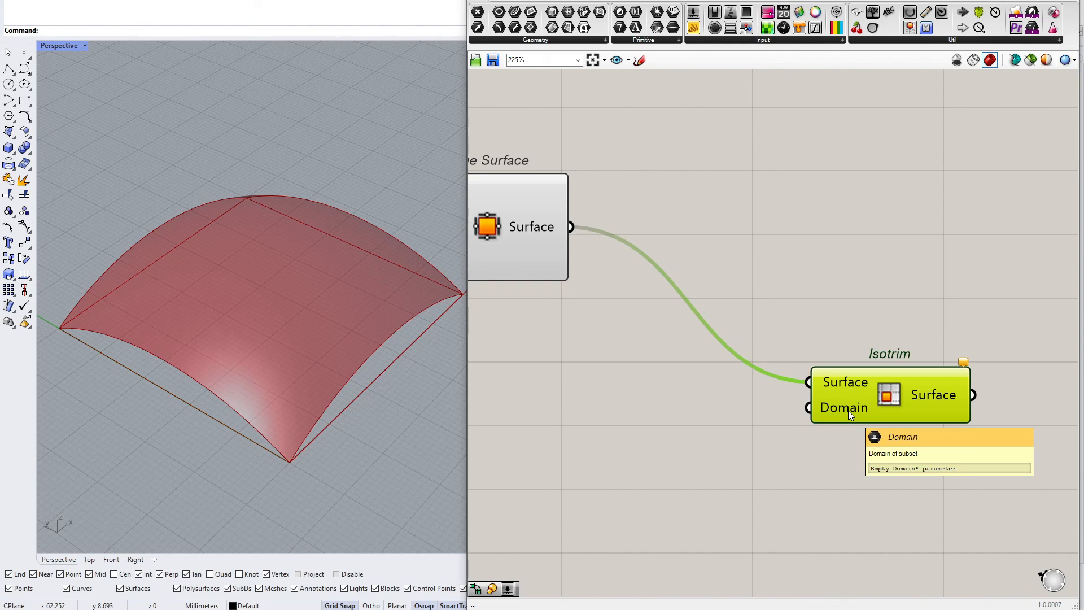
pyautogui.moveTo(848, 411); pyautogui.dragTo(913, 386)
# Add a Construct Domain² component below Edge Surface
pyautogui.doubleClick(713, 446)
pyautogui.click(687, 455)
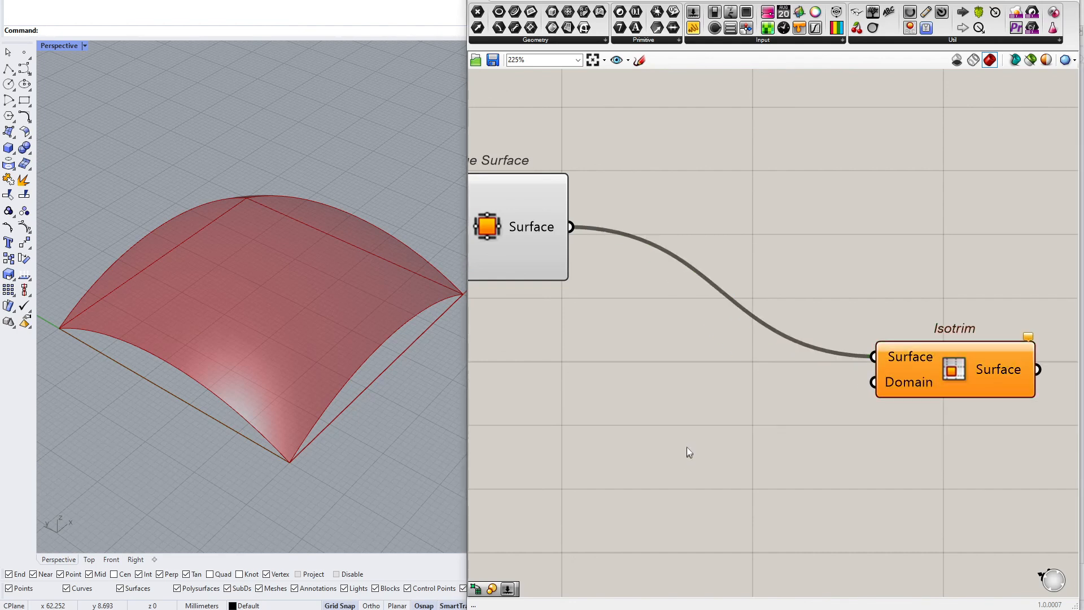
pyautogui.doubleClick(688, 446)
pyautogui.write('c')
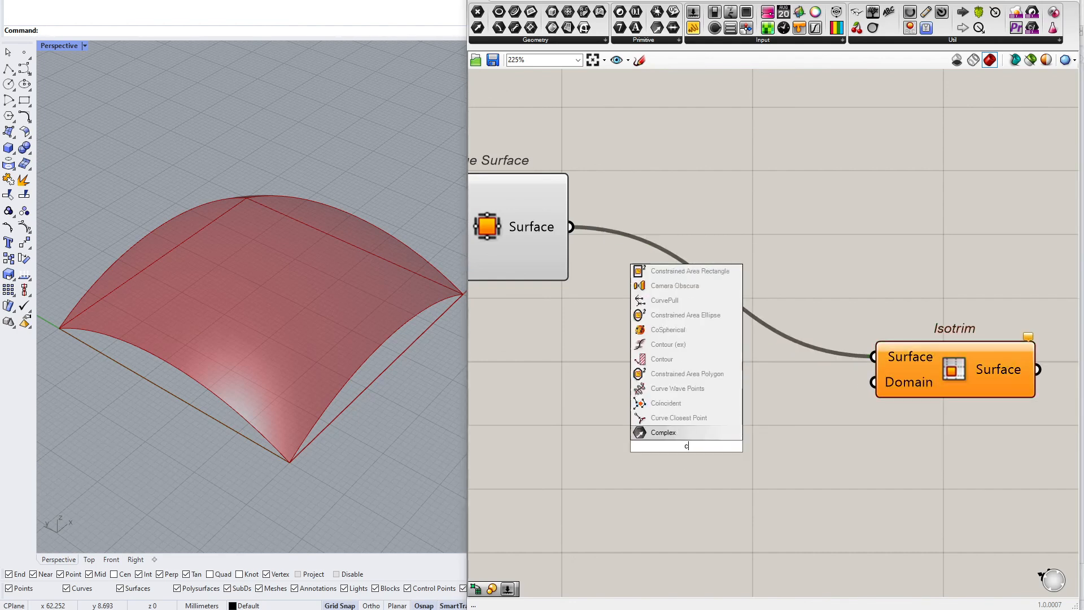
pyautogui.write('onstruc')
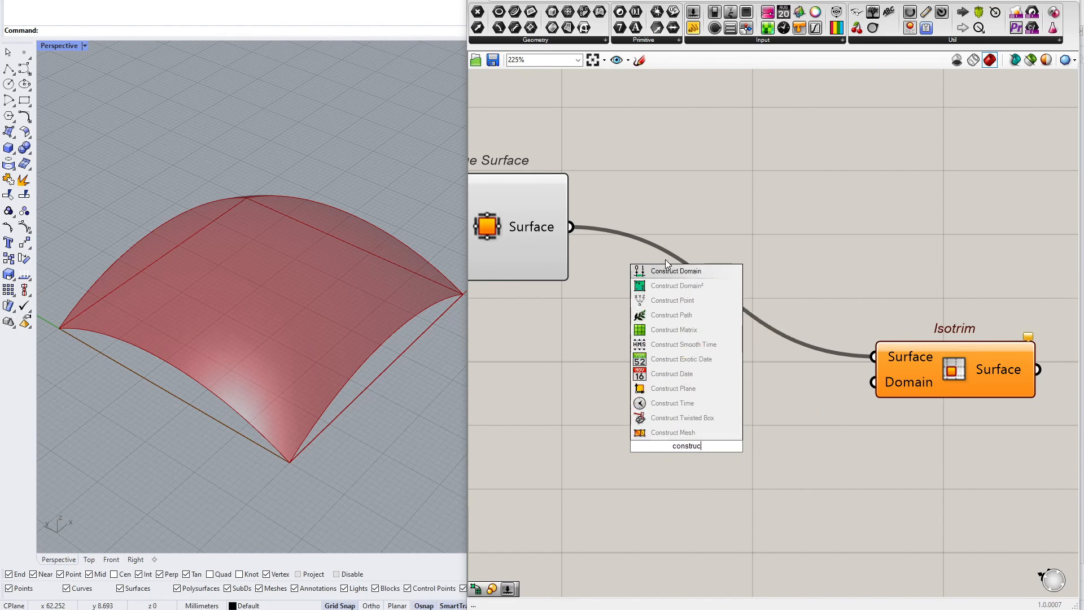
pyautogui.click(678, 286)
pyautogui.moveTo(690, 476); pyautogui.dragTo(620, 499)
pyautogui.moveTo(634, 483); pyautogui.dragTo(733, 440, button='right')
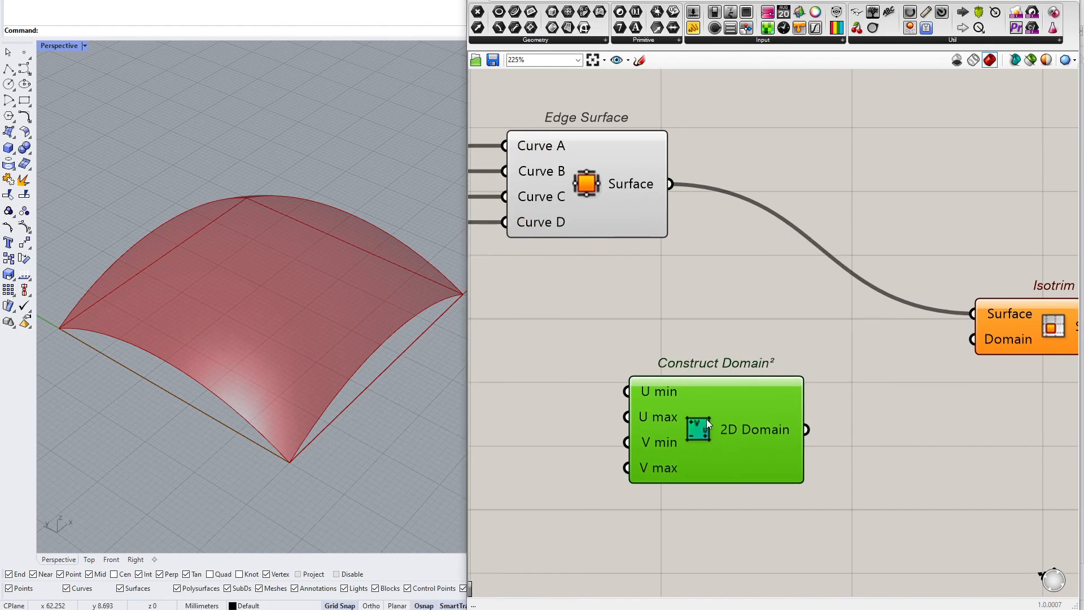
pyautogui.moveTo(726, 432); pyautogui.dragTo(675, 447)
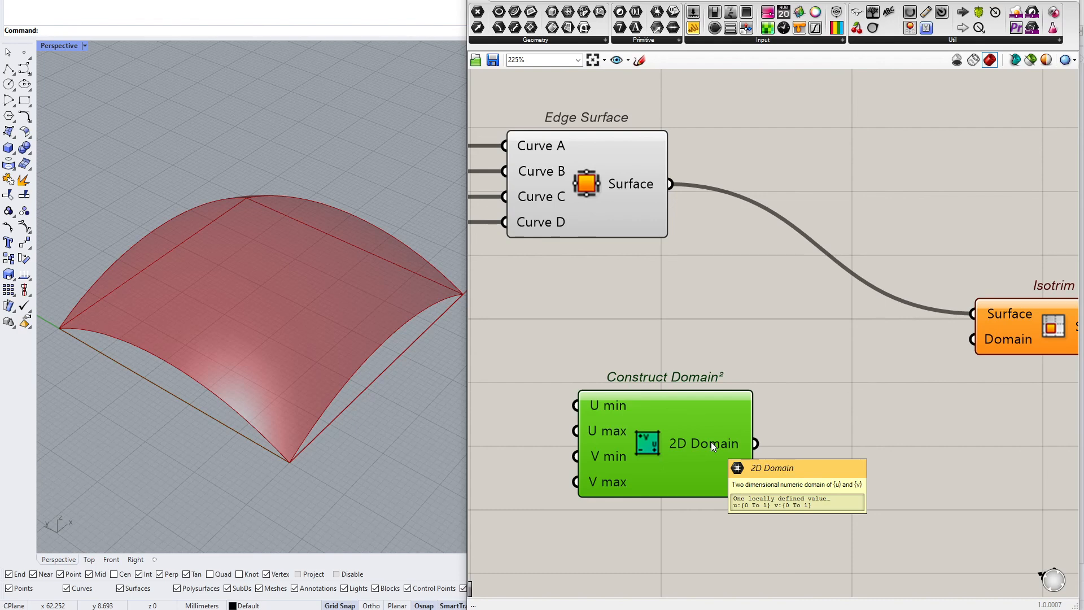
# Sketch a surface with domain direction arrows on the canvas, then delete the sketch
pyautogui.scroll(-2, 724, 428)
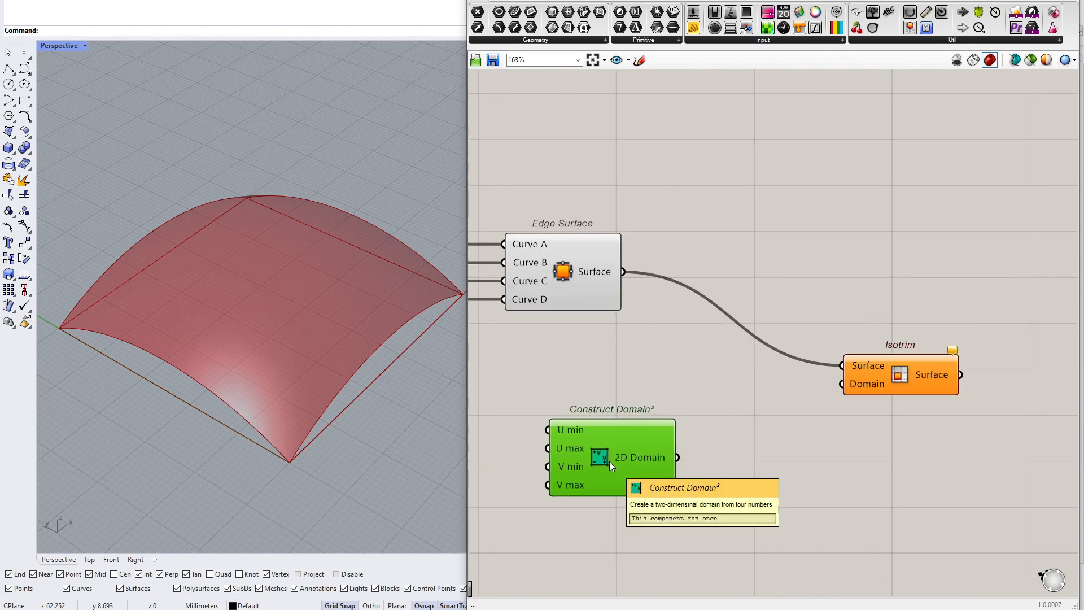
pyautogui.moveTo(629, 452); pyautogui.dragTo(625, 449)
pyautogui.scroll(3, 645, 459)
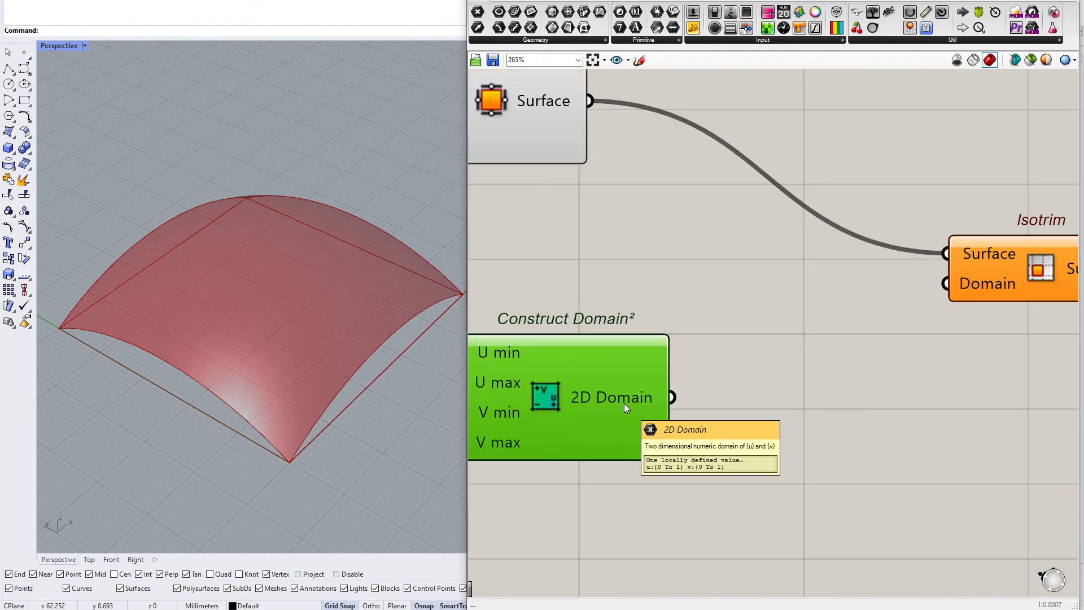
pyautogui.scroll(-5, 625, 403)
pyautogui.click(640, 59)
pyautogui.moveTo(546, 342)
pyautogui.mouseDown()
pyautogui.moveTo(640, 410)
pyautogui.moveTo(737, 327)
pyautogui.mouseUp()
pyautogui.moveTo(545, 340)
pyautogui.mouseDown()
pyautogui.moveTo(612, 294)
pyautogui.moveTo(723, 324)
pyautogui.mouseUp()
pyautogui.moveTo(662, 434)
pyautogui.mouseDown()
pyautogui.moveTo(758, 347)
pyautogui.moveTo(733, 385)
pyautogui.mouseUp()
pyautogui.moveTo(613, 434)
pyautogui.mouseDown()
pyautogui.moveTo(532, 347)
pyautogui.moveTo(547, 343)
pyautogui.moveTo(536, 361)
pyautogui.moveTo(555, 405)
pyautogui.moveTo(565, 394)
pyautogui.mouseUp()
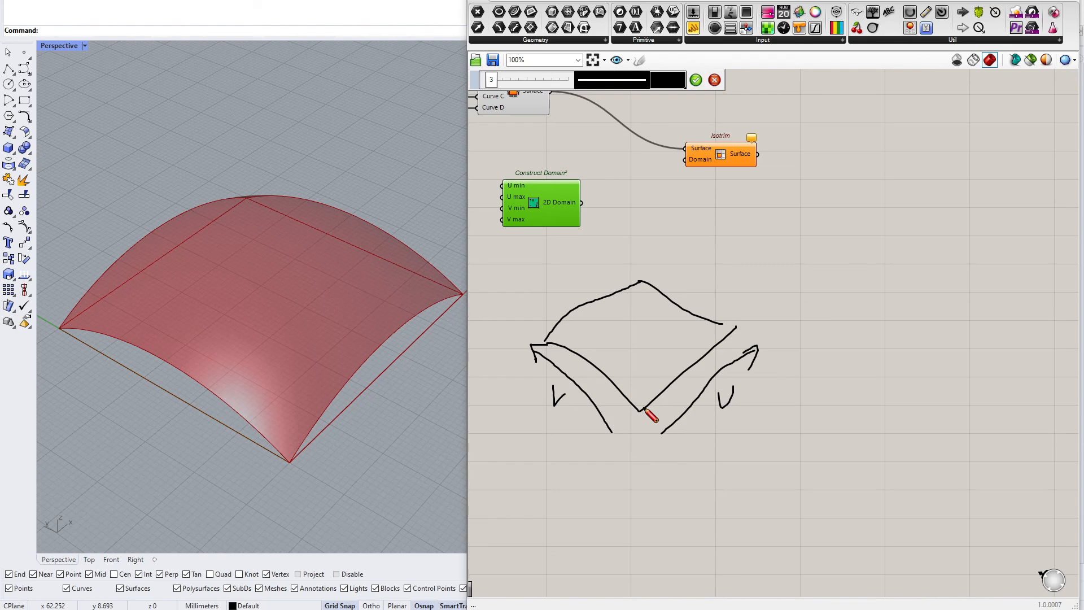
pyautogui.click(696, 79)
pyautogui.moveTo(744, 263); pyautogui.dragTo(654, 384)
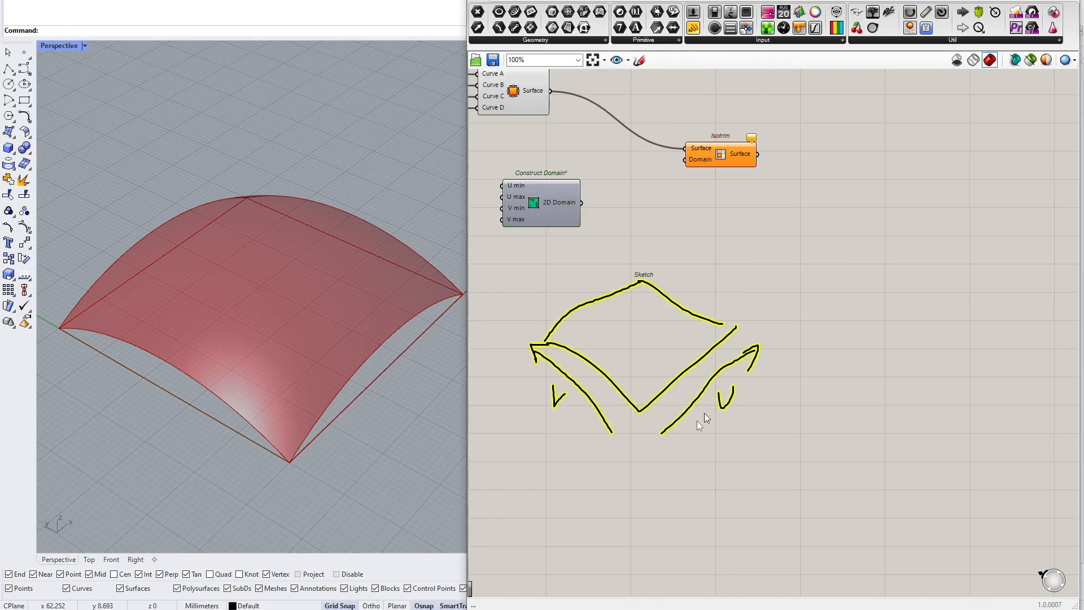
pyautogui.press('Delete')
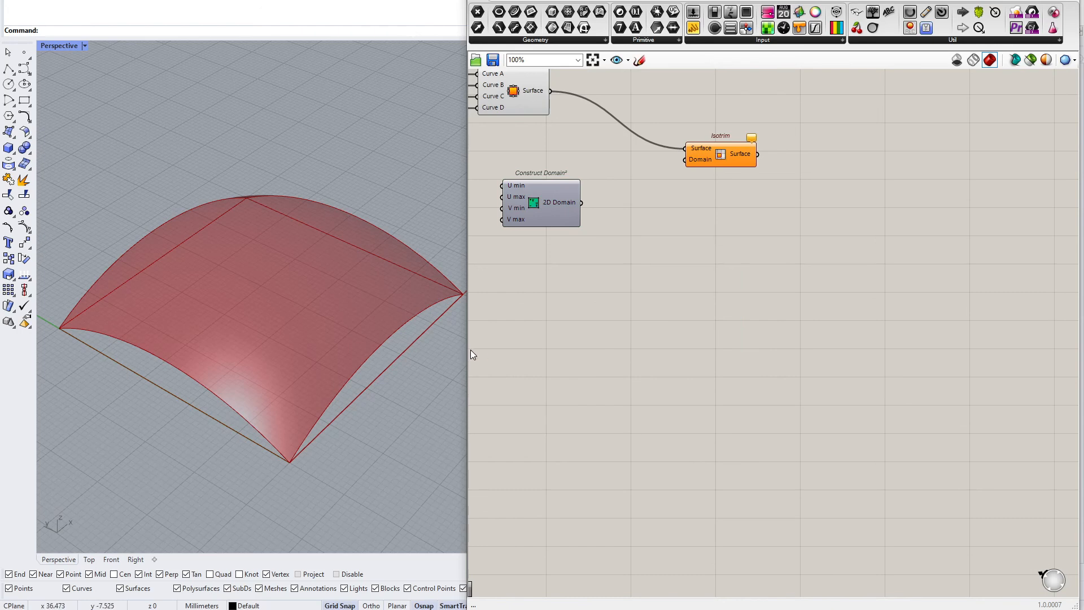
# Add a Divide Domain² component next to Construct Domain²
pyautogui.moveTo(620, 186); pyautogui.dragTo(679, 283, button='right')
pyautogui.scroll(2, 678, 283)
pyautogui.moveTo(806, 239); pyautogui.dragTo(849, 190)
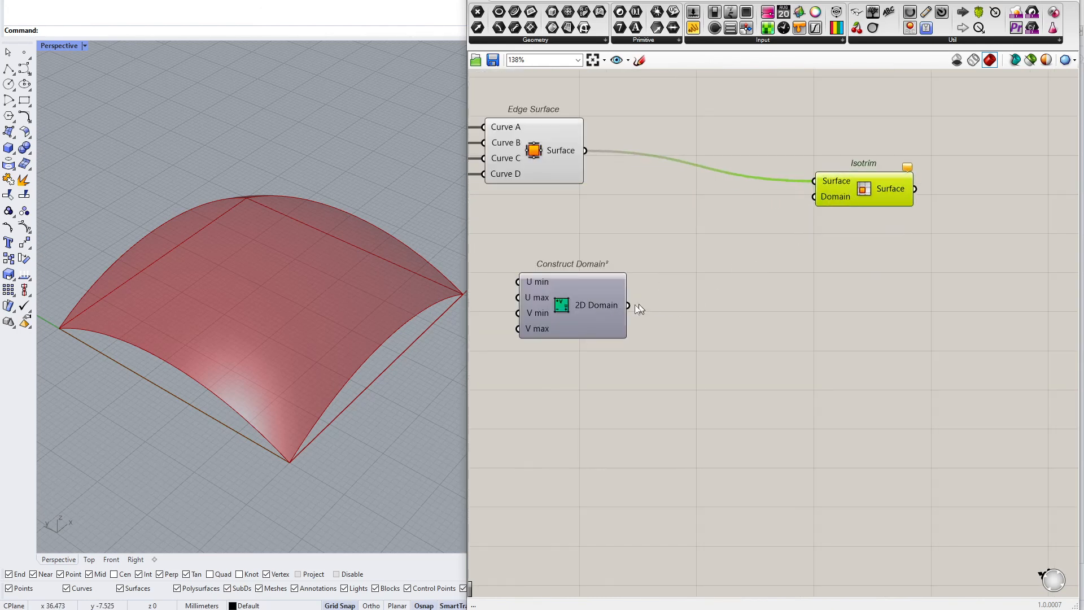
pyautogui.doubleClick(731, 301)
pyautogui.write('divide domain')
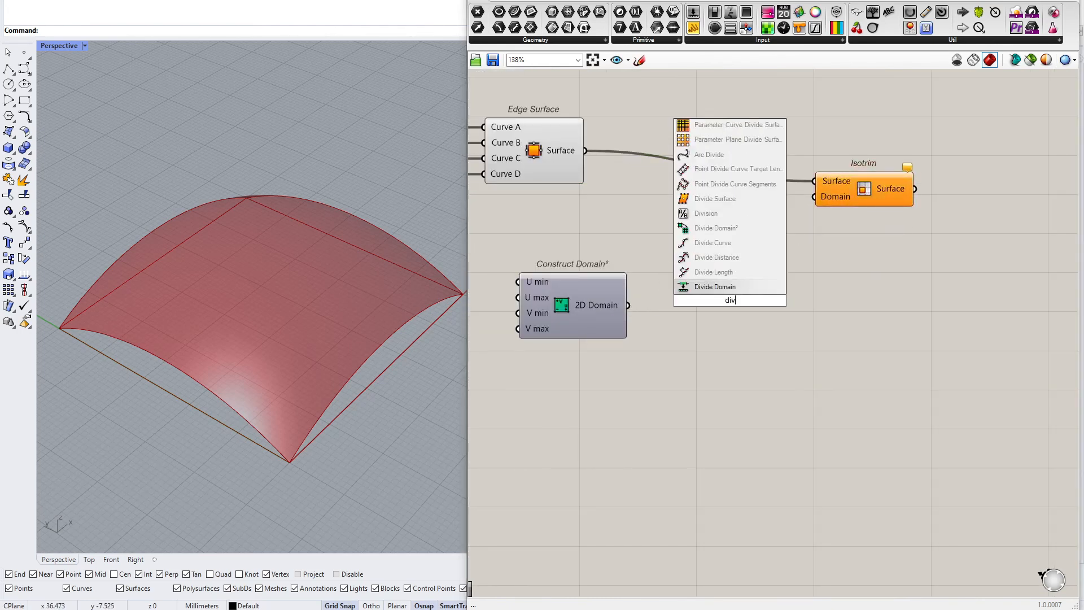
pyautogui.press('Return')
pyautogui.scroll(2, 730, 301)
pyautogui.moveTo(730, 300); pyautogui.dragTo(798, 332)
pyautogui.click(877, 256)
pyautogui.scroll(5, 844, 284)
pyautogui.moveTo(884, 227); pyautogui.dragTo(829, 274)
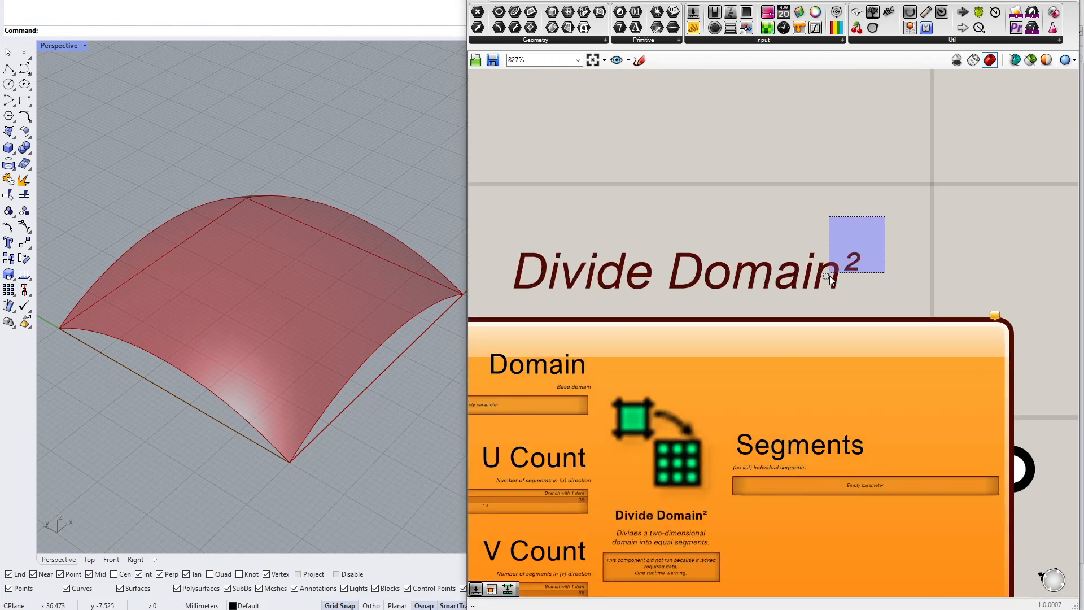
pyautogui.scroll(-5, 829, 274)
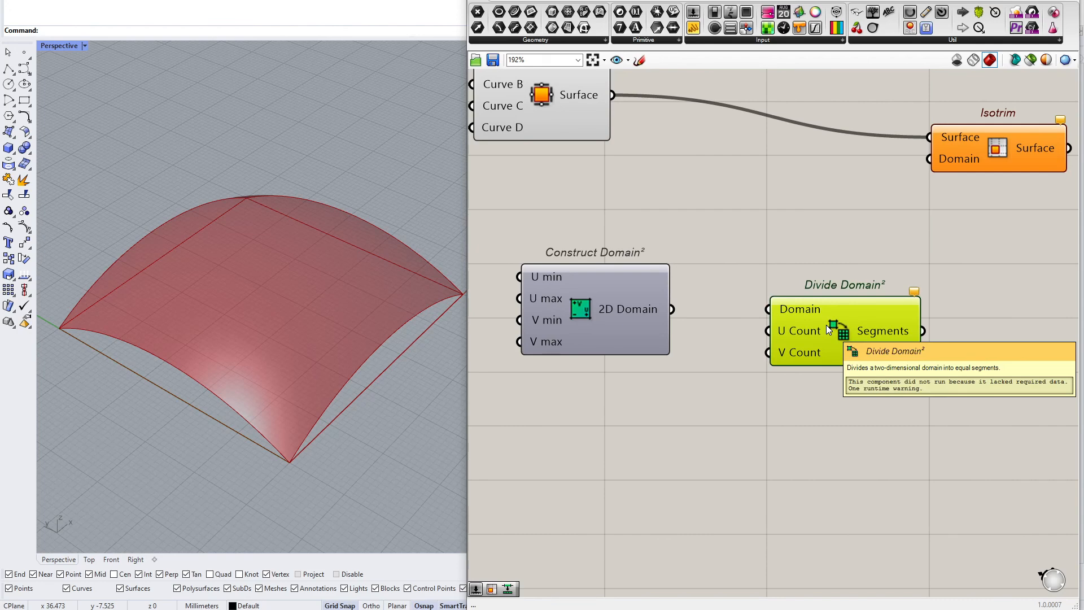
# Connect Construct Domain²'s 2D Domain output to Divide Domain²'s Domain input
pyautogui.moveTo(672, 309); pyautogui.dragTo(843, 322)
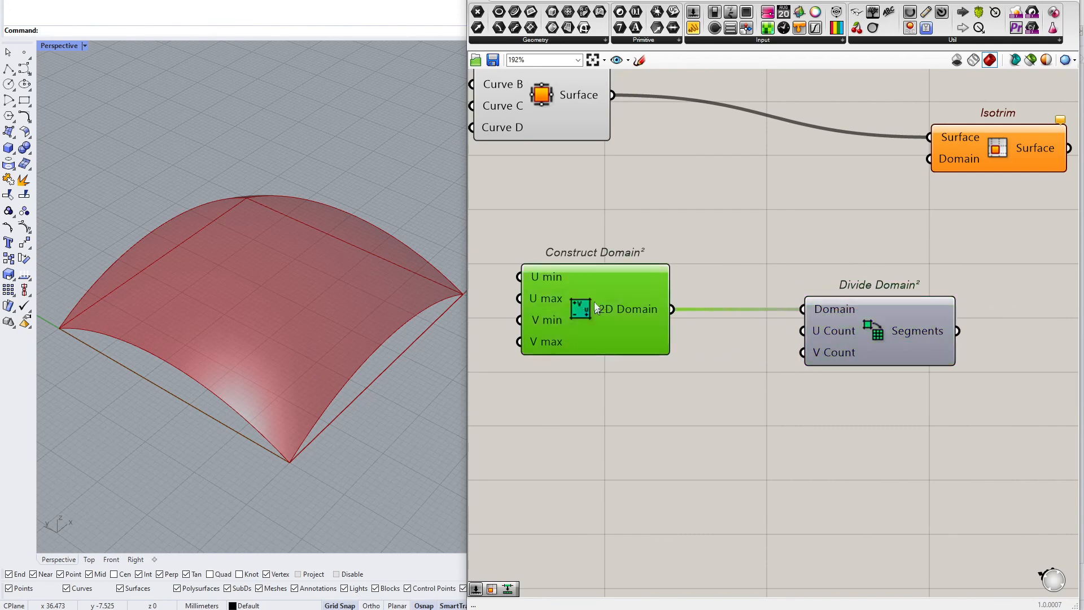
pyautogui.moveTo(599, 314); pyautogui.dragTo(574, 238)
pyautogui.moveTo(845, 332); pyautogui.dragTo(808, 344)
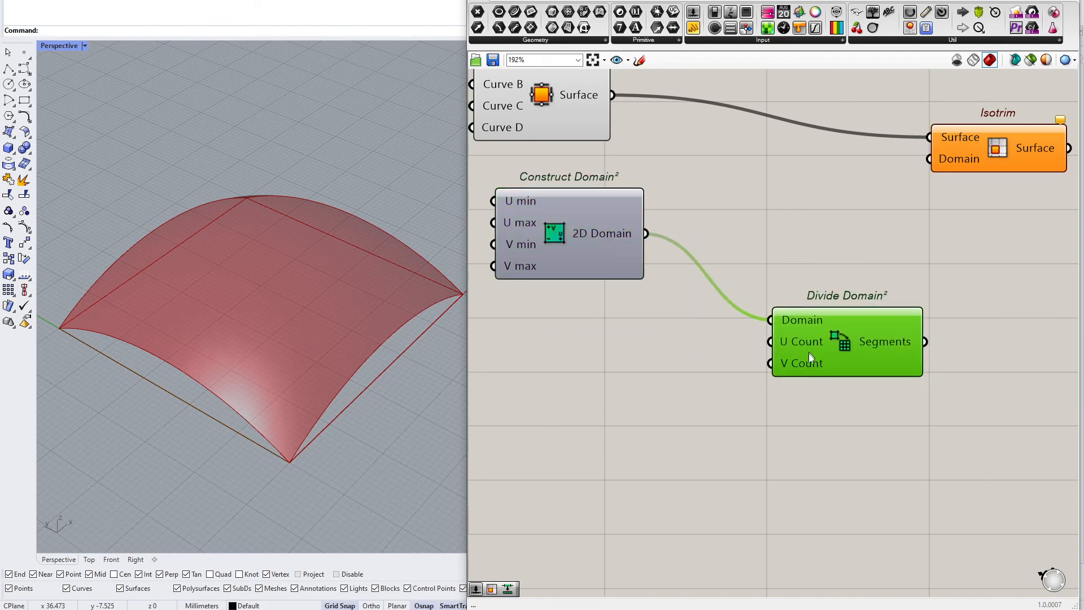
# Add an Integer parameter and wire it into Divide Domain²'s U Count and V Count inputs
pyautogui.moveTo(808, 350)
pyautogui.doubleClick(598, 371)
pyautogui.click(620, 27)
pyautogui.click(606, 356)
pyautogui.moveTo(592, 358); pyautogui.dragTo(703, 378, button='right')
pyautogui.moveTo(703, 377); pyautogui.dragTo(601, 413)
pyautogui.scroll(-6, 698, 370)
pyautogui.scroll(6, 652, 379)
pyautogui.scroll(-3, 616, 368)
pyautogui.moveTo(547, 419); pyautogui.dragTo(619, 413, button='right')
# Add a number slider set to 4 and connect it to the Integer parameter
pyautogui.doubleClick(536, 401)
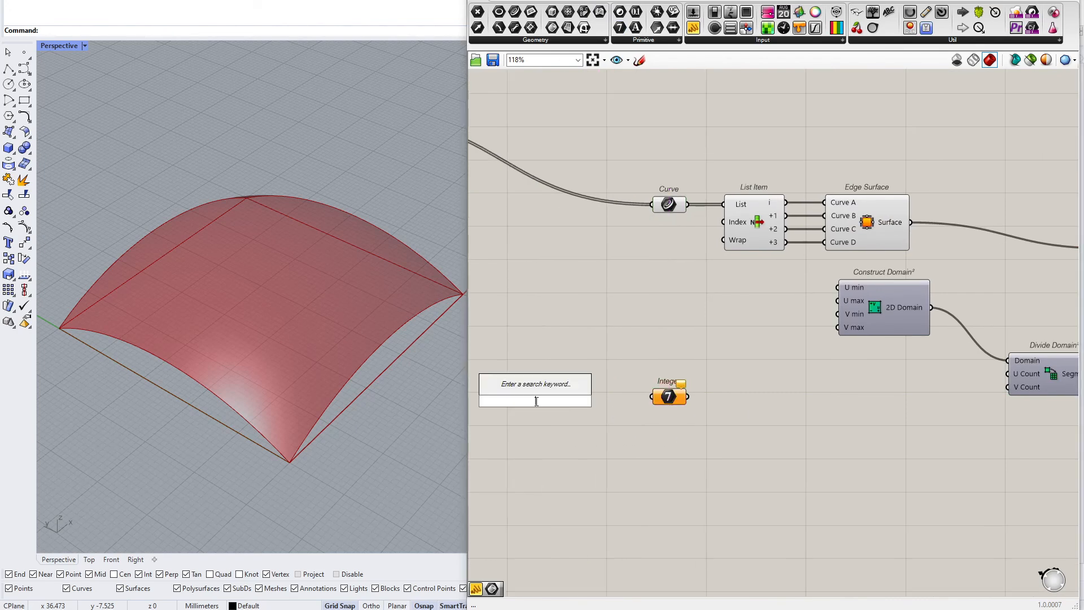
pyautogui.write('4<1')
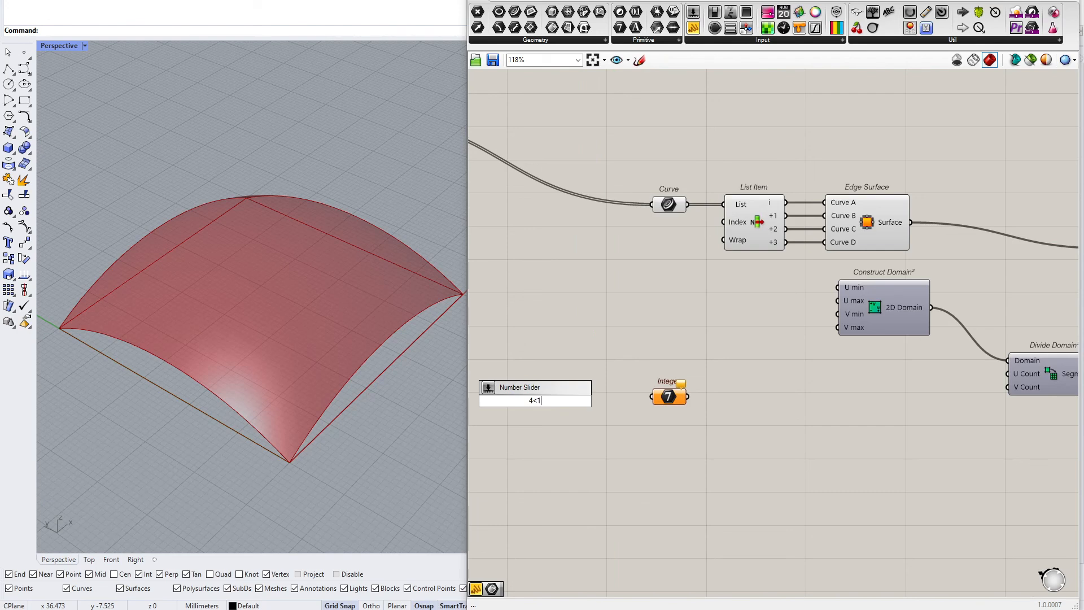
pyautogui.press('Return')
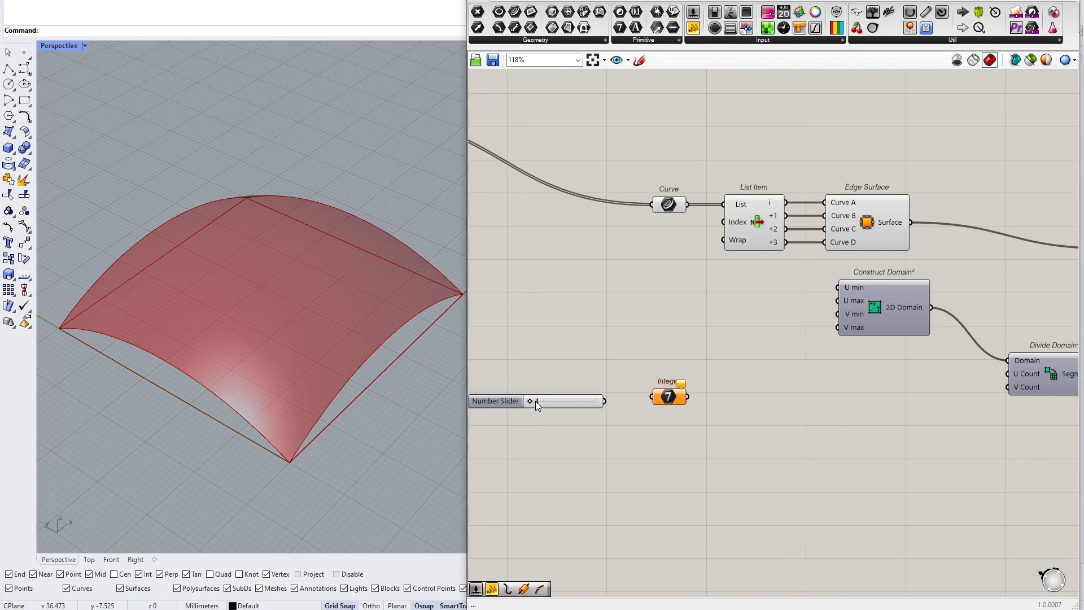
pyautogui.moveTo(626, 408); pyautogui.dragTo(559, 397)
pyautogui.moveTo(688, 397)
pyautogui.mouseDown()
pyautogui.moveTo(1008, 374)
pyautogui.moveTo(902, 396)
pyautogui.moveTo(689, 398)
pyautogui.mouseUp()
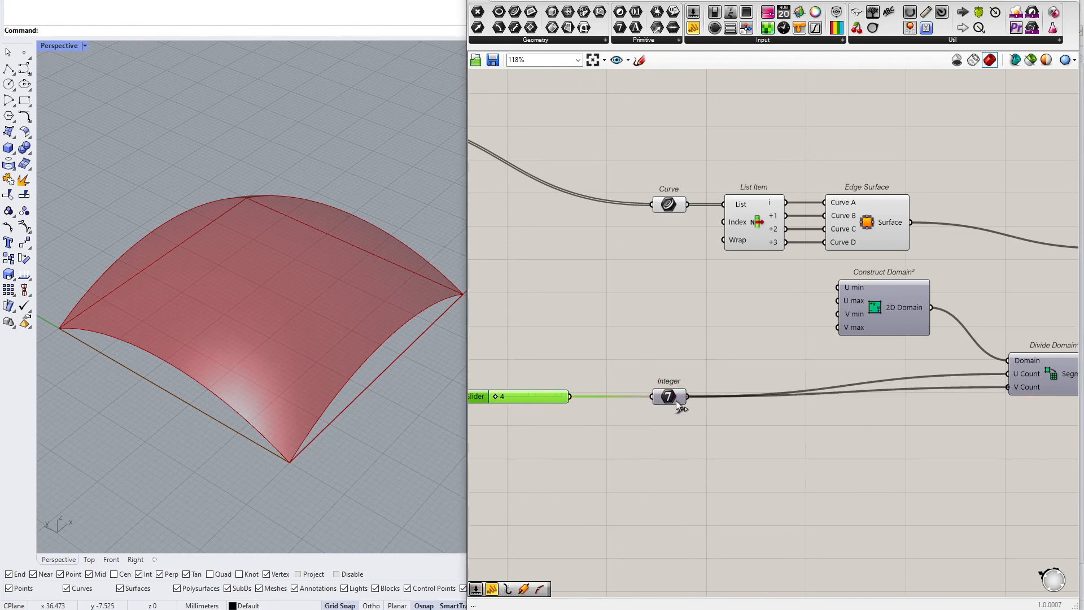
# Connect Divide Domain²'s Segments output to the Isotrim component's Domain input
pyautogui.moveTo(859, 392); pyautogui.dragTo(533, 411, button='right')
pyautogui.moveTo(722, 398); pyautogui.dragTo(691, 403)
pyautogui.scroll(3, 690, 418)
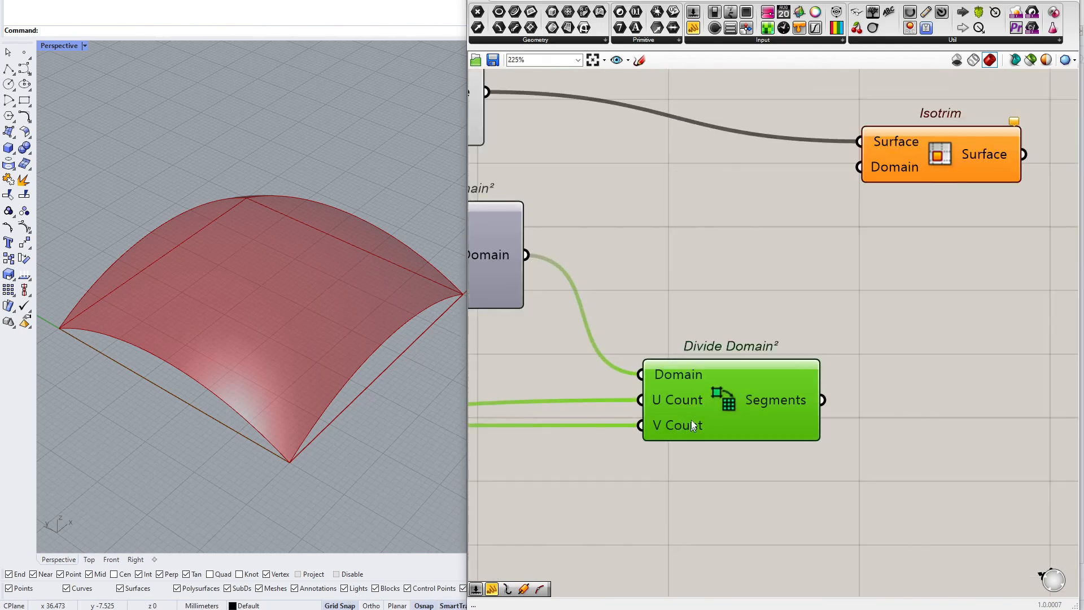
pyautogui.moveTo(691, 411)
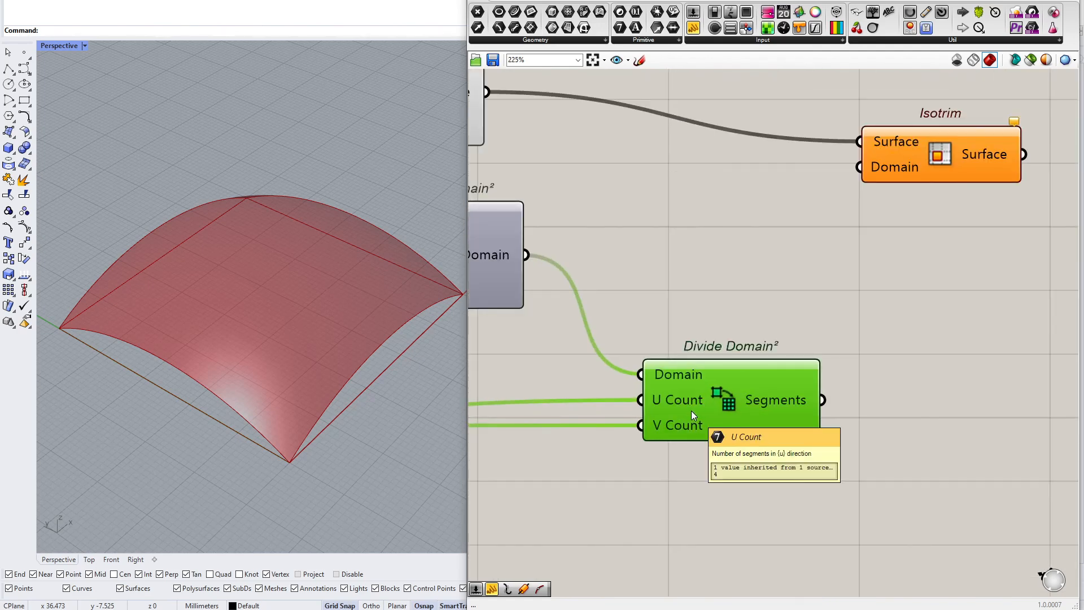
pyautogui.moveTo(820, 402); pyautogui.dragTo(852, 175)
pyautogui.moveTo(864, 191); pyautogui.dragTo(801, 331, button='right')
pyautogui.moveTo(845, 298); pyautogui.dragTo(870, 248)
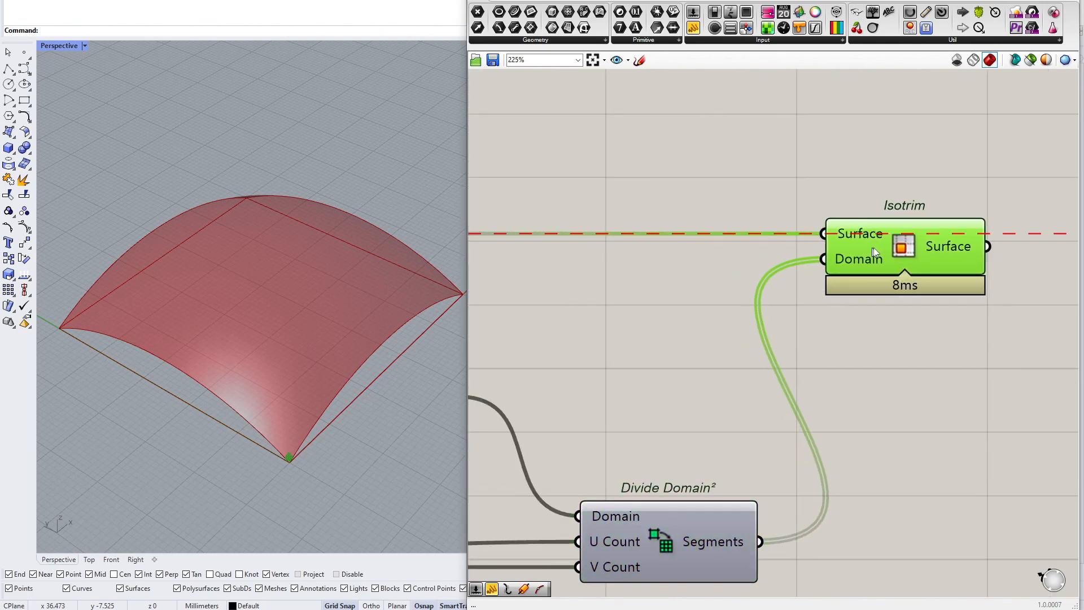
# Inspect the Isotrim subdivision result on the roof surface in the Rhino viewport
pyautogui.scroll(-2, 706, 353)
pyautogui.moveTo(697, 358); pyautogui.dragTo(805, 324, button='right')
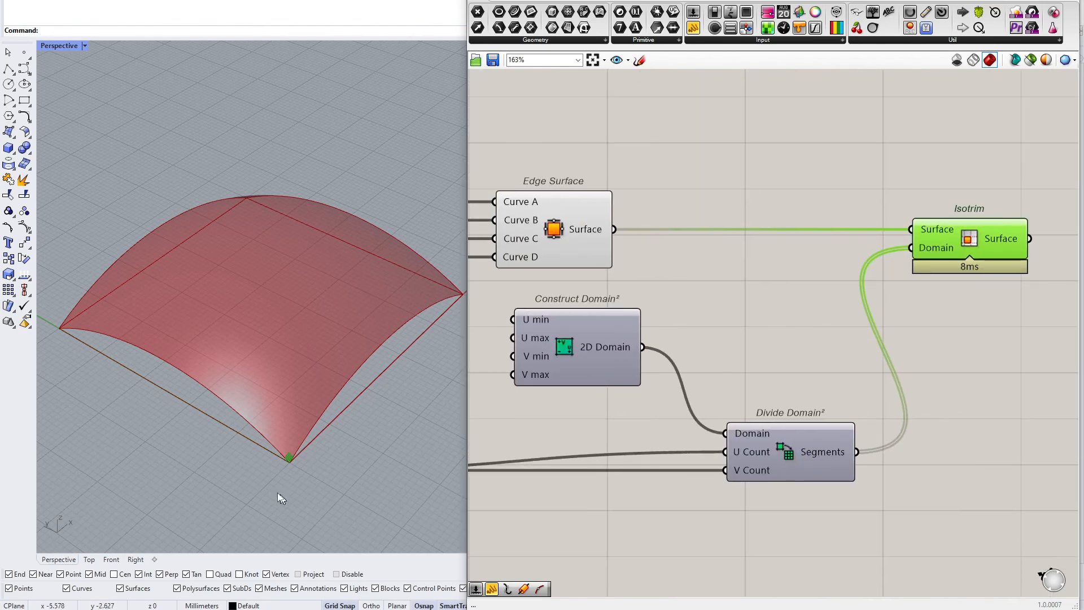
pyautogui.scroll(12, 293, 461)
pyautogui.moveTo(238, 487); pyautogui.dragTo(398, 361)
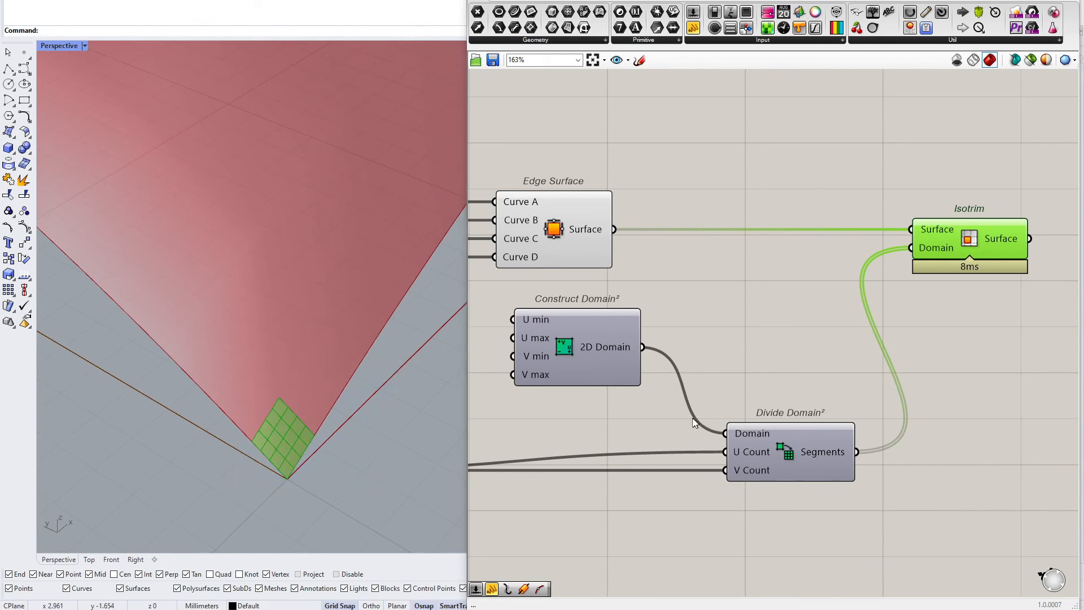
pyautogui.moveTo(651, 447); pyautogui.dragTo(808, 421, button='right')
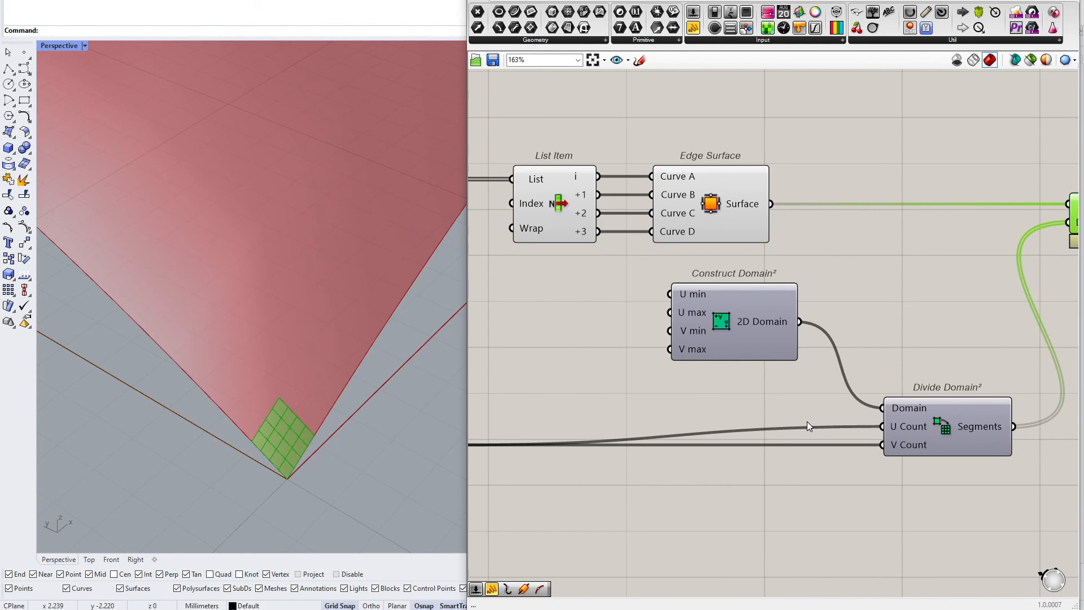
pyautogui.scroll(-2, 780, 361)
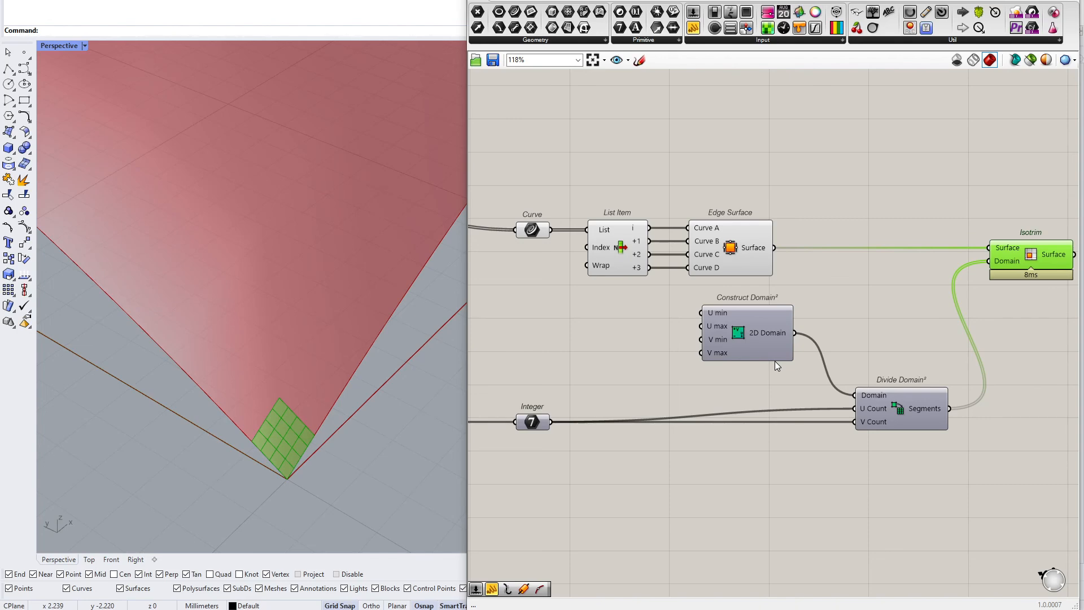
pyautogui.scroll(-2, 775, 361)
pyautogui.moveTo(821, 342); pyautogui.dragTo(779, 345, button='right')
pyautogui.scroll(5, 835, 331)
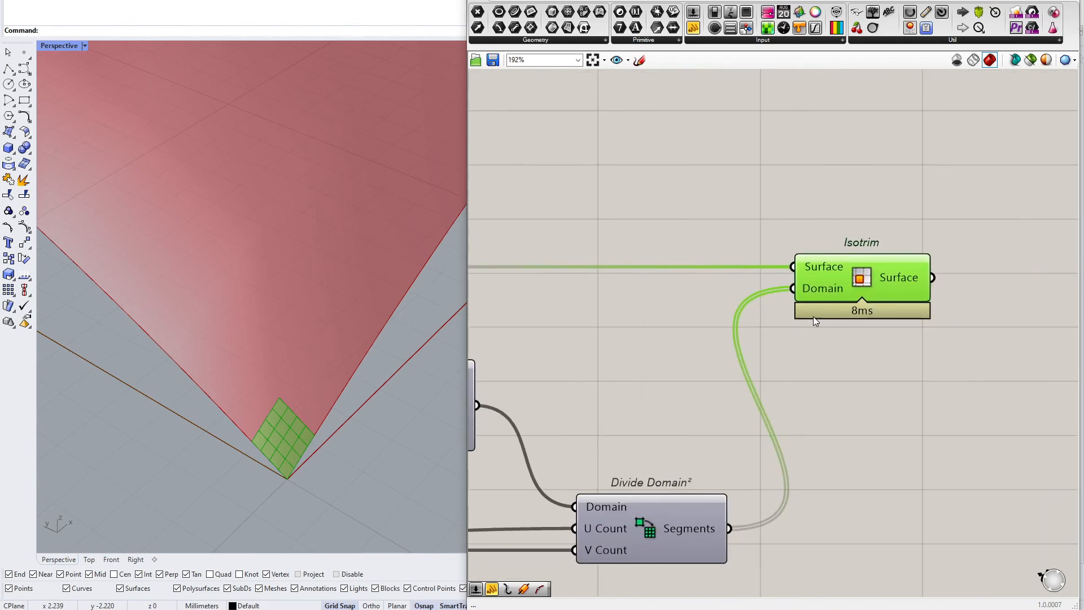
# Add a Domain² parameter fed by Edge Surface's output and show its value in a Panel
pyautogui.moveTo(740, 257); pyautogui.dragTo(870, 362, button='right')
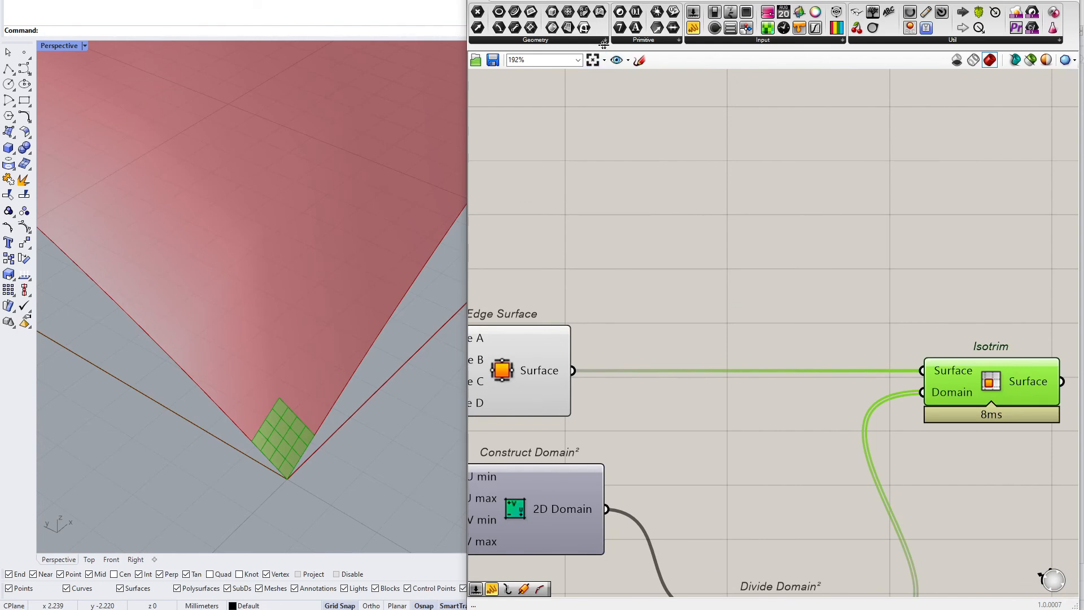
pyautogui.click(633, 46)
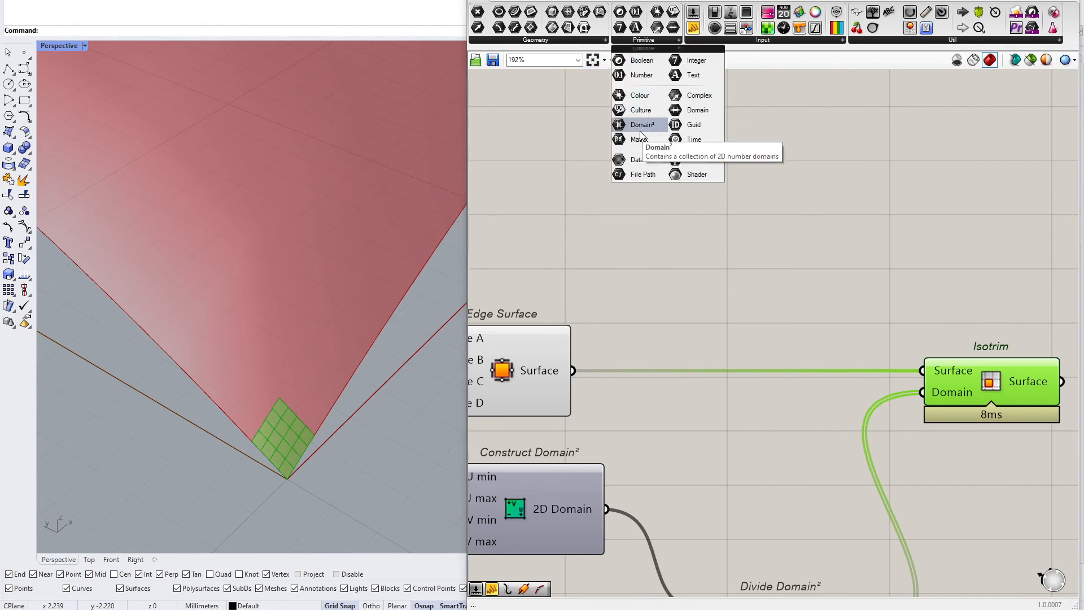
pyautogui.click(656, 138)
pyautogui.click(667, 259)
pyautogui.moveTo(572, 371); pyautogui.dragTo(641, 250)
pyautogui.moveTo(664, 252); pyautogui.dragTo(673, 216)
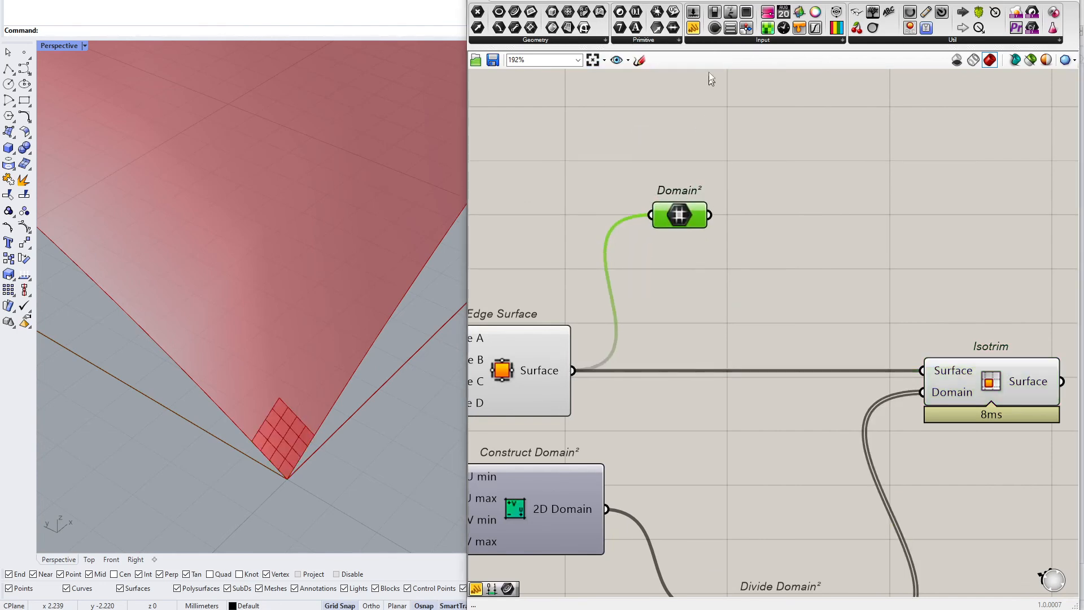
pyautogui.moveTo(725, 79); pyautogui.dragTo(741, 134)
pyautogui.moveTo(710, 215); pyautogui.dragTo(836, 224)
pyautogui.scroll(5, 906, 222)
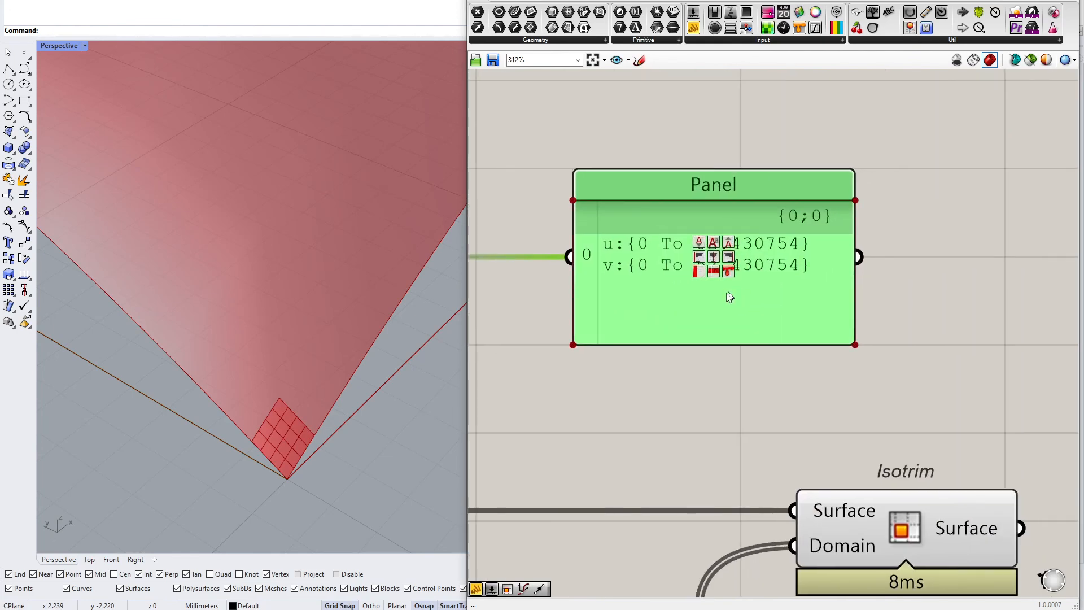
pyautogui.scroll(-6, 690, 343)
pyautogui.moveTo(681, 318); pyautogui.dragTo(738, 321, button='right')
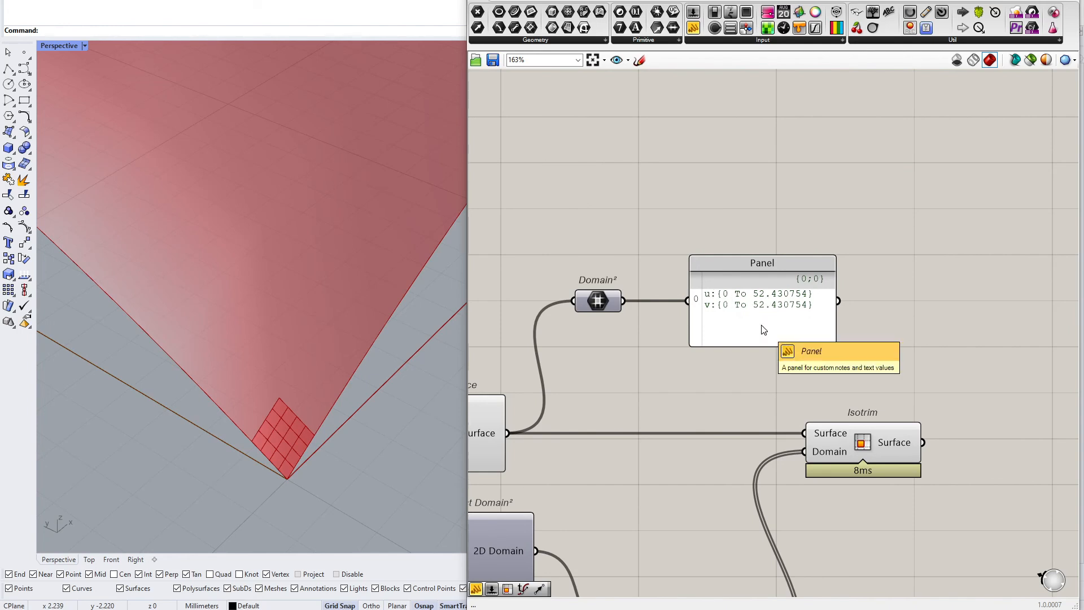
# Examine the surface domain Panel values and the subdivided patch in the viewport
pyautogui.moveTo(834, 454); pyautogui.dragTo(817, 365, button='right')
pyautogui.scroll(3, 816, 364)
pyautogui.moveTo(817, 364)
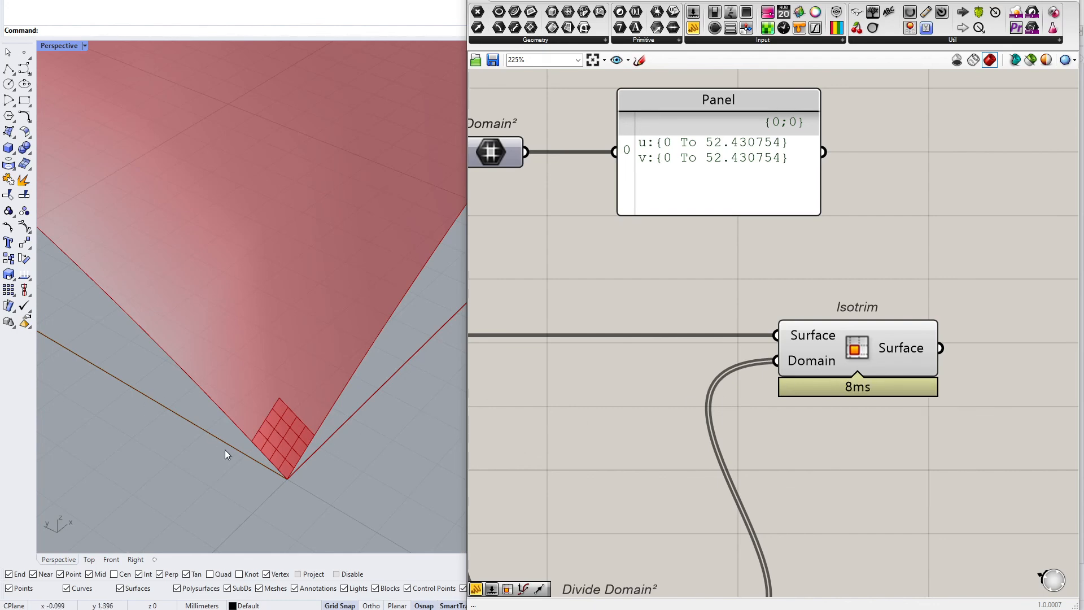
pyautogui.moveTo(232, 504); pyautogui.dragTo(371, 371)
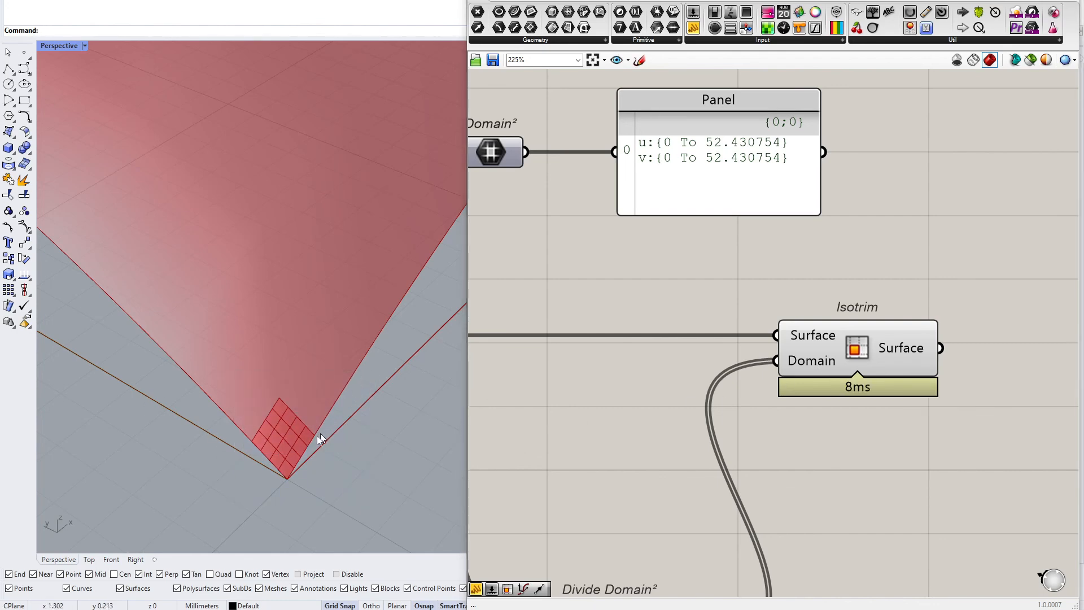
pyautogui.scroll(-3, 316, 438)
pyautogui.scroll(4, 727, 137)
pyautogui.scroll(-2, 706, 151)
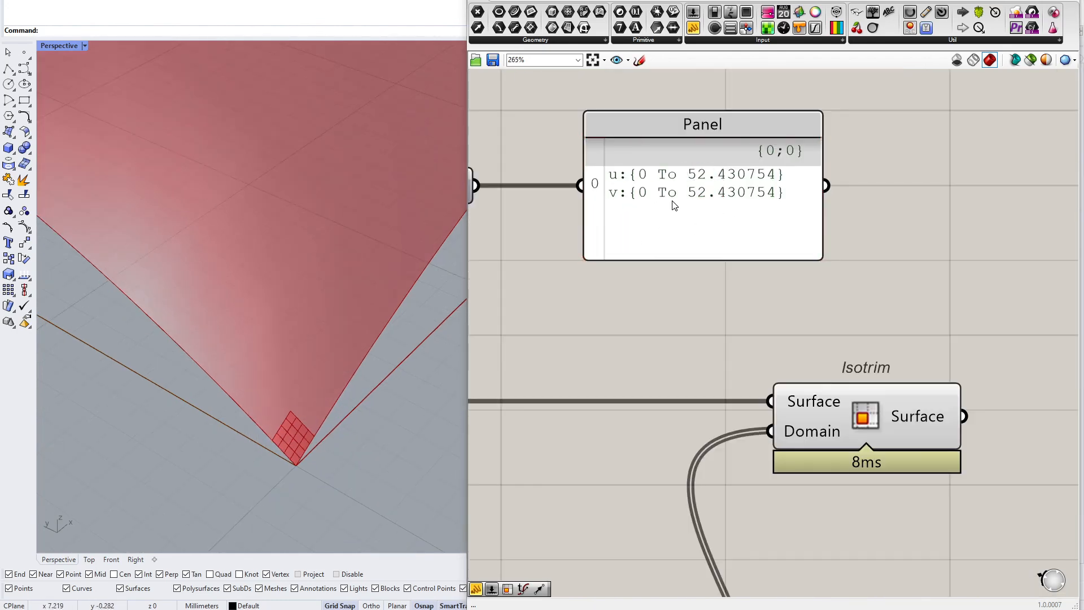
pyautogui.moveTo(675, 208); pyautogui.dragTo(743, 261, button='right')
pyautogui.scroll(-2, 762, 276)
pyautogui.scroll(-2, 701, 294)
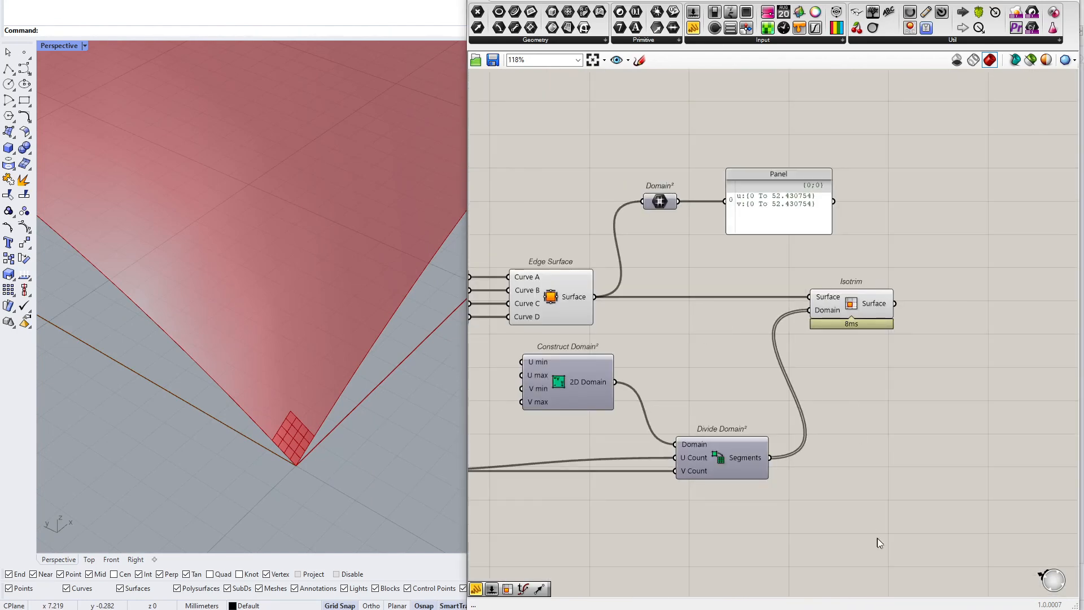
# Feed the surface's Domain² into Divide Domain²'s Domain input instead of Construct Domain²
pyautogui.moveTo(871, 531); pyautogui.dragTo(743, 312)
pyautogui.moveTo(737, 460); pyautogui.dragTo(824, 460)
pyautogui.click(734, 359)
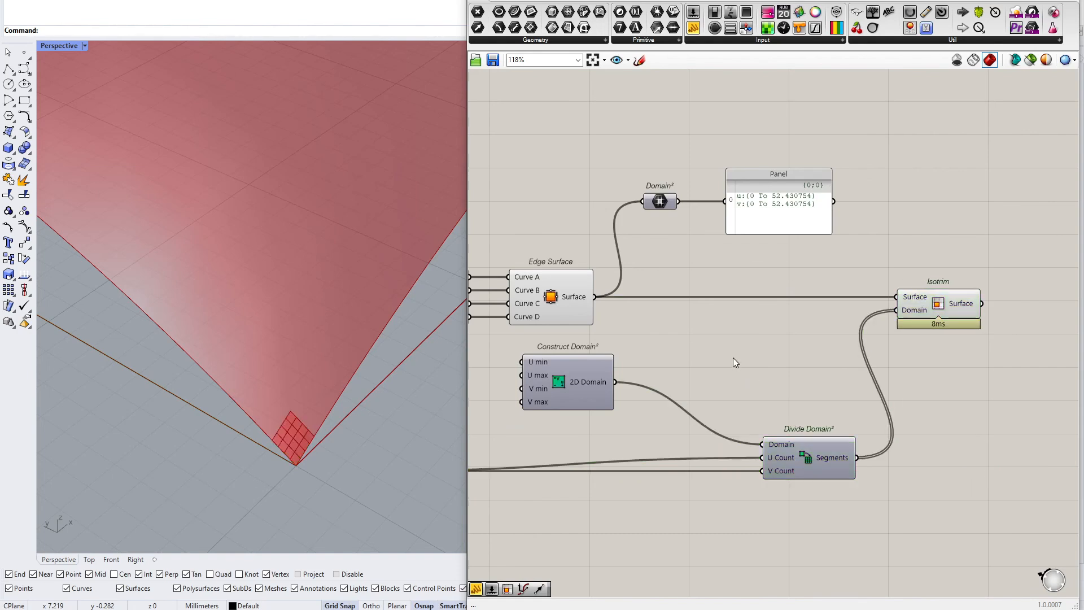
pyautogui.scroll(2, 802, 445)
pyautogui.moveTo(637, 101); pyautogui.dragTo(753, 440)
pyautogui.scroll(-12, 271, 356)
pyautogui.scroll(7, 272, 352)
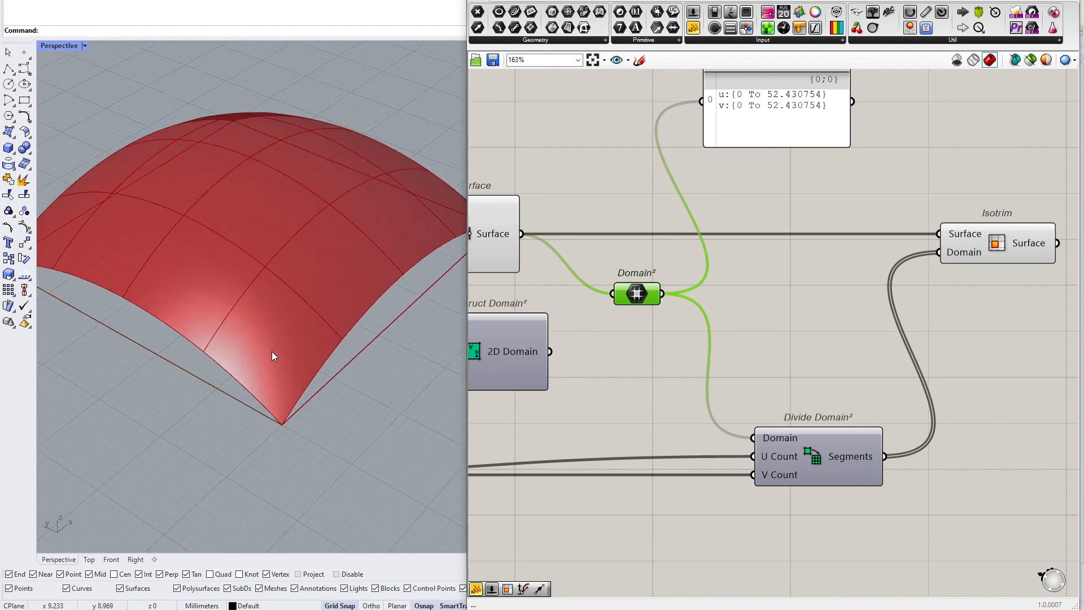
# Attach a Panel to Divide Domain²'s Segments output to review the subdomains, then delete it
pyautogui.moveTo(272, 352); pyautogui.dragTo(286, 422, button='right')
pyautogui.moveTo(917, 319); pyautogui.dragTo(704, 226, button='right')
pyautogui.scroll(2, 703, 226)
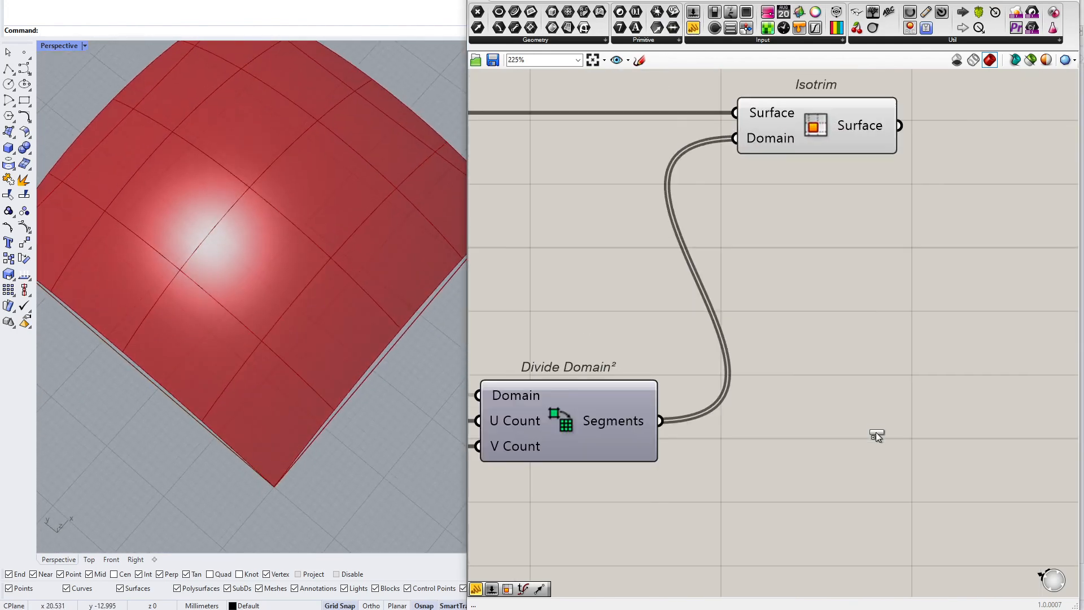
pyautogui.click(876, 429)
pyautogui.moveTo(670, 422); pyautogui.dragTo(775, 426)
pyautogui.moveTo(901, 483); pyautogui.dragTo(831, 386, button='right')
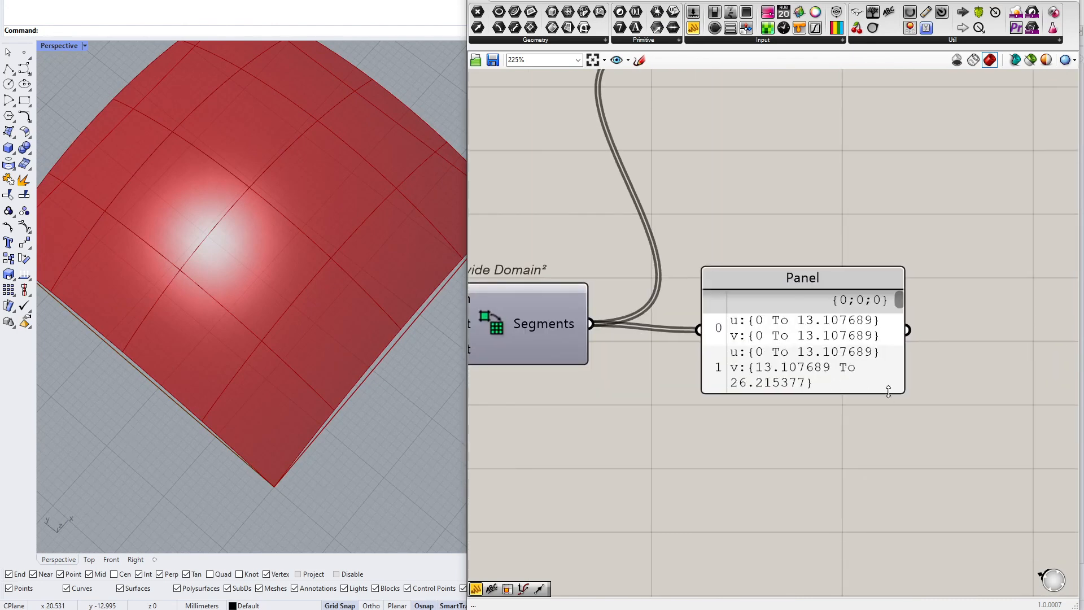
pyautogui.scroll(-3, 851, 372)
pyautogui.moveTo(905, 391); pyautogui.dragTo(1030, 489)
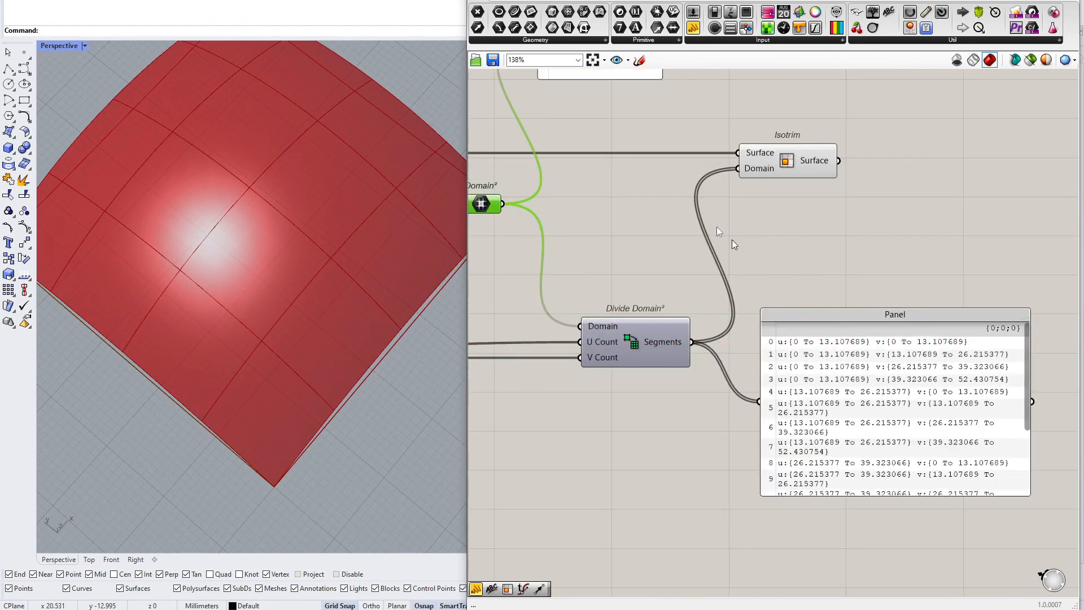
pyautogui.moveTo(728, 239); pyautogui.dragTo(820, 369, button='right')
pyautogui.moveTo(713, 161); pyautogui.dragTo(735, 191)
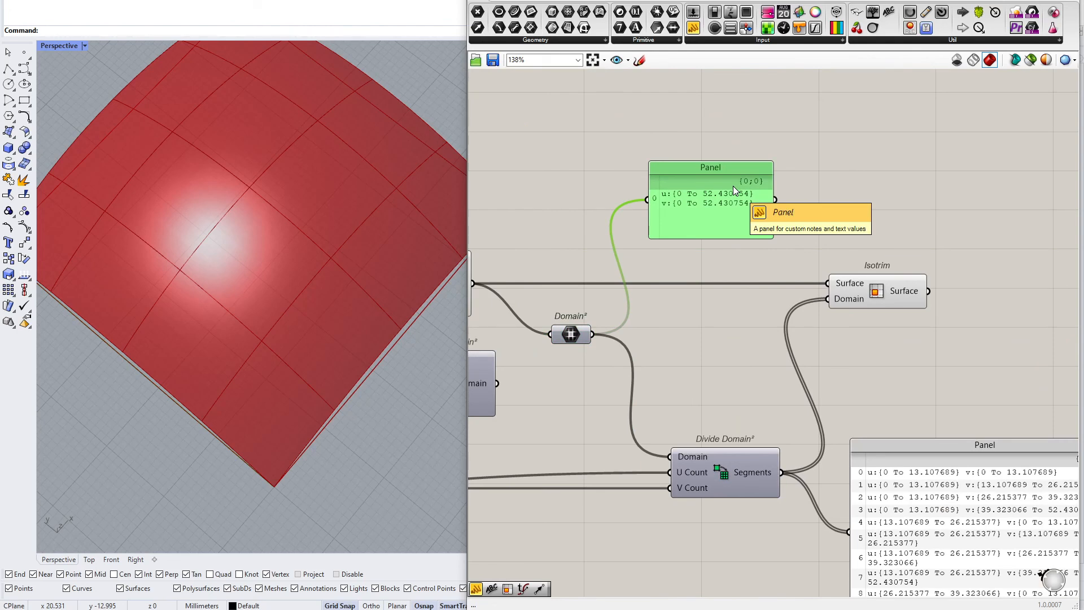
pyautogui.click(950, 540)
pyautogui.press('Delete')
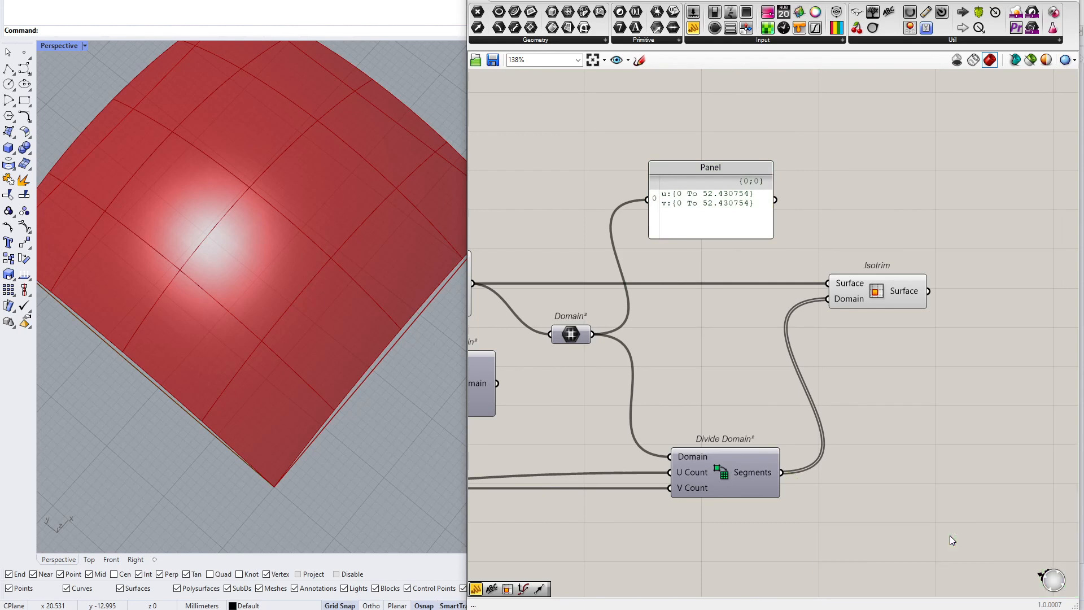
pyautogui.moveTo(808, 291); pyautogui.dragTo(936, 285, button='right')
pyautogui.moveTo(626, 375); pyautogui.dragTo(798, 450)
pyautogui.rightClick(986, 282)
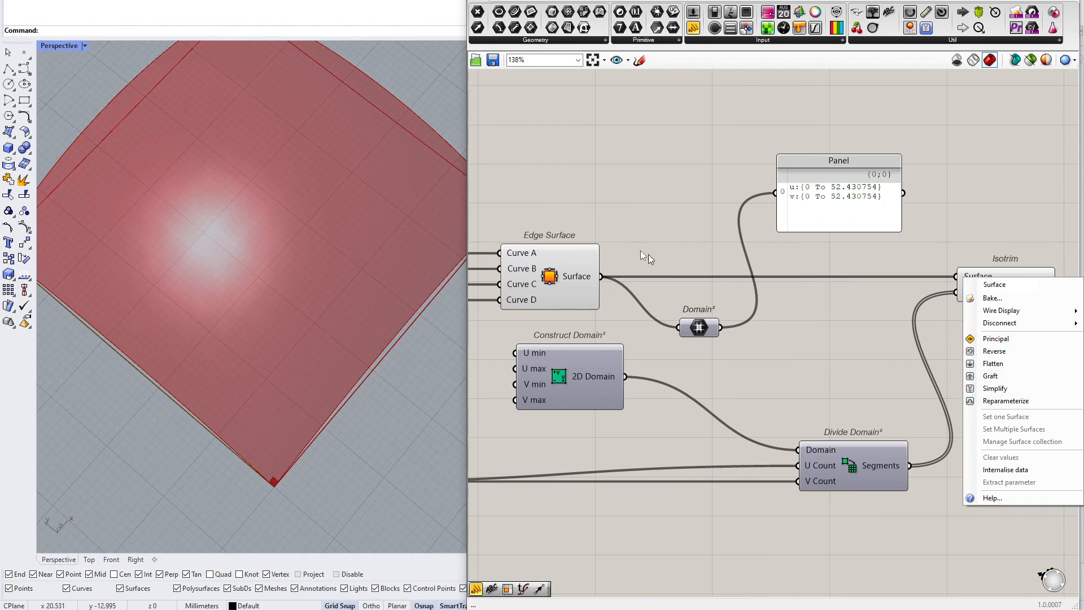
pyautogui.click(576, 276)
pyautogui.scroll(4, 576, 275)
pyautogui.rightClick(590, 280)
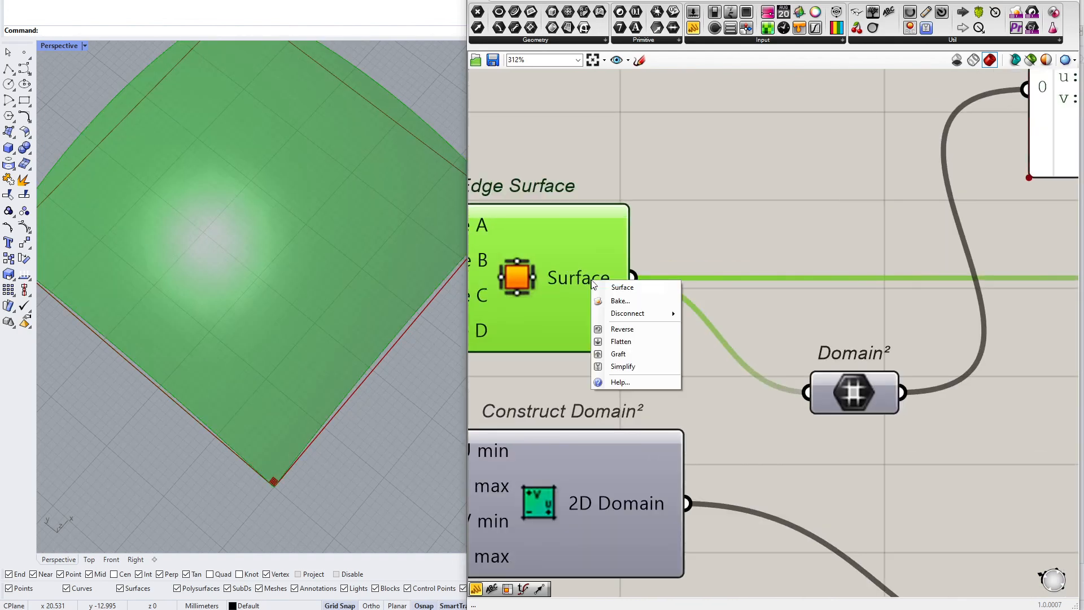
pyautogui.click(695, 248)
pyautogui.rightClick(587, 284)
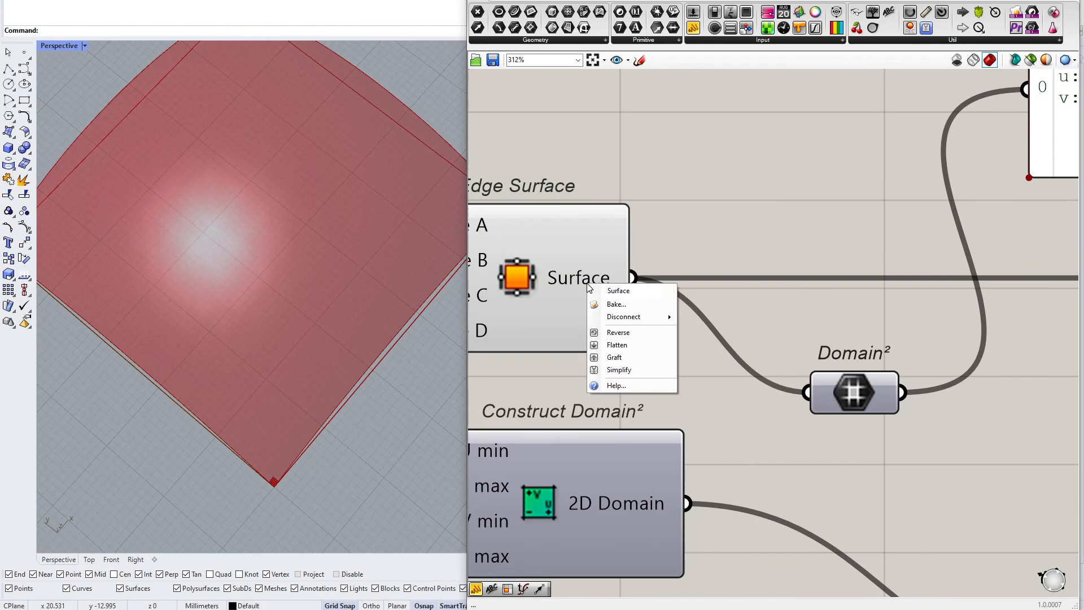
pyautogui.click(671, 244)
# Set the Isotrim component's Surface input to Reparameterize
pyautogui.scroll(-6, 542, 266)
pyautogui.scroll(5, 903, 265)
pyautogui.rightClick(667, 291)
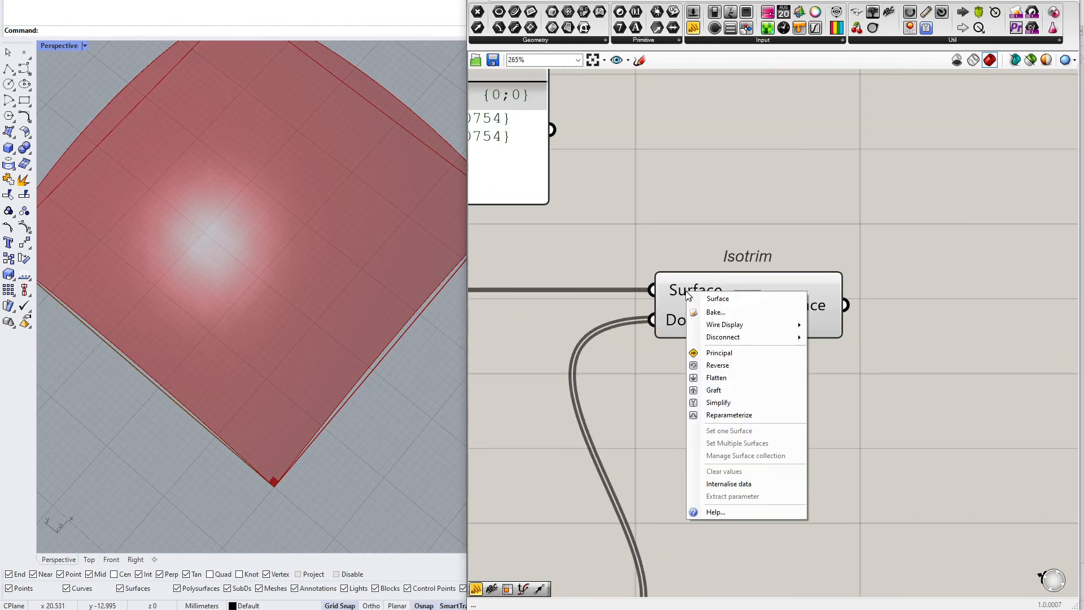
pyautogui.click(762, 412)
pyautogui.click(796, 305)
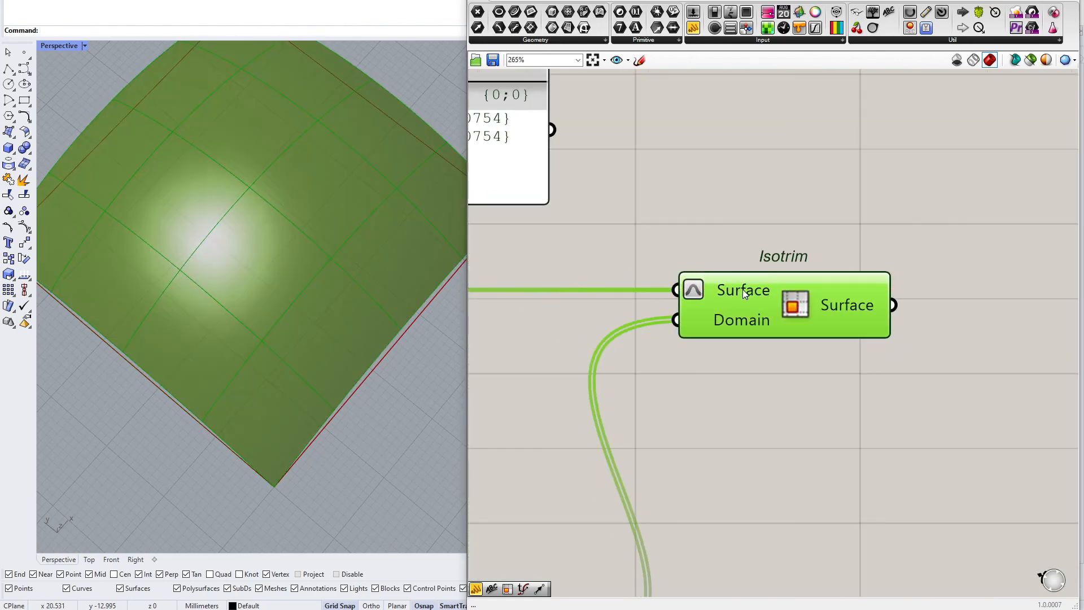
# Add a note panel reading "Reparametrize!" and place it above the Isotrim component
pyautogui.moveTo(715, 214); pyautogui.dragTo(750, 247, button='right')
pyautogui.doubleClick(730, 183)
pyautogui.write('//Reparame')
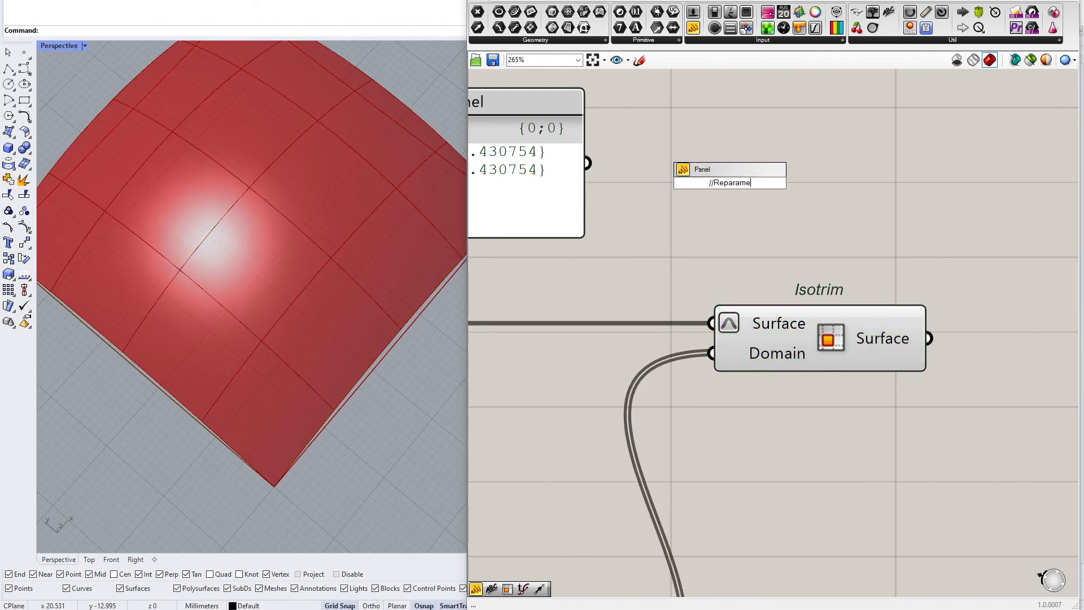
pyautogui.write('trize!')
pyautogui.press('Return')
pyautogui.moveTo(730, 183); pyautogui.dragTo(823, 256)
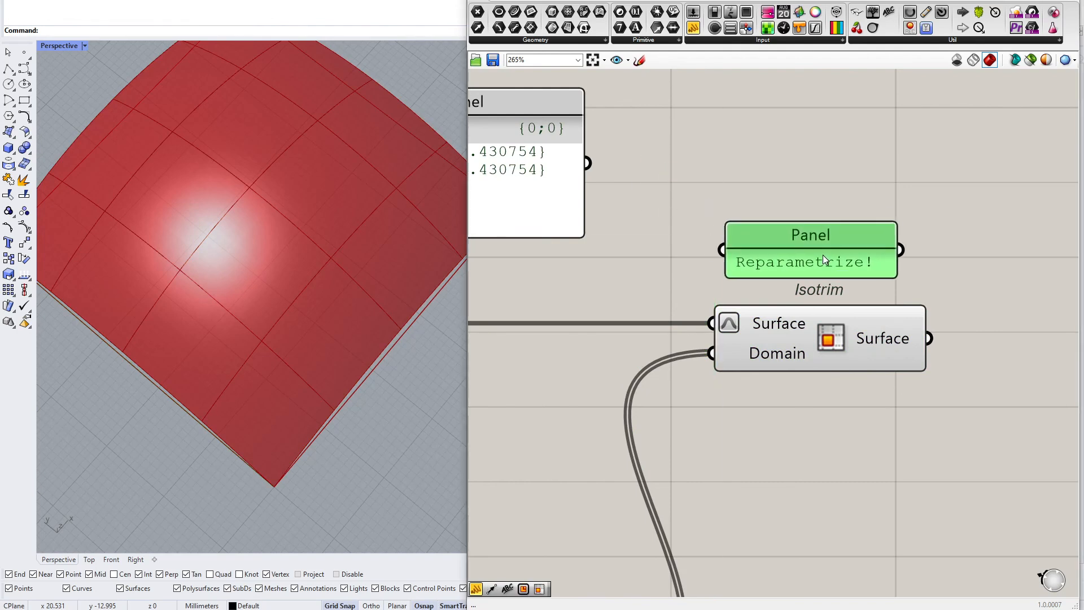
# Add a Surface parameter beside the Domain² parameter and connect Edge Surface's output to it
pyautogui.scroll(-3, 791, 265)
pyautogui.moveTo(707, 297); pyautogui.dragTo(826, 298, button='right')
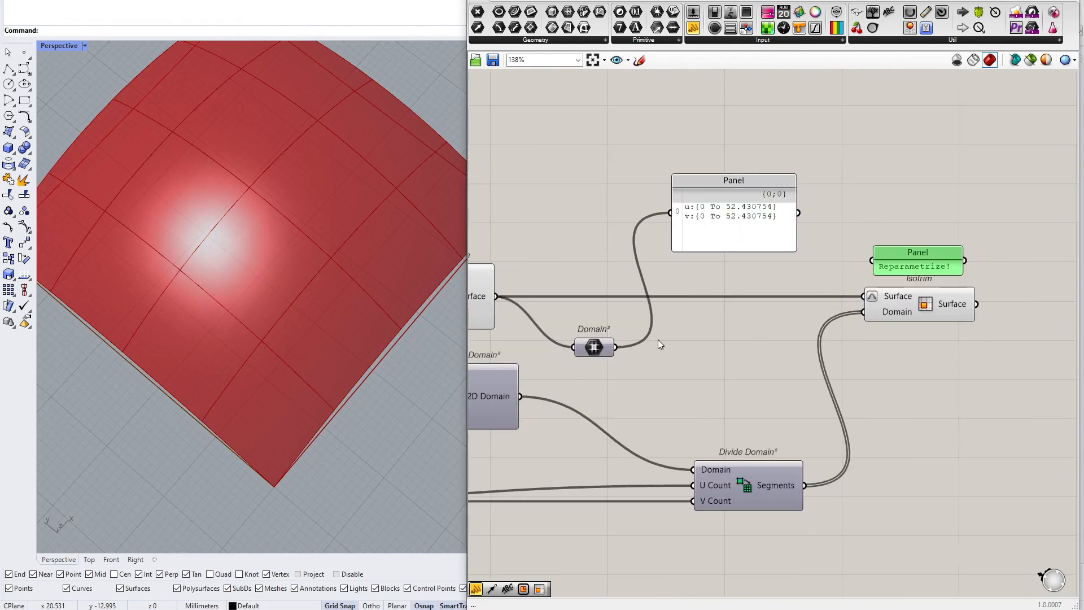
pyautogui.moveTo(585, 353); pyautogui.dragTo(609, 220)
pyautogui.rightClick(607, 212)
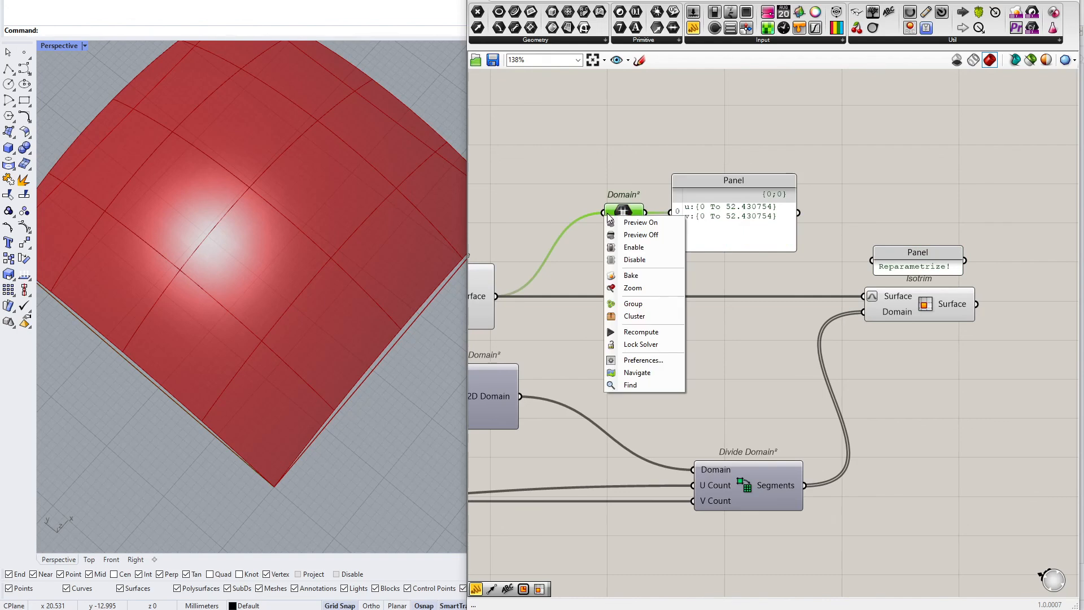
pyautogui.rightClick(608, 210)
pyautogui.click(627, 191)
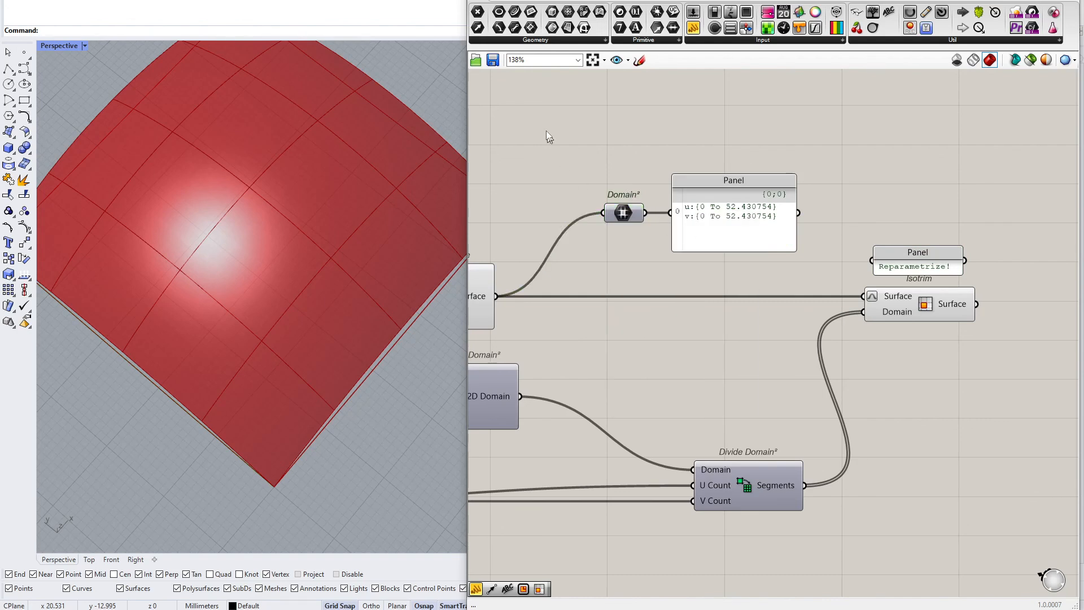
pyautogui.moveTo(563, 32); pyautogui.dragTo(548, 199)
pyautogui.moveTo(496, 296); pyautogui.dragTo(529, 199)
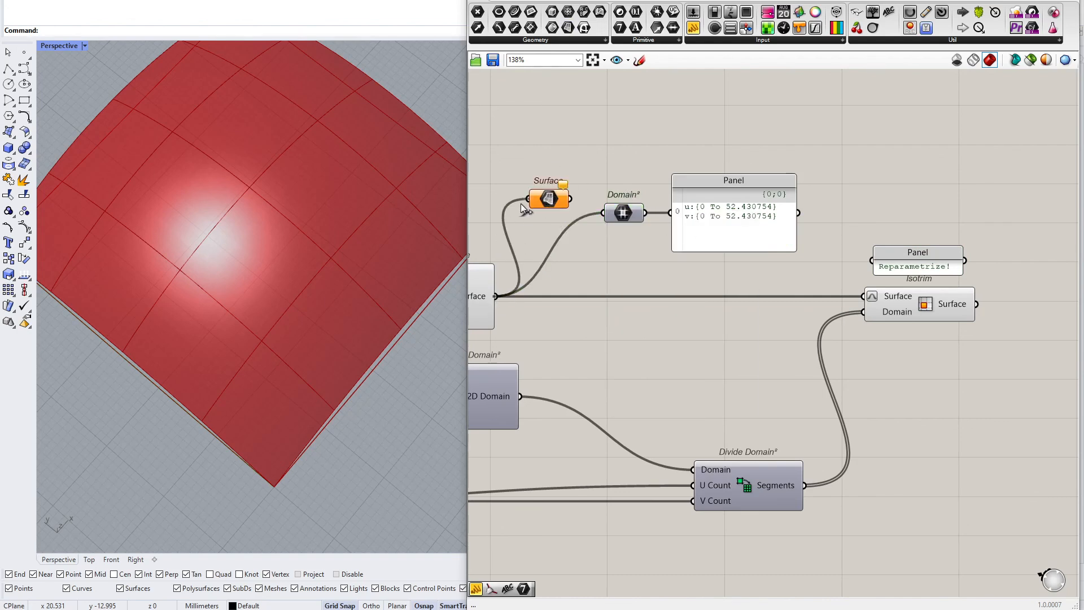
# Reparameterize the Surface parameter feeding the Domain² component to check its domain in the panel
pyautogui.rightClick(553, 200)
pyautogui.click(589, 330)
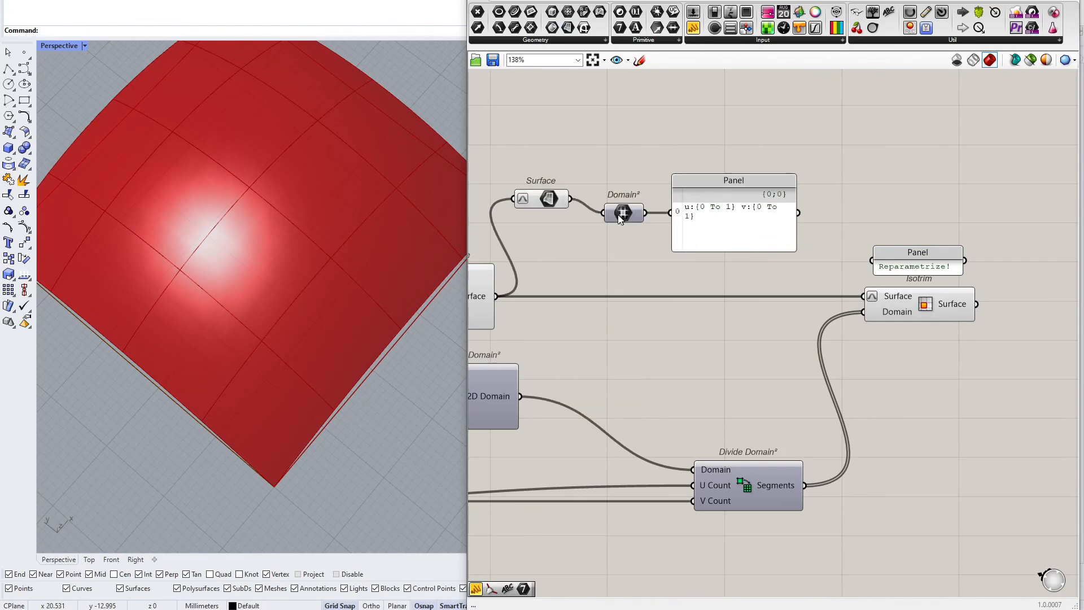
pyautogui.scroll(3, 765, 210)
pyautogui.moveTo(818, 235); pyautogui.dragTo(854, 233)
pyautogui.scroll(-4, 730, 276)
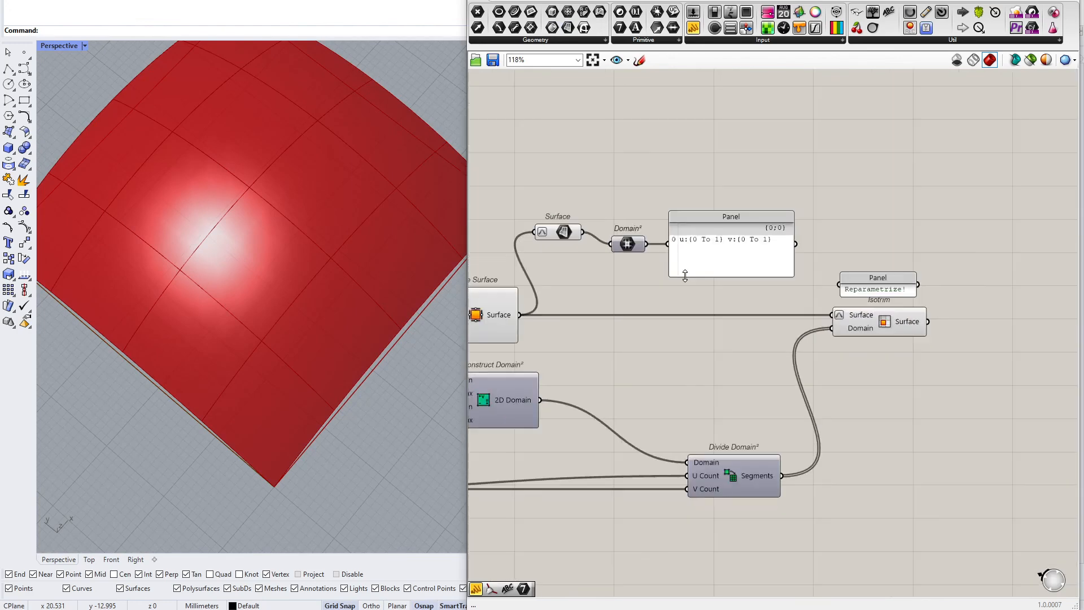
# Select the inspection Surface parameter, Domain² component and Panel and delete them
pyautogui.moveTo(685, 276); pyautogui.dragTo(798, 268, button='right')
pyautogui.moveTo(676, 225); pyautogui.dragTo(751, 236)
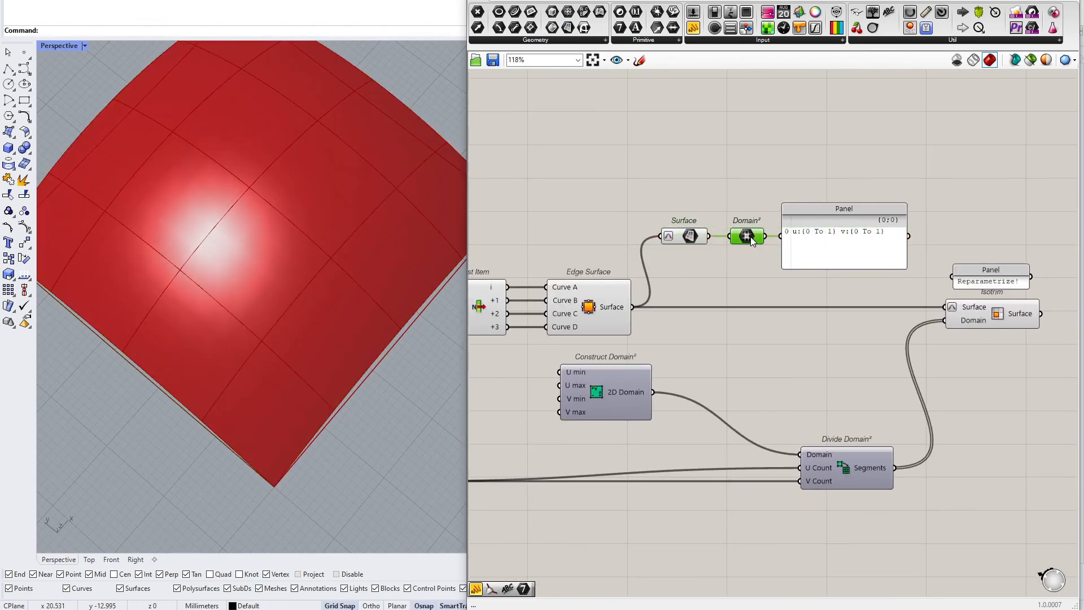
pyautogui.moveTo(704, 243)
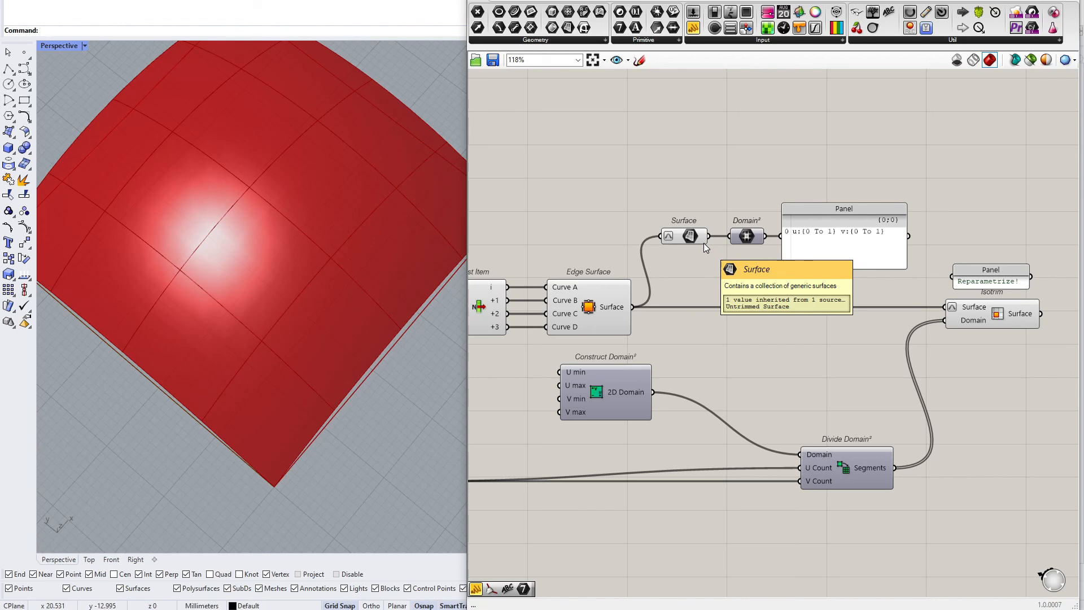
pyautogui.moveTo(872, 152); pyautogui.dragTo(683, 271)
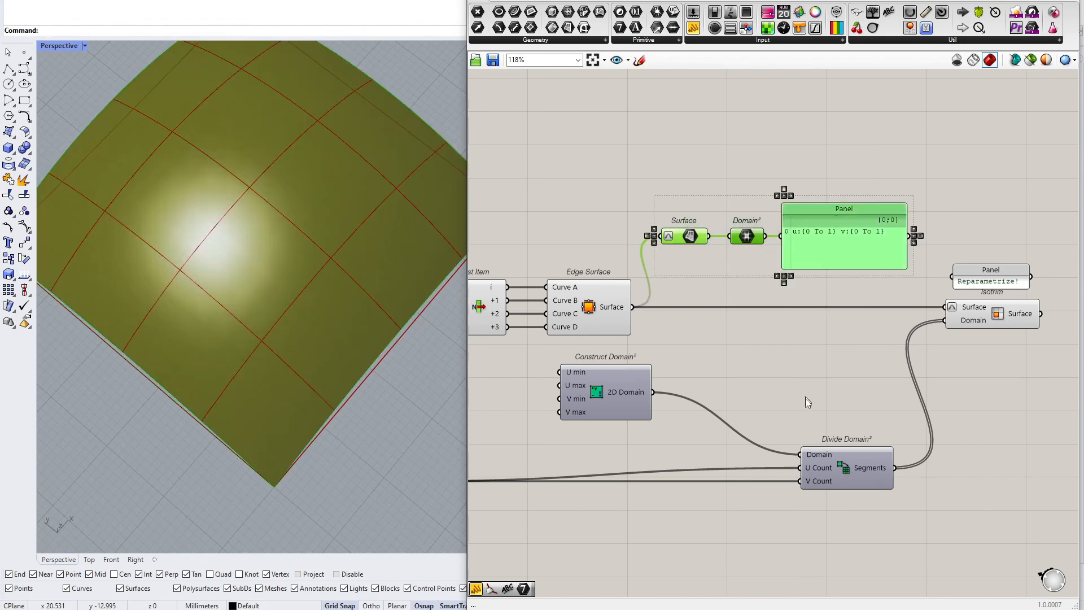
pyautogui.moveTo(632, 393)
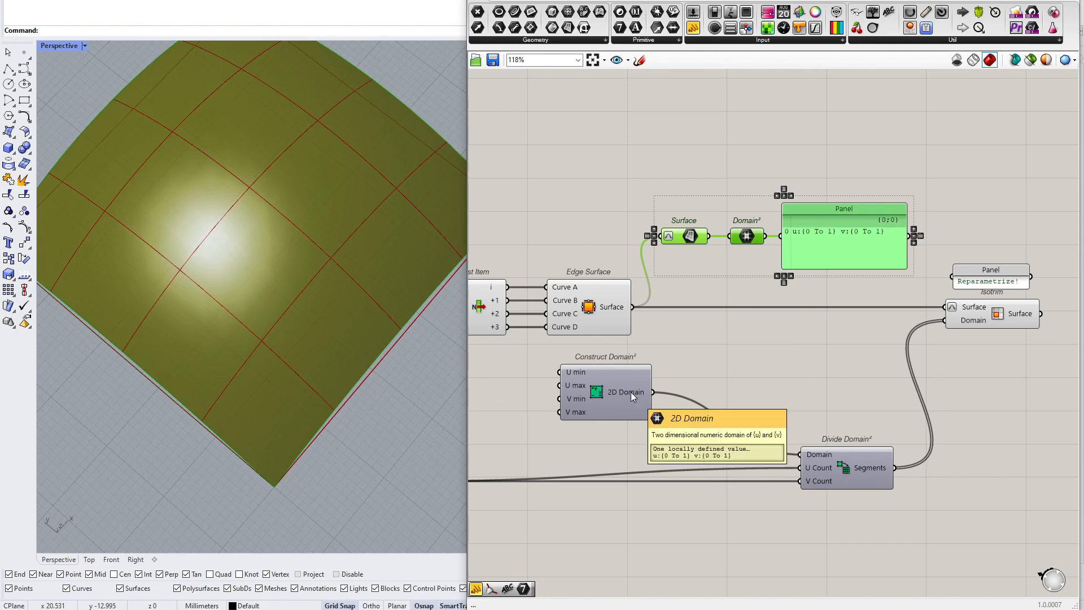
pyautogui.moveTo(841, 132); pyautogui.dragTo(676, 264)
pyautogui.press('Delete')
# Add a Surface parameter after the Isotrim component and connect Isotrim's Surface output to it
pyautogui.moveTo(932, 234); pyautogui.dragTo(785, 257, button='right')
pyautogui.moveTo(717, 477); pyautogui.dragTo(665, 477)
pyautogui.click(865, 360)
pyautogui.moveTo(865, 347); pyautogui.dragTo(749, 344, button='right')
pyautogui.click(569, 28)
pyautogui.click(822, 330)
pyautogui.moveTo(777, 335); pyautogui.dragTo(805, 330)
pyautogui.scroll(-5, 854, 242)
# Group the tile-creation components together with the new output Surface parameter
pyautogui.moveTo(850, 236); pyautogui.dragTo(586, 398)
pyautogui.middleClick(642, 370)
pyautogui.click(667, 343)
pyautogui.click(670, 343)
pyautogui.scroll(-5, 671, 350)
pyautogui.moveTo(587, 312); pyautogui.dragTo(767, 321, button='right')
pyautogui.scroll(5, 765, 320)
pyautogui.scroll(-3, 764, 286)
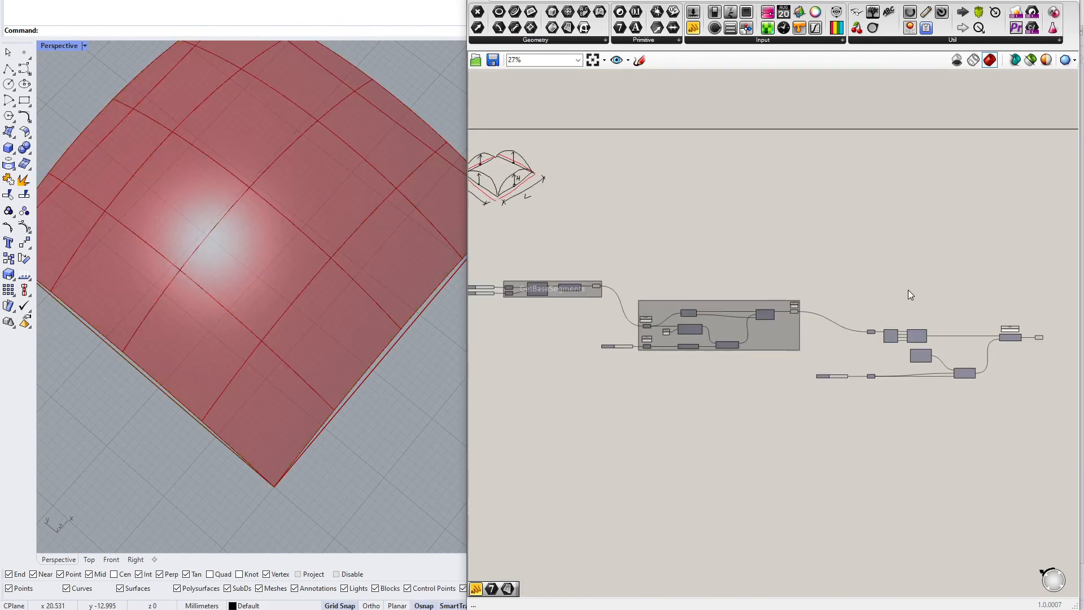
pyautogui.moveTo(993, 359); pyautogui.dragTo(778, 339, button='right')
pyautogui.scroll(5, 779, 339)
pyautogui.moveTo(875, 293); pyautogui.dragTo(992, 257, button='right')
pyautogui.scroll(-3, 992, 256)
pyautogui.moveTo(1047, 170); pyautogui.dragTo(704, 380)
pyautogui.middleClick(685, 375)
pyautogui.click(689, 356)
pyautogui.scroll(4, 775, 297)
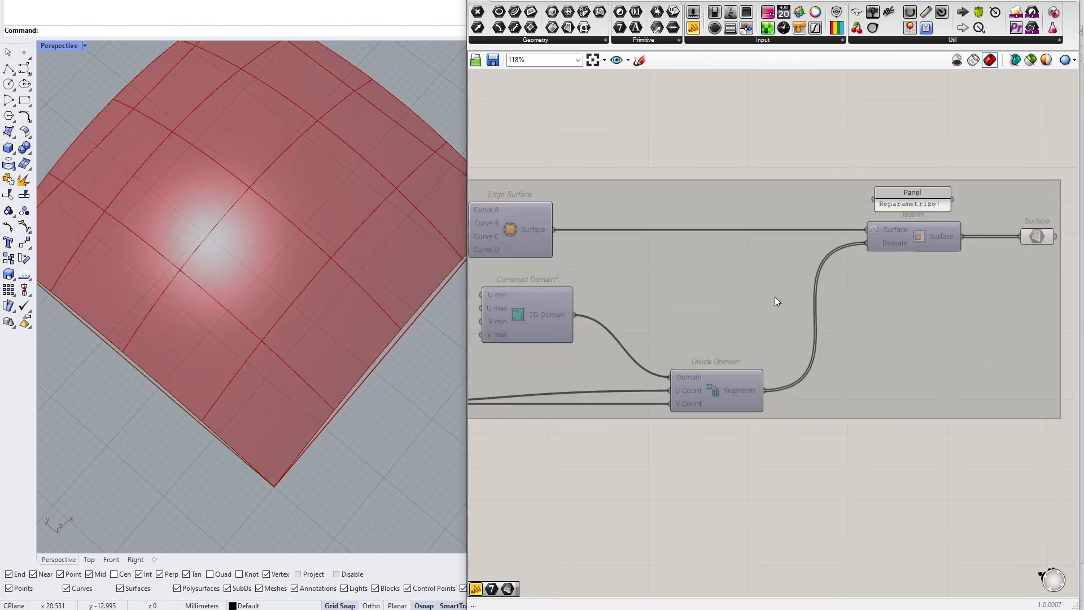
pyautogui.scroll(-3, 775, 296)
pyautogui.moveTo(964, 173); pyautogui.dragTo(590, 420)
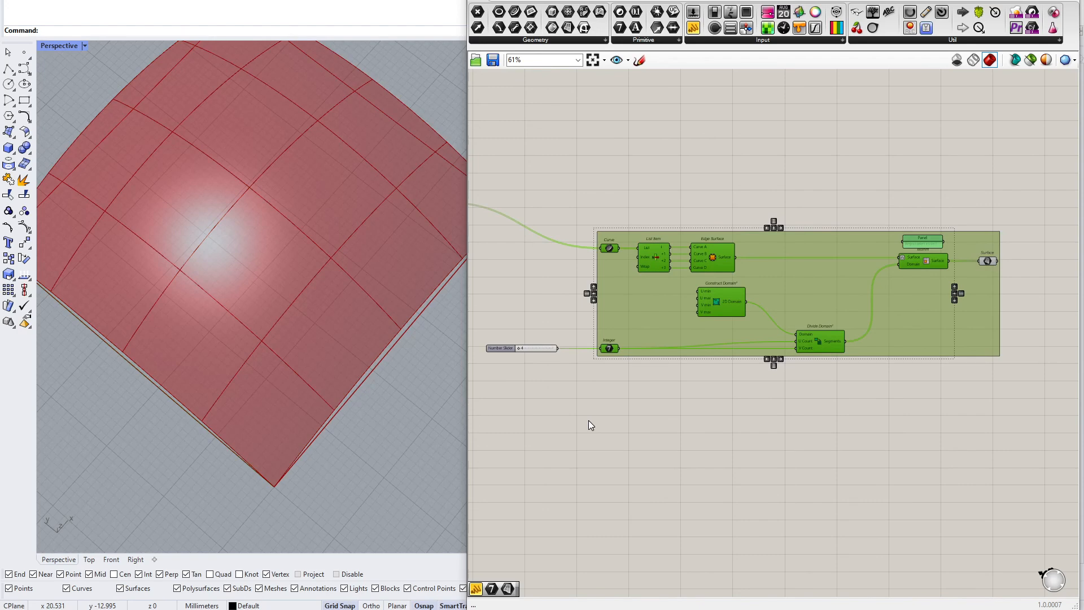
# Reposition the output Surface parameter inside the tile group
pyautogui.scroll(5, 981, 244)
pyautogui.moveTo(981, 243); pyautogui.dragTo(743, 317, button='right')
pyautogui.scroll(3, 778, 354)
pyautogui.click(817, 371)
pyautogui.click(758, 367)
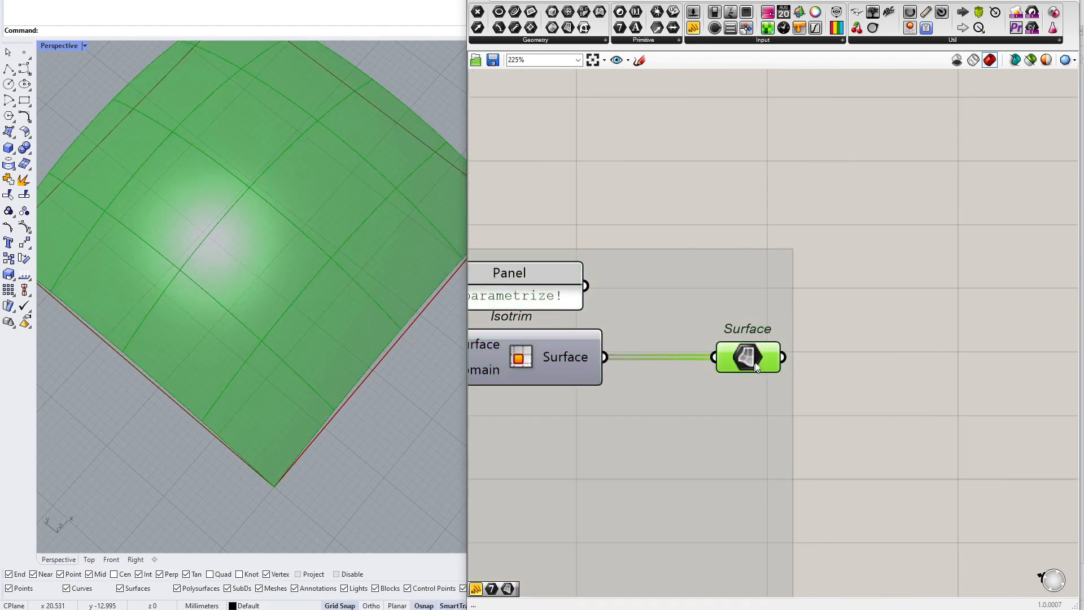
pyautogui.moveTo(764, 359); pyautogui.dragTo(734, 351)
pyautogui.click(817, 356)
pyautogui.click(856, 339)
# Inspect the paneled roof surface from different angles in the Perspective viewport
pyautogui.scroll(-5, 798, 335)
pyautogui.moveTo(396, 260)
pyautogui.mouseDown(button='right')
pyautogui.moveTo(282, 215)
pyautogui.moveTo(386, 266)
pyautogui.mouseUp(button='right')
pyautogui.moveTo(283, 329); pyautogui.dragTo(256, 321, button='right')
pyautogui.moveTo(646, 312); pyautogui.dragTo(818, 324, button='right')
pyautogui.scroll(-2, 807, 320)
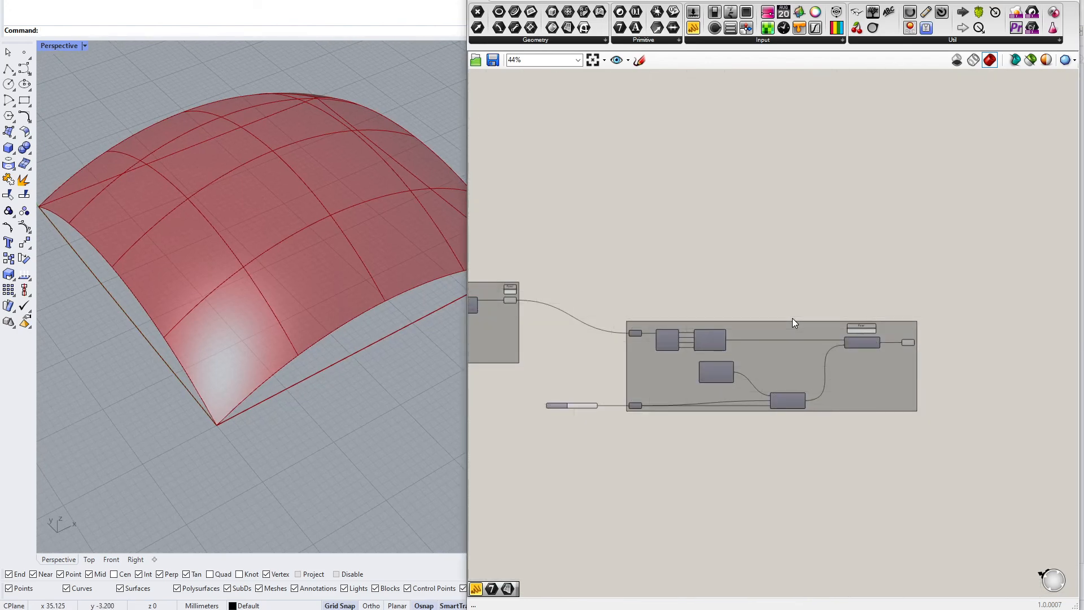
pyautogui.moveTo(309, 321); pyautogui.dragTo(260, 333, button='right')
pyautogui.moveTo(795, 346); pyautogui.dragTo(809, 359, button='right')
pyautogui.scroll(2, 819, 368)
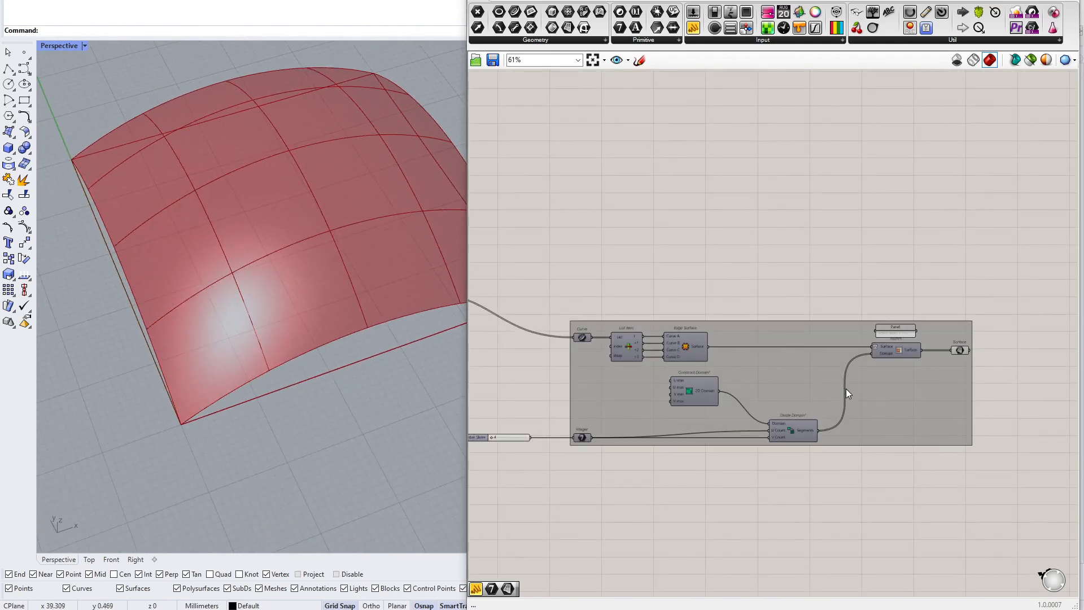
pyautogui.moveTo(886, 416); pyautogui.dragTo(767, 428, button='right')
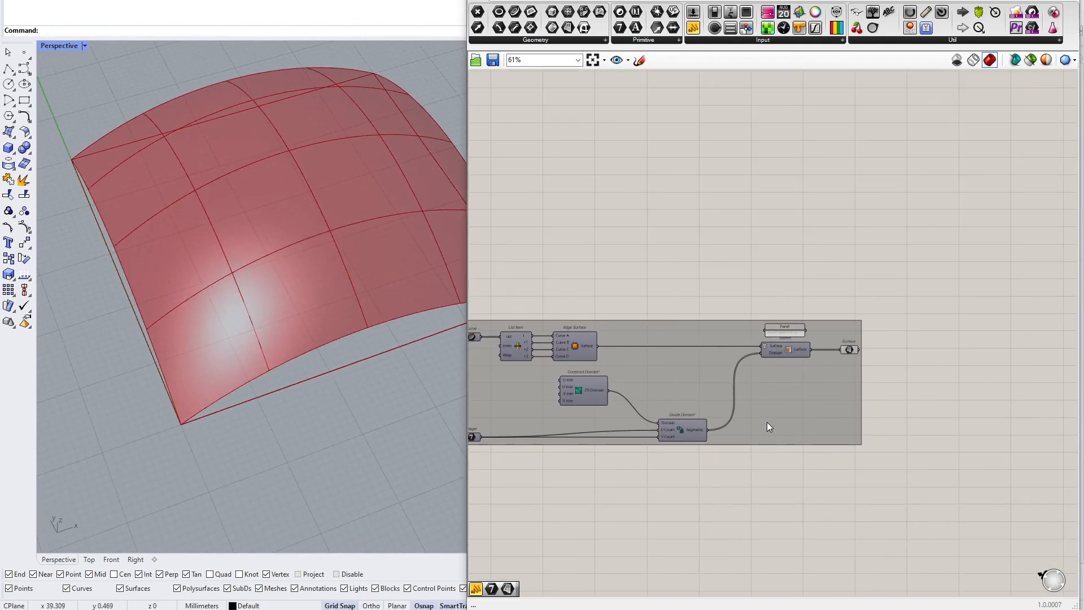
pyautogui.moveTo(766, 425); pyautogui.dragTo(793, 440)
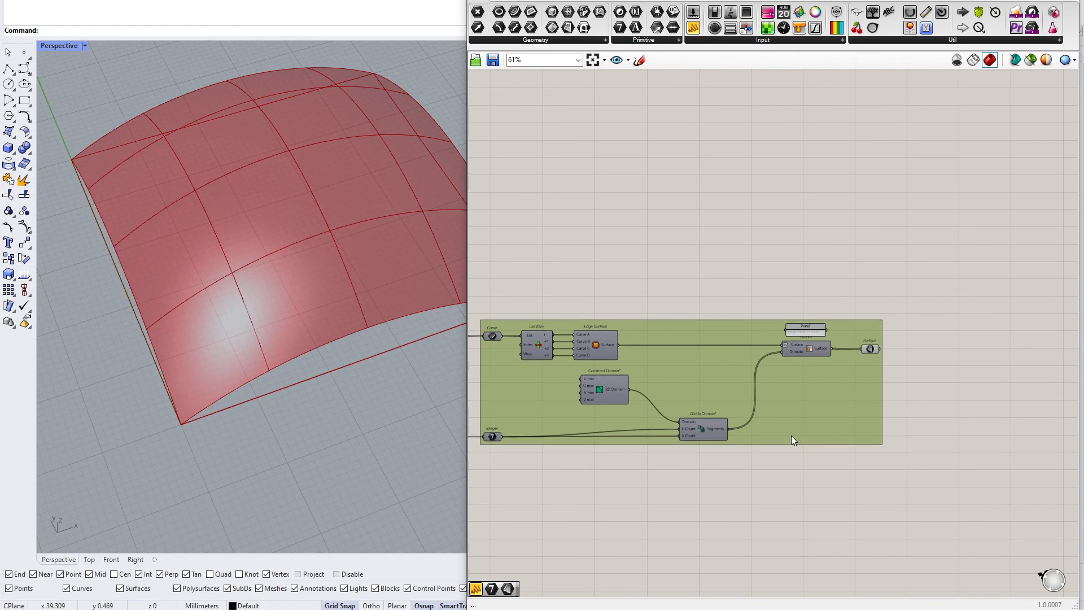
pyautogui.moveTo(894, 363); pyautogui.dragTo(807, 364, button='right')
pyautogui.scroll(4, 806, 364)
pyautogui.click(763, 337)
pyautogui.click(841, 340)
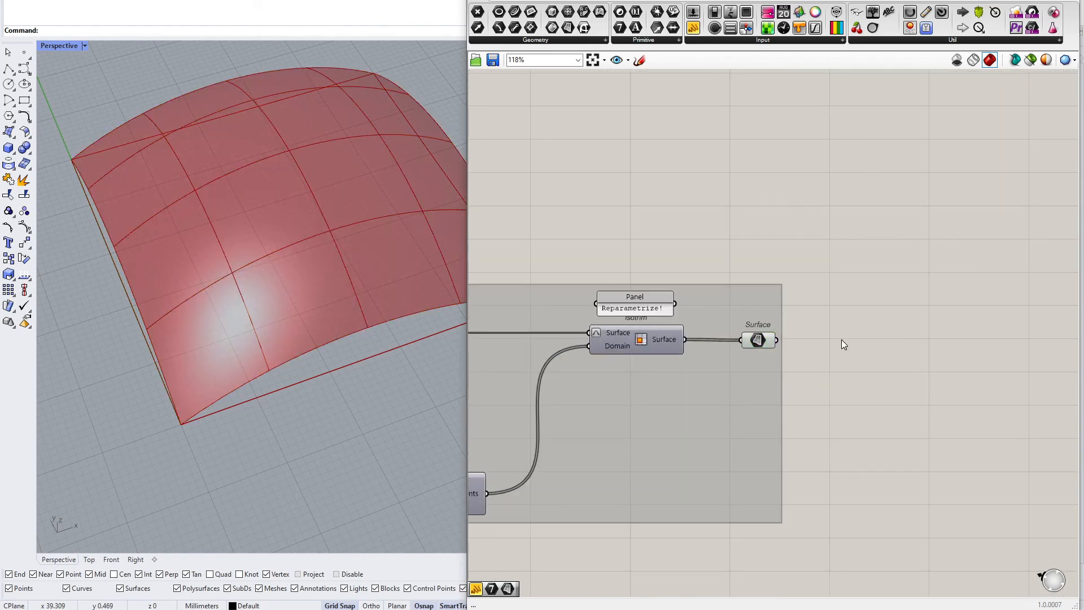
pyautogui.moveTo(422, 365); pyautogui.dragTo(282, 315, button='right')
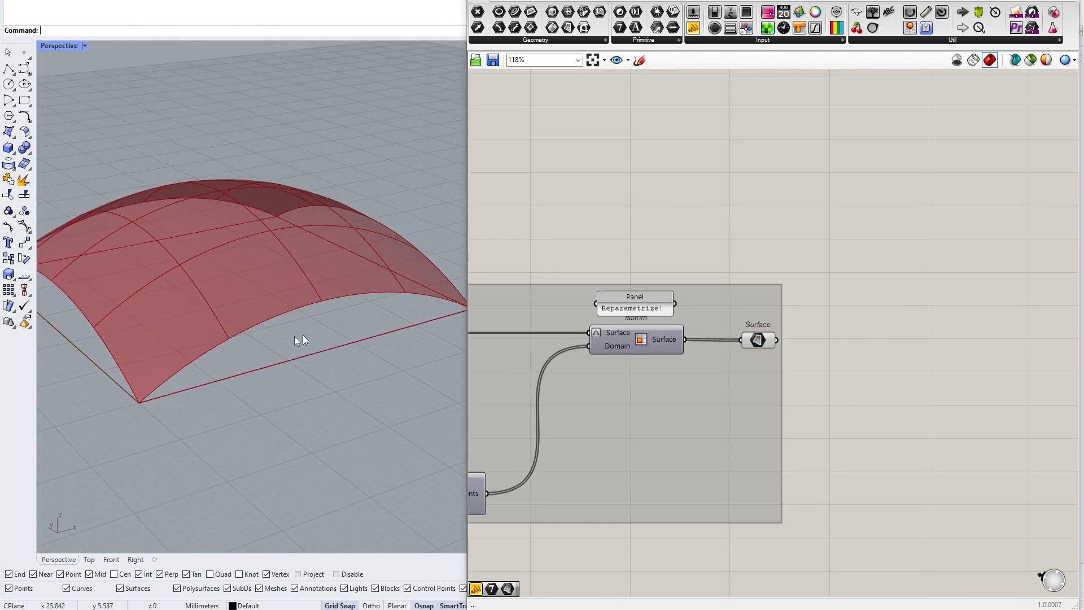
pyautogui.moveTo(579, 314); pyautogui.dragTo(826, 292, button='right')
pyautogui.moveTo(576, 185)
pyautogui.mouseDown(button='right')
pyautogui.moveTo(604, 234)
pyautogui.moveTo(656, 260)
pyautogui.mouseUp(button='right')
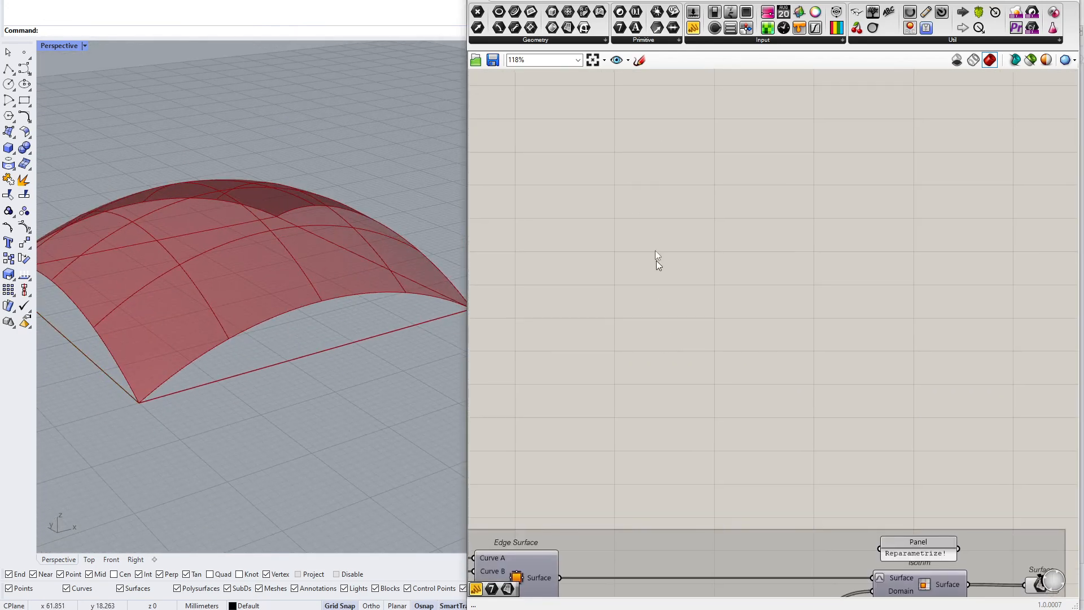
# Sketch an arc over a straight base line on the canvas, marking points along the arc
pyautogui.click(639, 60)
pyautogui.moveTo(551, 372); pyautogui.dragTo(822, 250)
pyautogui.moveTo(549, 371)
pyautogui.mouseDown()
pyautogui.moveTo(600, 285)
pyautogui.moveTo(818, 254)
pyautogui.mouseUp()
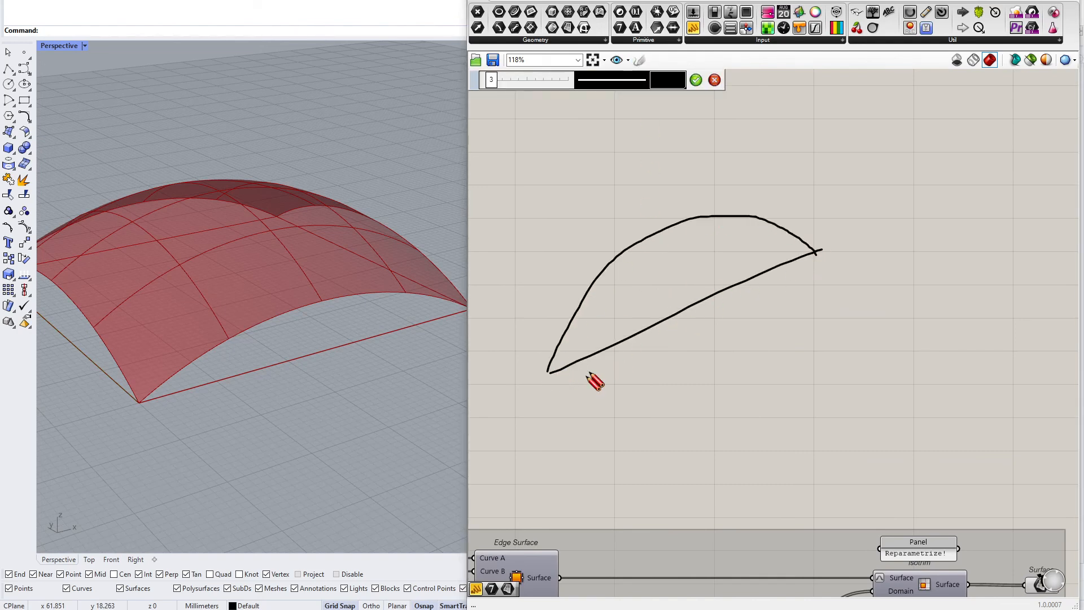
pyautogui.moveTo(550, 373); pyautogui.dragTo(556, 371)
pyautogui.moveTo(822, 253); pyautogui.dragTo(818, 250)
pyautogui.click(586, 293)
pyautogui.click(656, 231)
pyautogui.click(751, 216)
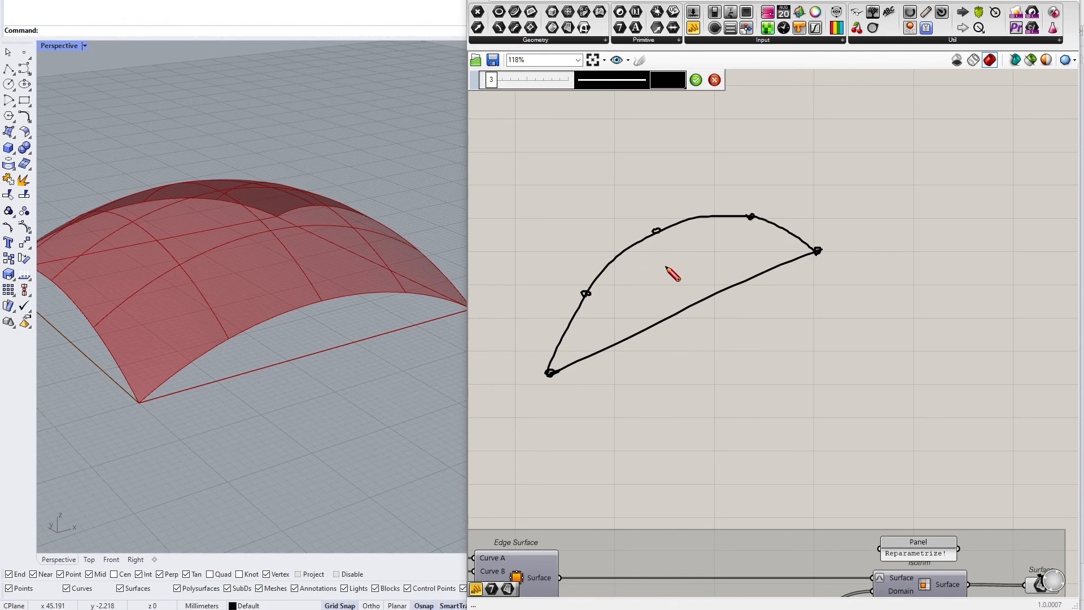
# Add vertical and diagonal strokes between the sketched arc and base line and finish the sketch
pyautogui.scroll(-4, 673, 271)
pyautogui.scroll(5, 562, 361)
pyautogui.scroll(-3, 683, 406)
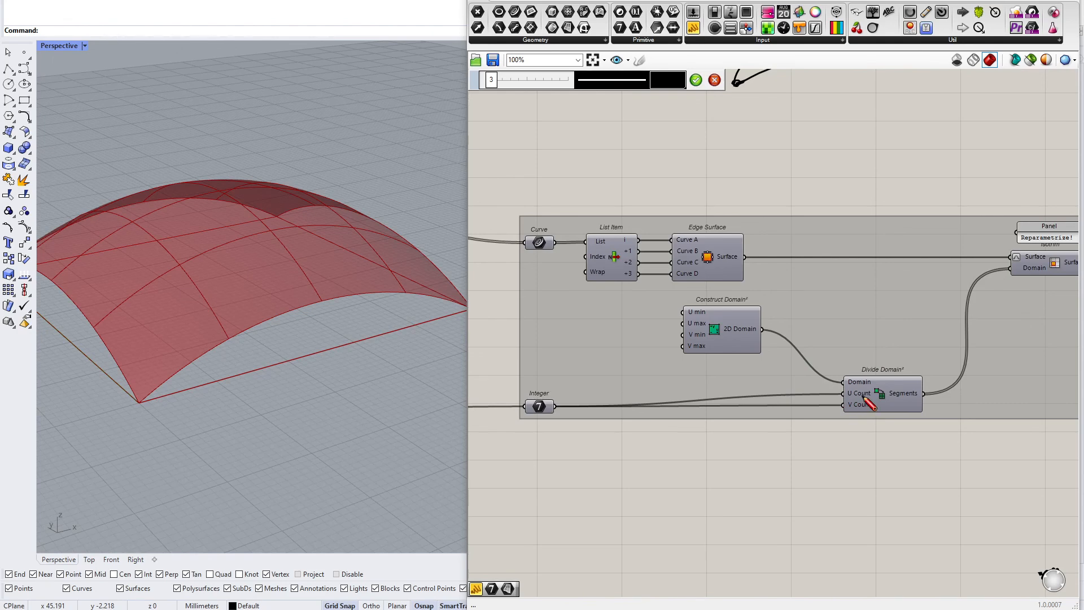
pyautogui.scroll(-3, 860, 418)
pyautogui.scroll(2, 847, 242)
pyautogui.scroll(-3, 758, 303)
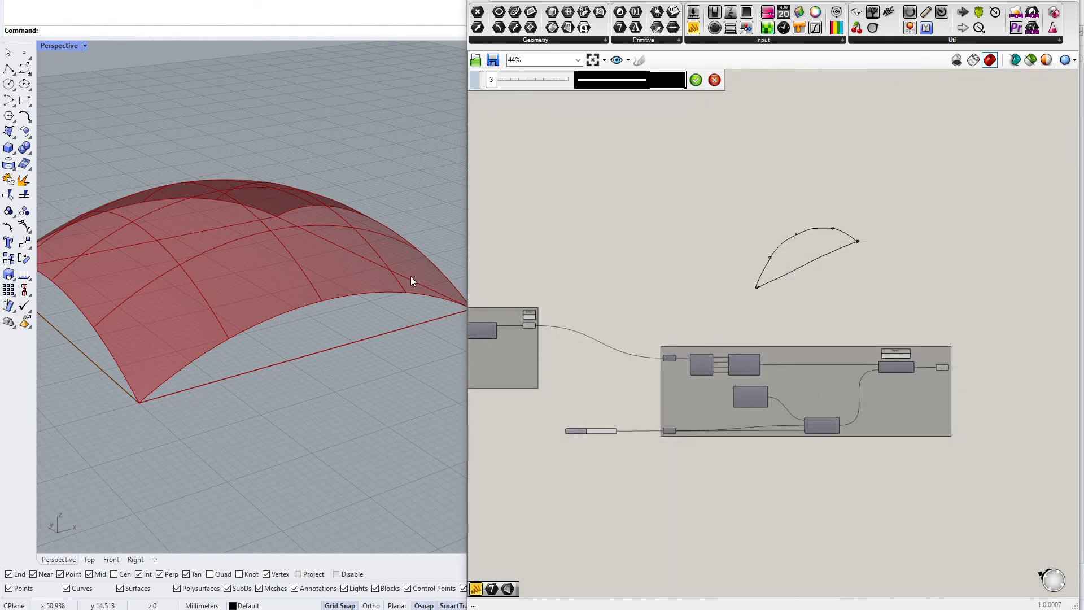
pyautogui.scroll(4, 847, 249)
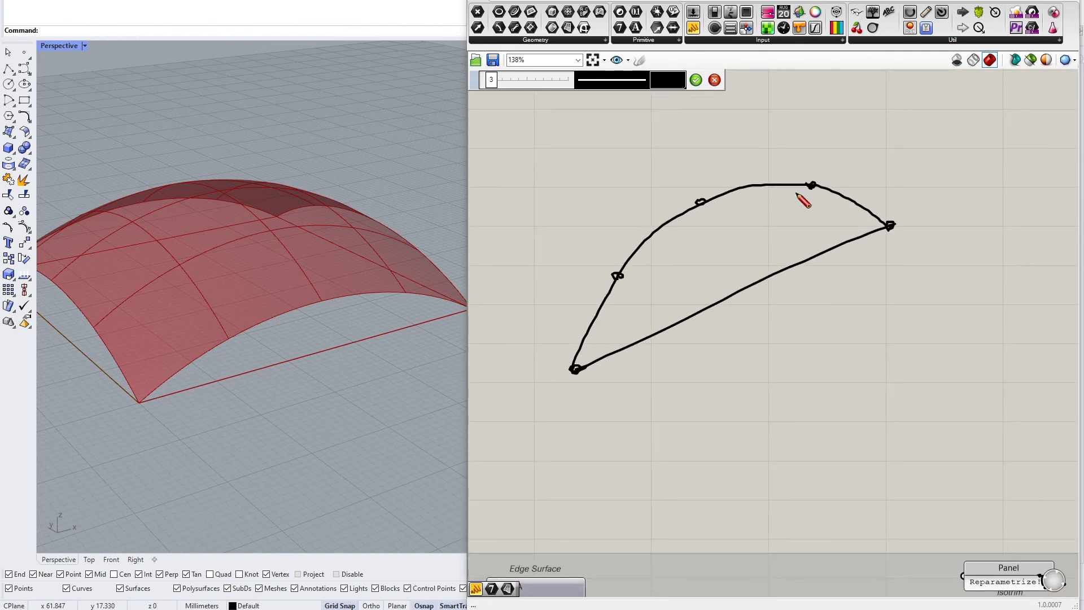
pyautogui.moveTo(639, 340); pyautogui.dragTo(641, 337)
pyautogui.moveTo(734, 290); pyautogui.dragTo(737, 287)
pyautogui.moveTo(841, 244); pyautogui.dragTo(839, 240)
pyautogui.moveTo(626, 270); pyautogui.dragTo(639, 345)
pyautogui.moveTo(705, 199); pyautogui.dragTo(730, 284)
pyautogui.moveTo(810, 189); pyautogui.dragTo(816, 248)
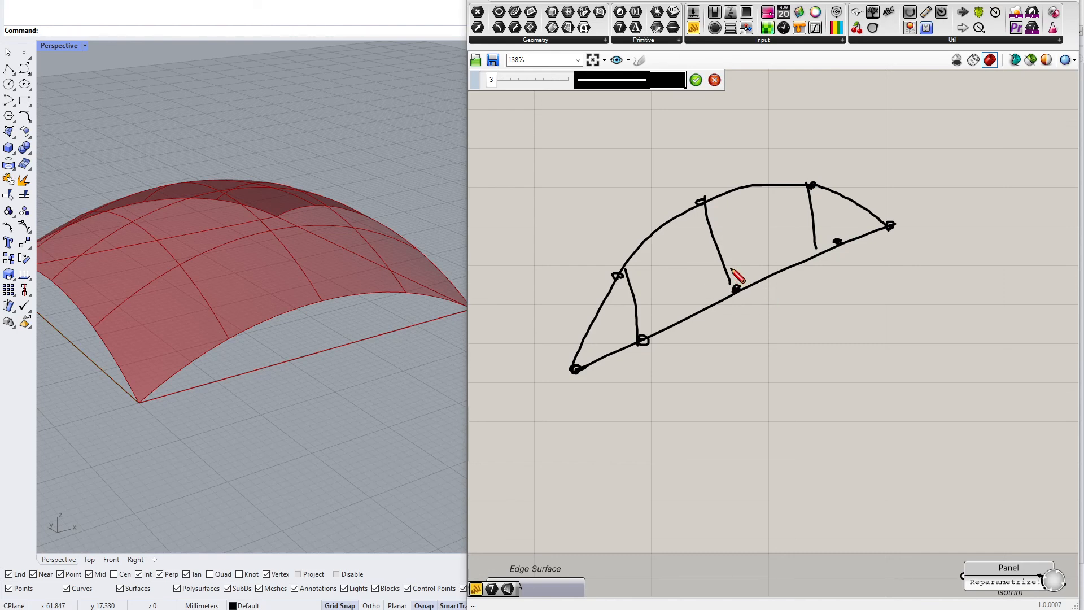
pyautogui.moveTo(620, 274)
pyautogui.mouseDown()
pyautogui.moveTo(735, 293)
pyautogui.moveTo(804, 191)
pyautogui.mouseUp()
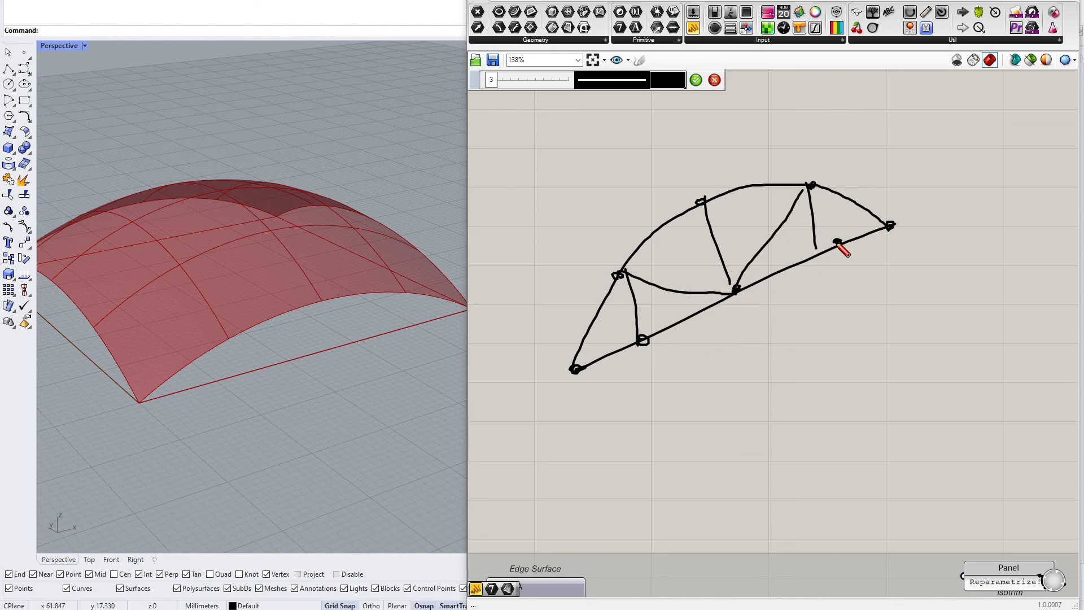
pyautogui.click(697, 80)
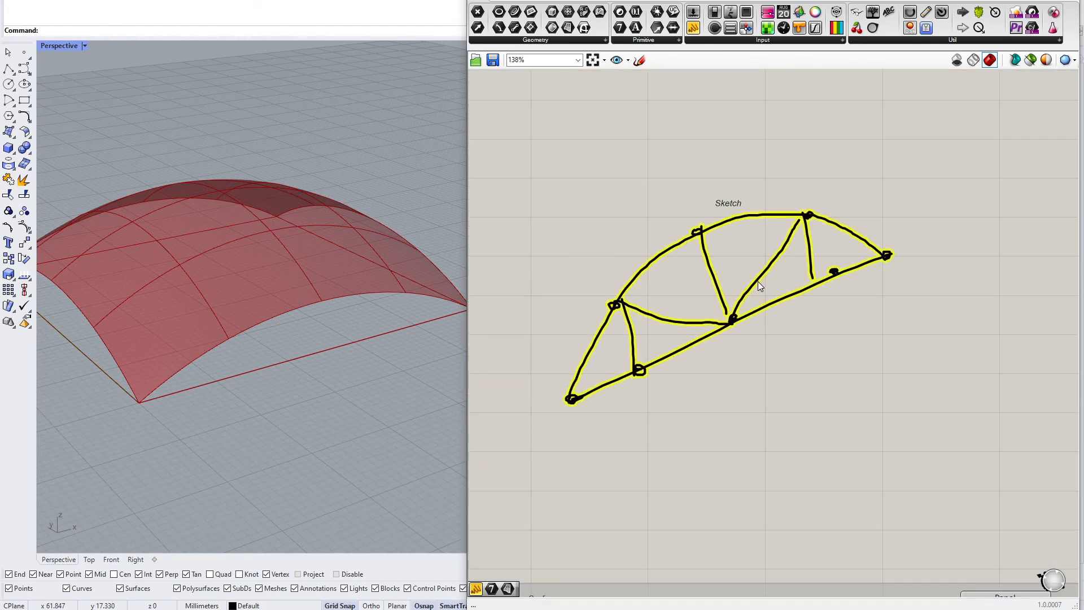
# Select the canvas sketch and delete it
pyautogui.click(758, 282)
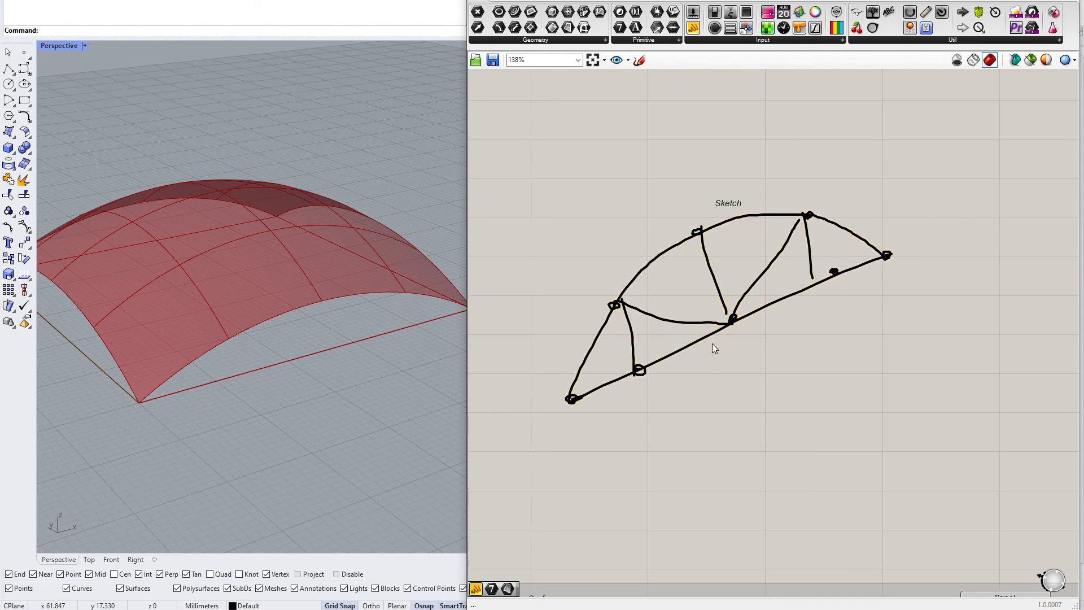
pyautogui.click(774, 305)
pyautogui.scroll(3, 754, 412)
pyautogui.moveTo(728, 511); pyautogui.dragTo(935, 390, button='right')
pyautogui.click(821, 394)
pyautogui.click(593, 424)
pyautogui.scroll(-2, 588, 411)
pyautogui.scroll(-2, 588, 410)
pyautogui.moveTo(886, 340); pyautogui.dragTo(744, 370, button='right')
pyautogui.click(736, 354)
pyautogui.scroll(3, 591, 244)
pyautogui.moveTo(591, 241); pyautogui.dragTo(752, 113)
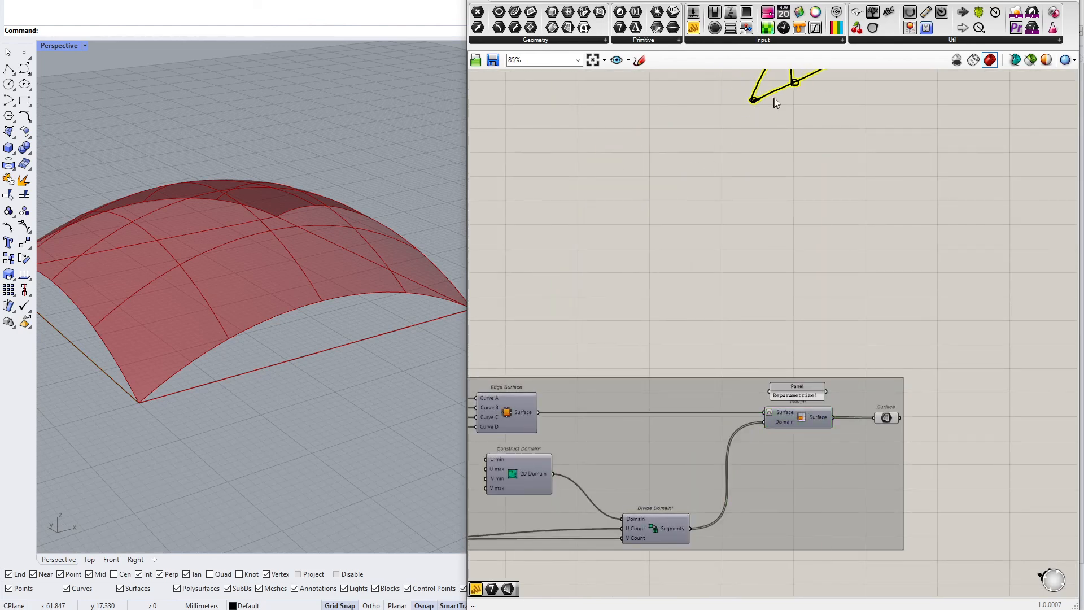
pyautogui.press('Delete')
# Reposition the loose Curve parameters linking the arc and tile groups
pyautogui.scroll(-1, 749, 108)
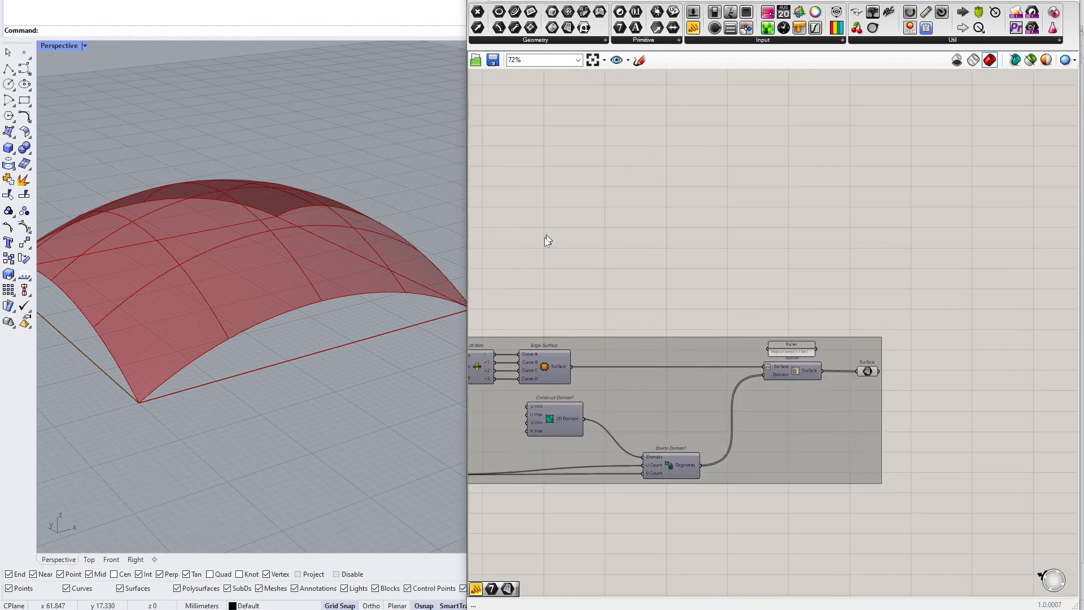
pyautogui.moveTo(553, 226); pyautogui.dragTo(841, 250, button='right')
pyautogui.scroll(1, 687, 371)
pyautogui.keyDown('alt'); pyautogui.moveTo(709, 389); pyautogui.dragTo(710, 265); pyautogui.keyUp('alt')
pyautogui.moveTo(587, 287); pyautogui.dragTo(799, 270, button='right')
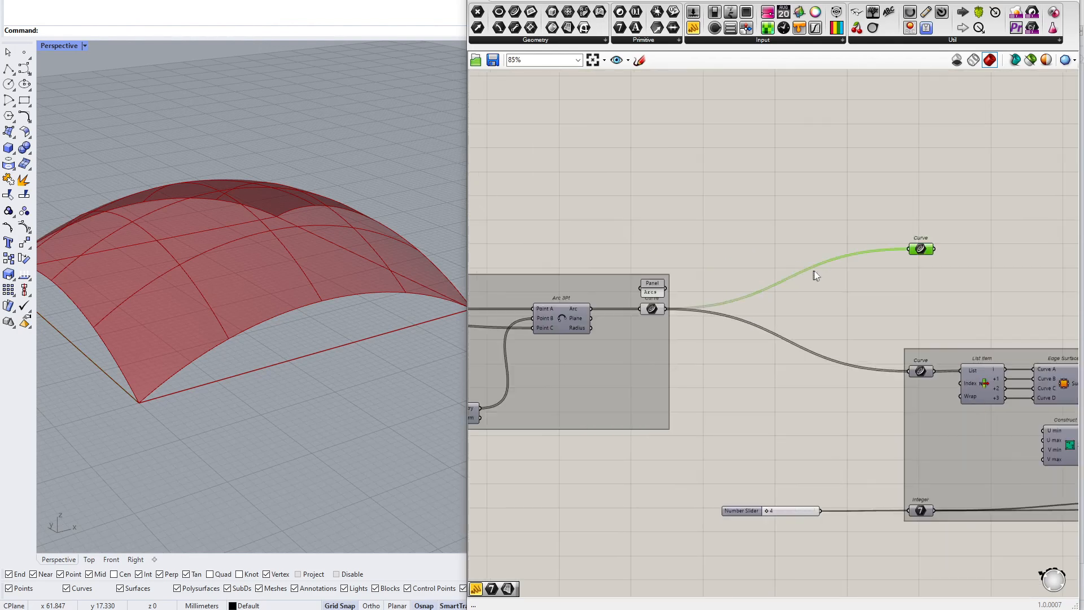
pyautogui.scroll(1, 614, 300)
pyautogui.click(658, 311)
pyautogui.moveTo(947, 243); pyautogui.dragTo(780, 315, button='right')
pyautogui.moveTo(802, 316); pyautogui.dragTo(802, 208)
pyautogui.scroll(-6, 802, 208)
pyautogui.moveTo(488, 265); pyautogui.dragTo(733, 272, button='right')
pyautogui.scroll(8, 733, 272)
pyautogui.click(641, 238)
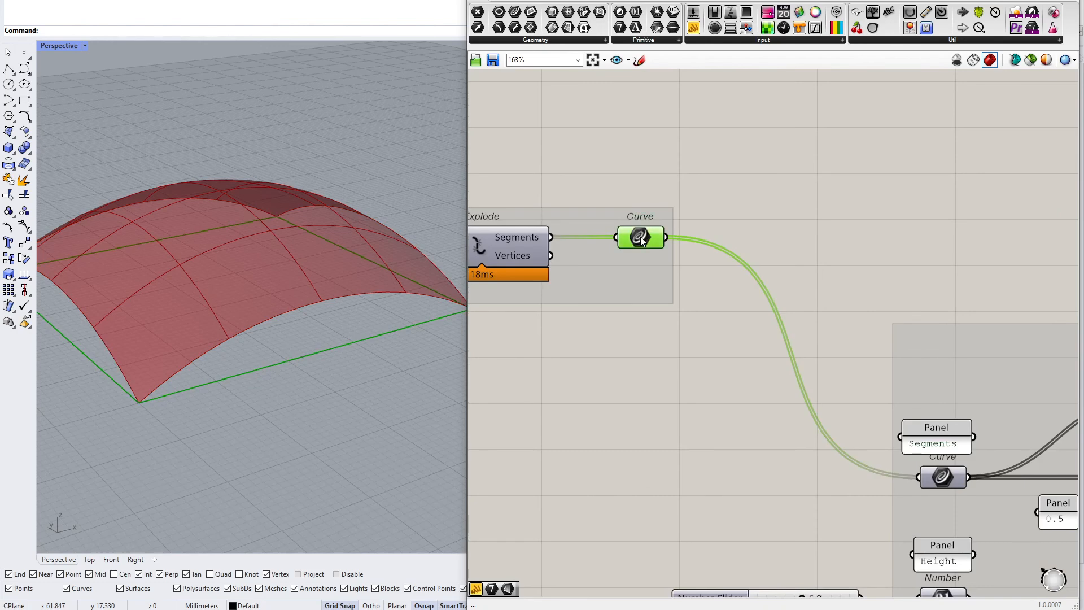
pyautogui.keyDown('alt'); pyautogui.moveTo(642, 240); pyautogui.dragTo(791, 182); pyautogui.keyUp('alt')
pyautogui.moveTo(815, 183); pyautogui.dragTo(917, 153)
pyautogui.scroll(-4, 946, 181)
pyautogui.scroll(-4, 829, 202)
# Rename the arc-building group to CreateArcs
pyautogui.moveTo(737, 213); pyautogui.dragTo(566, 286)
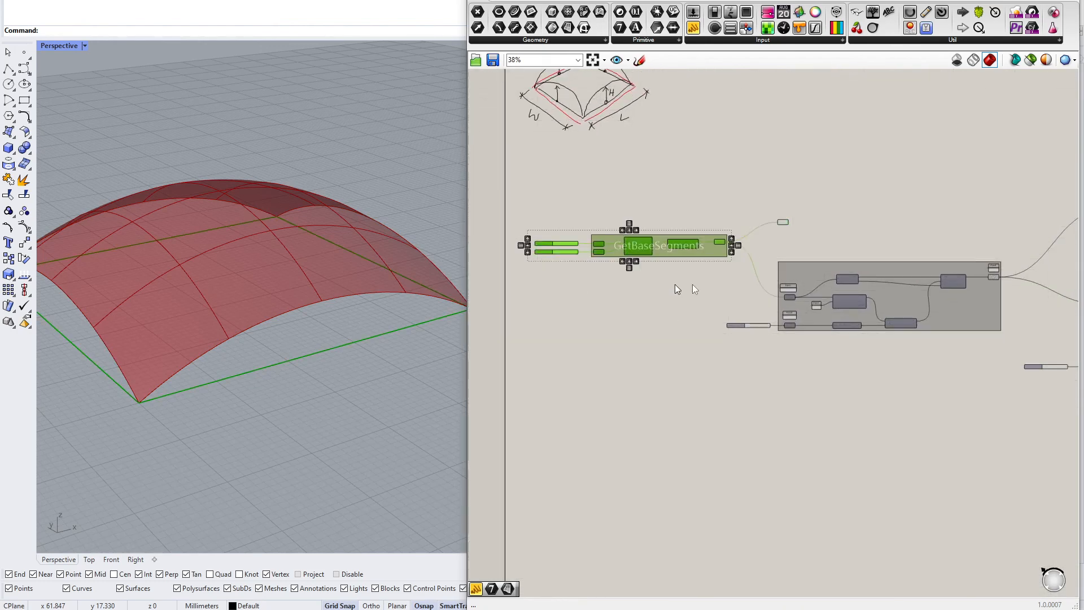
pyautogui.scroll(3, 778, 307)
pyautogui.rightClick(824, 302)
pyautogui.write('CreateArcs')
pyautogui.press('Return')
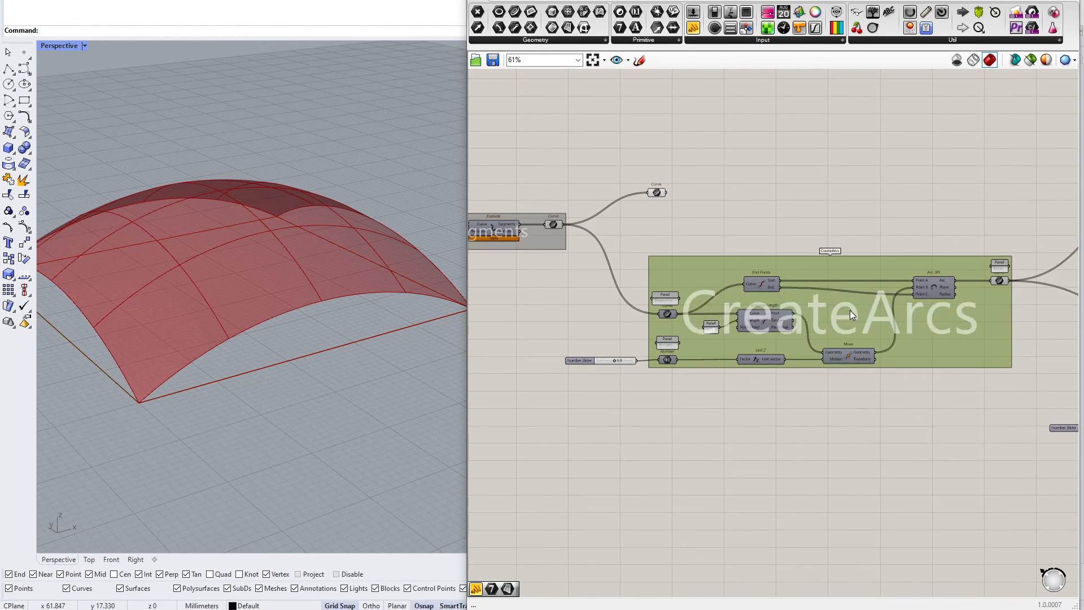
# Rename the tile-building group to CreateTiles
pyautogui.scroll(-3, 849, 315)
pyautogui.moveTo(877, 327); pyautogui.dragTo(589, 339, button='right')
pyautogui.rightClick(858, 344)
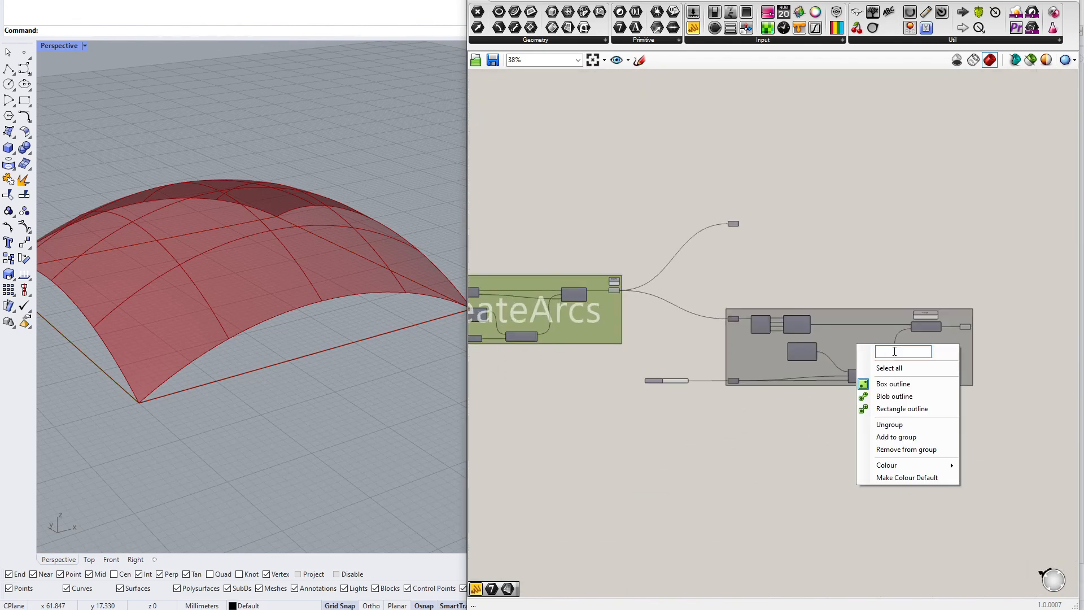
pyautogui.write('CreateTiles')
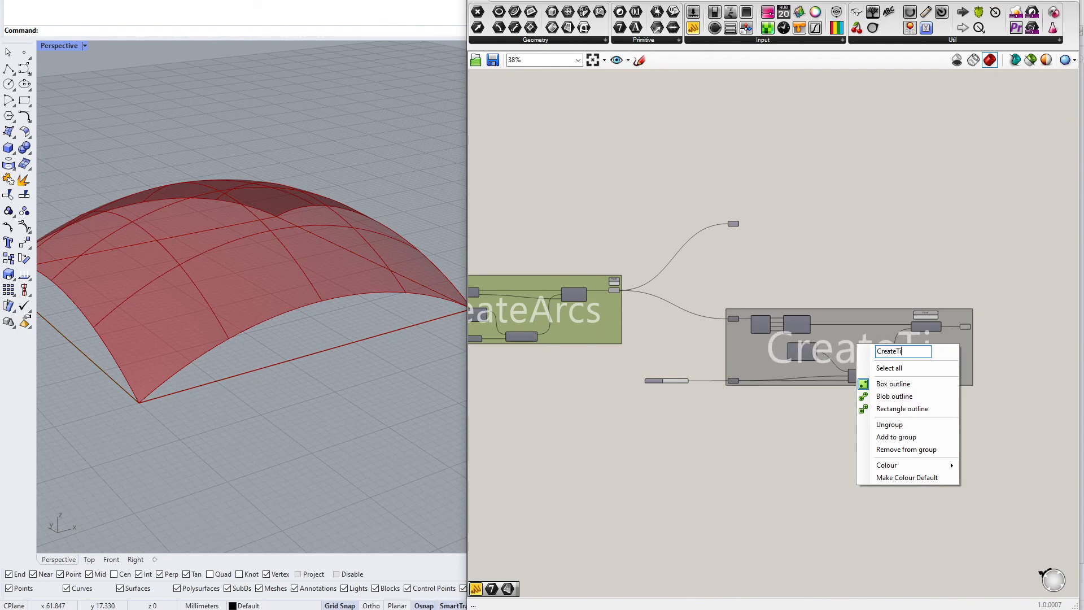
pyautogui.press('Return')
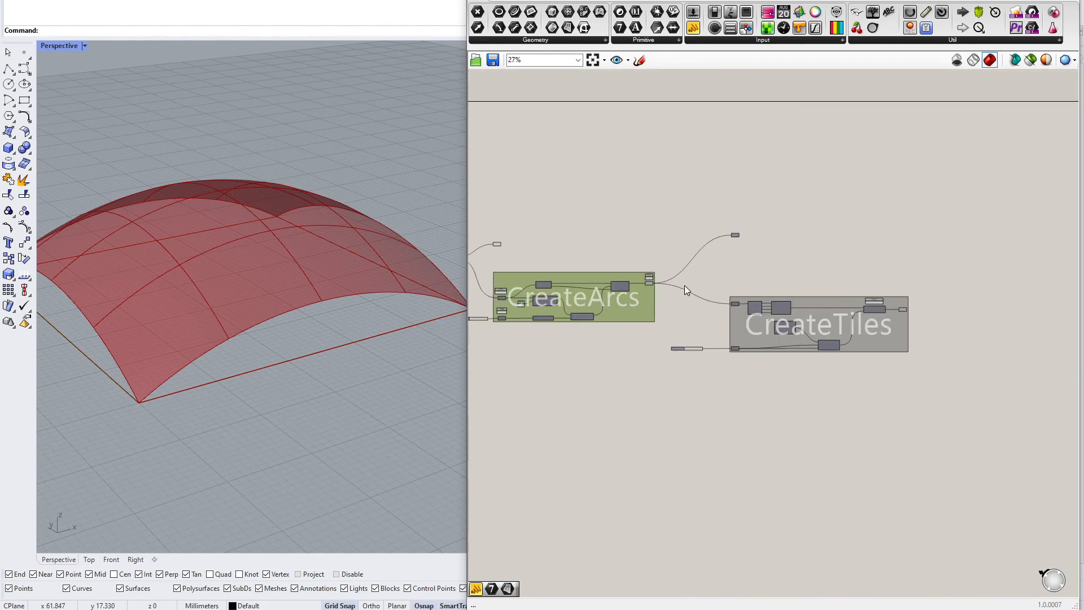
# Move the standalone Curve parameter above the CreateTiles group
pyautogui.scroll(2, 655, 282)
pyautogui.scroll(5, 612, 270)
pyautogui.scroll(-3, 774, 226)
pyautogui.moveTo(838, 213); pyautogui.dragTo(893, 296, button='right')
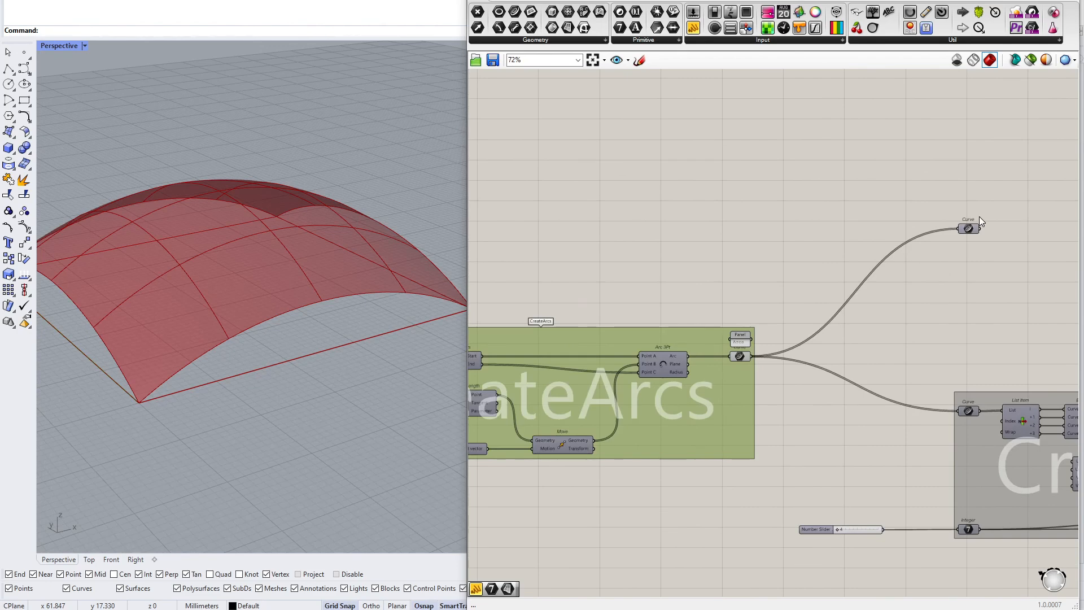
# Align the two loose Curve parameters one above the other, above the CreateTiles group
pyautogui.scroll(6, 982, 216)
pyautogui.click(949, 250)
pyautogui.scroll(-8, 645, 270)
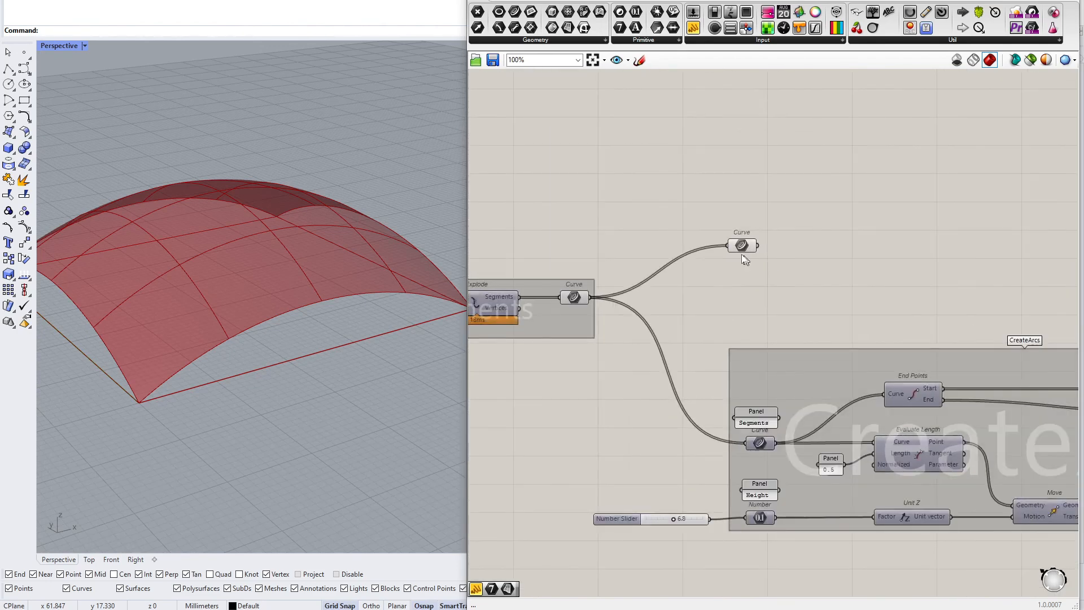
pyautogui.scroll(-3, 645, 269)
pyautogui.scroll(8, 920, 242)
pyautogui.moveTo(647, 260)
pyautogui.mouseDown()
pyautogui.moveTo(920, 242)
pyautogui.moveTo(630, 319)
pyautogui.moveTo(655, 263)
pyautogui.moveTo(648, 252)
pyautogui.mouseUp()
pyautogui.moveTo(648, 309); pyautogui.dragTo(649, 322)
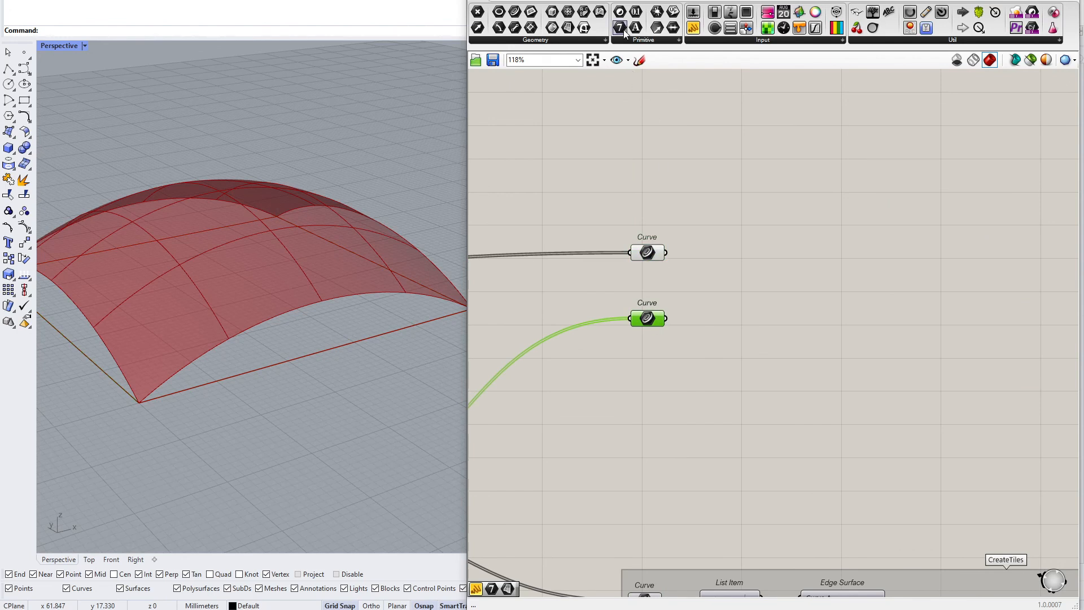
# Place an Integer parameter below the curves and add a panel reading "Number of divisions"
pyautogui.moveTo(649, 370); pyautogui.dragTo(650, 418)
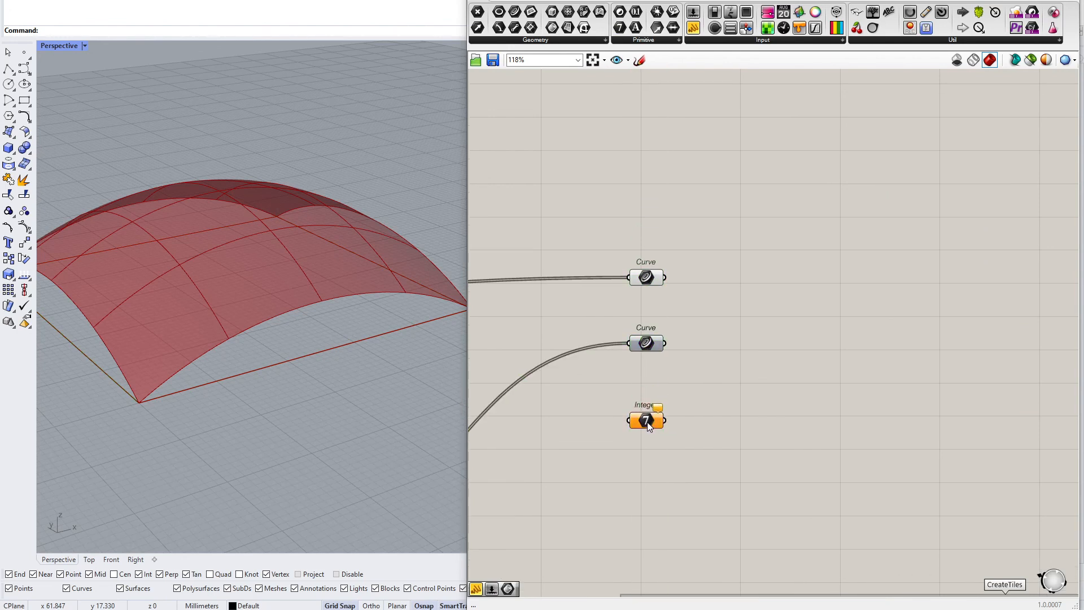
pyautogui.scroll(2, 643, 423)
pyautogui.scroll(1, 642, 418)
pyautogui.doubleClick(643, 402)
pyautogui.write('//Nu')
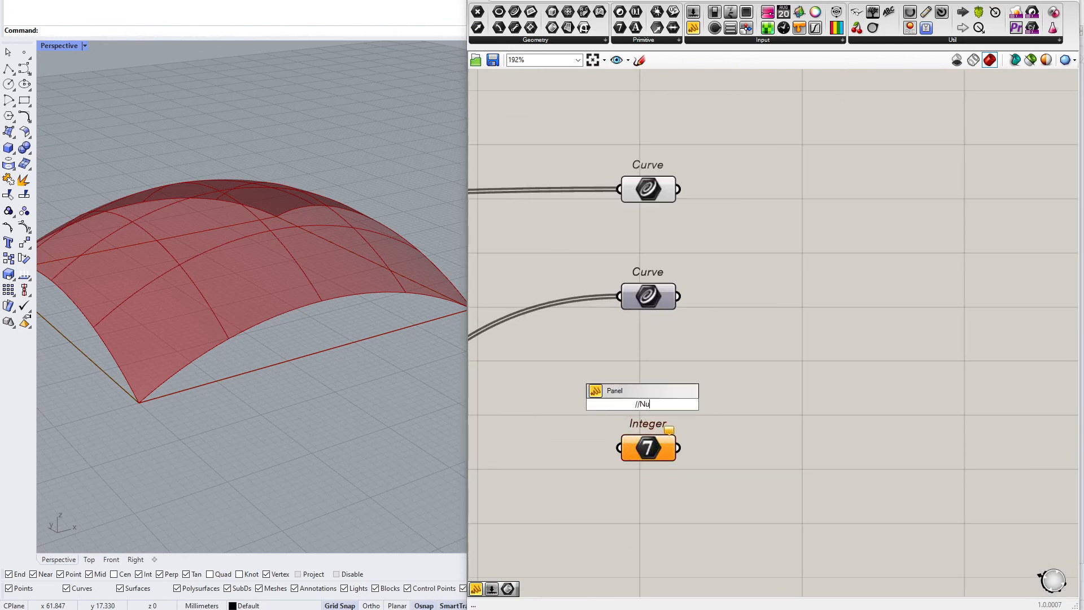
pyautogui.write('mber of divisions')
pyautogui.press('Return')
# Set the Number of divisions panel above the Integer parameter and connect the Number Slider into it
pyautogui.scroll(-6, 659, 427)
pyautogui.moveTo(659, 427); pyautogui.dragTo(796, 249, button='right')
pyautogui.moveTo(696, 491); pyautogui.dragTo(677, 448)
pyautogui.moveTo(814, 453); pyautogui.dragTo(618, 387, button='right')
pyautogui.scroll(-4, 618, 386)
pyautogui.scroll(4, 613, 394)
pyautogui.scroll(4, 602, 421)
pyautogui.click(597, 413)
pyautogui.scroll(-3, 567, 440)
pyautogui.moveTo(567, 440); pyautogui.dragTo(773, 478, button='right')
pyautogui.moveTo(649, 401); pyautogui.dragTo(777, 137)
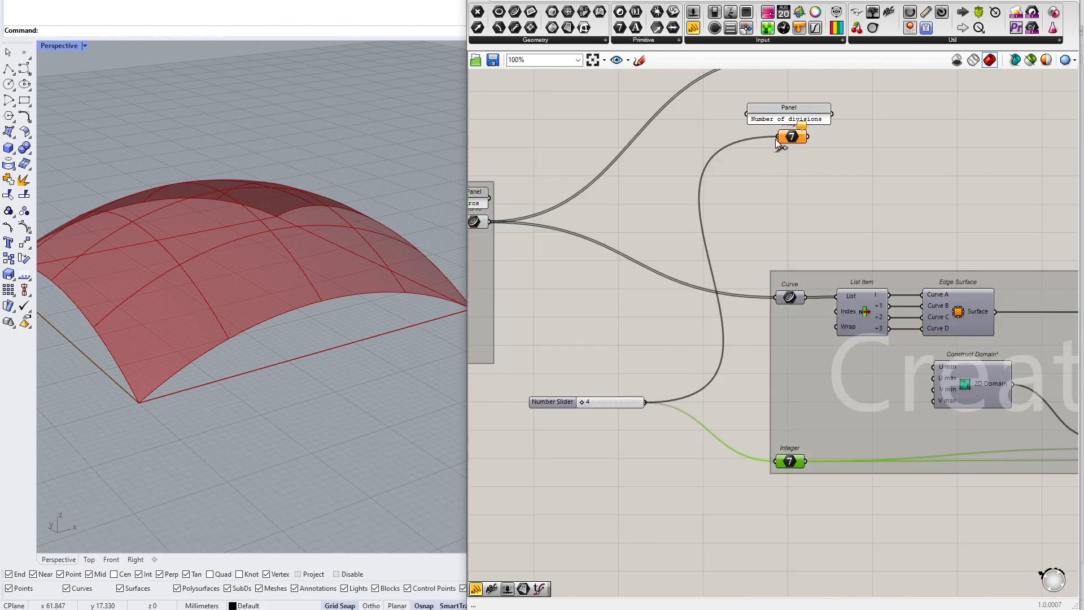
# Add two Divide Curve components, one for each Curve parameter, with their counts taken from the Integer
pyautogui.scroll(-3, 727, 397)
pyautogui.moveTo(727, 379); pyautogui.dragTo(728, 398, button='right')
pyautogui.scroll(1, 728, 397)
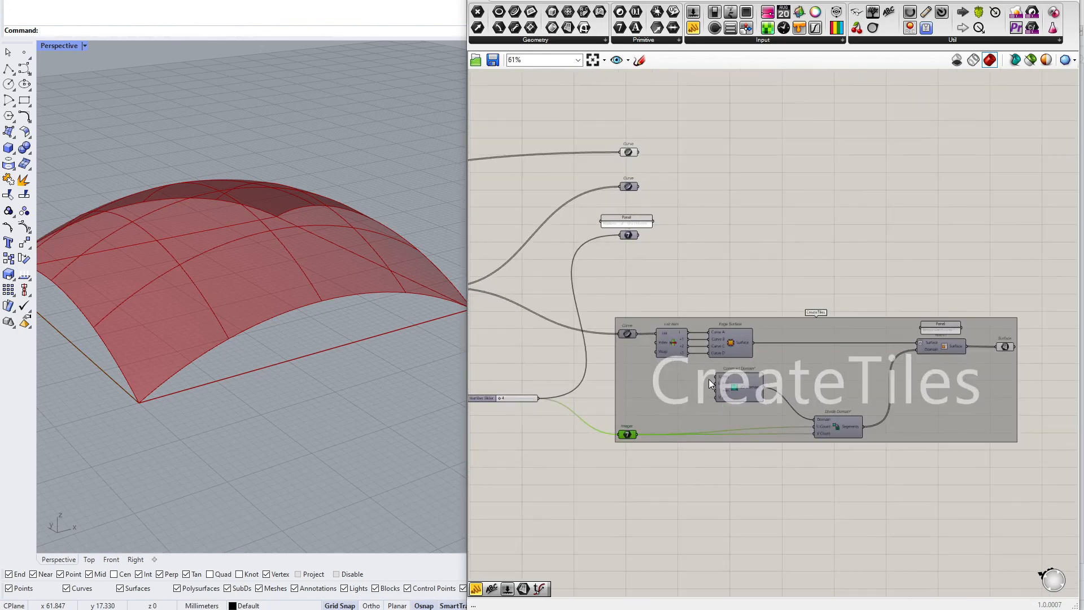
pyautogui.moveTo(806, 379); pyautogui.dragTo(824, 394, button='right')
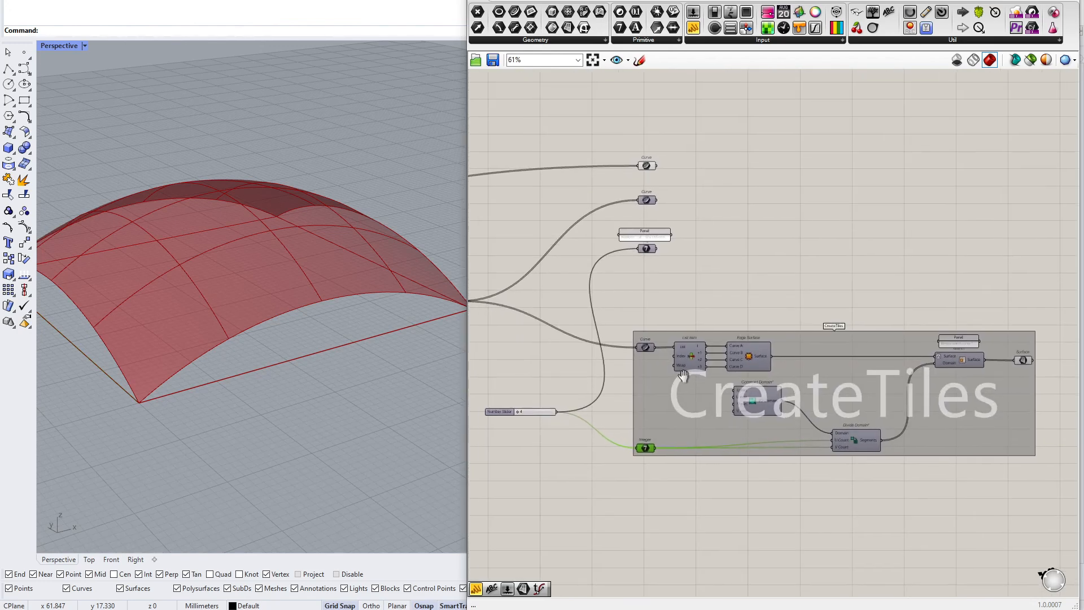
pyautogui.doubleClick(714, 189)
pyautogui.write('divid')
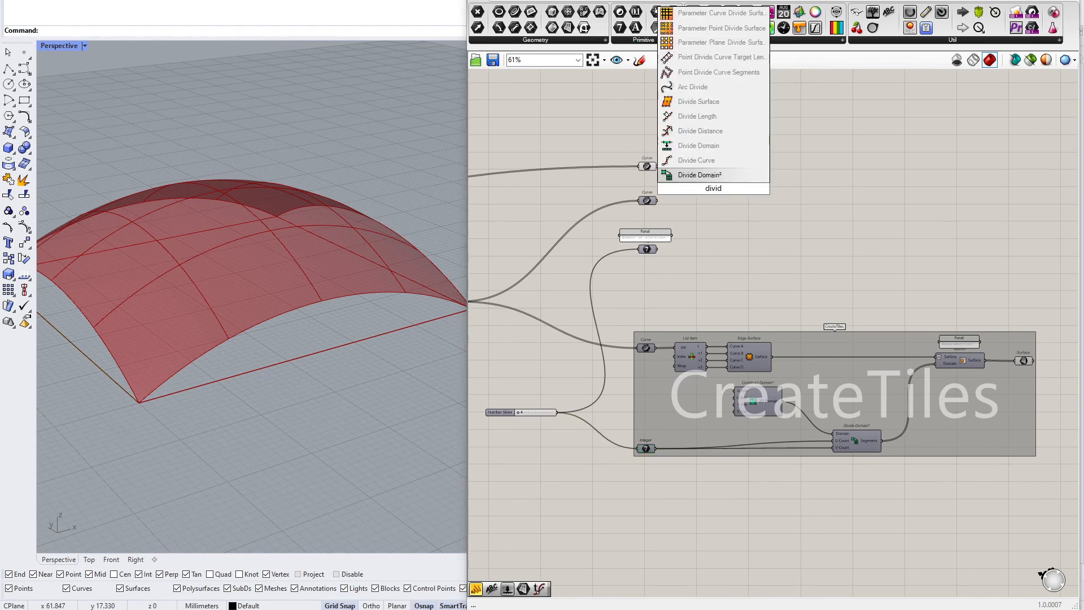
pyautogui.press('Up')
pyautogui.press('Return')
pyautogui.moveTo(659, 166); pyautogui.dragTo(658, 249)
pyautogui.click(714, 196)
pyautogui.moveTo(722, 180); pyautogui.dragTo(734, 217)
pyautogui.moveTo(659, 200); pyautogui.dragTo(718, 210)
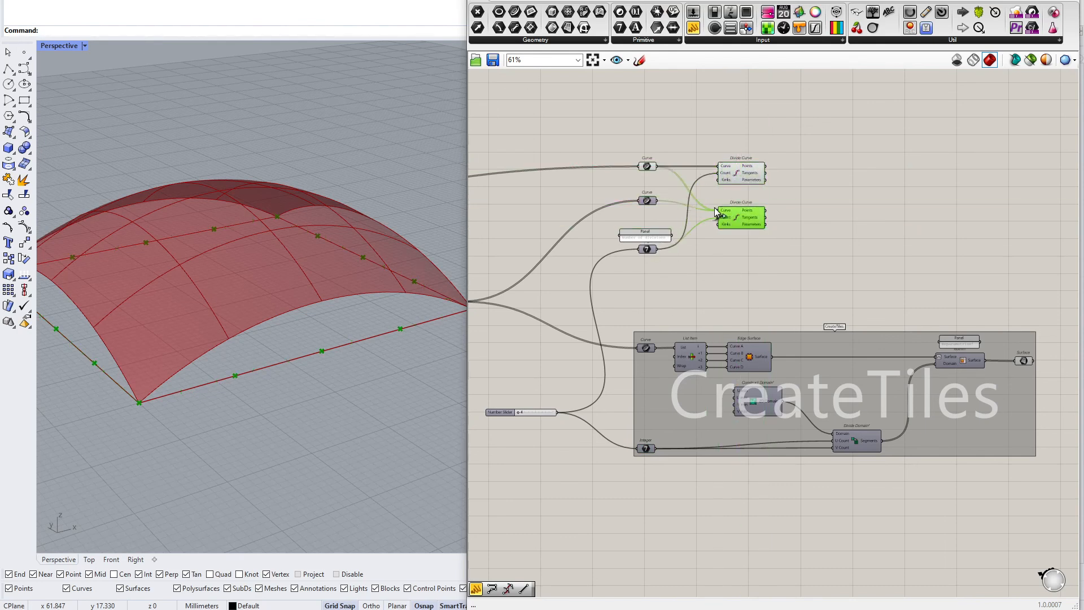
# Add a Line component joining the points of the first Divide Curve to those of the second
pyautogui.doubleClick(809, 205)
pyautogui.write('line')
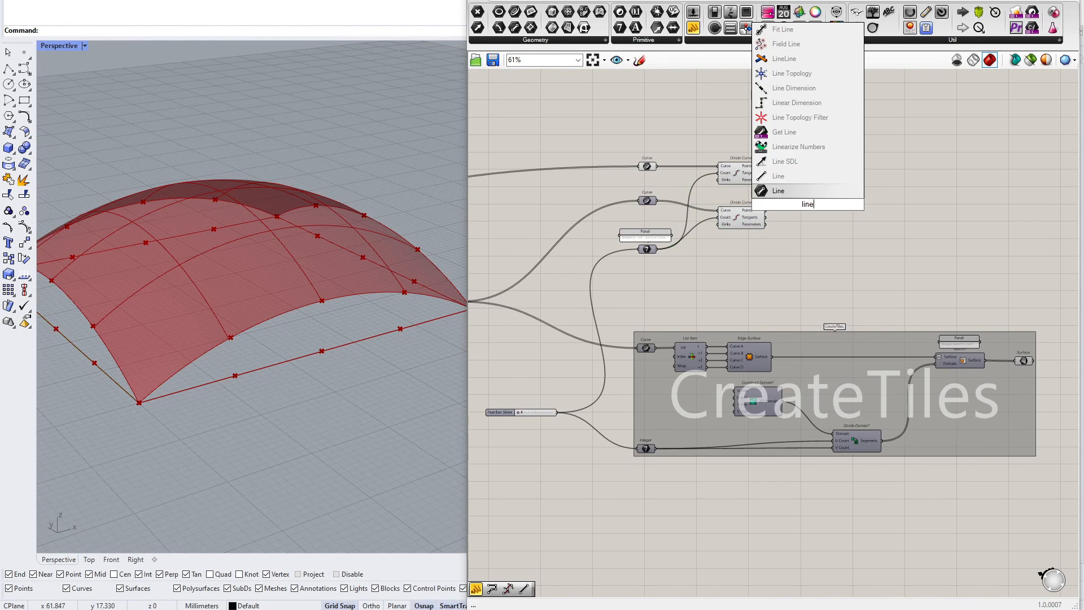
pyautogui.click(779, 177)
pyautogui.moveTo(780, 178); pyautogui.dragTo(787, 207)
pyautogui.scroll(5, 798, 214)
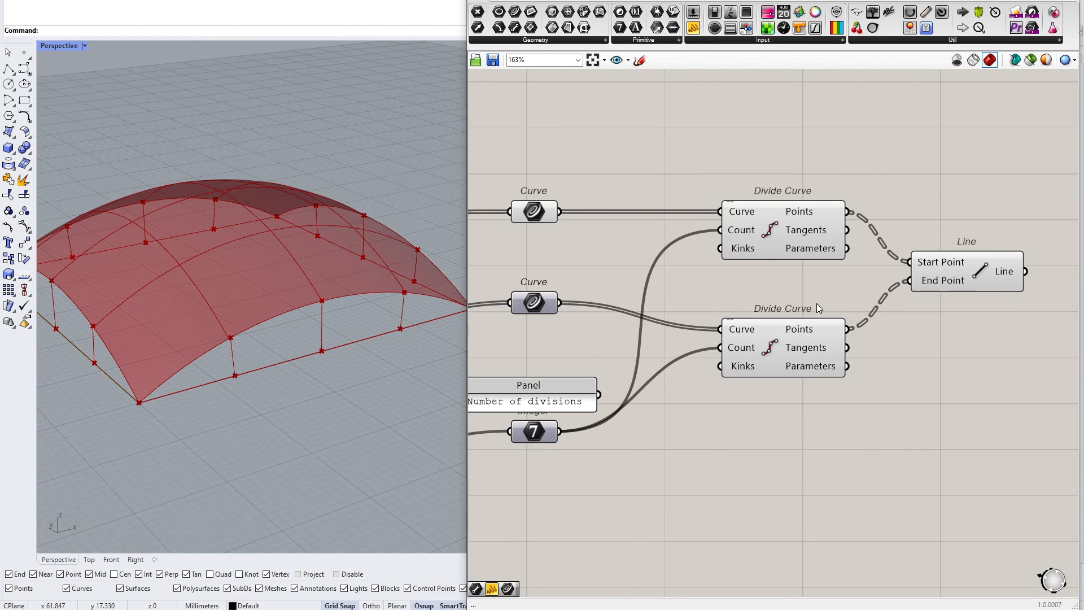
# Pass the Line output into a new Curve parameter
pyautogui.moveTo(248, 356); pyautogui.dragTo(541, 340, button='right')
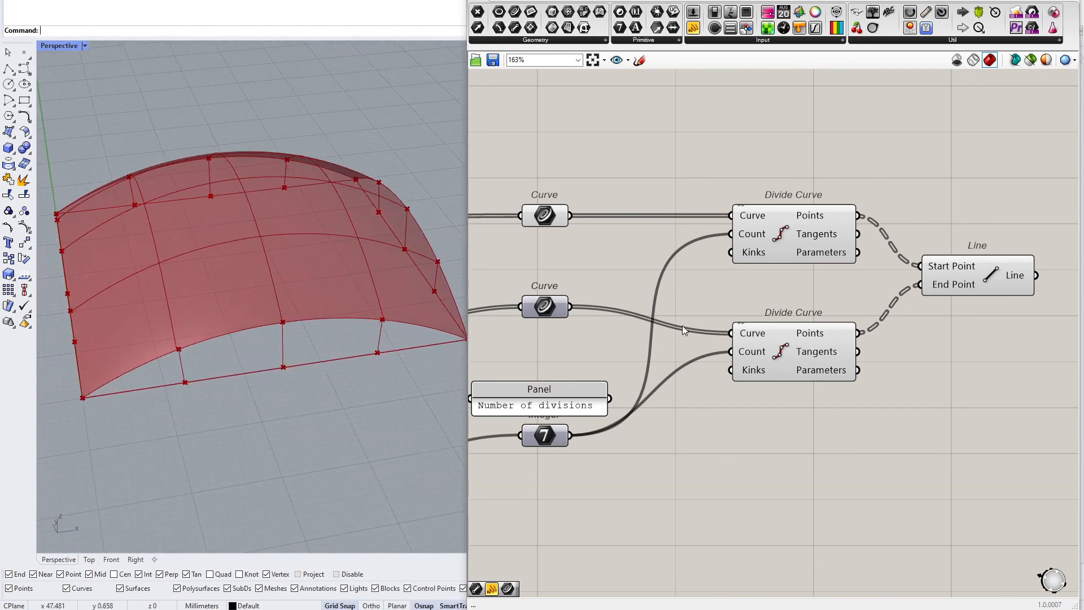
pyautogui.click(980, 286)
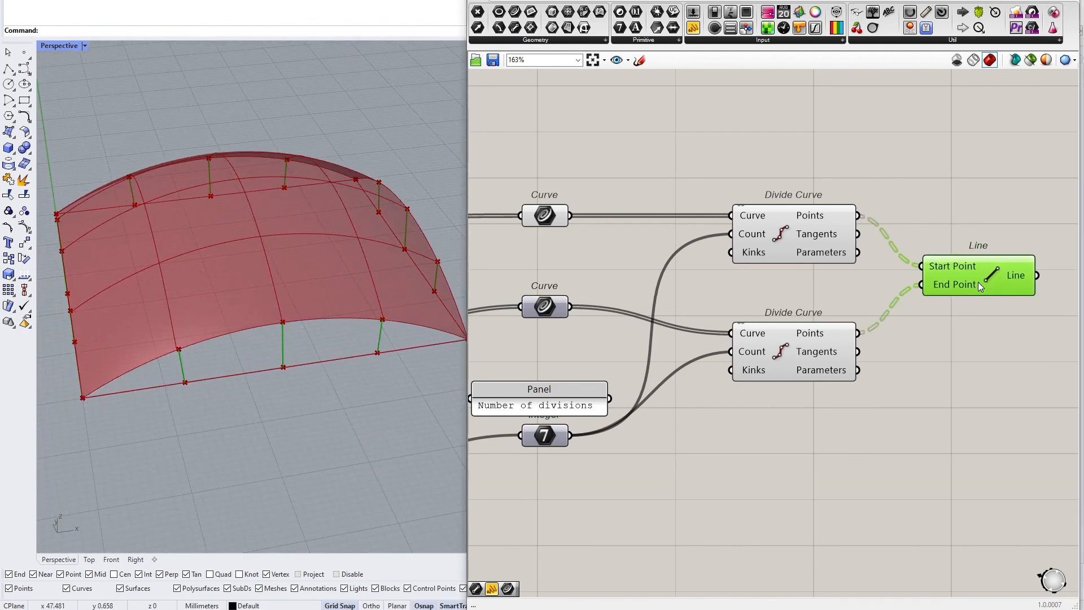
pyautogui.click(519, 12)
pyautogui.scroll(-2, 537, 157)
pyautogui.click(955, 241)
pyautogui.moveTo(899, 244); pyautogui.dragTo(939, 242)
pyautogui.moveTo(950, 242); pyautogui.dragTo(958, 244)
# Group the divide, line and parameter components and name the group CreatePillars
pyautogui.moveTo(888, 105); pyautogui.dragTo(507, 381)
pyautogui.middleClick(578, 319)
pyautogui.click(604, 300)
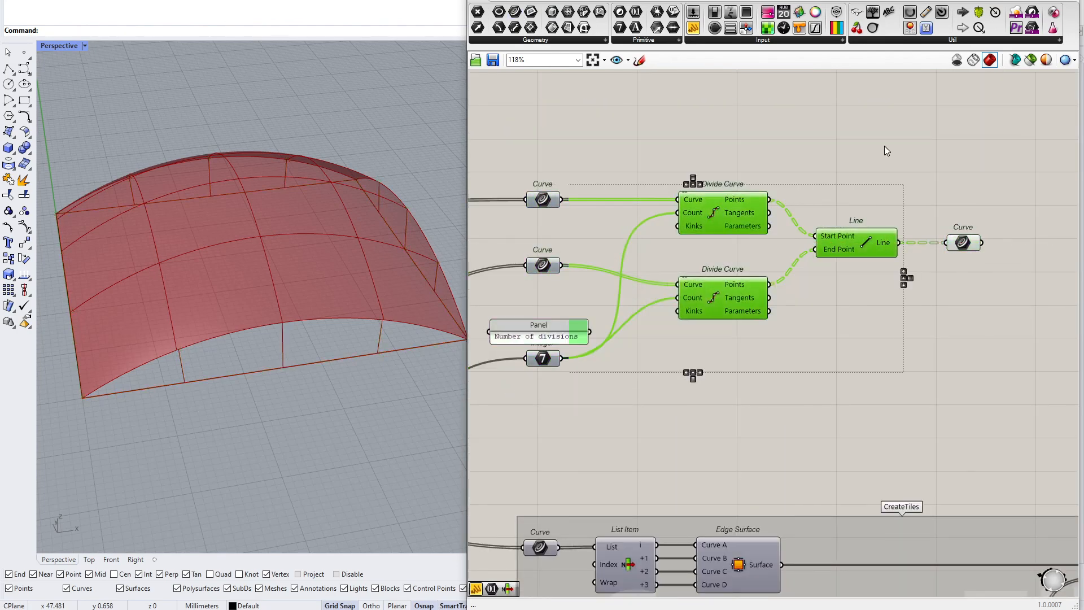
pyautogui.moveTo(1028, 148); pyautogui.dragTo(487, 415)
pyautogui.middleClick(629, 266)
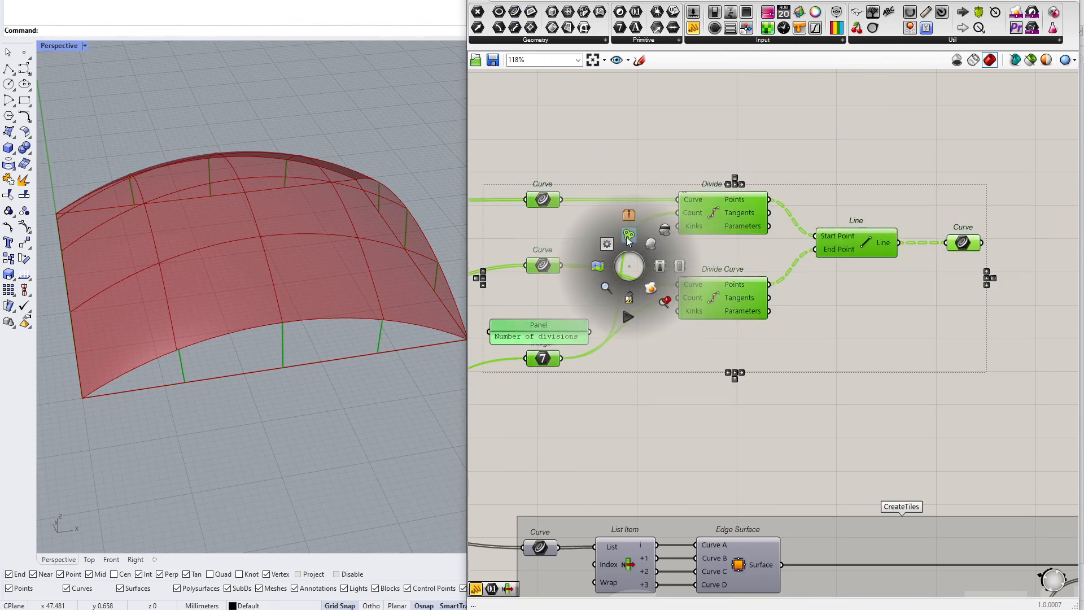
pyautogui.click(627, 238)
pyautogui.click(664, 138)
pyautogui.rightClick(635, 231)
pyautogui.rightClick(610, 231)
pyautogui.write('Create')
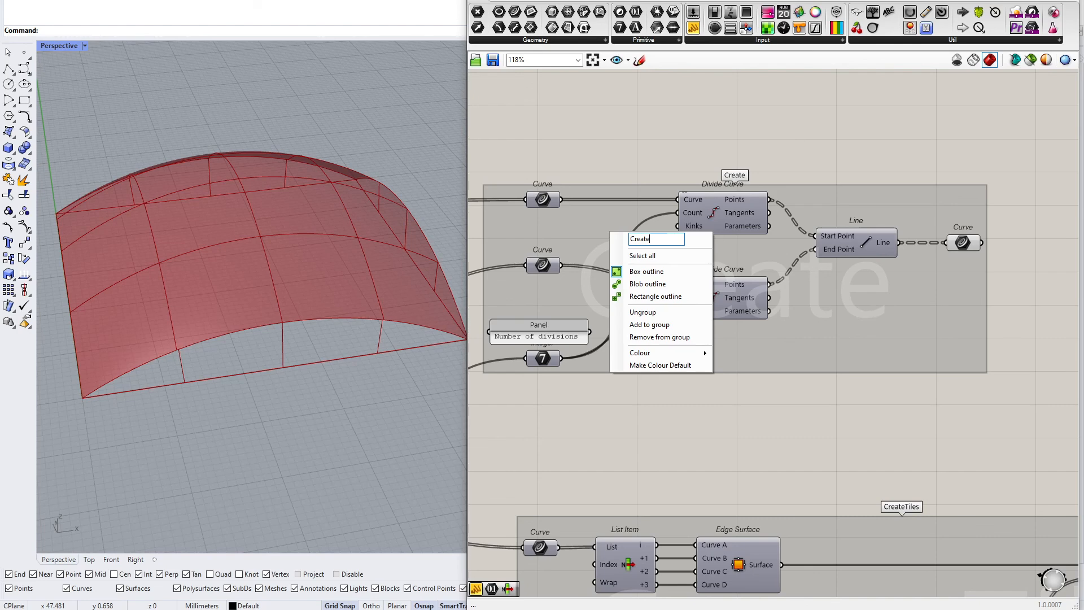
pyautogui.write('Pillars')
pyautogui.press('Return')
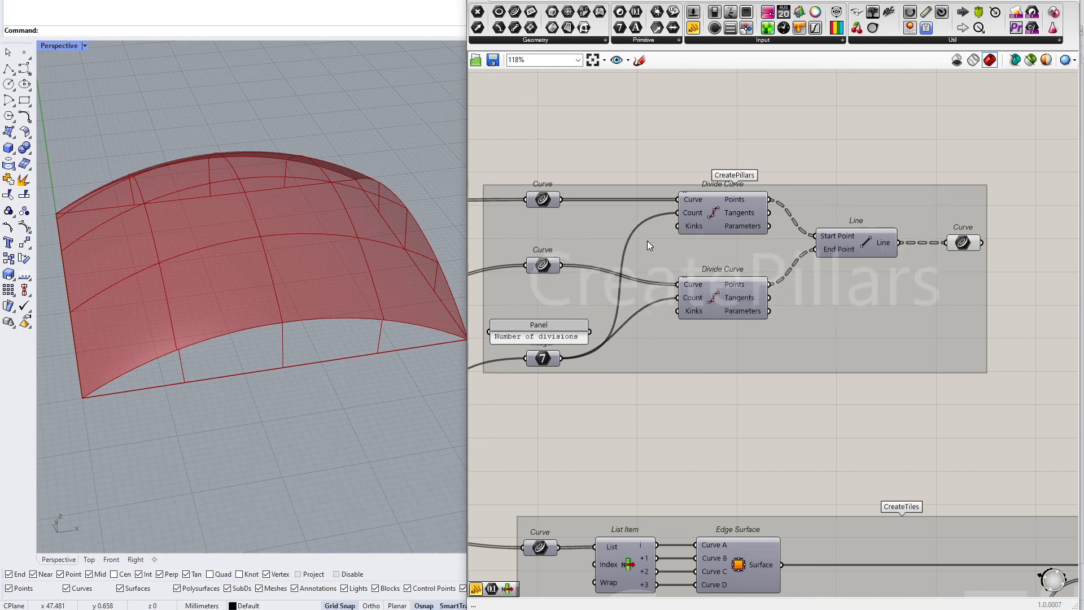
# Examine the CreateTiles group and its final Surface output
pyautogui.scroll(-4, 647, 240)
pyautogui.click(711, 247)
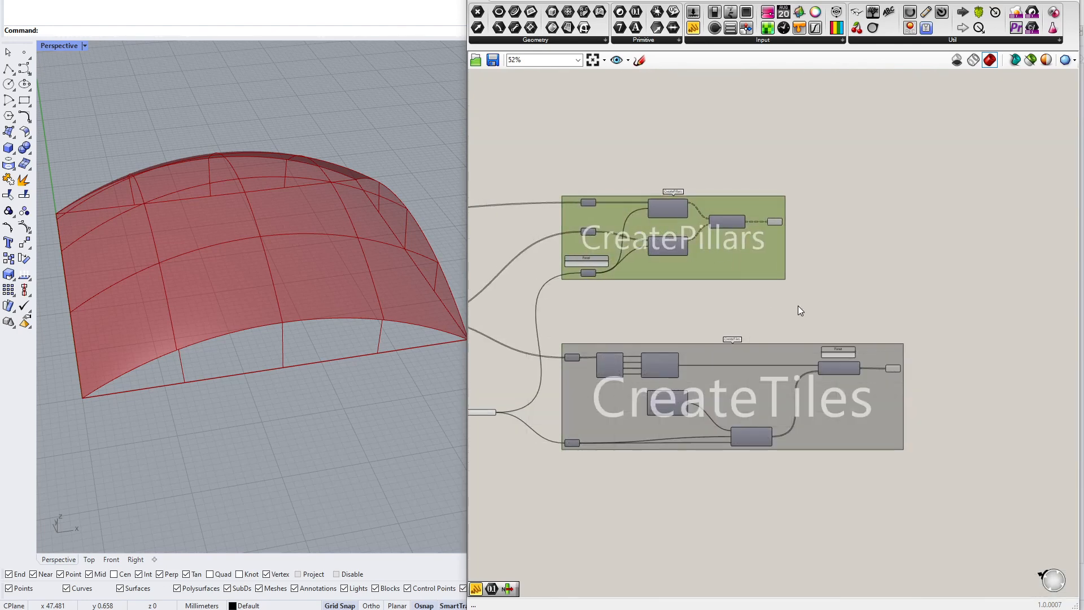
pyautogui.scroll(6, 905, 403)
pyautogui.click(868, 279)
pyautogui.scroll(-5, 684, 293)
pyautogui.moveTo(545, 148); pyautogui.dragTo(823, 267, button='right')
pyautogui.click(866, 203)
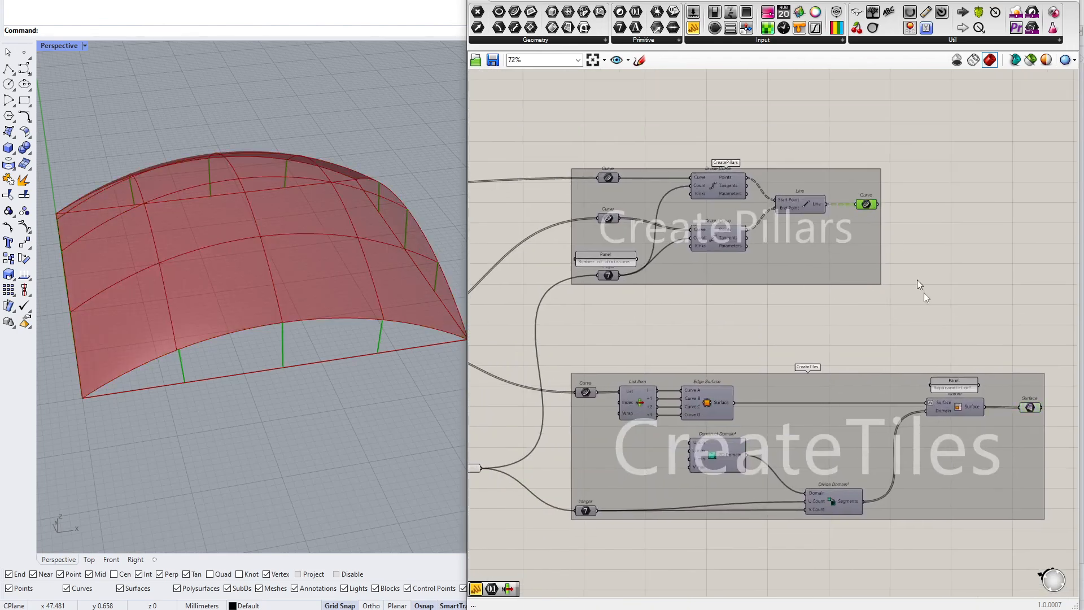
pyautogui.click(1031, 408)
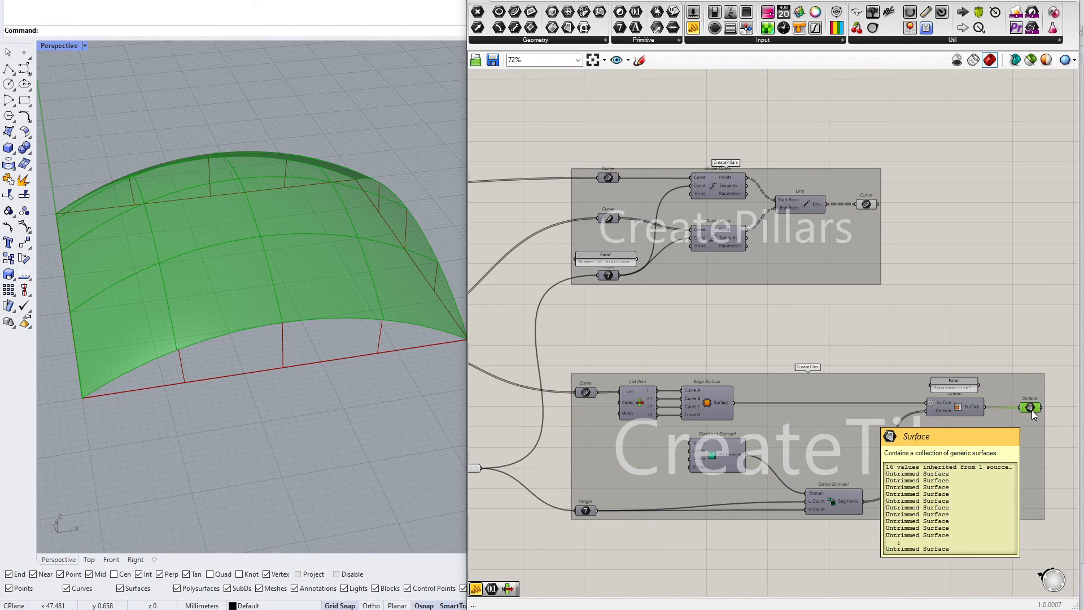
pyautogui.moveTo(266, 328); pyautogui.dragTo(238, 320, button='right')
# Add a note panel in empty canvas space reading "For Each... tile"
pyautogui.moveTo(1028, 390); pyautogui.dragTo(758, 398, button='right')
pyautogui.scroll(4, 716, 397)
pyautogui.click(716, 398)
pyautogui.moveTo(659, 304); pyautogui.dragTo(643, 147, button='right')
pyautogui.scroll(-1, 644, 136)
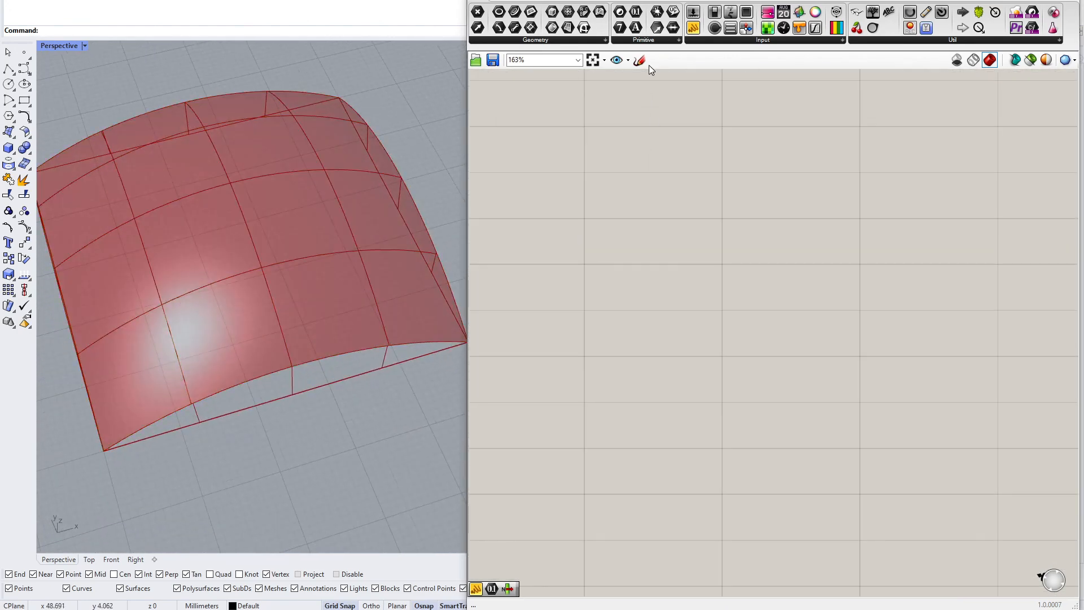
pyautogui.scroll(-3, 634, 242)
pyautogui.moveTo(634, 243); pyautogui.dragTo(686, 270, button='right')
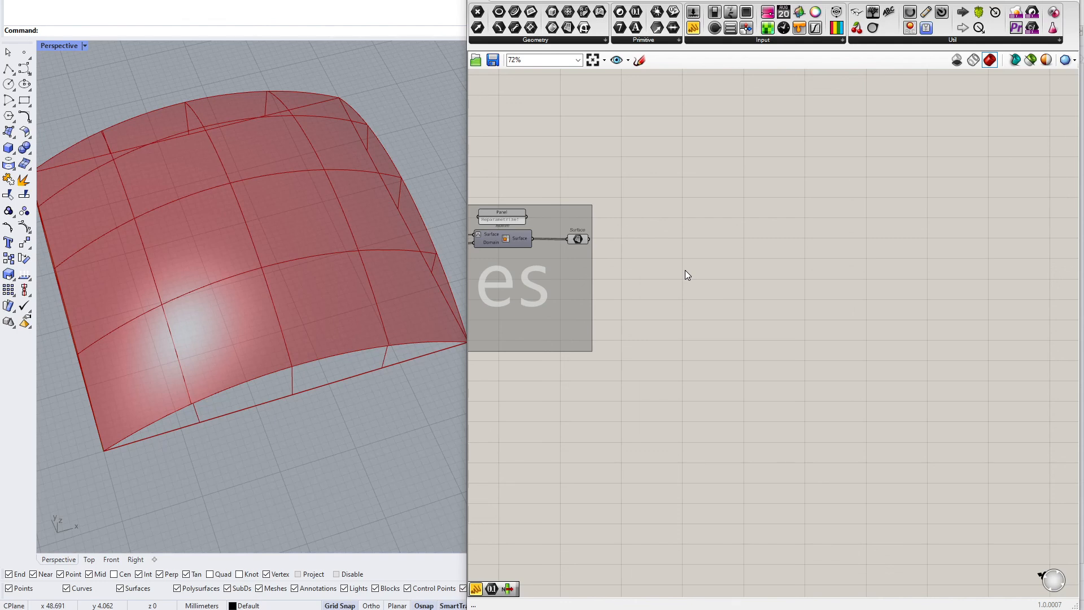
pyautogui.scroll(8, 686, 270)
pyautogui.moveTo(728, 307); pyautogui.dragTo(620, 103, button='right')
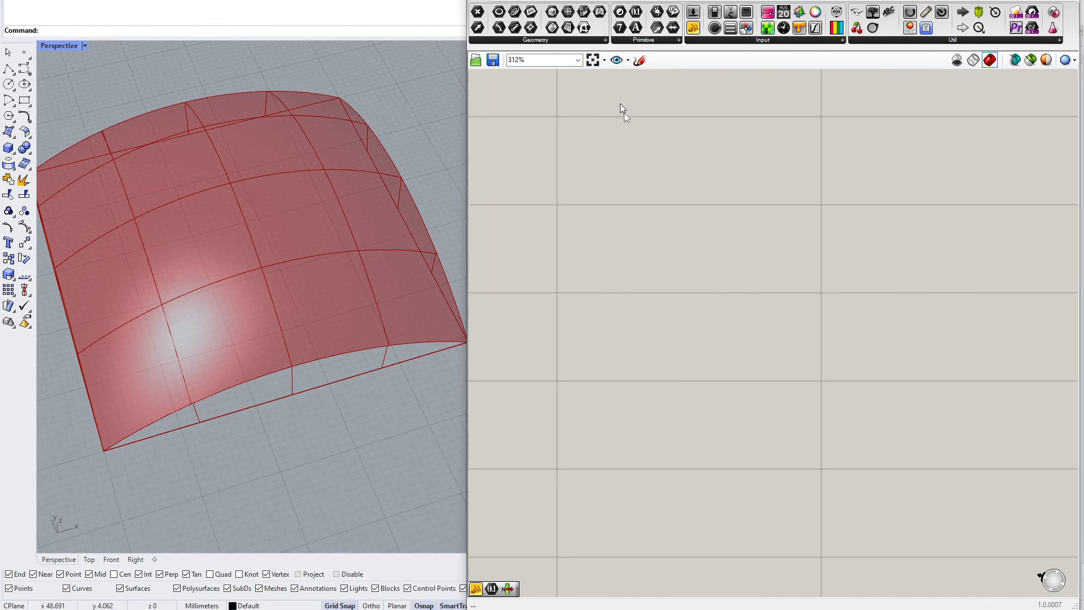
pyautogui.doubleClick(646, 305)
pyautogui.write('//For Each... tile')
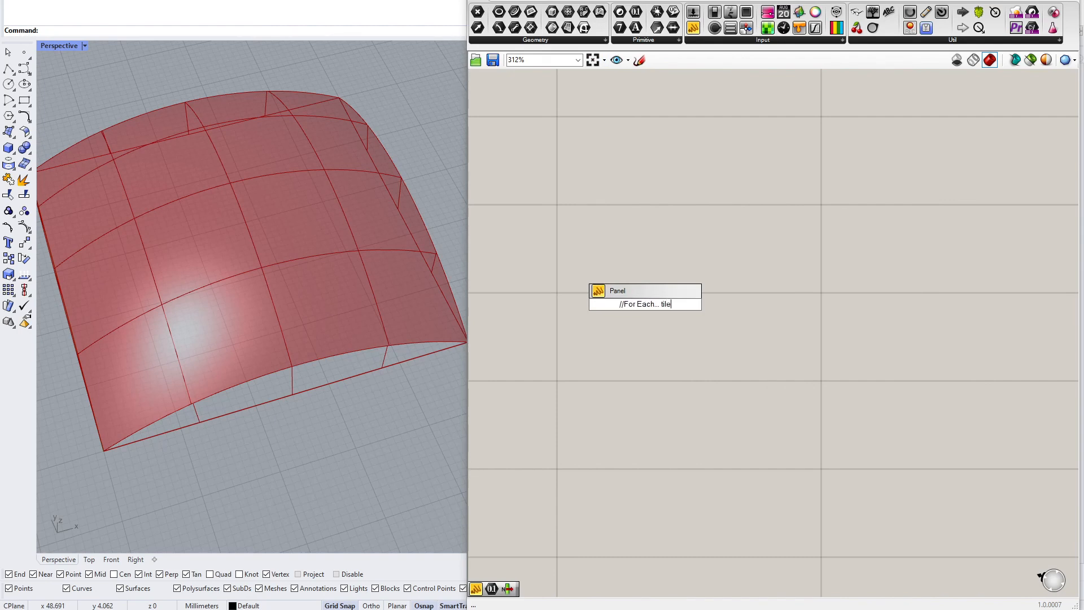
pyautogui.press('Return')
pyautogui.click(646, 306)
pyautogui.scroll(-4, 629, 391)
pyautogui.click(685, 339)
pyautogui.moveTo(686, 343); pyautogui.dragTo(719, 360)
pyautogui.click(686, 403)
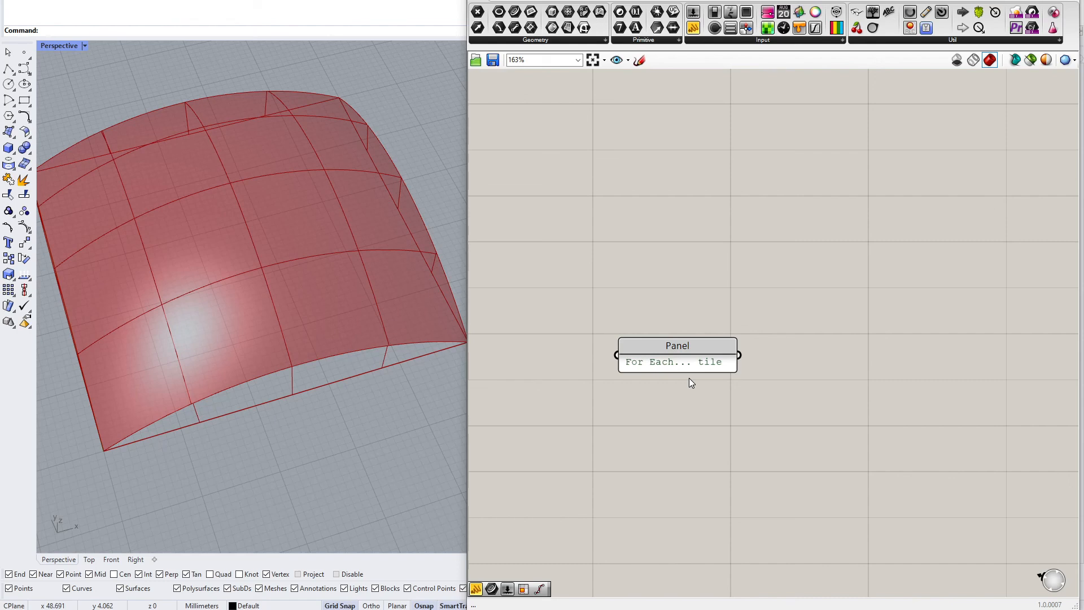
pyautogui.click(685, 358)
# Review the components inside the CreateArcs group and return to the For Each tile note
pyautogui.scroll(3, 685, 358)
pyautogui.scroll(-2, 723, 406)
pyautogui.scroll(-1, 724, 410)
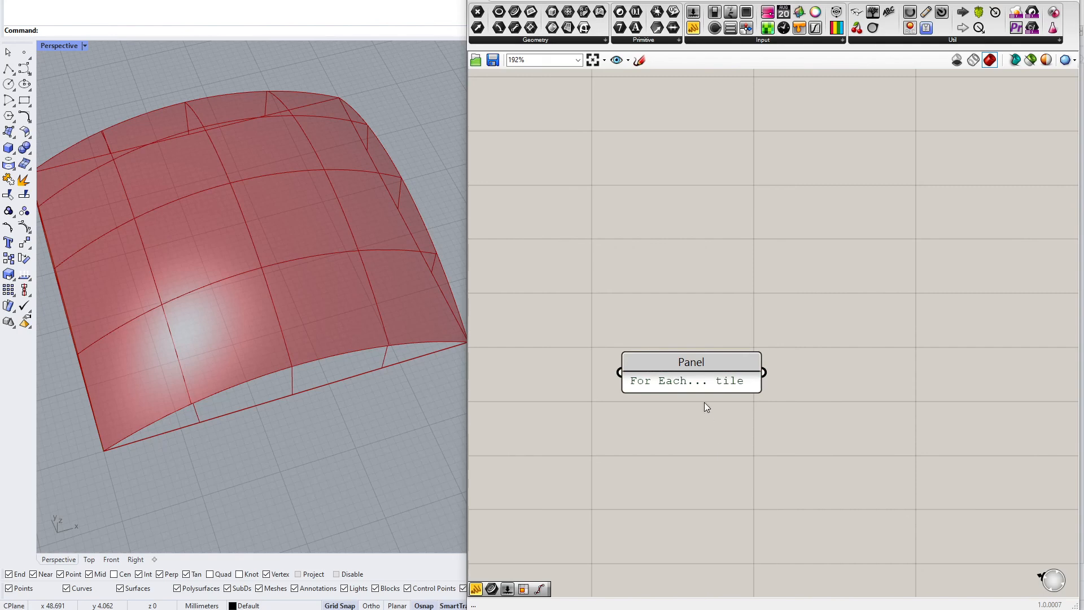
pyautogui.scroll(-8, 703, 387)
pyautogui.moveTo(702, 387); pyautogui.dragTo(1036, 344, button='right')
pyautogui.moveTo(713, 332); pyautogui.dragTo(984, 338, button='right')
pyautogui.scroll(10, 740, 298)
pyautogui.moveTo(801, 297); pyautogui.dragTo(789, 296)
pyautogui.scroll(-8, 731, 297)
pyautogui.moveTo(877, 305); pyautogui.dragTo(676, 310, button='right')
pyautogui.scroll(3, 666, 321)
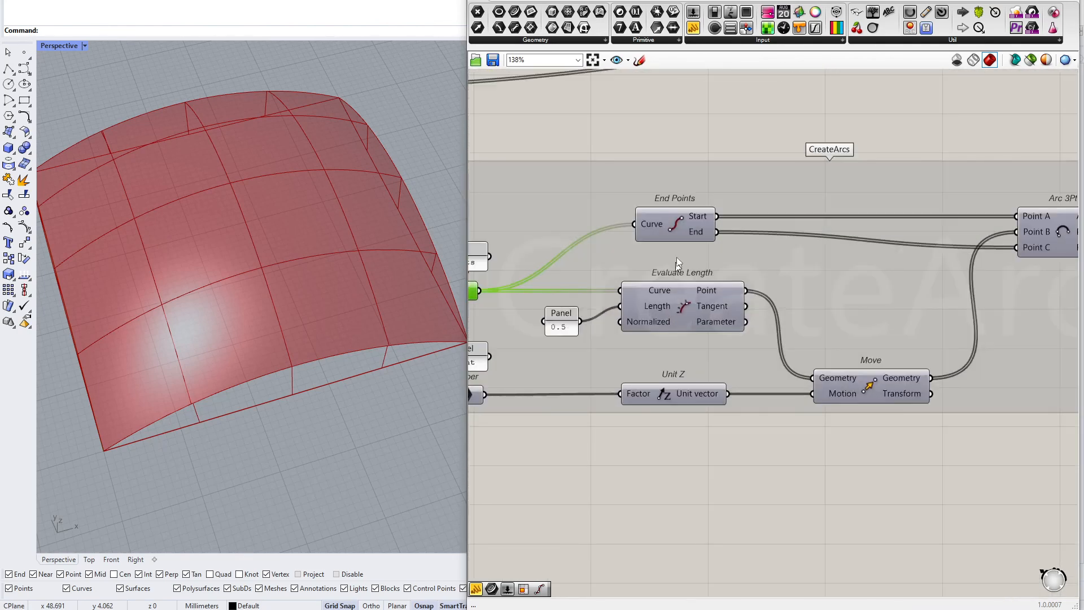
pyautogui.click(679, 222)
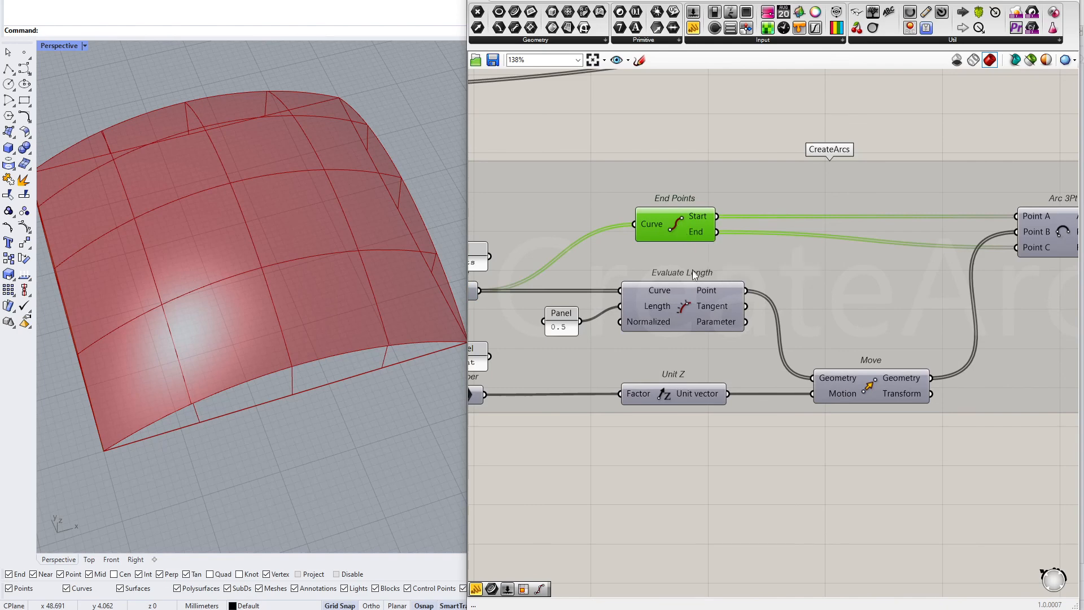
pyautogui.click(689, 314)
pyautogui.click(692, 395)
pyautogui.click(882, 386)
pyautogui.moveTo(854, 393); pyautogui.dragTo(1028, 385, button='right')
pyautogui.moveTo(564, 433); pyautogui.dragTo(939, 327)
pyautogui.moveTo(872, 420); pyautogui.dragTo(525, 484, button='right')
pyautogui.moveTo(830, 413); pyautogui.dragTo(663, 424, button='right')
pyautogui.click(729, 293)
pyautogui.click(873, 287)
pyautogui.scroll(-3, 861, 290)
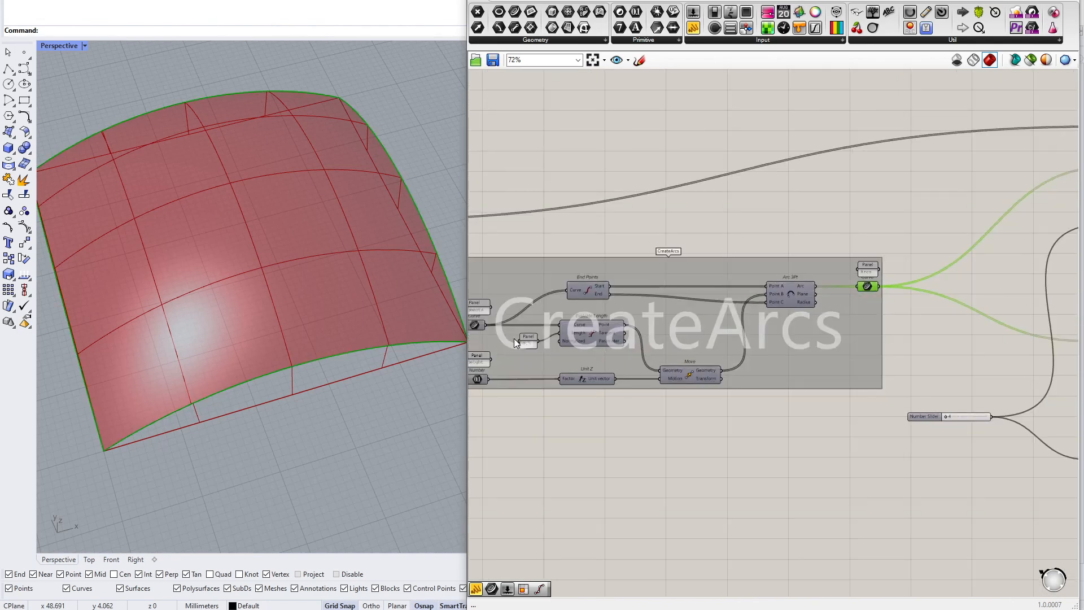
pyautogui.scroll(-6, 774, 312)
pyautogui.moveTo(972, 318); pyautogui.dragTo(741, 335, button='right')
pyautogui.scroll(8, 636, 322)
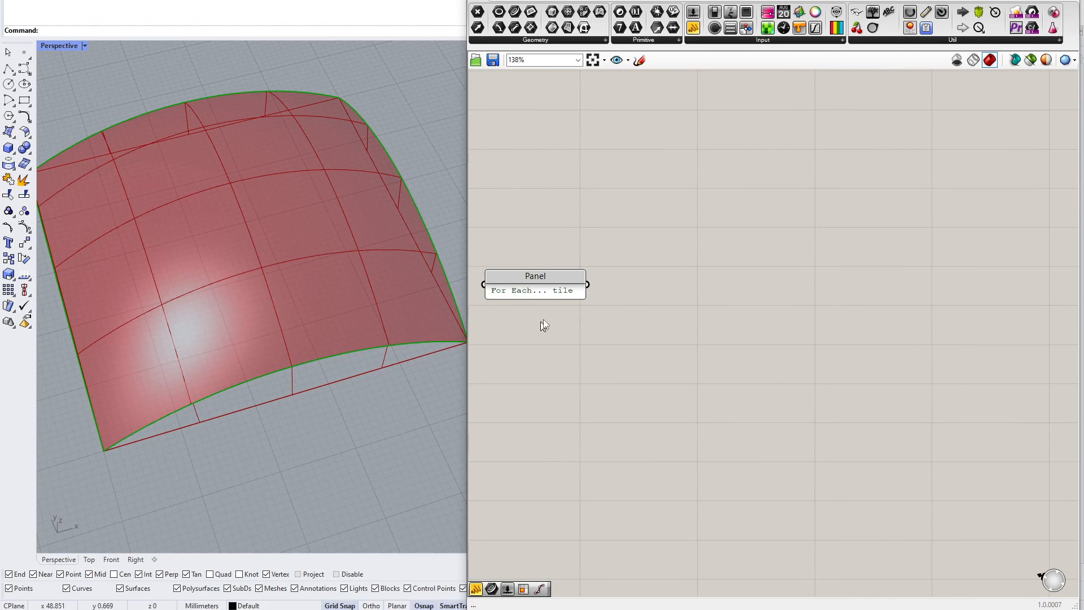
pyautogui.moveTo(657, 243); pyautogui.dragTo(673, 232, button='right')
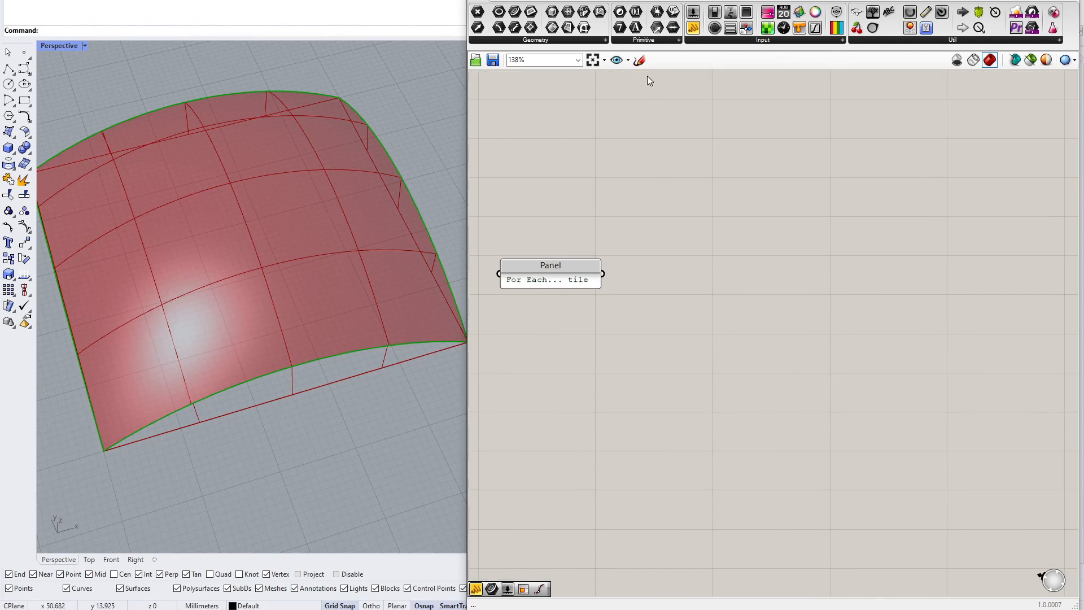
# Sketch a tile with an apex point and lines to its corners on the canvas, then delete the sketch
pyautogui.click(640, 60)
pyautogui.moveTo(560, 427)
pyautogui.mouseDown()
pyautogui.moveTo(634, 455)
pyautogui.moveTo(787, 474)
pyautogui.moveTo(908, 367)
pyautogui.moveTo(703, 316)
pyautogui.moveTo(871, 361)
pyautogui.mouseUp()
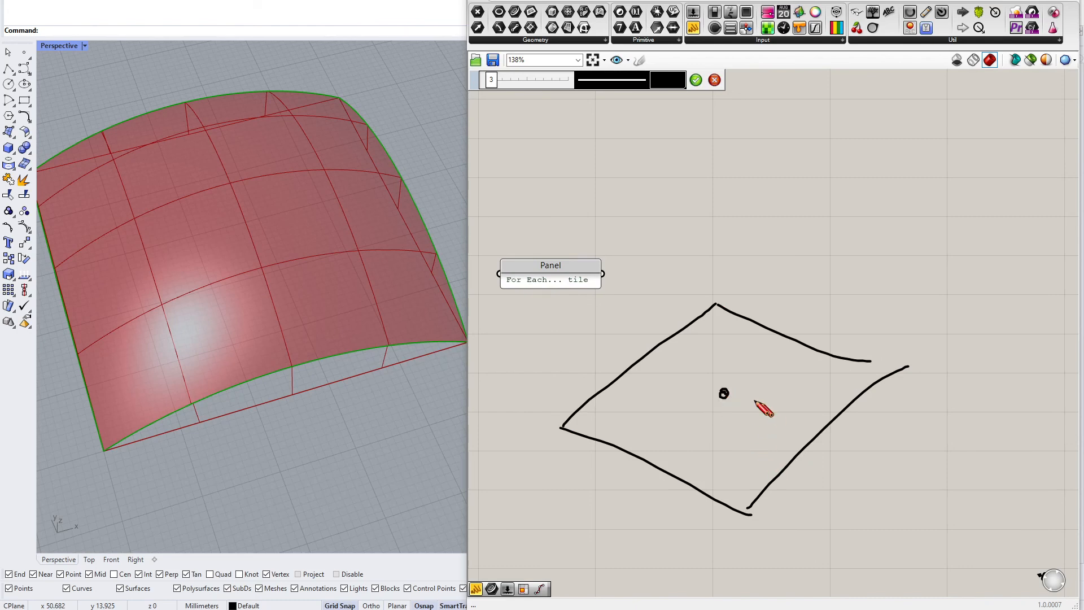
pyautogui.moveTo(726, 394)
pyautogui.mouseDown()
pyautogui.moveTo(718, 347)
pyautogui.moveTo(706, 360)
pyautogui.mouseUp()
pyautogui.moveTo(724, 391); pyautogui.dragTo(699, 261)
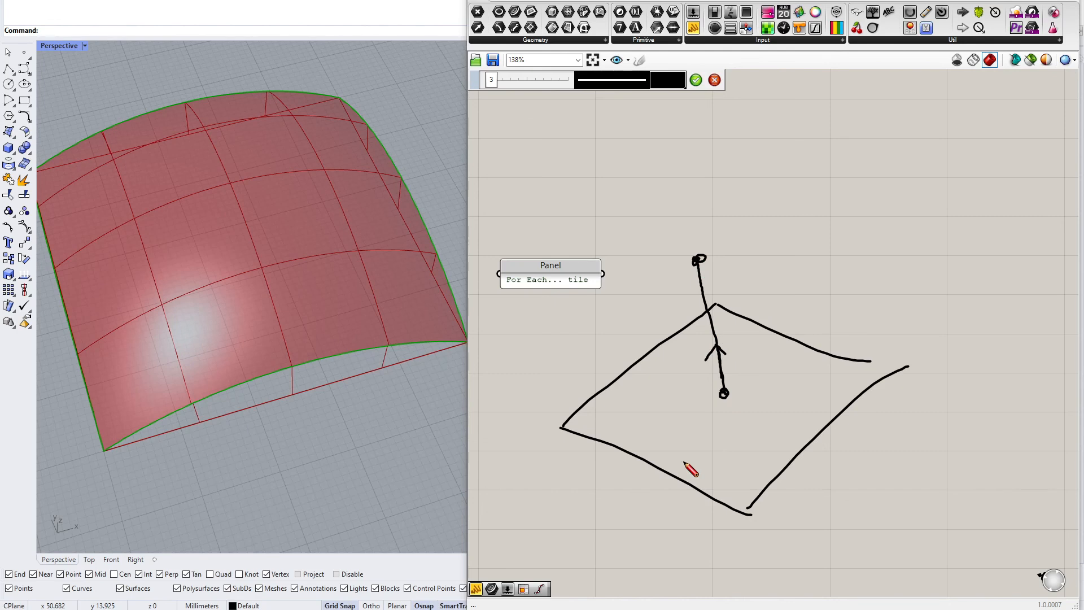
pyautogui.moveTo(699, 258); pyautogui.dragTo(723, 302)
pyautogui.moveTo(696, 257); pyautogui.dragTo(891, 356)
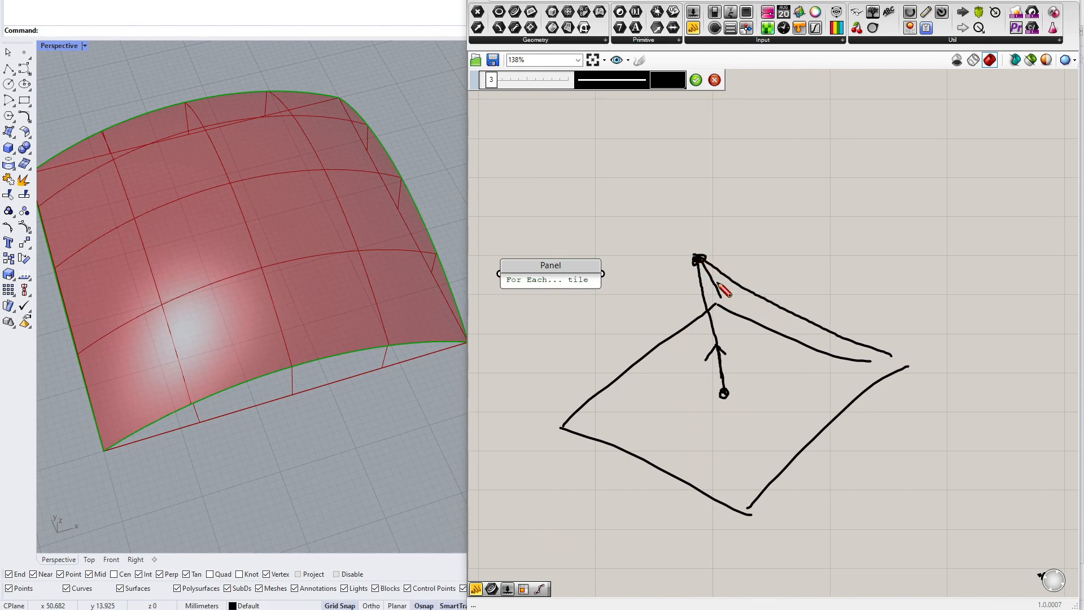
pyautogui.moveTo(699, 259)
pyautogui.mouseDown()
pyautogui.moveTo(726, 339)
pyautogui.moveTo(741, 531)
pyautogui.mouseUp()
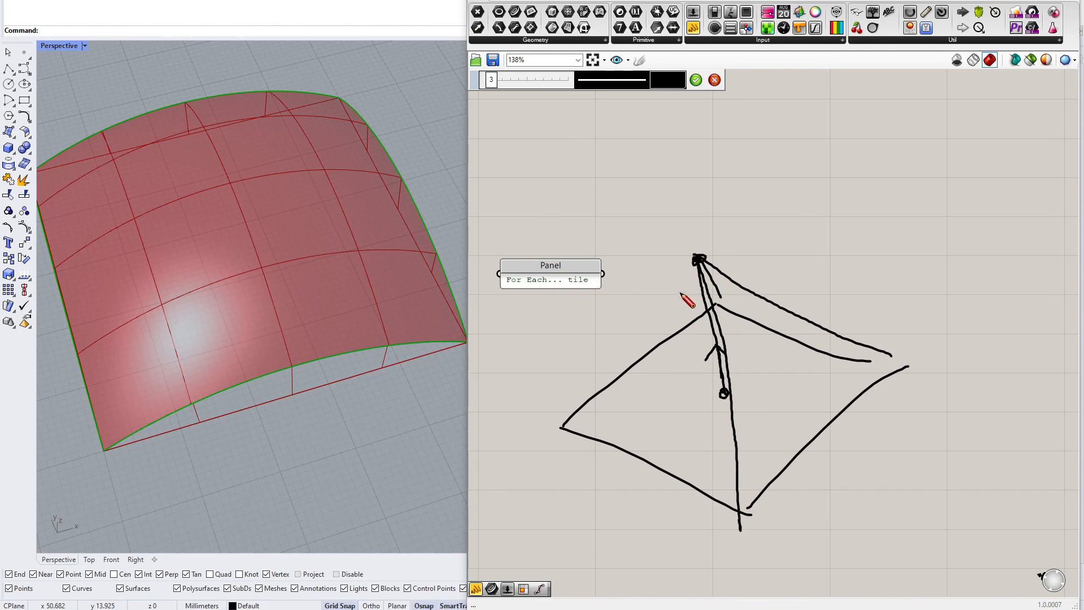
pyautogui.moveTo(701, 261)
pyautogui.mouseDown()
pyautogui.moveTo(605, 394)
pyautogui.moveTo(561, 429)
pyautogui.mouseUp()
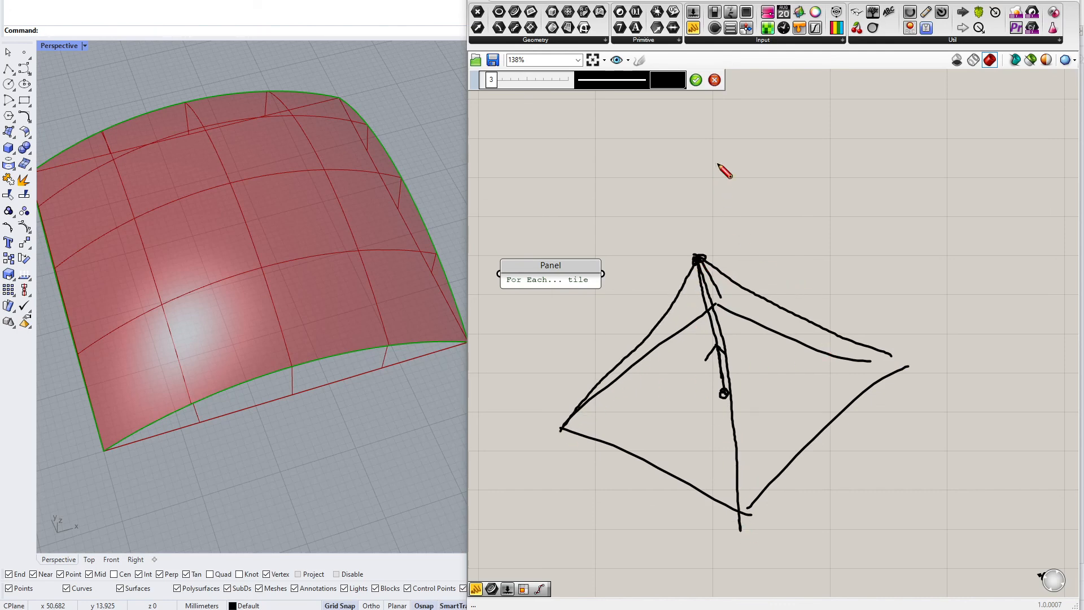
pyautogui.click(696, 79)
pyautogui.moveTo(904, 220); pyautogui.dragTo(739, 423)
pyautogui.press('Delete')
# Add a Surface parameter fed by the CreateTiles Surface output and delete the For Each tile note
pyautogui.scroll(-3, 819, 379)
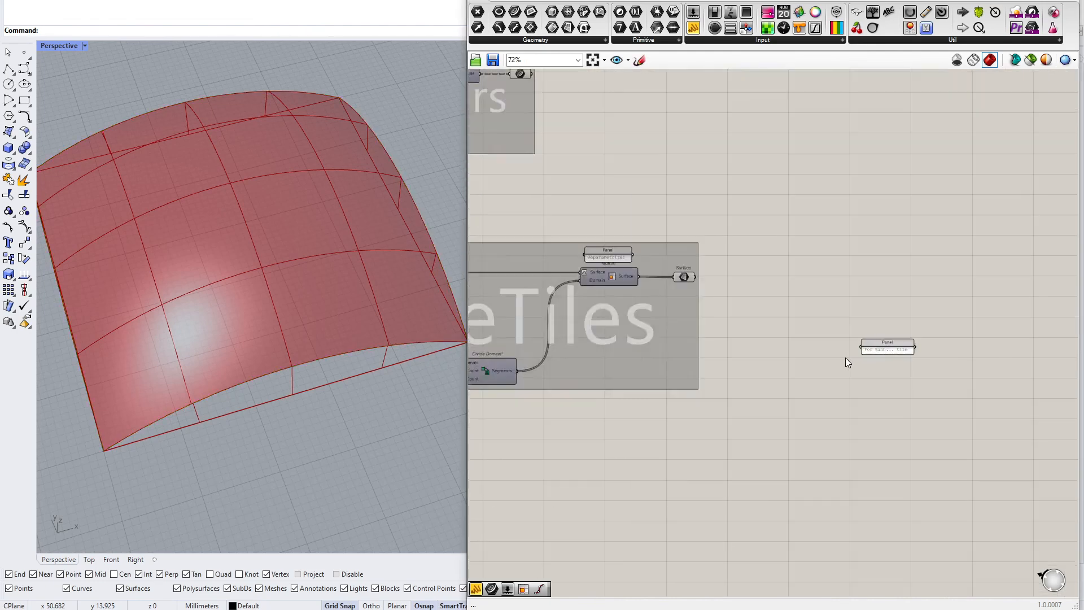
pyautogui.scroll(3, 846, 358)
pyautogui.keyDown('alt'); pyautogui.moveTo(583, 227); pyautogui.dragTo(846, 247); pyautogui.keyUp('alt')
pyautogui.moveTo(846, 247); pyautogui.dragTo(808, 284, button='right')
pyautogui.moveTo(790, 277); pyautogui.dragTo(859, 264)
pyautogui.click(858, 383)
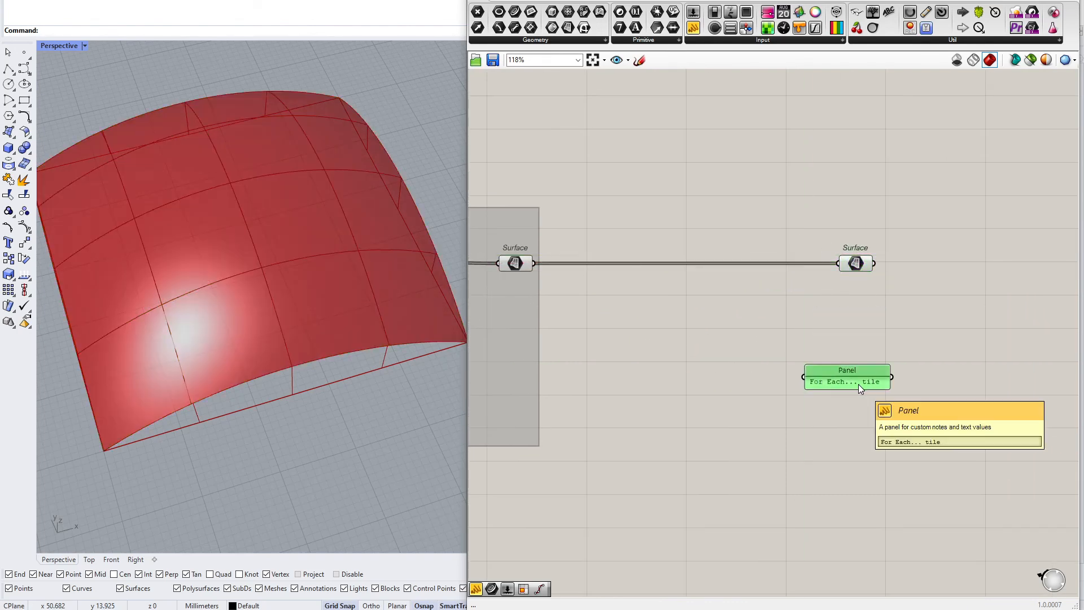
pyautogui.press('Delete')
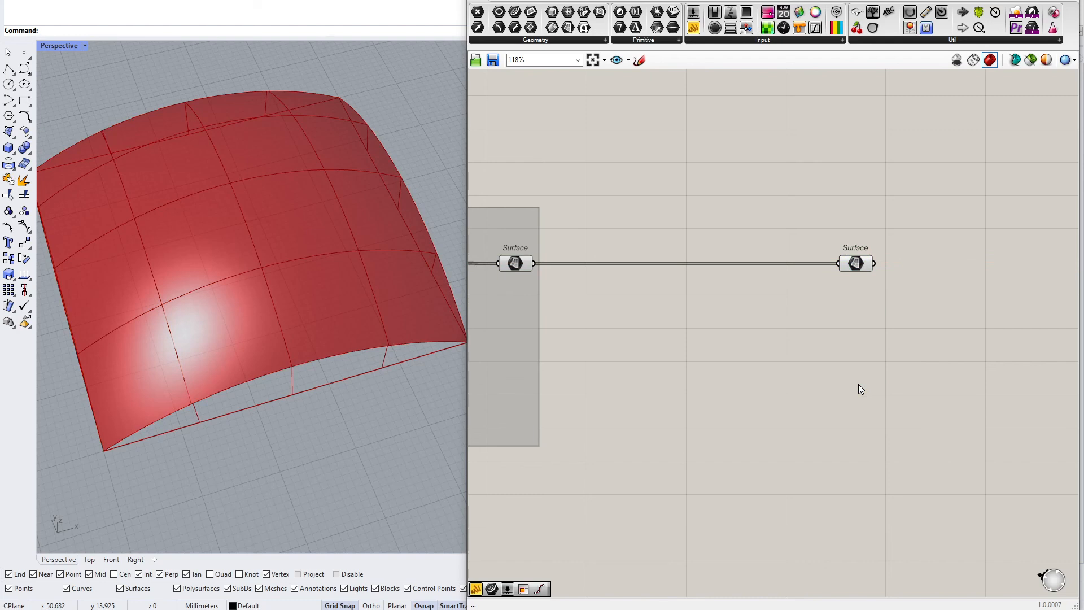
# Add an Evaluate Surface component and connect the new Surface parameter to its Surface input
pyautogui.scroll(2, 862, 347)
pyautogui.moveTo(862, 347); pyautogui.dragTo(792, 402, button='right')
pyautogui.scroll(2, 795, 337)
pyautogui.click(784, 261)
pyautogui.moveTo(988, 271); pyautogui.dragTo(829, 333, button='right')
pyautogui.doubleClick(829, 334)
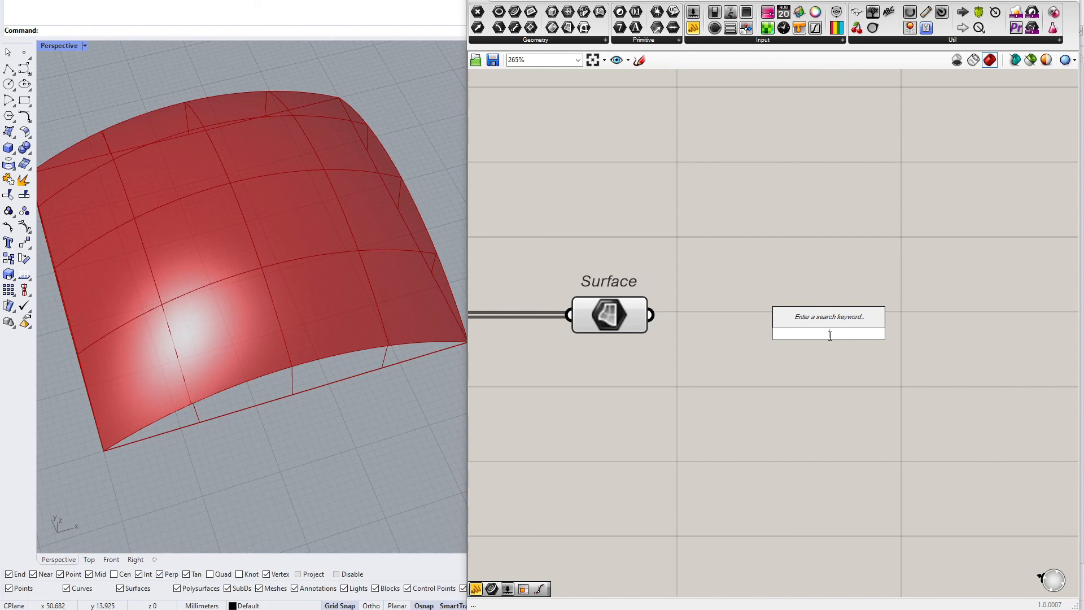
pyautogui.write('ev')
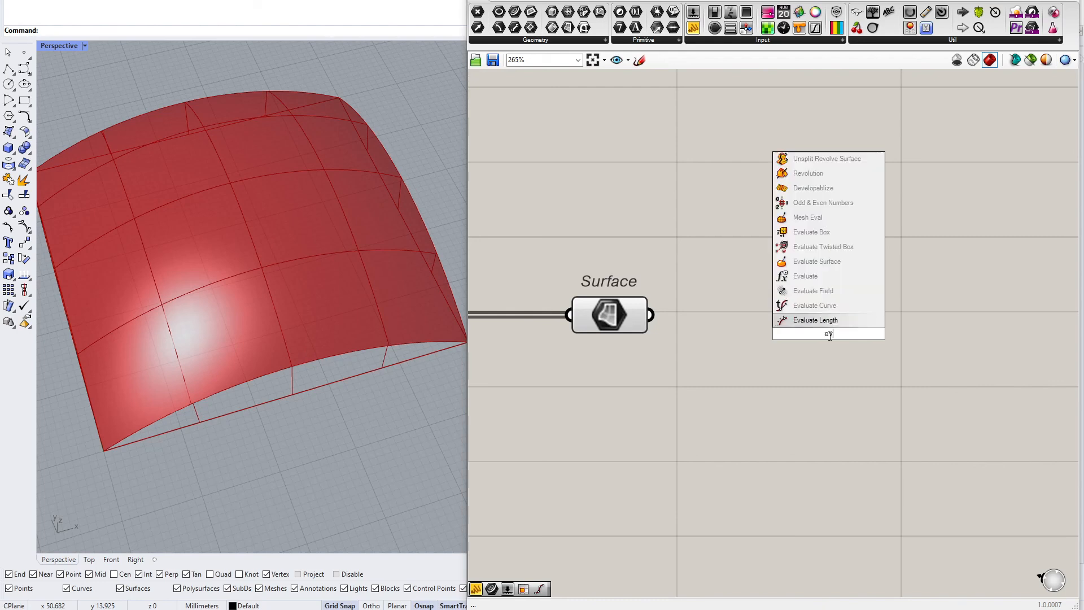
pyautogui.click(817, 261)
pyautogui.moveTo(821, 327); pyautogui.dragTo(872, 338)
pyautogui.moveTo(655, 323); pyautogui.dragTo(836, 322)
pyautogui.moveTo(813, 404); pyautogui.dragTo(924, 395)
pyautogui.doubleClick(745, 412)
pyautogui.press('Escape')
pyautogui.rightClick(958, 321)
pyautogui.moveTo(854, 391); pyautogui.dragTo(744, 390, button='right')
pyautogui.scroll(-2, 696, 356)
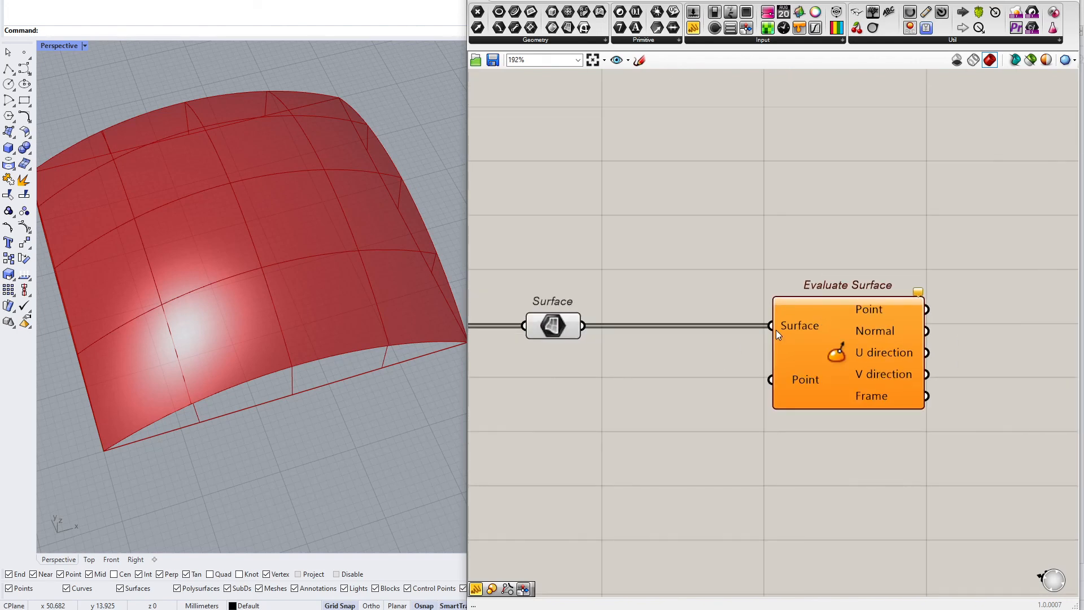
# Add an MD Slider, connect it to Evaluate Surface's Point input, and resize the slider
pyautogui.moveTo(788, 325)
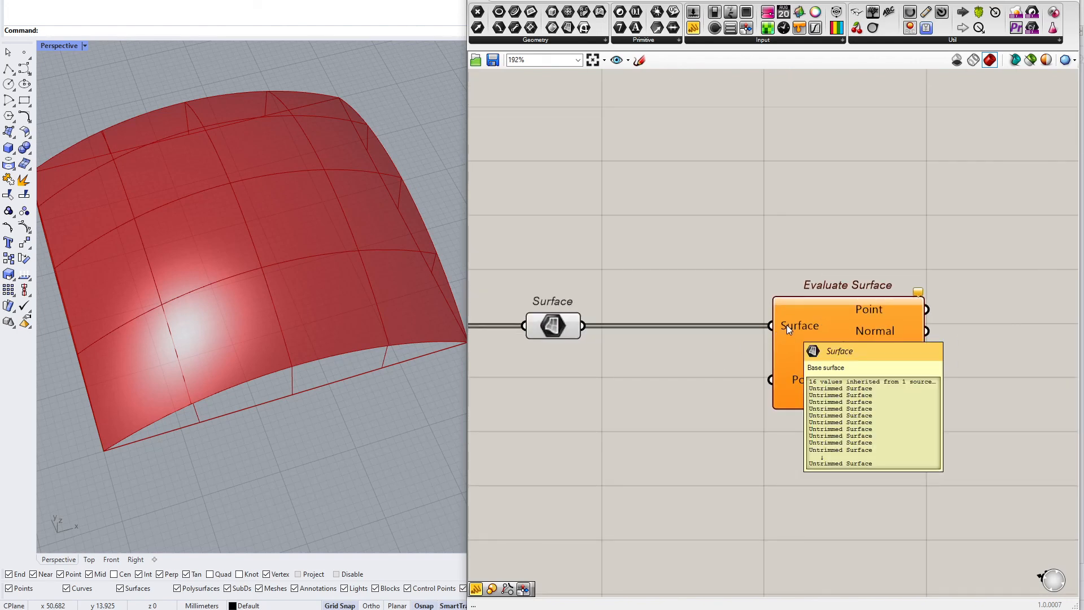
pyautogui.doubleClick(642, 429)
pyautogui.write('md')
pyautogui.press('Return')
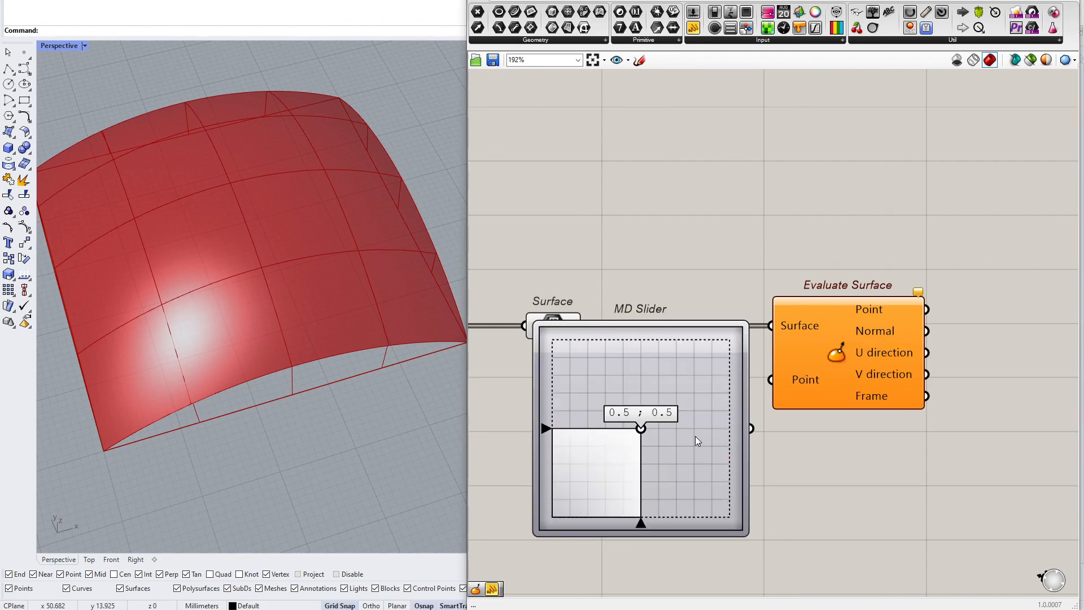
pyautogui.moveTo(749, 428); pyautogui.dragTo(771, 379)
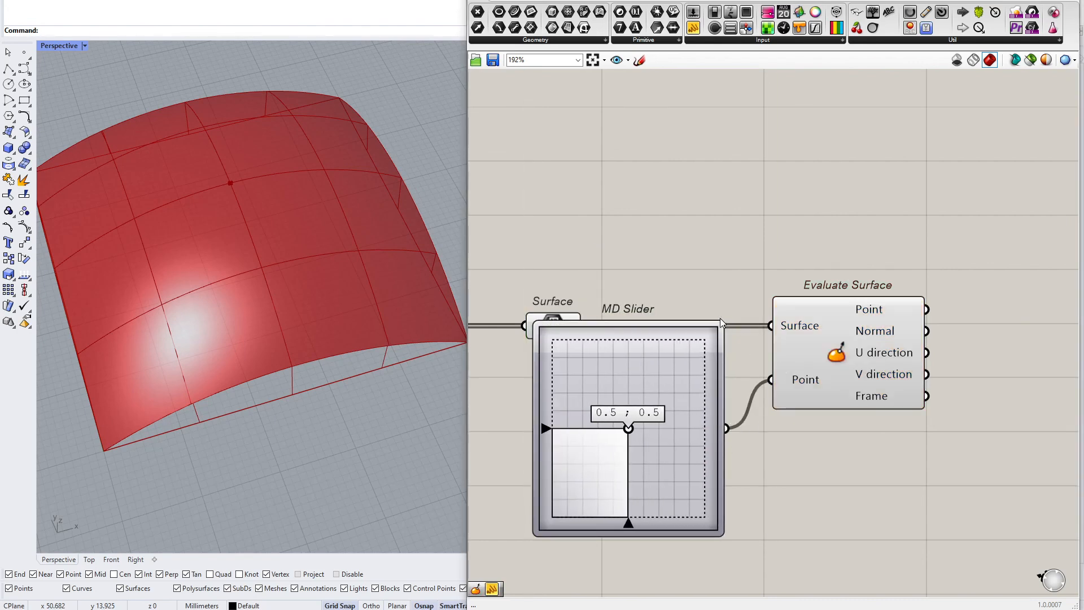
pyautogui.moveTo(719, 326); pyautogui.dragTo(665, 419)
pyautogui.moveTo(644, 459); pyautogui.dragTo(602, 472)
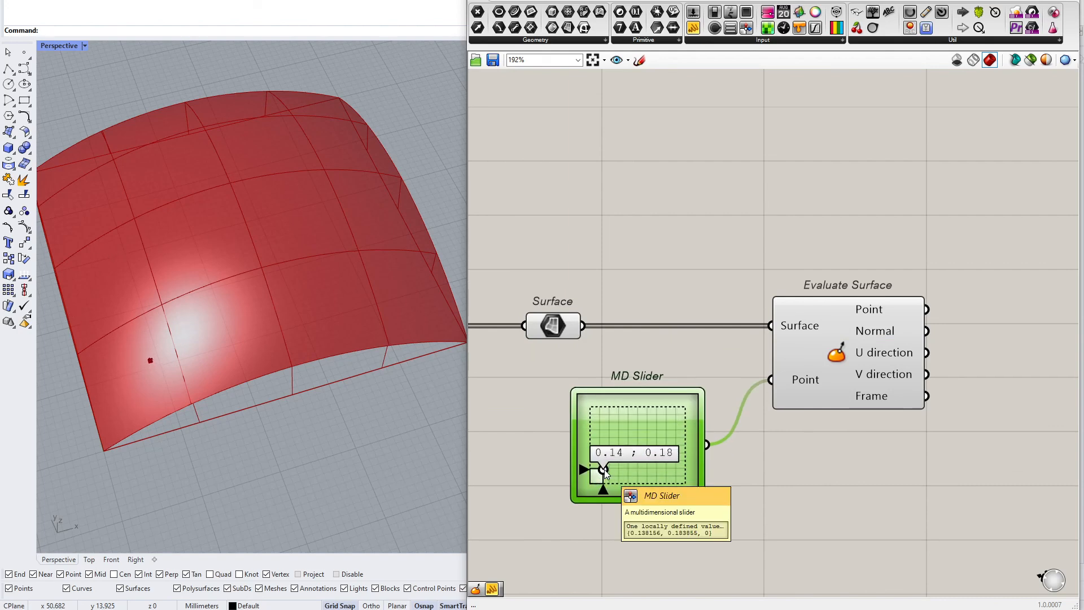
pyautogui.moveTo(604, 470)
pyautogui.mouseDown()
pyautogui.moveTo(591, 487)
pyautogui.moveTo(650, 459)
pyautogui.moveTo(696, 408)
pyautogui.moveTo(596, 461)
pyautogui.moveTo(610, 450)
pyautogui.mouseUp()
pyautogui.click(565, 329)
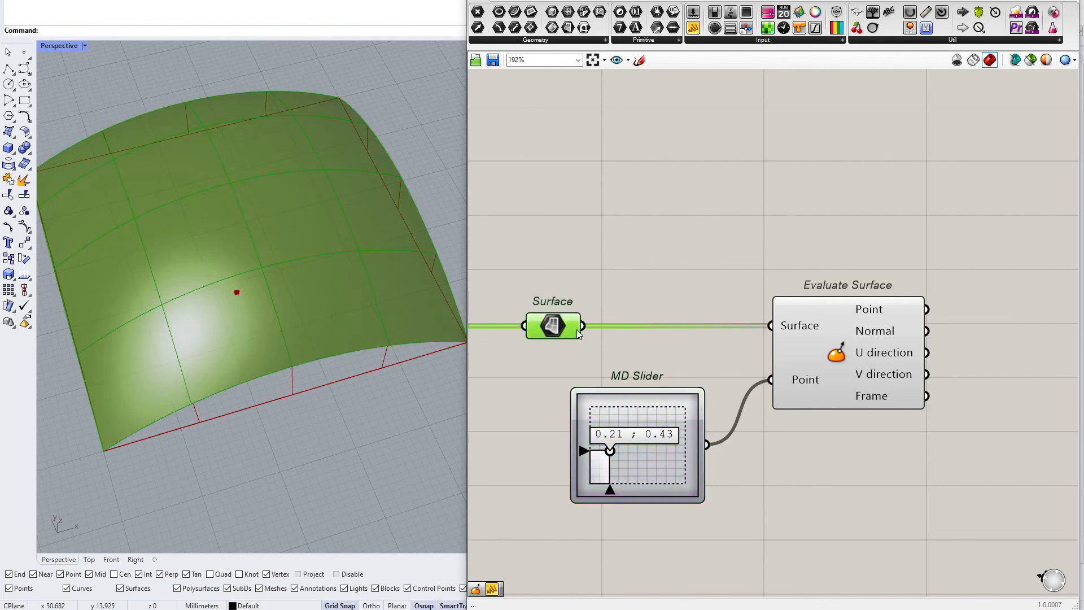
pyautogui.moveTo(704, 389); pyautogui.dragTo(690, 382)
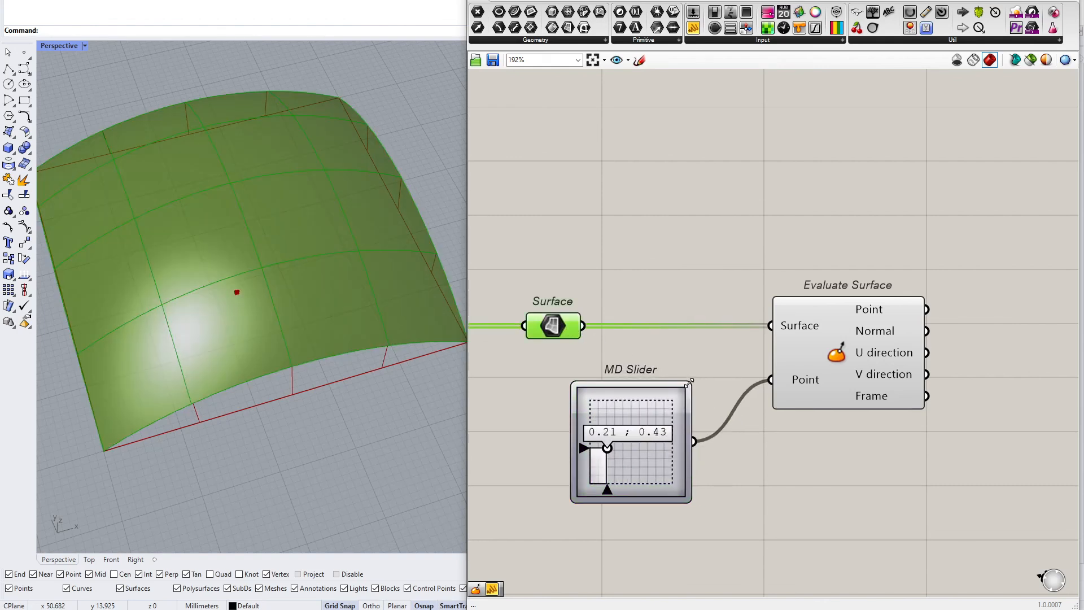
pyautogui.moveTo(611, 447)
pyautogui.mouseDown()
pyautogui.moveTo(595, 446)
pyautogui.moveTo(628, 449)
pyautogui.moveTo(620, 464)
pyautogui.mouseUp()
# Move the MD Slider point to 0.1 ; 0.1 and inspect the evaluated point on the roof in the viewport
pyautogui.scroll(8, 148, 264)
pyautogui.moveTo(149, 261); pyautogui.dragTo(198, 214, button='right')
pyautogui.scroll(10, 201, 212)
pyautogui.scroll(-7, 201, 212)
pyautogui.scroll(-5, 215, 219)
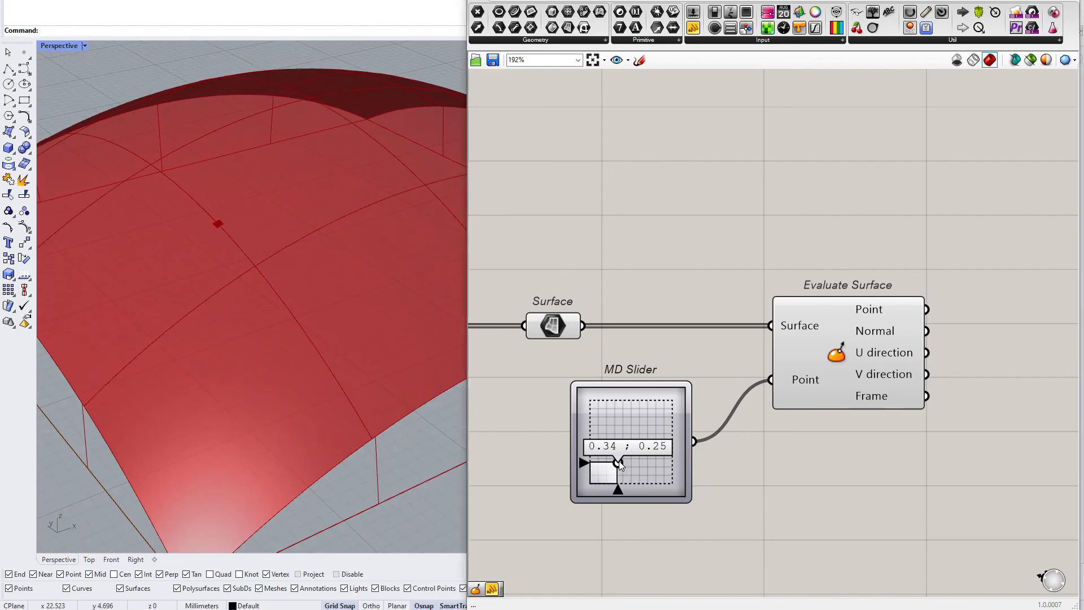
pyautogui.moveTo(619, 461); pyautogui.dragTo(598, 475)
pyautogui.scroll(10, 243, 442)
pyautogui.scroll(5, 200, 441)
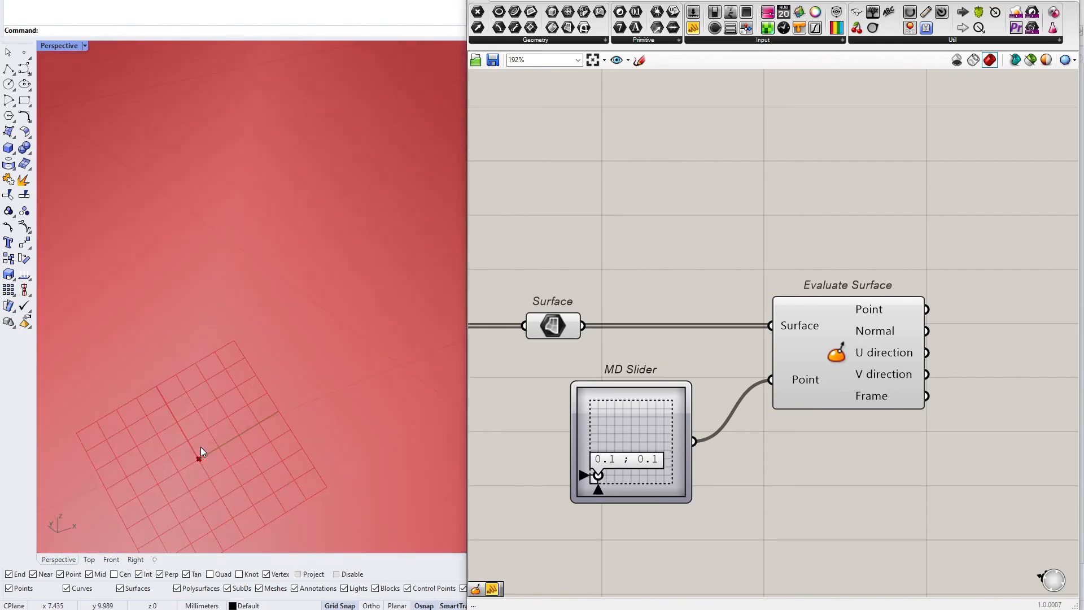
pyautogui.scroll(-5, 201, 446)
pyautogui.scroll(5, 196, 453)
pyautogui.moveTo(198, 453); pyautogui.dragTo(211, 453, button='right')
pyautogui.scroll(-8, 199, 414)
pyautogui.moveTo(199, 412); pyautogui.dragTo(183, 417, button='right')
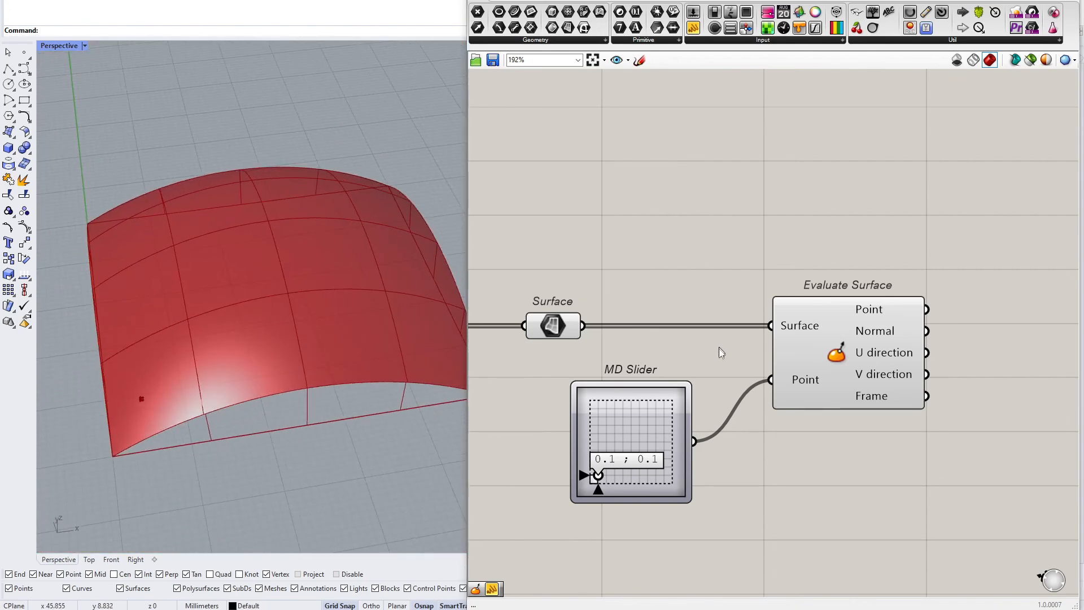
pyautogui.moveTo(446, 277); pyautogui.dragTo(293, 227, button='right')
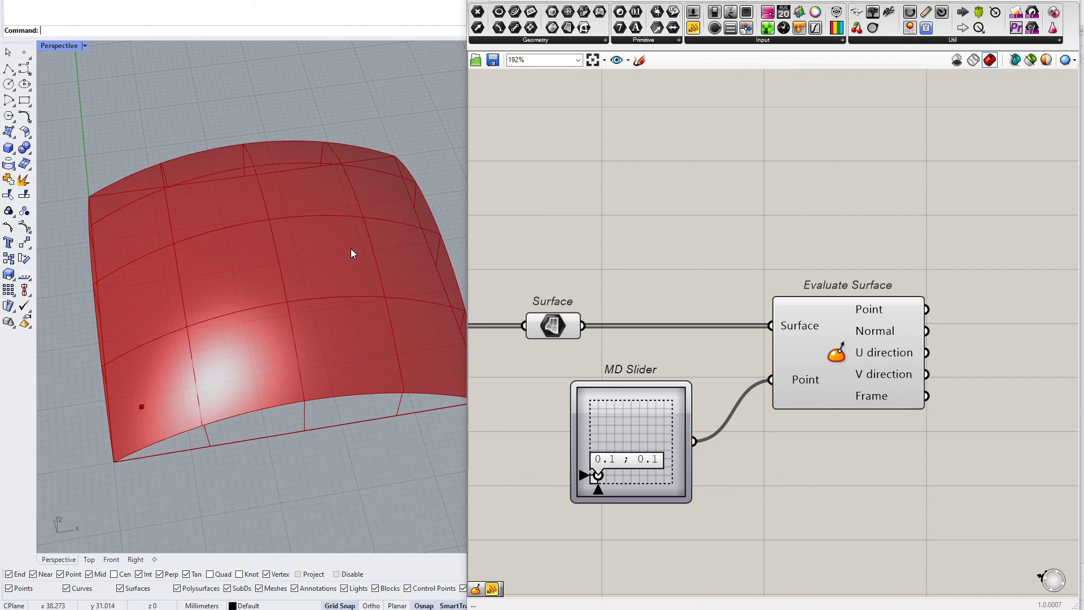
# Add a Panel connected to the Surface parameter to list the tile surfaces
pyautogui.moveTo(688, 31); pyautogui.dragTo(682, 225)
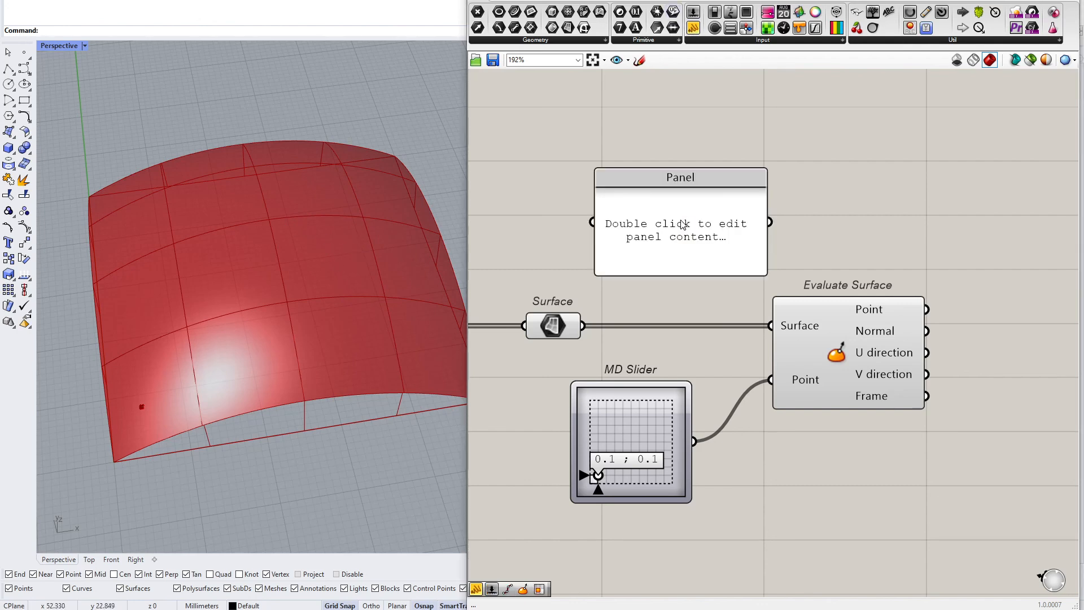
pyautogui.moveTo(584, 325); pyautogui.dragTo(592, 222)
pyautogui.moveTo(690, 250); pyautogui.dragTo(858, 173)
# Insert a Domain² parameter between the Surface parameter and the panel, and enlarge the panel to show the UV domains
pyautogui.click(654, 40)
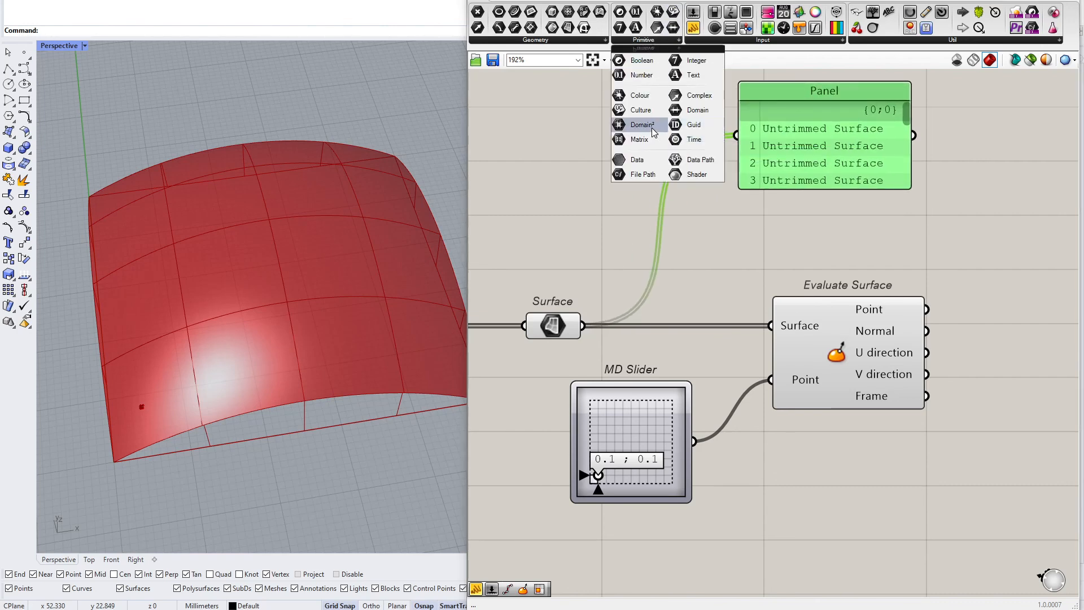
pyautogui.moveTo(653, 133); pyautogui.dragTo(603, 187)
pyautogui.moveTo(584, 325)
pyautogui.mouseDown()
pyautogui.moveTo(576, 187)
pyautogui.moveTo(734, 141)
pyautogui.mouseUp()
pyautogui.moveTo(809, 158); pyautogui.dragTo(835, 200)
pyautogui.moveTo(928, 197); pyautogui.dragTo(829, 224, button='right')
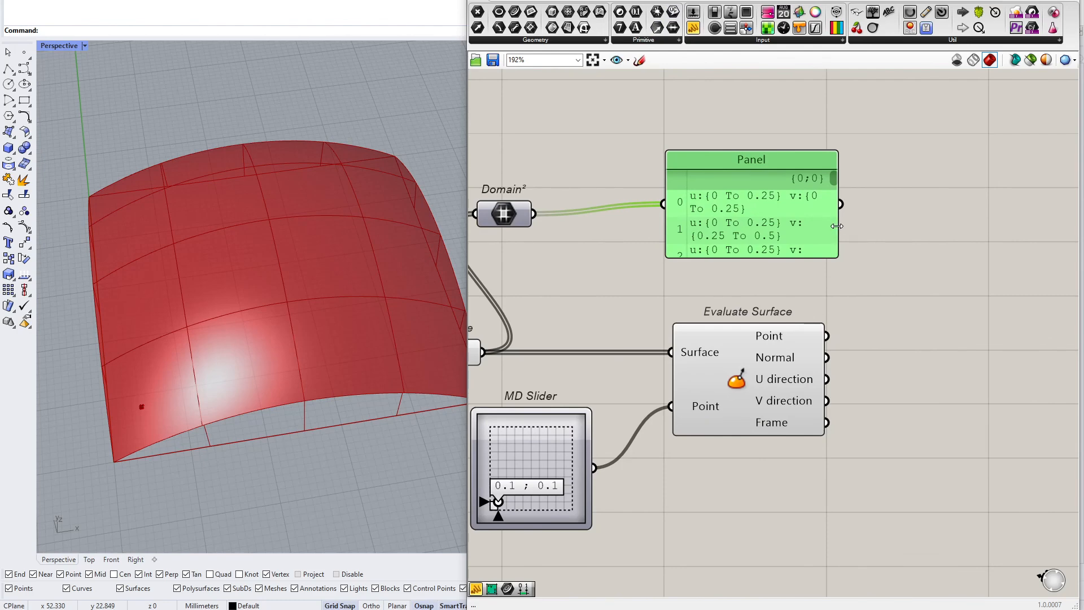
pyautogui.moveTo(837, 226); pyautogui.dragTo(1067, 232)
pyautogui.moveTo(925, 257); pyautogui.dragTo(926, 336)
pyautogui.moveTo(910, 299); pyautogui.dragTo(905, 261)
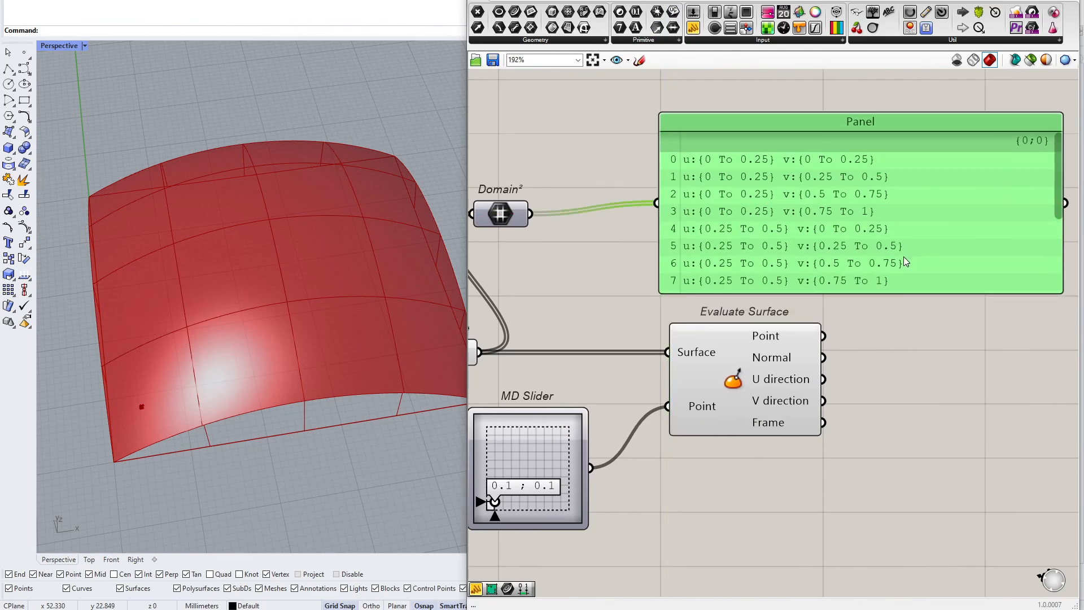
# Review the tile UV domains listed in the panel and move the MD Slider point to 0.48 ; 0.51
pyautogui.click(525, 222)
pyautogui.scroll(4, 654, 178)
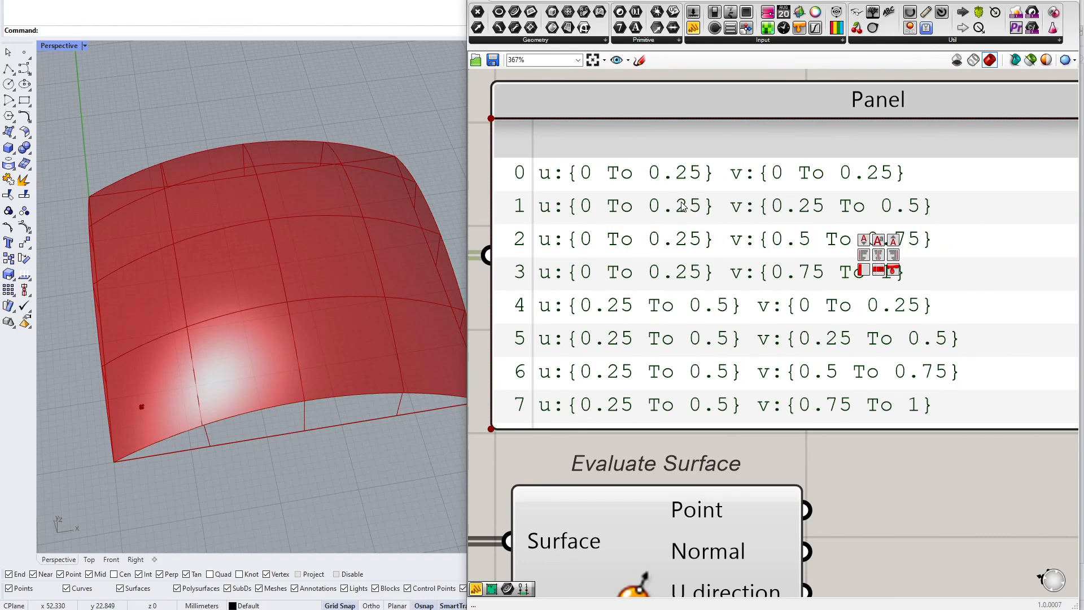
pyautogui.scroll(-2, 435, 264)
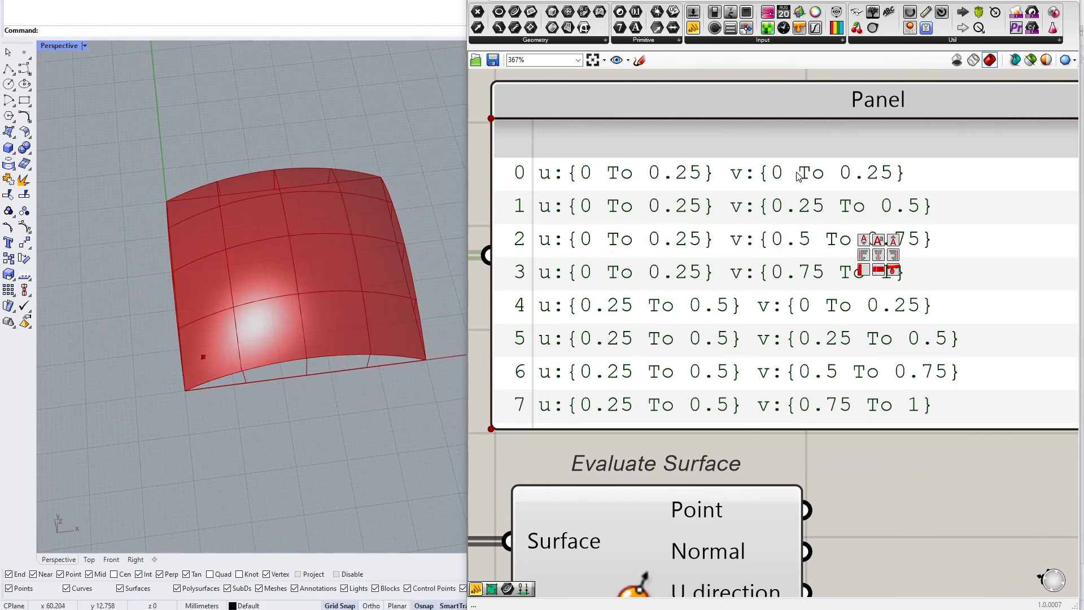
pyautogui.scroll(-3, 727, 279)
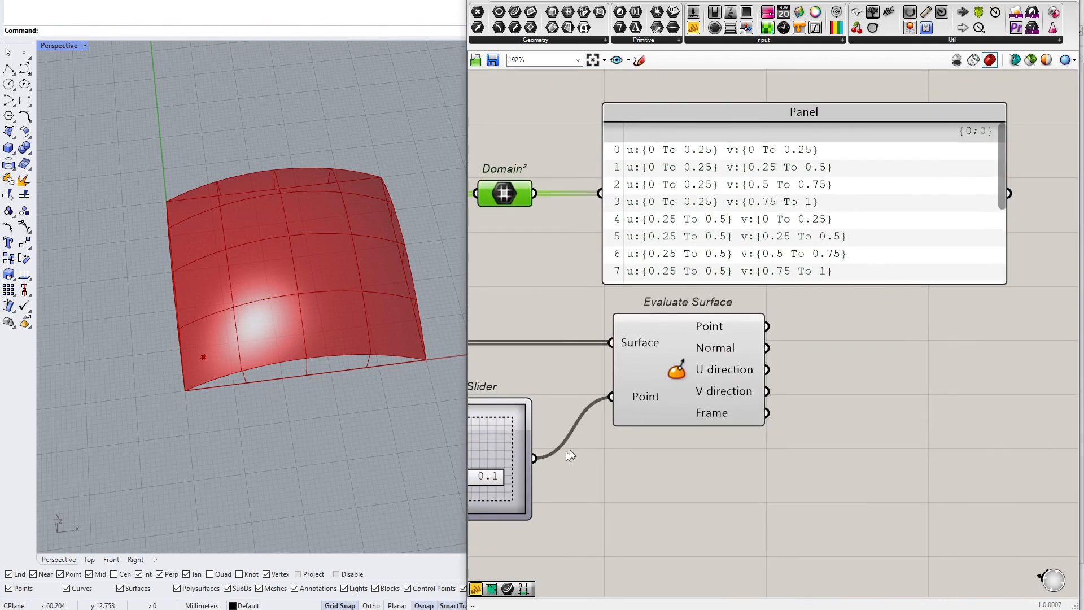
pyautogui.moveTo(571, 455); pyautogui.dragTo(657, 412, button='right')
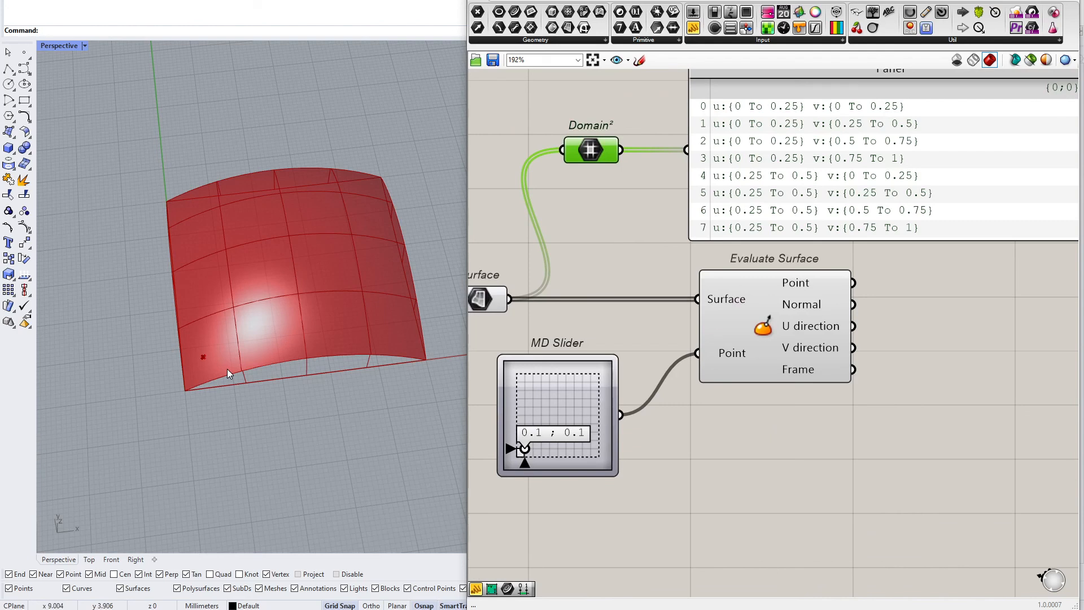
pyautogui.moveTo(215, 309); pyautogui.dragTo(285, 280, button='right')
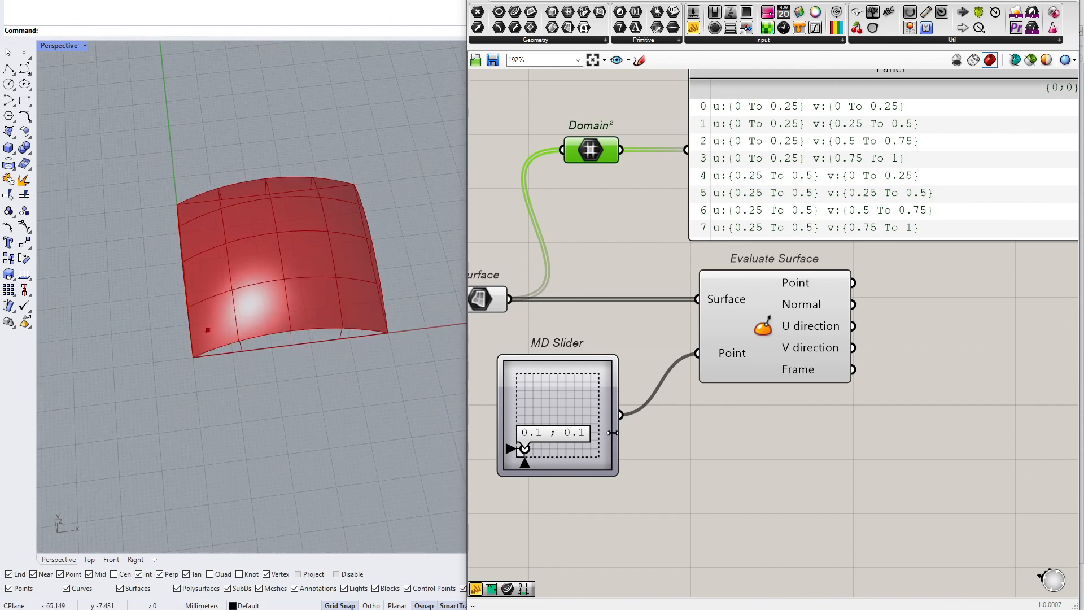
pyautogui.moveTo(648, 493); pyautogui.dragTo(649, 350, button='right')
pyautogui.rightClick(550, 262)
pyautogui.click(528, 394)
pyautogui.moveTo(523, 308); pyautogui.dragTo(559, 273)
# Add a Construct Point component below the MD Slider
pyautogui.doubleClick(564, 392)
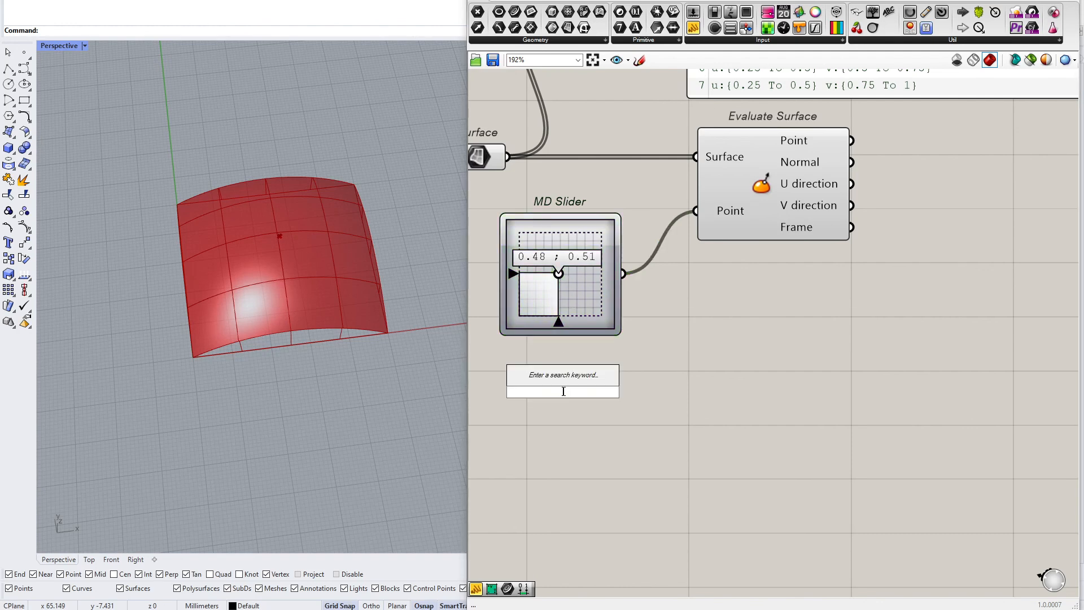
pyautogui.write('construct po')
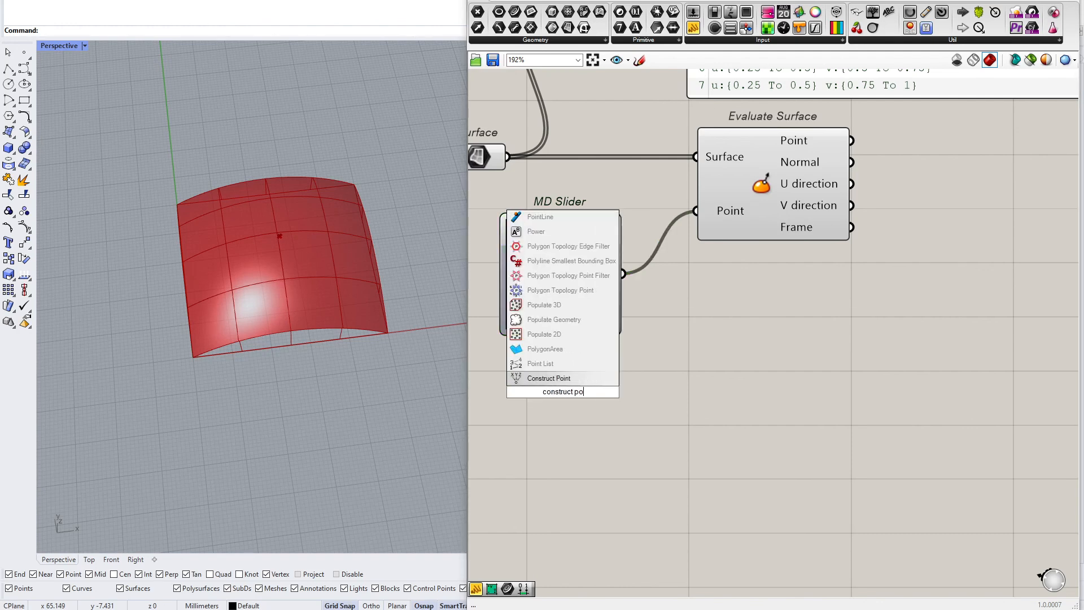
pyautogui.press('Return')
pyautogui.click(602, 403)
pyautogui.moveTo(603, 404); pyautogui.dragTo(793, 455, button='right')
# Connect two number sliders set to -0.50 to Construct Point's X and Y coordinates and feed its point into Evaluate Surface's Point input
pyautogui.doubleClick(606, 442)
pyautogui.write('-')
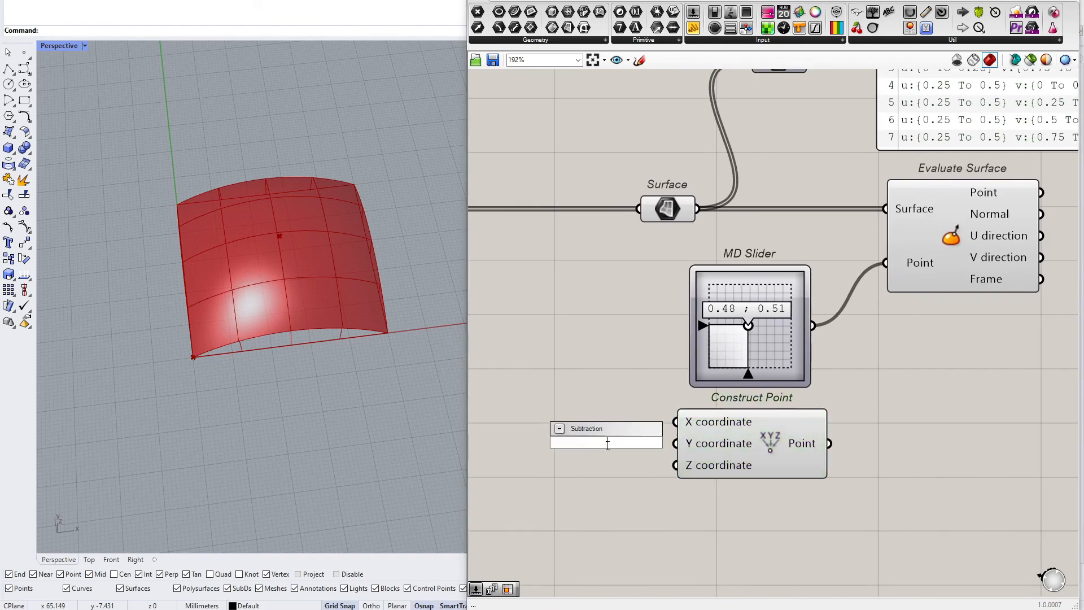
pyautogui.write('0.50<1.50')
pyautogui.press('Return')
pyautogui.moveTo(659, 445); pyautogui.dragTo(678, 422)
pyautogui.moveTo(649, 467); pyautogui.dragTo(738, 443)
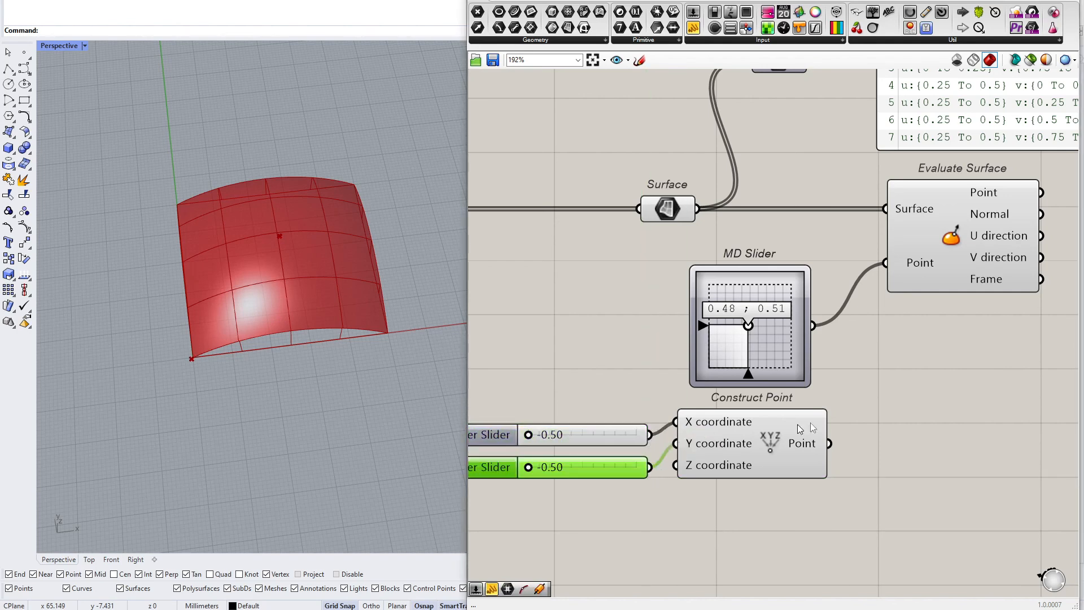
pyautogui.moveTo(830, 444); pyautogui.dragTo(885, 263)
pyautogui.moveTo(788, 324); pyautogui.dragTo(784, 323)
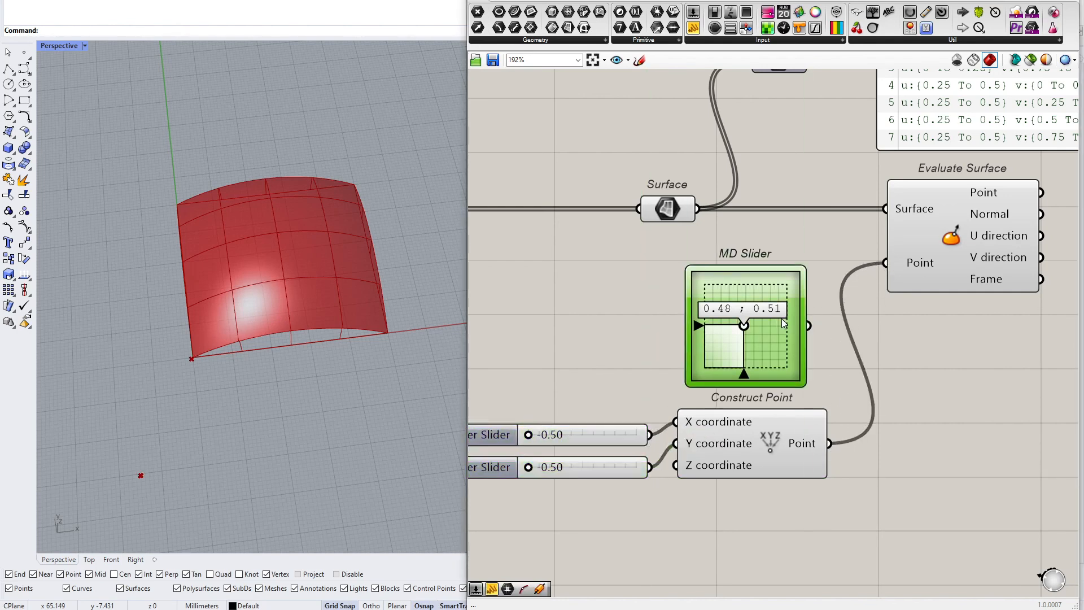
# Delete the MD Slider and move Construct Point up beneath the Surface parameter
pyautogui.press('Delete')
pyautogui.moveTo(785, 362); pyautogui.dragTo(605, 517)
pyautogui.moveTo(731, 449); pyautogui.dragTo(726, 355)
pyautogui.click(584, 433)
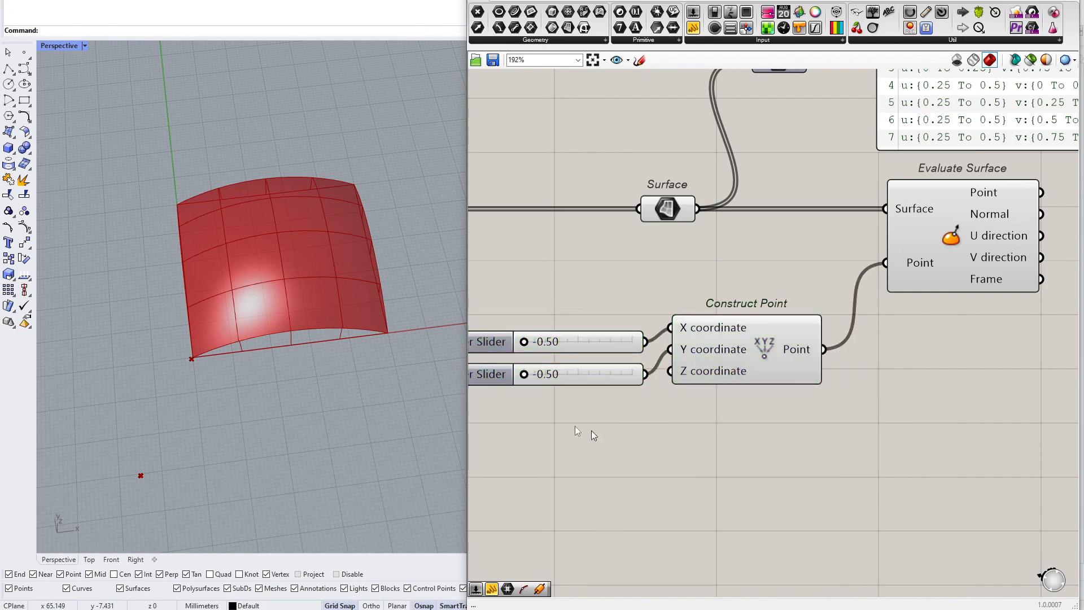
# Set Construct Point's X slider to 0.55 and Y slider to -0.32
pyautogui.moveTo(542, 354); pyautogui.dragTo(581, 342)
pyautogui.moveTo(133, 359)
pyautogui.mouseDown(button='right')
pyautogui.moveTo(190, 257)
pyautogui.moveTo(162, 261)
pyautogui.moveTo(150, 339)
pyautogui.moveTo(167, 305)
pyautogui.moveTo(125, 387)
pyautogui.moveTo(129, 356)
pyautogui.mouseUp(button='right')
pyautogui.moveTo(530, 375)
pyautogui.mouseDown()
pyautogui.moveTo(573, 375)
pyautogui.moveTo(532, 383)
pyautogui.mouseUp()
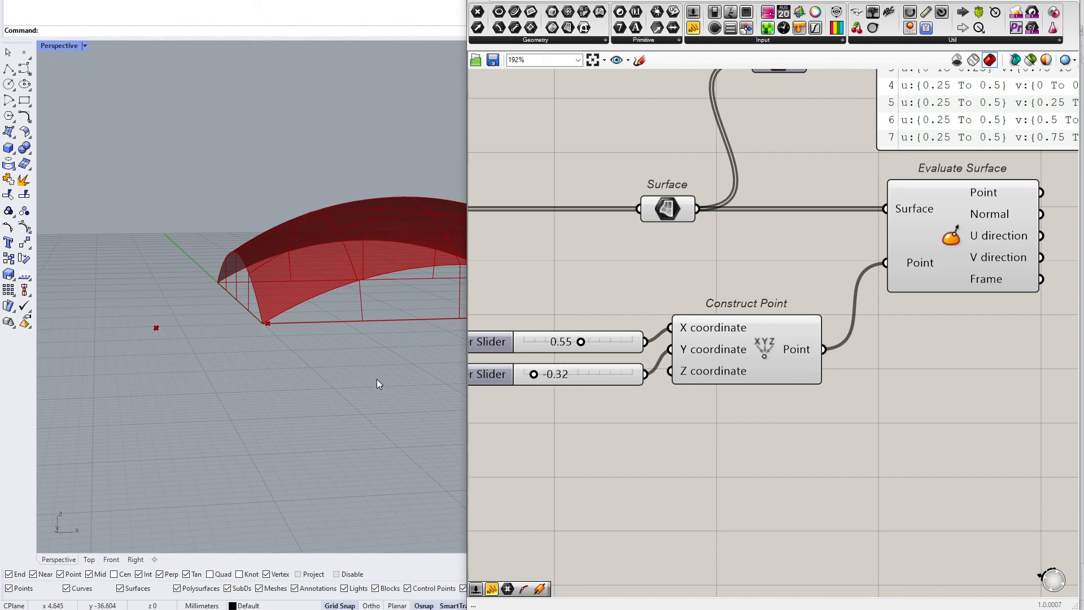
pyautogui.moveTo(364, 367); pyautogui.dragTo(311, 350, button='right')
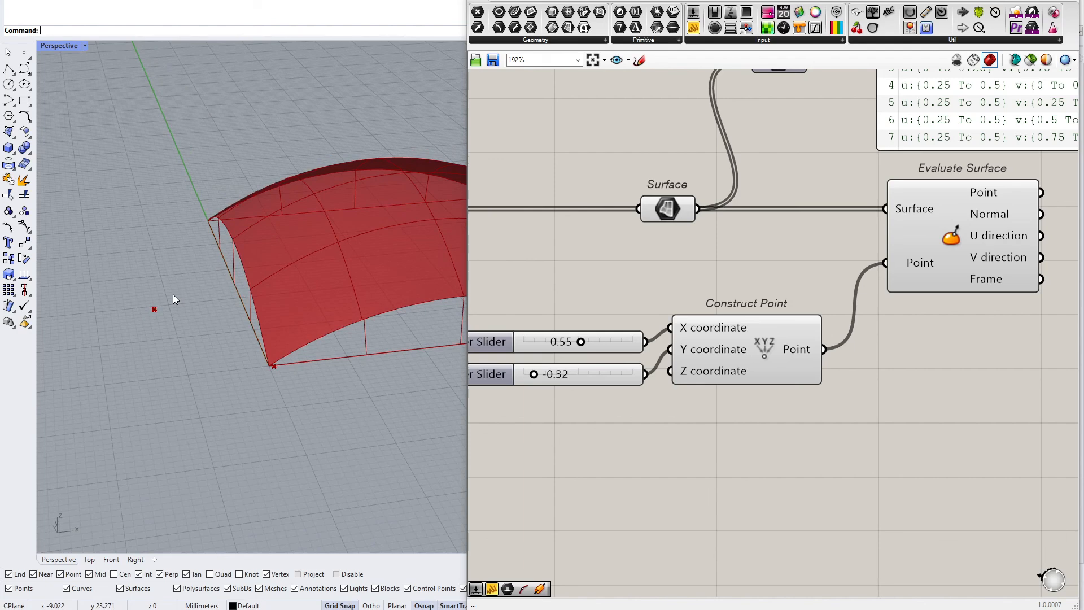
# Draw a pair of x and y axes on the canvas with the Sketch tool
pyautogui.scroll(-5, 944, 129)
pyautogui.scroll(4, 878, 207)
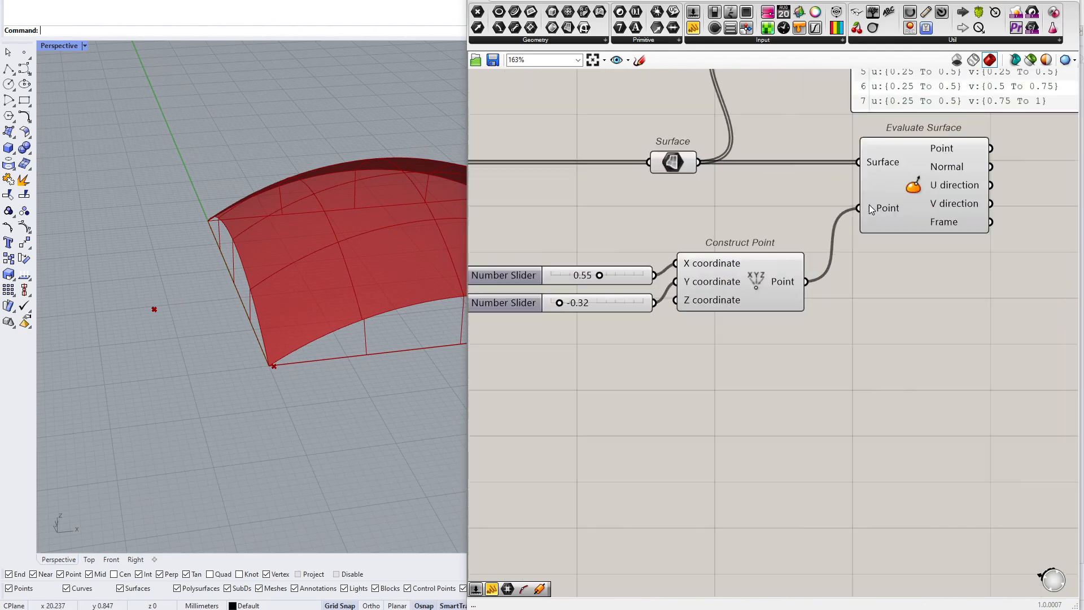
pyautogui.click(752, 270)
pyautogui.scroll(-5, 682, 161)
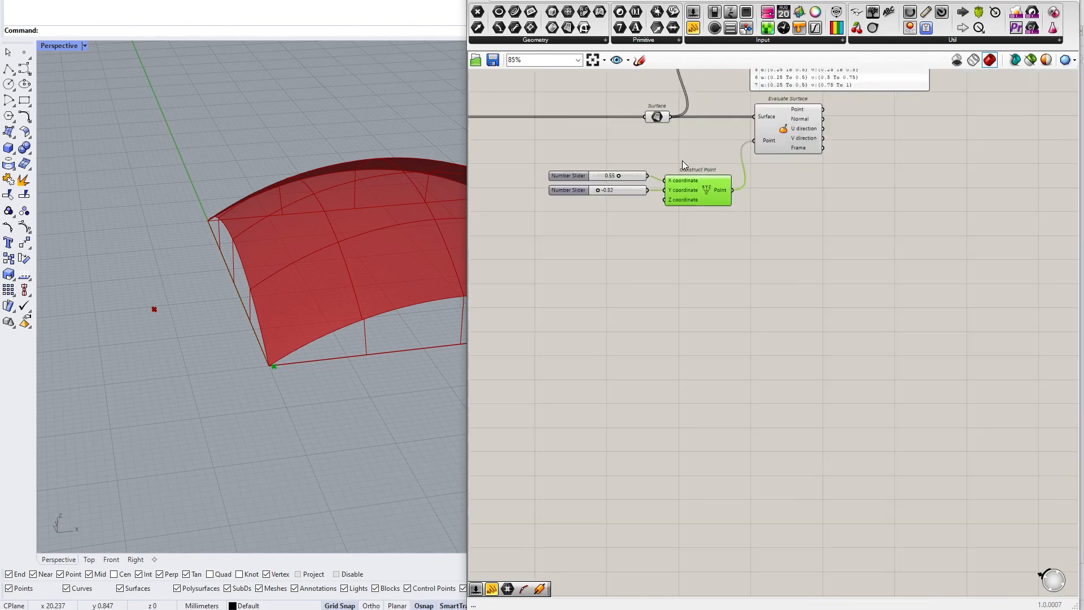
pyautogui.click(640, 60)
pyautogui.moveTo(562, 385)
pyautogui.mouseDown()
pyautogui.moveTo(826, 385)
pyautogui.moveTo(809, 399)
pyautogui.mouseUp()
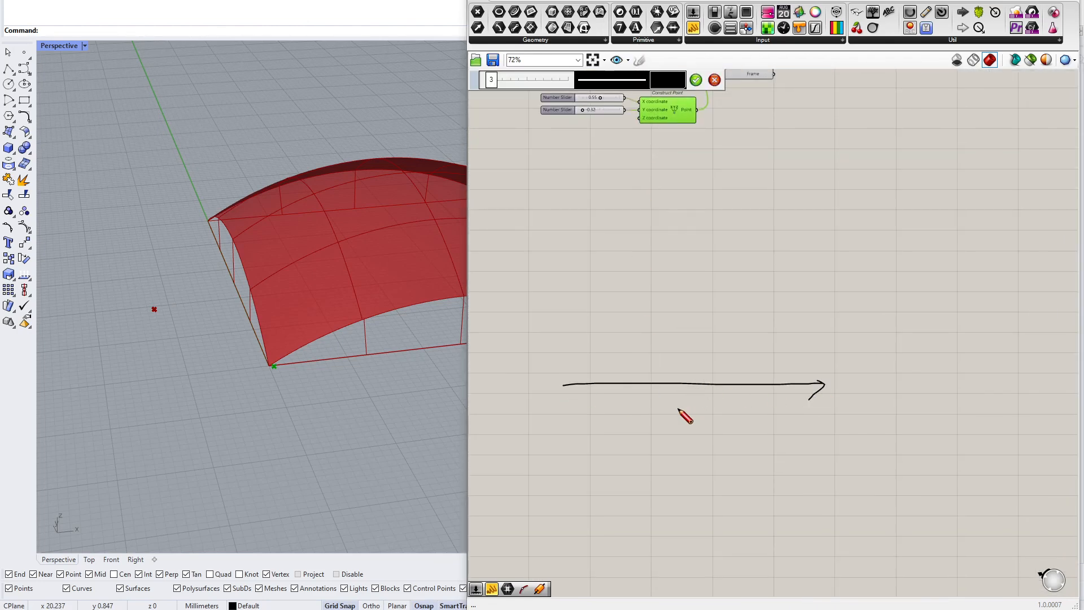
pyautogui.moveTo(681, 252); pyautogui.dragTo(683, 475)
pyautogui.moveTo(679, 247)
pyautogui.mouseDown()
pyautogui.moveTo(670, 257)
pyautogui.moveTo(688, 259)
pyautogui.mouseUp()
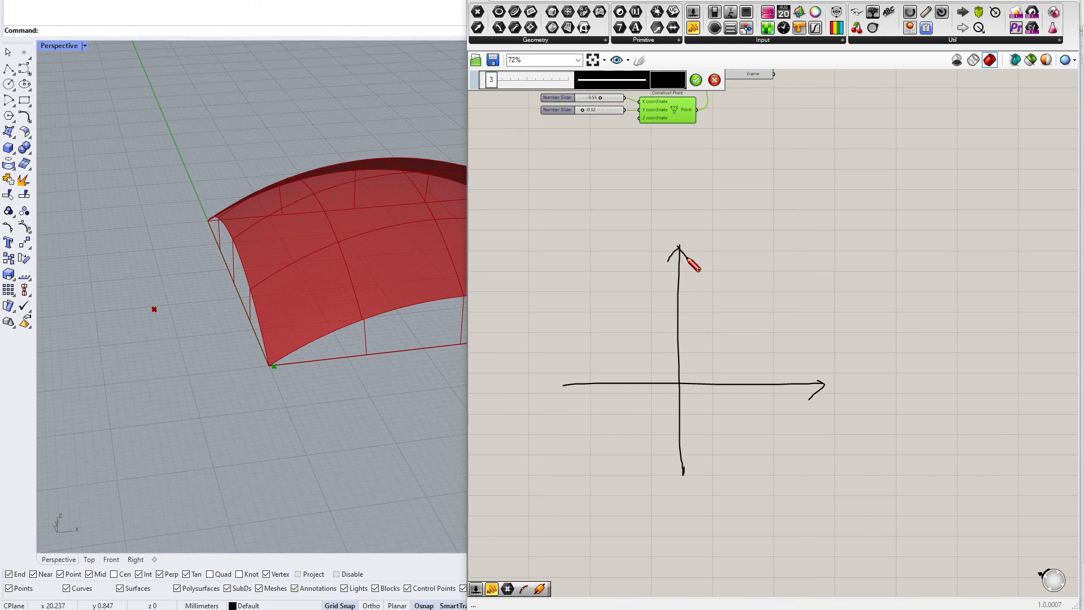
pyautogui.scroll(3, 768, 452)
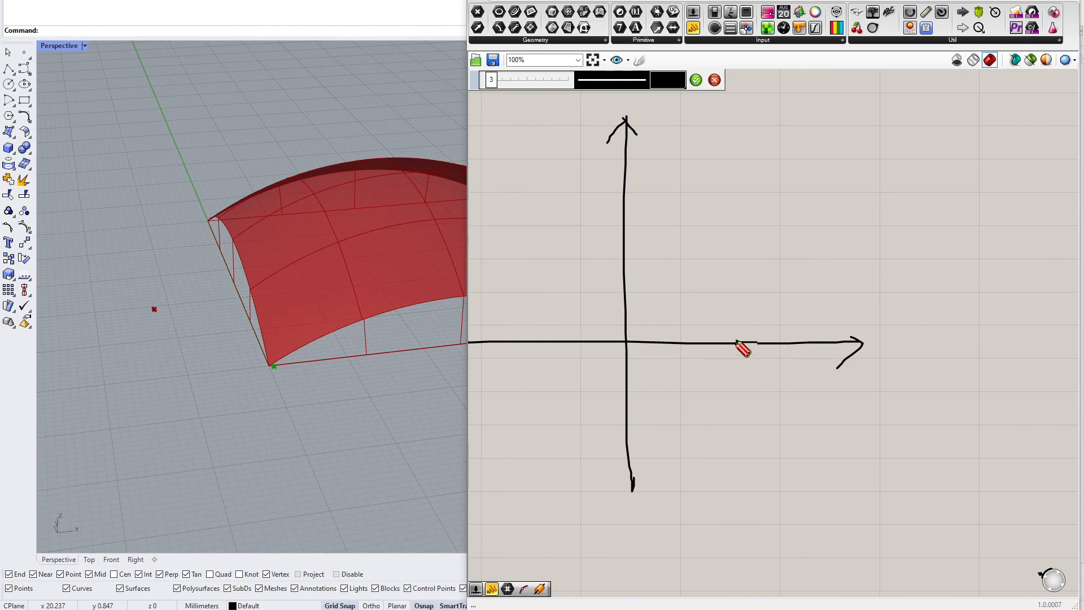
pyautogui.scroll(-3, 736, 341)
pyautogui.scroll(2, 708, 187)
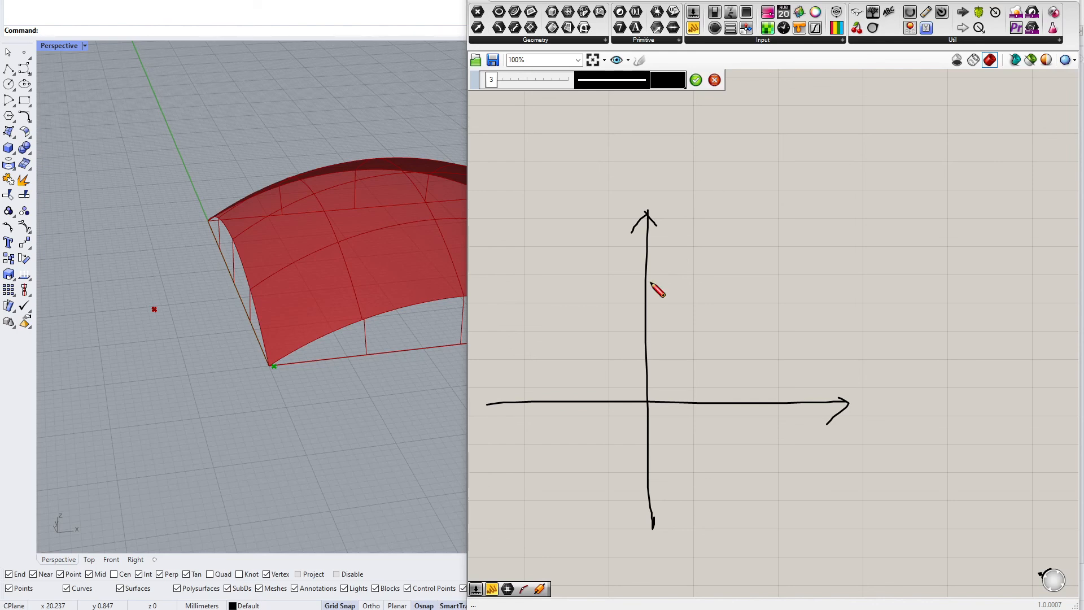
# Write f(x) = x² beside the sketched axes
pyautogui.moveTo(784, 215)
pyautogui.mouseDown()
pyautogui.moveTo(776, 274)
pyautogui.moveTo(790, 237)
pyautogui.moveTo(813, 251)
pyautogui.moveTo(828, 243)
pyautogui.mouseUp()
pyautogui.moveTo(827, 229); pyautogui.dragTo(815, 244)
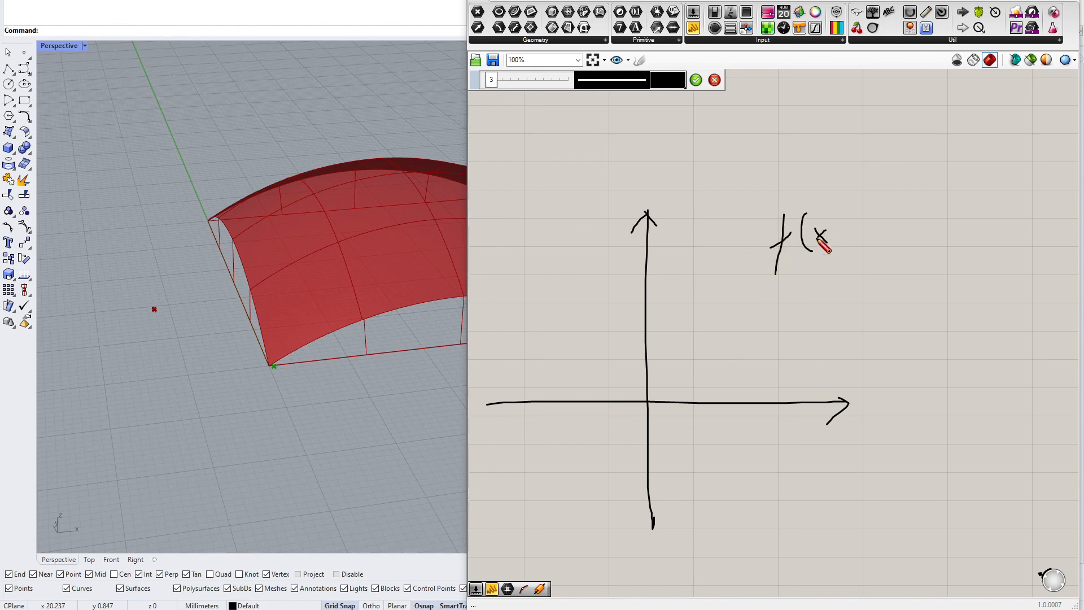
pyautogui.moveTo(829, 202)
pyautogui.mouseDown()
pyautogui.moveTo(831, 255)
pyautogui.moveTo(874, 223)
pyautogui.mouseUp()
pyautogui.moveTo(855, 232)
pyautogui.mouseDown()
pyautogui.moveTo(909, 241)
pyautogui.moveTo(892, 240)
pyautogui.moveTo(927, 215)
pyautogui.mouseUp()
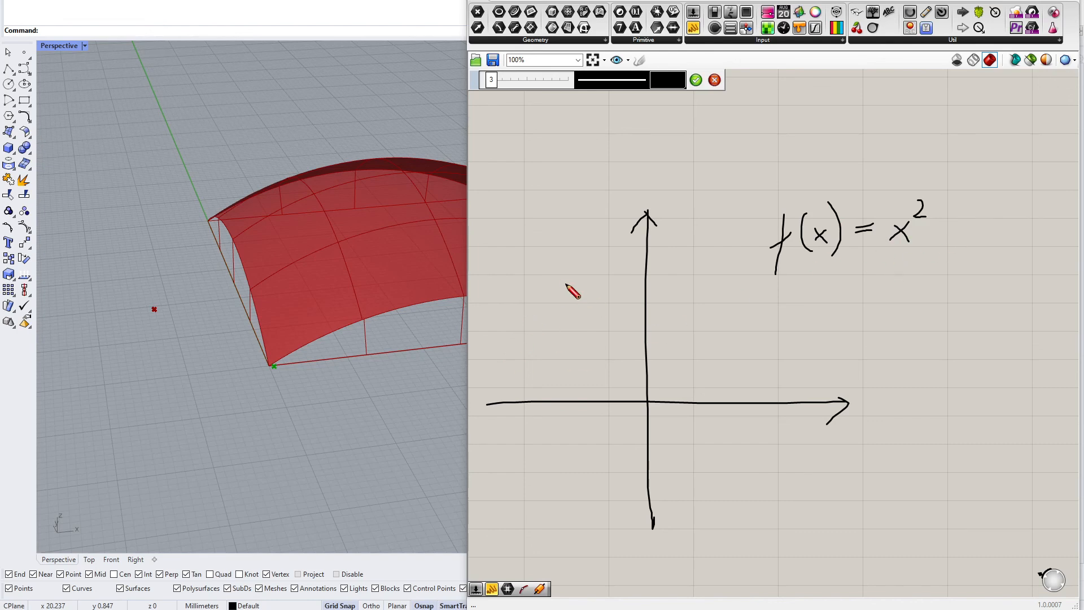
# Sketch a parabola marked at -0.5 and 1.5 and write x ∈ <-0.5, 1.5> next to it
pyautogui.moveTo(558, 261)
pyautogui.mouseDown()
pyautogui.moveTo(596, 347)
pyautogui.moveTo(648, 392)
pyautogui.moveTo(733, 337)
pyautogui.moveTo(757, 262)
pyautogui.mouseUp()
pyautogui.moveTo(617, 367); pyautogui.dragTo(614, 363)
pyautogui.moveTo(751, 294); pyautogui.dragTo(755, 291)
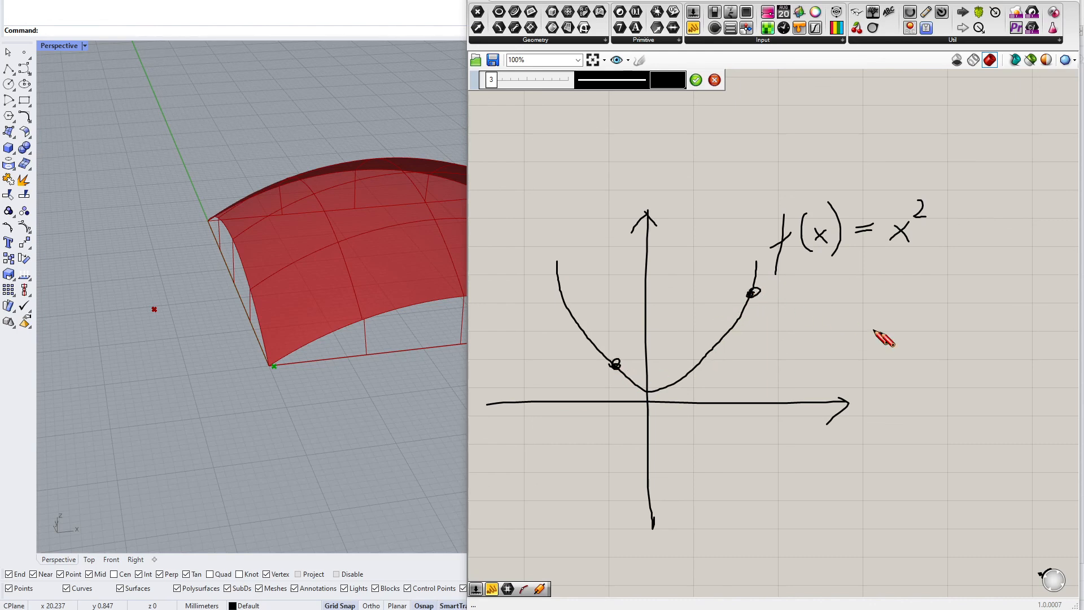
pyautogui.moveTo(850, 321)
pyautogui.mouseDown()
pyautogui.moveTo(870, 346)
pyautogui.moveTo(849, 351)
pyautogui.mouseUp()
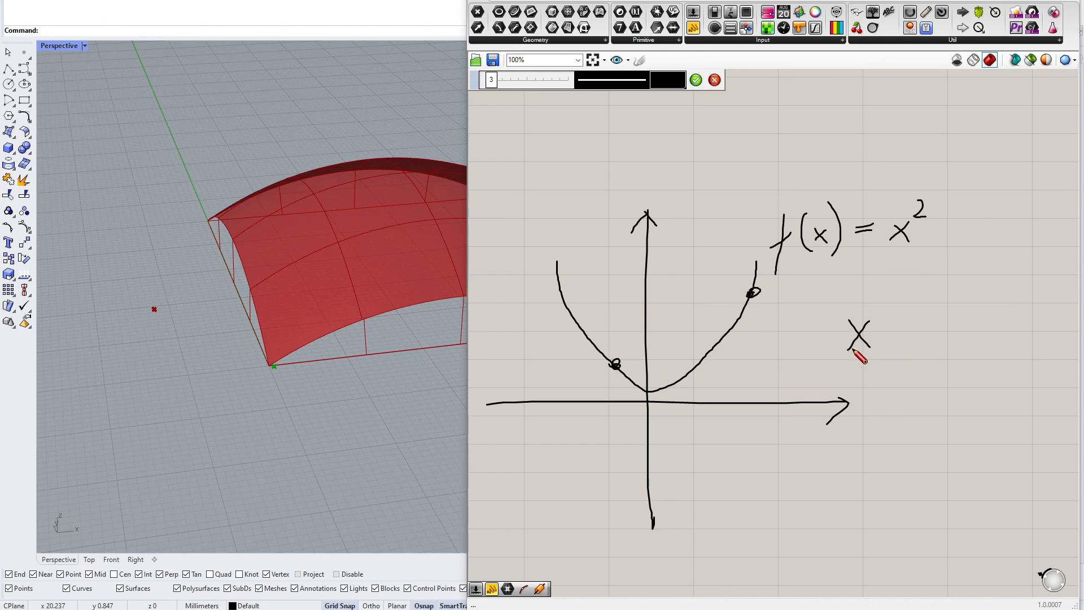
pyautogui.moveTo(905, 324)
pyautogui.mouseDown()
pyautogui.moveTo(901, 334)
pyautogui.moveTo(910, 329)
pyautogui.mouseUp()
pyautogui.moveTo(614, 366)
pyautogui.mouseDown()
pyautogui.moveTo(605, 440)
pyautogui.moveTo(600, 429)
pyautogui.moveTo(606, 453)
pyautogui.moveTo(614, 446)
pyautogui.moveTo(581, 438)
pyautogui.mouseUp()
pyautogui.moveTo(744, 436)
pyautogui.mouseDown()
pyautogui.moveTo(763, 446)
pyautogui.moveTo(785, 432)
pyautogui.mouseUp()
pyautogui.moveTo(758, 319); pyautogui.dragTo(757, 339)
pyautogui.moveTo(760, 353); pyautogui.dragTo(761, 390)
pyautogui.moveTo(762, 401); pyautogui.dragTo(763, 410)
pyautogui.moveTo(940, 305)
pyautogui.mouseDown()
pyautogui.moveTo(937, 338)
pyautogui.moveTo(947, 341)
pyautogui.mouseUp()
pyautogui.moveTo(954, 320); pyautogui.dragTo(970, 339)
pyautogui.moveTo(983, 315)
pyautogui.mouseDown()
pyautogui.moveTo(996, 315)
pyautogui.moveTo(992, 341)
pyautogui.mouseUp()
pyautogui.moveTo(1022, 330)
pyautogui.mouseDown()
pyautogui.moveTo(1019, 340)
pyautogui.moveTo(1039, 314)
pyautogui.moveTo(1044, 331)
pyautogui.mouseUp()
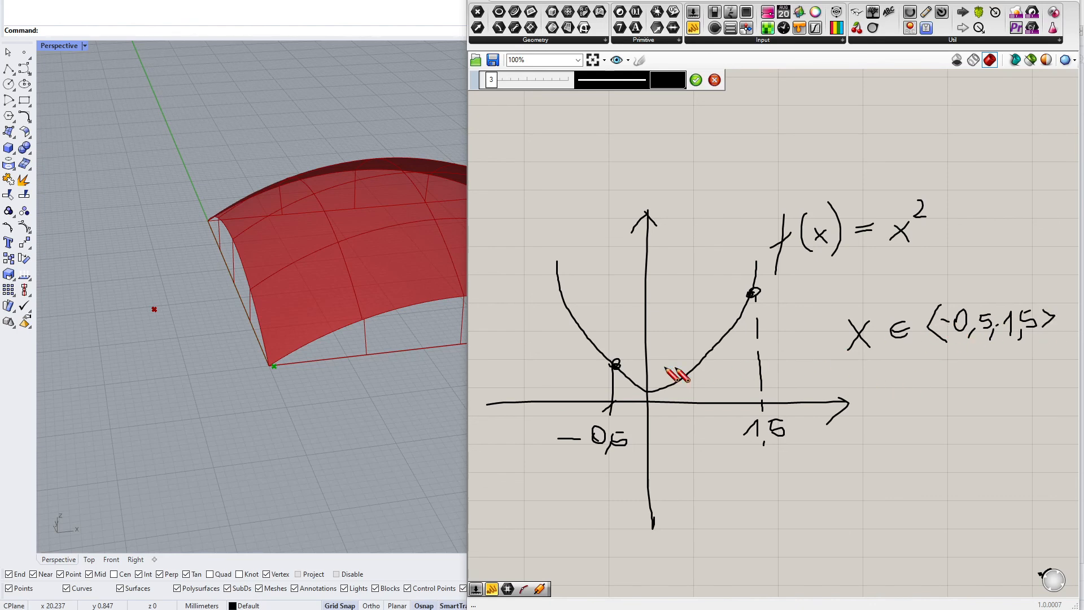
pyautogui.moveTo(639, 386)
pyautogui.mouseDown()
pyautogui.moveTo(694, 373)
pyautogui.moveTo(755, 300)
pyautogui.moveTo(706, 367)
pyautogui.moveTo(658, 394)
pyautogui.moveTo(613, 369)
pyautogui.moveTo(727, 351)
pyautogui.moveTo(763, 295)
pyautogui.mouseUp()
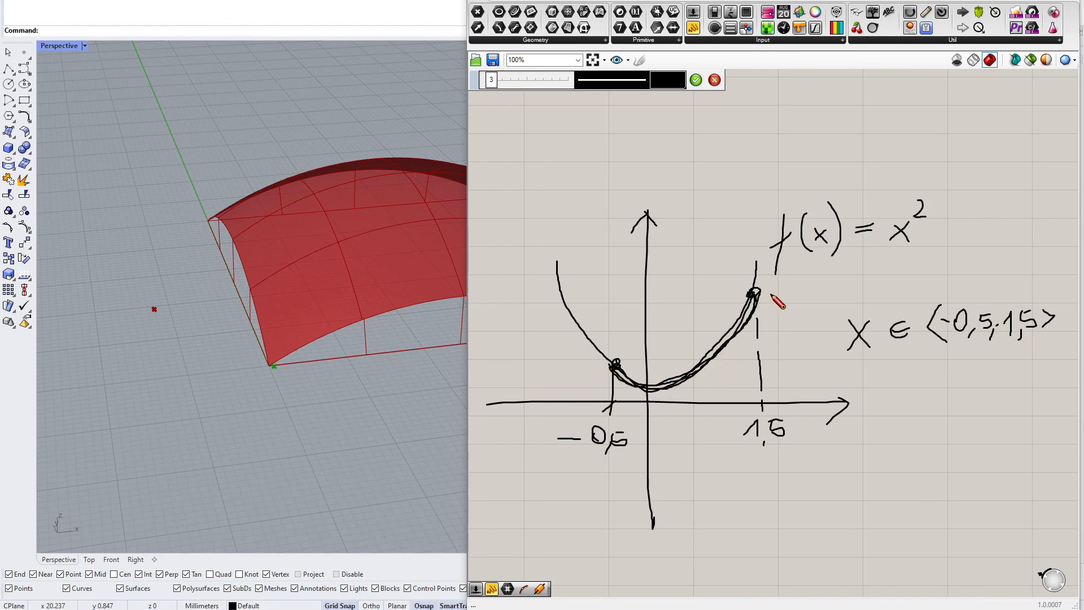
# Circle the x² term, finish the sketch, and delete it from the canvas
pyautogui.moveTo(932, 204)
pyautogui.mouseDown()
pyautogui.moveTo(900, 192)
pyautogui.moveTo(905, 257)
pyautogui.moveTo(933, 210)
pyautogui.mouseUp()
pyautogui.moveTo(930, 199); pyautogui.dragTo(926, 193)
pyautogui.click(696, 80)
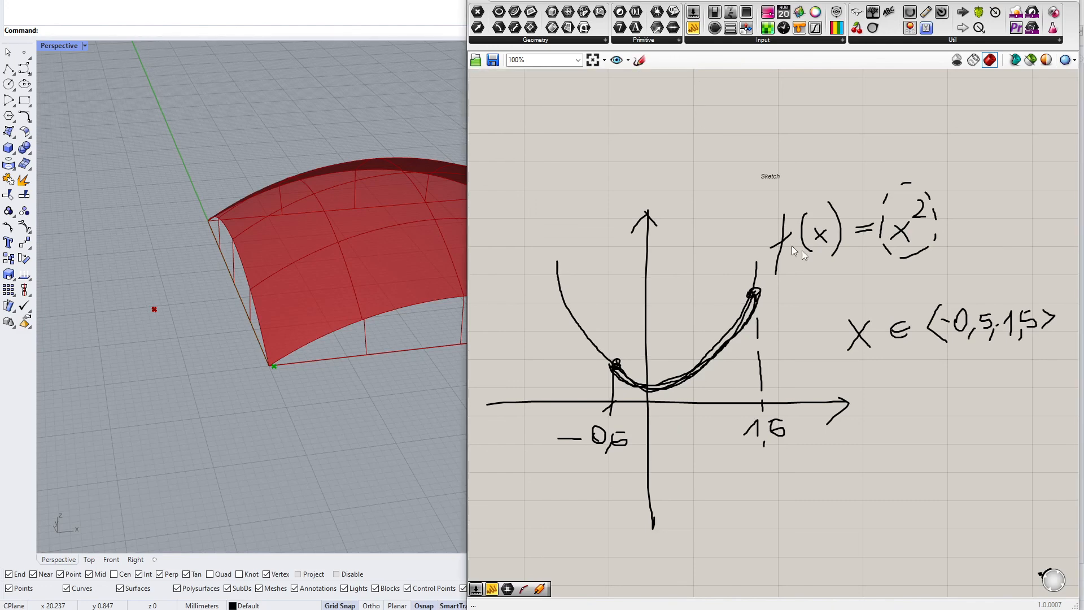
pyautogui.scroll(-3, 826, 252)
pyautogui.press('Delete')
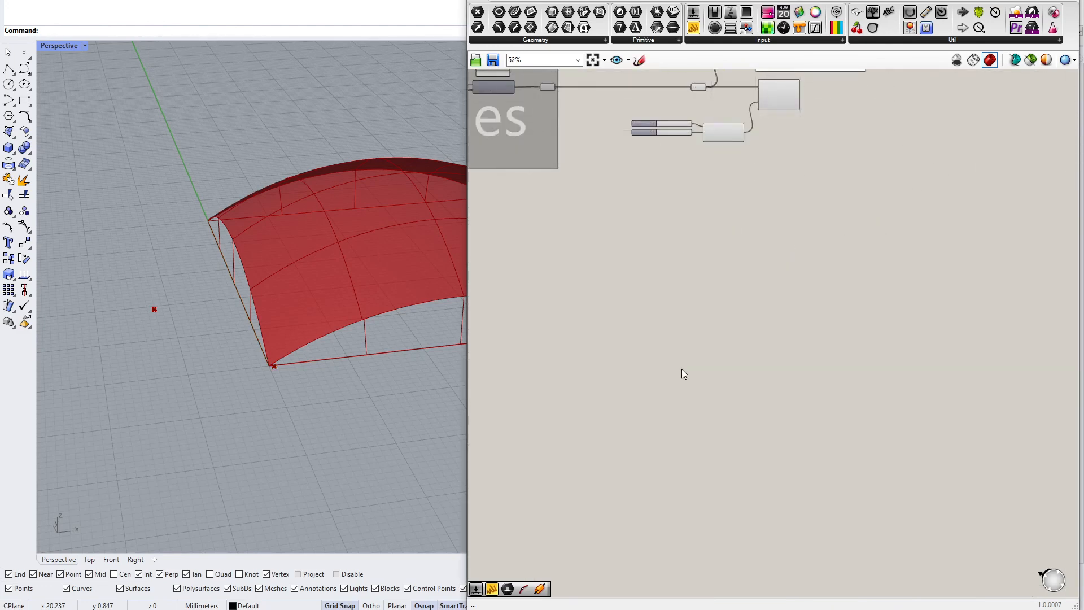
# Reparameterize the tile surfaces in the Surface parameter feeding Evaluate Surface
pyautogui.scroll(3, 720, 167)
pyautogui.moveTo(720, 167); pyautogui.dragTo(651, 400, button='right')
pyautogui.scroll(2, 704, 275)
pyautogui.moveTo(704, 275); pyautogui.dragTo(765, 290, button='right')
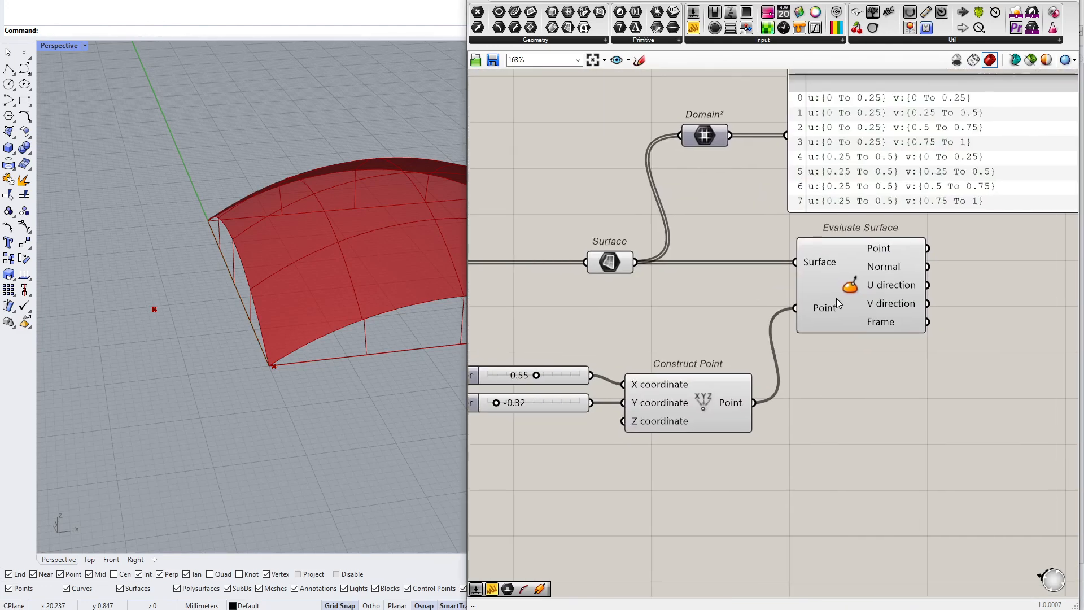
pyautogui.moveTo(836, 301); pyautogui.dragTo(855, 301)
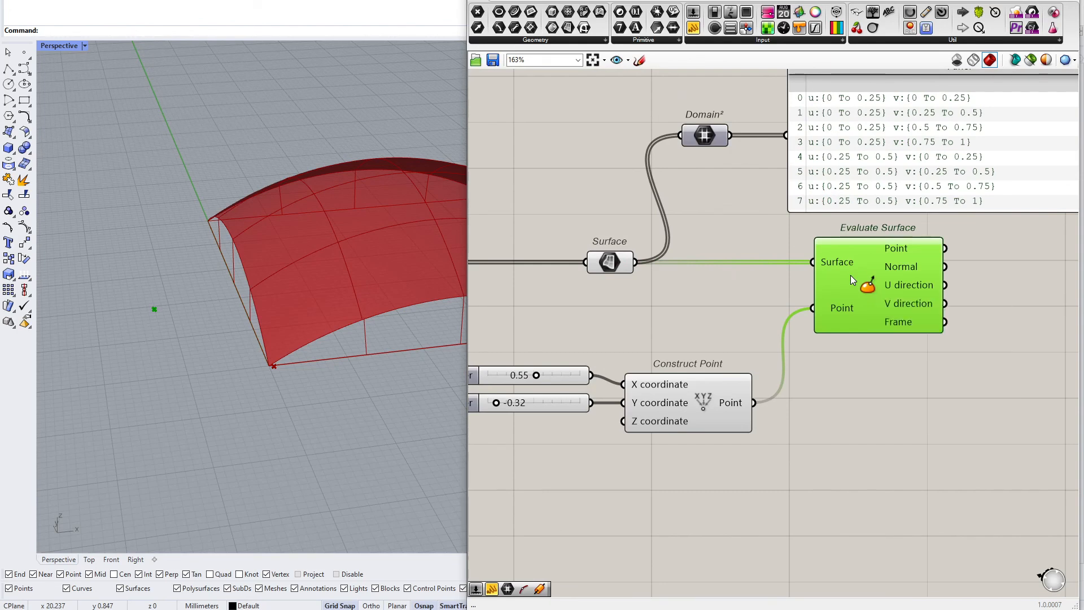
pyautogui.rightClick(610, 263)
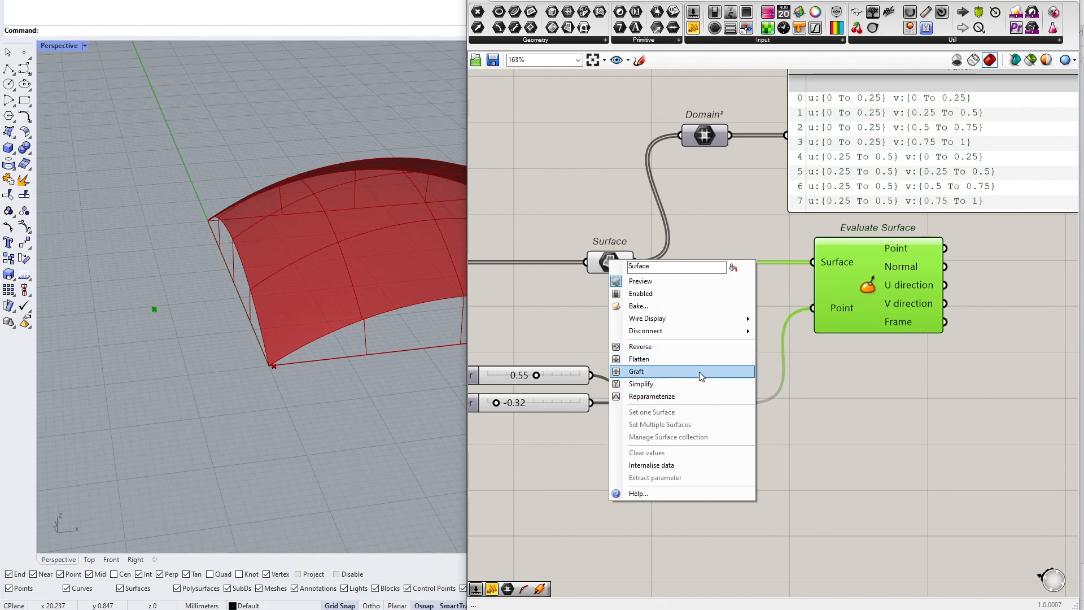
pyautogui.click(689, 394)
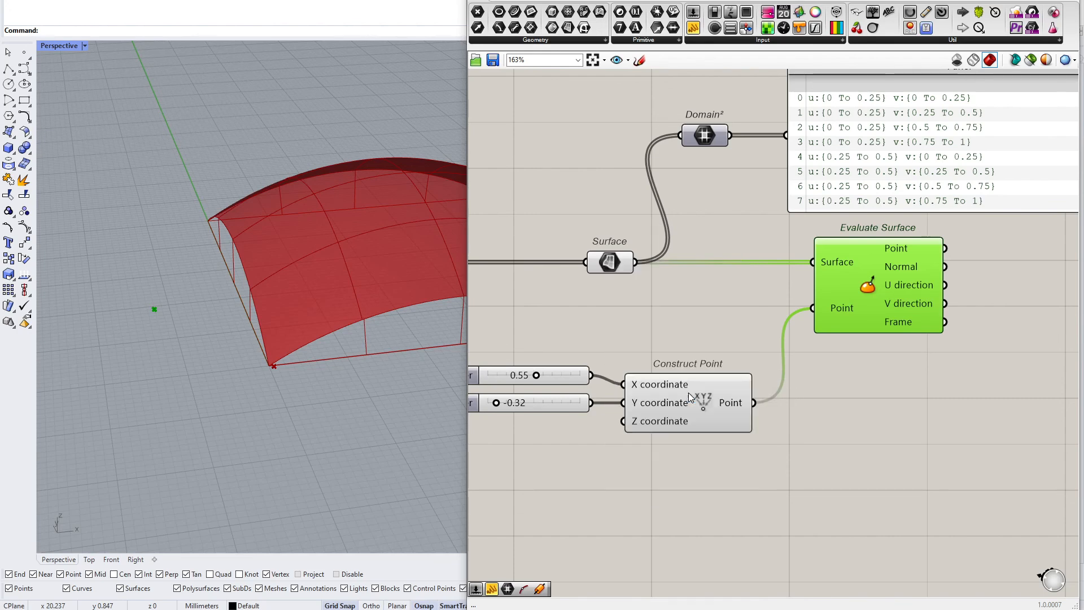
# Replace the two number sliders with a panel containing 0.5 wired to Construct Point's X and Y coordinates
pyautogui.moveTo(696, 330); pyautogui.dragTo(754, 358, button='right')
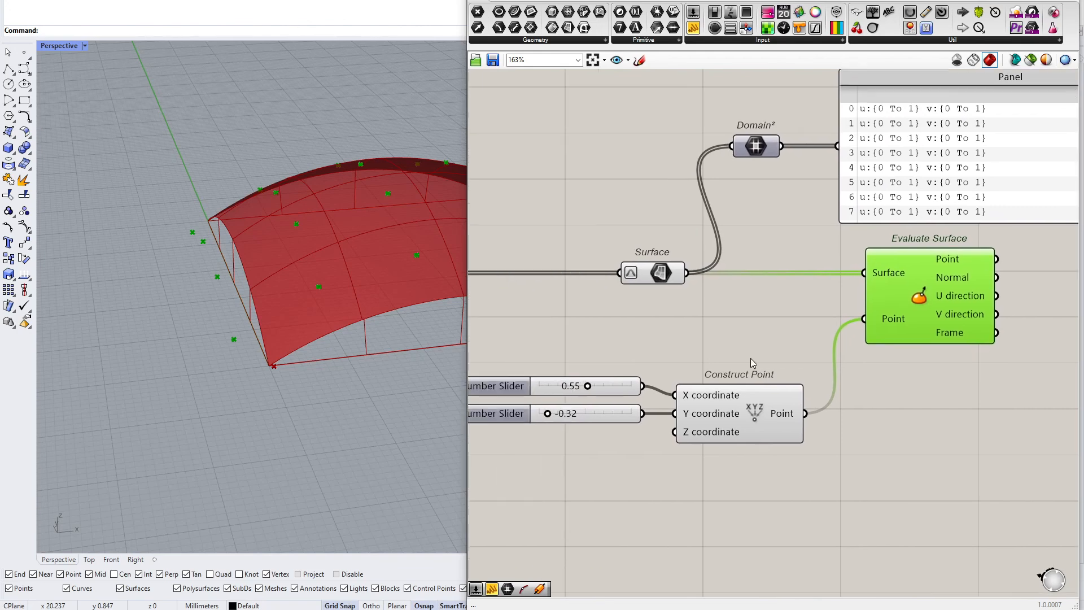
pyautogui.moveTo(649, 372); pyautogui.dragTo(546, 459)
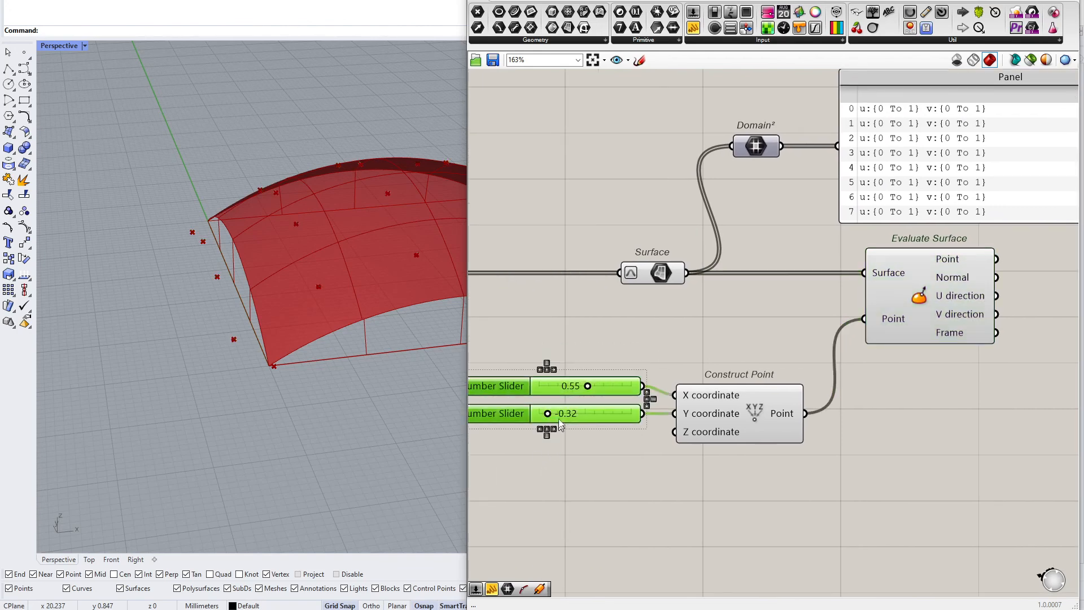
pyautogui.press('Delete')
pyautogui.doubleClick(571, 397)
pyautogui.write('//')
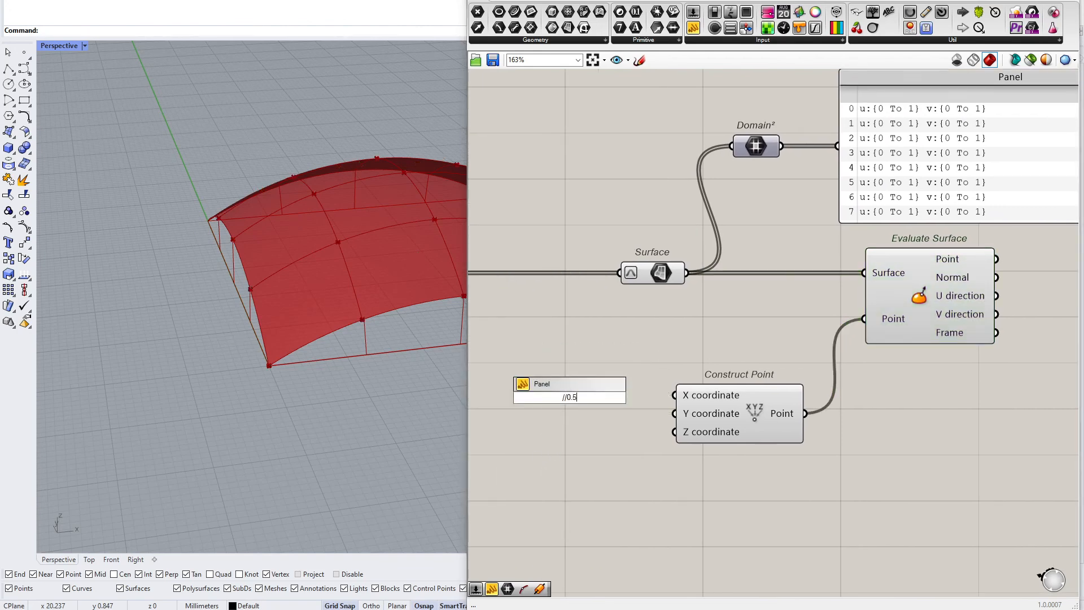
pyautogui.write('0.5')
pyautogui.press('Return')
pyautogui.moveTo(591, 398)
pyautogui.mouseDown()
pyautogui.moveTo(675, 395)
pyautogui.moveTo(601, 405)
pyautogui.mouseUp()
pyautogui.moveTo(755, 415); pyautogui.dragTo(776, 347)
pyautogui.moveTo(583, 381); pyautogui.dragTo(644, 331)
pyautogui.scroll(3, 668, 335)
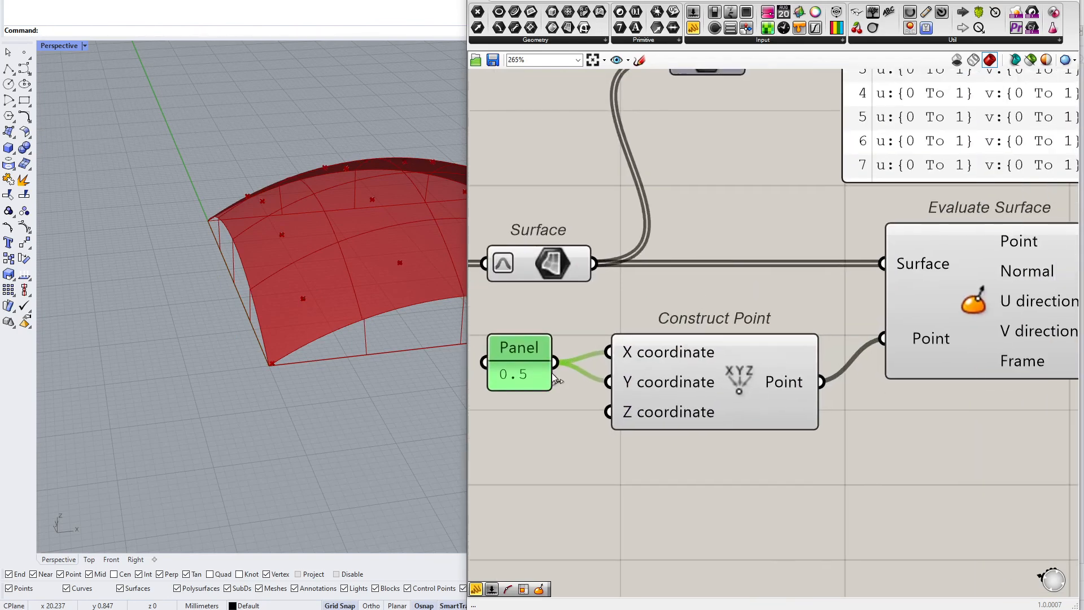
# Inspect the evaluated points on the tiles in the viewport and the reparameterized domains in the panel
pyautogui.moveTo(239, 369); pyautogui.dragTo(213, 385, button='right')
pyautogui.scroll(5, 357, 295)
pyautogui.moveTo(357, 296); pyautogui.dragTo(450, 296, button='right')
pyautogui.moveTo(1005, 120); pyautogui.dragTo(856, 252, button='right')
pyautogui.moveTo(796, 181); pyautogui.dragTo(721, 216, button='right')
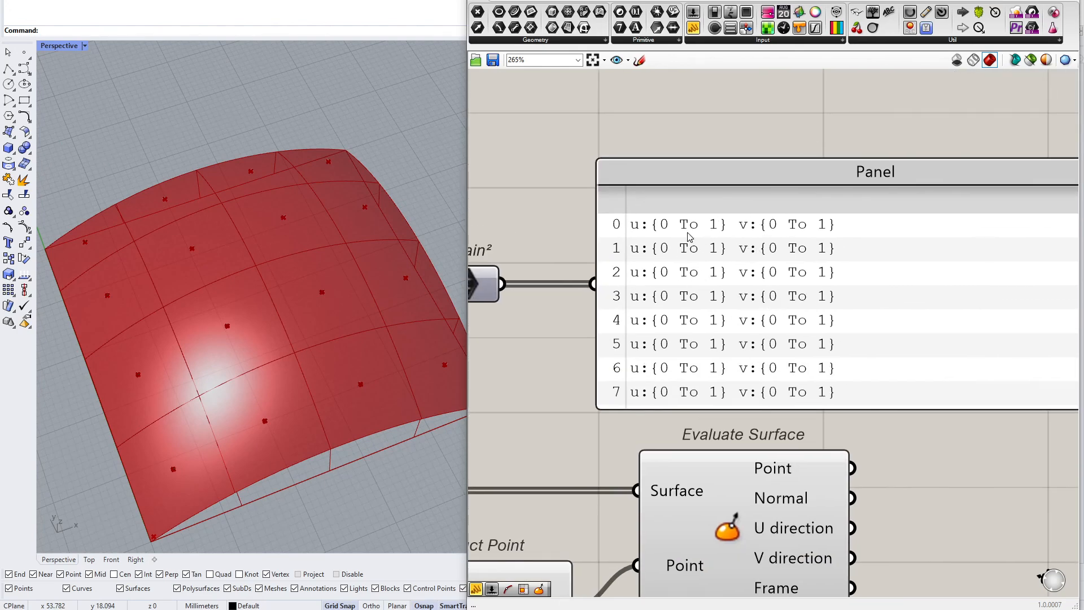
pyautogui.scroll(-3, 702, 261)
pyautogui.scroll(2, 614, 431)
pyautogui.moveTo(877, 485); pyautogui.dragTo(452, 358)
pyautogui.moveTo(832, 351); pyautogui.dragTo(947, 350)
pyautogui.click(943, 458)
pyautogui.moveTo(913, 454); pyautogui.dragTo(757, 448, button='right')
pyautogui.scroll(-2, 759, 452)
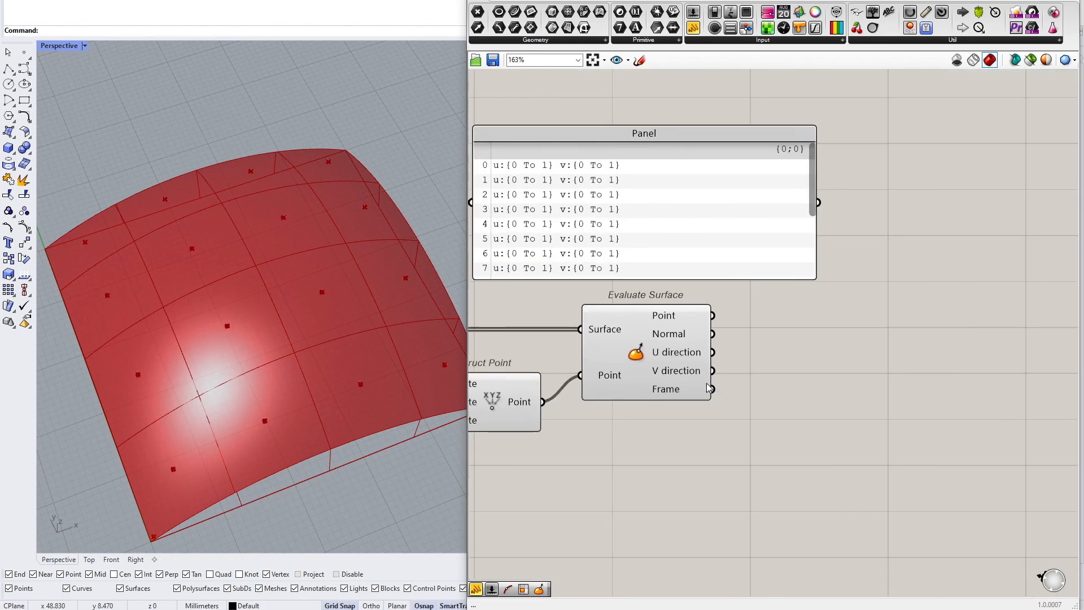
pyautogui.scroll(3, 684, 338)
pyautogui.click(679, 323)
pyautogui.click(769, 332)
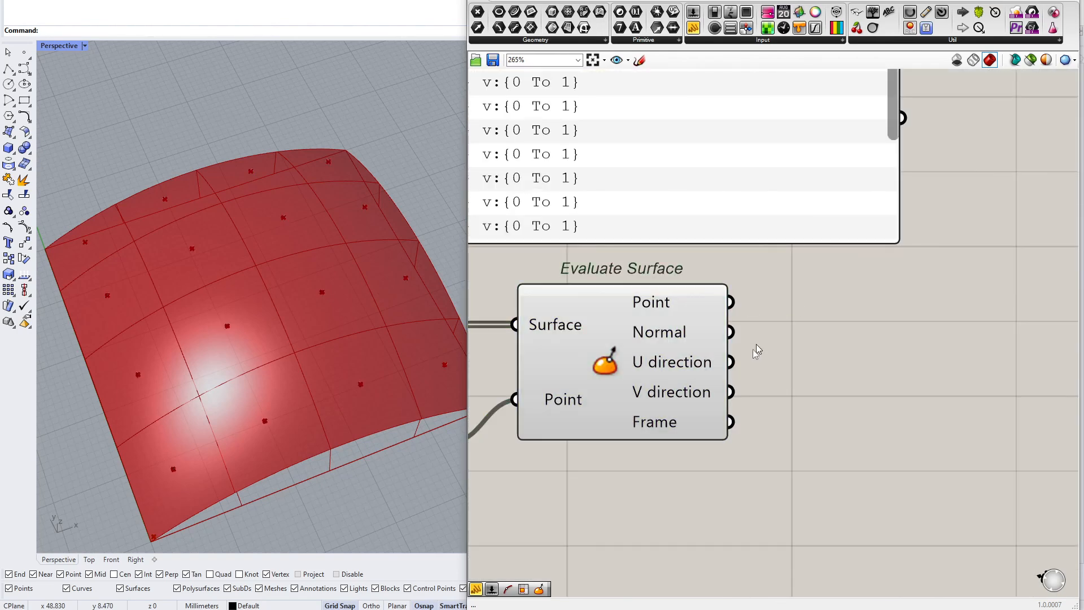
pyautogui.scroll(-15, 675, 342)
pyautogui.moveTo(681, 357); pyautogui.dragTo(785, 339, button='right')
pyautogui.scroll(15, 833, 315)
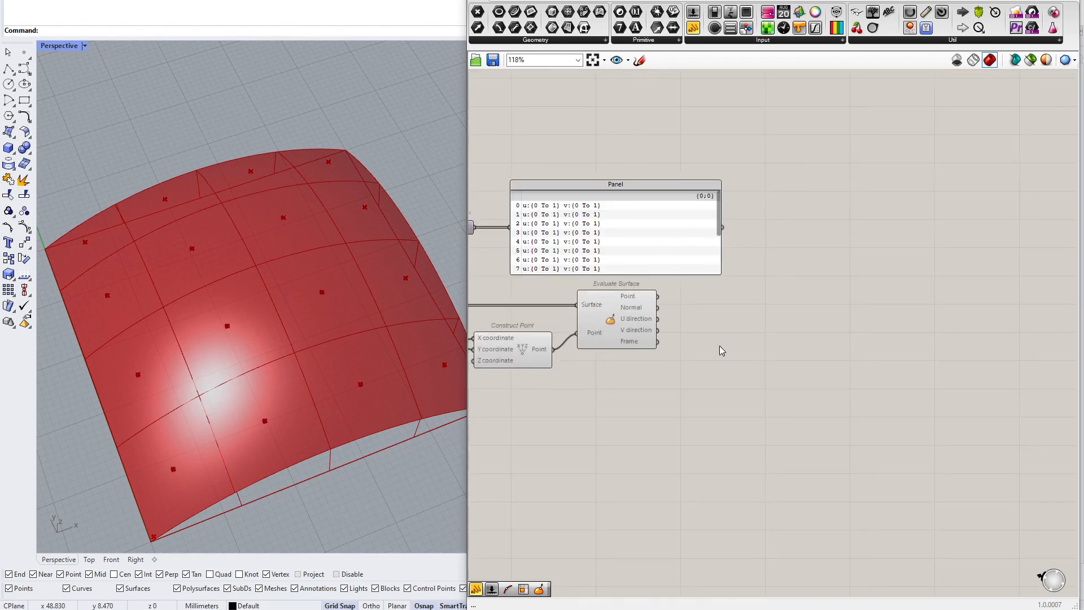
# Add a Move component, feeding Evaluate Surface's Point into Geometry and its Normal into Motion
pyautogui.doubleClick(787, 293)
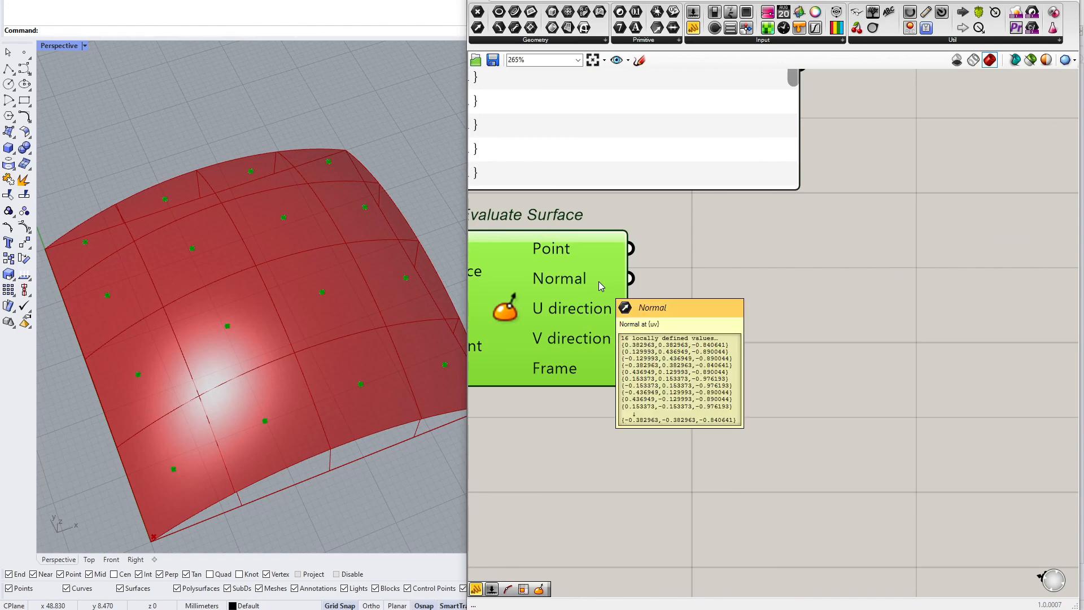
pyautogui.doubleClick(782, 292)
pyautogui.write('move')
pyautogui.press('Return')
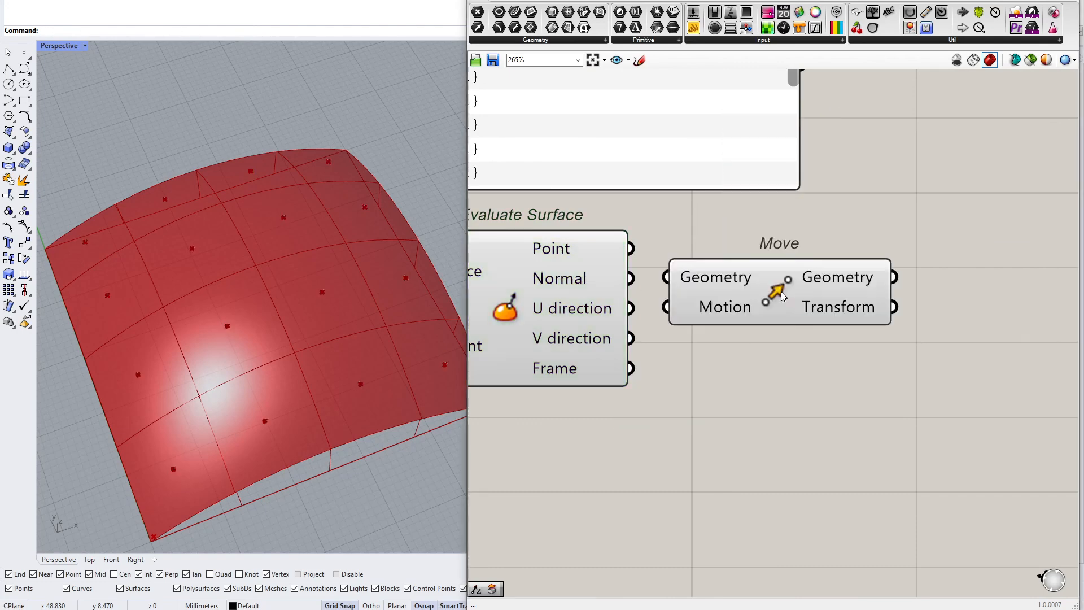
pyautogui.moveTo(639, 247); pyautogui.dragTo(618, 281)
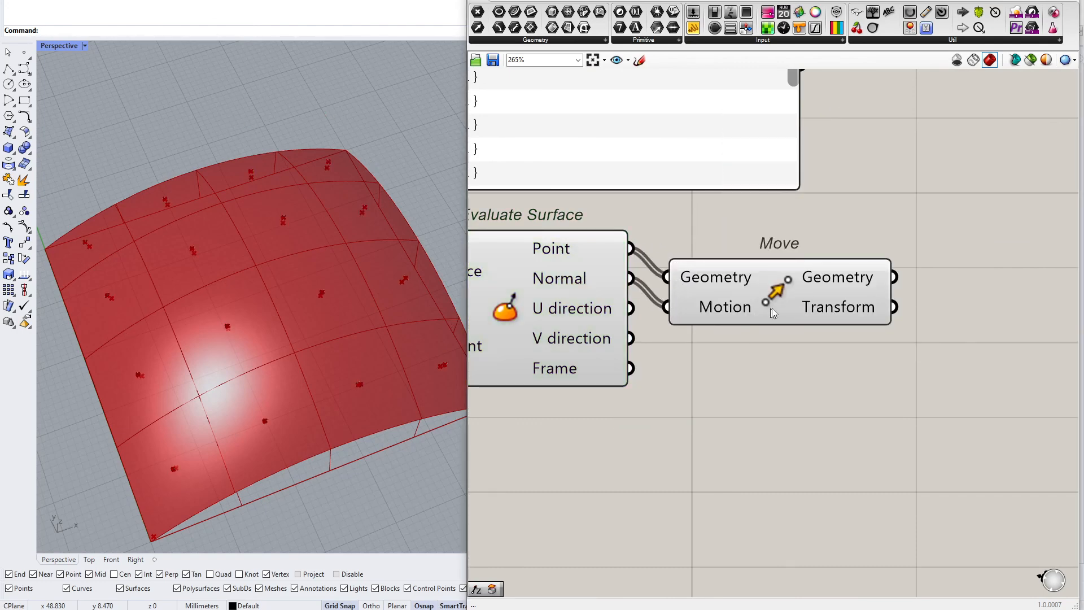
pyautogui.moveTo(775, 312); pyautogui.dragTo(840, 292)
pyautogui.moveTo(404, 336); pyautogui.dragTo(172, 302, button='right')
pyautogui.scroll(5, 242, 300)
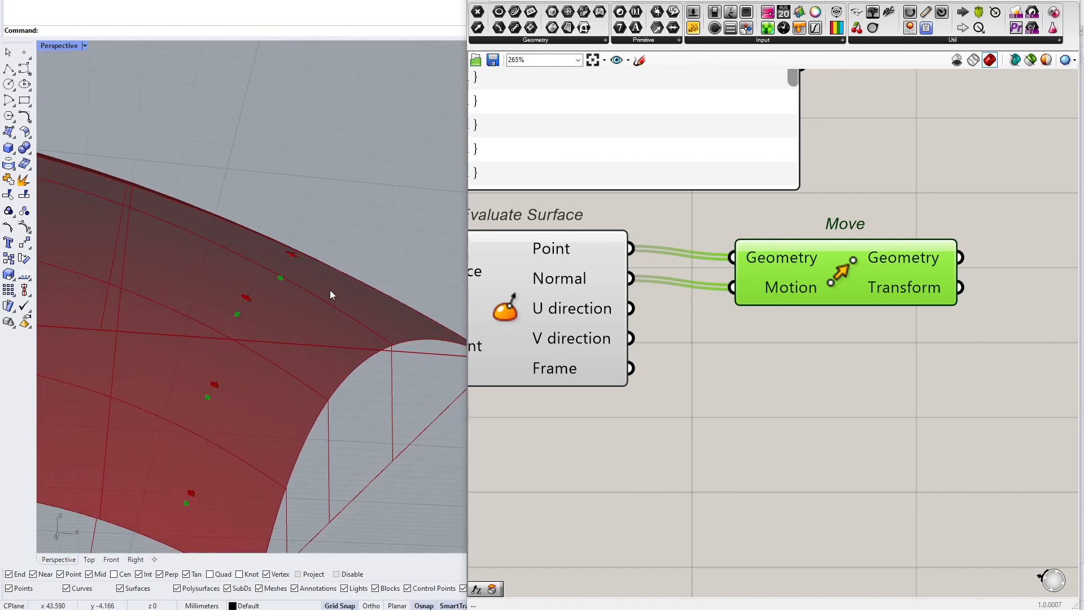
# Examine the definition groups on the canvas and the evaluated tile points in the viewport
pyautogui.scroll(-6, 703, 328)
pyautogui.scroll(-5, 700, 324)
pyautogui.moveTo(592, 324); pyautogui.dragTo(797, 306, button='right')
pyautogui.scroll(11, 726, 305)
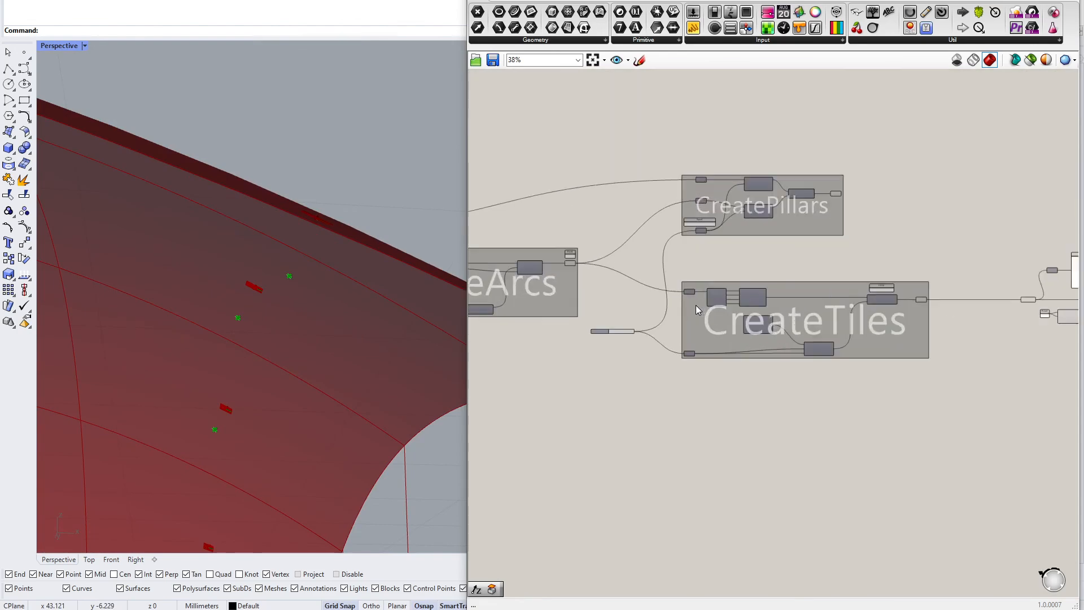
pyautogui.click(826, 265)
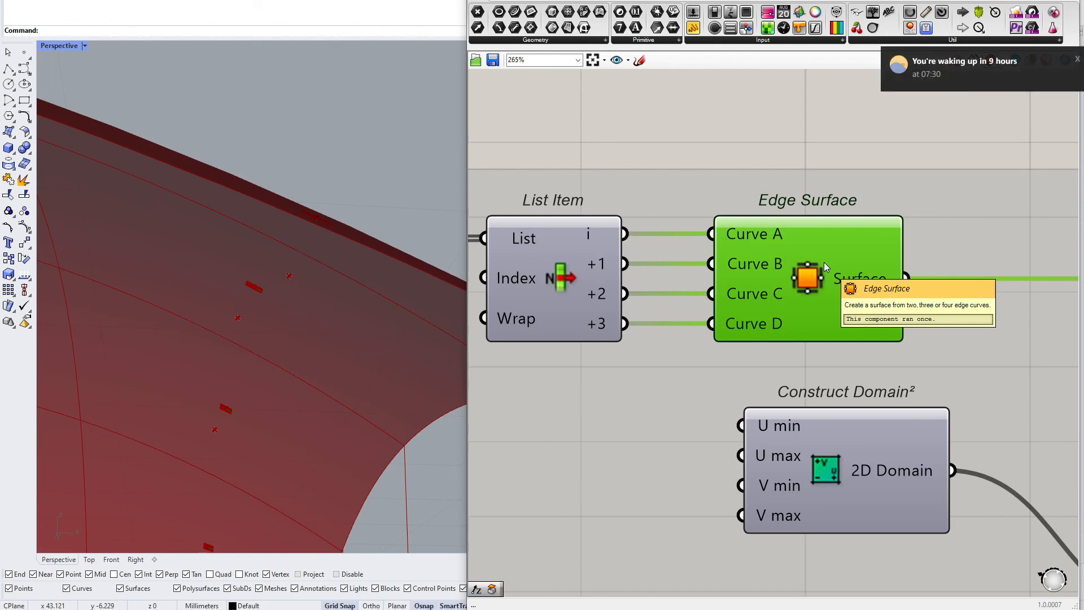
pyautogui.click(1078, 56)
pyautogui.moveTo(297, 255); pyautogui.dragTo(257, 334, button='right')
pyautogui.scroll(-12, 754, 287)
pyautogui.moveTo(1071, 294); pyautogui.dragTo(776, 304, button='right')
pyautogui.scroll(6, 728, 311)
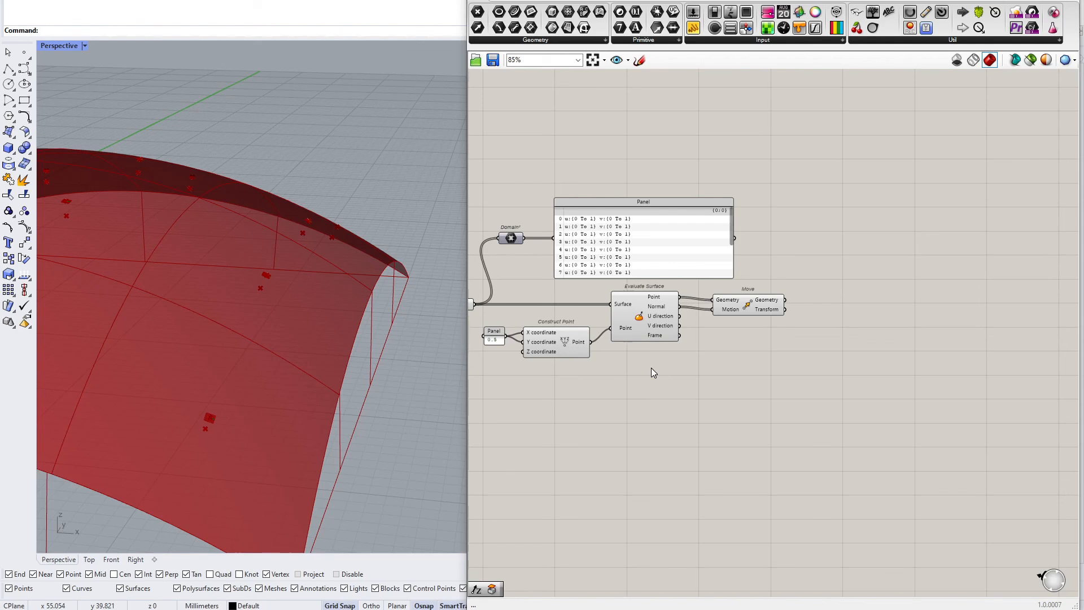
pyautogui.moveTo(216, 409); pyautogui.dragTo(381, 258, button='right')
pyautogui.scroll(5, 344, 315)
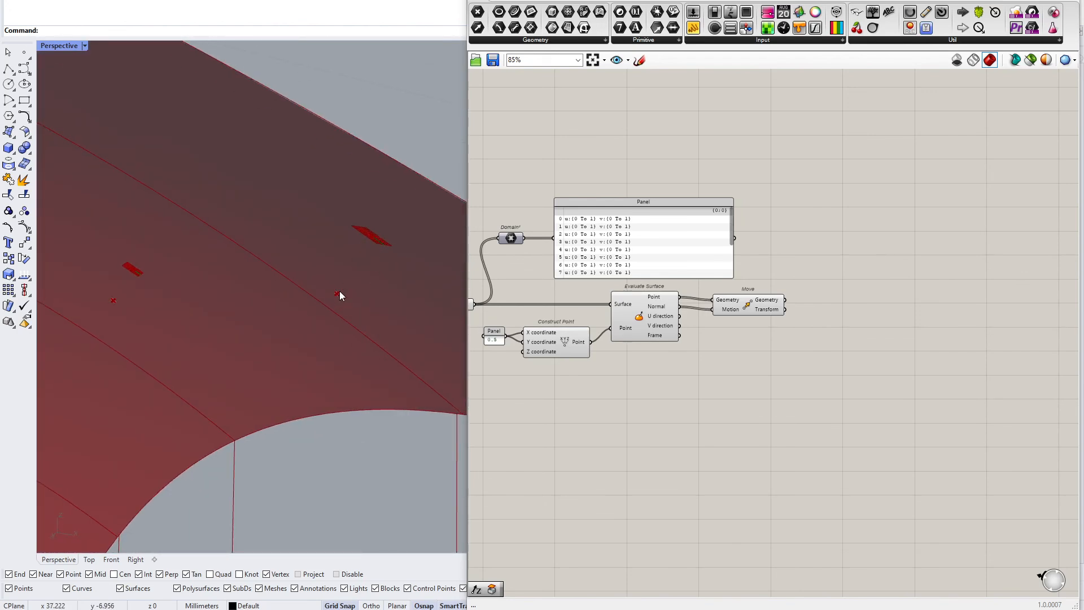
pyautogui.scroll(4, 729, 339)
pyautogui.moveTo(723, 287); pyautogui.dragTo(886, 279)
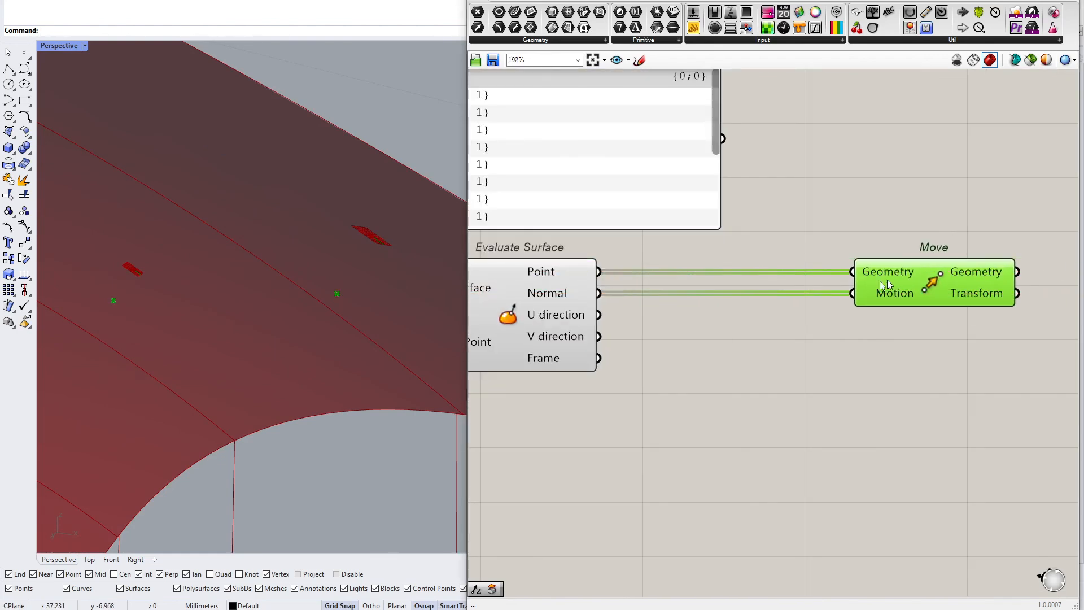
# Insert a Reverse component between Evaluate Surface's Normal and Move's Motion to flip the normal vectors
pyautogui.doubleClick(671, 337)
pyautogui.write('rever')
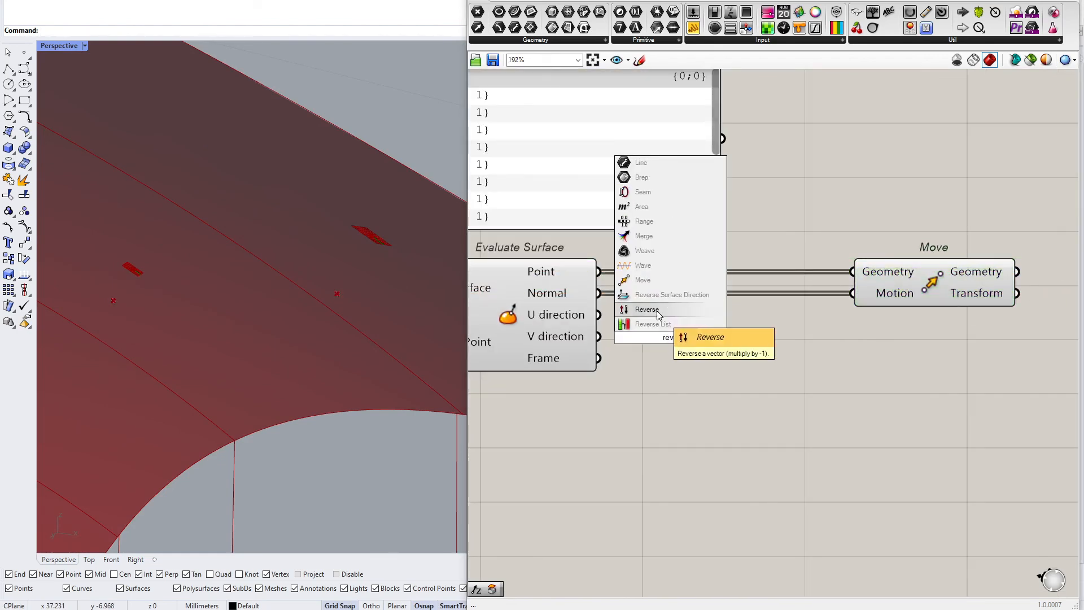
pyautogui.click(658, 311)
pyautogui.moveTo(599, 293); pyautogui.dragTo(606, 338)
pyautogui.moveTo(702, 348); pyautogui.dragTo(853, 295)
pyautogui.moveTo(768, 326); pyautogui.dragTo(786, 309)
pyautogui.click(952, 282)
pyautogui.moveTo(339, 306); pyautogui.dragTo(260, 322, button='right')
pyautogui.moveTo(697, 361); pyautogui.dragTo(622, 369, button='right')
pyautogui.moveTo(802, 311); pyautogui.dragTo(952, 311)
pyautogui.moveTo(644, 333); pyautogui.dragTo(635, 332)
pyautogui.moveTo(261, 297); pyautogui.dragTo(305, 333, button='right')
pyautogui.click(639, 59)
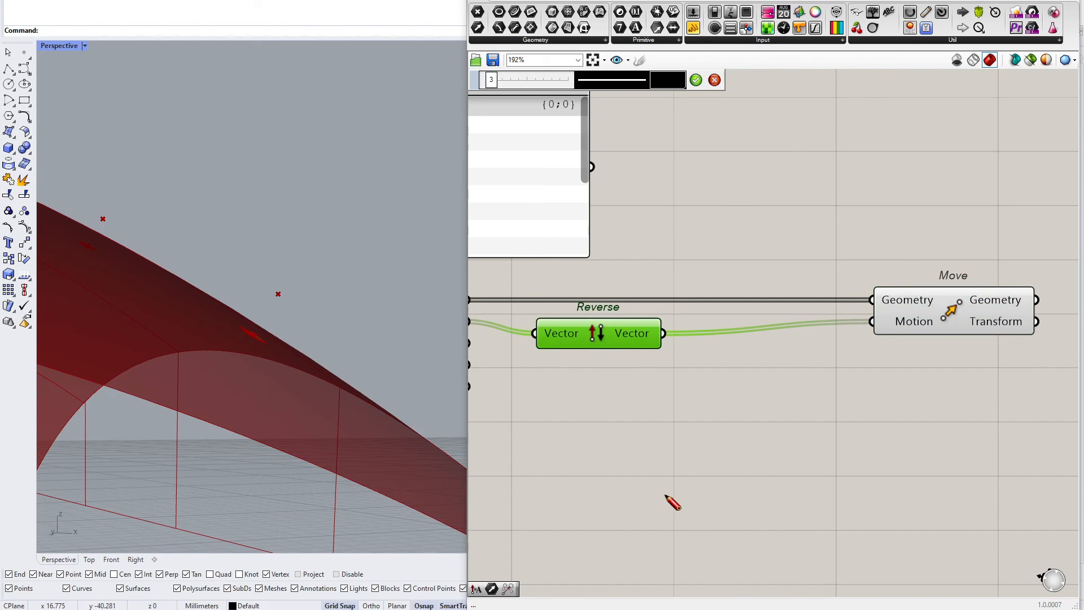
pyautogui.moveTo(672, 499)
pyautogui.mouseDown()
pyautogui.moveTo(806, 375)
pyautogui.moveTo(801, 386)
pyautogui.mouseUp()
pyautogui.moveTo(757, 460); pyautogui.dragTo(793, 484)
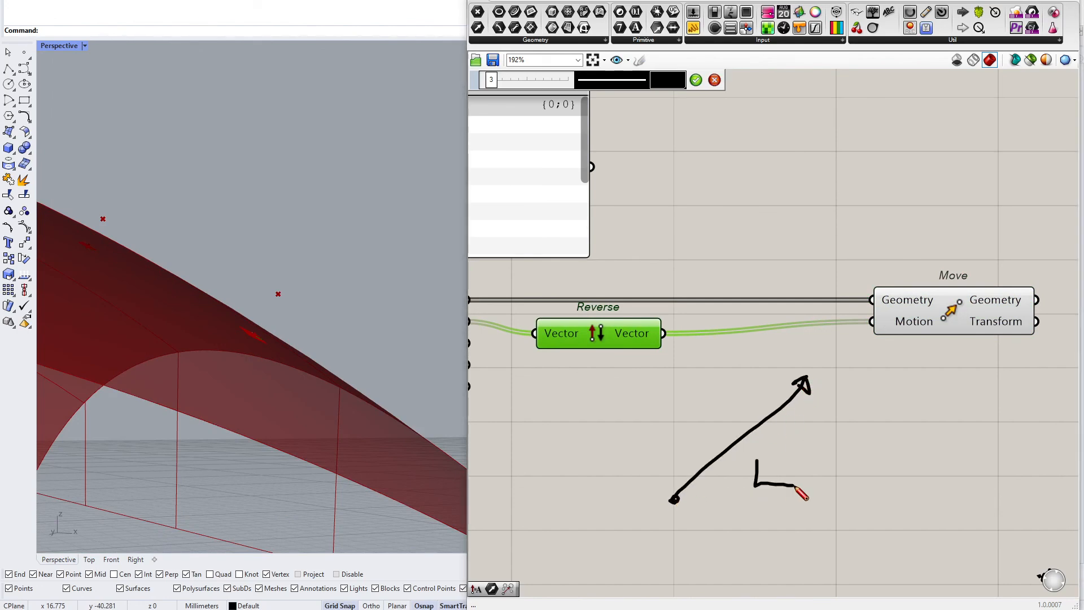
pyautogui.click(715, 80)
# Add an Amplitude component, feeding the reversed vector into its Vector and its output into Move's Motion
pyautogui.doubleClick(751, 412)
pyautogui.write('amp')
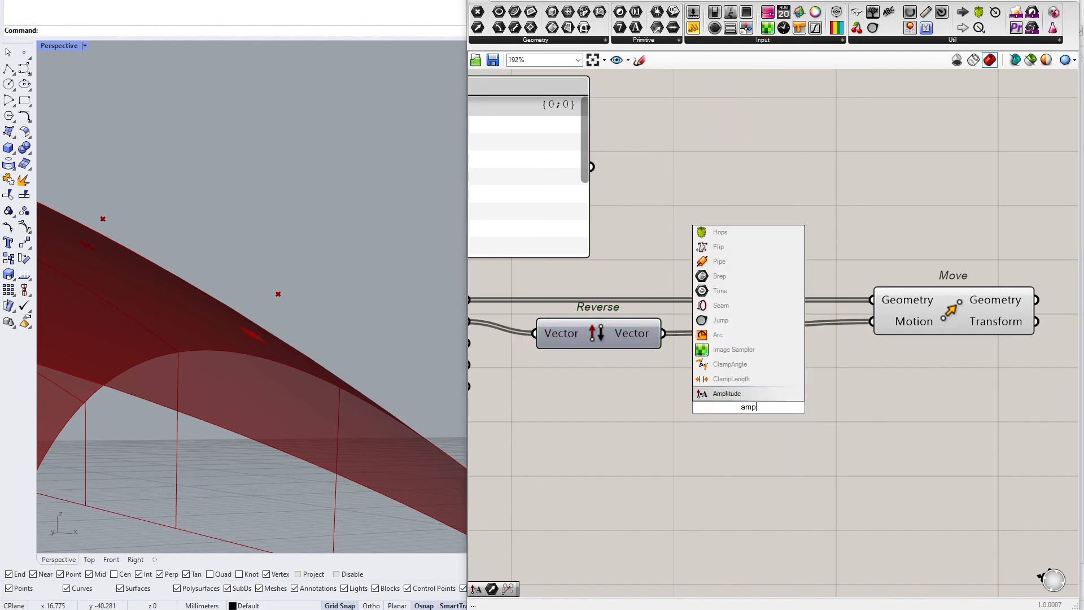
pyautogui.press('Return')
pyautogui.moveTo(749, 408); pyautogui.dragTo(764, 407)
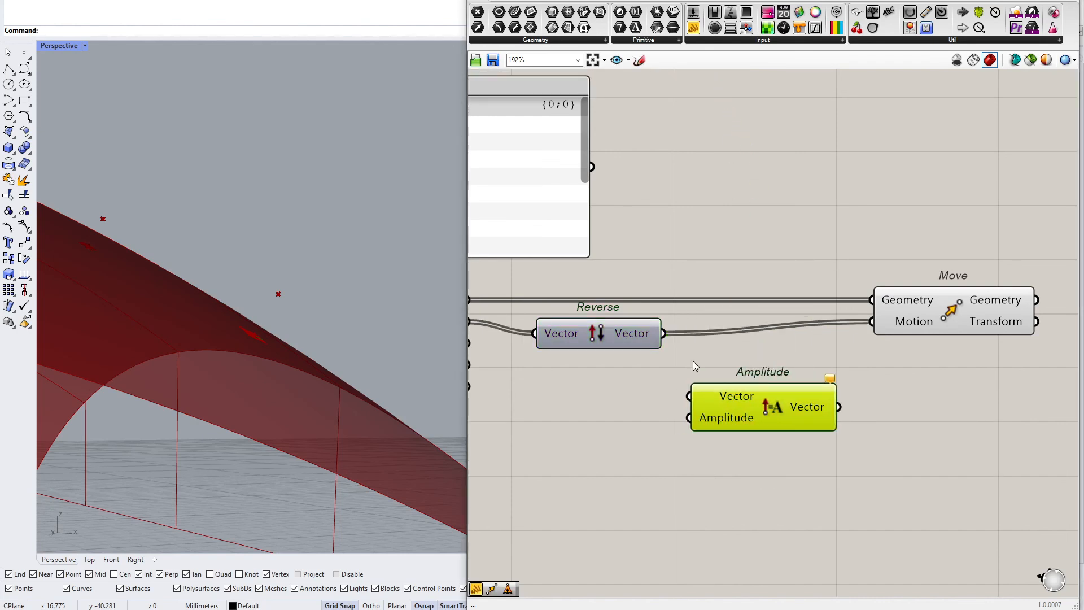
pyautogui.moveTo(502, 357); pyautogui.dragTo(697, 349, button='right')
pyautogui.moveTo(633, 307)
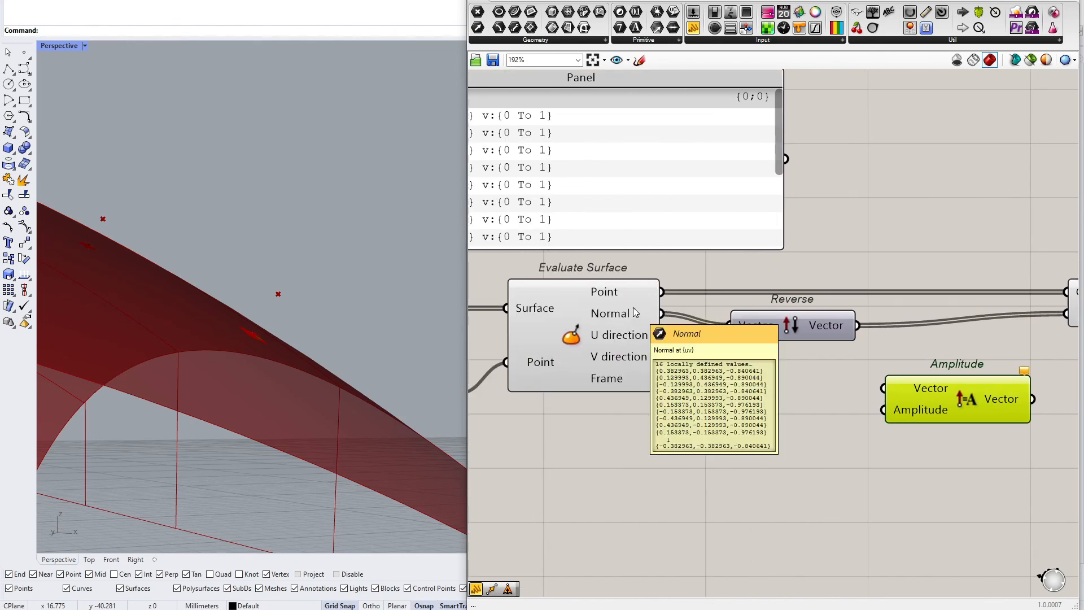
pyautogui.moveTo(633, 309)
pyautogui.mouseDown(button='right')
pyautogui.moveTo(481, 310)
pyautogui.moveTo(628, 323)
pyautogui.mouseUp(button='right')
pyautogui.moveTo(579, 321)
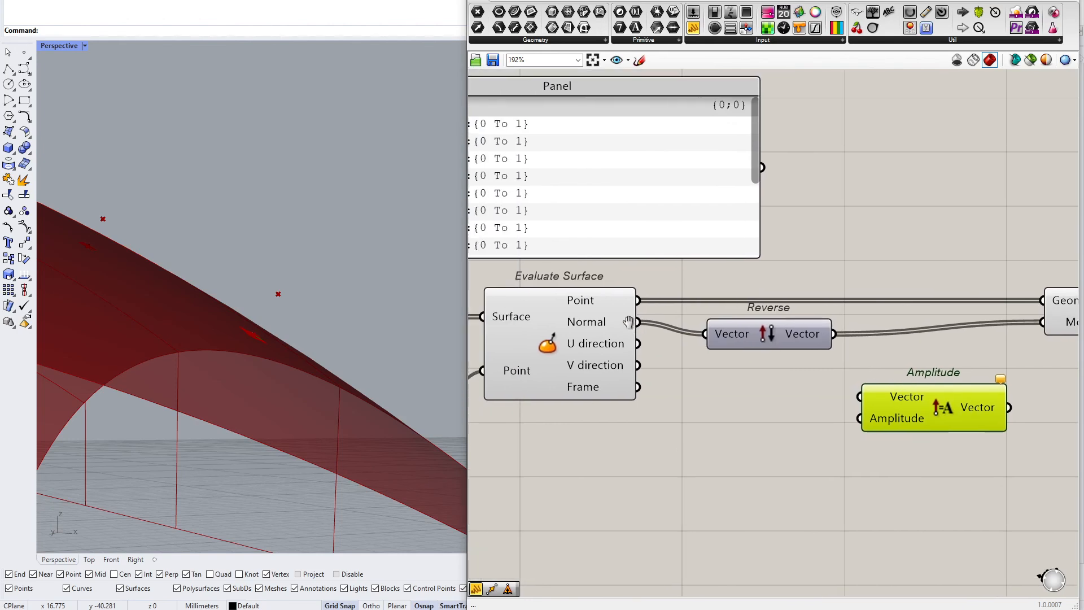
pyautogui.moveTo(629, 323)
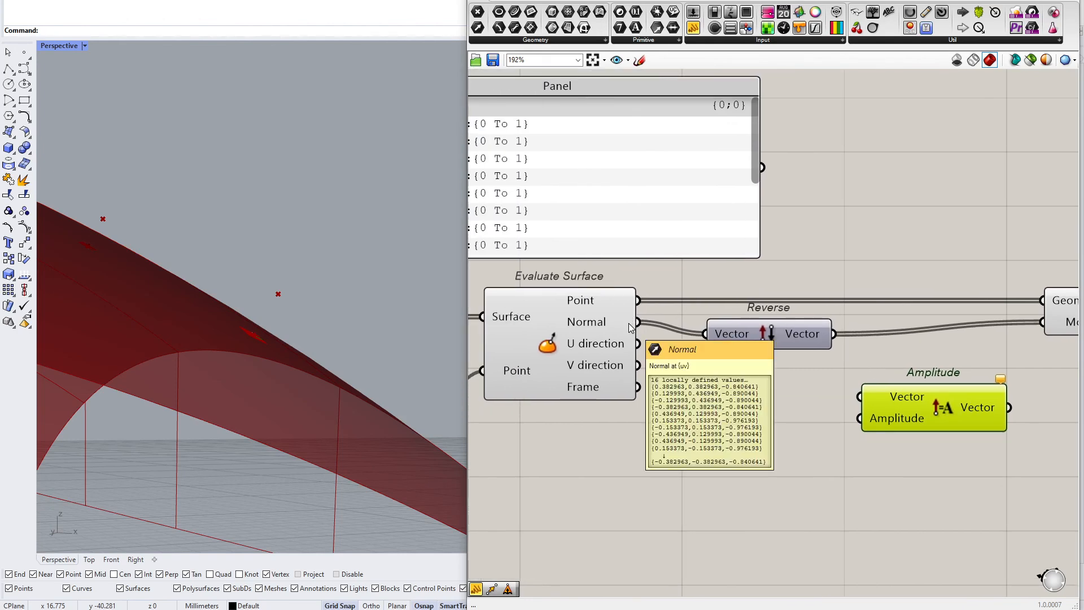
pyautogui.moveTo(628, 323); pyautogui.dragTo(618, 323, button='right')
pyautogui.click(767, 336)
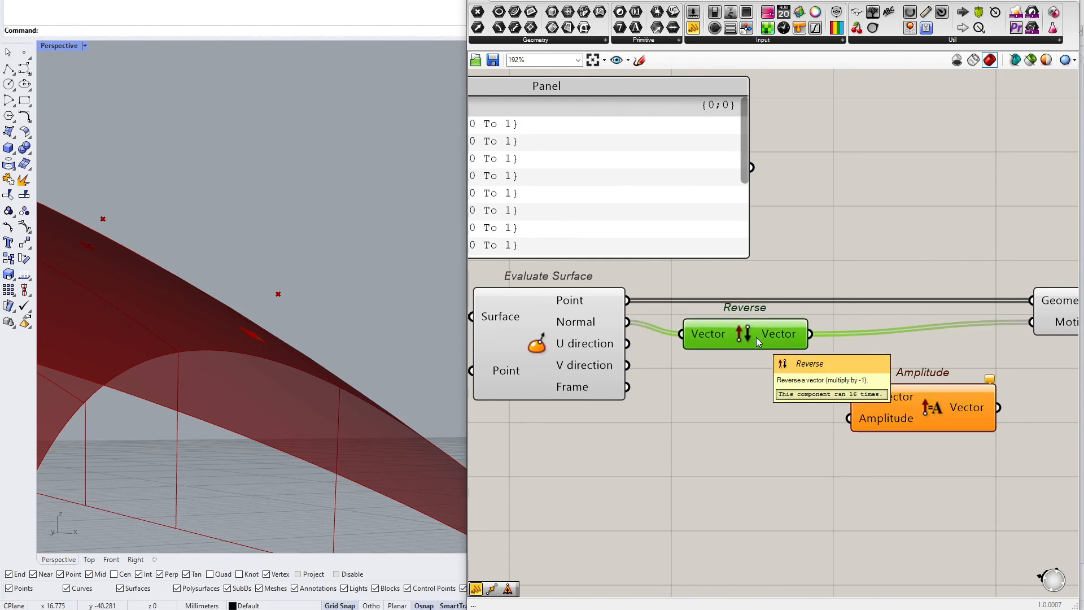
pyautogui.moveTo(757, 338); pyautogui.dragTo(616, 353, button='right')
pyautogui.moveTo(671, 354); pyautogui.dragTo(894, 340)
pyautogui.moveTo(915, 338); pyautogui.dragTo(1012, 337)
pyautogui.moveTo(819, 418); pyautogui.dragTo(877, 384)
pyautogui.moveTo(622, 349); pyautogui.dragTo(635, 350)
# Add a Number parameter feeding Amplitude's Amplitude input, driven by a number slider set to -0.10
pyautogui.click(636, 12)
pyautogui.scroll(-5, 791, 254)
pyautogui.scroll(3, 666, 311)
pyautogui.click(526, 355)
pyautogui.moveTo(525, 355); pyautogui.dragTo(696, 357, button='right')
pyautogui.moveTo(688, 365); pyautogui.dragTo(621, 375)
pyautogui.moveTo(518, 381); pyautogui.dragTo(605, 388, button='right')
pyautogui.doubleClick(602, 384)
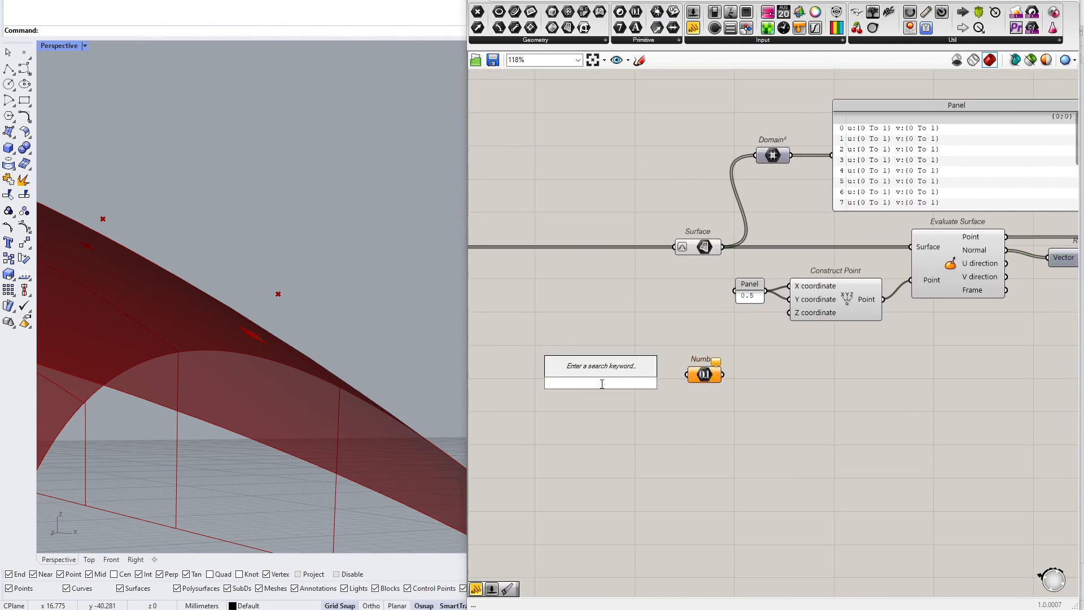
pyautogui.write('-0.10<2')
pyautogui.press('Return')
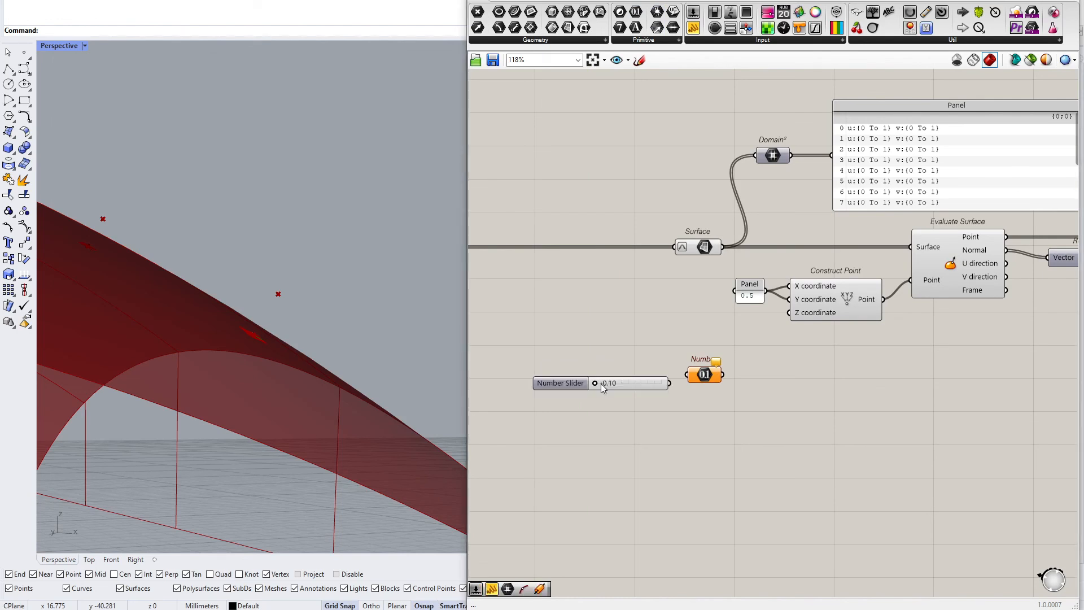
pyautogui.moveTo(627, 386); pyautogui.dragTo(663, 362)
pyautogui.scroll(-5, 791, 361)
pyautogui.scroll(6, 838, 345)
pyautogui.click(831, 327)
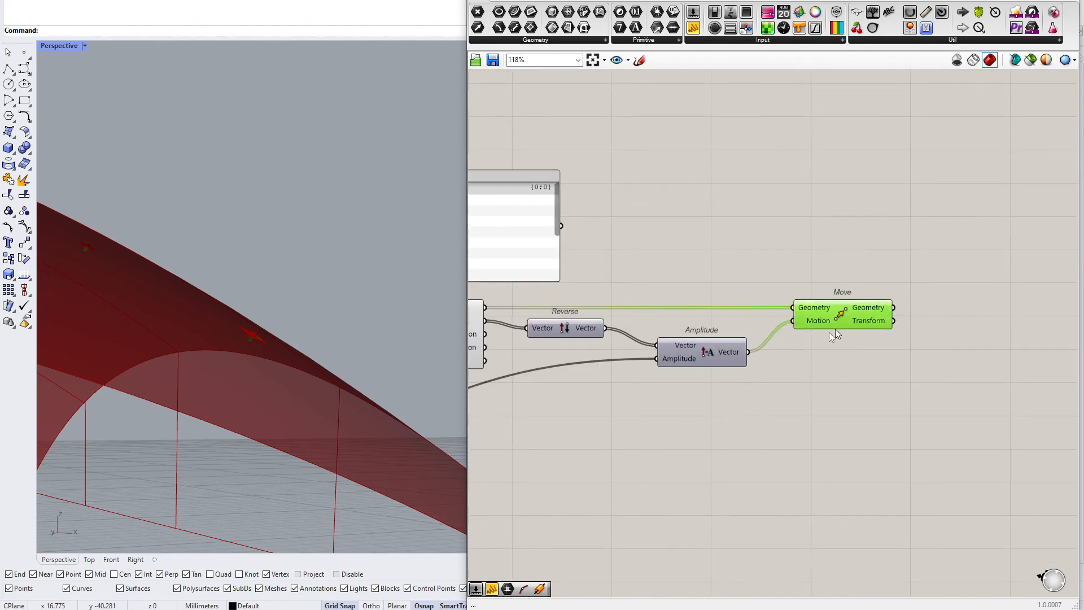
# Set the amplitude slider to 2.50 to push the tile midpoints outward
pyautogui.scroll(-3, 627, 405)
pyautogui.moveTo(628, 404); pyautogui.dragTo(886, 365, button='right')
pyautogui.scroll(7, 559, 390)
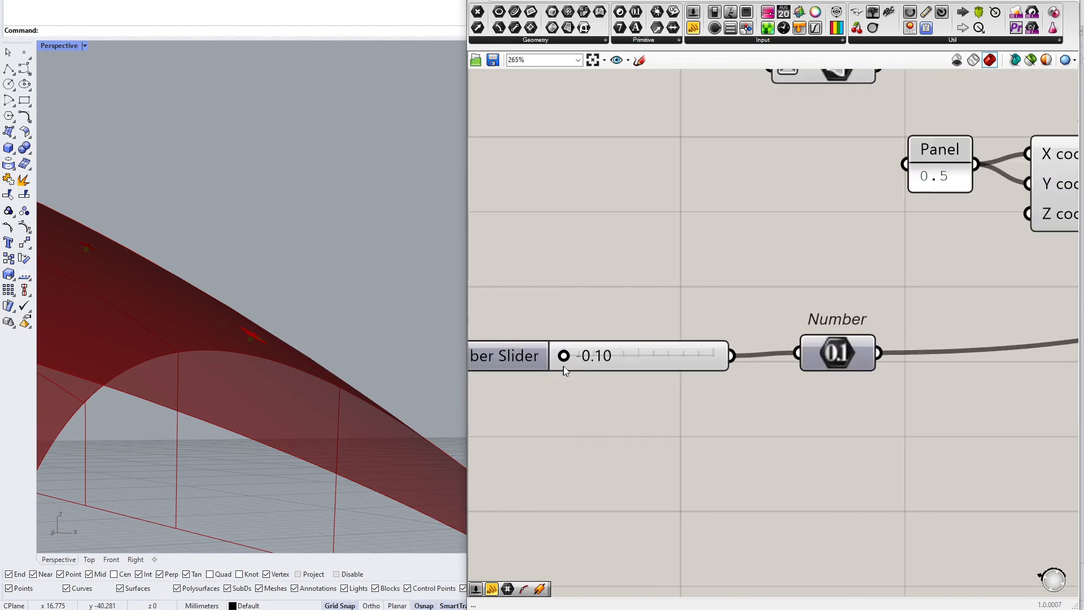
pyautogui.scroll(3, 602, 363)
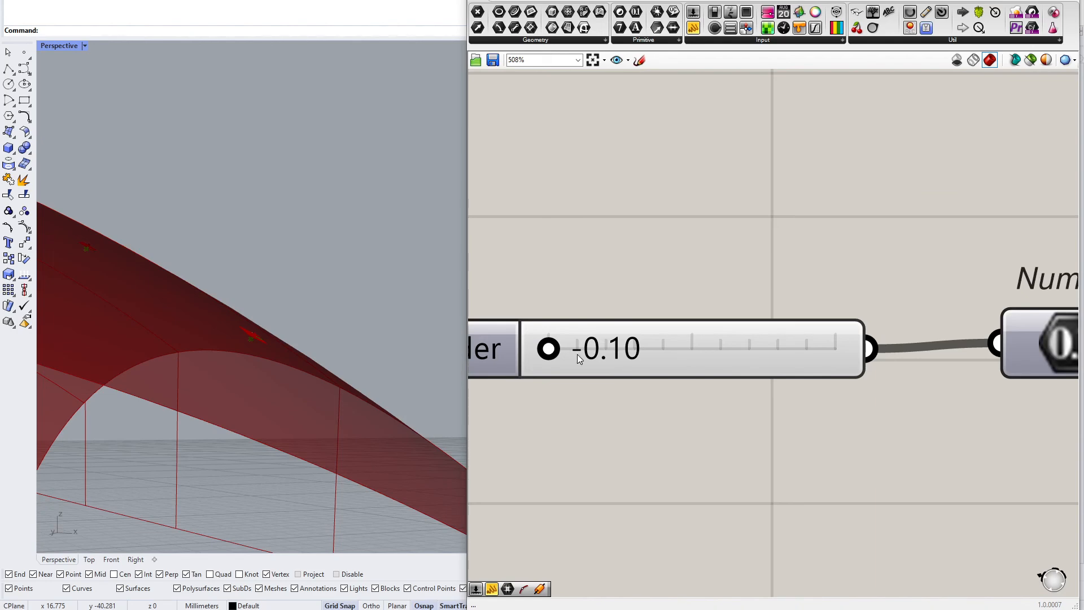
pyautogui.moveTo(552, 353); pyautogui.dragTo(842, 349)
pyautogui.scroll(-5, 341, 332)
pyautogui.moveTo(341, 332); pyautogui.dragTo(227, 374, button='right')
pyautogui.scroll(2, 227, 374)
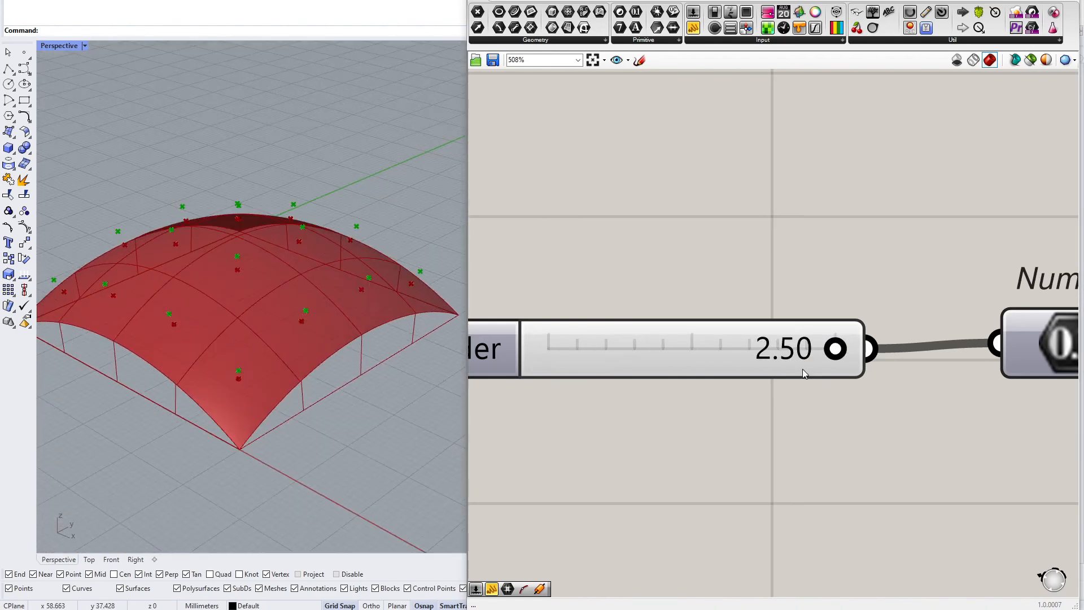
pyautogui.scroll(-10, 802, 368)
pyautogui.scroll(4, 666, 345)
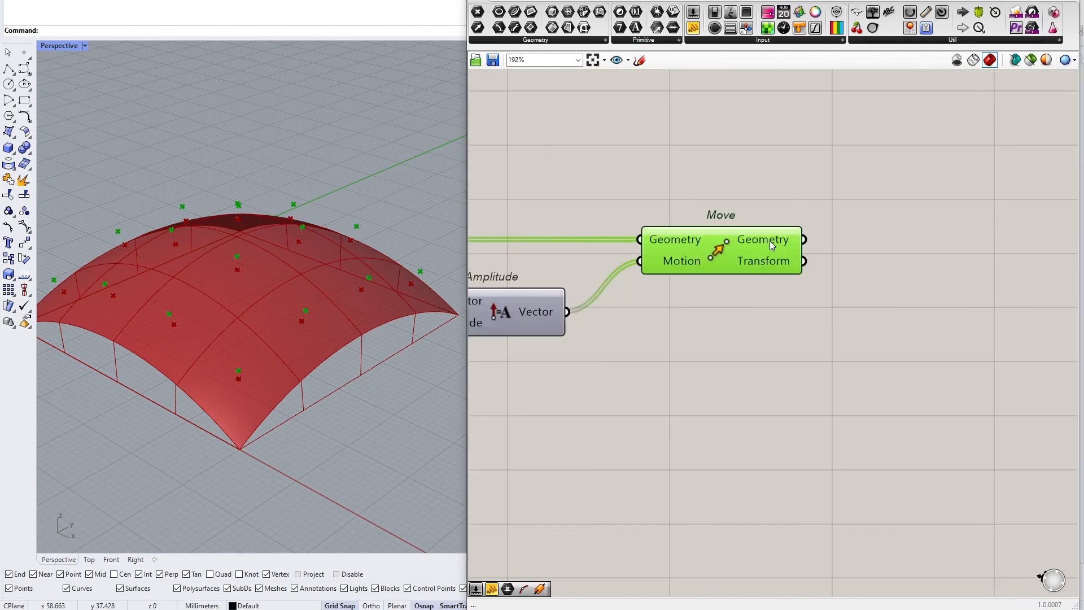
pyautogui.moveTo(770, 240); pyautogui.dragTo(730, 324, button='right')
pyautogui.scroll(-7, 696, 327)
pyautogui.scroll(3, 715, 281)
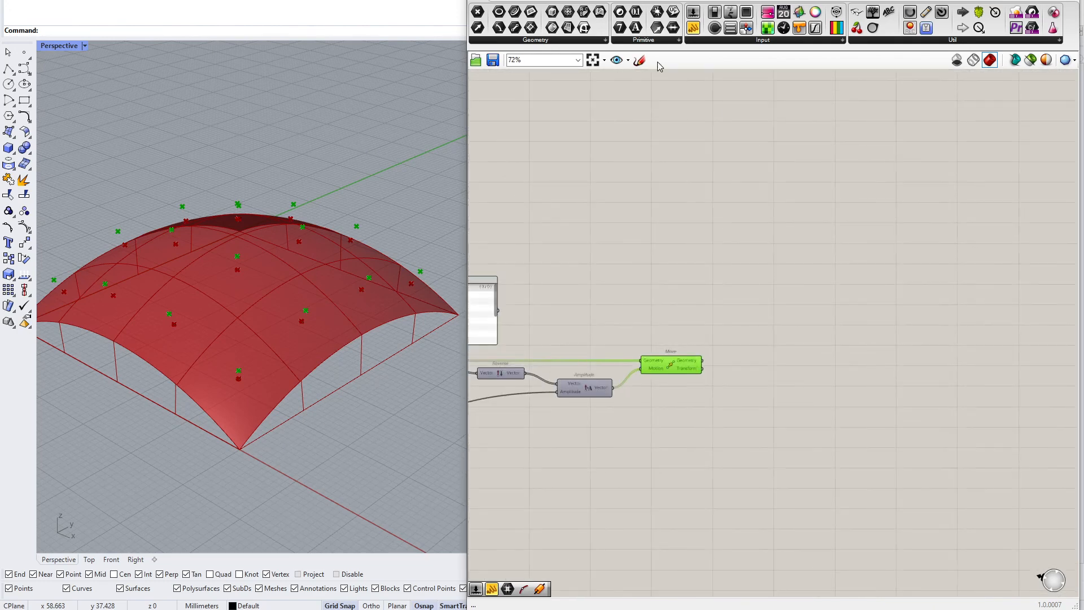
pyautogui.click(639, 60)
pyautogui.moveTo(819, 230); pyautogui.dragTo(721, 279)
pyautogui.moveTo(814, 232)
pyautogui.mouseDown()
pyautogui.moveTo(812, 323)
pyautogui.moveTo(906, 271)
pyautogui.mouseUp()
pyautogui.moveTo(732, 271)
pyautogui.mouseDown()
pyautogui.moveTo(807, 318)
pyautogui.moveTo(891, 257)
pyautogui.mouseUp()
pyautogui.click(696, 80)
pyautogui.scroll(3, 772, 290)
pyautogui.click(782, 266)
pyautogui.press('Delete')
# Add an Extrude Point component, wiring the moved points into Point and the tile surfaces into Base
pyautogui.doubleClick(755, 407)
pyautogui.write('extru')
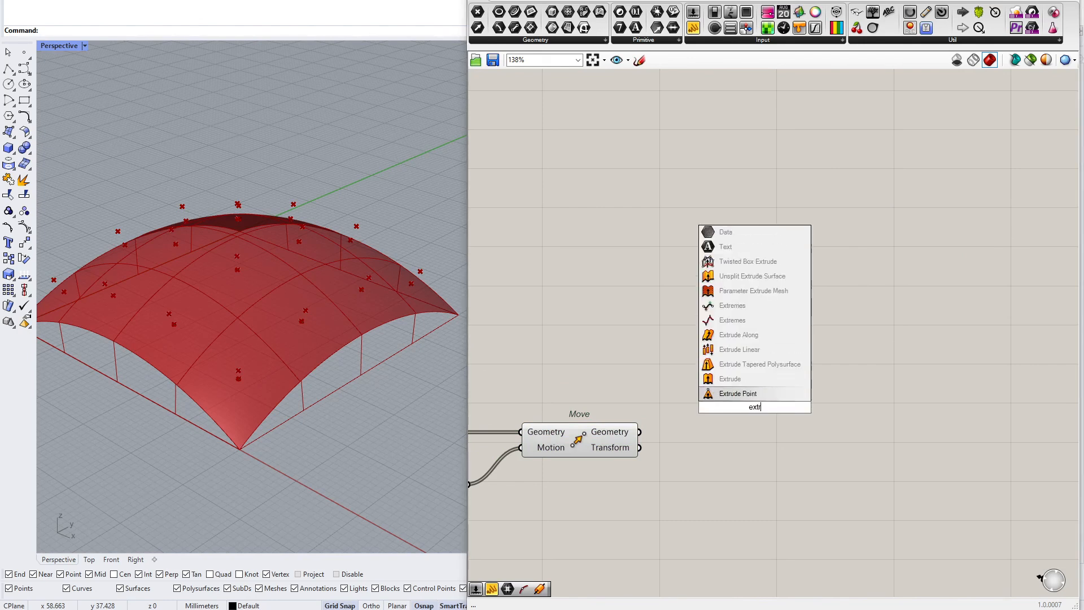
pyautogui.press('Return')
pyautogui.click(622, 439)
pyautogui.moveTo(640, 432); pyautogui.dragTo(704, 395)
pyautogui.scroll(-3, 741, 361)
pyautogui.scroll(5, 703, 395)
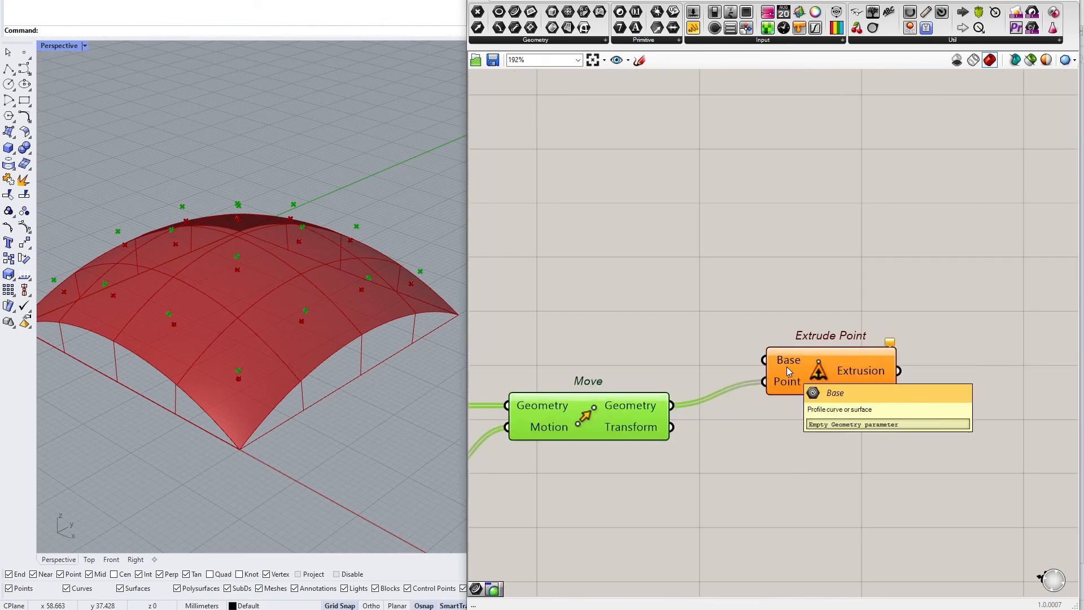
pyautogui.moveTo(802, 364); pyautogui.dragTo(615, 353)
pyautogui.scroll(-8, 762, 292)
pyautogui.scroll(7, 554, 305)
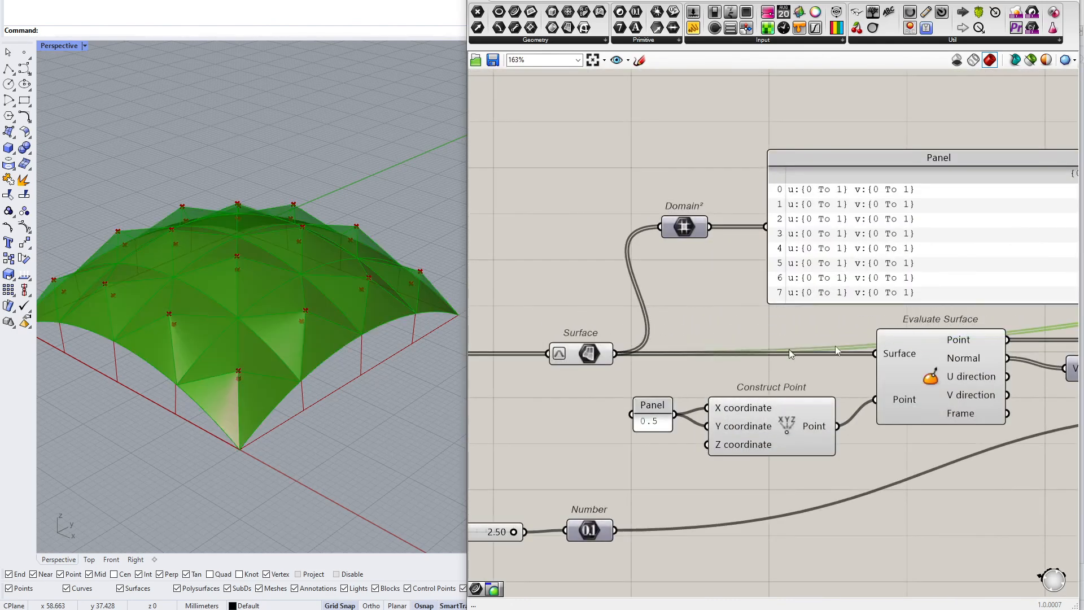
# Select the spike components and rearrange them into a tidy aligned row
pyautogui.scroll(-4, 790, 354)
pyautogui.moveTo(905, 431); pyautogui.dragTo(694, 357)
pyautogui.moveTo(964, 442); pyautogui.dragTo(688, 366)
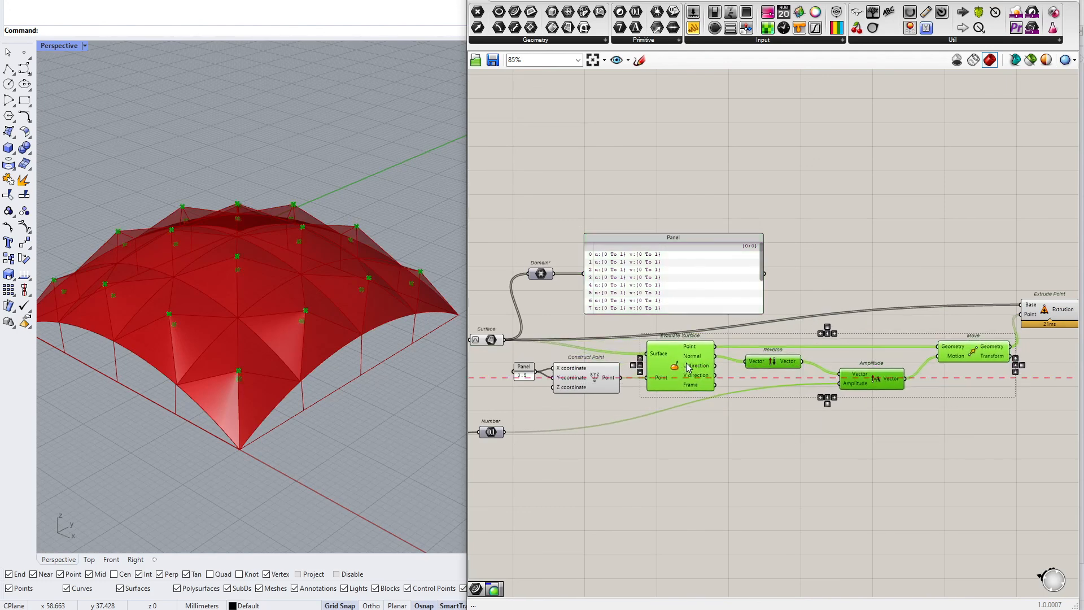
pyautogui.moveTo(1035, 304); pyautogui.dragTo(925, 315, button='right')
pyautogui.moveTo(950, 324); pyautogui.dragTo(973, 343)
pyautogui.moveTo(589, 393); pyautogui.dragTo(806, 315, button='right')
pyautogui.scroll(5, 540, 384)
pyautogui.moveTo(541, 387); pyautogui.dragTo(648, 384, button='right')
pyautogui.moveTo(685, 342); pyautogui.dragTo(644, 338)
pyautogui.scroll(-6, 589, 338)
pyautogui.moveTo(816, 399); pyautogui.dragTo(536, 246)
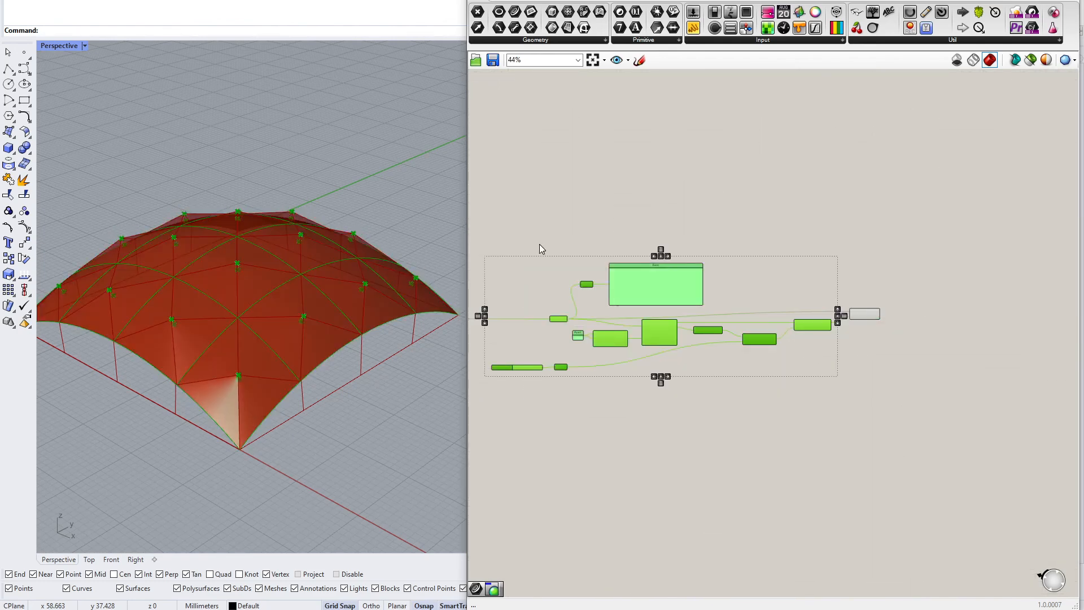
# Delete the Domain² component and its panel from the canvas
pyautogui.middleClick(540, 244)
pyautogui.click(576, 211)
pyautogui.click(686, 201)
pyautogui.moveTo(671, 226); pyautogui.dragTo(599, 311)
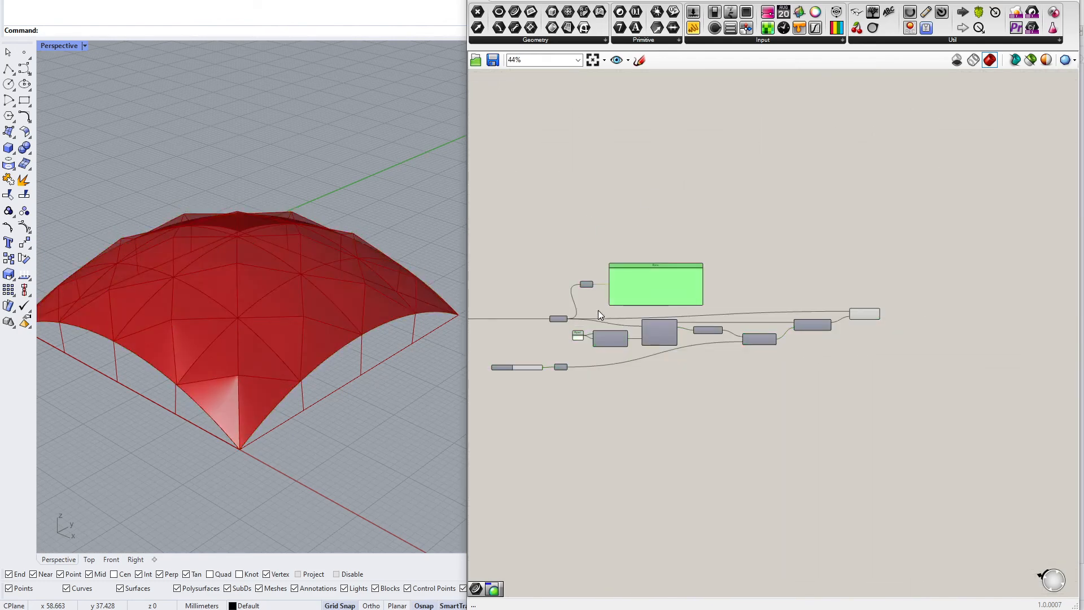
pyautogui.press('Delete')
# Group the spike-building components and name the group CreateSpikes
pyautogui.moveTo(925, 225); pyautogui.dragTo(537, 455)
pyautogui.moveTo(949, 412); pyautogui.dragTo(550, 269)
pyautogui.middleClick(552, 252)
pyautogui.click(558, 243)
pyautogui.click(648, 392)
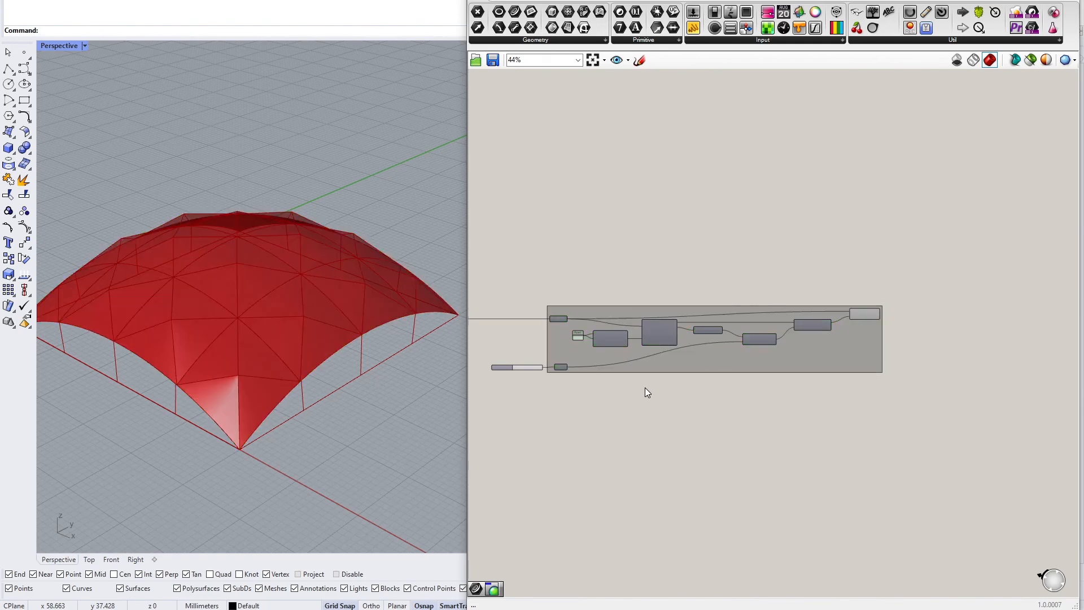
pyautogui.moveTo(468, 339); pyautogui.dragTo(385, 343)
pyautogui.scroll(4, 604, 348)
pyautogui.moveTo(617, 314); pyautogui.dragTo(681, 301, button='right')
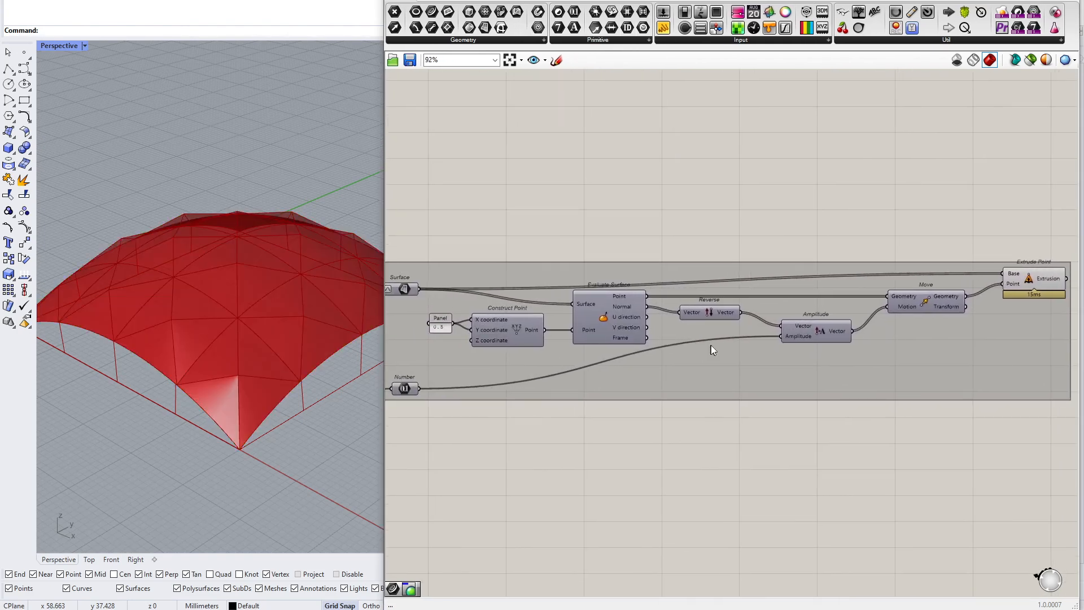
pyautogui.click(1033, 280)
pyautogui.rightClick(723, 417)
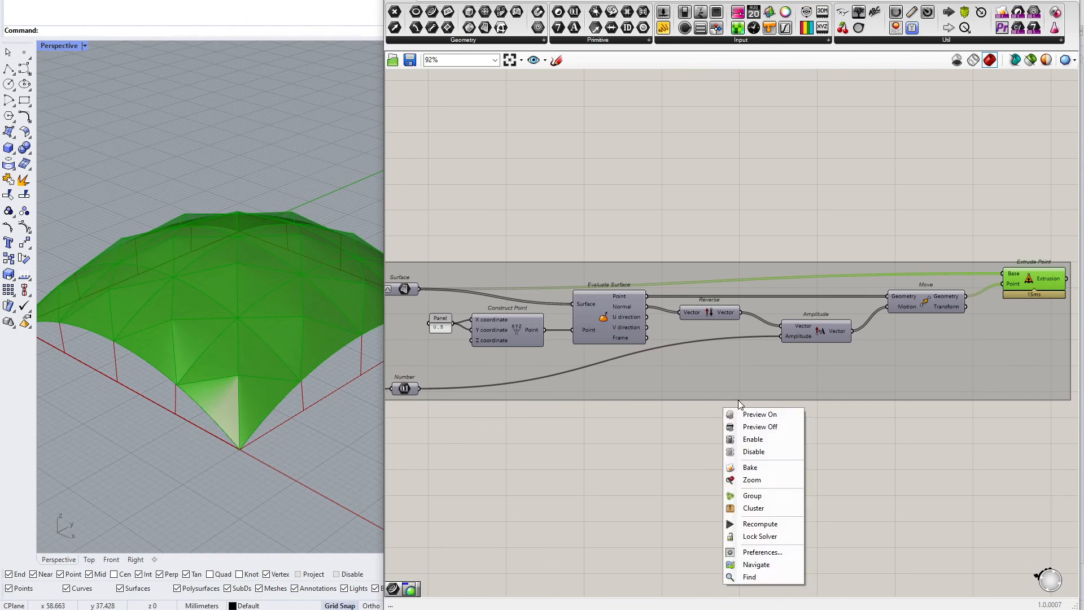
pyautogui.rightClick(774, 397)
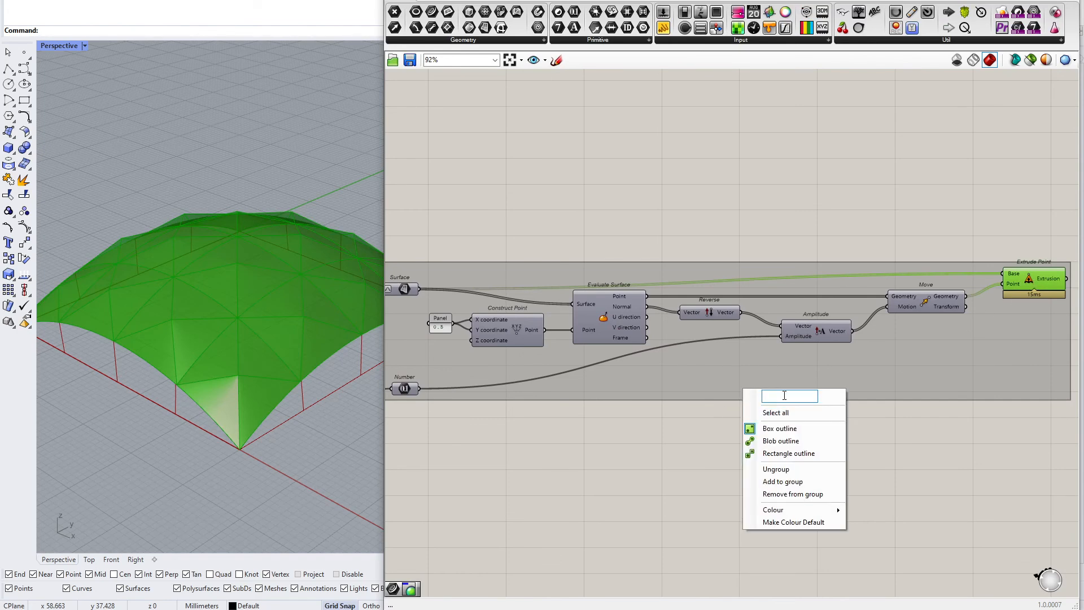
pyautogui.write('Create')
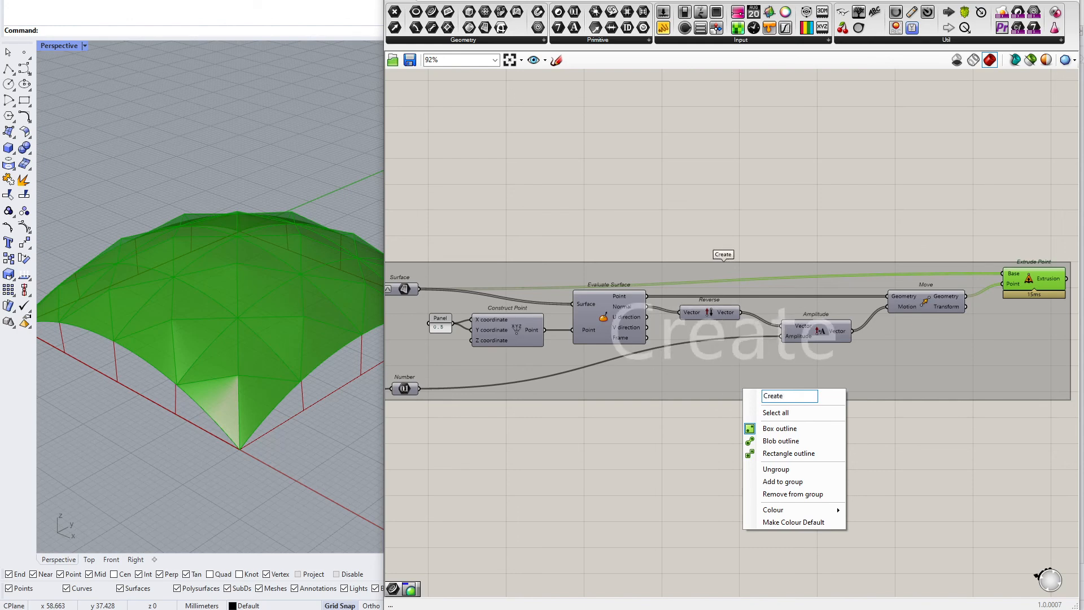
pyautogui.write('"')
pyautogui.write('Spikes')
pyautogui.press('Return')
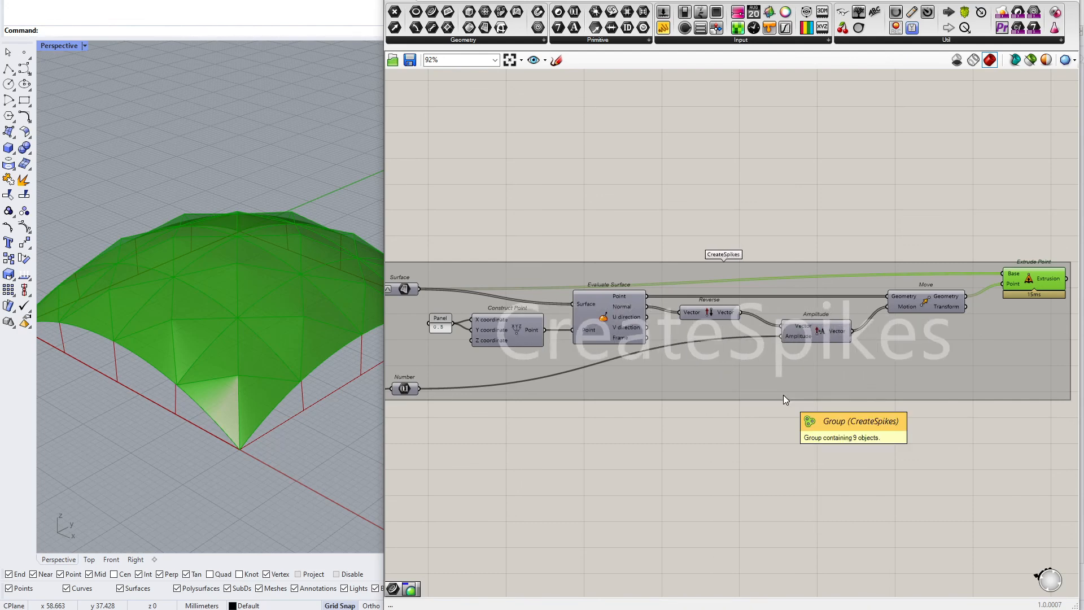
# Add a Brep parameter and connect Extrude Point's Extrusion output to it
pyautogui.moveTo(929, 241); pyautogui.dragTo(537, 246, button='right')
pyautogui.scroll(2, 635, 182)
pyautogui.moveTo(467, 27); pyautogui.dragTo(740, 246)
pyautogui.scroll(3, 754, 328)
pyautogui.moveTo(643, 340); pyautogui.dragTo(690, 184)
pyautogui.moveTo(713, 195); pyautogui.dragTo(761, 341)
pyautogui.moveTo(590, 339)
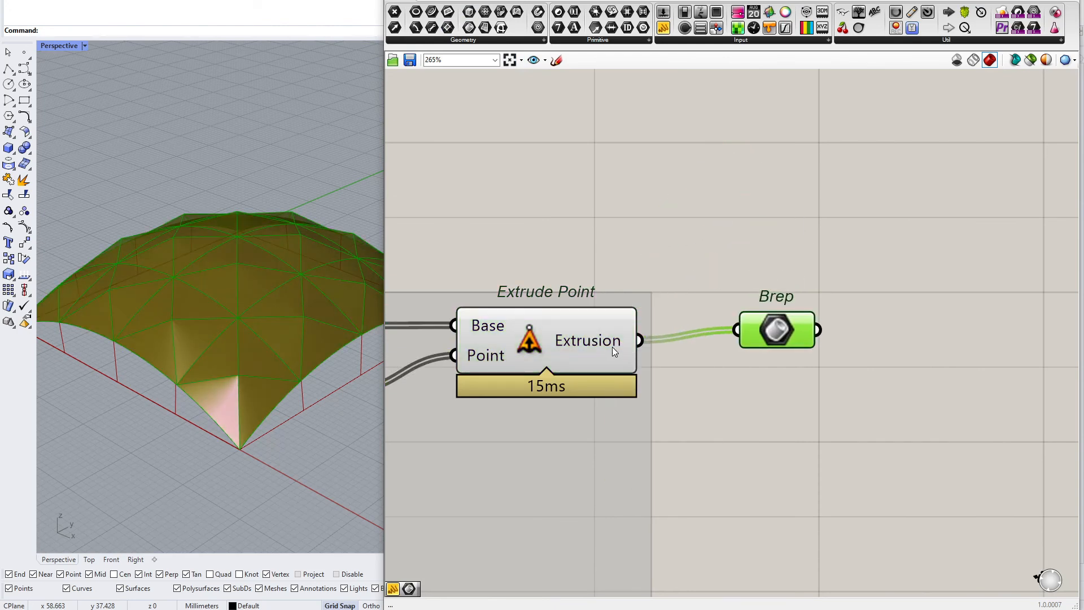
# Add the Brep parameter to the CreateSpikes group
pyautogui.moveTo(785, 335); pyautogui.dragTo(785, 345)
pyautogui.rightClick(586, 428)
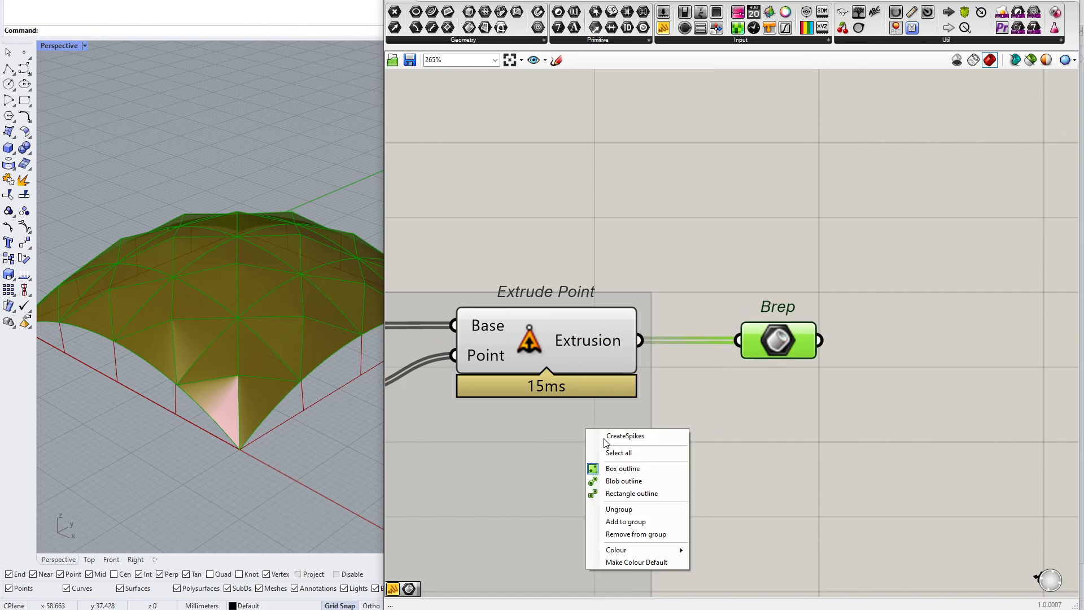
pyautogui.click(659, 521)
# Place an output Brep parameter fed by the spikes' Brep next to the pillars' Curve output parameter
pyautogui.scroll(-4, 600, 379)
pyautogui.click(600, 380)
pyautogui.keyDown('alt'); pyautogui.moveTo(574, 374); pyautogui.dragTo(695, 257); pyautogui.keyUp('alt')
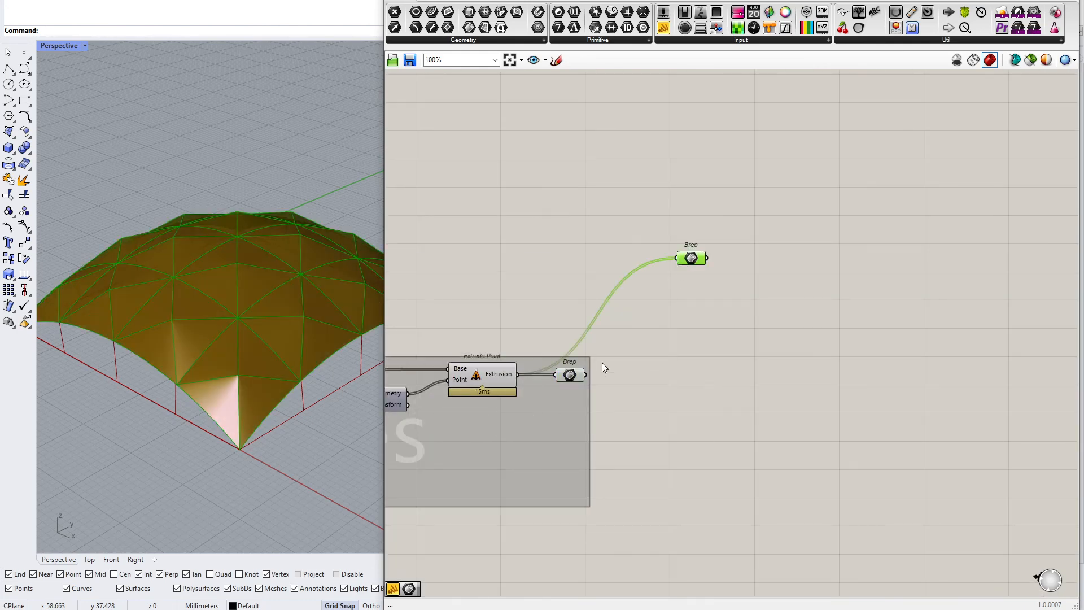
pyautogui.moveTo(608, 344); pyautogui.dragTo(708, 214)
pyautogui.scroll(-5, 708, 194)
pyautogui.moveTo(605, 228); pyautogui.dragTo(814, 231, button='right')
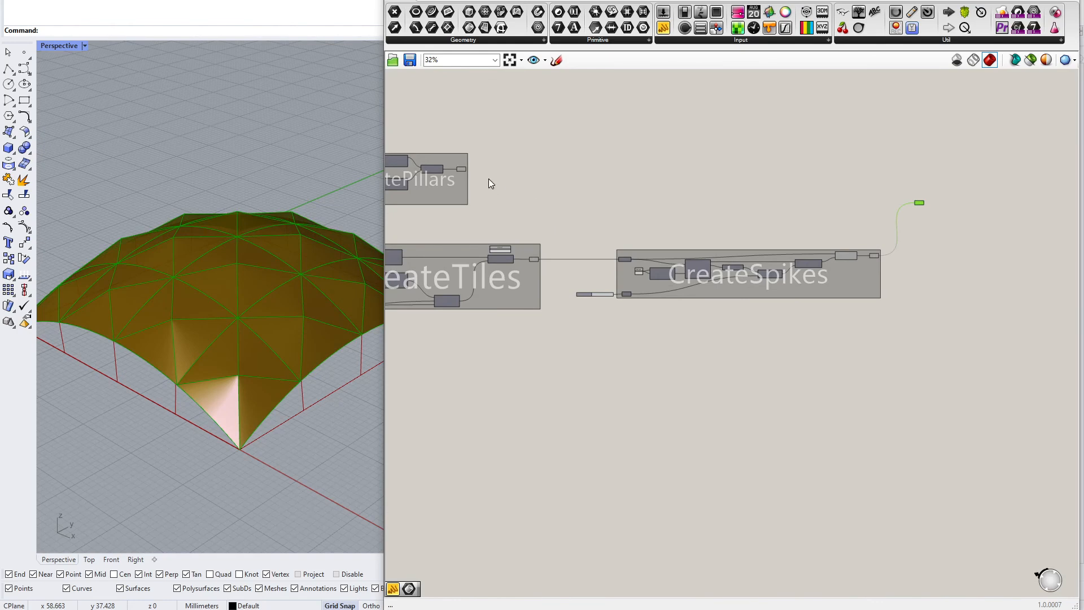
pyautogui.click(463, 169)
pyautogui.moveTo(641, 169); pyautogui.dragTo(849, 169)
pyautogui.scroll(-3, 731, 159)
pyautogui.scroll(4, 849, 168)
pyautogui.moveTo(430, 223); pyautogui.dragTo(664, 221, button='right')
pyautogui.moveTo(1062, 147); pyautogui.dragTo(747, 209, button='right')
pyautogui.scroll(5, 627, 258)
pyautogui.moveTo(627, 257); pyautogui.dragTo(586, 290, button='right')
pyautogui.scroll(-3, 586, 290)
pyautogui.scroll(6, 750, 304)
pyautogui.moveTo(644, 311)
pyautogui.mouseDown()
pyautogui.moveTo(659, 311)
pyautogui.moveTo(649, 310)
pyautogui.mouseUp()
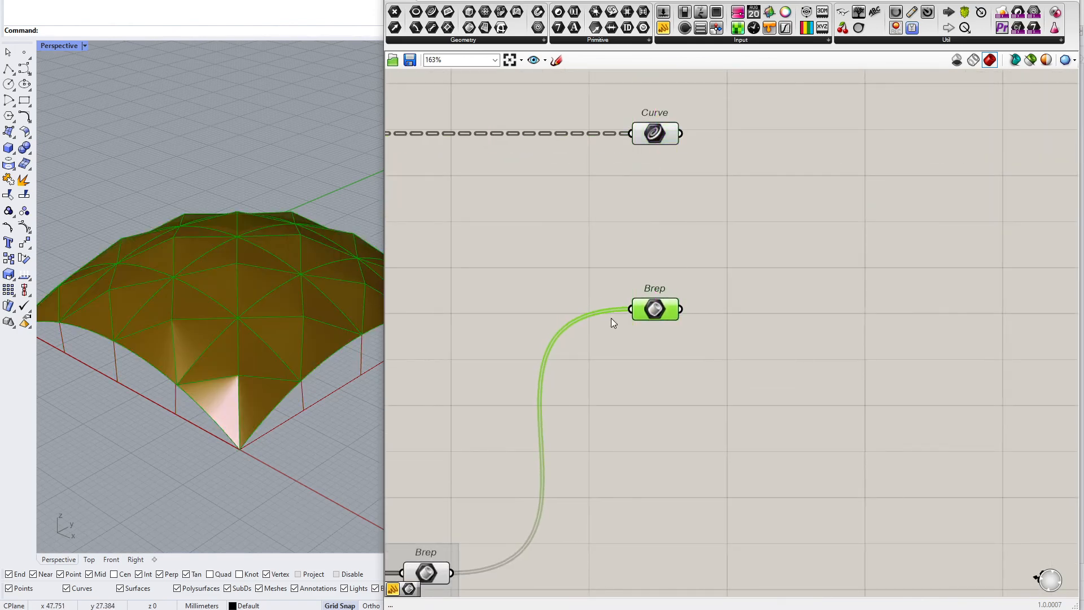
# Align the Curve and Brep output parameters, group them together and colour the group red
pyautogui.moveTo(692, 294); pyautogui.dragTo(686, 359, button='right')
pyautogui.moveTo(746, 136); pyautogui.dragTo(591, 400)
pyautogui.middleClick(661, 324)
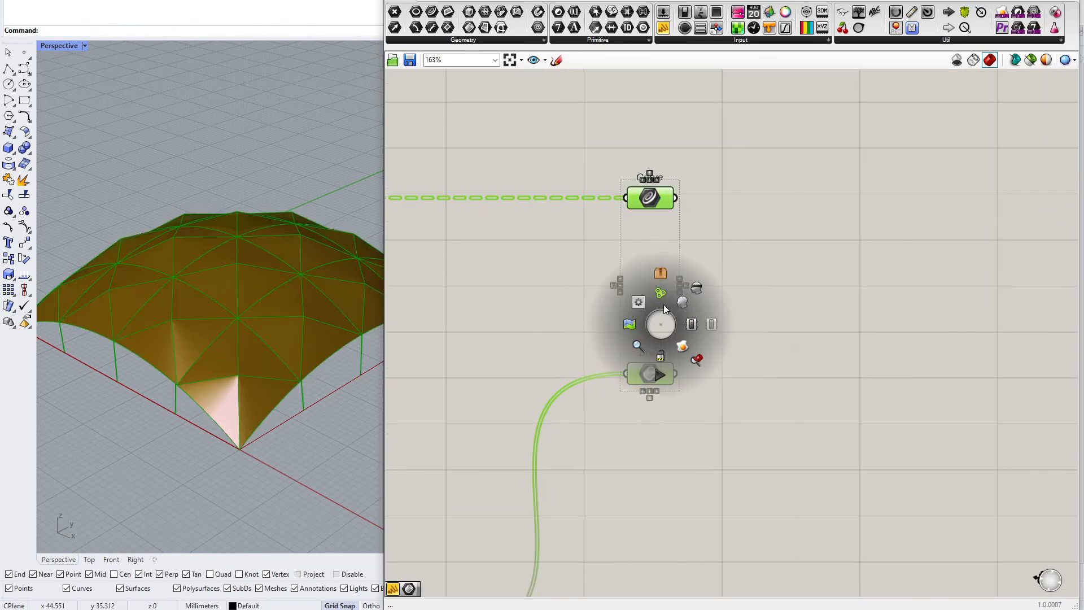
pyautogui.click(666, 305)
pyautogui.click(791, 261)
pyautogui.rightClick(654, 284)
pyautogui.moveTo(707, 401)
pyautogui.click(855, 505)
pyautogui.click(782, 210)
# Rearrange the CreateArcs, CreatePillars, CreateTiles and CreateSpikes groups into a tidy left-to-right layout
pyautogui.scroll(-6, 719, 233)
pyautogui.moveTo(707, 274); pyautogui.dragTo(786, 280, button='right')
pyautogui.scroll(2, 615, 387)
pyautogui.moveTo(594, 280); pyautogui.dragTo(763, 492)
pyautogui.middleClick(775, 462)
pyautogui.click(794, 434)
pyautogui.click(817, 373)
pyautogui.scroll(-6, 725, 339)
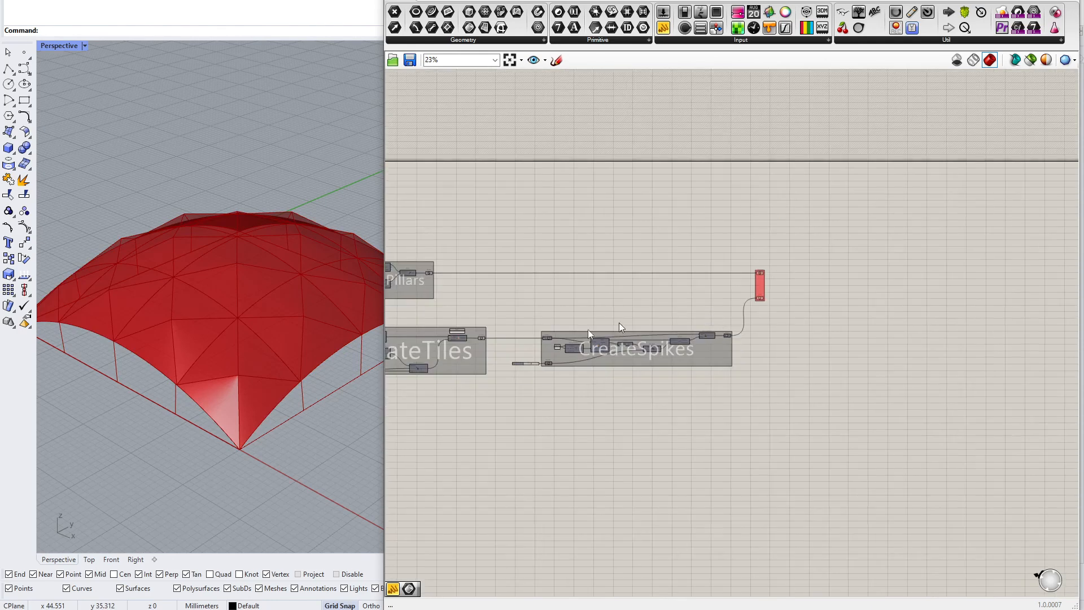
pyautogui.moveTo(620, 323); pyautogui.dragTo(791, 297, button='right')
pyautogui.scroll(-3, 666, 283)
pyautogui.moveTo(563, 203); pyautogui.dragTo(702, 431)
pyautogui.middleClick(727, 360)
pyautogui.click(749, 340)
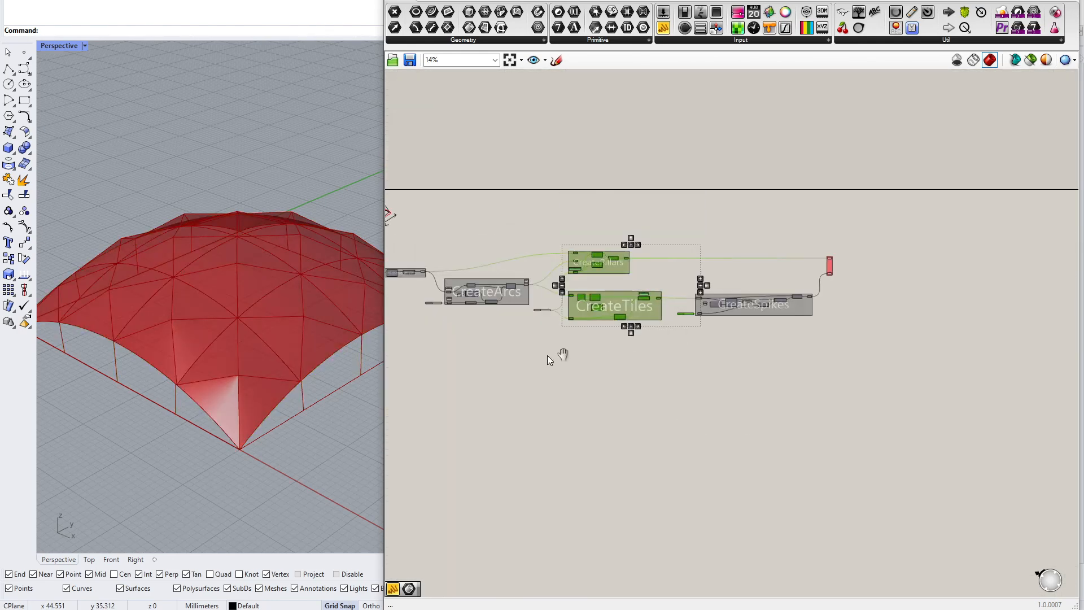
pyautogui.moveTo(545, 356); pyautogui.dragTo(818, 347, button='right')
pyautogui.moveTo(609, 168); pyautogui.dragTo(994, 363)
pyautogui.moveTo(910, 365); pyautogui.dragTo(717, 368, button='right')
pyautogui.click(675, 395)
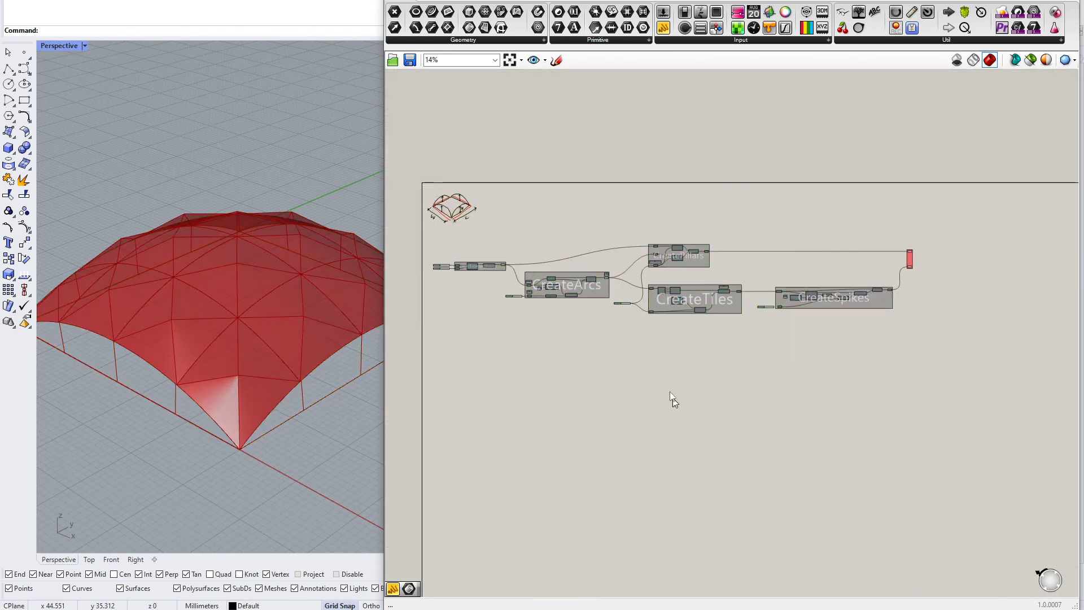
# Drag the Height number slider up to a larger value
pyautogui.scroll(10, 517, 298)
pyautogui.moveTo(601, 321)
pyautogui.mouseDown()
pyautogui.moveTo(564, 330)
pyautogui.moveTo(638, 325)
pyautogui.moveTo(620, 323)
pyautogui.mouseUp()
pyautogui.scroll(-4, 619, 324)
pyautogui.moveTo(834, 312); pyautogui.dragTo(761, 326, button='right')
pyautogui.scroll(4, 539, 335)
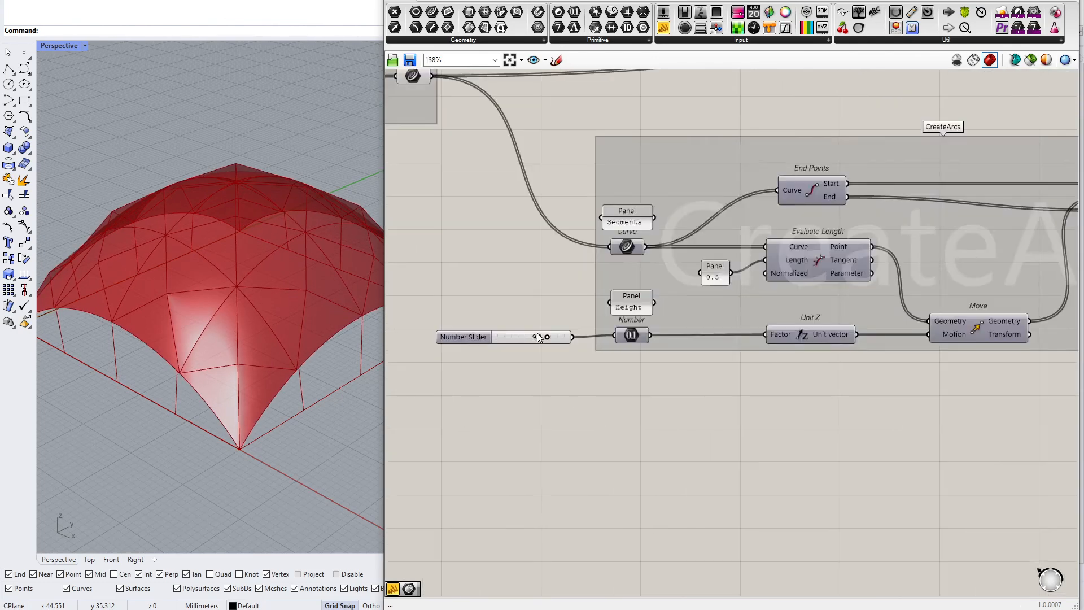
pyautogui.moveTo(551, 339); pyautogui.dragTo(585, 339)
# Examine the Isotrim component and the Edge Surface component feeding it inside CreateTiles
pyautogui.scroll(-5, 576, 337)
pyautogui.moveTo(949, 316); pyautogui.dragTo(562, 323, button='right')
pyautogui.moveTo(858, 321); pyautogui.dragTo(706, 323, button='right')
pyautogui.scroll(2, 706, 323)
pyautogui.scroll(4, 706, 325)
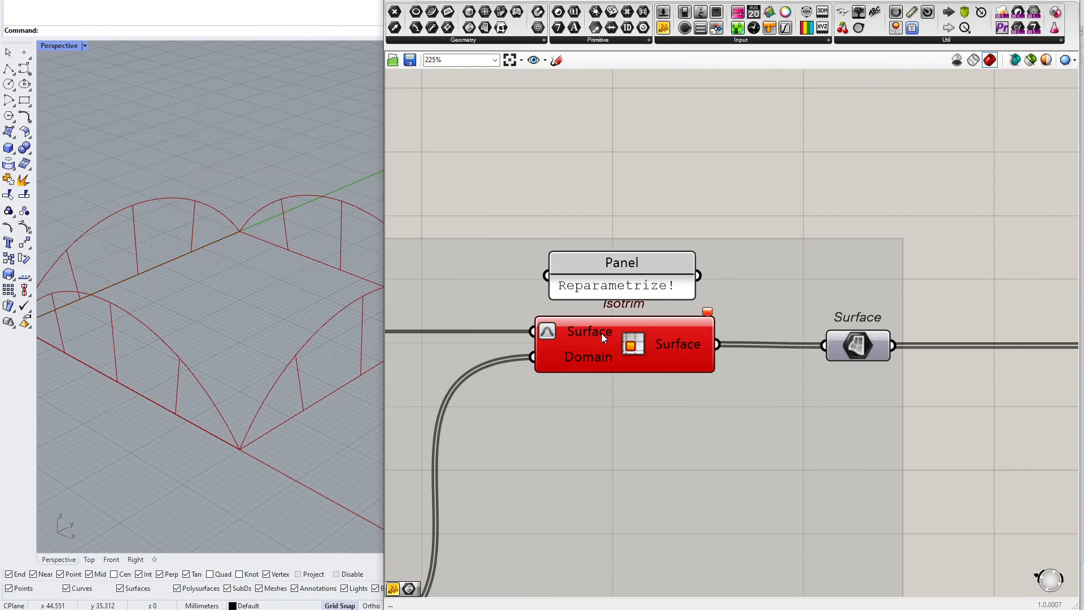
pyautogui.moveTo(602, 333)
pyautogui.moveTo(545, 339); pyautogui.dragTo(824, 315, button='right')
pyautogui.scroll(-4, 824, 315)
pyautogui.moveTo(545, 306); pyautogui.dragTo(752, 310, button='right')
pyautogui.scroll(4, 752, 309)
pyautogui.click(745, 321)
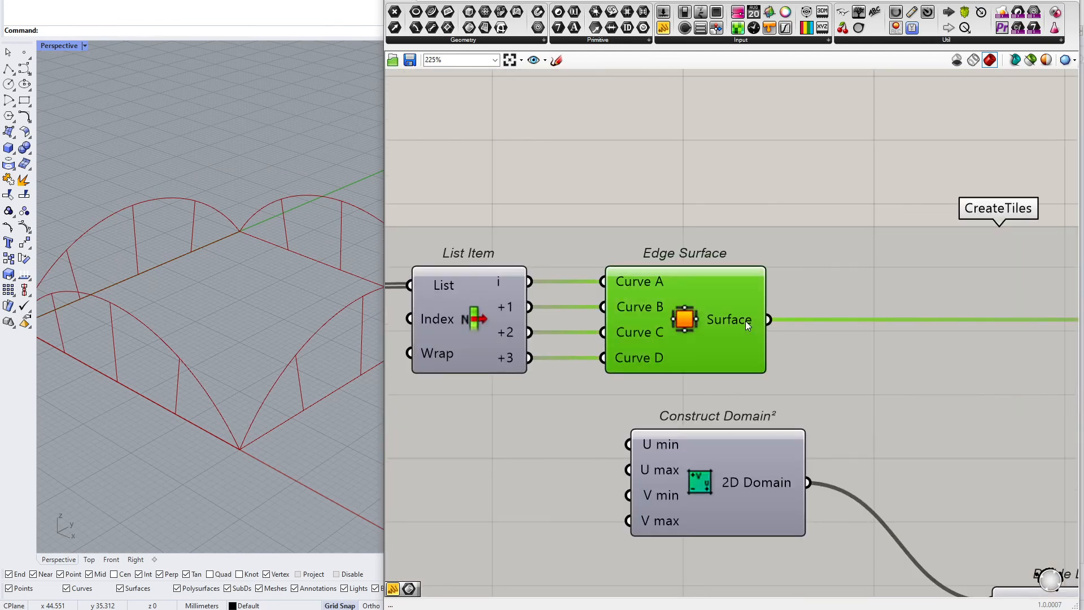
pyautogui.moveTo(730, 160); pyautogui.dragTo(675, 186, button='right')
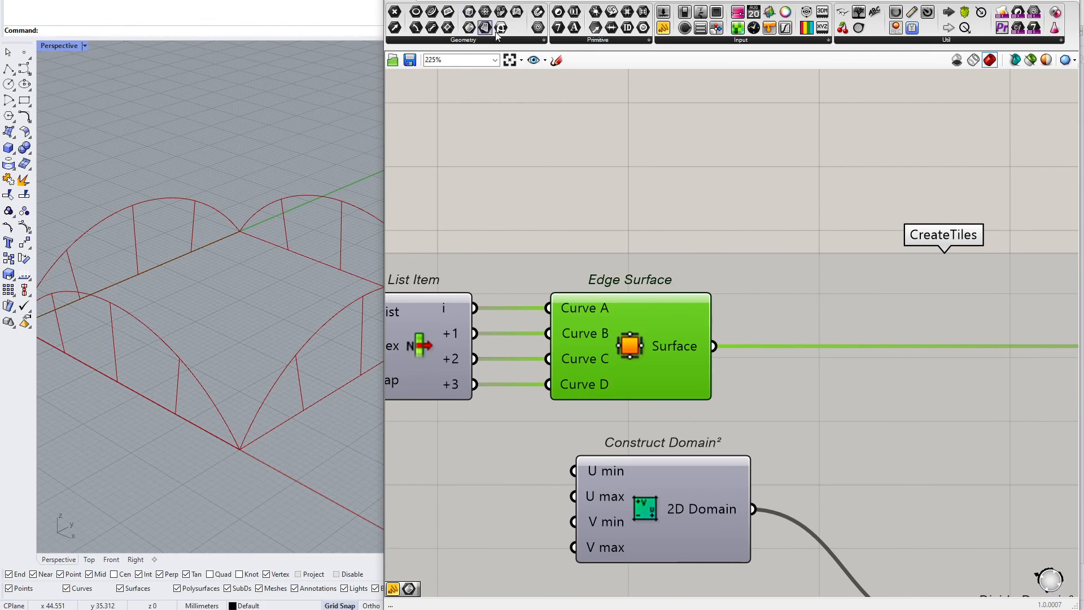
# Preview the Edge Surface output through temporary Brep and Surface parameters, then delete them
pyautogui.moveTo(486, 29); pyautogui.dragTo(728, 203)
pyautogui.moveTo(469, 27); pyautogui.dragTo(638, 202)
pyautogui.moveTo(714, 346); pyautogui.dragTo(603, 202)
pyautogui.scroll(3, 310, 310)
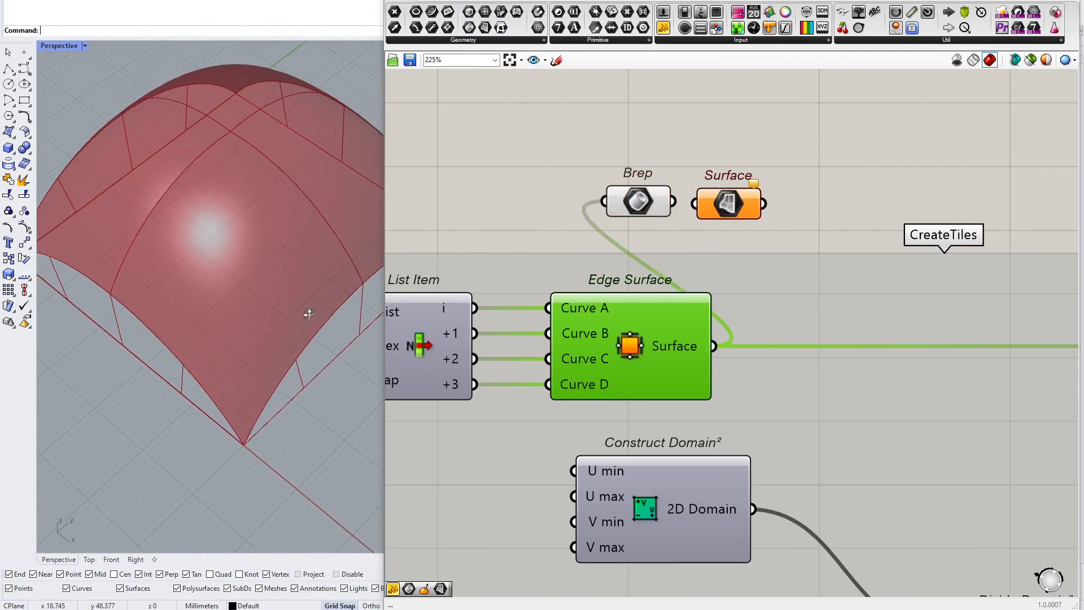
pyautogui.scroll(6, 254, 235)
pyautogui.moveTo(116, 242); pyautogui.dragTo(164, 123, button='right')
pyautogui.scroll(-3, 212, 174)
pyautogui.moveTo(212, 174); pyautogui.dragTo(195, 195, button='right')
pyautogui.moveTo(840, 164); pyautogui.dragTo(632, 226)
pyautogui.press('Delete')
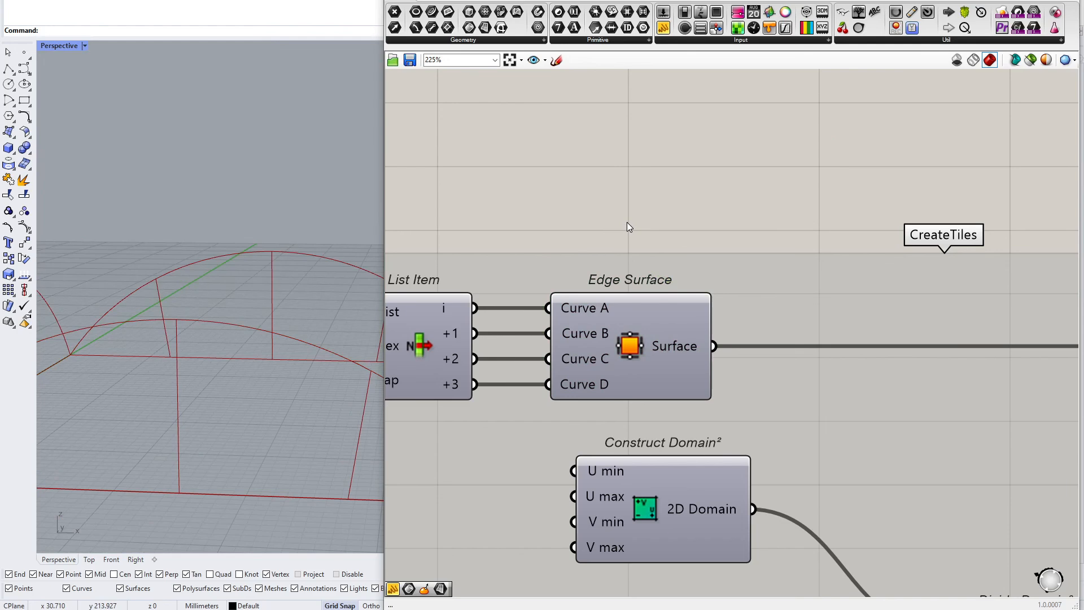
# Set the Height number slider's maximum to 10 in its settings
pyautogui.scroll(-5, 627, 222)
pyautogui.moveTo(406, 232); pyautogui.dragTo(655, 264, button='right')
pyautogui.moveTo(396, 265); pyautogui.dragTo(760, 274, button='right')
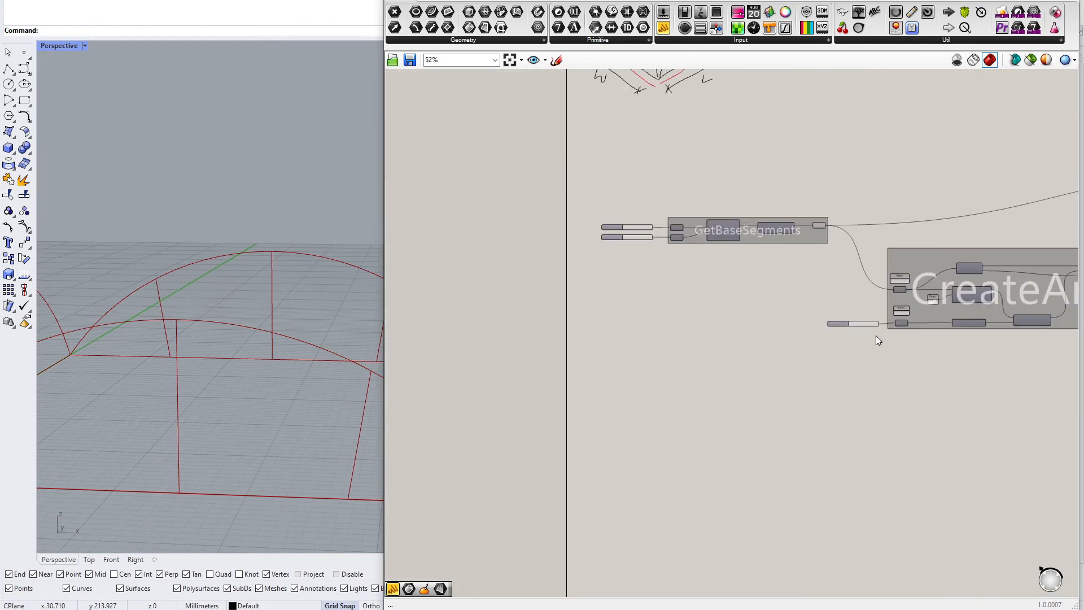
pyautogui.scroll(7, 876, 336)
pyautogui.moveTo(872, 305); pyautogui.dragTo(841, 307)
pyautogui.moveTo(316, 302); pyautogui.dragTo(235, 339, button='right')
pyautogui.scroll(-7, 235, 339)
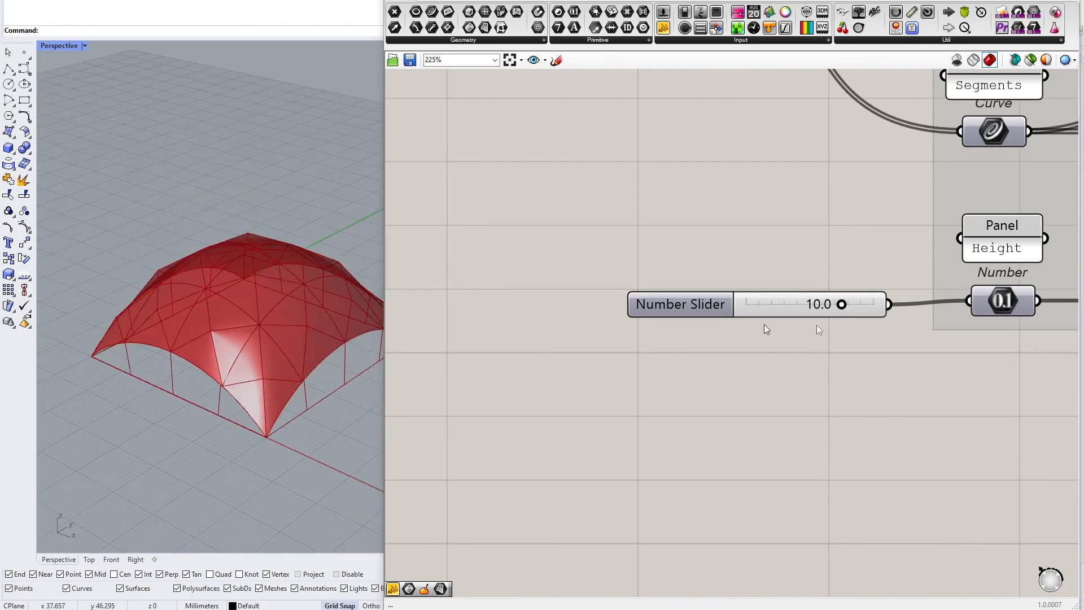
pyautogui.scroll(4, 838, 308)
pyautogui.rightClick(646, 286)
pyautogui.click(723, 334)
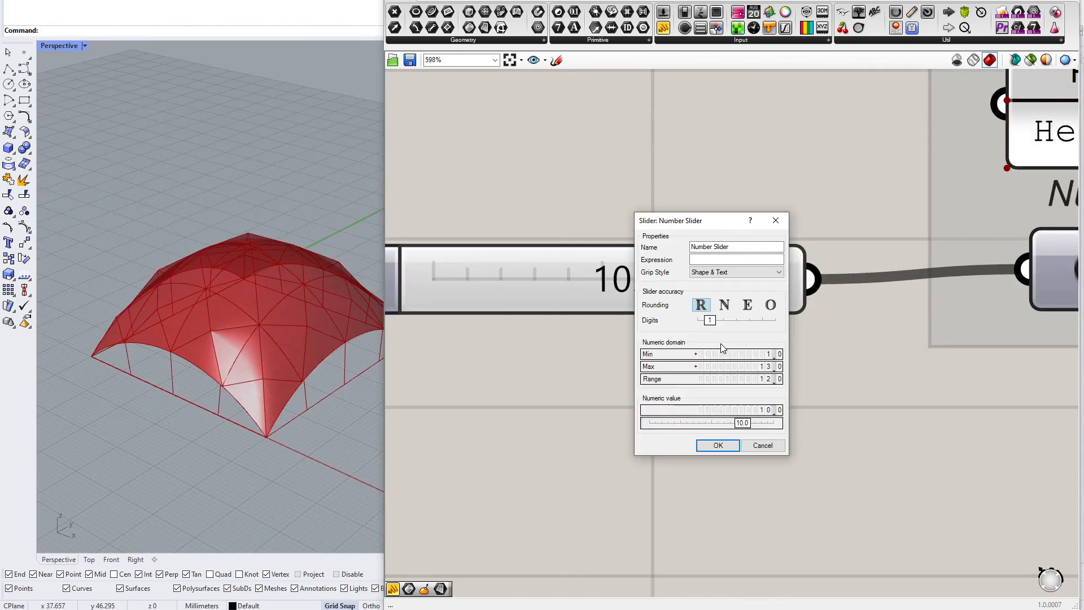
pyautogui.moveTo(778, 371); pyautogui.dragTo(775, 384)
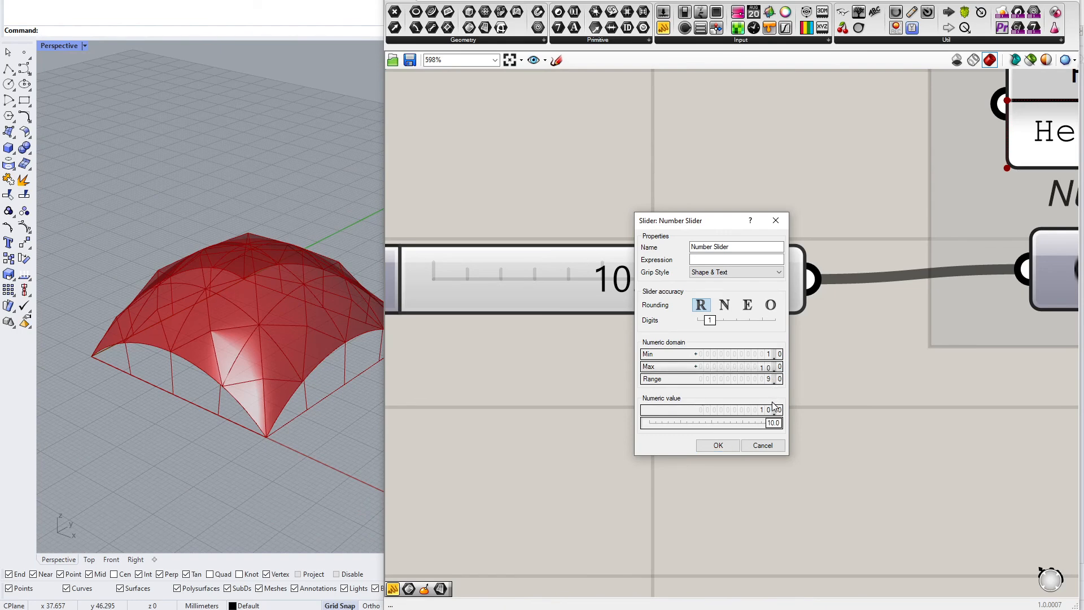
pyautogui.click(718, 445)
# Drag the Height number slider down to about 1.13 and review the spiked roof
pyautogui.moveTo(774, 284); pyautogui.dragTo(621, 279)
pyautogui.scroll(-10, 542, 248)
pyautogui.moveTo(982, 294); pyautogui.dragTo(650, 299, button='right')
pyautogui.scroll(8, 542, 299)
pyautogui.moveTo(472, 313); pyautogui.dragTo(522, 313)
pyautogui.moveTo(277, 288); pyautogui.dragTo(212, 350, button='right')
pyautogui.scroll(-8, 621, 274)
pyautogui.moveTo(999, 285); pyautogui.dragTo(584, 293, button='right')
pyautogui.moveTo(1003, 310); pyautogui.dragTo(669, 326, button='right')
pyautogui.scroll(8, 667, 326)
pyautogui.moveTo(668, 327)
pyautogui.mouseDown()
pyautogui.moveTo(602, 324)
pyautogui.moveTo(760, 324)
pyautogui.moveTo(677, 322)
pyautogui.mouseUp()
pyautogui.moveTo(248, 283); pyautogui.dragTo(308, 347, button='right')
pyautogui.scroll(3, 283, 323)
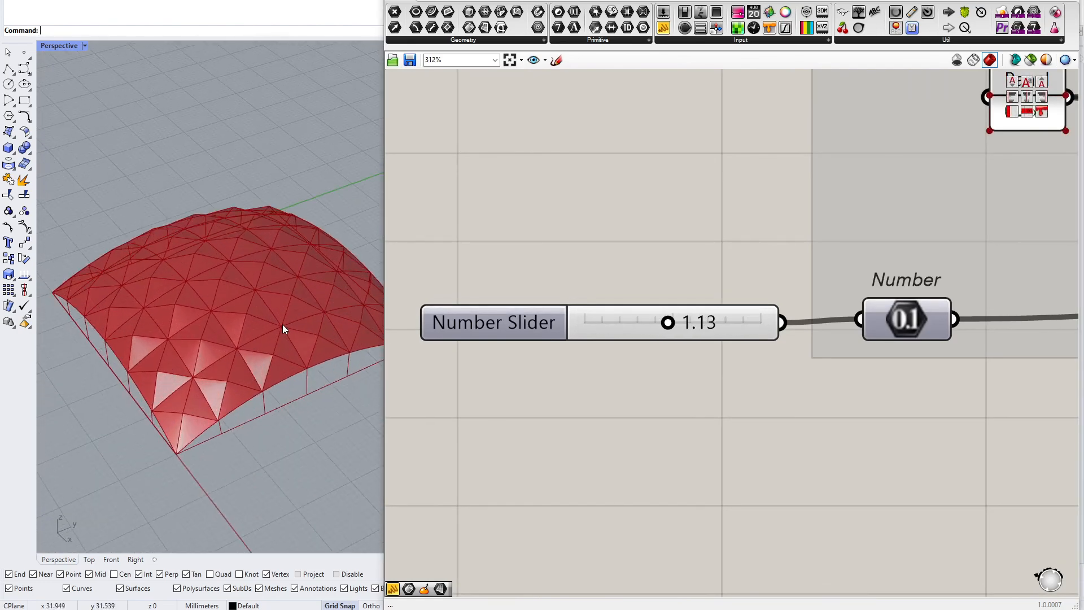
pyautogui.scroll(-6, 659, 384)
pyautogui.scroll(-5, 659, 371)
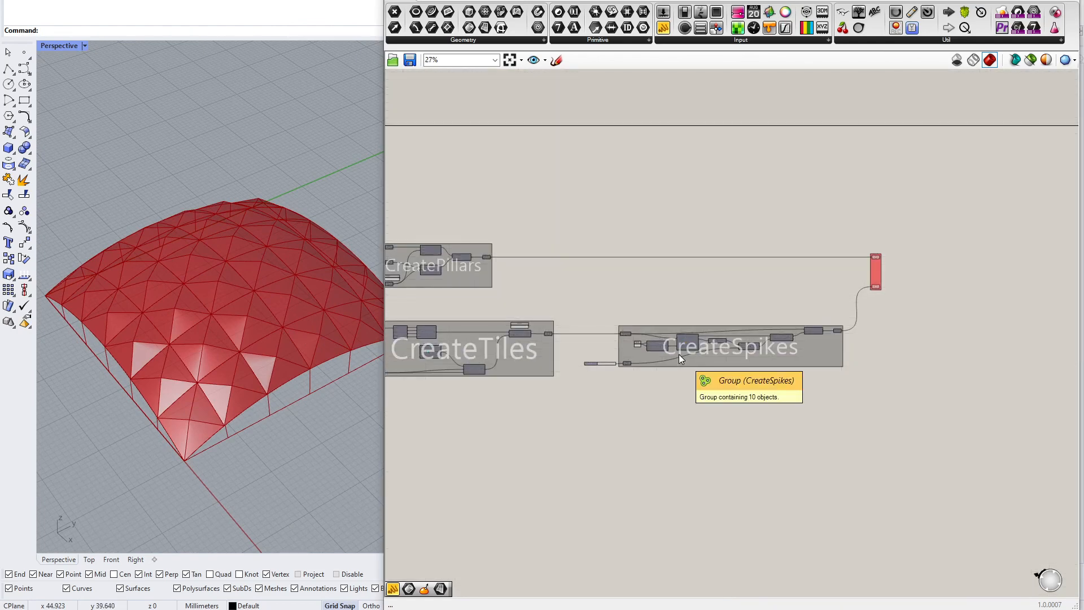
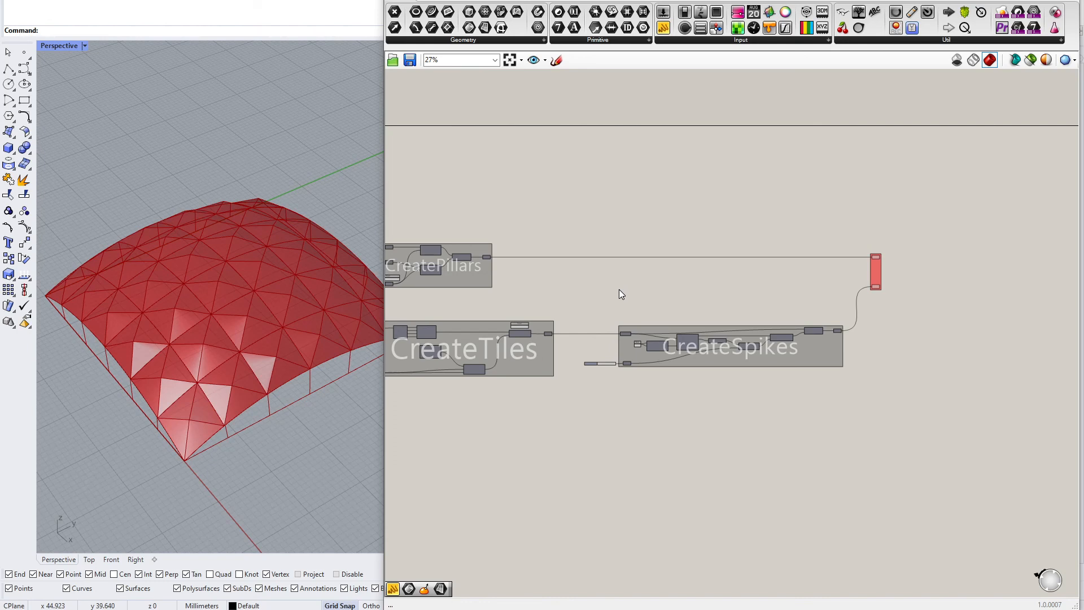
# Switch the Perspective viewport to Rendered display mode
pyautogui.moveTo(611, 310)
pyautogui.mouseDown(button='right')
pyautogui.moveTo(750, 300)
pyautogui.moveTo(624, 293)
pyautogui.moveTo(592, 305)
pyautogui.mouseUp(button='right')
pyautogui.moveTo(293, 289); pyautogui.dragTo(327, 330, button='right')
pyautogui.hotkey('ctrl', 'alt', 'r')
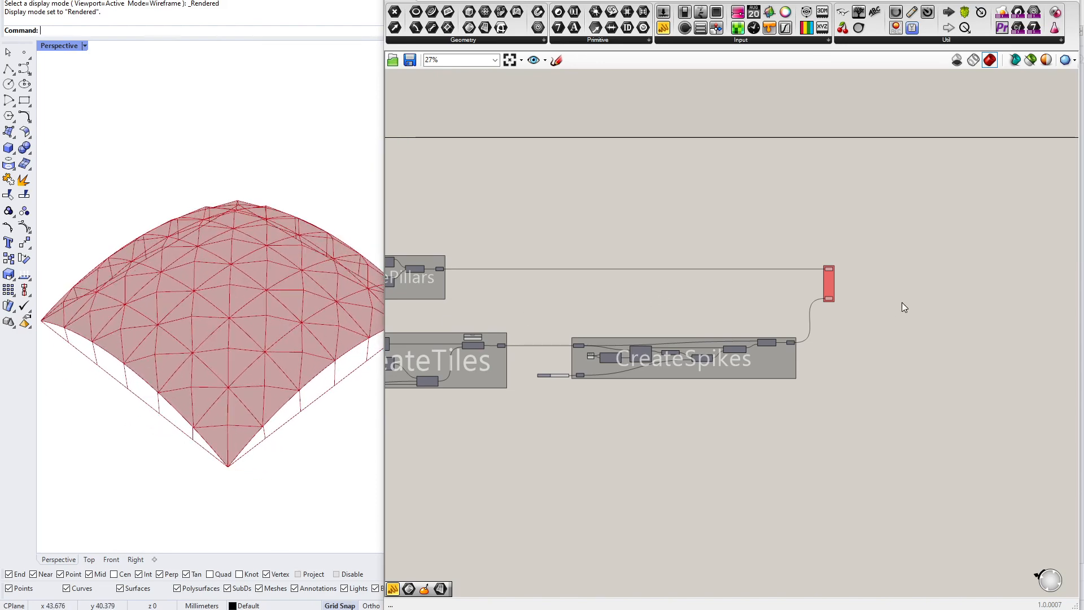
# Add a Custom Preview component and connect the output group's Brep parameter to its Geometry input
pyautogui.scroll(8, 865, 295)
pyautogui.click(581, 365)
pyautogui.click(575, 356)
pyautogui.click(578, 200)
pyautogui.click(673, 229)
pyautogui.scroll(1, 677, 230)
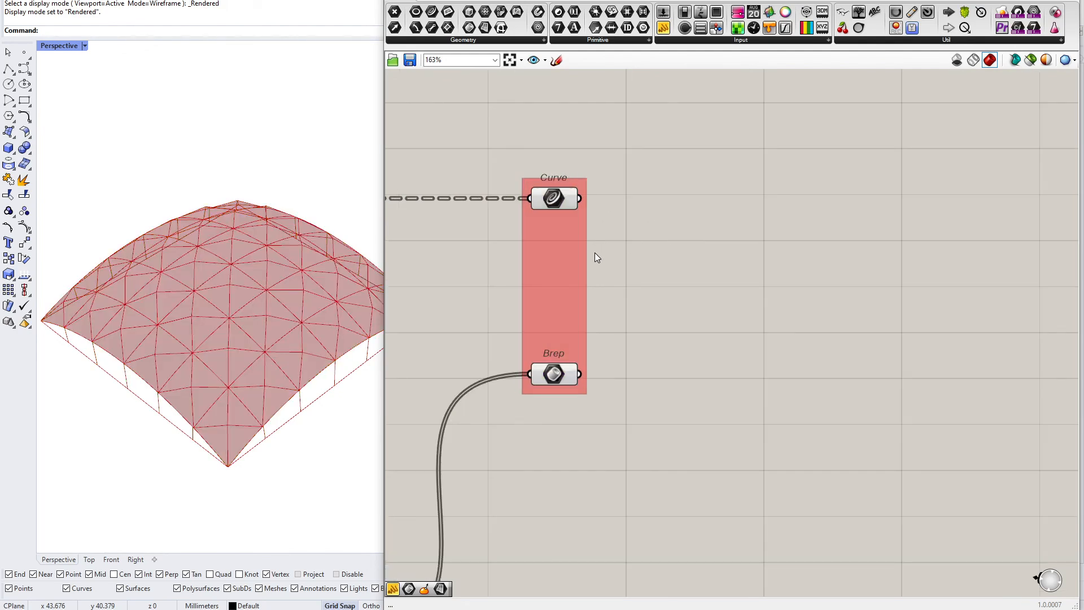
pyautogui.moveTo(687, 218); pyautogui.dragTo(670, 249, button='right')
pyautogui.doubleClick(703, 264)
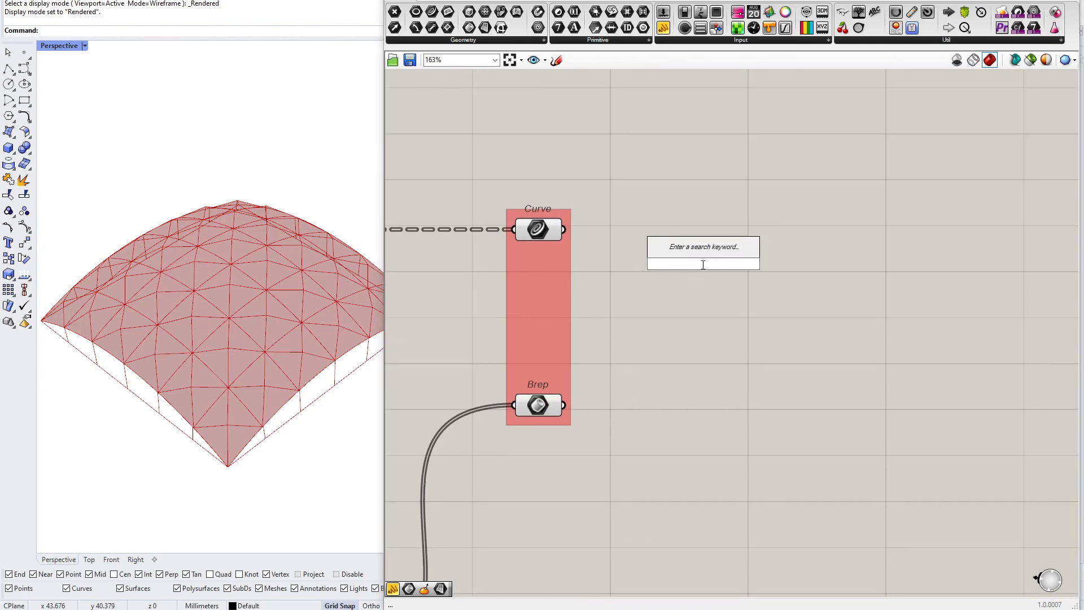
pyautogui.write('cur')
pyautogui.press('BackSpace')
pyautogui.write('s')
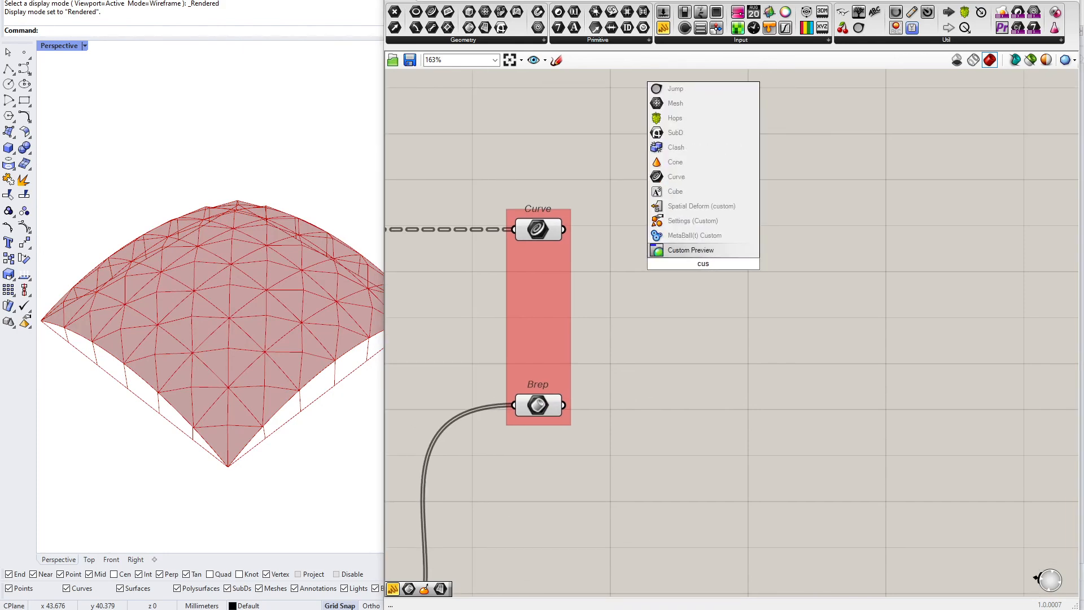
pyautogui.press('Return')
pyautogui.moveTo(703, 264); pyautogui.dragTo(691, 398)
pyautogui.moveTo(564, 405)
pyautogui.mouseDown()
pyautogui.moveTo(652, 390)
pyautogui.moveTo(767, 426)
pyautogui.moveTo(778, 405)
pyautogui.mouseUp()
pyautogui.click(758, 367)
pyautogui.click(669, 331)
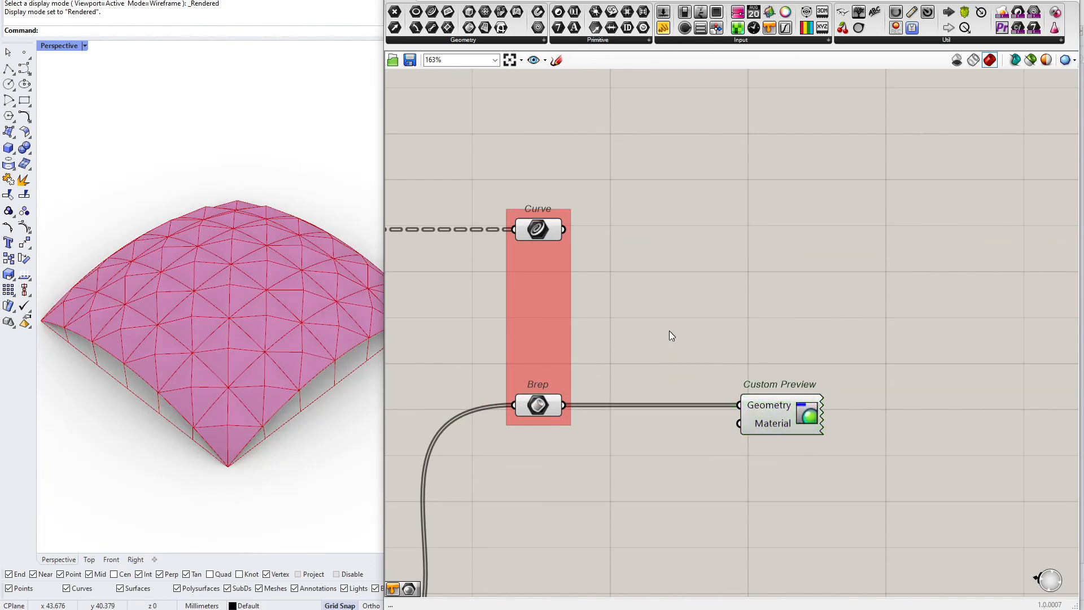
# Turn off the preview of the output group's parameters so only the Custom Preview displays
pyautogui.moveTo(295, 359); pyautogui.dragTo(230, 324, button='right')
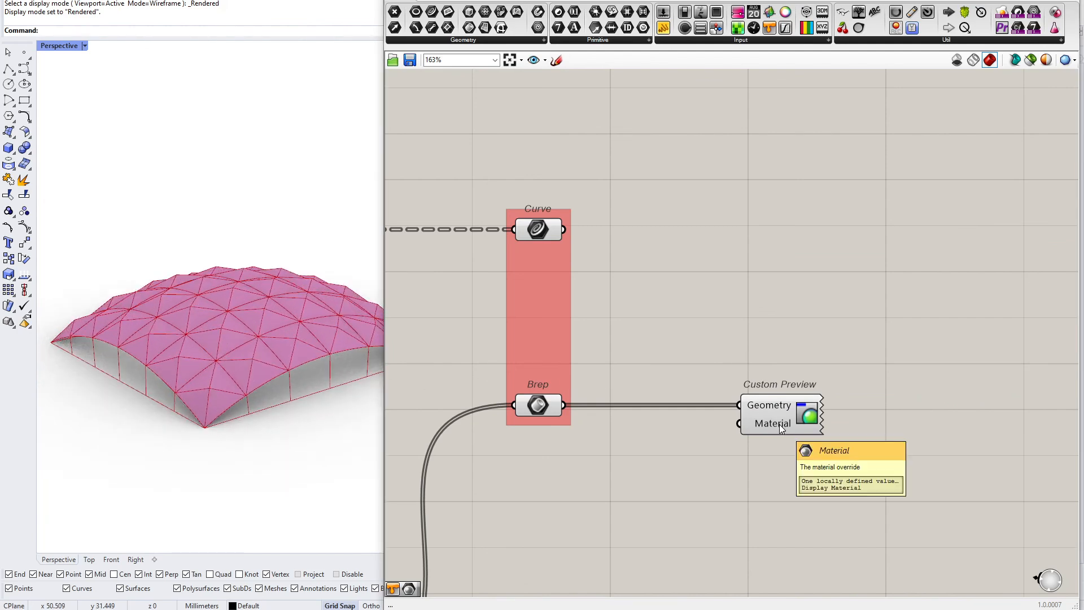
pyautogui.moveTo(319, 375); pyautogui.dragTo(324, 423, button='right')
pyautogui.scroll(4, 271, 387)
pyautogui.click(540, 406)
pyautogui.moveTo(511, 468); pyautogui.dragTo(625, 157)
pyautogui.click(649, 259)
pyautogui.middleClick(524, 395)
pyautogui.click(556, 356)
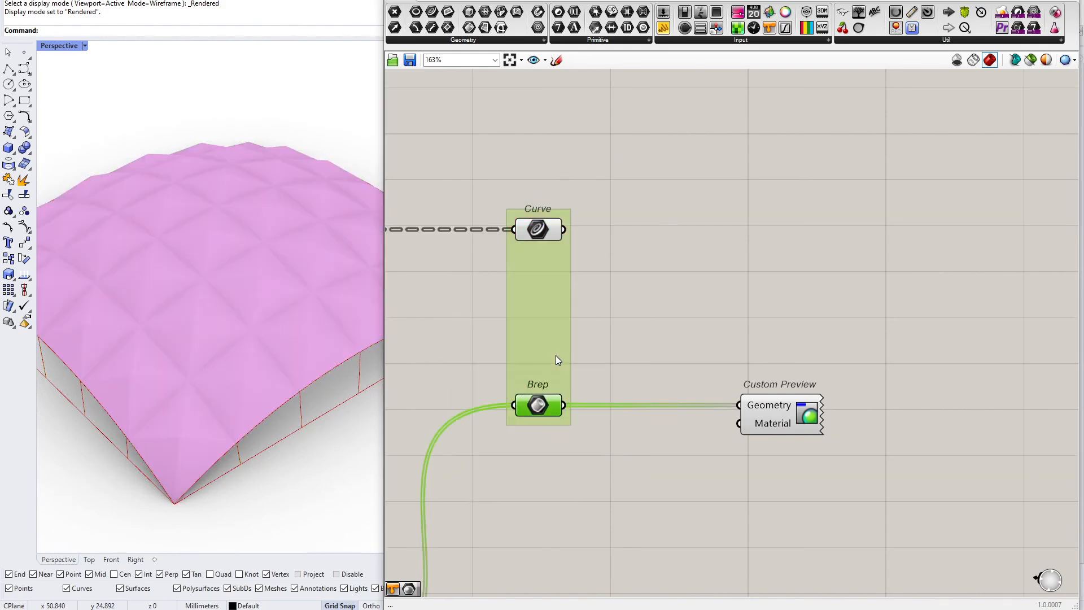
pyautogui.click(657, 302)
# Orbit and zoom the Perspective viewport to inspect the rendered roof
pyautogui.scroll(-3, 658, 301)
pyautogui.moveTo(239, 350); pyautogui.dragTo(191, 347, button='right')
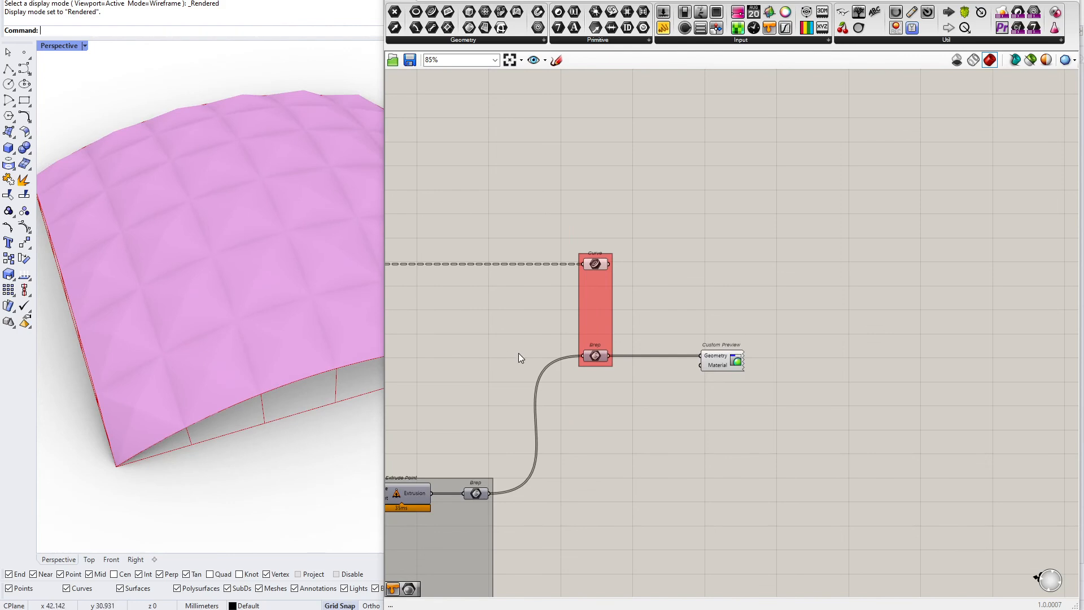
pyautogui.scroll(5, 624, 313)
pyautogui.scroll(-5, 572, 326)
pyautogui.moveTo(187, 338); pyautogui.dragTo(237, 355, button='right')
pyautogui.scroll(-5, 236, 354)
pyautogui.hotkey('ctrl', 'alt', 'r')
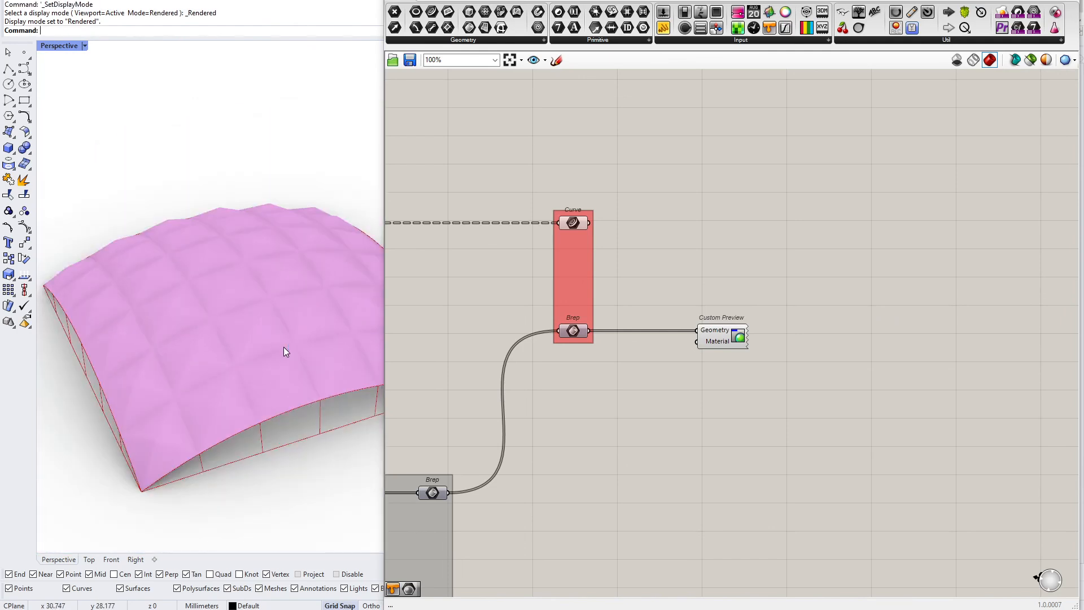
pyautogui.moveTo(346, 343); pyautogui.dragTo(355, 351, button='right')
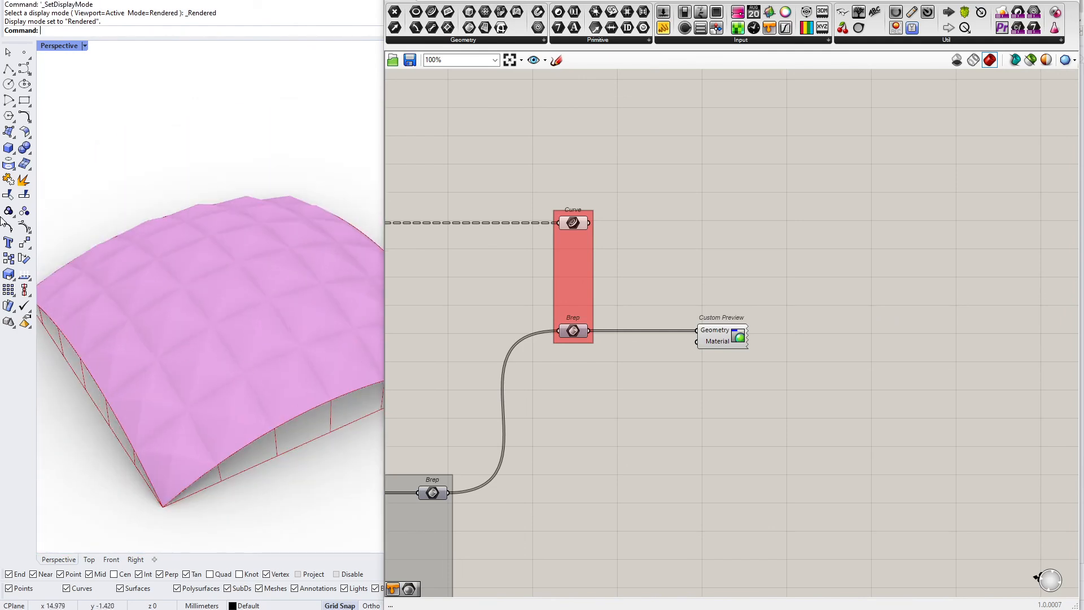
pyautogui.moveTo(310, 247); pyautogui.dragTo(322, 326, button='right')
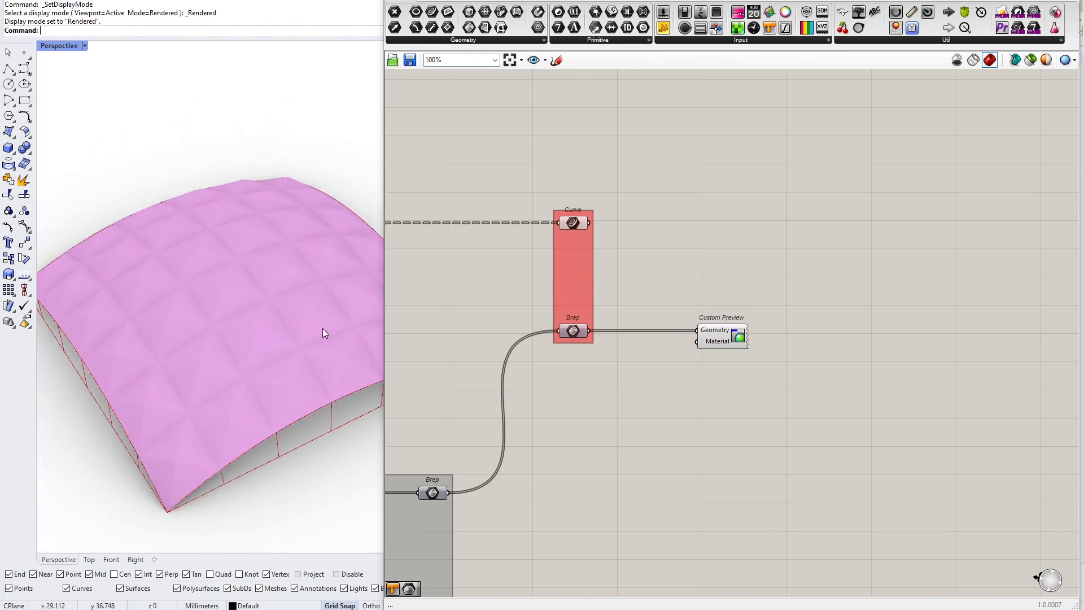
pyautogui.moveTo(383, 291); pyautogui.dragTo(553, 290)
pyautogui.scroll(2, 726, 321)
pyautogui.scroll(1, 720, 318)
pyautogui.moveTo(775, 300); pyautogui.dragTo(835, 381)
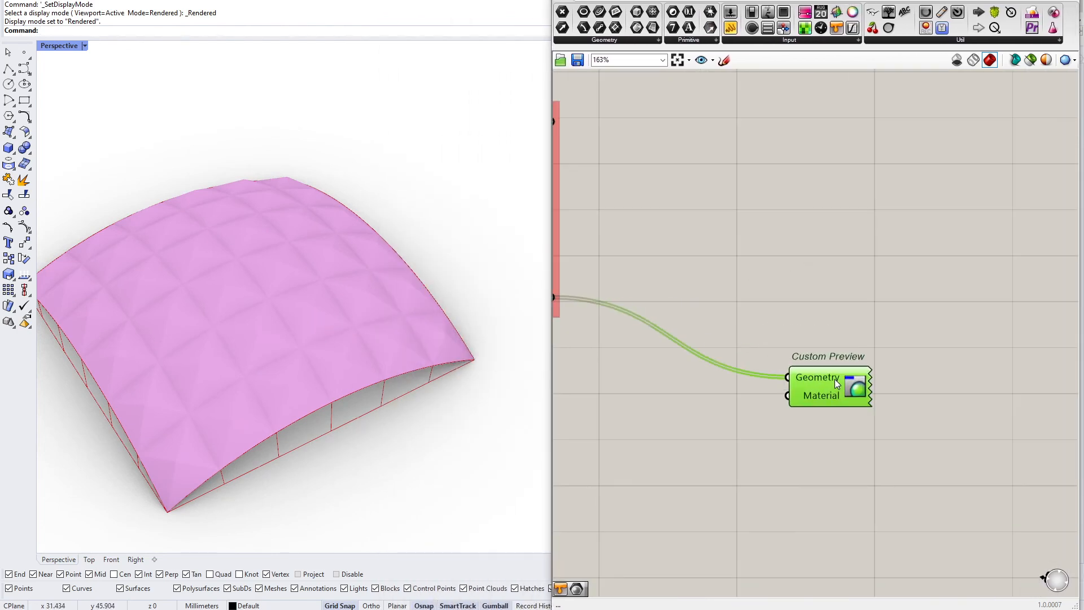
pyautogui.moveTo(757, 383); pyautogui.dragTo(787, 326, button='right')
pyautogui.moveTo(848, 344)
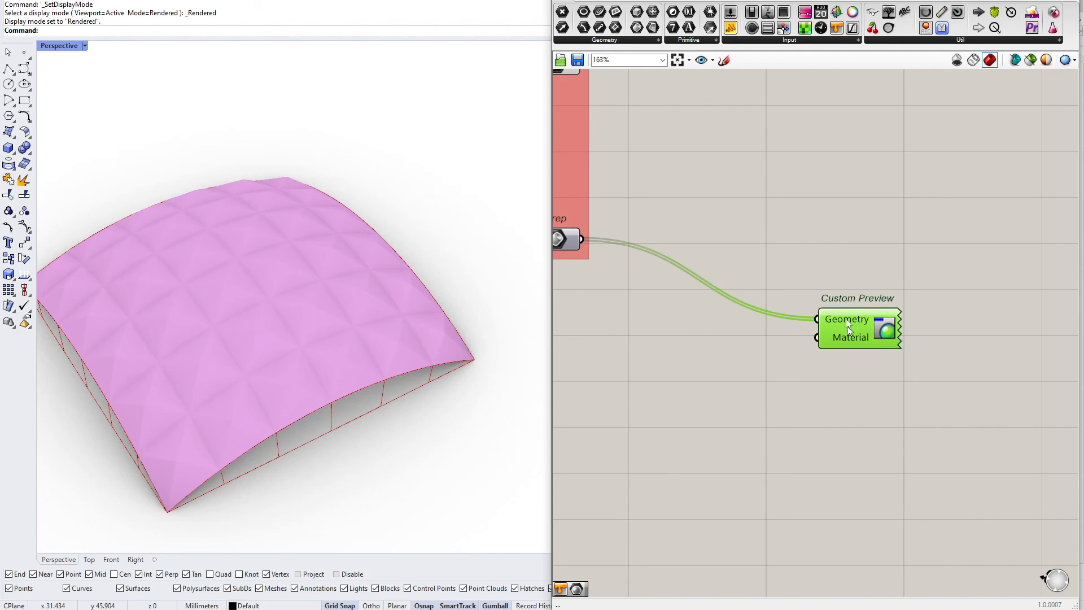
pyautogui.moveTo(552, 289); pyautogui.dragTo(599, 294)
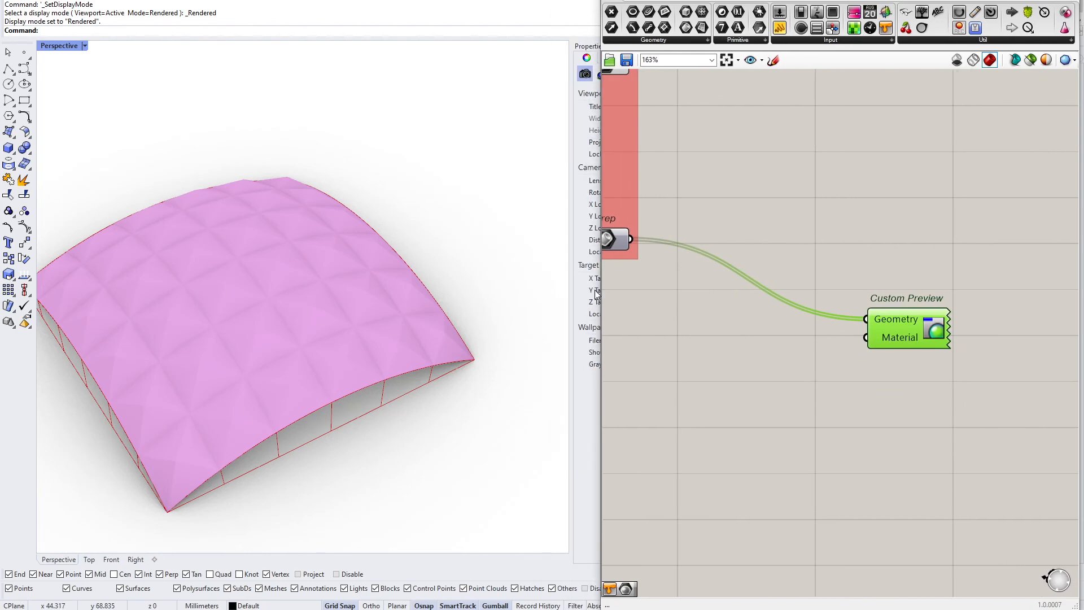
pyautogui.moveTo(904, 342)
pyautogui.mouseDown()
pyautogui.moveTo(900, 361)
pyautogui.moveTo(899, 349)
pyautogui.mouseUp()
pyautogui.click(821, 353)
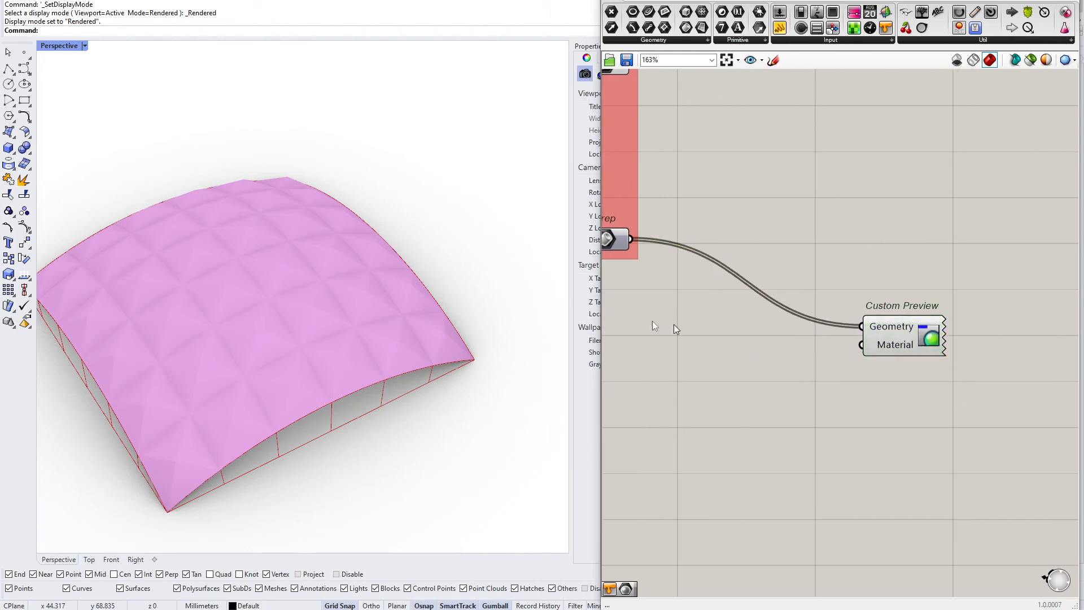
pyautogui.moveTo(604, 265); pyautogui.dragTo(675, 265)
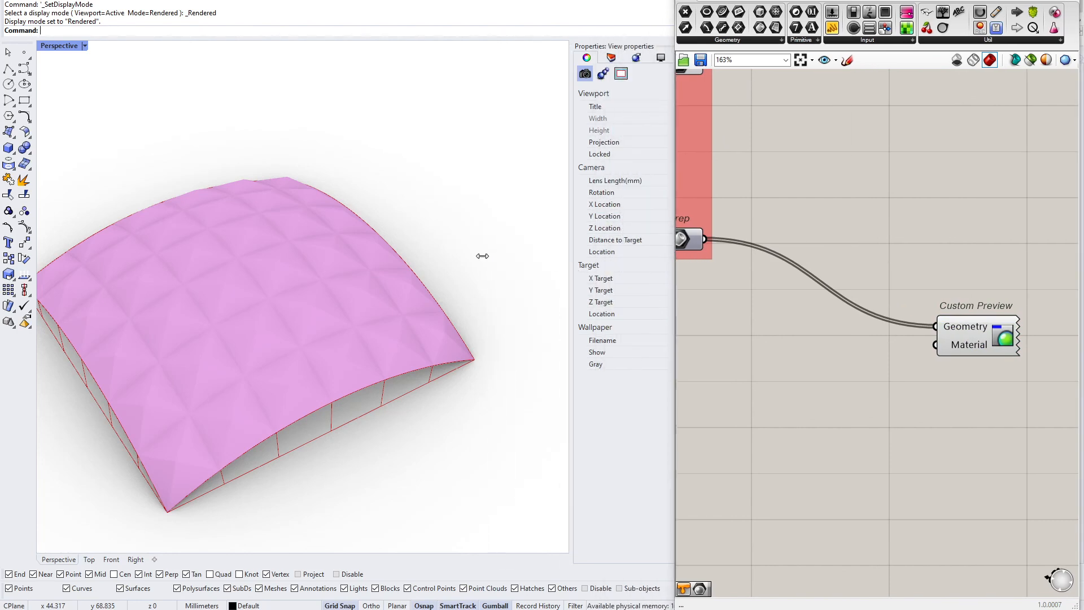
pyautogui.moveTo(482, 255); pyautogui.dragTo(482, 256)
pyautogui.moveTo(670, 165); pyautogui.dragTo(649, 164)
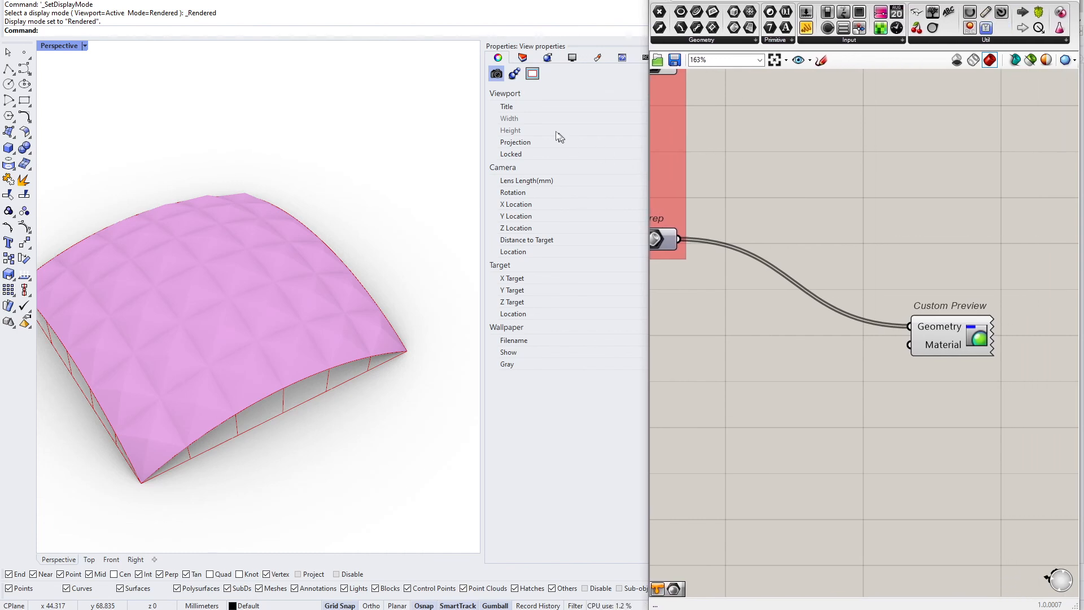
# Give the Default layer a Metal material with polish set to about 62%
pyautogui.click(522, 57)
pyautogui.moveTo(651, 141); pyautogui.dragTo(702, 141)
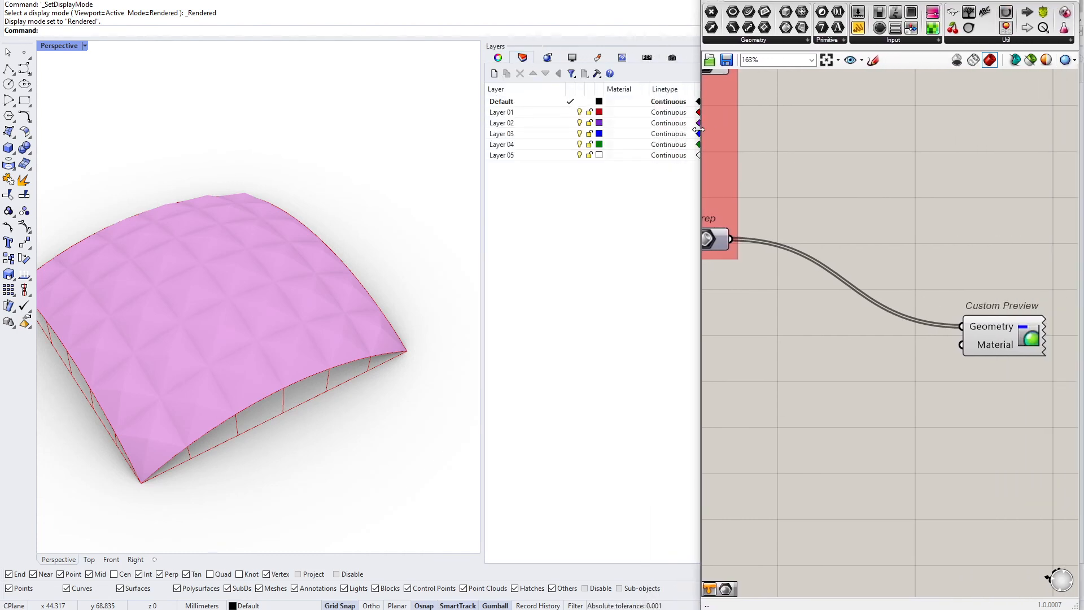
pyautogui.click(612, 102)
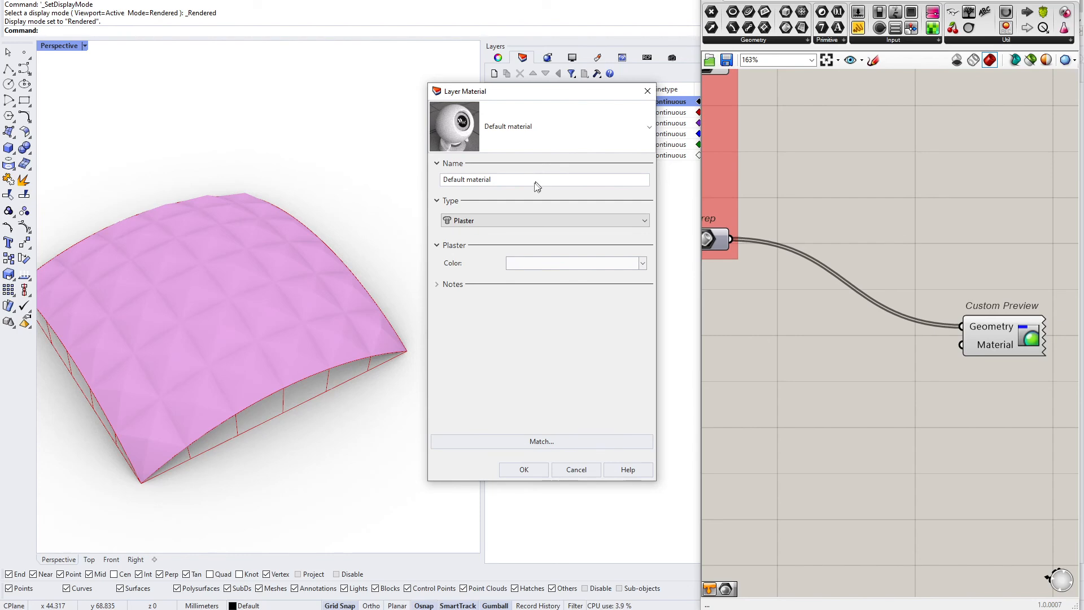
pyautogui.click(517, 223)
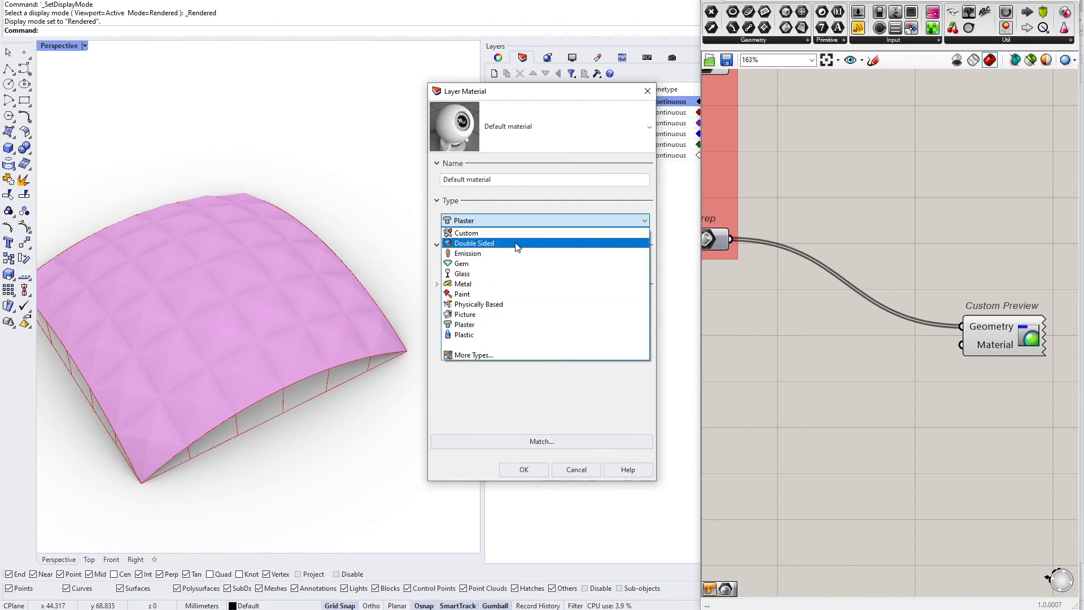
pyautogui.click(517, 284)
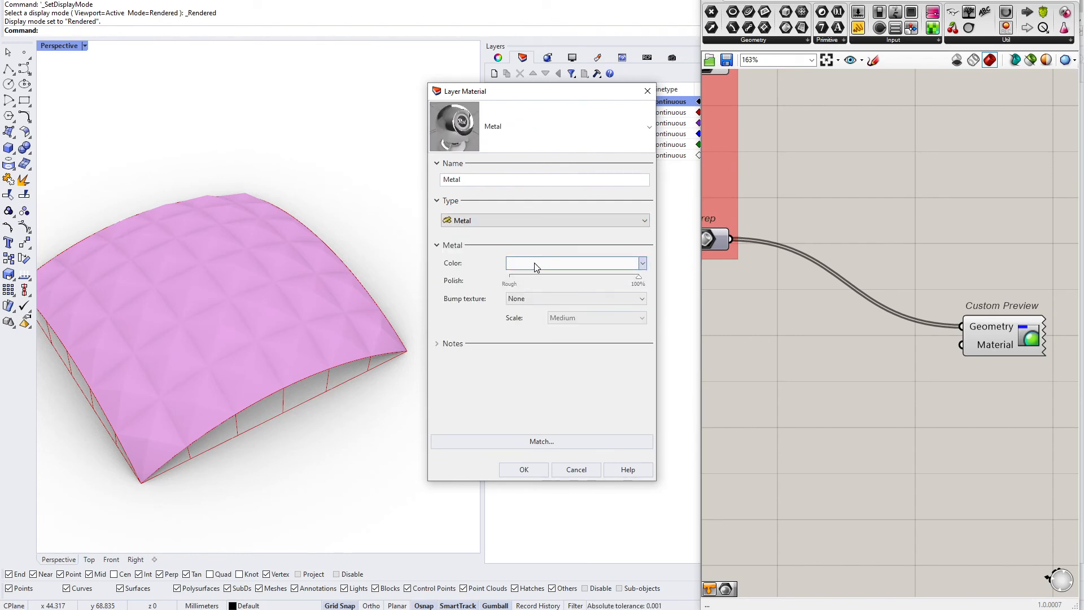
pyautogui.moveTo(637, 281); pyautogui.dragTo(590, 284)
# Set the Metal material's colour to a copper-brown tone and confirm the layer material
pyautogui.click(577, 268)
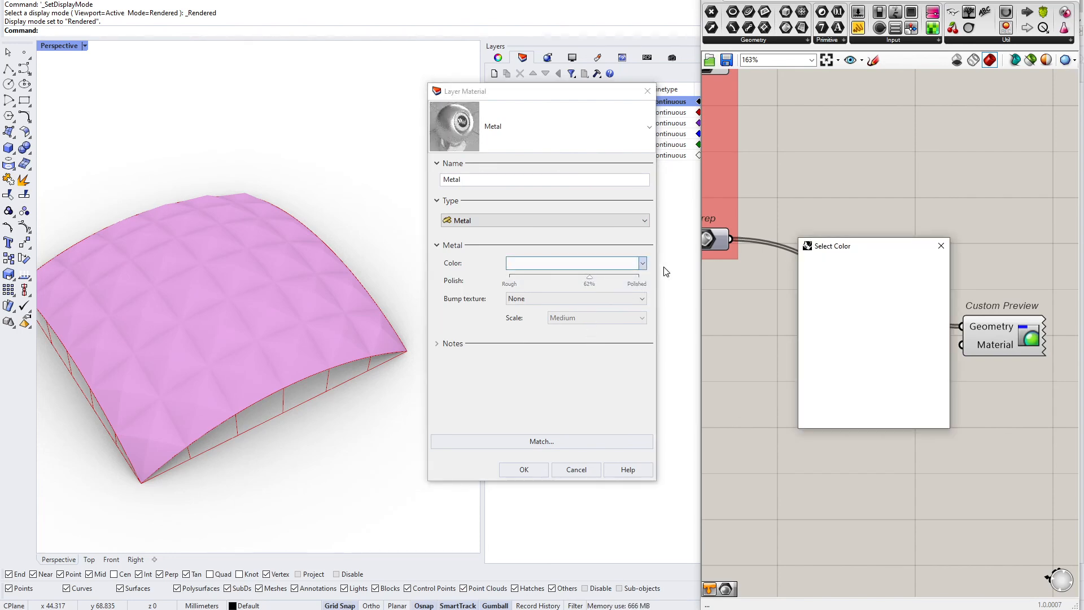
pyautogui.moveTo(868, 242); pyautogui.dragTo(400, 292)
pyautogui.moveTo(442, 364); pyautogui.dragTo(446, 333)
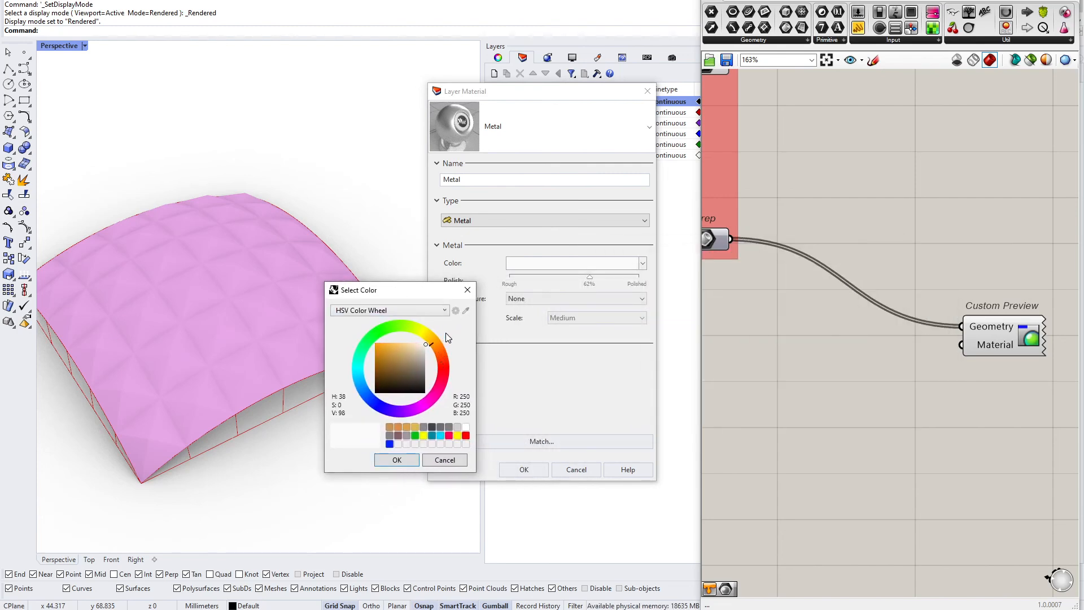
pyautogui.click(395, 354)
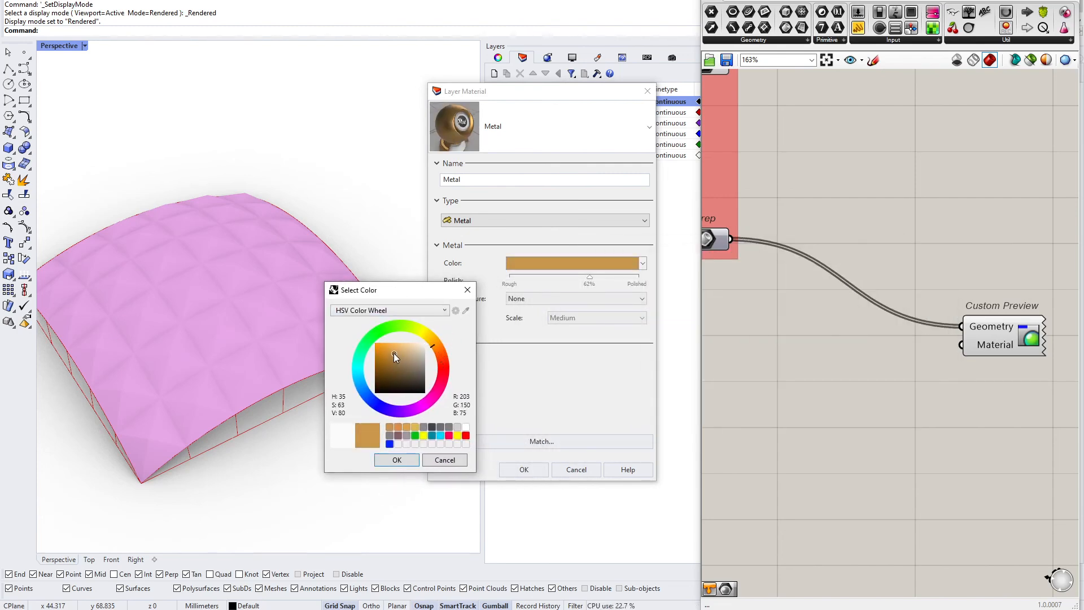
pyautogui.click(443, 344)
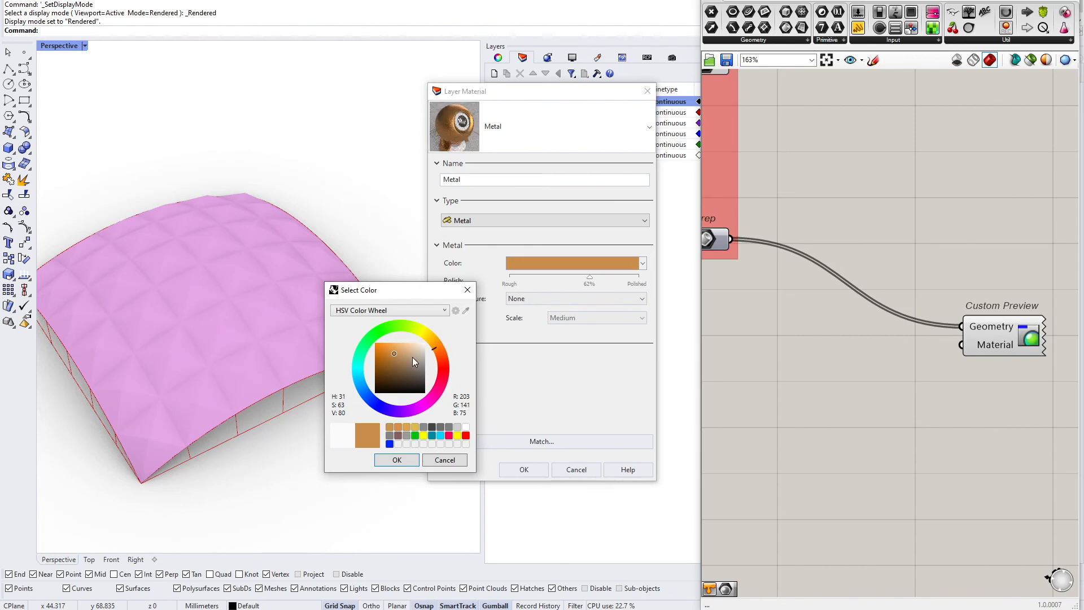
pyautogui.click(409, 461)
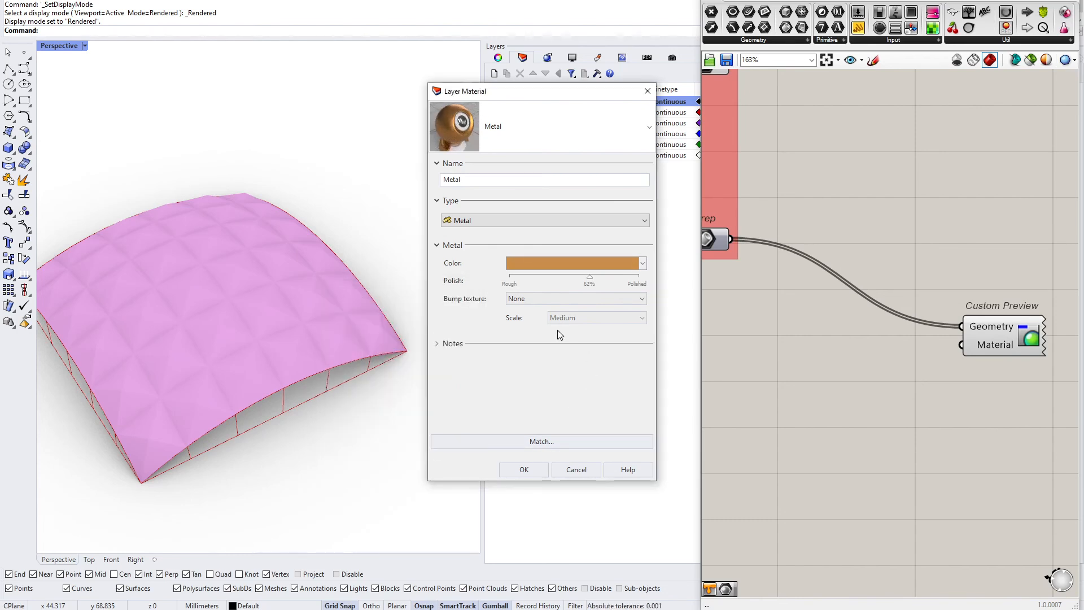
pyautogui.click(534, 469)
# Orbit the Perspective viewport to review the roof from several angles
pyautogui.moveTo(404, 273); pyautogui.dragTo(371, 291, button='right')
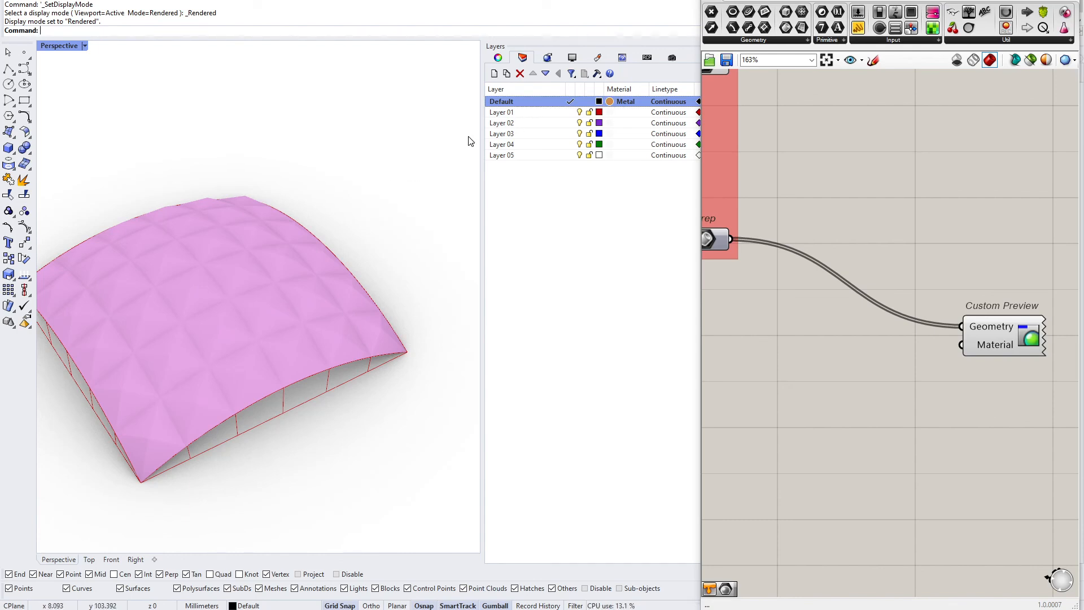
pyautogui.scroll(4, 153, 339)
pyautogui.scroll(-4, 318, 287)
pyautogui.moveTo(132, 369); pyautogui.dragTo(408, 125)
pyautogui.moveTo(417, 104); pyautogui.dragTo(131, 443)
pyautogui.moveTo(131, 402); pyautogui.dragTo(411, 125)
pyautogui.moveTo(411, 124); pyautogui.dragTo(147, 437)
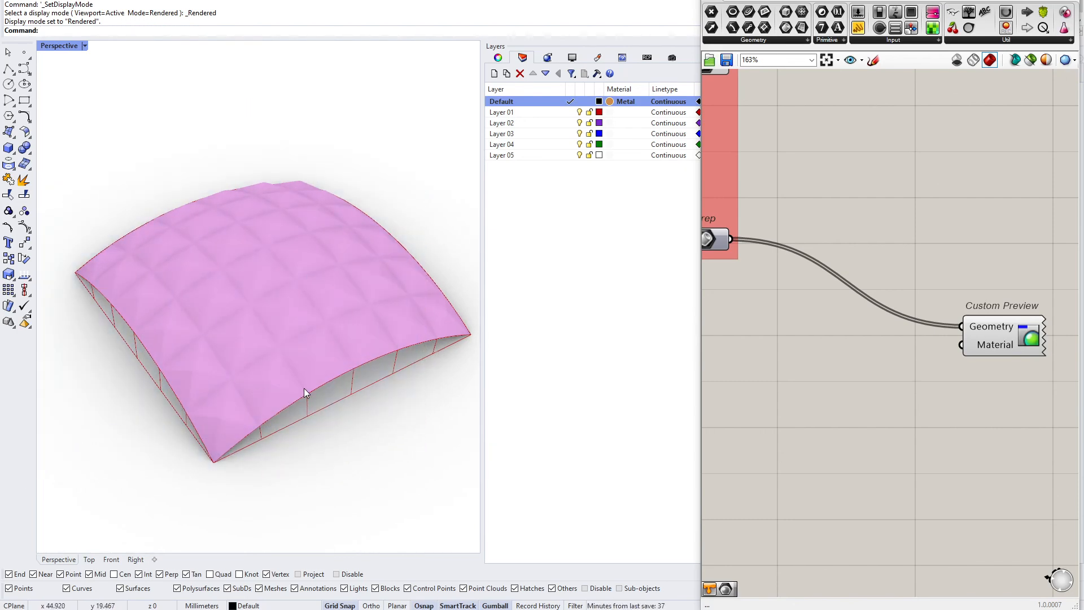
pyautogui.moveTo(700, 324); pyautogui.dragTo(677, 324)
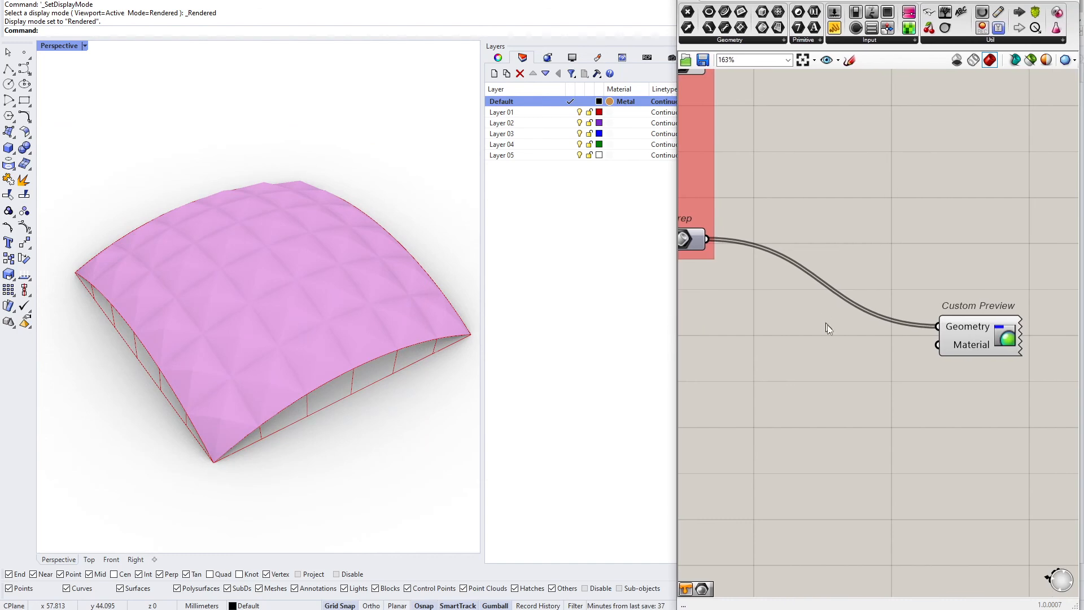
pyautogui.moveTo(827, 324); pyautogui.dragTo(766, 343, button='right')
pyautogui.moveTo(909, 355); pyautogui.dragTo(931, 377)
pyautogui.click(824, 388)
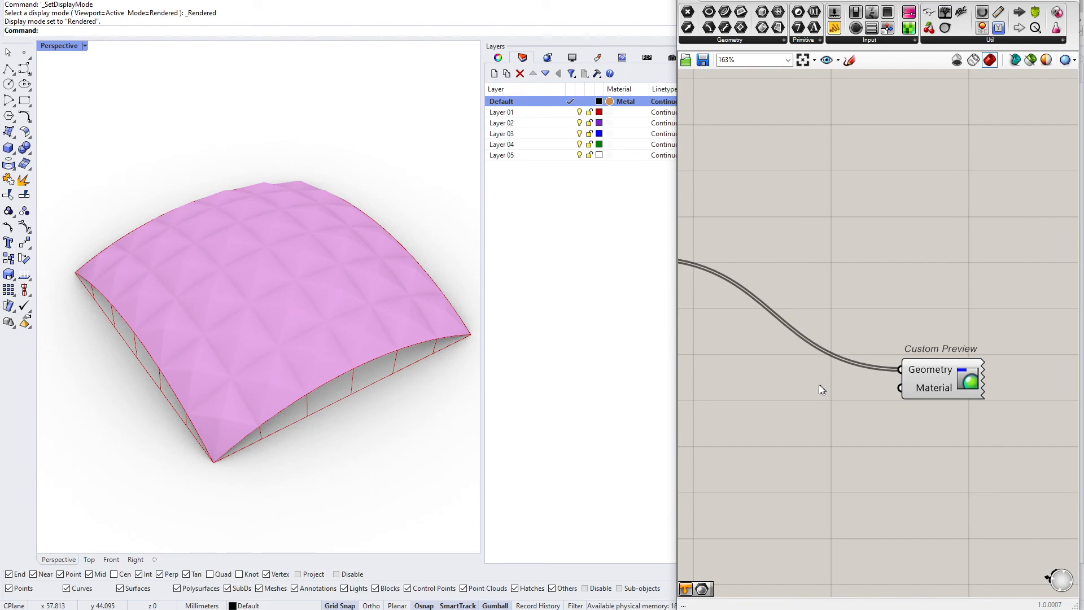
# Add a Shader parameter to the canvas beside the Custom Preview component
pyautogui.click(805, 40)
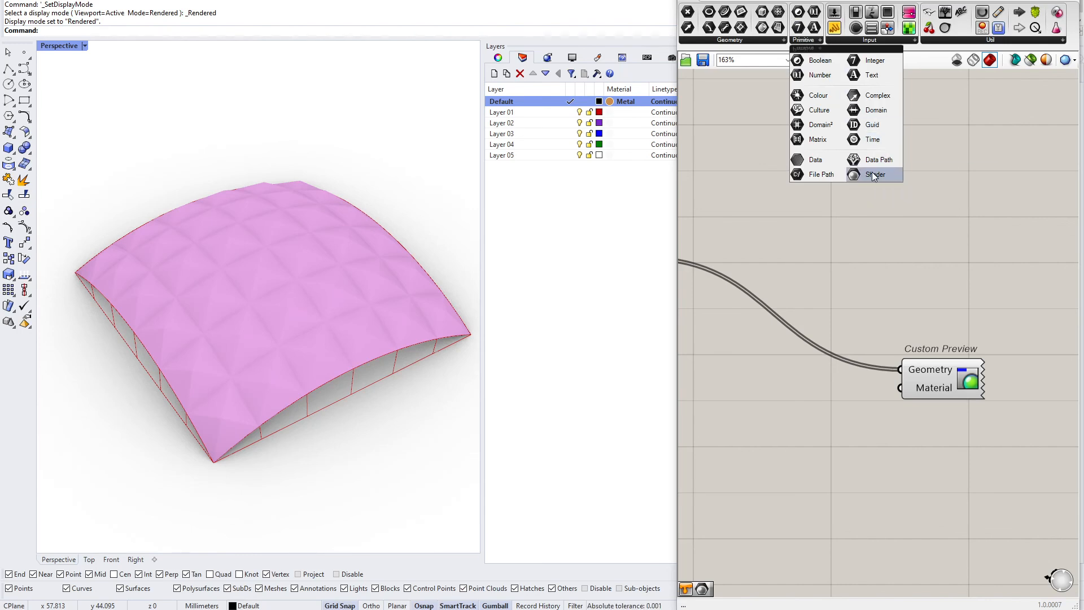
pyautogui.moveTo(874, 176); pyautogui.dragTo(830, 443)
pyautogui.scroll(3, 802, 491)
pyautogui.doubleClick(802, 491)
pyautogui.write('shader')
pyautogui.click(798, 521)
pyautogui.moveTo(788, 418); pyautogui.dragTo(808, 419)
pyautogui.moveTo(676, 403); pyautogui.dragTo(612, 399)
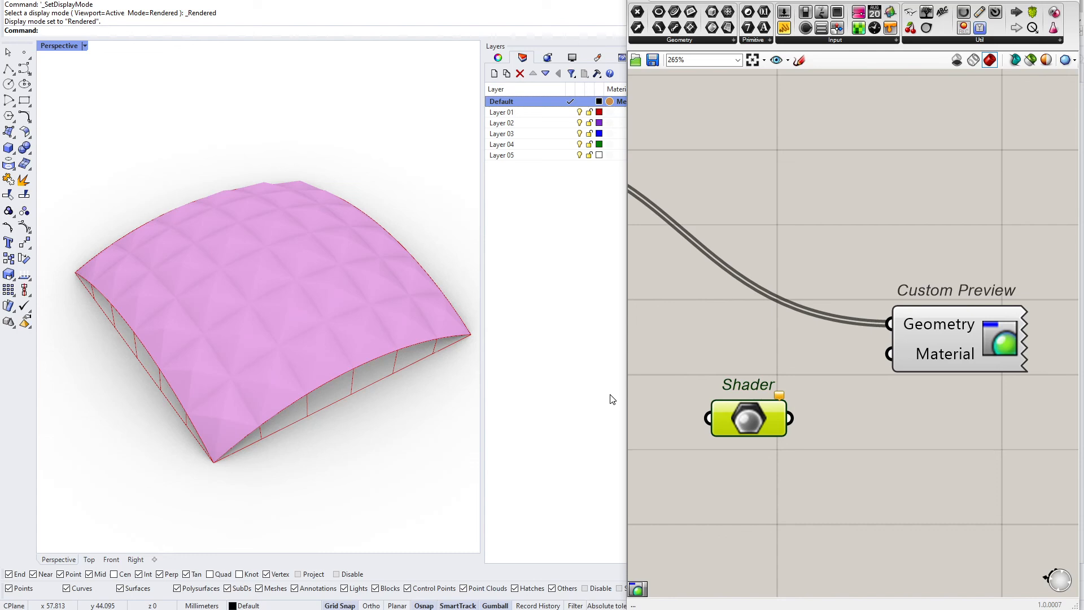
# Set the Shader parameter to the Metal material
pyautogui.rightClick(750, 414)
pyautogui.click(738, 474)
pyautogui.rightClick(756, 422)
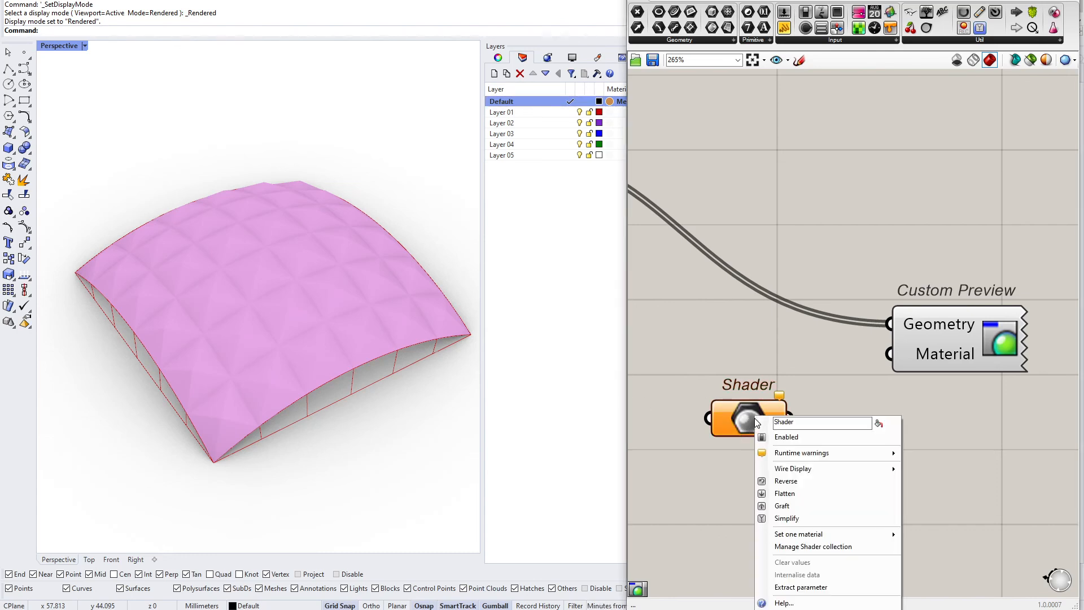
pyautogui.moveTo(823, 538)
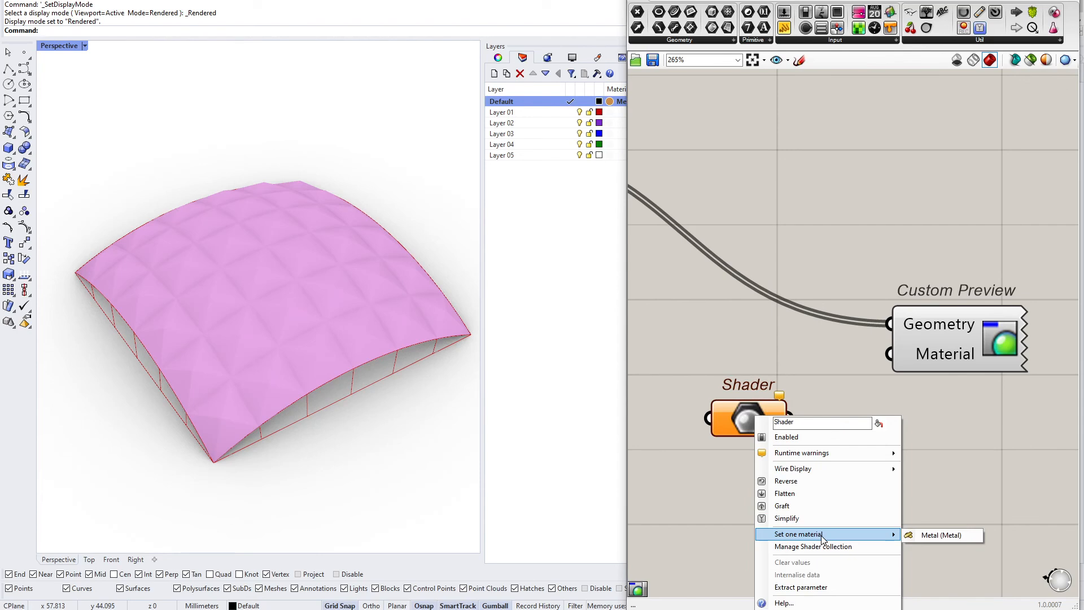
pyautogui.click(944, 536)
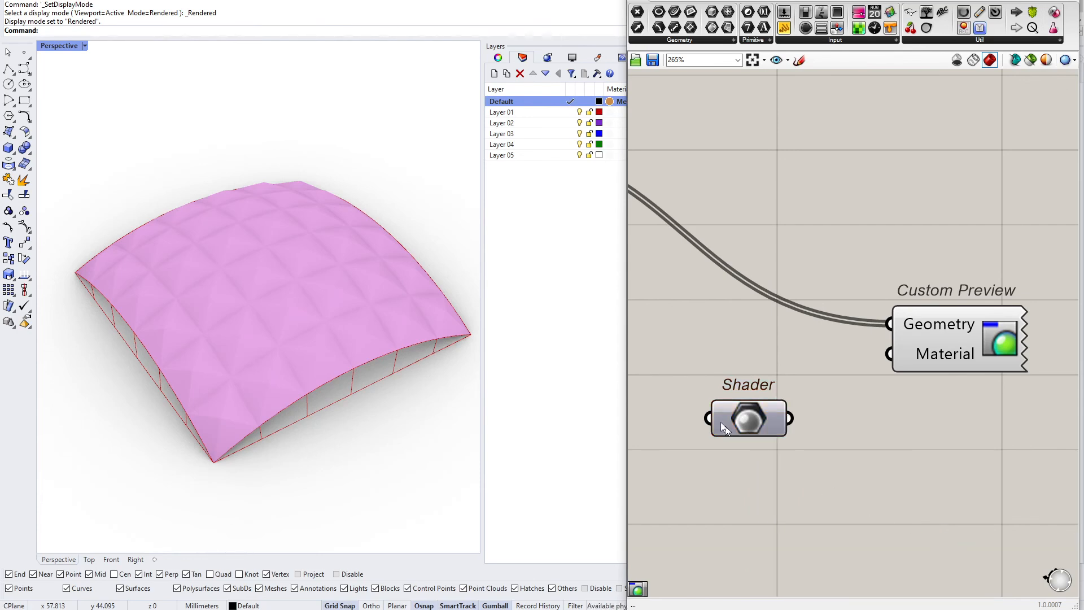
pyautogui.moveTo(832, 501); pyautogui.dragTo(833, 503, button='right')
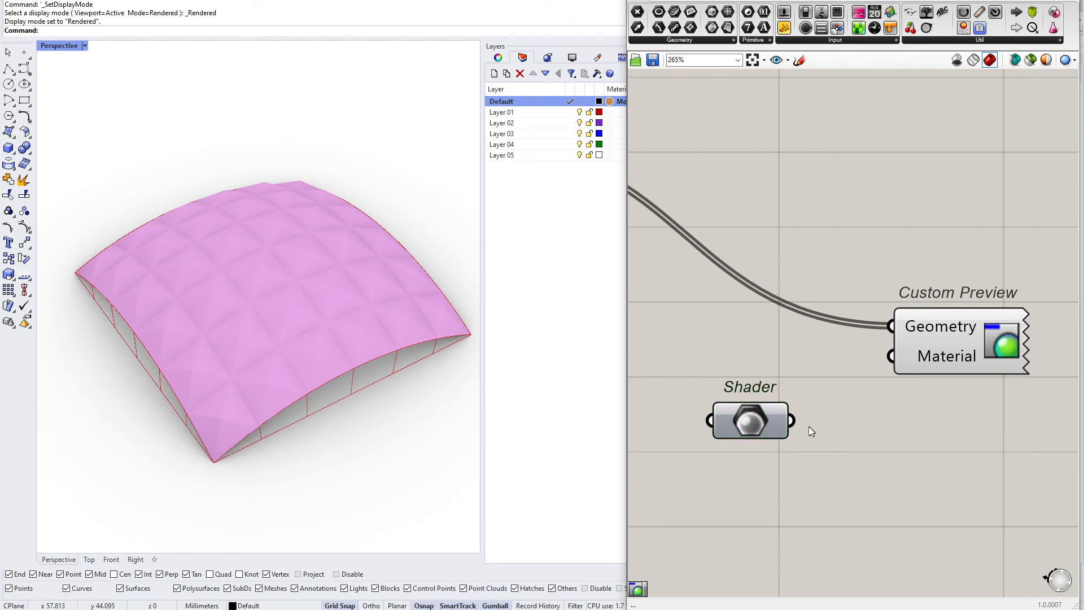
# Connect the Shader parameter to the Custom Preview's Material input to preview the roof in the metal material
pyautogui.moveTo(792, 421); pyautogui.dragTo(891, 356)
pyautogui.click(914, 362)
pyautogui.moveTo(452, 376); pyautogui.dragTo(395, 337, button='right')
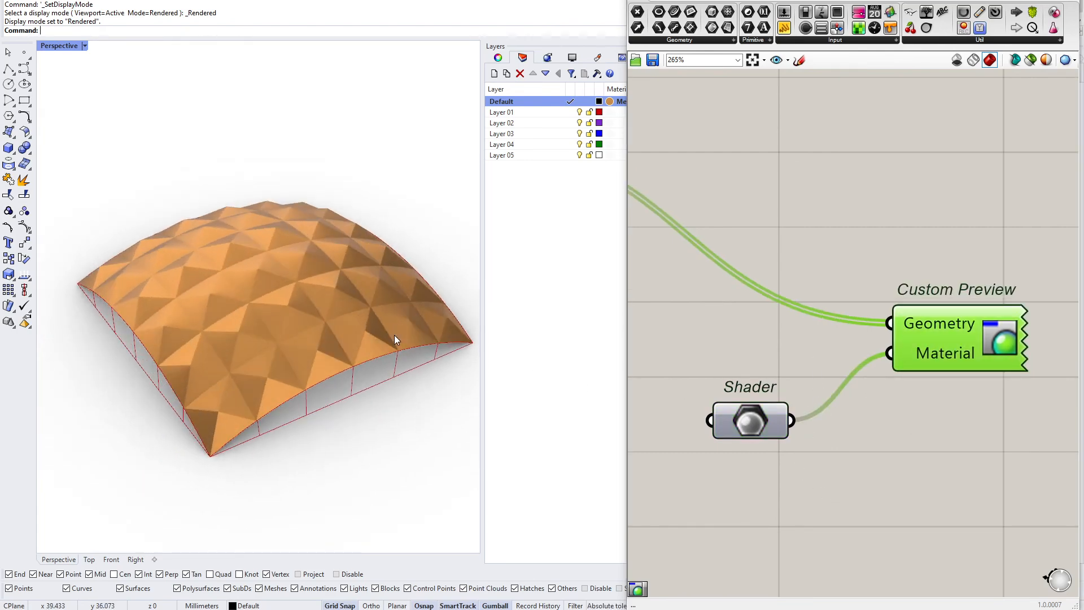
# Review the named component groups on the canvas and the metal-coloured roof in the Perspective view
pyautogui.moveTo(730, 396); pyautogui.dragTo(792, 371, button='right')
pyautogui.moveTo(628, 362); pyautogui.dragTo(471, 350)
pyautogui.scroll(-5, 703, 329)
pyautogui.moveTo(542, 385); pyautogui.dragTo(752, 367, button='right')
pyautogui.moveTo(651, 390); pyautogui.dragTo(829, 356, button='right')
pyautogui.scroll(-5, 829, 356)
pyautogui.moveTo(534, 383); pyautogui.dragTo(729, 370, button='right')
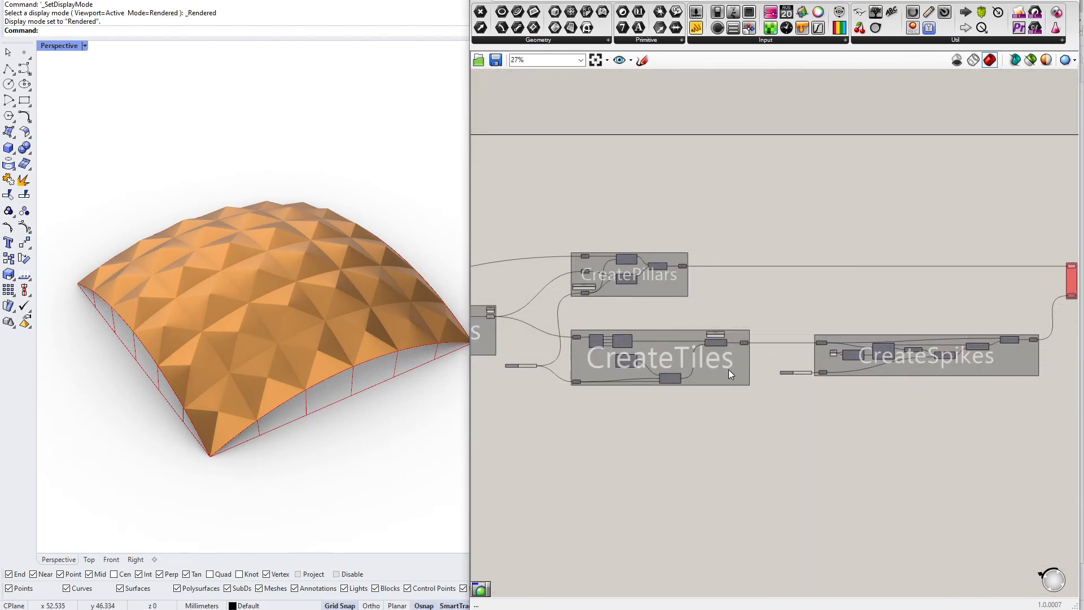
pyautogui.scroll(10, 802, 371)
pyautogui.moveTo(829, 370)
pyautogui.mouseDown()
pyautogui.moveTo(859, 369)
pyautogui.moveTo(704, 379)
pyautogui.moveTo(862, 370)
pyautogui.moveTo(843, 366)
pyautogui.mouseUp()
pyautogui.moveTo(226, 356); pyautogui.dragTo(363, 382, button='right')
pyautogui.scroll(-8, 767, 351)
pyautogui.moveTo(1044, 347); pyautogui.dragTo(733, 362, button='right')
pyautogui.scroll(8, 818, 285)
pyautogui.click(685, 333)
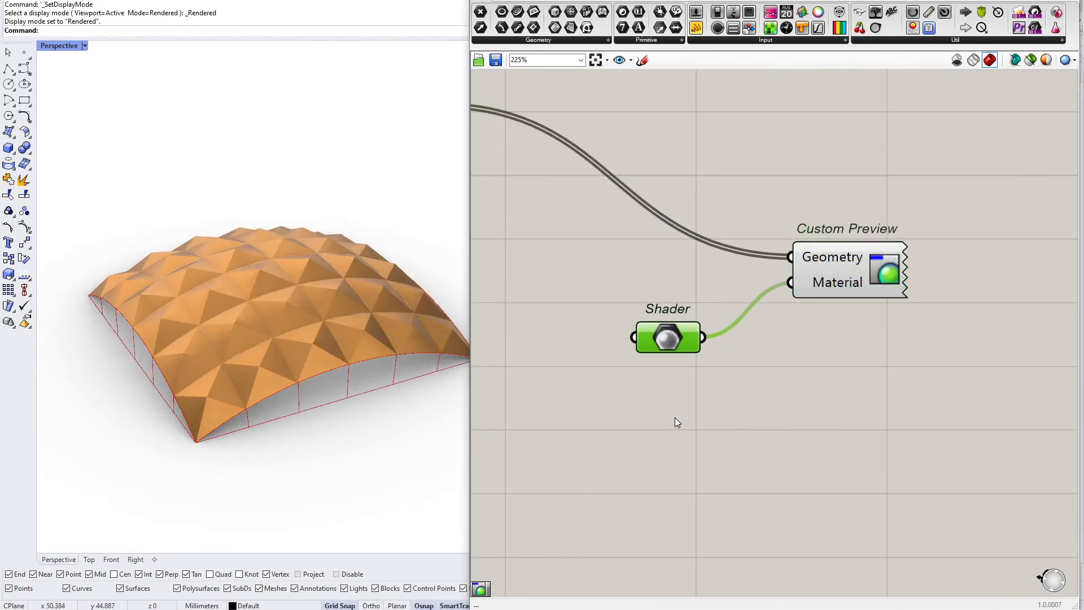
pyautogui.moveTo(204, 384); pyautogui.dragTo(311, 362, button='right')
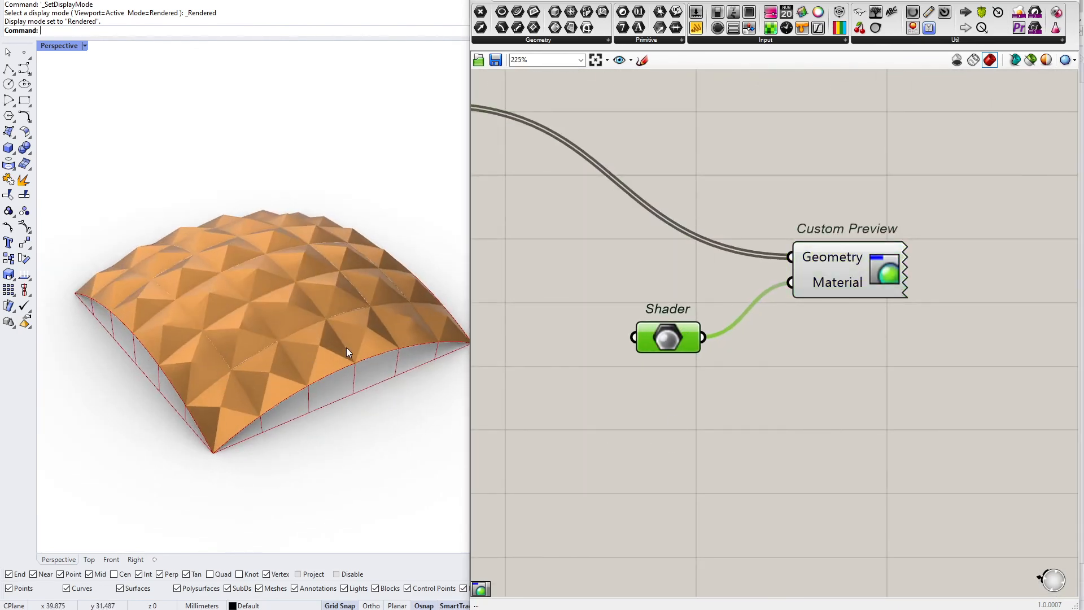
# Capture a snip of the roof in the Perspective view
pyautogui.press('super+shift+s')
pyautogui.moveTo(62, 161); pyautogui.dragTo(473, 489)
pyautogui.click(665, 426)
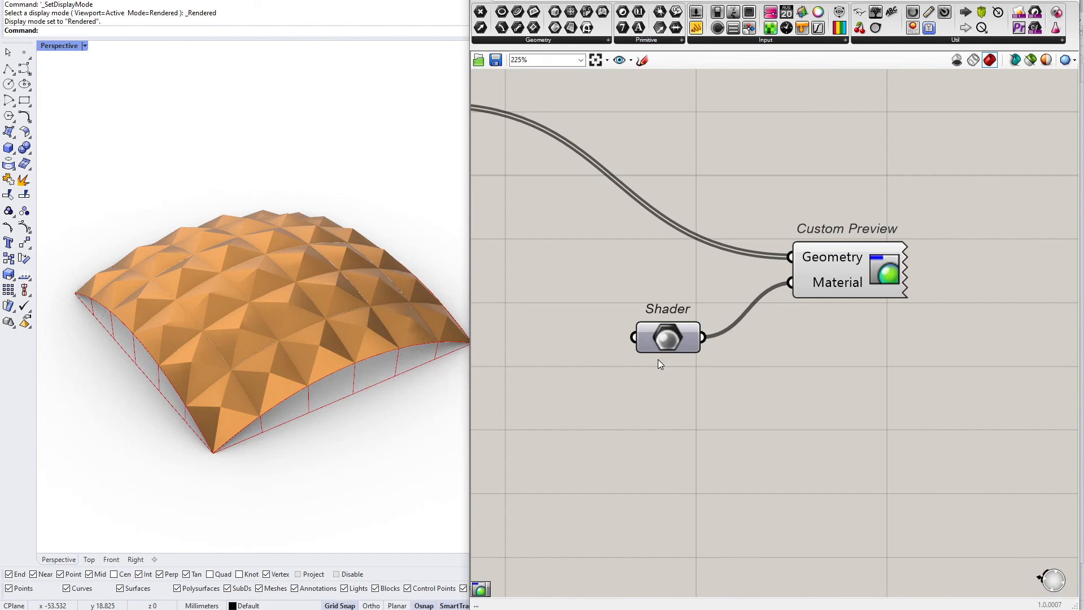
# Switch to the Top view in Rendered mode and capture a snip of the roof
pyautogui.click(90, 560)
pyautogui.scroll(-10, 151, 440)
pyautogui.hotkey('ctrl', 'alt', 'r')
pyautogui.scroll(10, 249, 303)
pyautogui.scroll(-3, 248, 303)
pyautogui.scroll(3, 272, 363)
pyautogui.scroll(-2, 305, 381)
pyautogui.press('super+shift+s')
pyautogui.moveTo(76, 185); pyautogui.dragTo(401, 511)
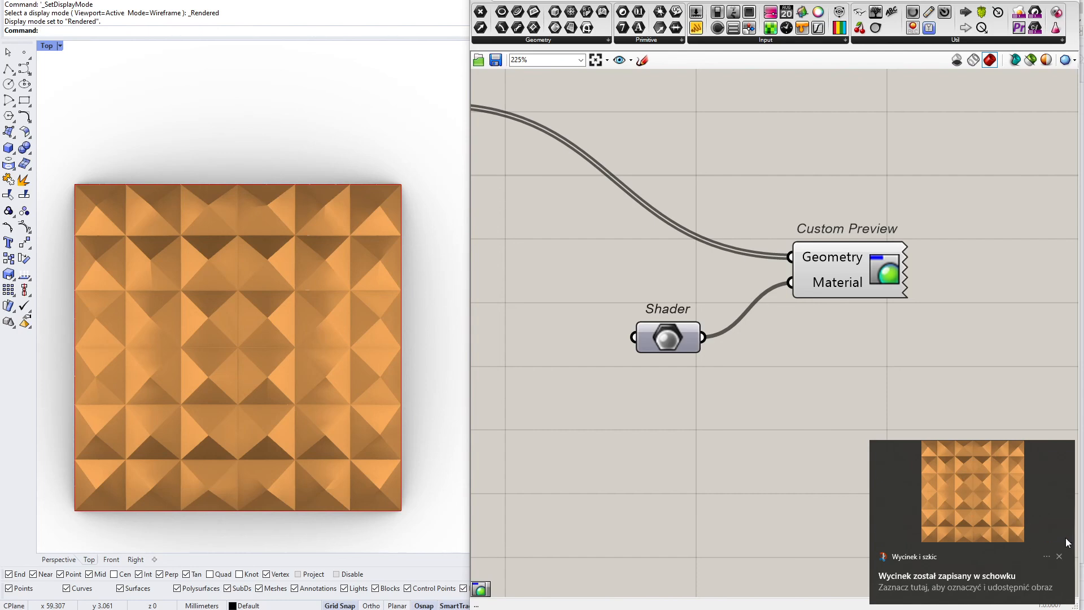
pyautogui.click(1060, 557)
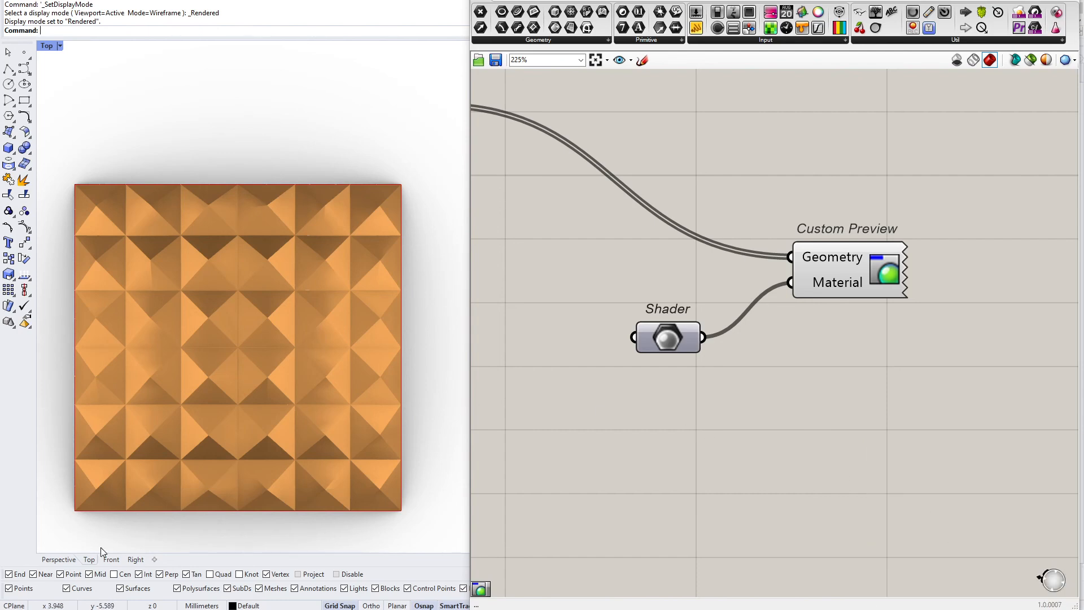
# Check which materials the Shader parameter can be set to
pyautogui.click(59, 560)
pyautogui.rightClick(677, 330)
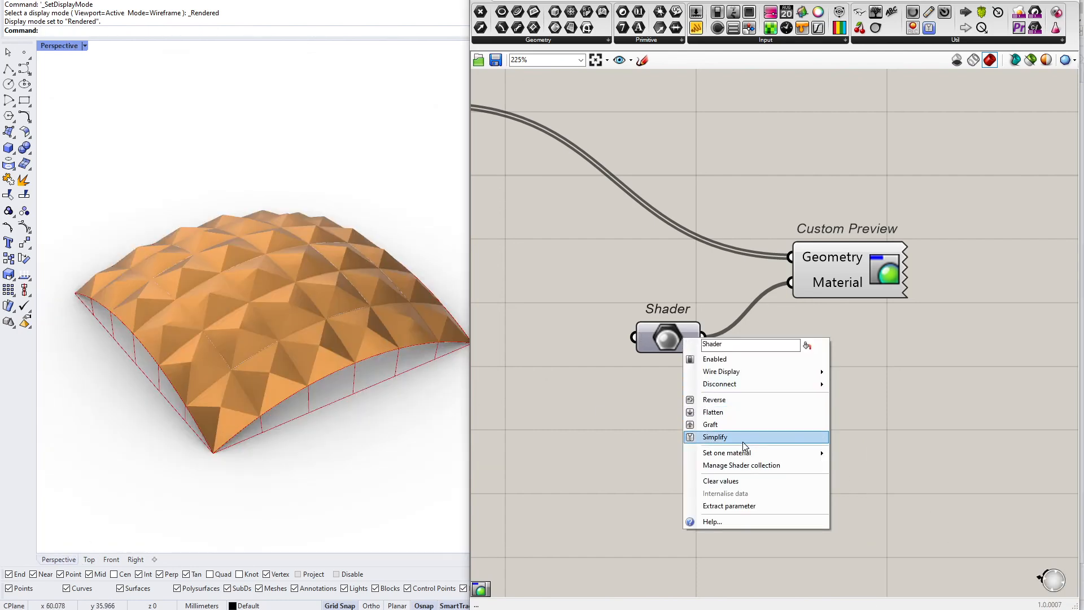
pyautogui.moveTo(750, 453)
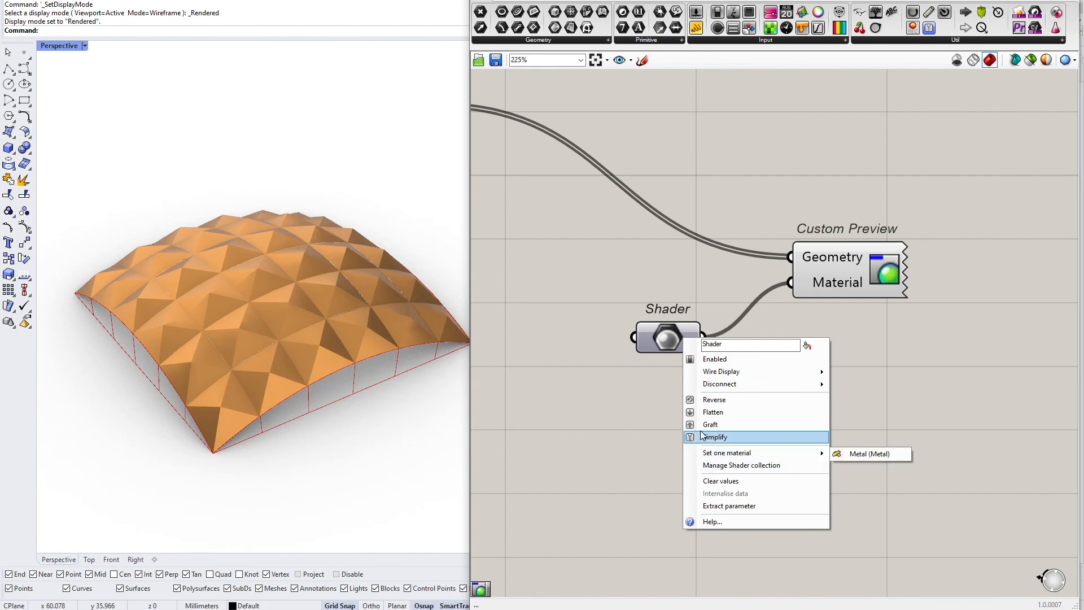
pyautogui.click(547, 379)
# Capture the Top view of the roof again as a snip and close the snip editor
pyautogui.click(89, 559)
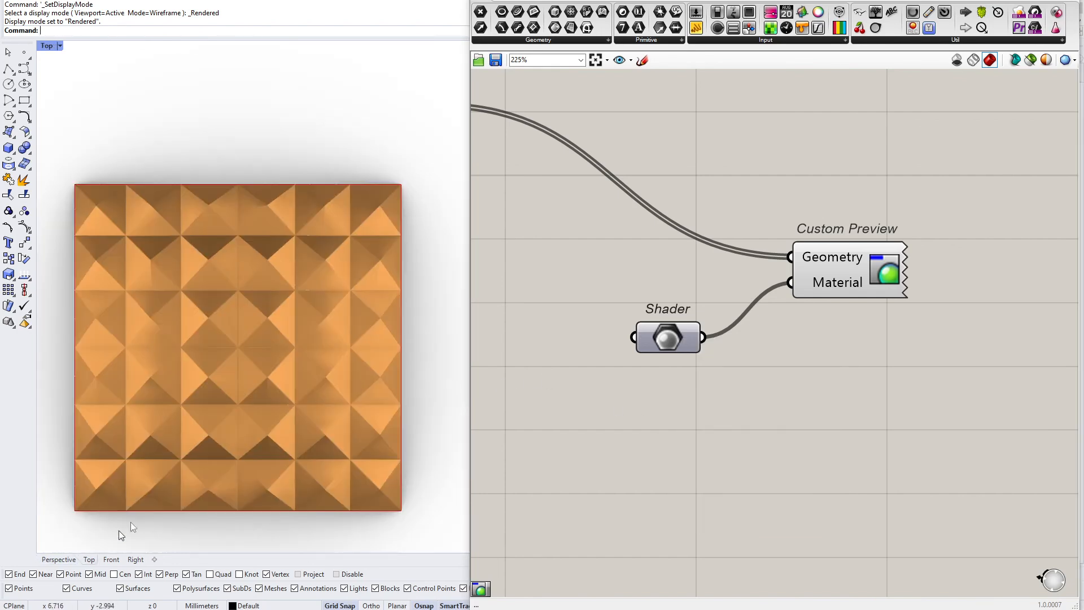
pyautogui.press('super+shift+s')
pyautogui.moveTo(75, 185); pyautogui.dragTo(401, 511)
pyautogui.click(973, 497)
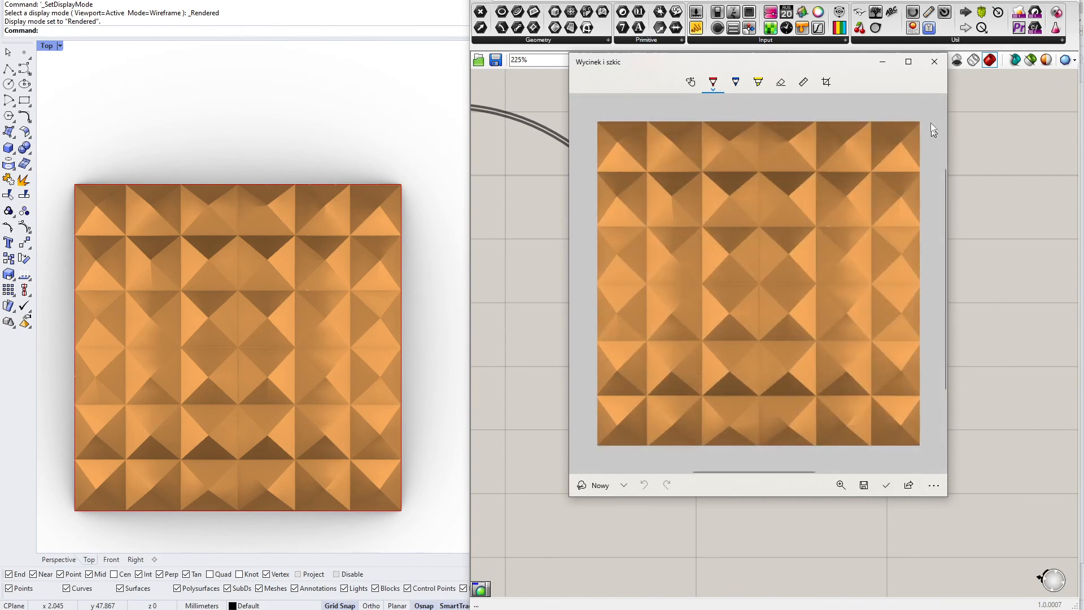
pyautogui.click(935, 62)
# Check the Shader parameter's material list again
pyautogui.rightClick(679, 337)
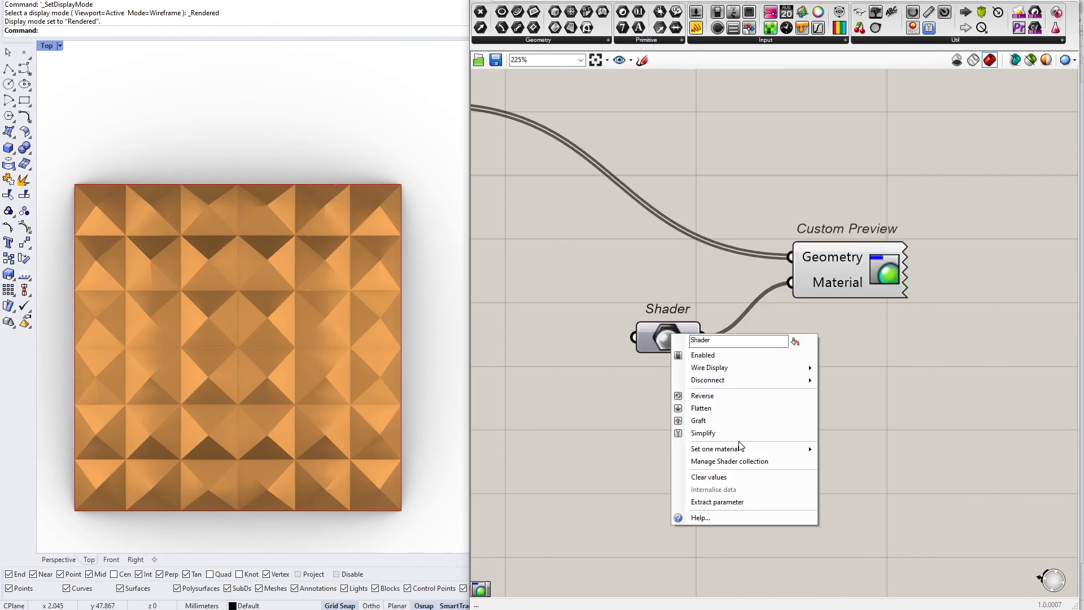
pyautogui.moveTo(742, 450)
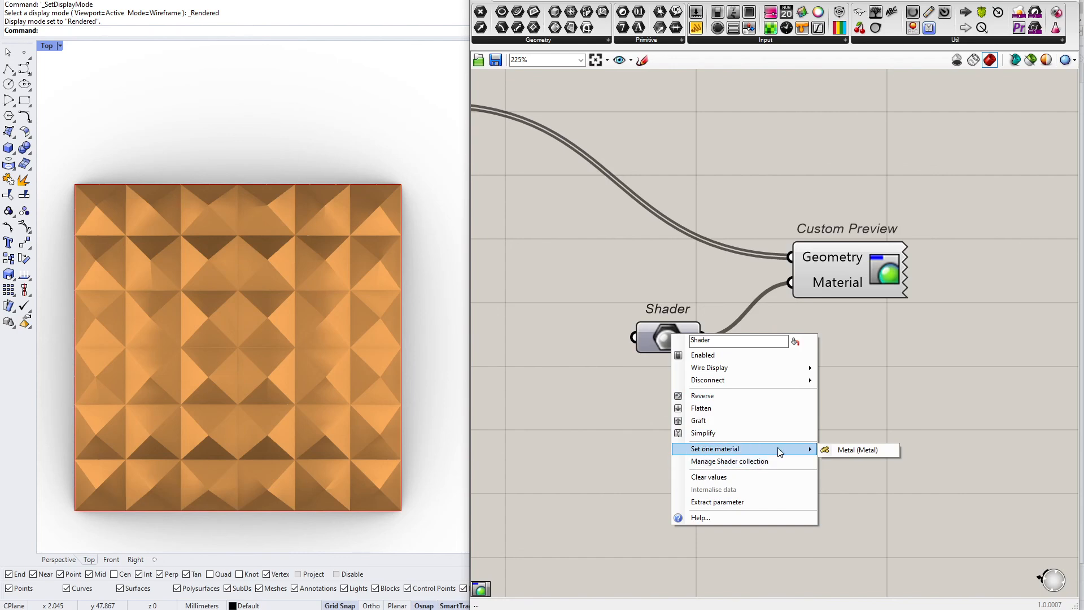
pyautogui.click(405, 368)
# Paste the snipped image as a picture placed beside the roof in the Top view
pyautogui.scroll(-6, 324, 302)
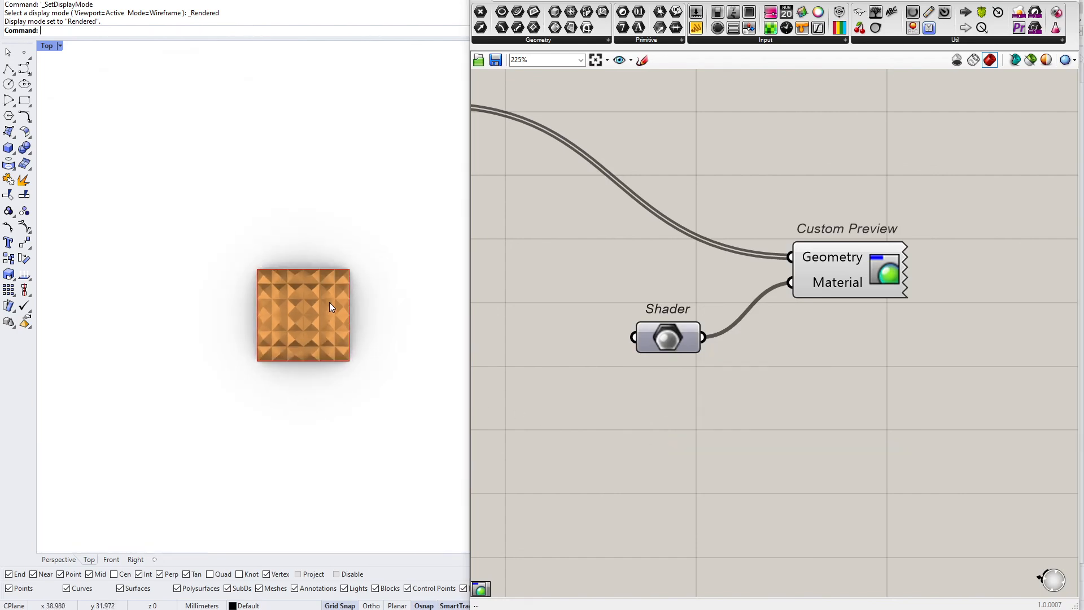
pyautogui.scroll(3, 252, 336)
pyautogui.scroll(-4, 208, 359)
pyautogui.scroll(5, 167, 349)
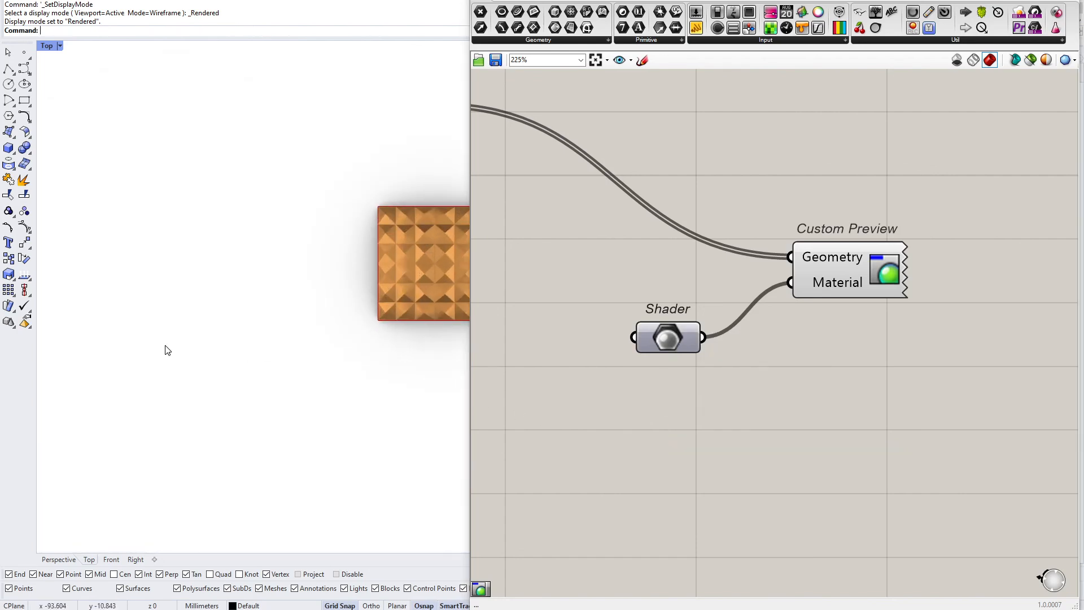
pyautogui.hotkey('ctrl', 'v')
pyautogui.click(94, 404)
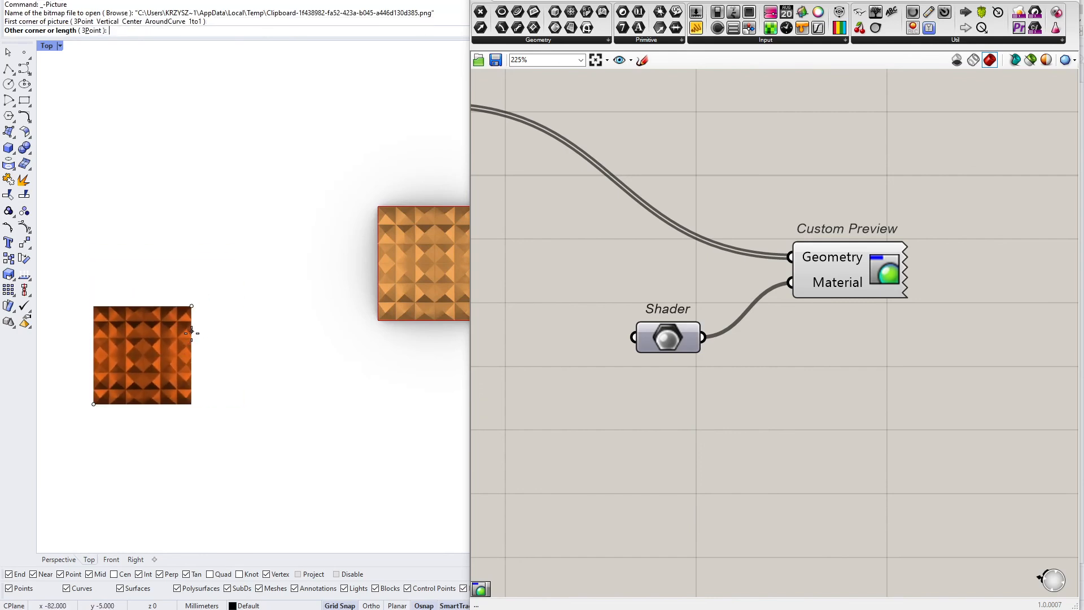
pyautogui.click(193, 338)
pyautogui.click(163, 374)
pyautogui.scroll(3, 162, 375)
pyautogui.scroll(-2, 201, 313)
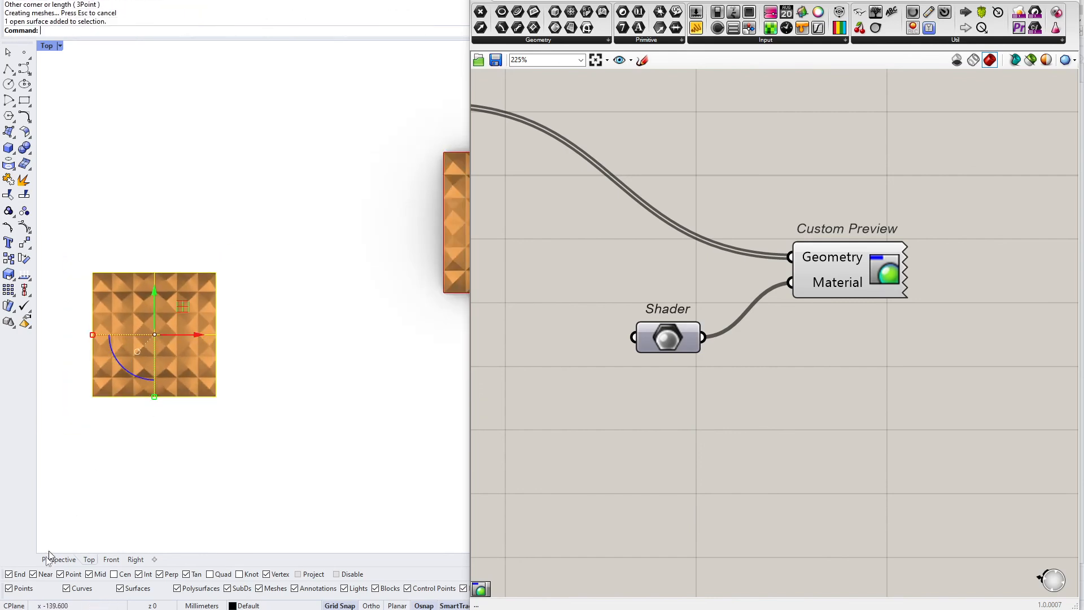
# Set the Shader parameter to the first Clipboard picture material
pyautogui.click(58, 560)
pyautogui.scroll(-6, 275, 358)
pyautogui.moveTo(276, 358); pyautogui.dragTo(320, 358, button='right')
pyautogui.scroll(4, 157, 367)
pyautogui.moveTo(153, 339); pyautogui.dragTo(192, 394, button='right')
pyautogui.scroll(-4, 154, 371)
pyautogui.scroll(5, 169, 376)
pyautogui.scroll(-2, 192, 394)
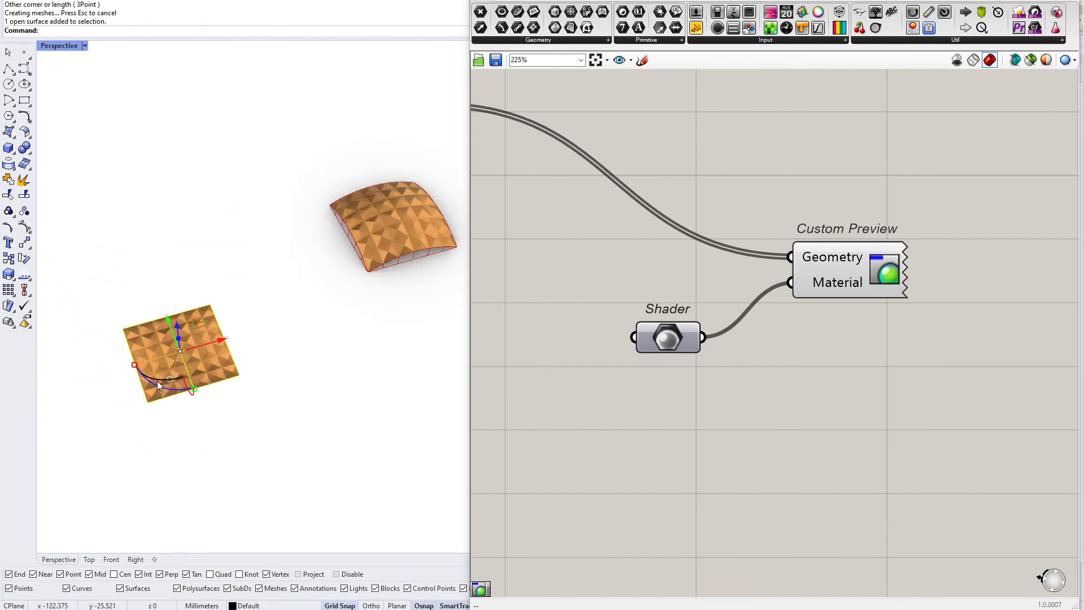
pyautogui.rightClick(680, 333)
pyautogui.moveTo(758, 450)
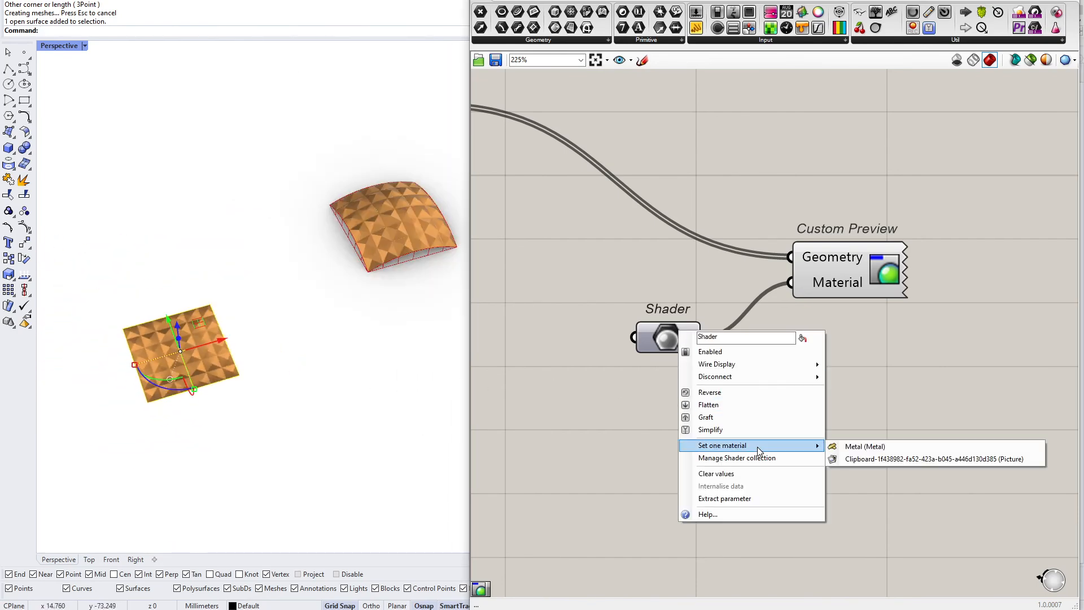
pyautogui.click(844, 456)
# Zoom and orbit the Perspective view to inspect the picture texture on the roof
pyautogui.scroll(2, 427, 235)
pyautogui.scroll(6, 427, 235)
pyautogui.moveTo(427, 235); pyautogui.dragTo(399, 243, button='right')
pyautogui.scroll(-6, 205, 386)
pyautogui.scroll(8, 268, 316)
pyautogui.moveTo(268, 317); pyautogui.dragTo(281, 391, button='right')
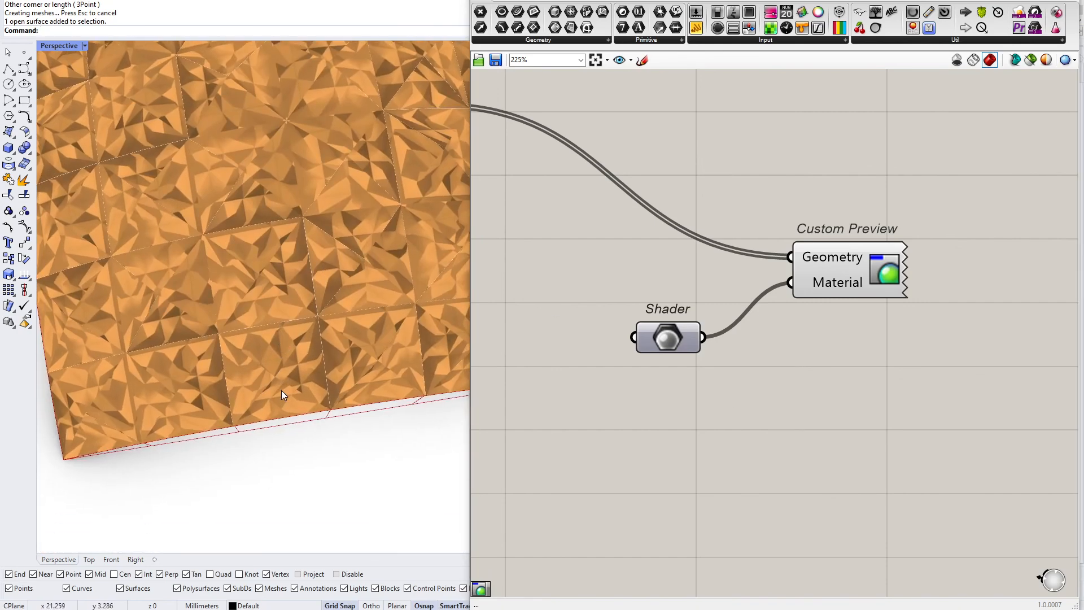
pyautogui.scroll(-1, 297, 378)
pyautogui.scroll(-8, 256, 330)
pyautogui.moveTo(245, 337); pyautogui.dragTo(299, 436, button='right')
pyautogui.scroll(8, 363, 289)
pyautogui.scroll(-6, 364, 290)
pyautogui.scroll(-10, 310, 280)
pyautogui.click(321, 406)
pyautogui.scroll(8, 206, 421)
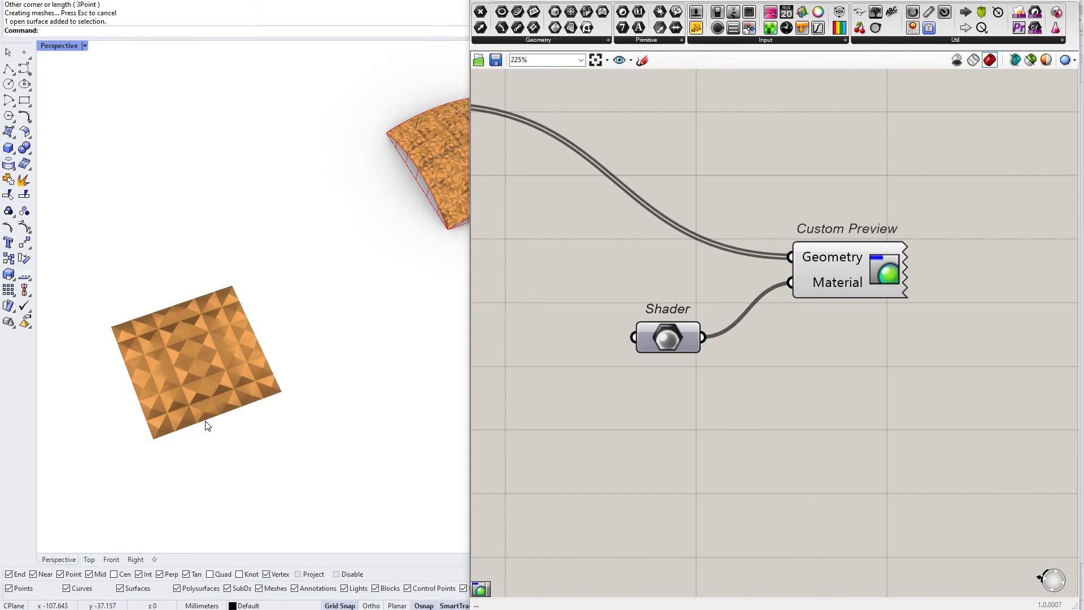
pyautogui.scroll(-6, 215, 286)
pyautogui.scroll(6, 317, 249)
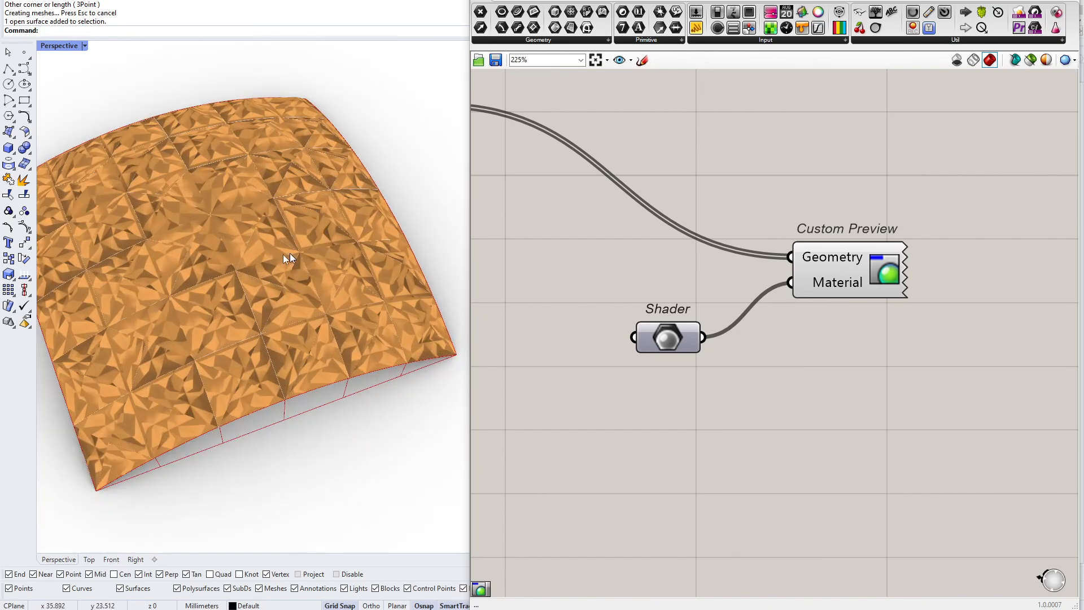
# Set the Number Slider beside the Construct Point component to 1.82
pyautogui.moveTo(318, 249); pyautogui.dragTo(294, 310, button='right')
pyautogui.scroll(3, 293, 310)
pyautogui.moveTo(473, 326); pyautogui.dragTo(879, 301, button='right')
pyautogui.scroll(-3, 880, 302)
pyautogui.scroll(-4, 771, 323)
pyautogui.moveTo(590, 364); pyautogui.dragTo(822, 328, button='right')
pyautogui.moveTo(501, 368); pyautogui.dragTo(750, 355, button='right')
pyautogui.scroll(7, 685, 353)
pyautogui.moveTo(621, 357); pyautogui.dragTo(547, 355)
pyautogui.scroll(-8, 354, 331)
pyautogui.moveTo(351, 333); pyautogui.dragTo(265, 322, button='right')
pyautogui.moveTo(130, 373)
pyautogui.keyDown('shift'); pyautogui.mouseDown(button='right')
pyautogui.moveTo(193, 355)
pyautogui.moveTo(139, 373)
pyautogui.mouseUp(button='right'); pyautogui.keyUp('shift')
pyautogui.scroll(2, 194, 356)
pyautogui.scroll(-7, 286, 354)
pyautogui.scroll(7, 118, 364)
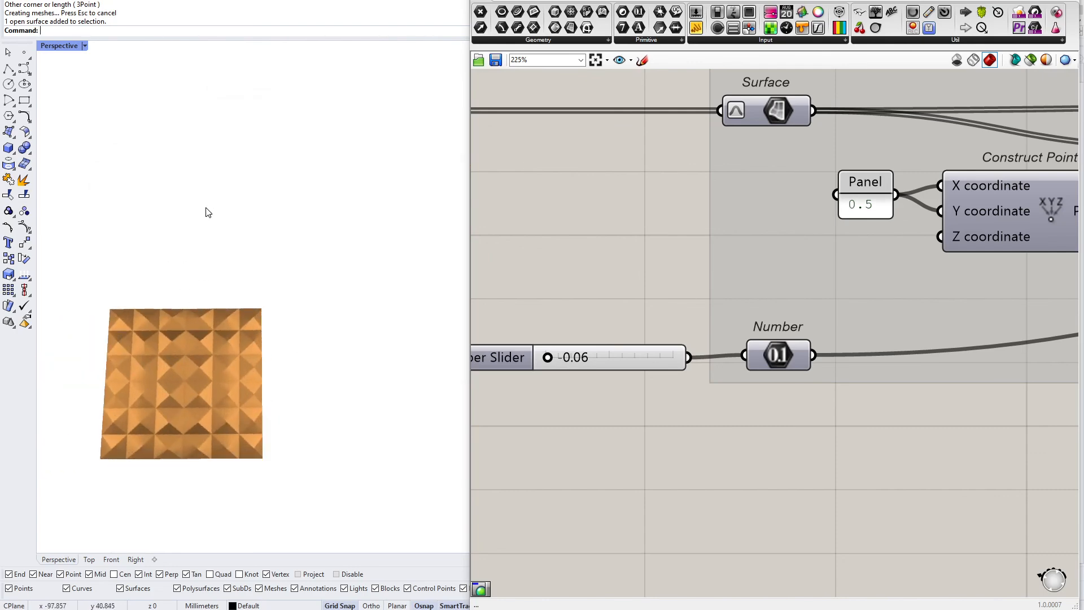
pyautogui.scroll(-4, 198, 217)
pyautogui.scroll(-6, 389, 287)
pyautogui.scroll(1, 516, 259)
pyautogui.scroll(15, 441, 275)
pyautogui.scroll(-9, 205, 344)
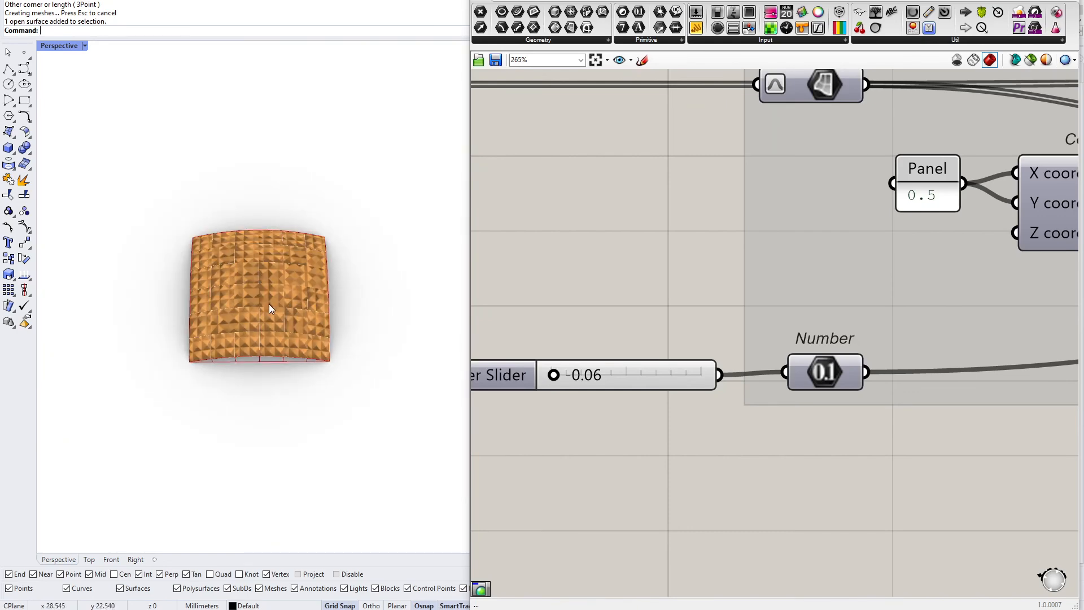
pyautogui.moveTo(269, 304); pyautogui.dragTo(298, 319, button='right')
pyautogui.moveTo(554, 375); pyautogui.dragTo(662, 375)
pyautogui.moveTo(327, 361); pyautogui.dragTo(275, 312, button='right')
pyautogui.scroll(7, 292, 267)
pyautogui.scroll(-4, 384, 265)
pyautogui.scroll(4, 354, 266)
pyautogui.scroll(3, 320, 285)
# Snip the spiky roof view and paste it as a second picture in the viewport
pyautogui.scroll(-4, 319, 291)
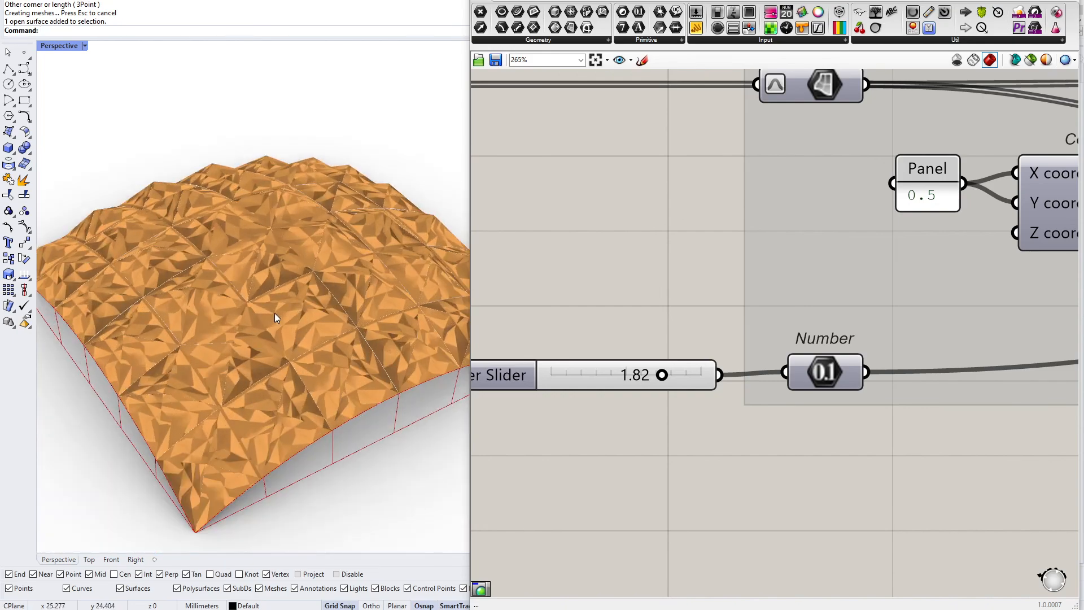
pyautogui.press('shift+super+s')
pyautogui.moveTo(65, 232); pyautogui.dragTo(446, 541)
pyautogui.scroll(-5, 295, 386)
pyautogui.moveTo(295, 387); pyautogui.dragTo(208, 431, button='right')
pyautogui.scroll(3, 230, 477)
pyautogui.hotkey('ctrl', 'v')
# Set the Shader parameter to the second Clipboard picture material
pyautogui.scroll(-6, 243, 487)
pyautogui.click(242, 487)
pyautogui.click(293, 410)
pyautogui.scroll(2, 291, 448)
pyautogui.scroll(-4, 821, 333)
pyautogui.moveTo(821, 334); pyautogui.dragTo(525, 333, button='right')
pyautogui.moveTo(1020, 332); pyautogui.dragTo(751, 329, button='right')
pyautogui.scroll(-4, 751, 329)
pyautogui.moveTo(926, 323); pyautogui.dragTo(525, 386, button='right')
pyautogui.scroll(10, 614, 307)
pyautogui.rightClick(609, 304)
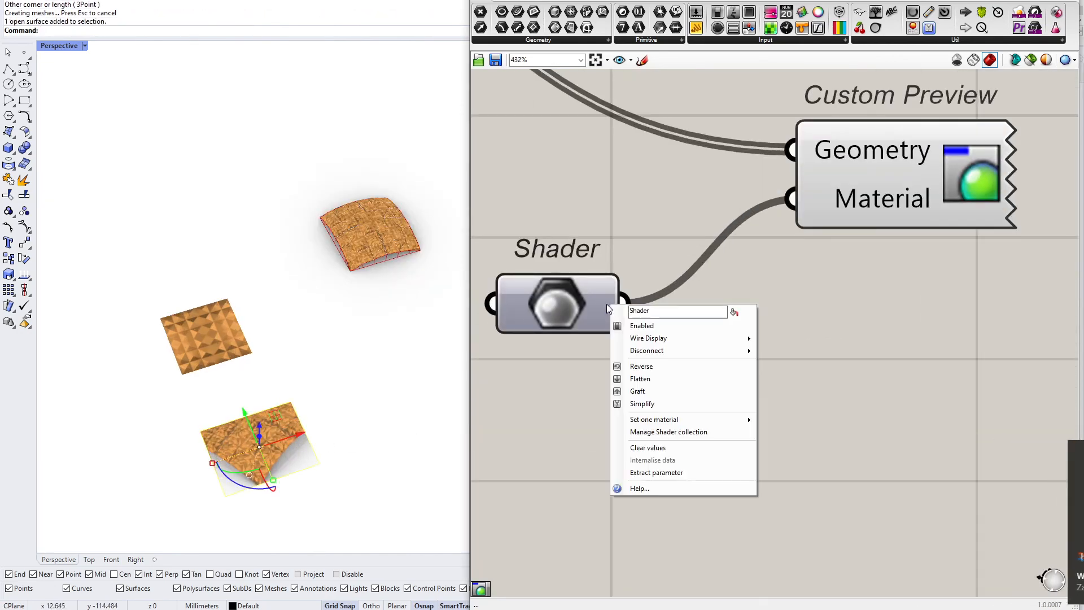
pyautogui.moveTo(692, 424)
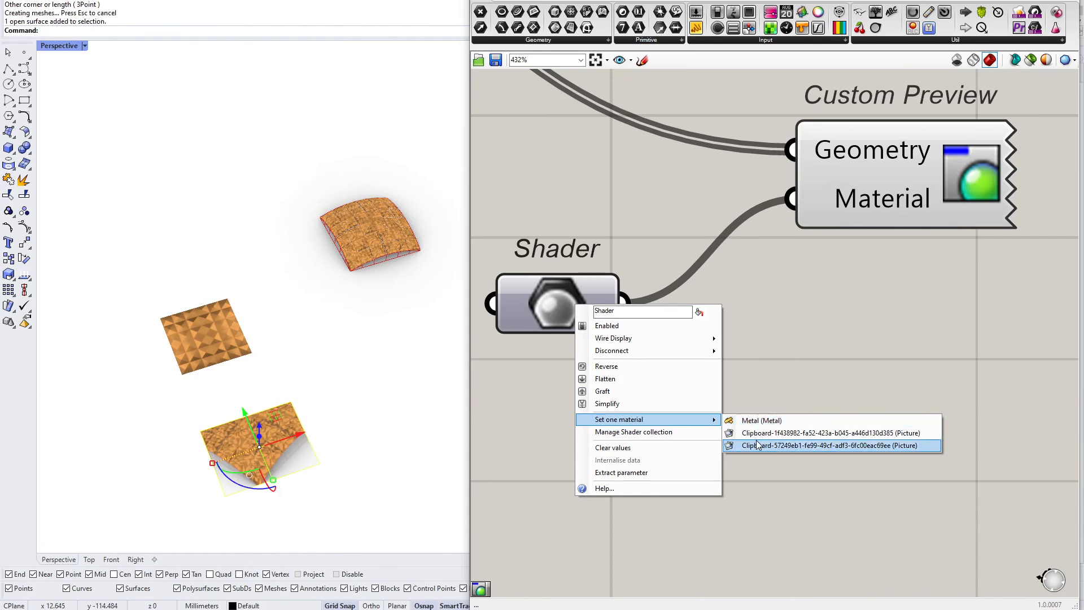
pyautogui.click(757, 446)
# Orbit and zoom the Perspective view to inspect the new texture on the spikes
pyautogui.scroll(8, 397, 222)
pyautogui.moveTo(383, 275); pyautogui.dragTo(400, 242, button='right')
pyautogui.scroll(-8, 364, 357)
pyautogui.scroll(8, 339, 136)
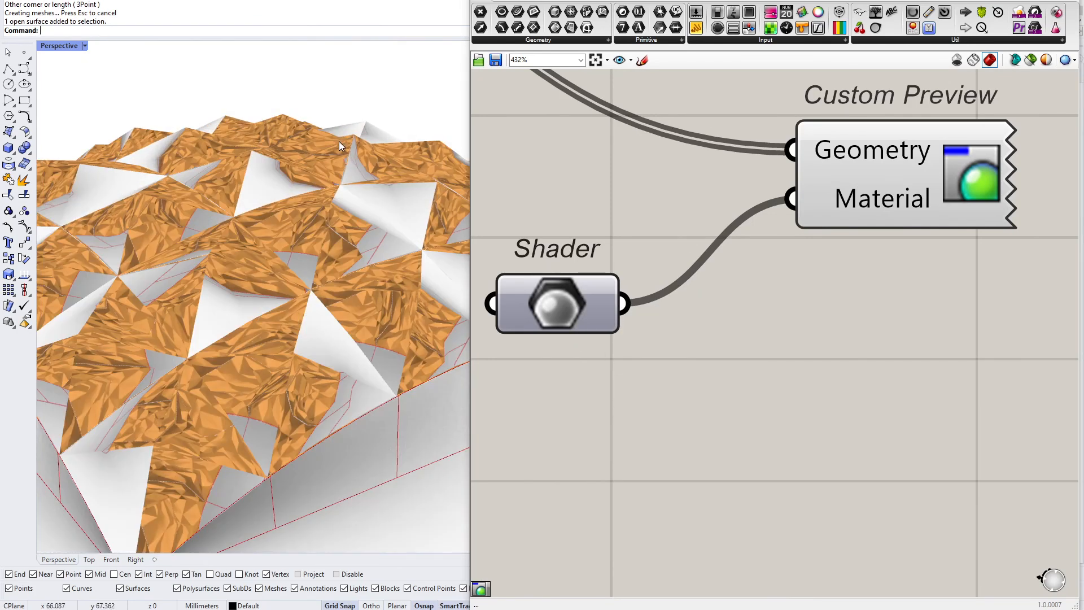
pyautogui.moveTo(339, 141); pyautogui.dragTo(252, 308, button='right')
# Group the Shader and Custom Preview components together
pyautogui.scroll(-4, 622, 397)
pyautogui.moveTo(847, 442); pyautogui.dragTo(537, 227)
pyautogui.scroll(-4, 674, 252)
pyautogui.moveTo(733, 274); pyautogui.dragTo(769, 332)
pyautogui.middleClick(831, 411)
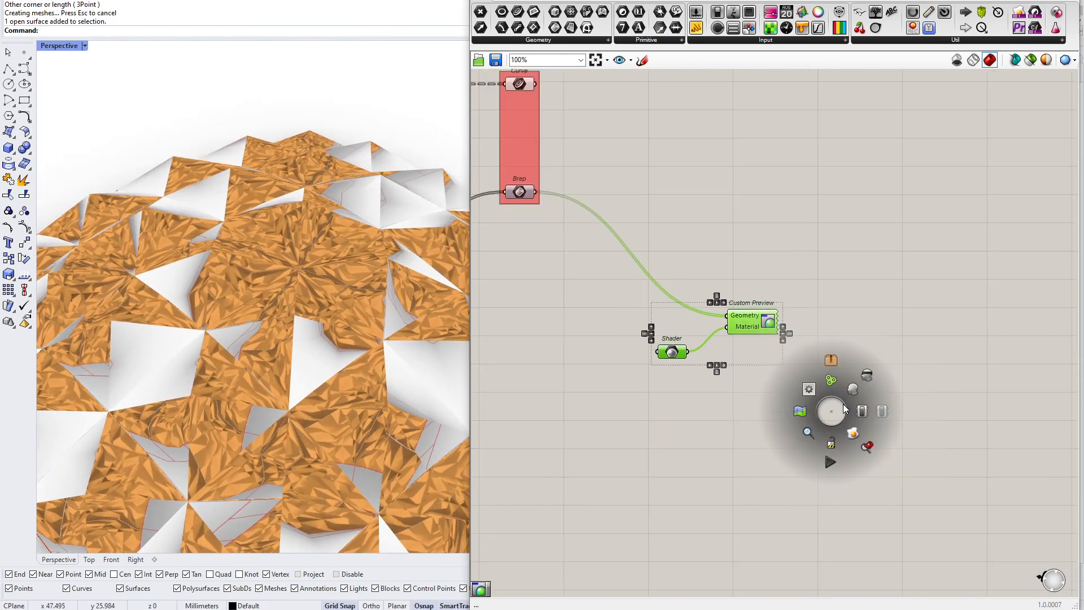
pyautogui.click(812, 414)
# Set the new group's colour to yellow with a hue of 60
pyautogui.scroll(4, 748, 337)
pyautogui.rightClick(768, 298)
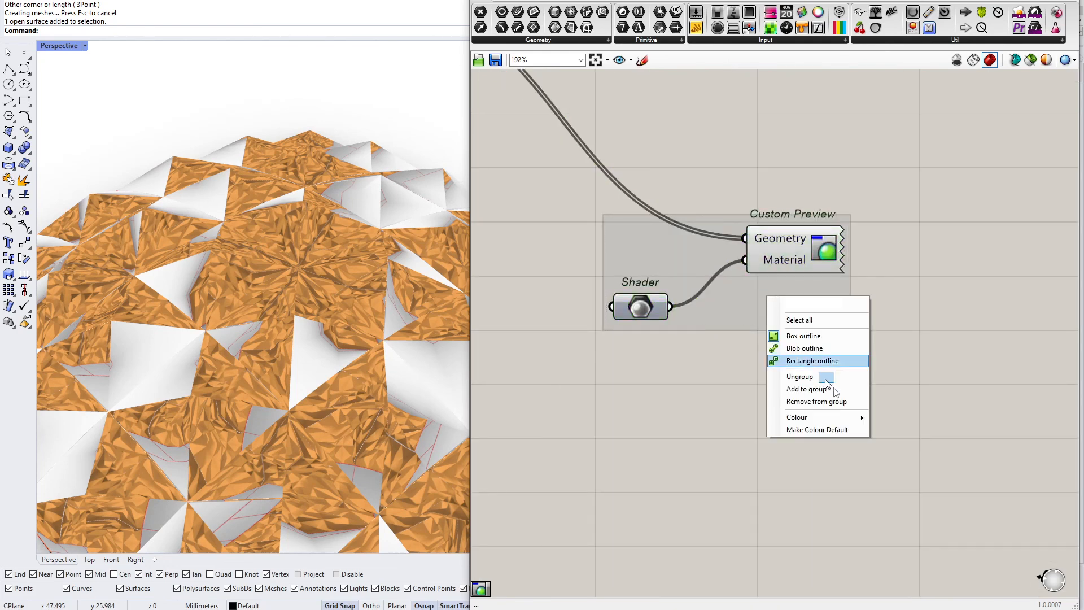
pyautogui.moveTo(835, 421)
pyautogui.doubleClick(938, 529)
pyautogui.write('60')
pyautogui.press('Return')
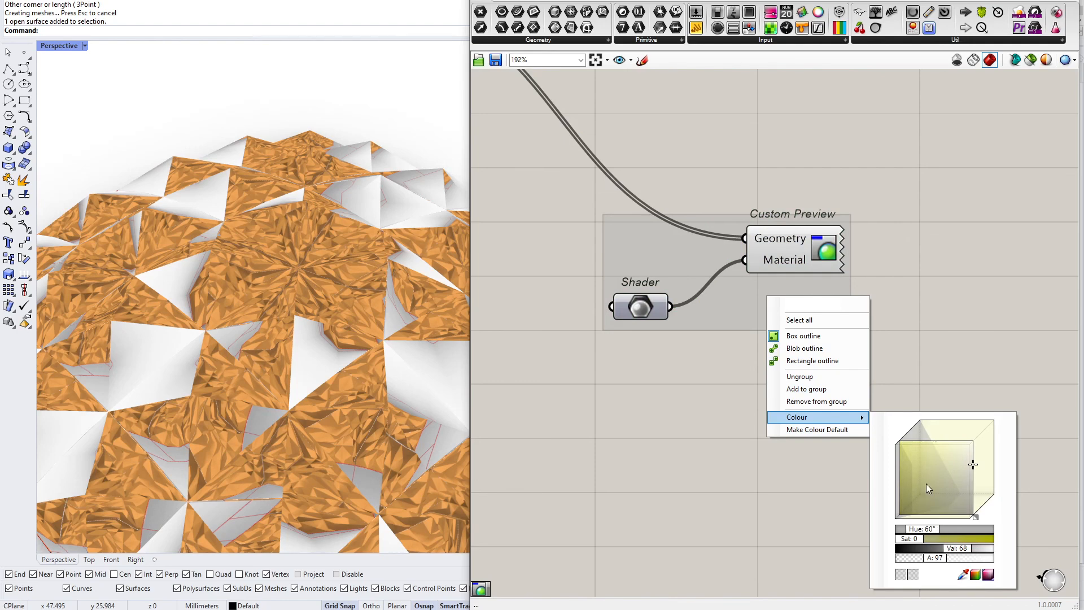
pyautogui.click(904, 448)
pyautogui.click(951, 205)
pyautogui.moveTo(861, 276); pyautogui.dragTo(858, 328, button='right')
pyautogui.scroll(-5, 811, 359)
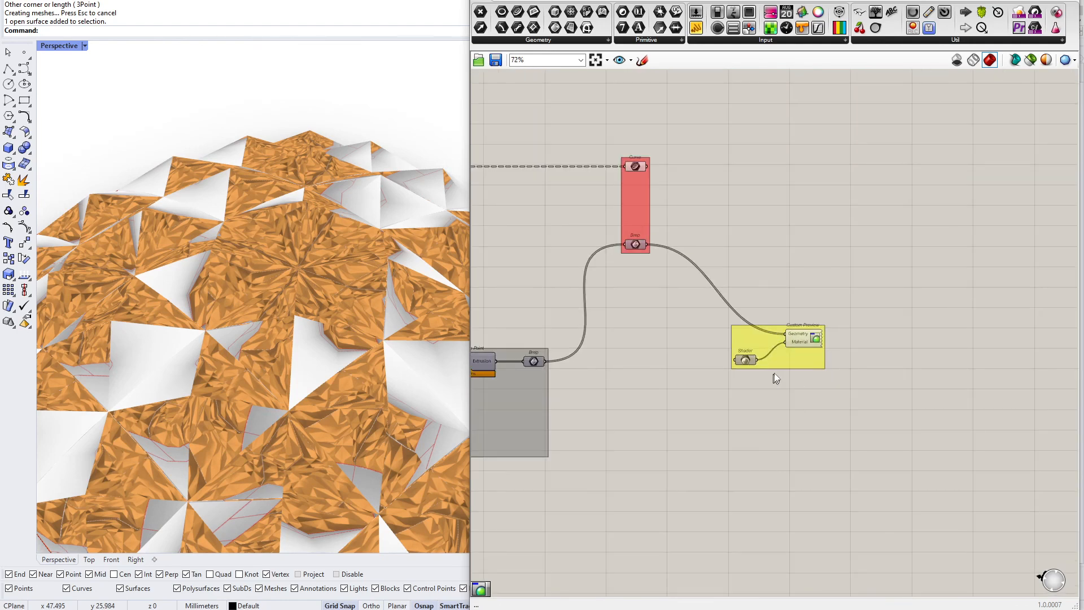
pyautogui.scroll(3, 798, 321)
pyautogui.rightClick(789, 411)
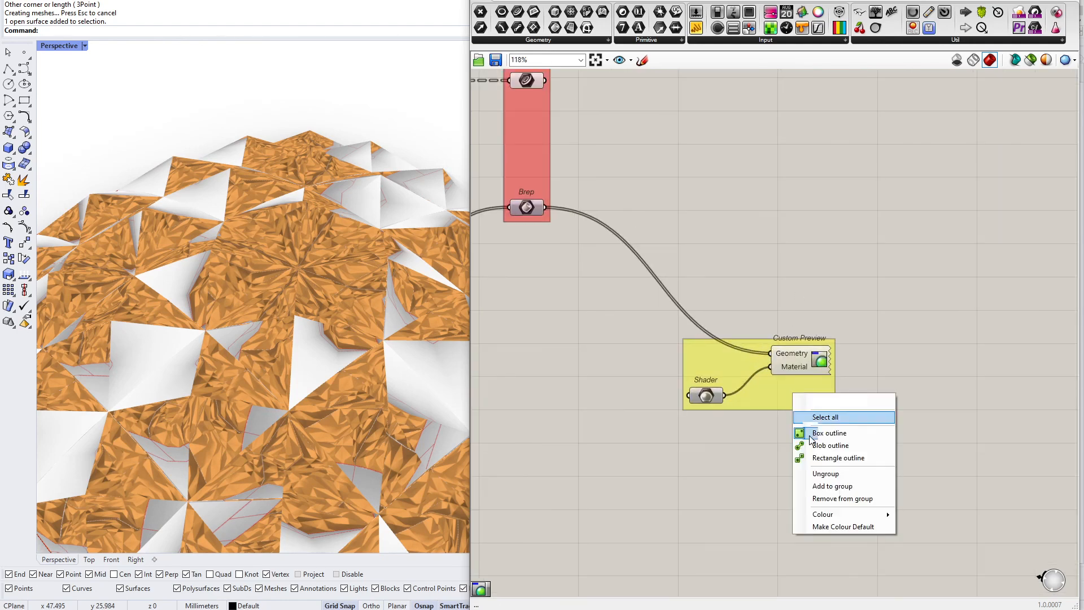
pyautogui.moveTo(846, 516)
pyautogui.click(743, 421)
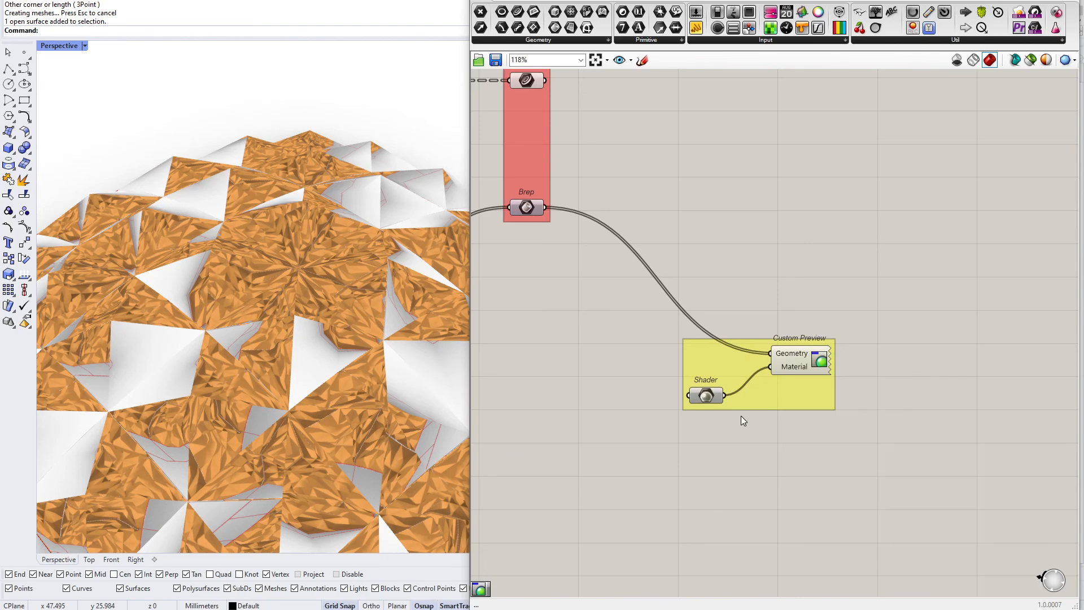
# Set the Shader parameter back to the Metal material for the custom preview
pyautogui.scroll(-5, 670, 403)
pyautogui.scroll(-4, 847, 355)
pyautogui.moveTo(578, 404); pyautogui.dragTo(899, 346, button='right')
pyautogui.scroll(-3, 899, 346)
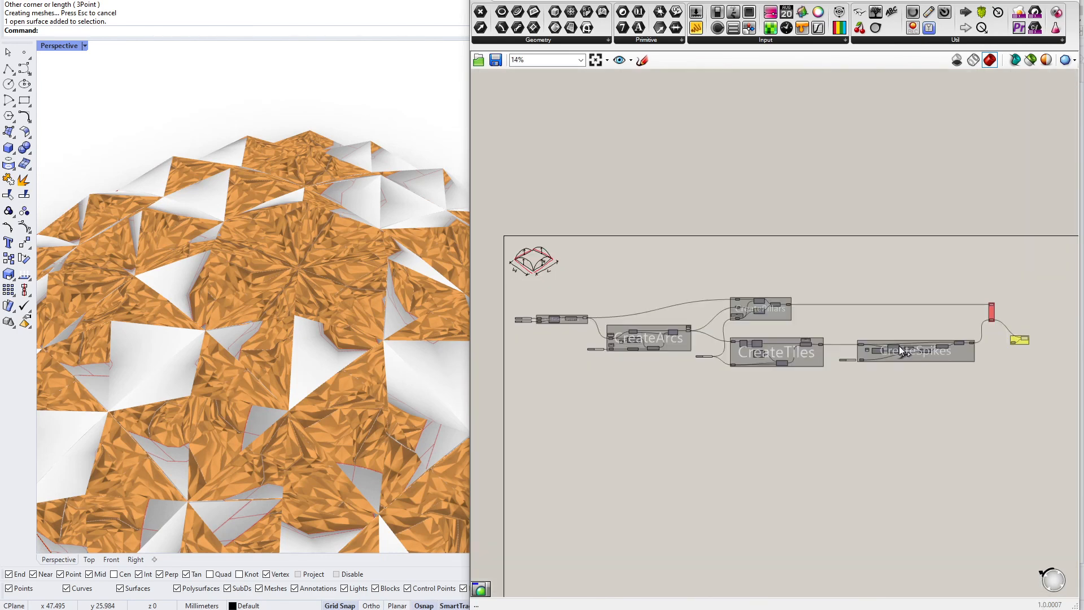
pyautogui.scroll(-8, 362, 332)
pyautogui.scroll(6, 1045, 344)
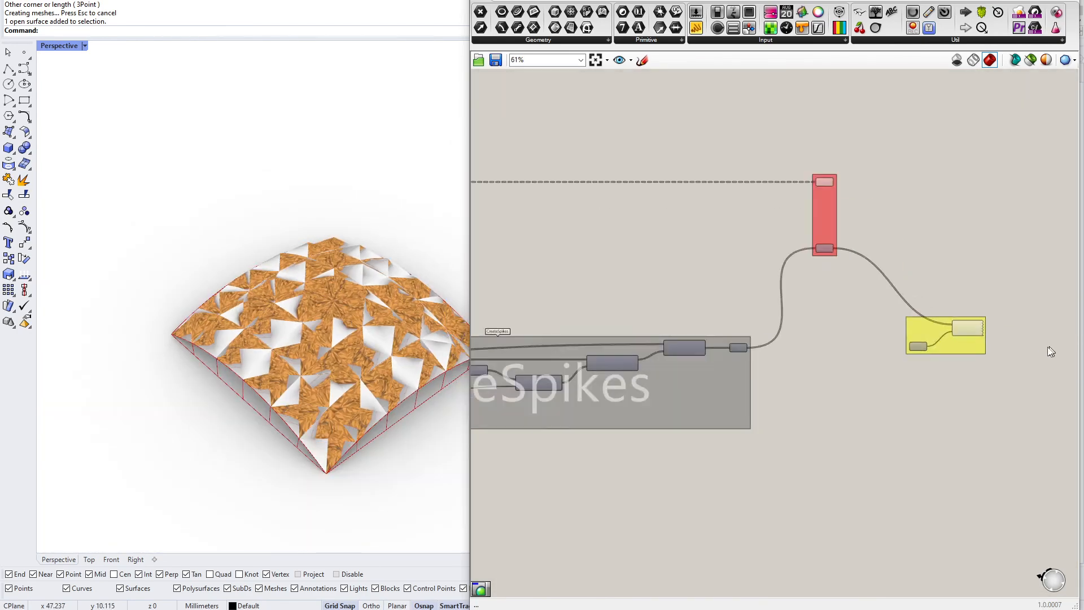
pyautogui.scroll(6, 1055, 349)
pyautogui.rightClick(829, 330)
pyautogui.moveTo(898, 447)
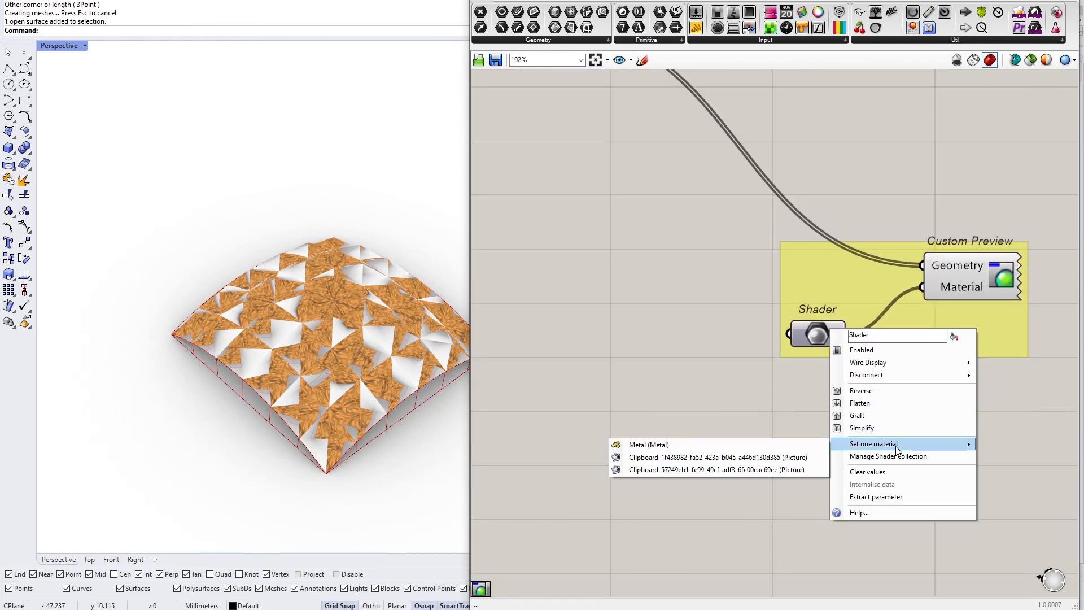
pyautogui.click(776, 445)
pyautogui.moveTo(343, 363); pyautogui.dragTo(284, 373, button='right')
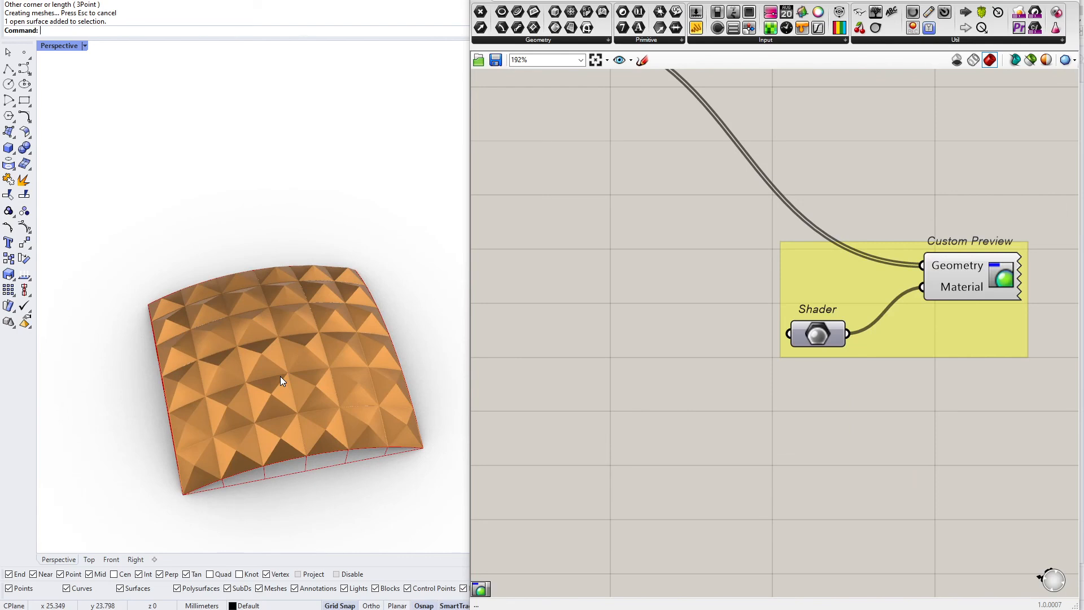
pyautogui.moveTo(321, 389); pyautogui.dragTo(399, 320, button='right')
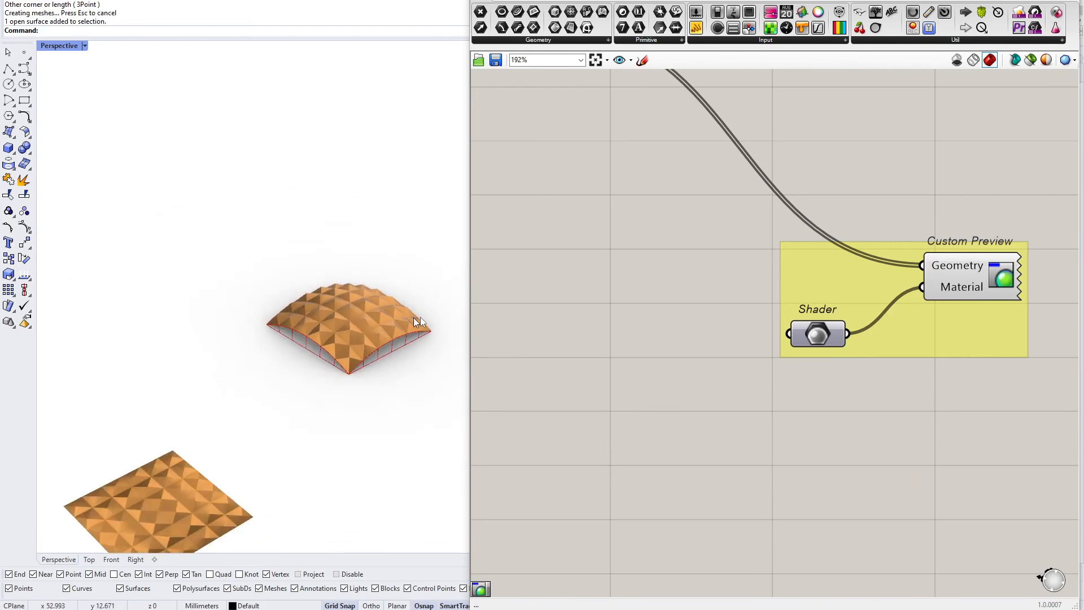